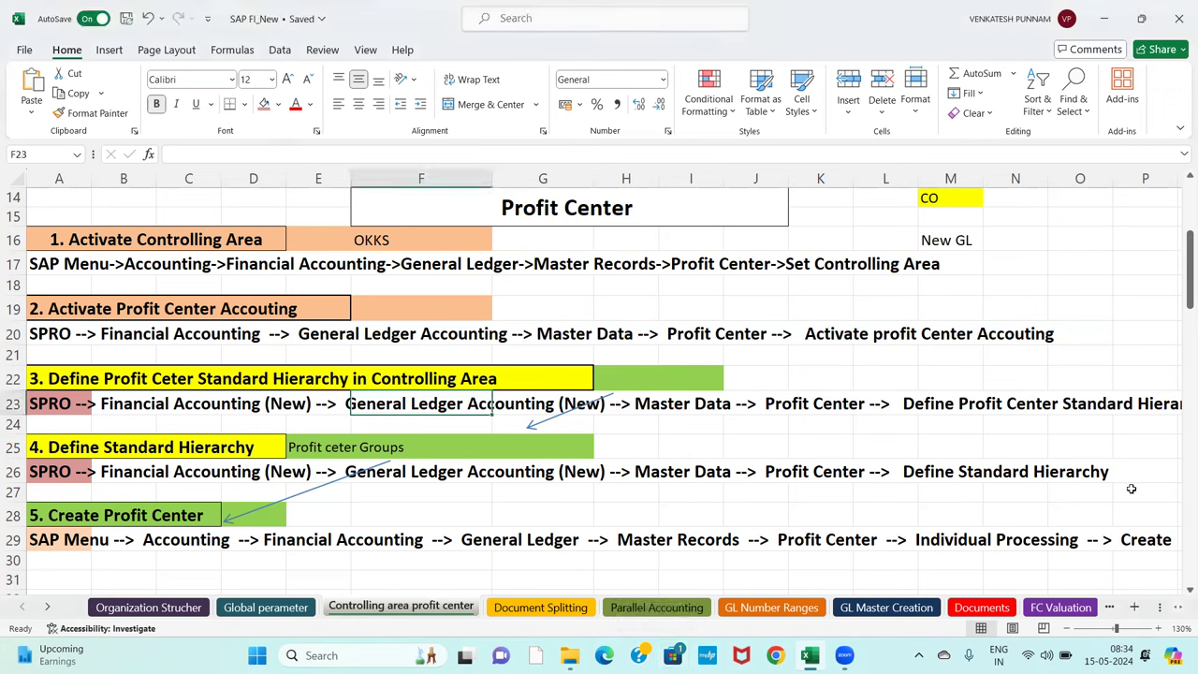
- Look across the columns beyond the profit center configuration notes for a blank area of the sheet
key(Right)
key(Right)
key(Right)
key(Right)
key(Right)
key(Right)
key(Right)
key(Right)
key(Right)
key(Right)
key(Right)
key(Right)
key(Right)
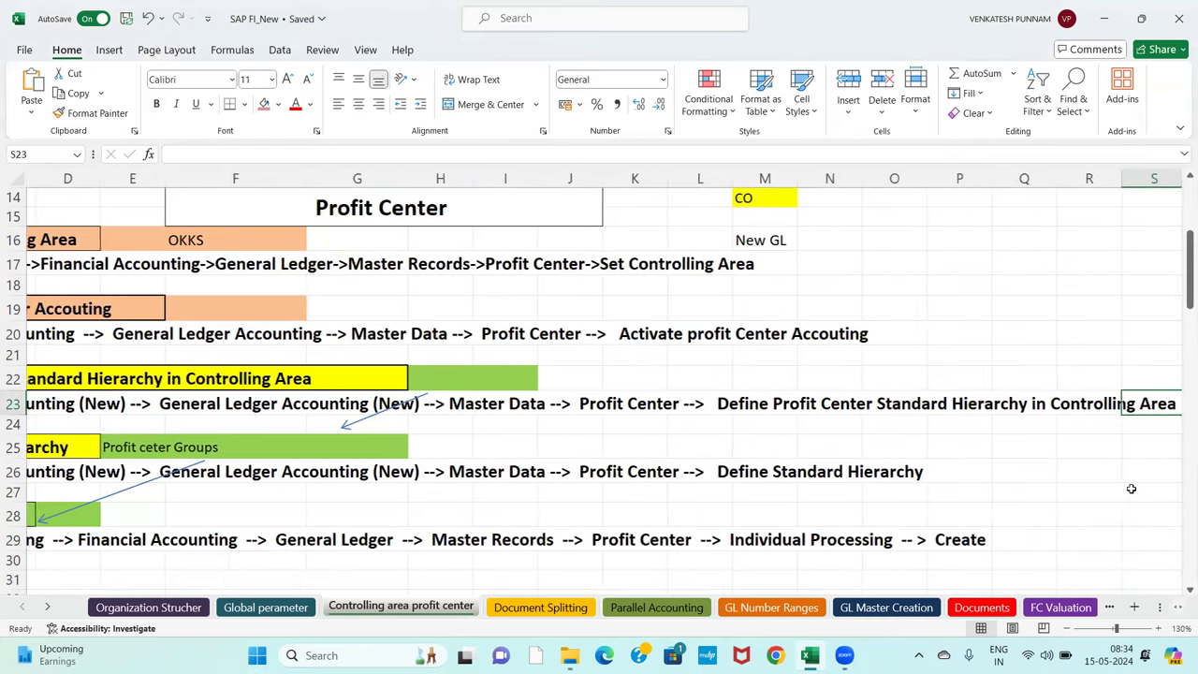
key(Right)
key(Right)
key(Right)
key(Right)
key(Right)
key(Right)
key(Right)
key(Right)
key(Right)
key(Right)
key(Right)
key(Right)
key(Right)
key(Right)
key(Right)
key(Right)
key(Right)
key(Right)
key(Right)
key(Right)
key(Right)
key(Right)
key(Right)
key(Right)
key(Right)
key(Right)
key(Right)
key(Right)
key(Right)
key(Right)
key(Right)
key(Right)
key(Right)
key(Right)
key(Right)
key(Right)
key(Right)
key(Right)
key(Right)
key(Right)
scroll(652, 328, down, 2)
click(650, 330)
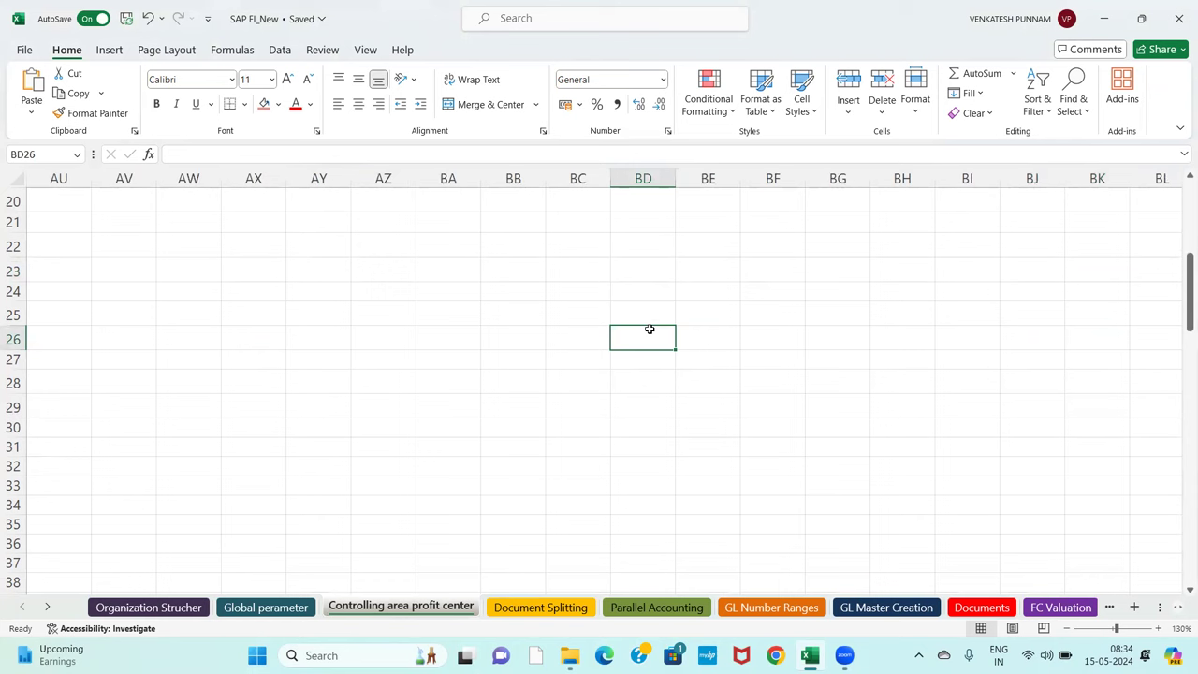
key(Left)
key(Left)
key(Left)
key(Left)
key(Left)
key(Left)
key(Left)
key(Left)
key(Left)
key(Left)
key(Left)
key(Left)
key(Left)
key(Left)
key(Left)
key(Left)
key(Left)
key(Left)
key(Left)
key(Left)
key(Left)
key(Left)
key(Left)
click(447, 304)
key(Left)
key(Left)
key(Left)
key(Left)
key(Left)
key(Left)
key(Left)
key(Left)
key(Left)
key(Left)
key(Left)
key(Left)
key(Left)
key(Left)
key(Left)
key(Left)
key(Left)
key(Left)
key(Left)
key(Left)
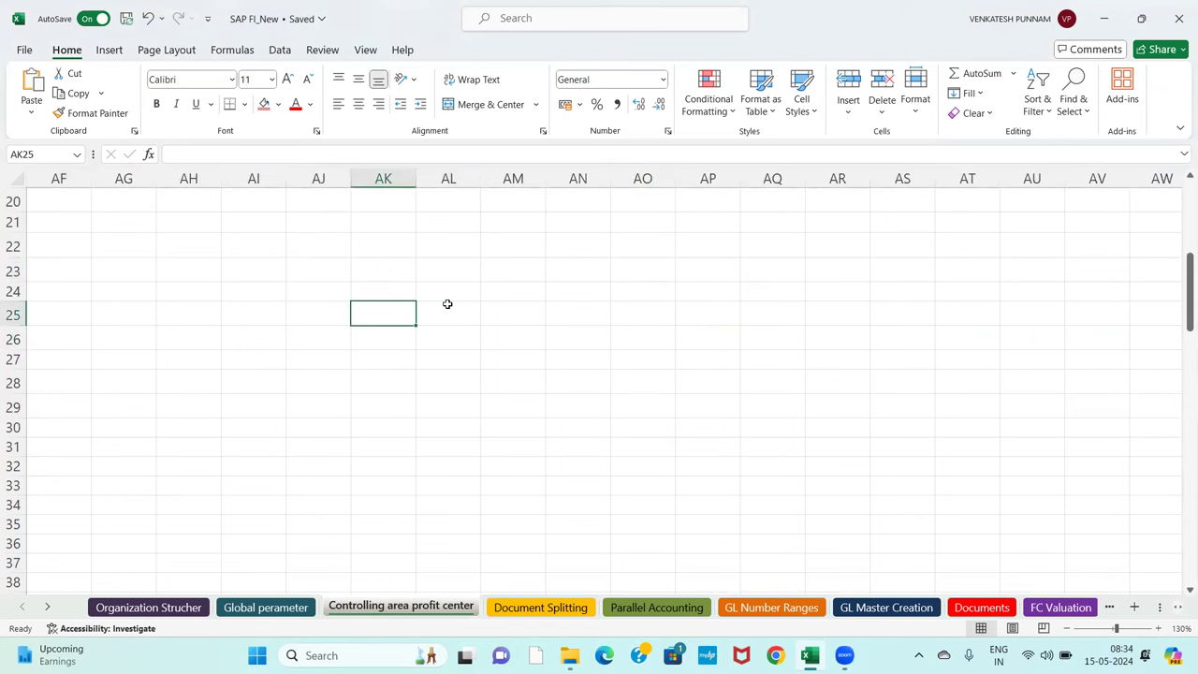
key(Left)
key(Left)
key(Left)
key(Left)
key(Left)
key(Left)
key(Left)
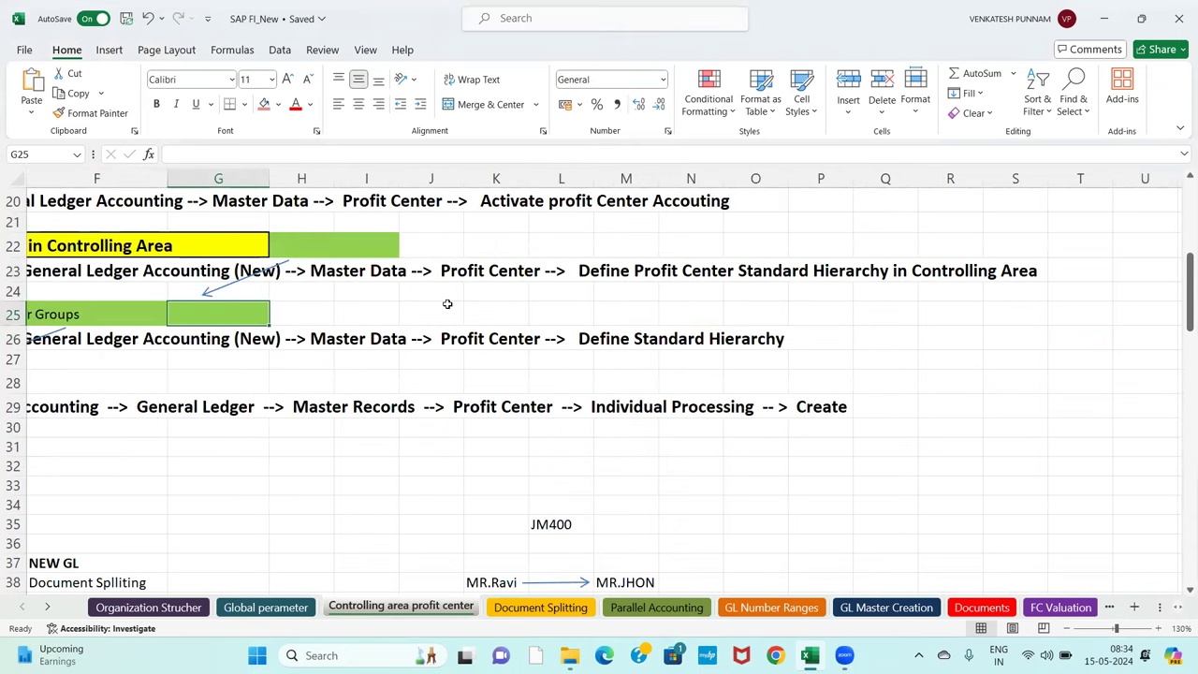
- Enter the label "Controlling Area" in cell X23, in the blank area beyond the configuration notes
key(Right)
key(Right)
key(Right)
key(Right)
key(Right)
key(Right)
key(Right)
key(Right)
key(Right)
key(Right)
key(Right)
key(Right)
key(Right)
key(Right)
key(Right)
key(Right)
key(Right)
key(Right)
key(Right)
key(Right)
click(528, 263)
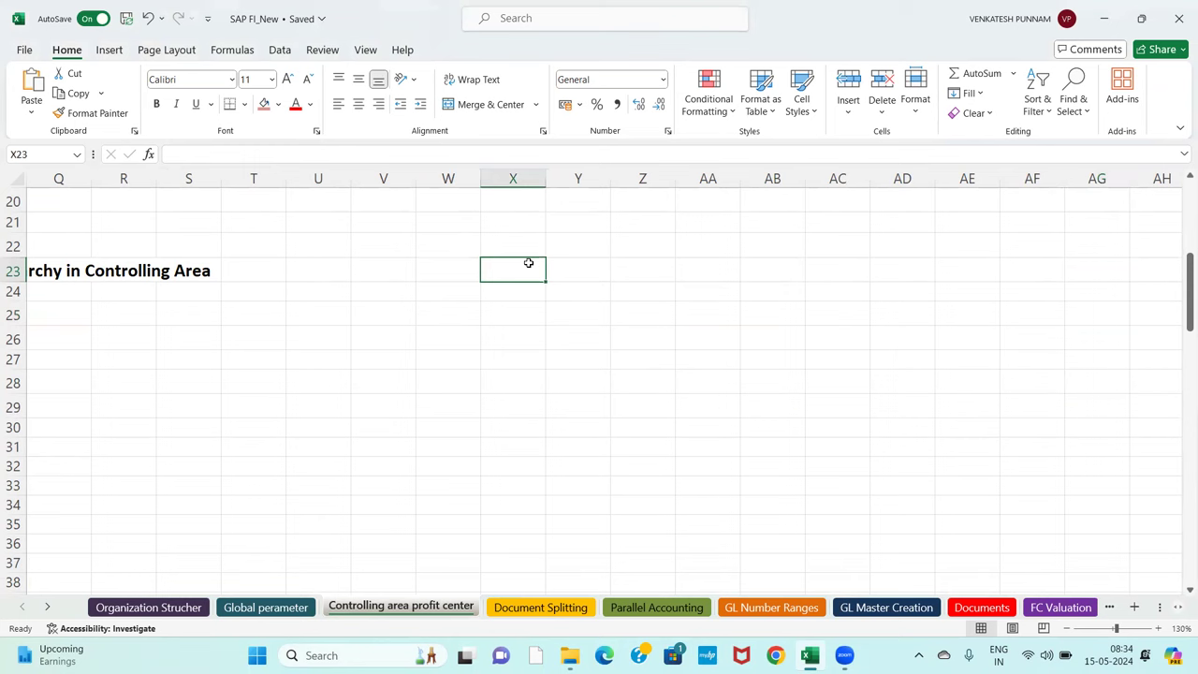
text(Co)
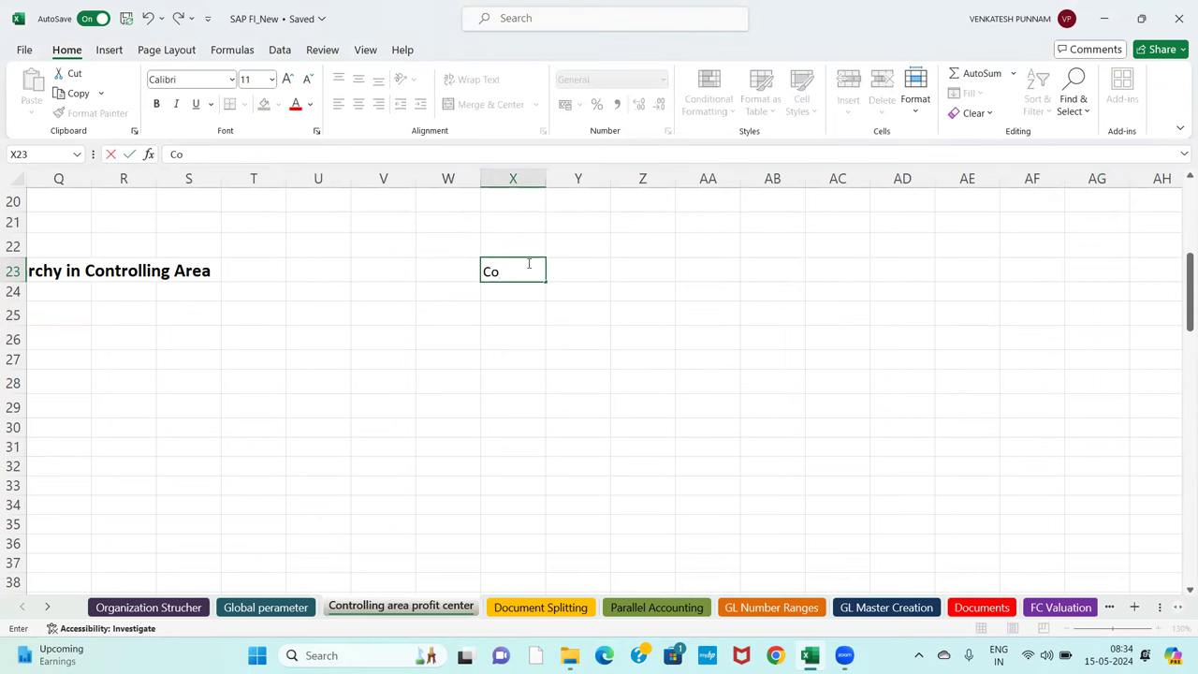
text(ntrolling Area)
key(Return)
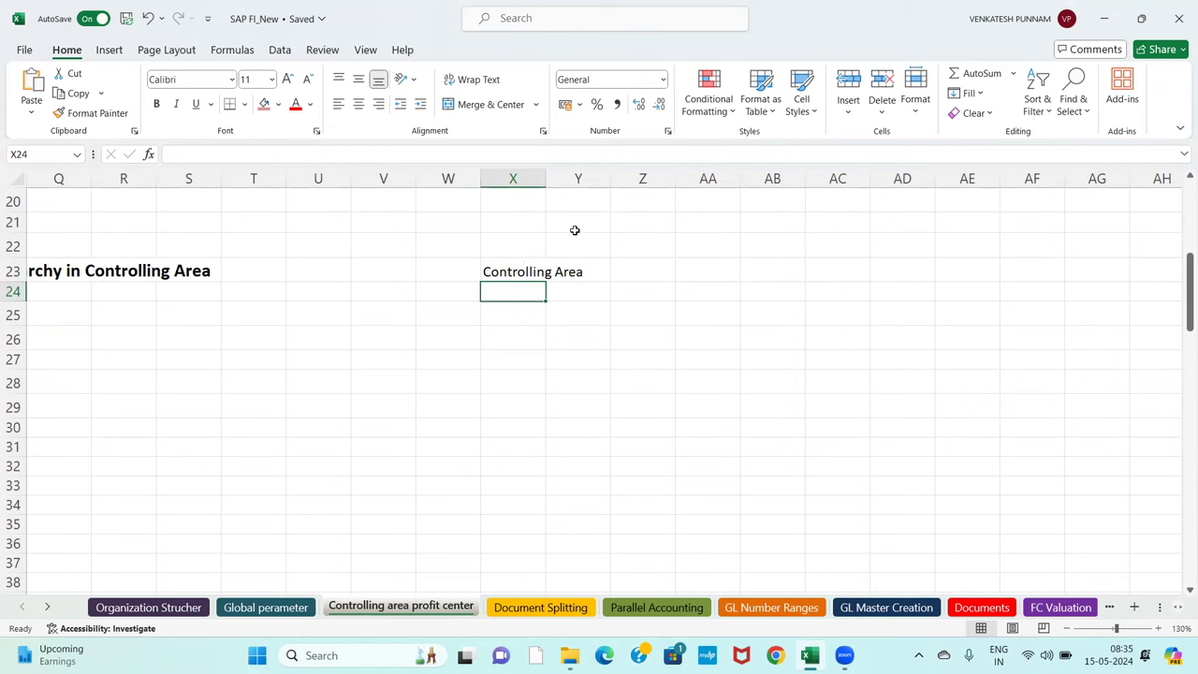
- Draw a horizontal arrow from the "Controlling Area" label across to the edge of cell AA23
key(Up)
click(521, 277)
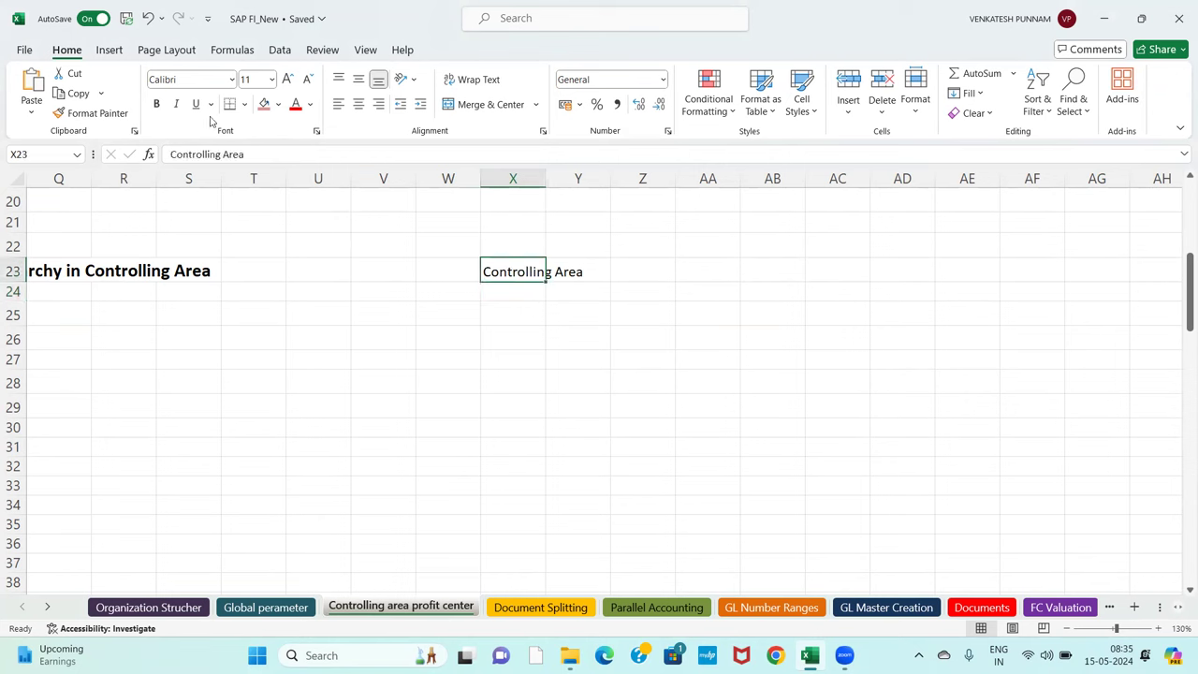
click(110, 49)
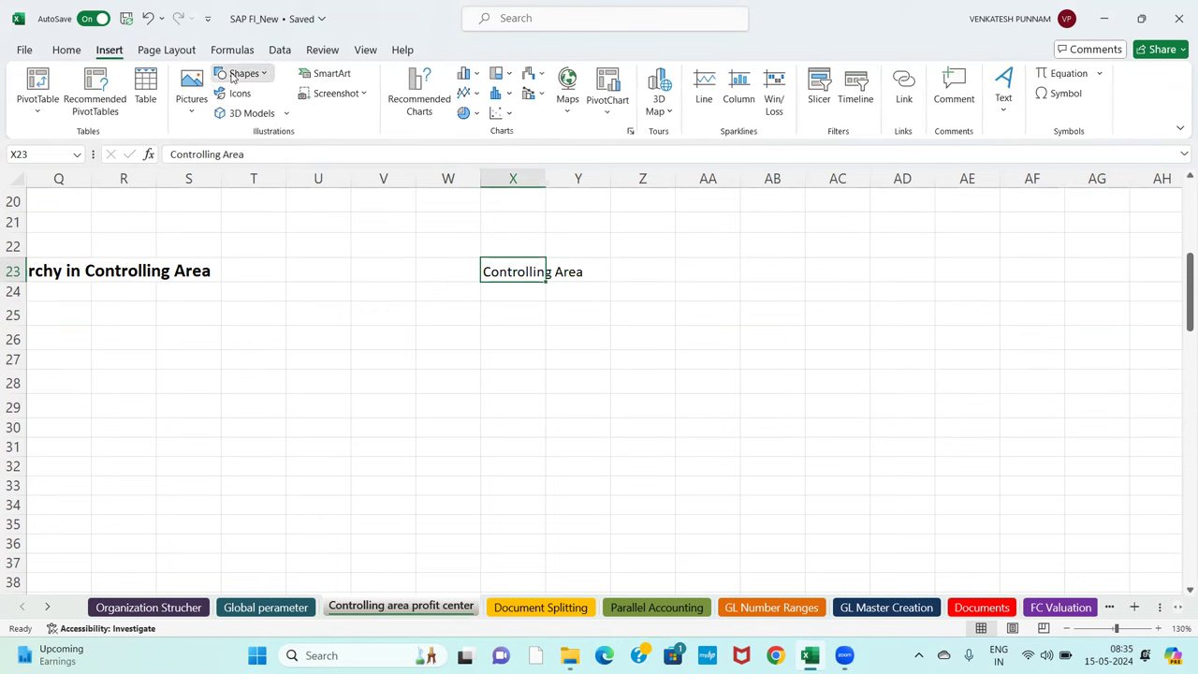
drag(588, 271, 673, 270)
- Enter the label "Compnay codes" in cell AA23 at the tip of the horizontal arrow
click(682, 271)
text(cm)
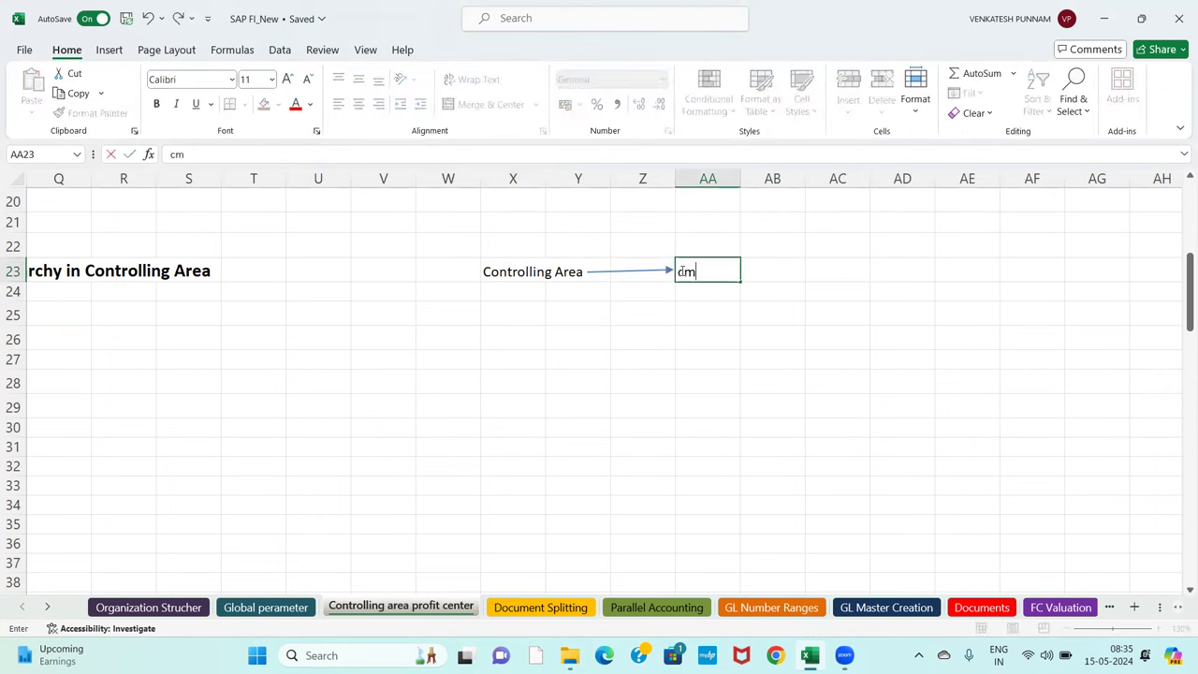
text(omp)
key(BackSpace)
text(pnay codes)
key(Return)
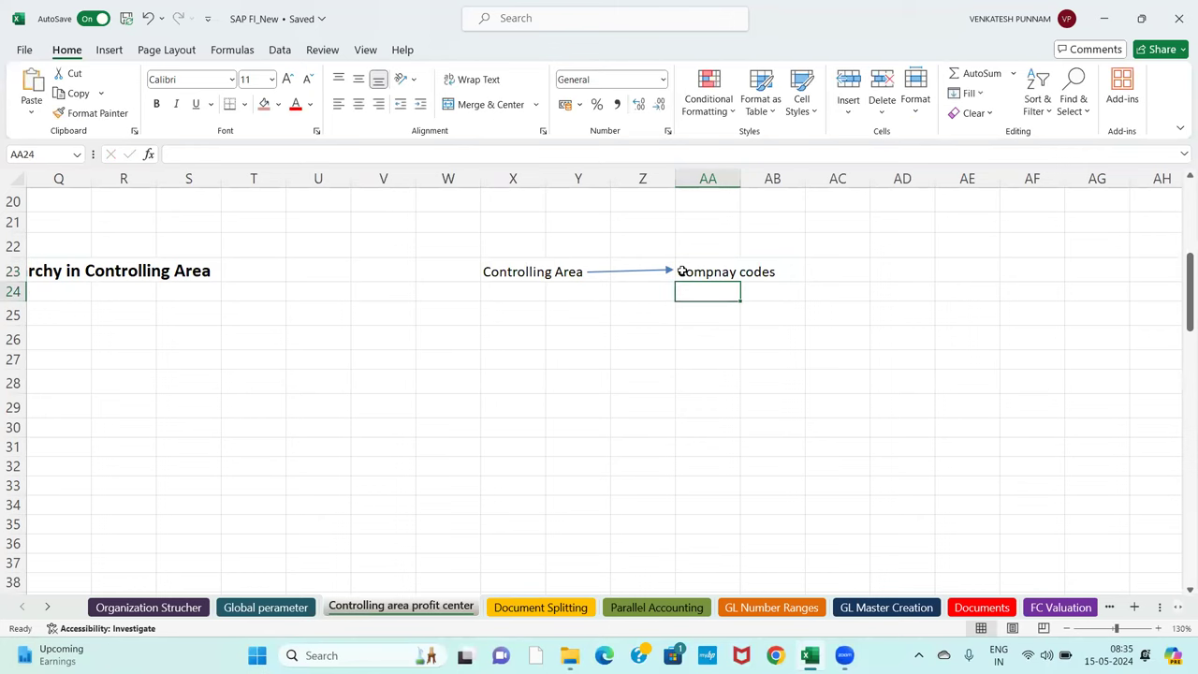
- Draw a vertical arrow from beneath the "Controlling Area" label down to row 26 and select cell X27
click(520, 273)
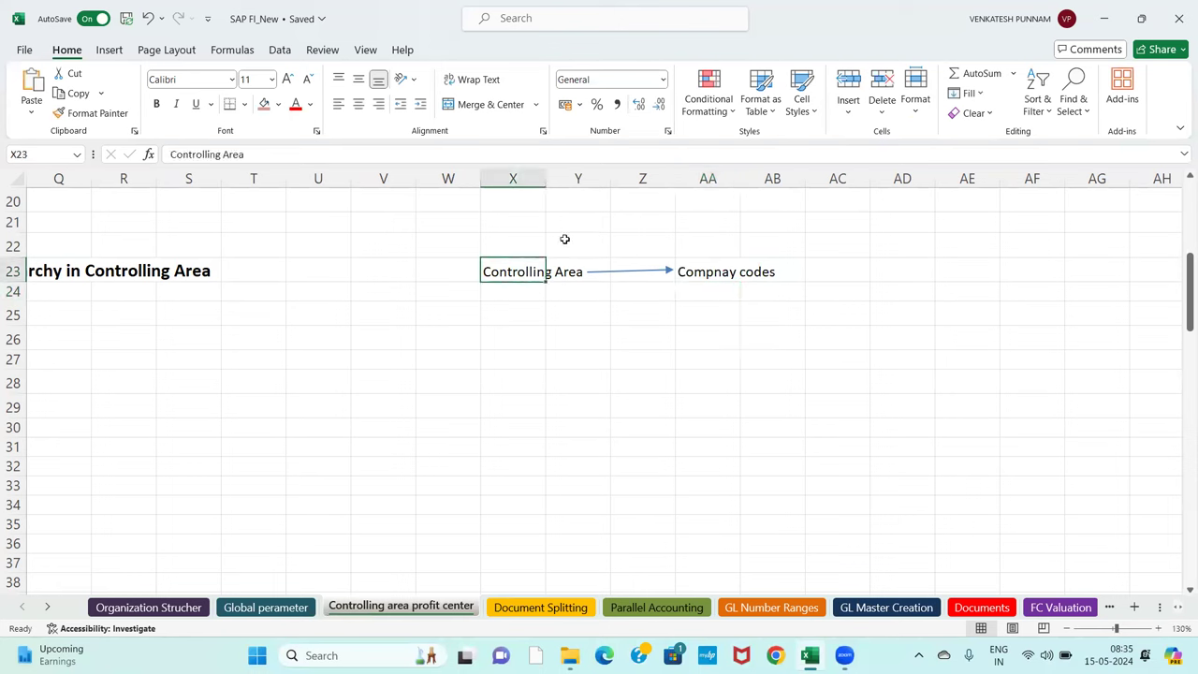
click(107, 52)
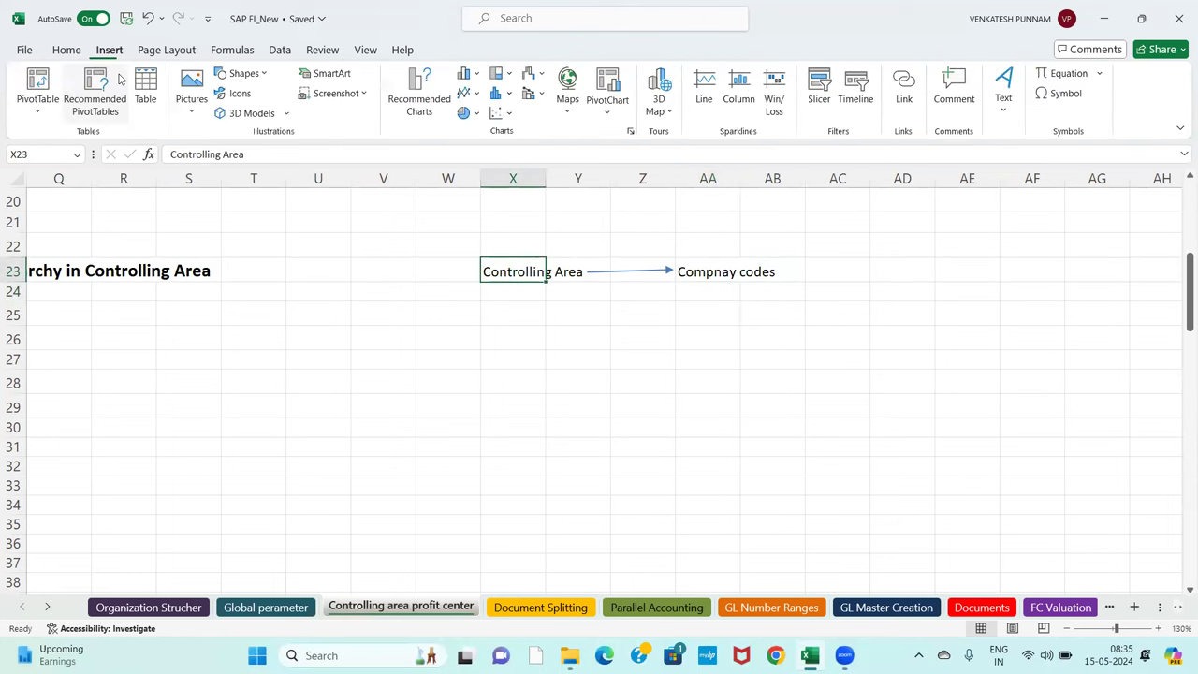
click(245, 77)
click(231, 114)
drag(514, 282, 514, 335)
click(511, 356)
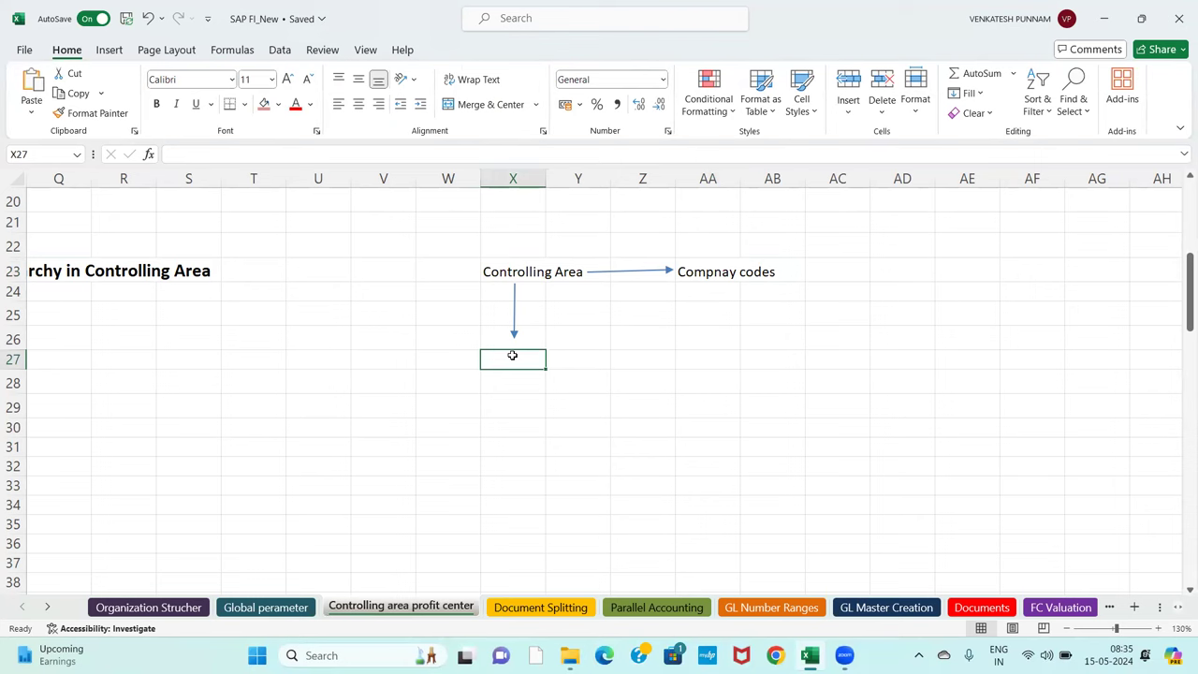
- Copy the phrase "Profit Ceter Standard Hierarchy" from the step 3 heading in cell A22 of the configuration notes
key(Left)
key(Left)
key(Left)
key(Left)
key(Left)
key(Left)
key(Left)
key(Left)
key(Left)
key(Left)
key(Left)
key(Left)
key(Left)
key(Left)
key(Left)
key(Left)
key(Left)
key(Left)
key(Left)
key(Left)
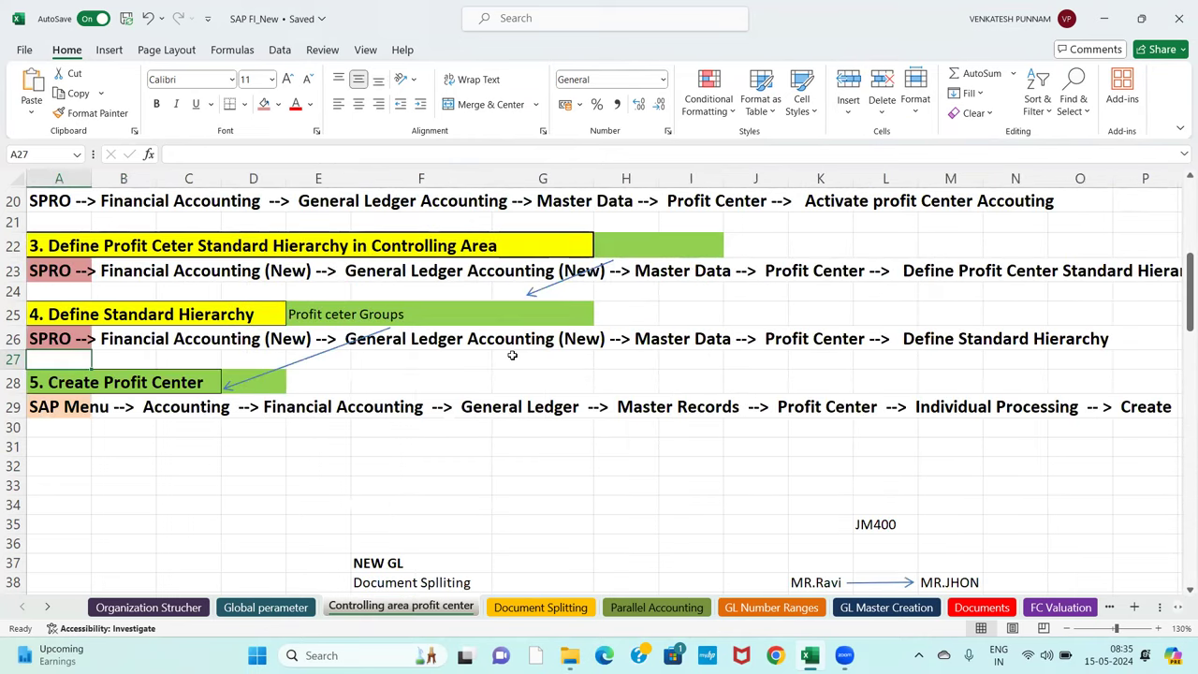
key(Up)
key(Up)
key(Up)
key(Up)
key(Up)
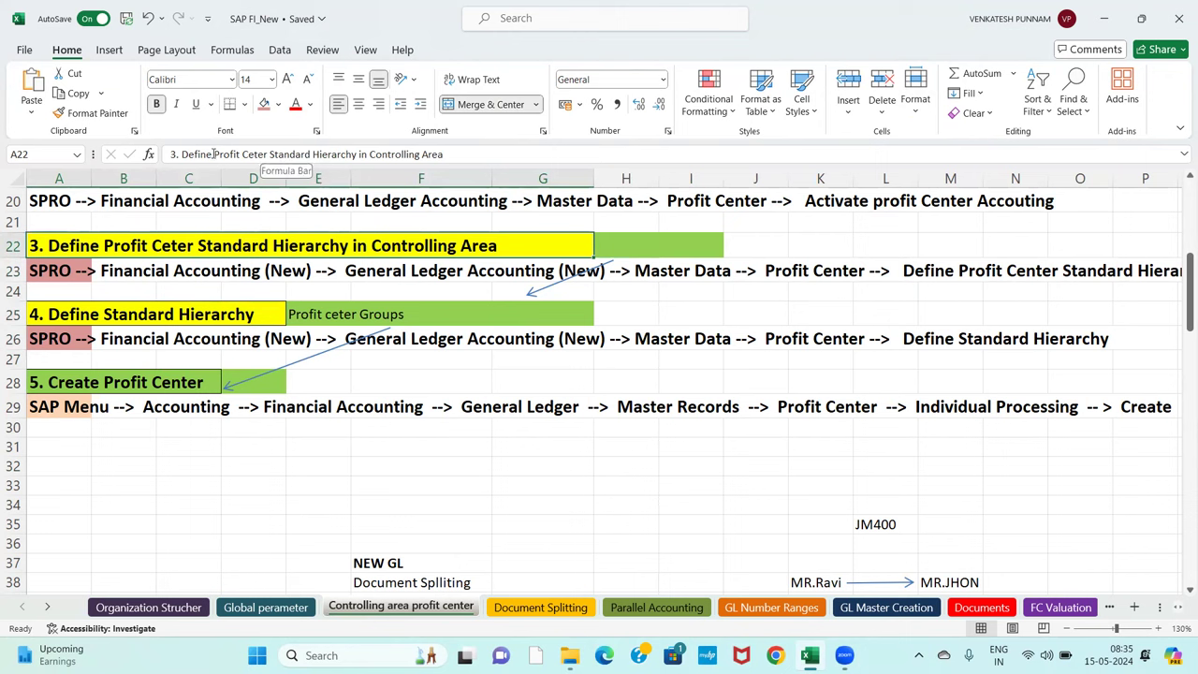
drag(214, 154, 357, 154)
key(ctrl+c)
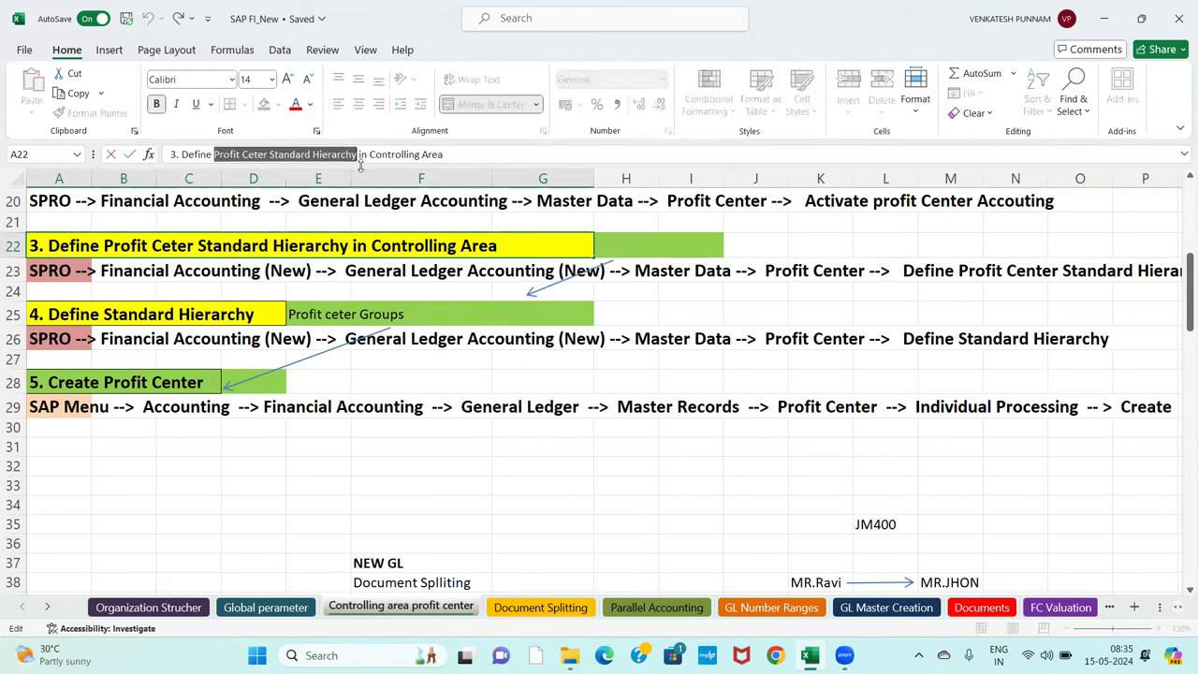
- Paste the copied phrase into cell X27, beneath the vertical arrow leading down from "Controlling Area"
click(789, 251)
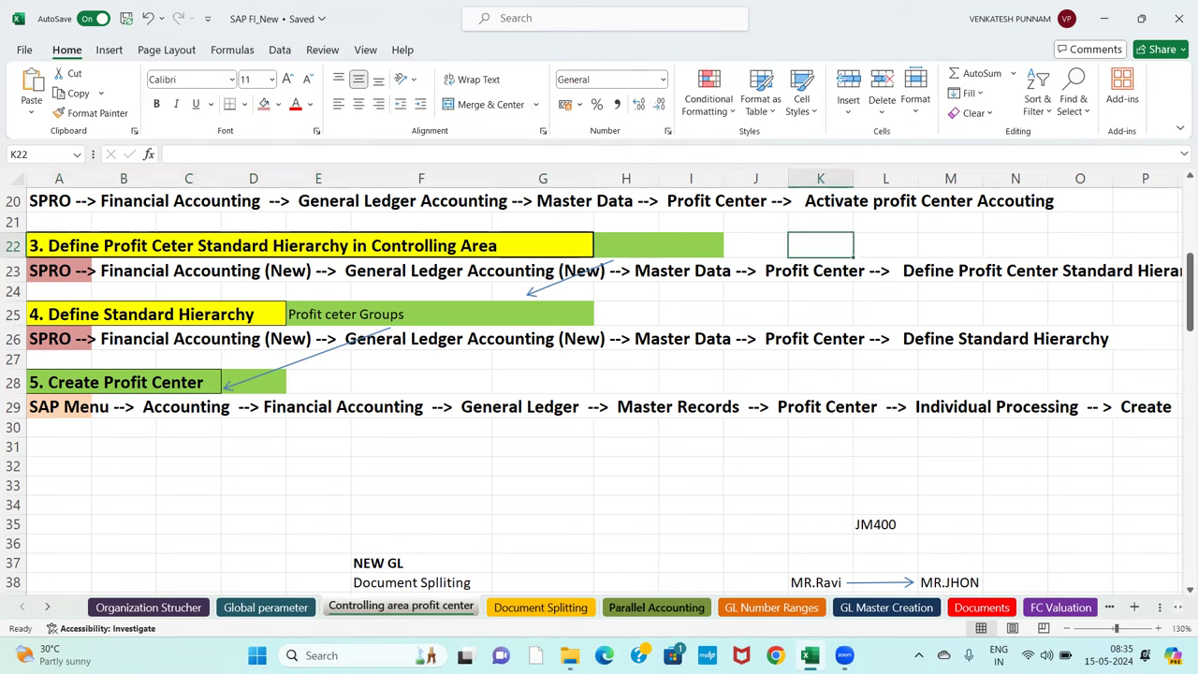
key(Right)
key(Right)
key(Right)
key(Right)
key(Right)
key(Right)
key(Right)
key(Right)
key(Right)
key(Right)
key(Right)
key(Right)
key(Right)
key(Right)
key(Right)
key(Right)
key(Right)
key(Right)
key(Right)
key(Right)
key(Left)
key(Left)
key(Left)
key(Left)
key(Left)
key(Left)
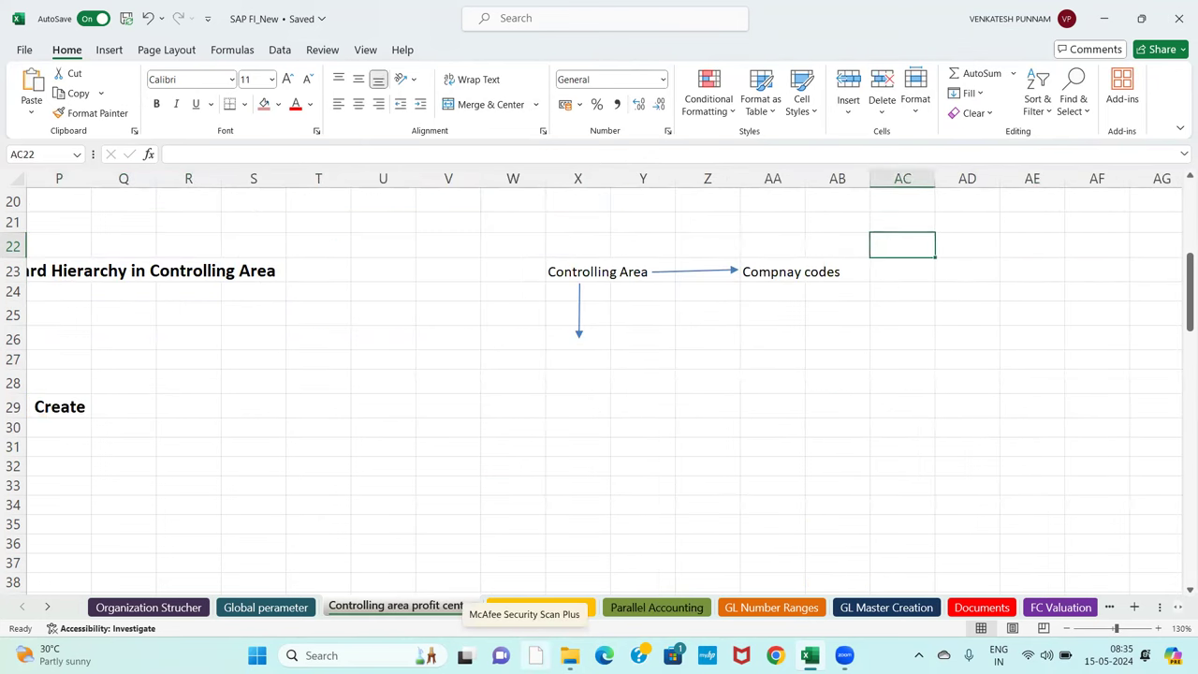
key(Left)
key(Down)
key(Down)
key(Down)
key(Down)
key(Down)
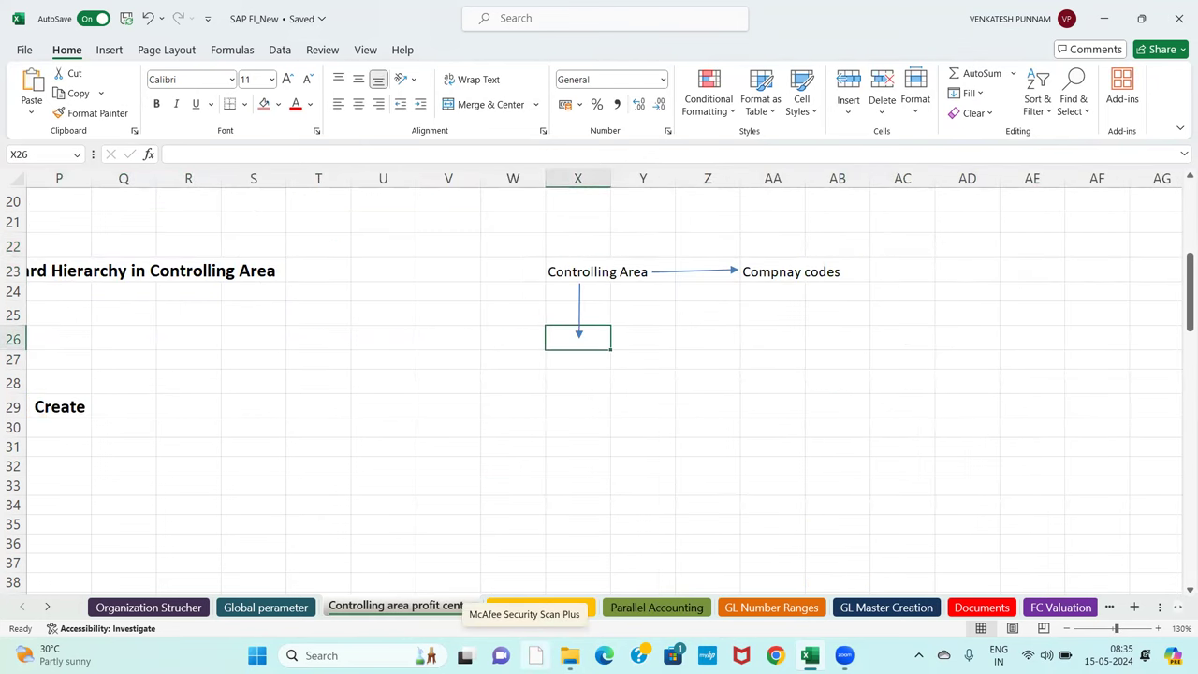
key(ctrl+v)
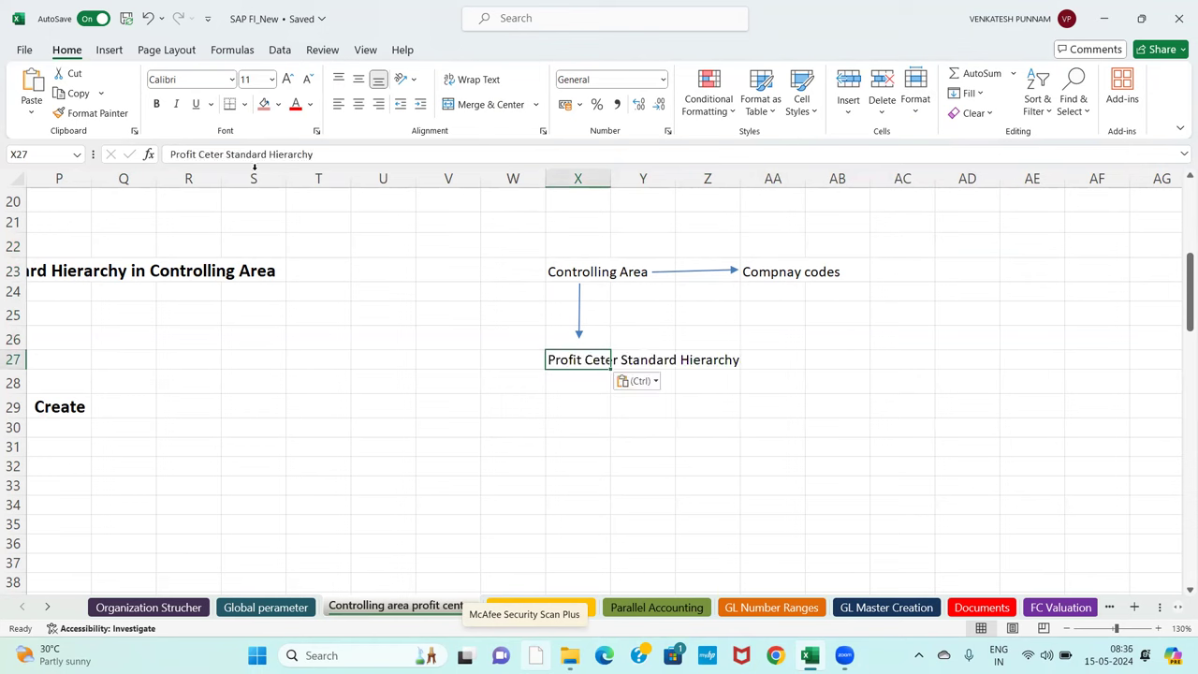
click(471, 423)
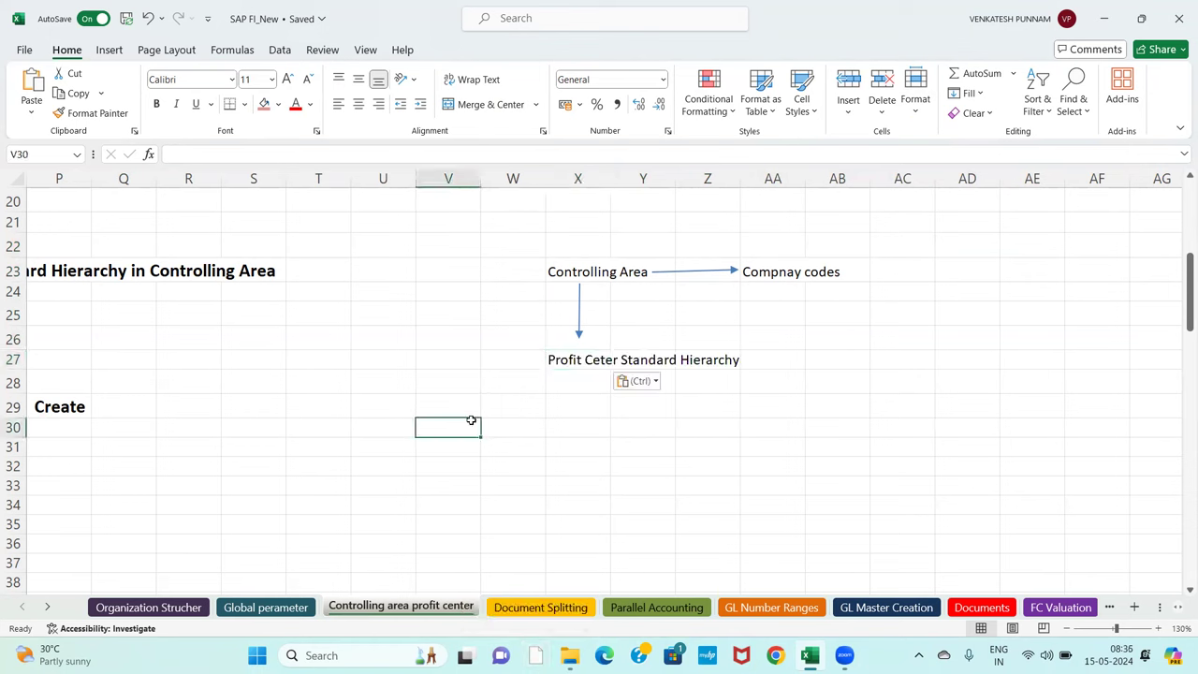
- Enter the hierarchy code "RMPCSH" in cell X28, directly under the "Profit Ceter Standard Hierarchy" label
click(586, 382)
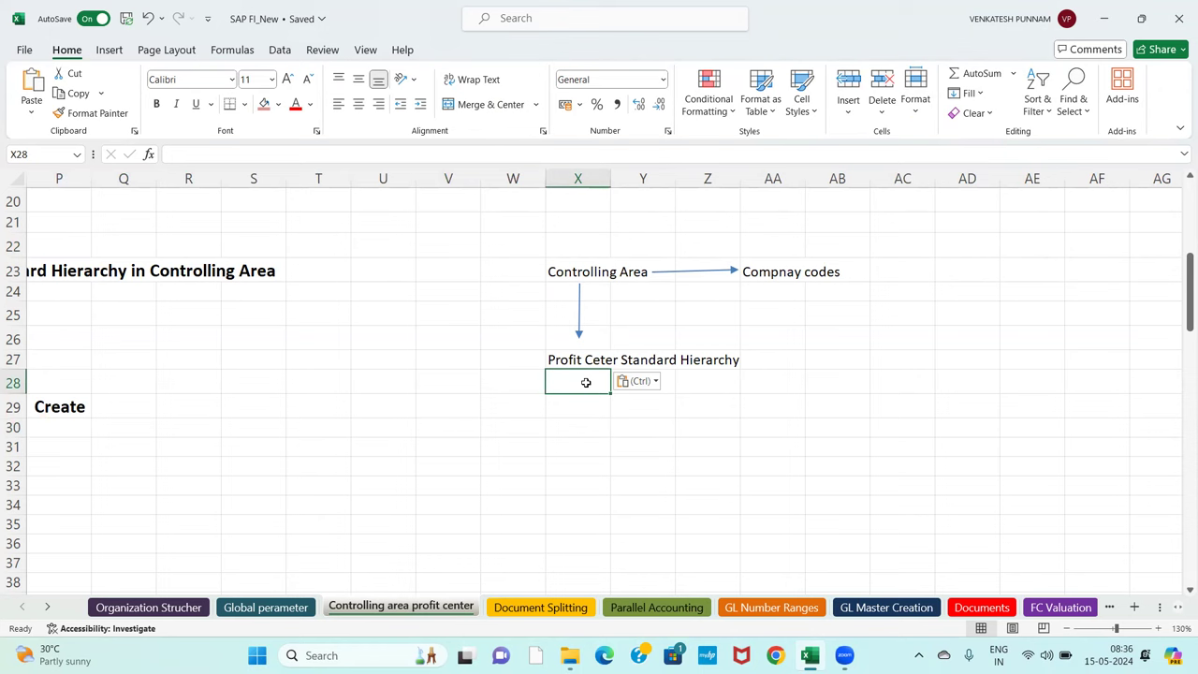
text(RM)
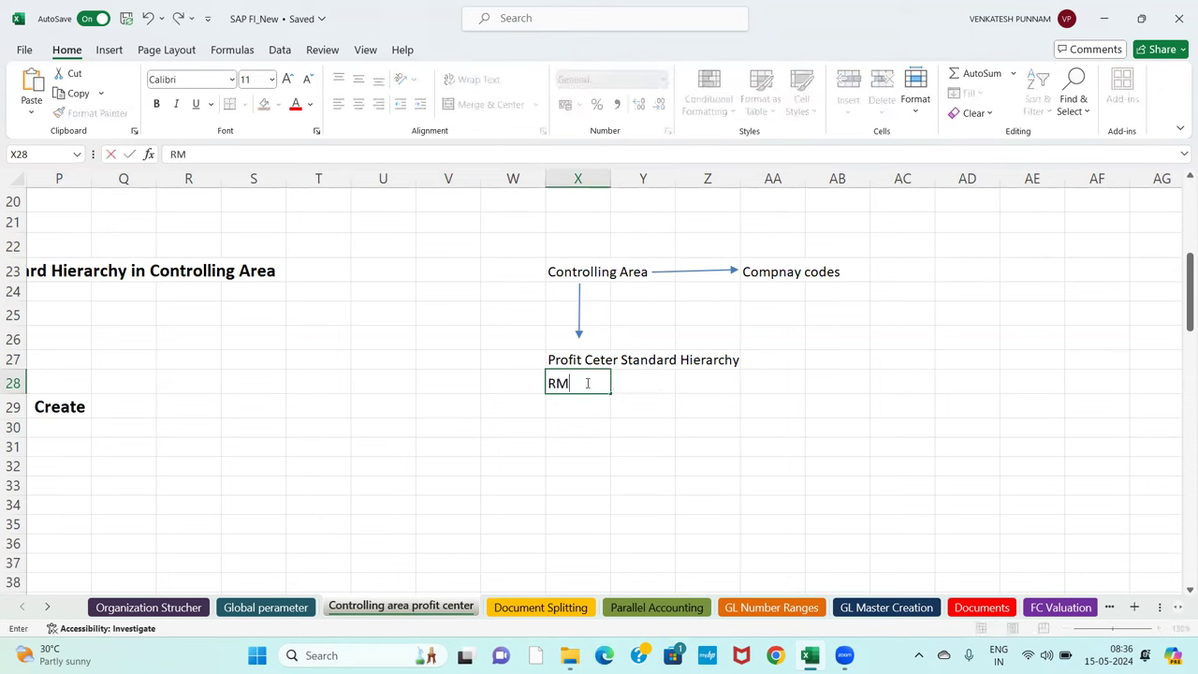
text(PCH)
key(Return)
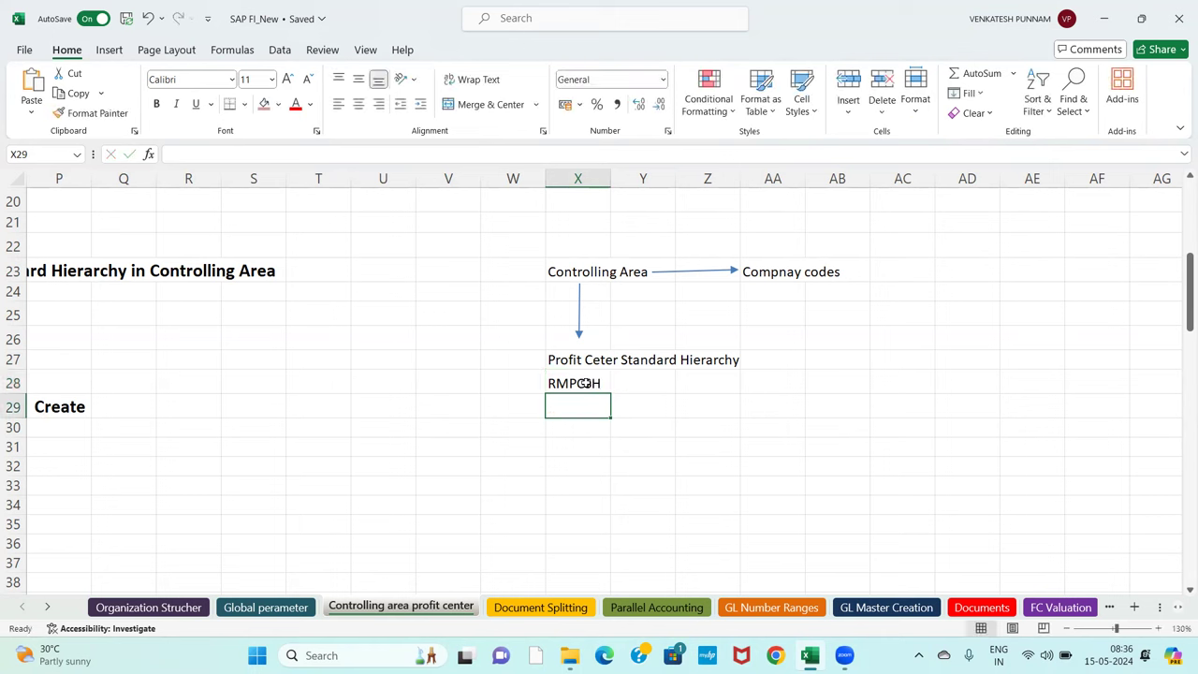
click(586, 382)
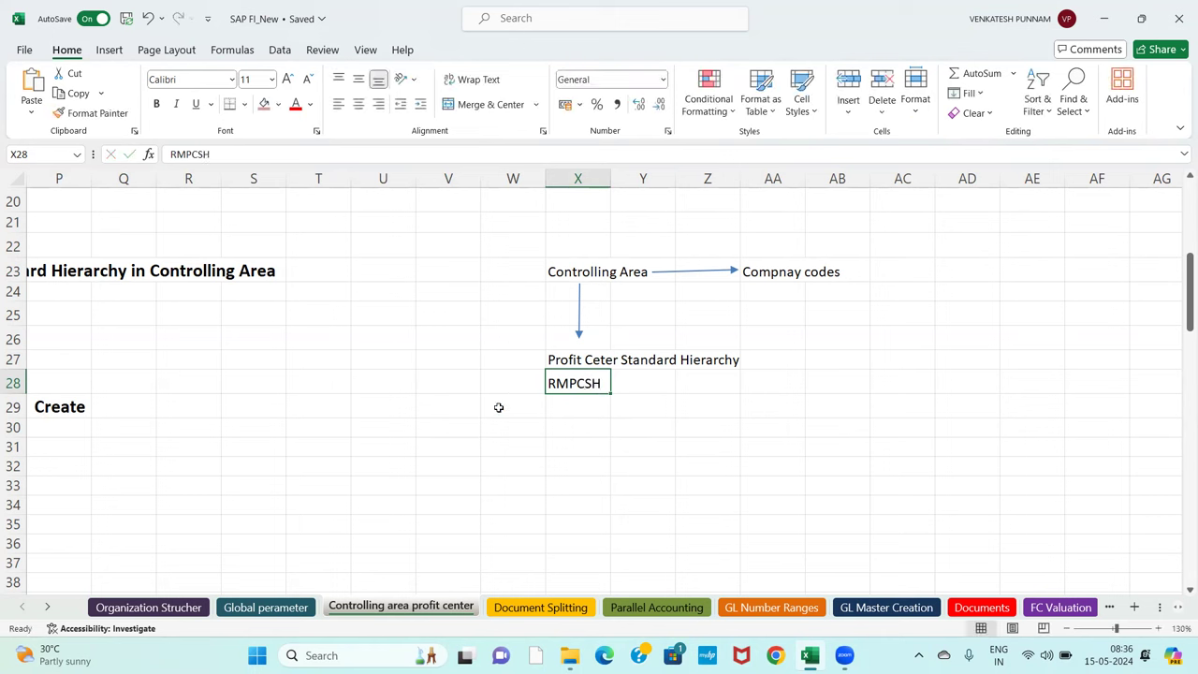
- Draw a vertical arrow from beneath the "RMPCSH" code down to row 31
click(109, 50)
click(251, 74)
click(251, 114)
drag(567, 401, 568, 450)
- Enter the label "Profit Center Groups" in cell X32 at the tip of the arrow below "RMPCSH"
click(569, 461)
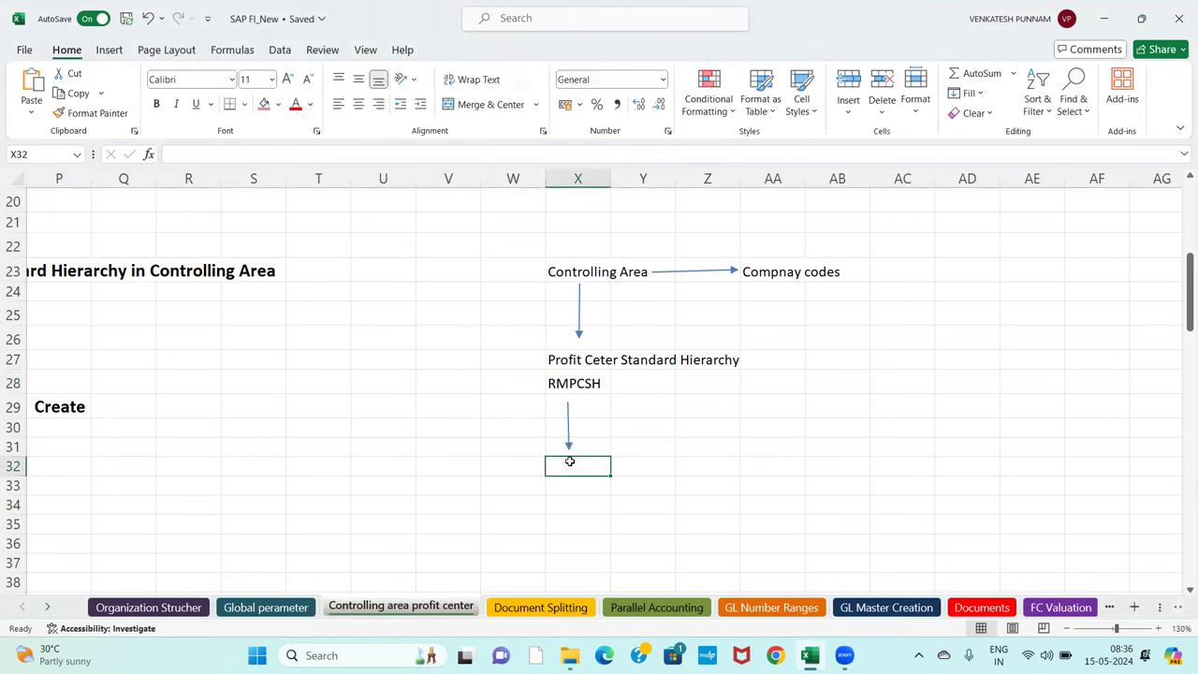
text(PROFIT)
key(BackSpace)
key(BackSpace)
key(BackSpace)
key(BackSpace)
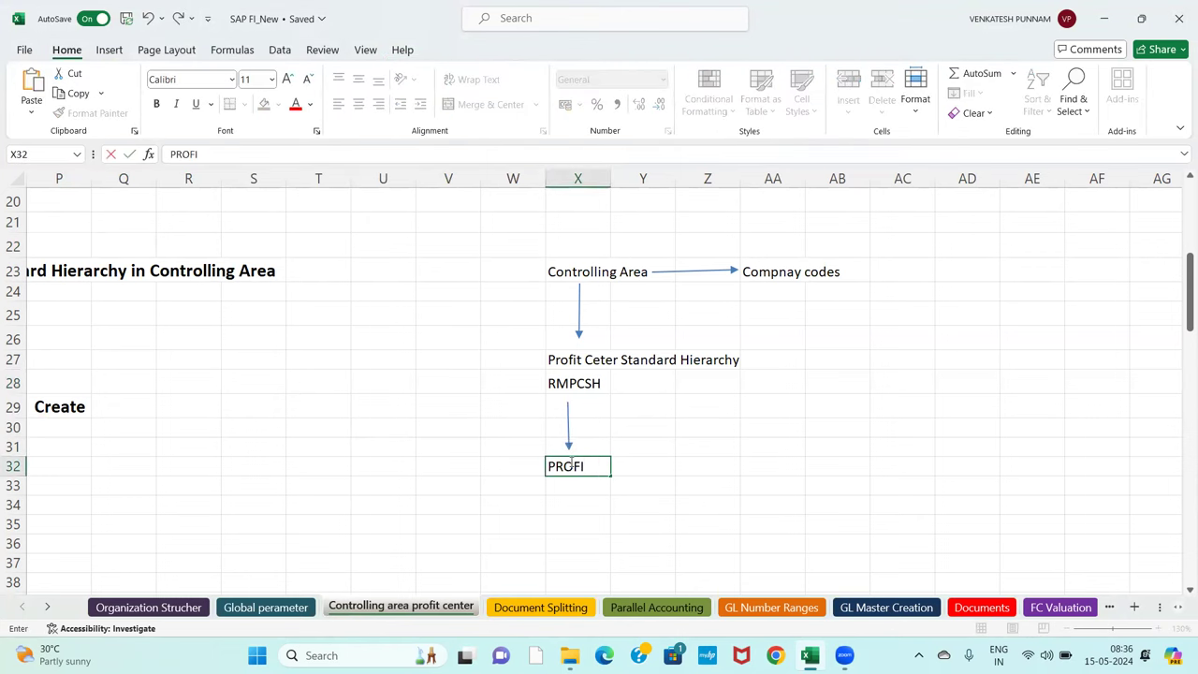
key(BackSpace)
text(rofit Center Gro)
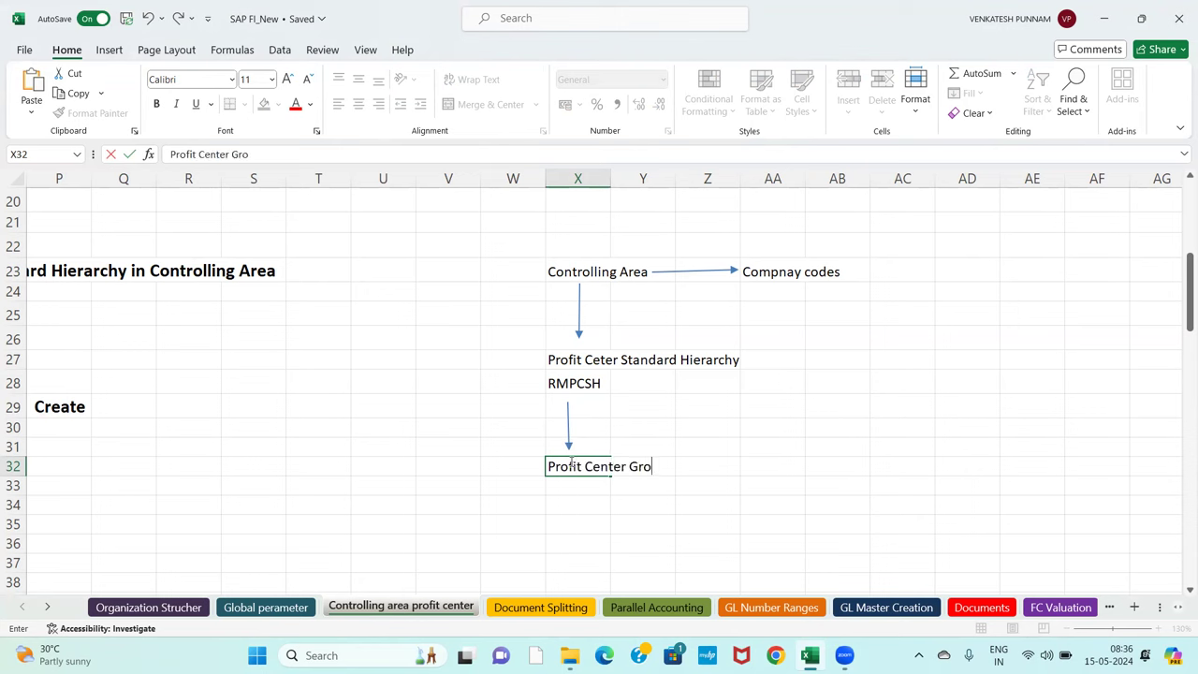
text(ups)
key(Return)
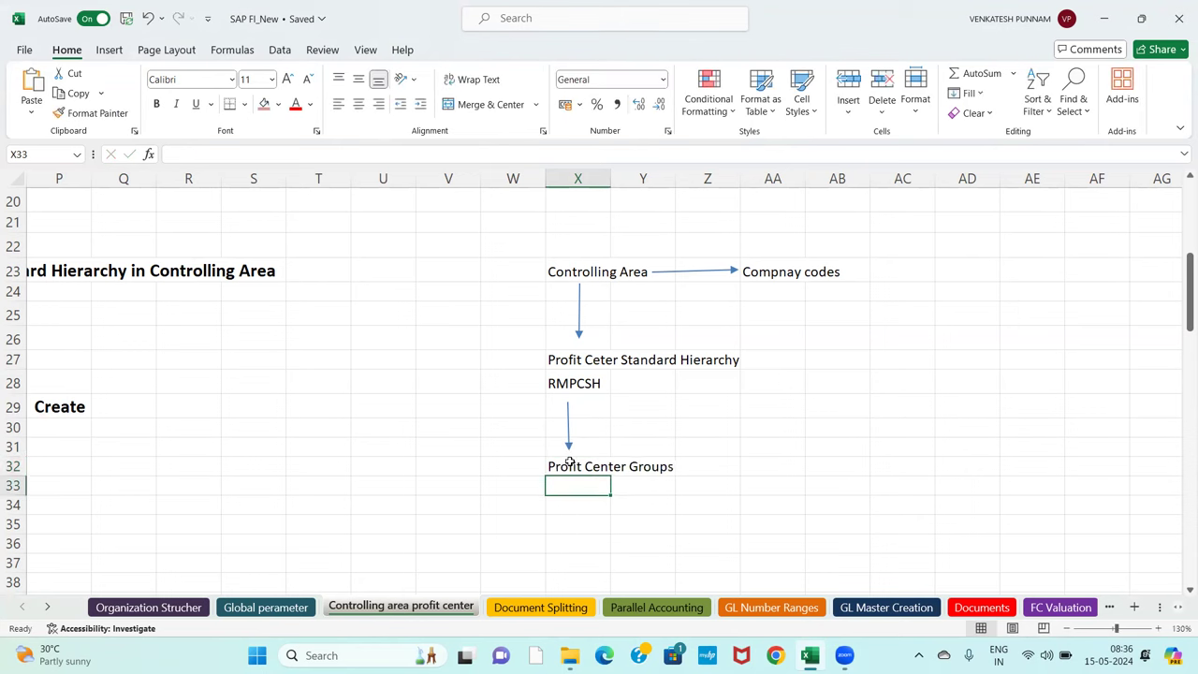
- Draw a vertical arrow from beneath the "Profit Center Groups" label down to row 35
click(109, 52)
click(241, 73)
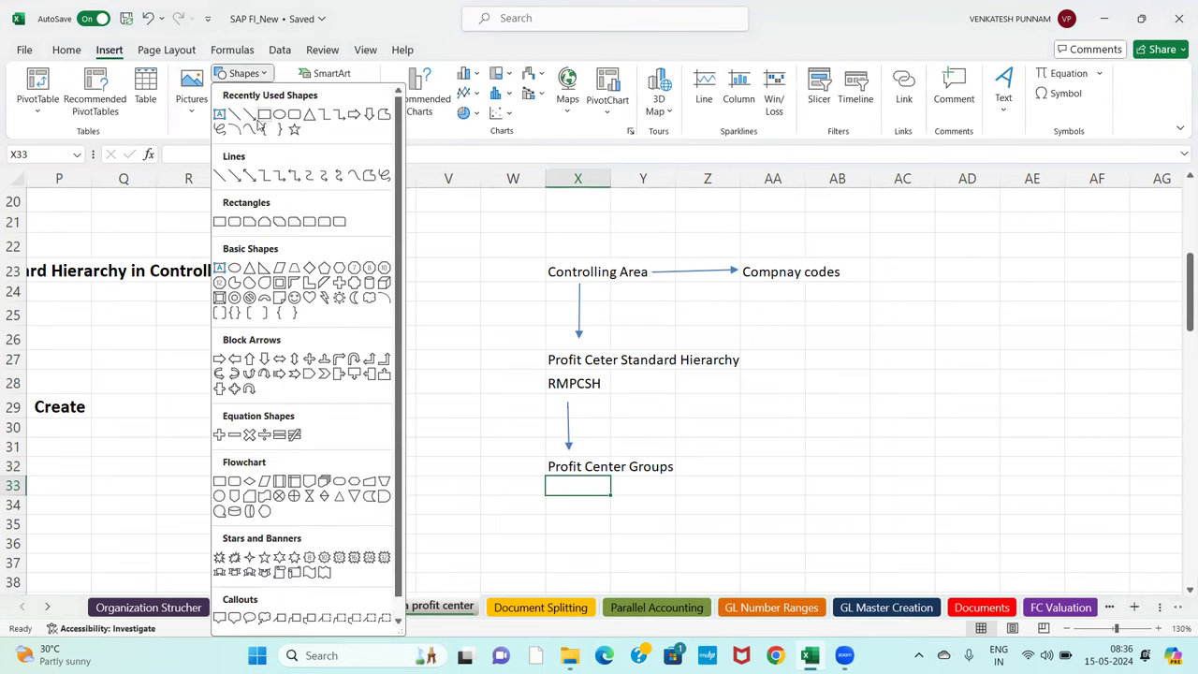
click(249, 114)
drag(580, 475, 583, 527)
- Enter the label "Profit Center" in cell X36 below the lowest arrow of the diagram
click(578, 545)
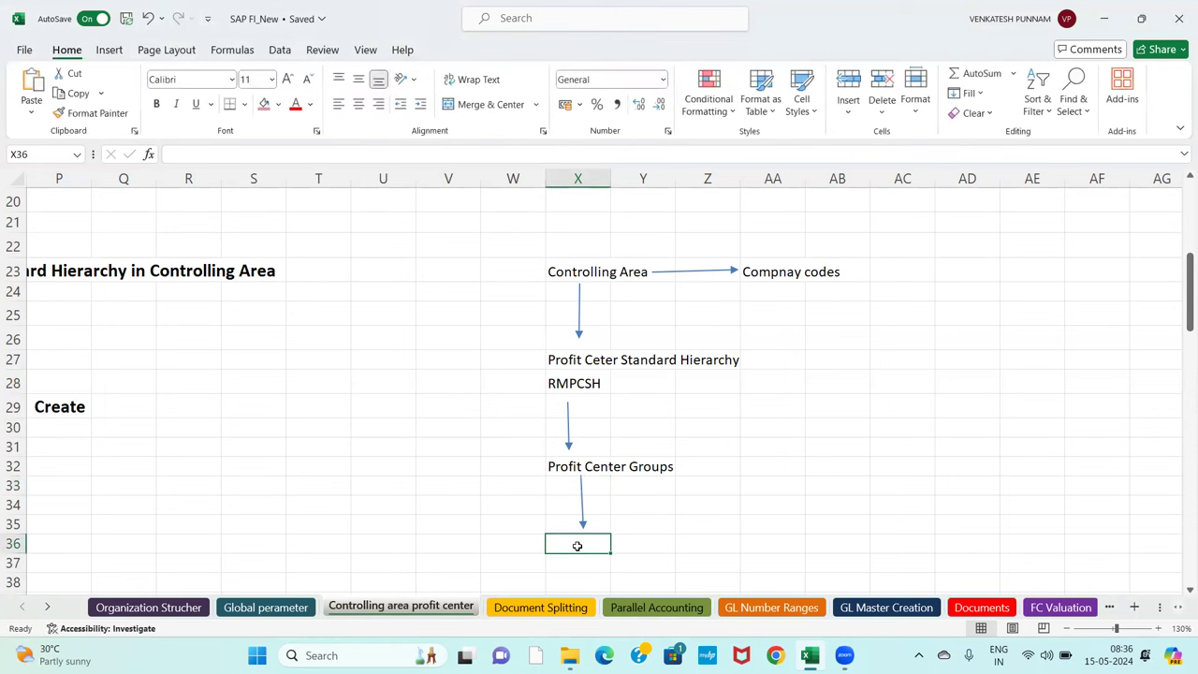
text(Profit Center)
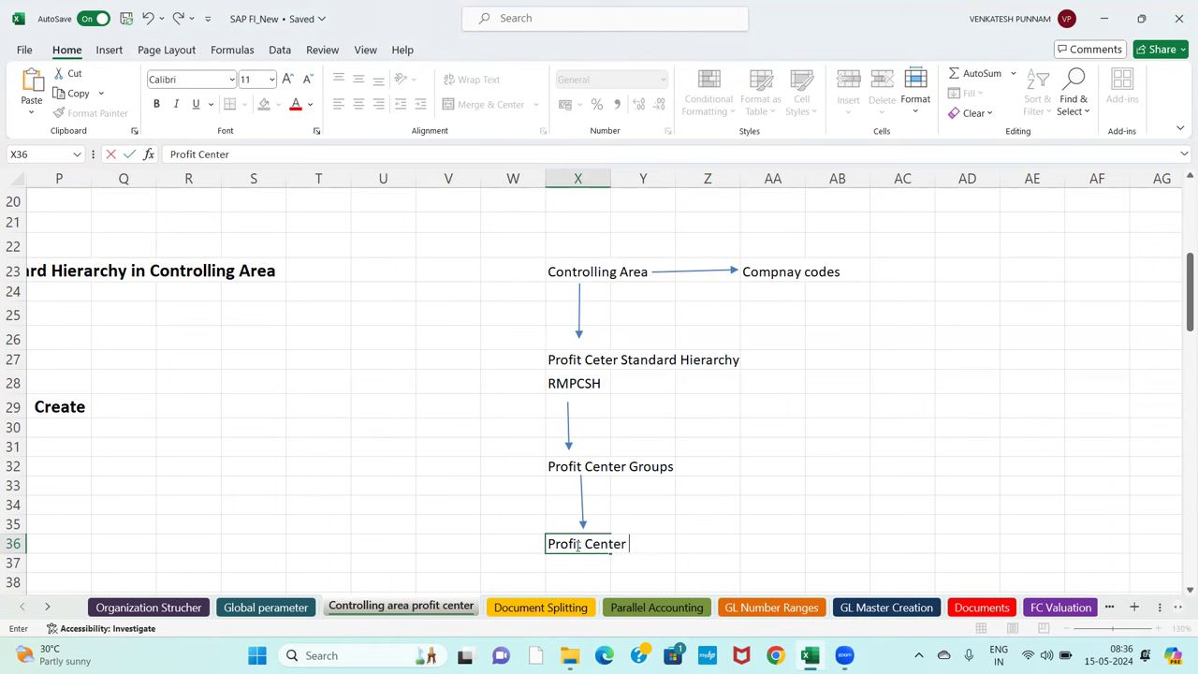
key(Return)
- Go back to the configuration notes and review the "Define Standard Hierarchy" and "Create Profit Center" headings
key(Left)
key(Left)
key(Left)
key(Left)
key(Left)
key(Left)
key(Left)
key(Left)
key(Left)
key(Left)
key(Left)
key(Left)
key(Left)
key(Left)
key(Left)
key(Left)
key(Left)
key(Left)
key(Left)
key(Left)
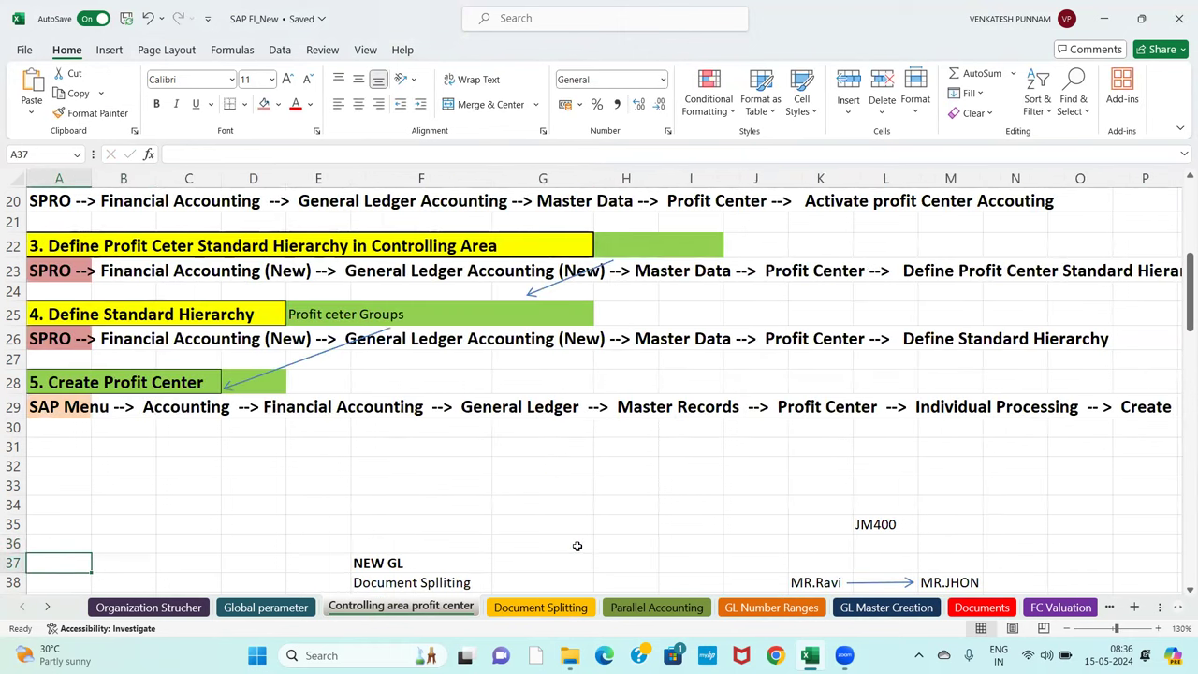
click(171, 306)
shift+click(335, 331)
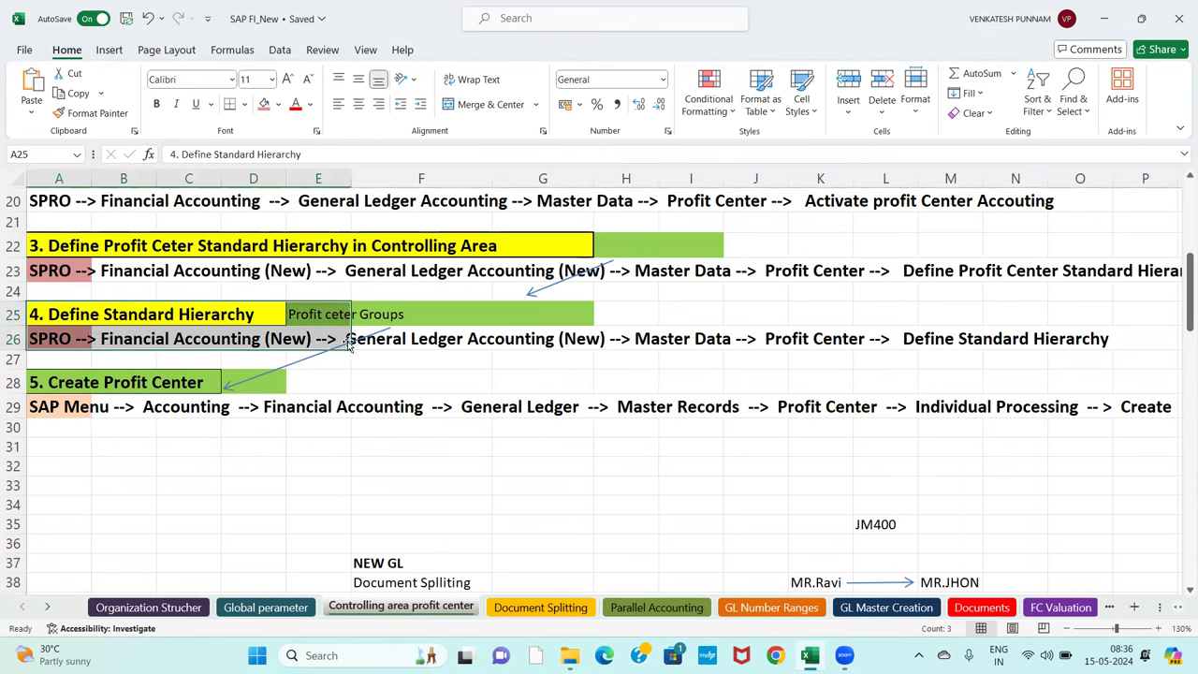
click(79, 384)
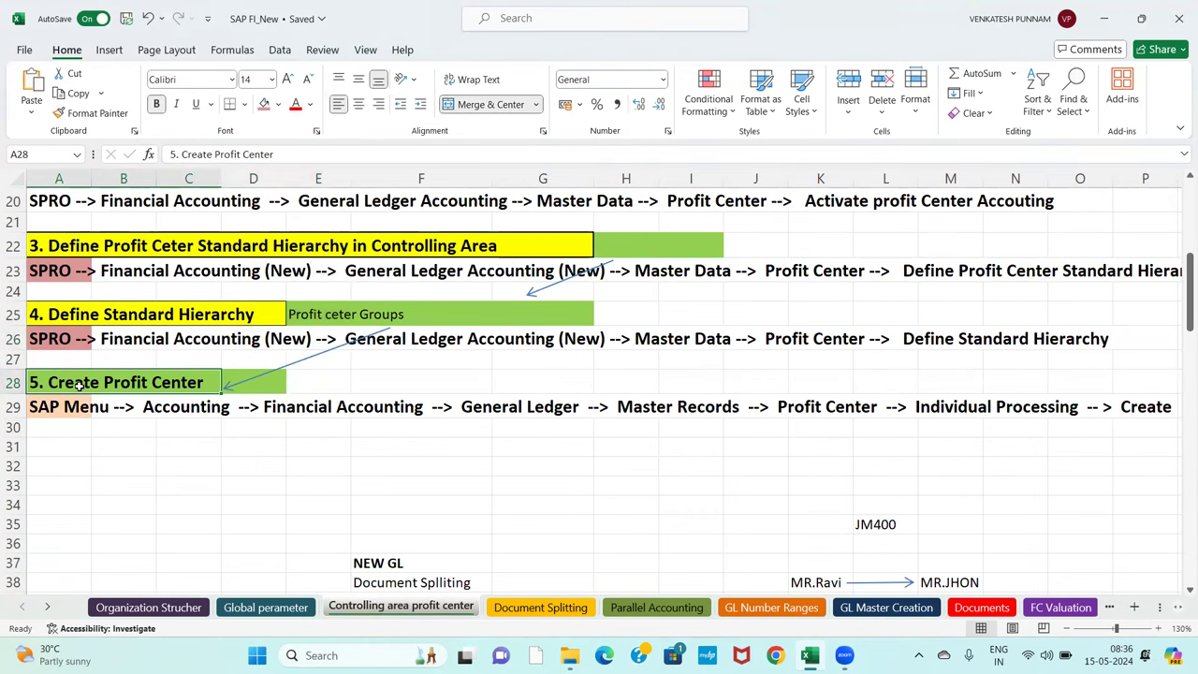
- Return to the hierarchy diagram beside the notes and examine its levels around "Profit Ceter Standard Hierarchy"
key(Right)
key(Right)
key(Right)
key(Right)
key(Right)
key(Right)
key(Right)
key(Right)
key(Right)
key(Right)
key(Right)
key(Right)
key(Right)
key(Right)
key(Right)
key(Right)
key(Right)
key(Right)
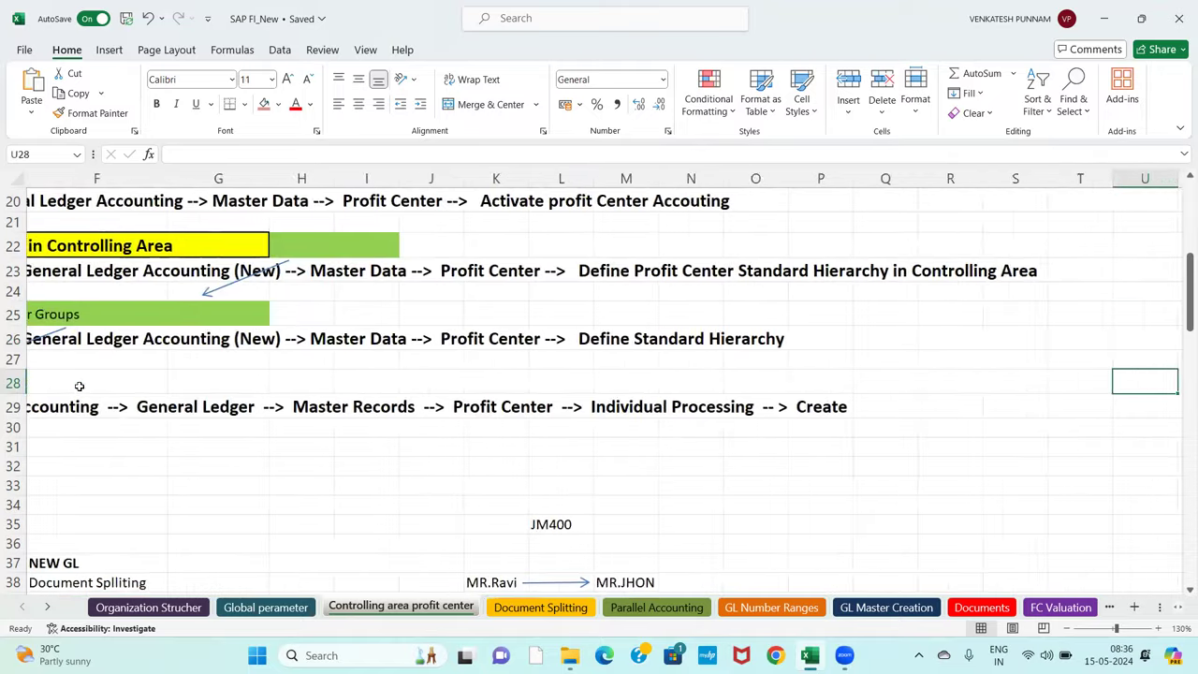
key(Right)
key(Right)
key(Right)
key(Right)
key(Right)
key(Right)
key(Right)
key(Right)
key(Right)
key(Right)
key(Right)
key(Right)
key(Right)
key(Right)
key(Right)
key(Right)
key(Right)
key(Right)
key(Right)
key(Left)
key(Left)
key(Left)
key(Left)
key(Left)
key(Left)
key(Left)
key(Left)
key(Left)
key(Left)
key(Left)
key(Left)
key(Left)
key(Left)
key(Left)
key(Left)
key(Left)
key(Left)
key(Left)
key(Left)
key(Left)
key(Left)
key(Left)
key(Left)
key(Left)
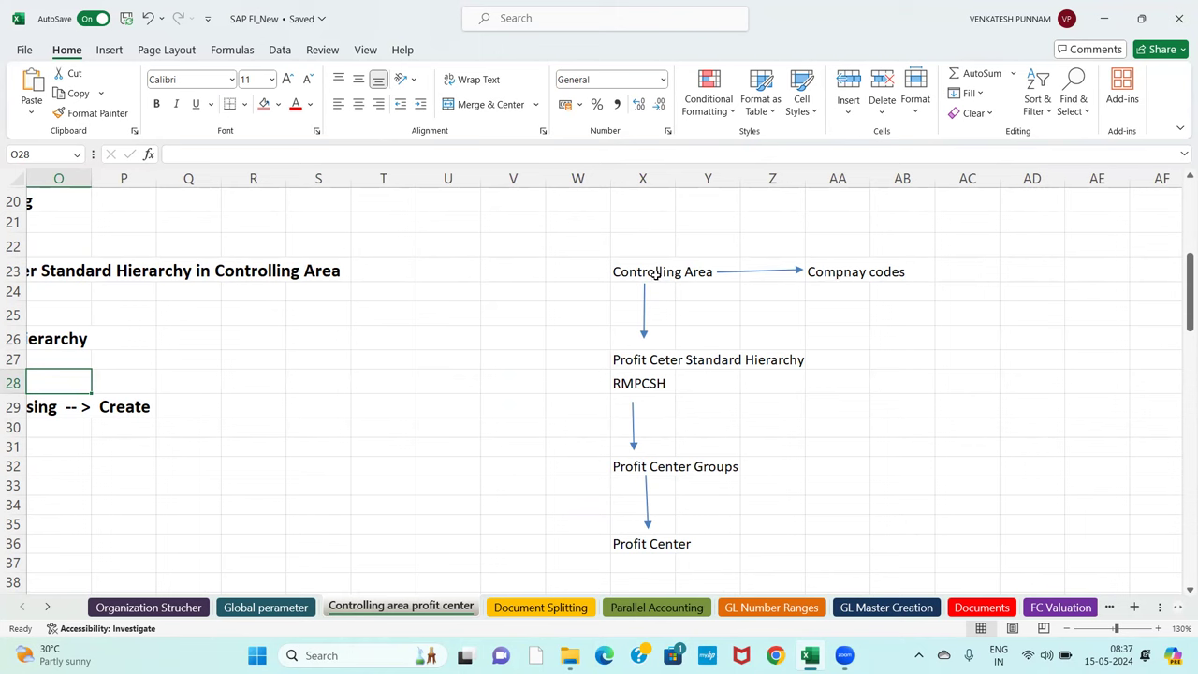
drag(632, 361, 784, 361)
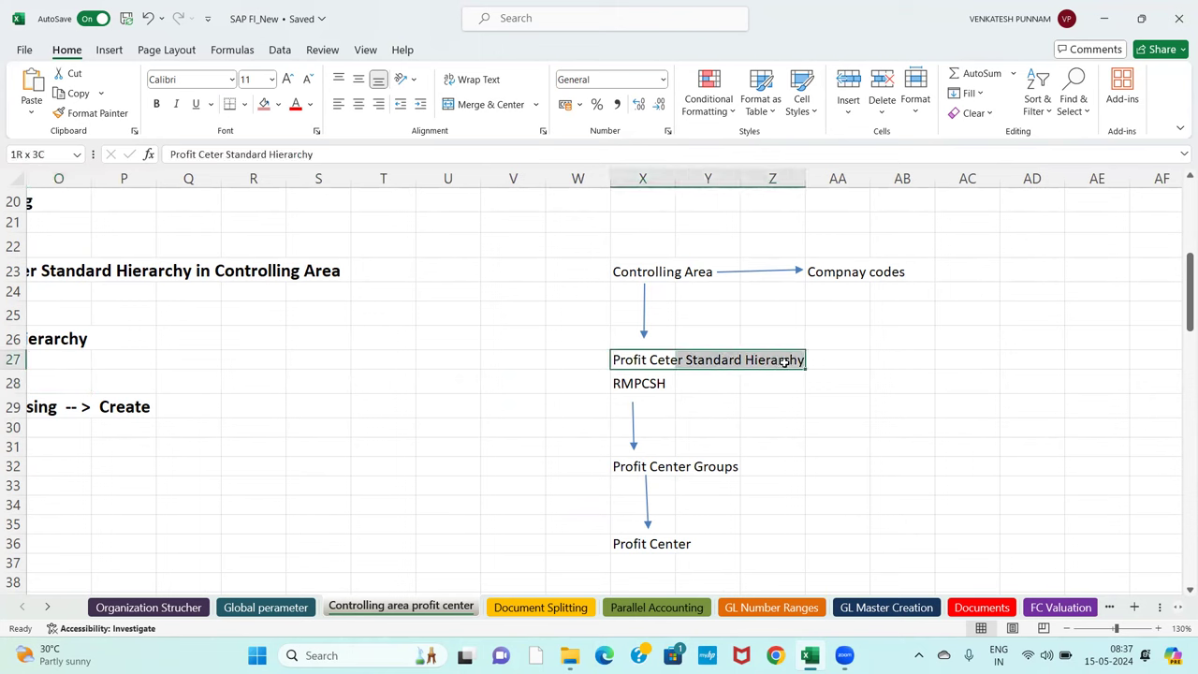
drag(756, 373, 755, 373)
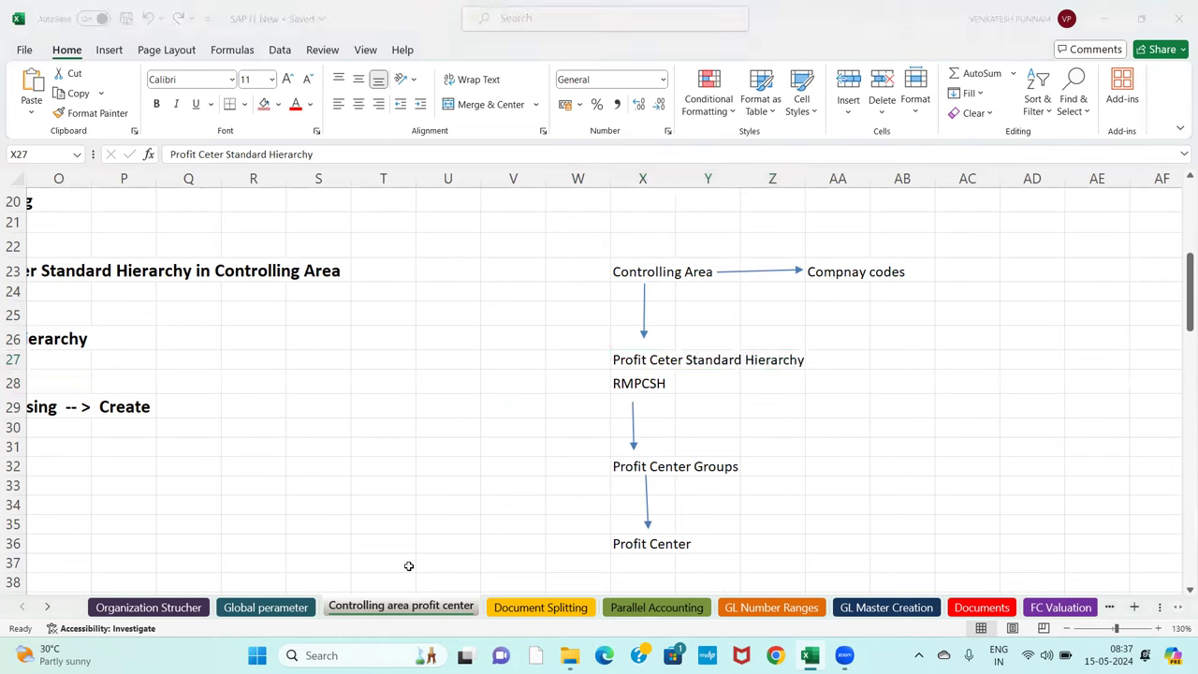
- Highlight the "RMPCSH" cell in the diagram with a light red fill
click(632, 386)
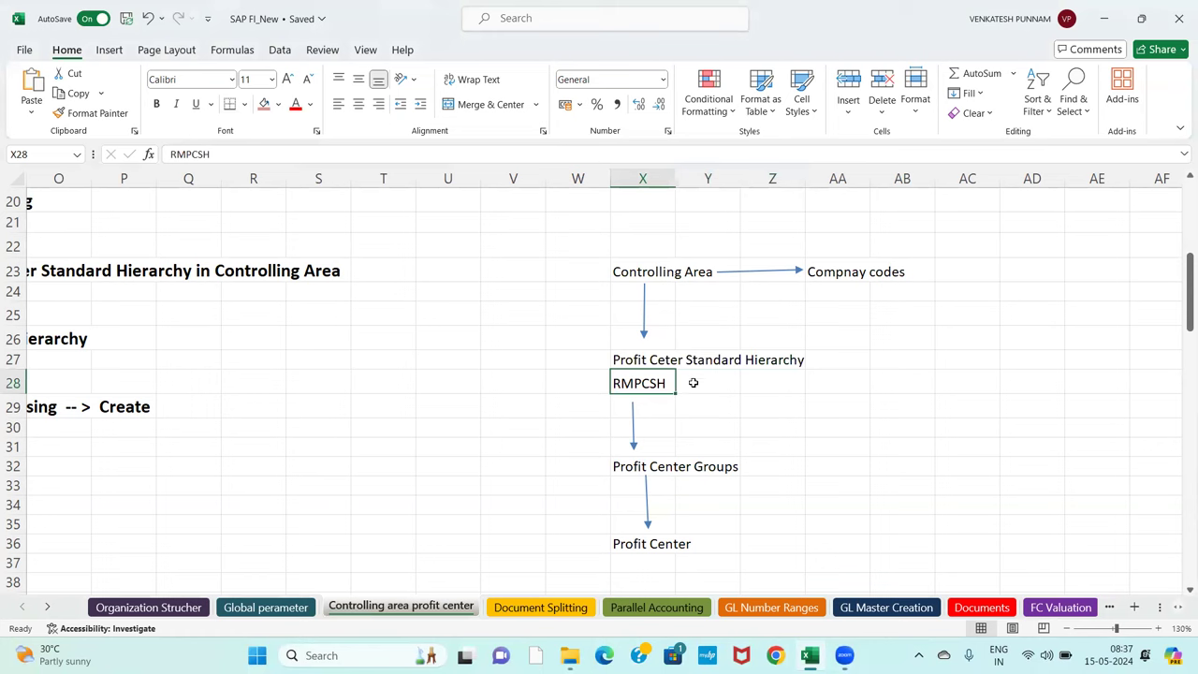
click(264, 104)
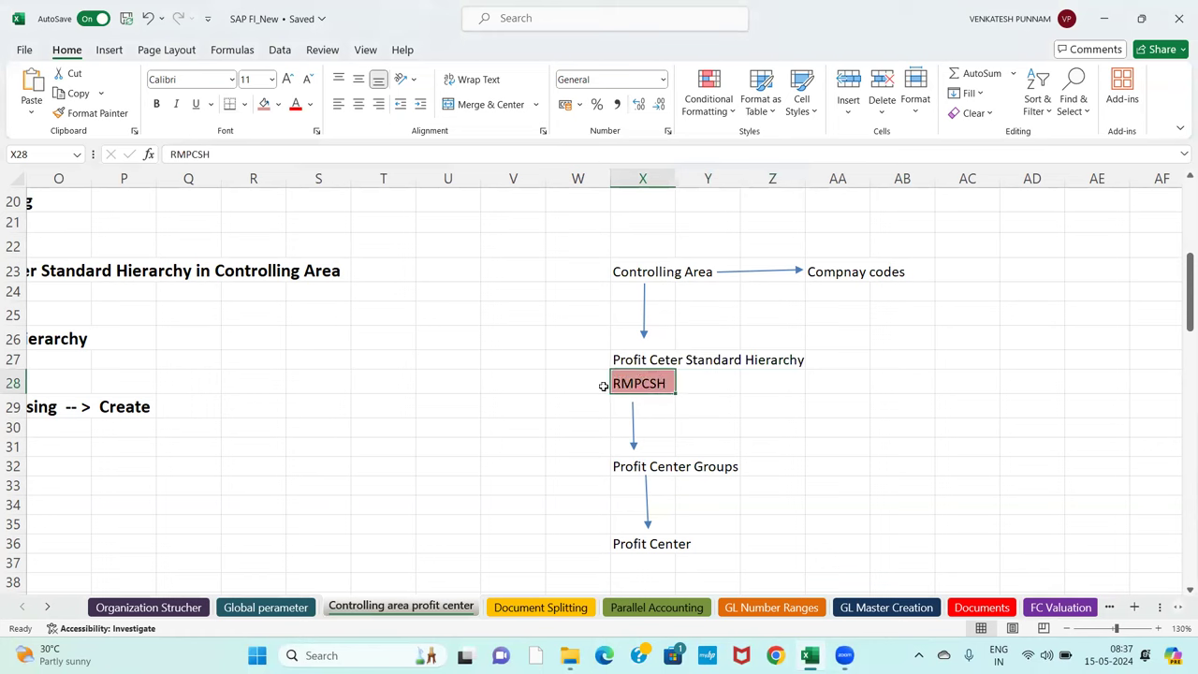
- Review the diagram level by level, from Controlling Area through the standard hierarchy and Profit Center Groups down to Profit Center
click(644, 277)
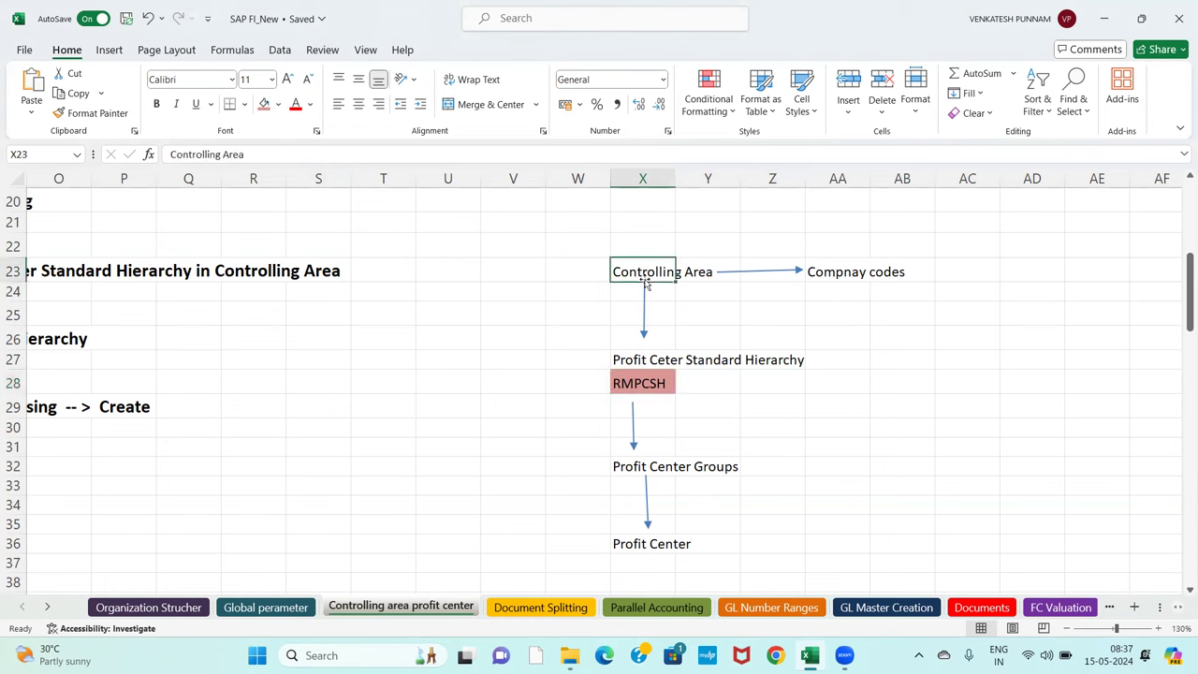
click(636, 466)
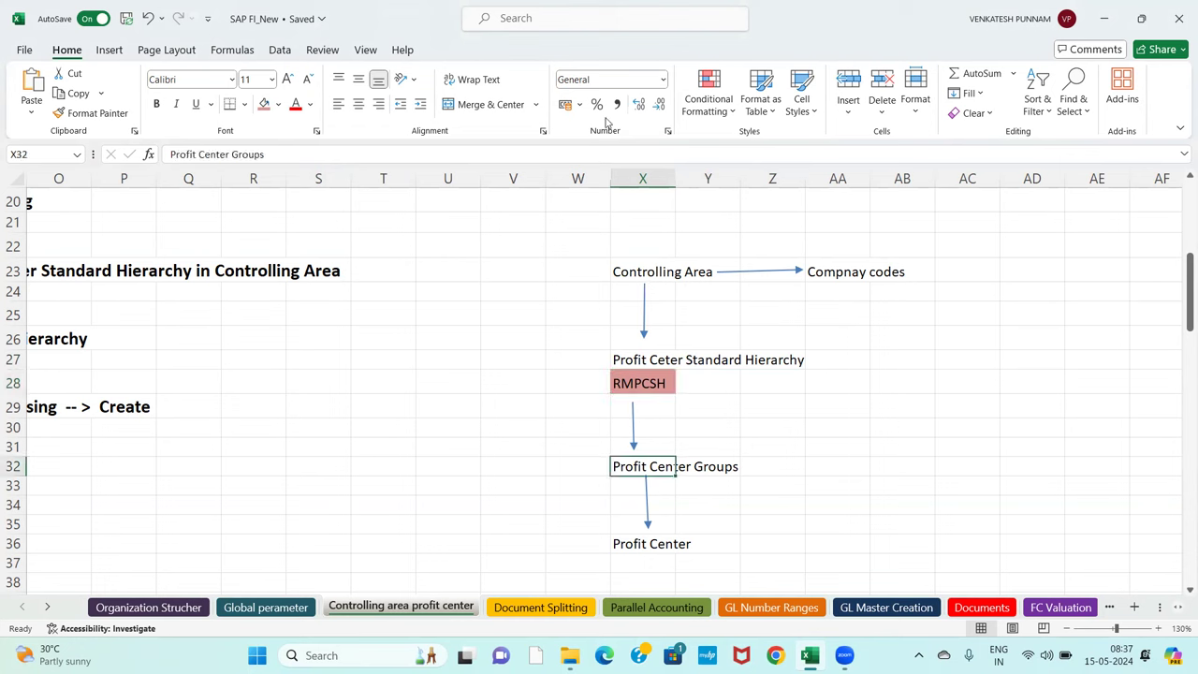
click(629, 542)
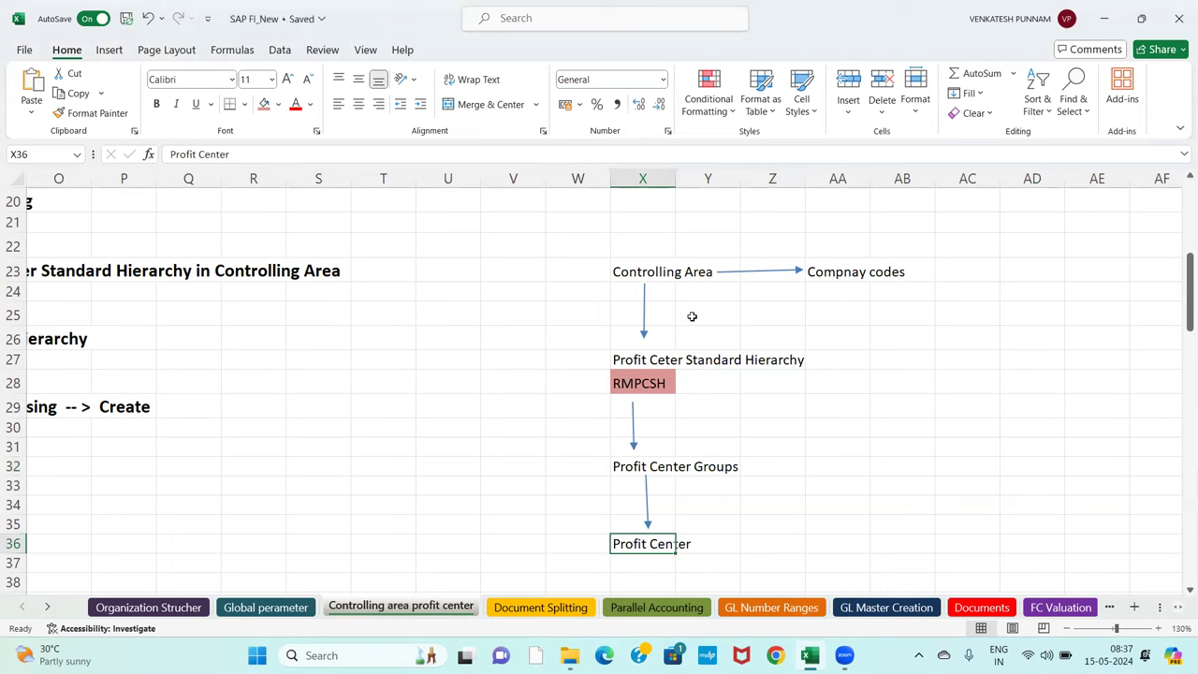
drag(558, 241, 645, 245)
drag(908, 248, 870, 540)
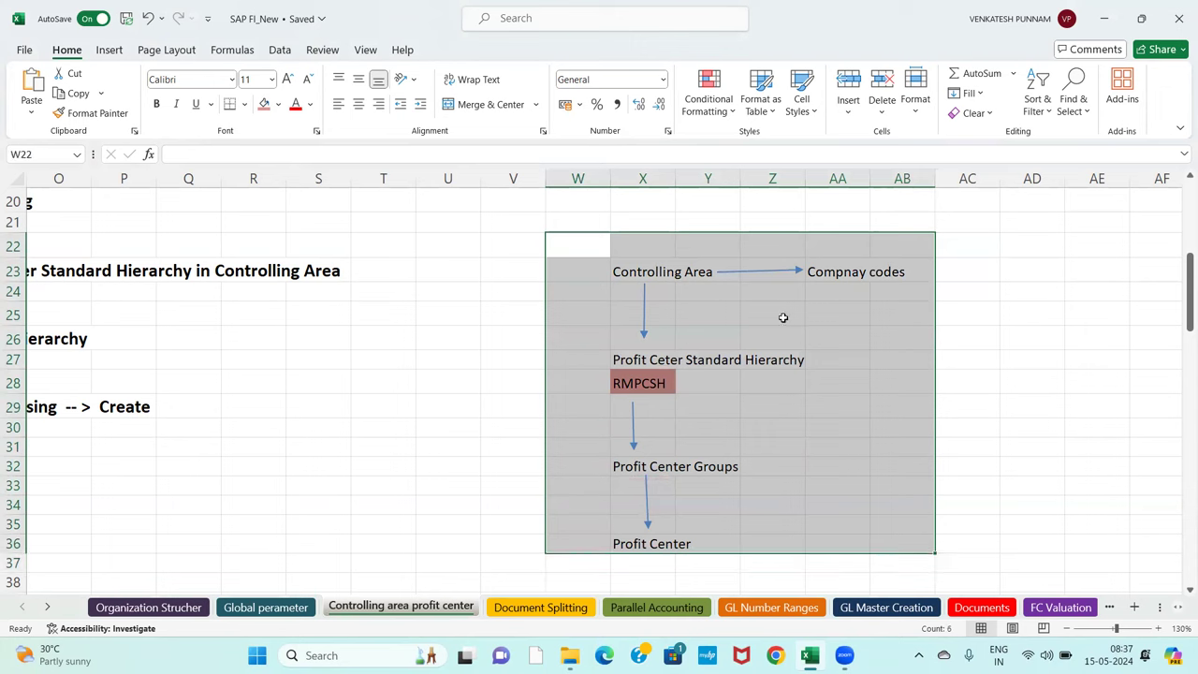
click(609, 365)
drag(591, 359, 828, 395)
drag(577, 467, 783, 476)
drag(562, 540, 663, 543)
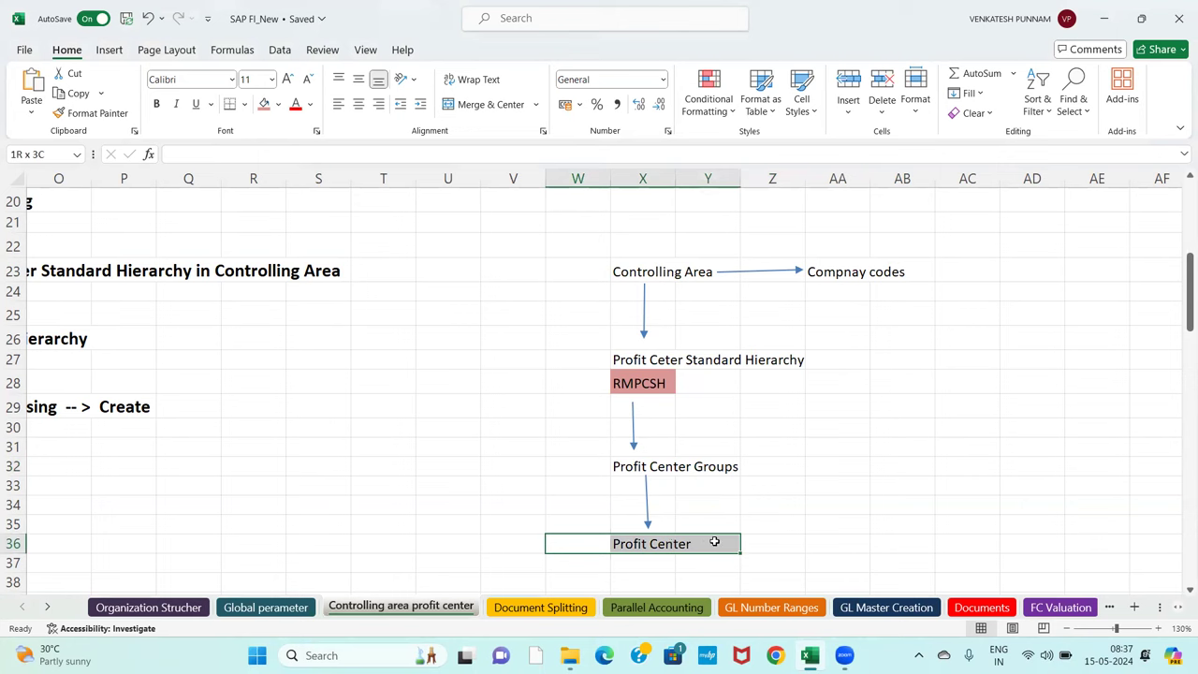
drag(515, 223, 932, 544)
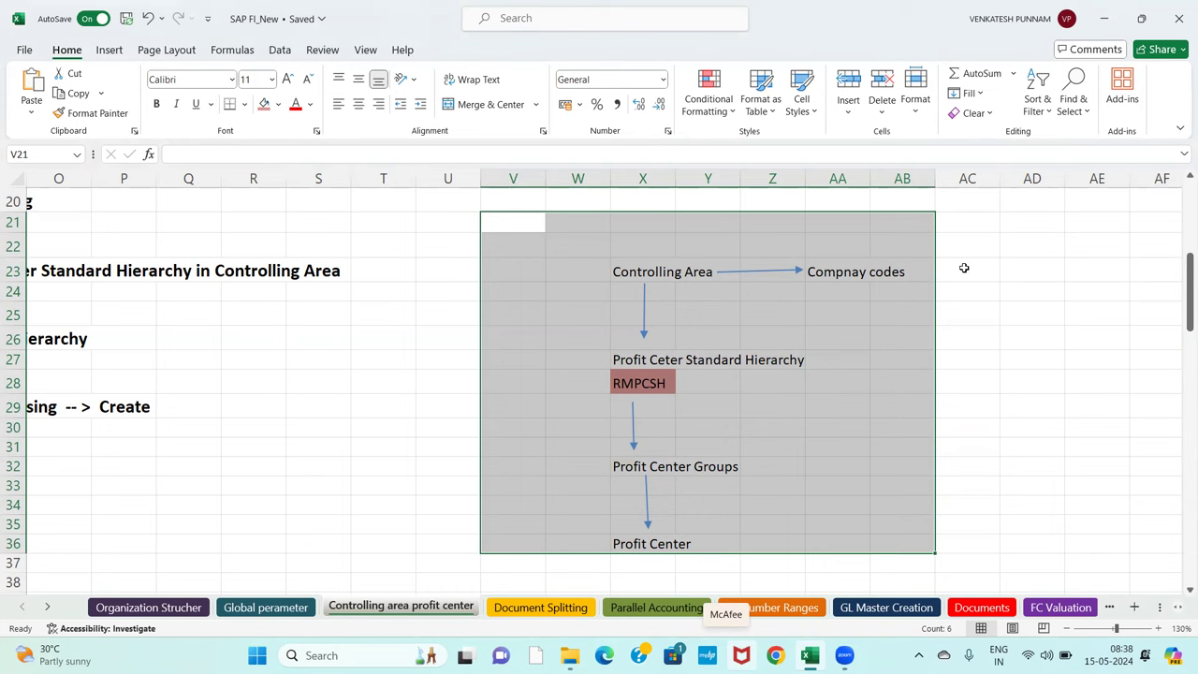
click(739, 440)
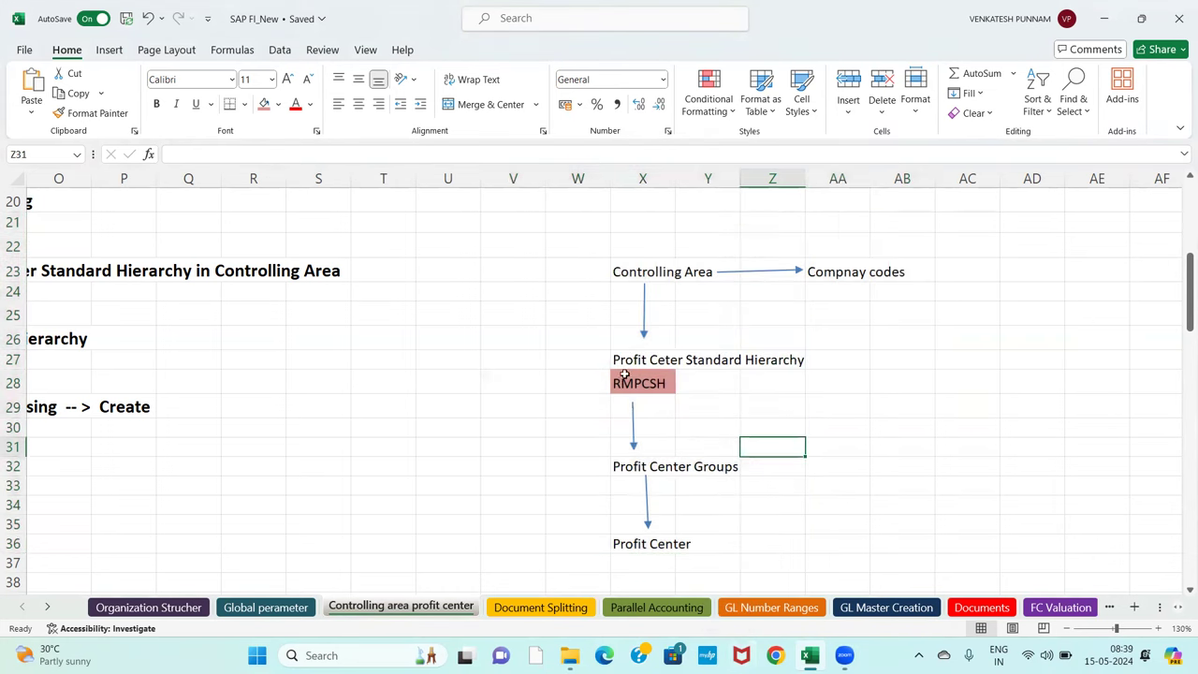
drag(574, 352, 795, 381)
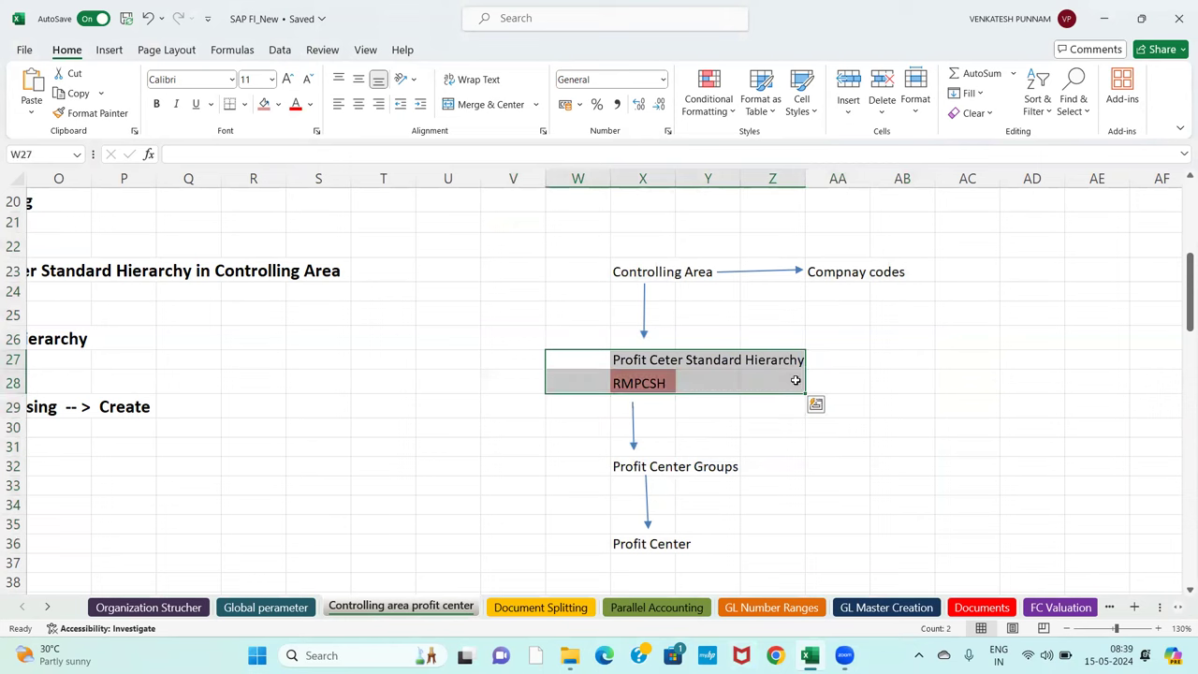
drag(604, 468, 757, 470)
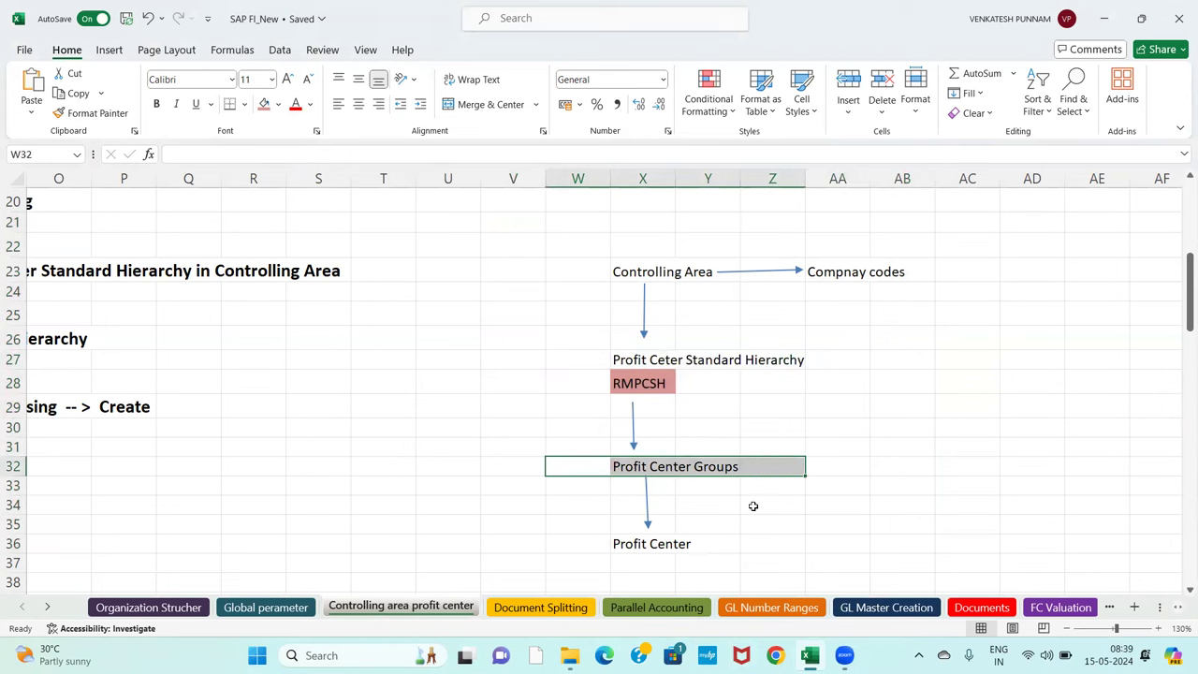
click(575, 544)
drag(575, 544, 722, 543)
- Delete the "Profit Center Groups" and "Profit Center" labels together with the arrow between them
drag(604, 468, 762, 546)
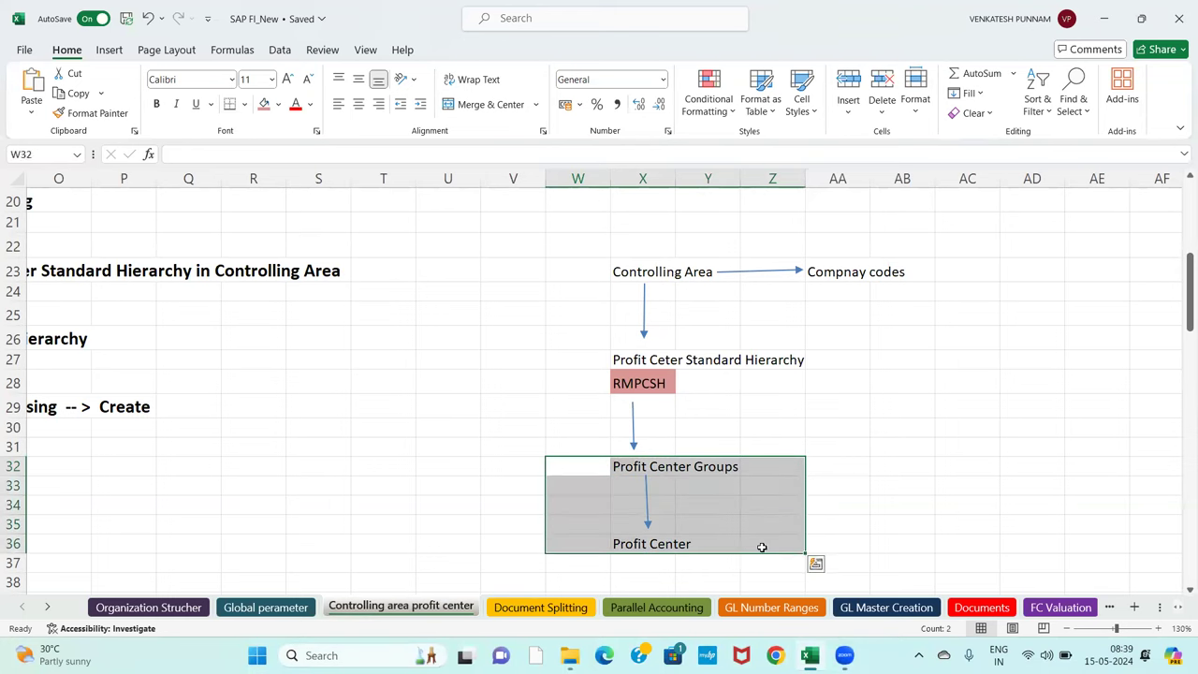
key(Delete)
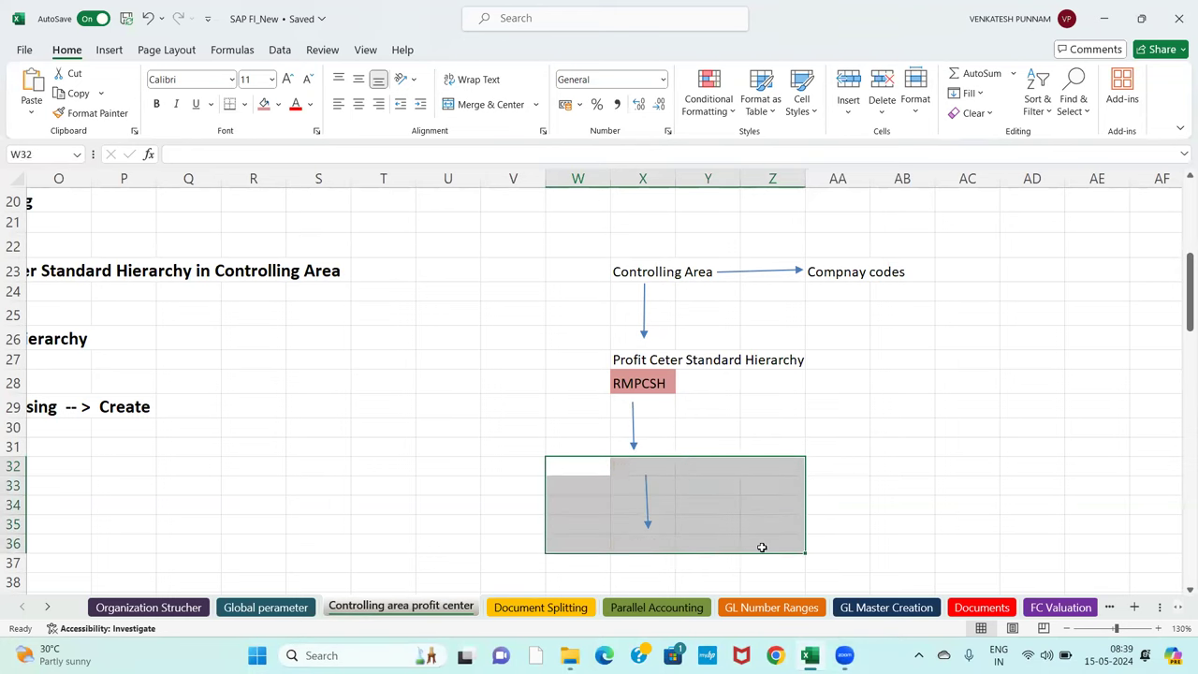
click(643, 520)
key(Delete)
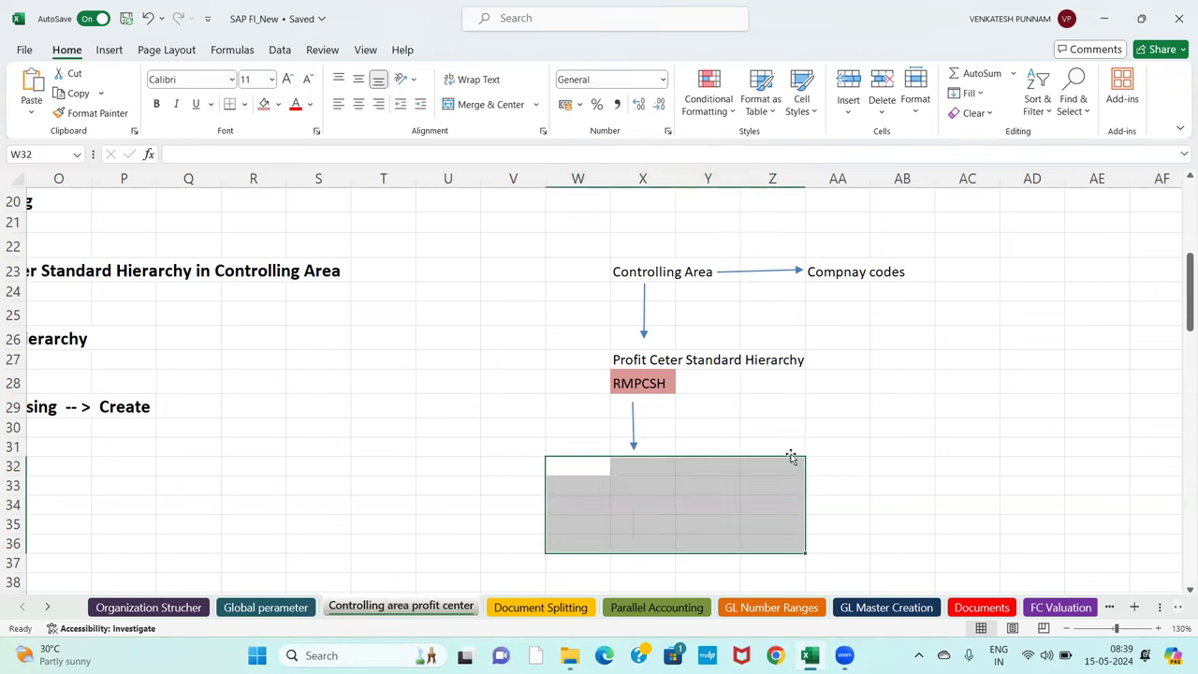
- Slant the arrow below "RMPCSH" toward cell W32 and draw a second arrow branching from "RMPCSH" to column Z, row 31
click(634, 448)
drag(631, 449, 599, 456)
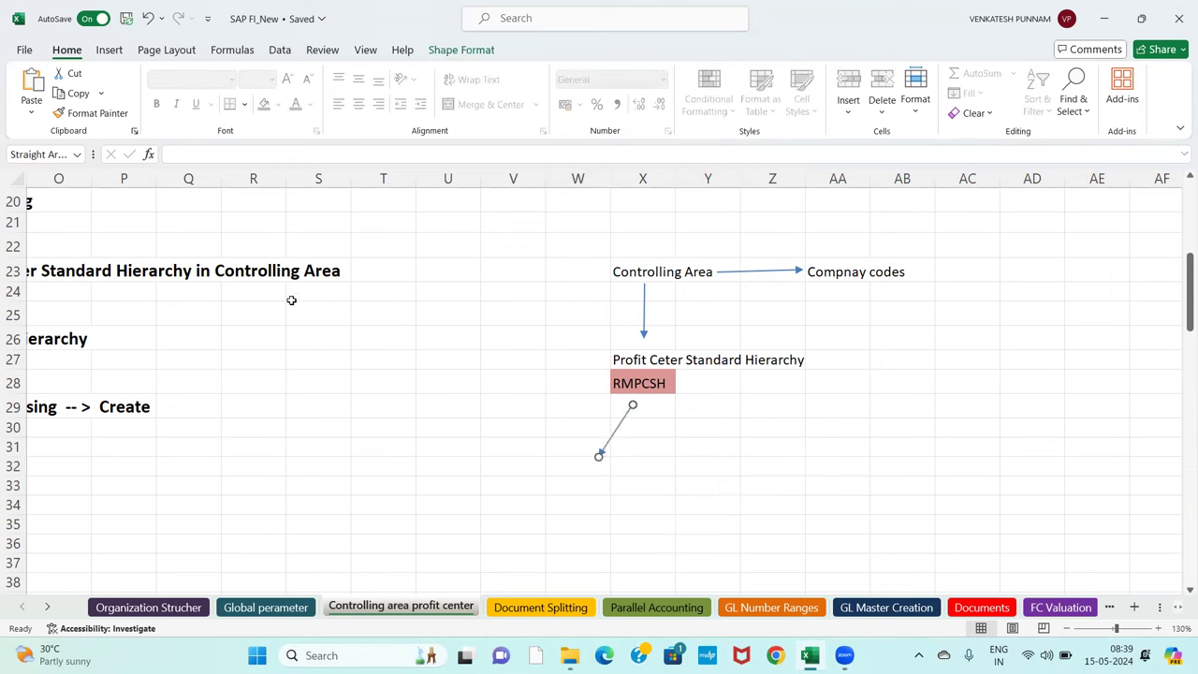
click(108, 50)
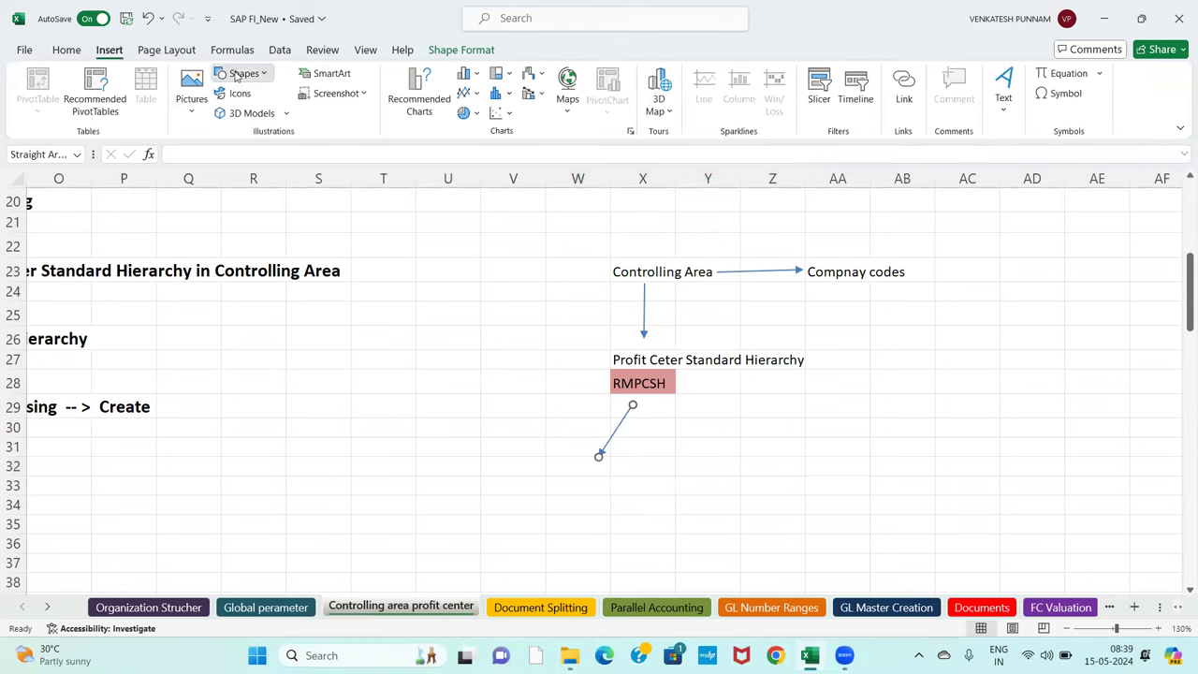
click(244, 73)
click(248, 113)
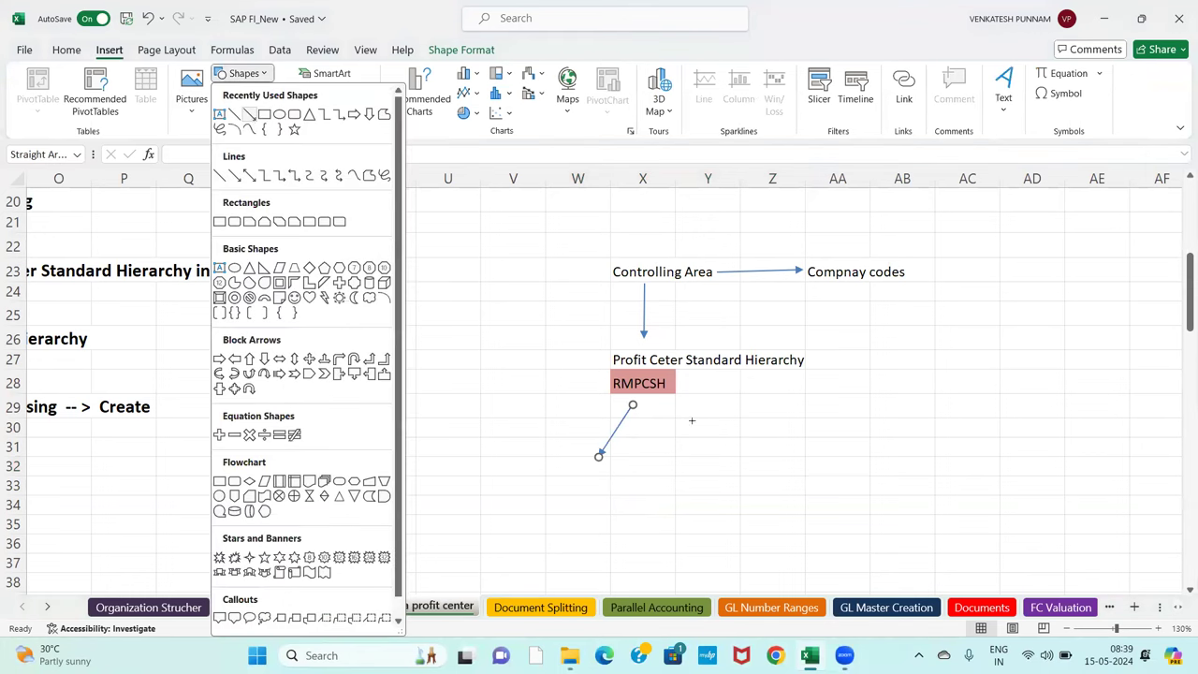
drag(655, 402, 751, 450)
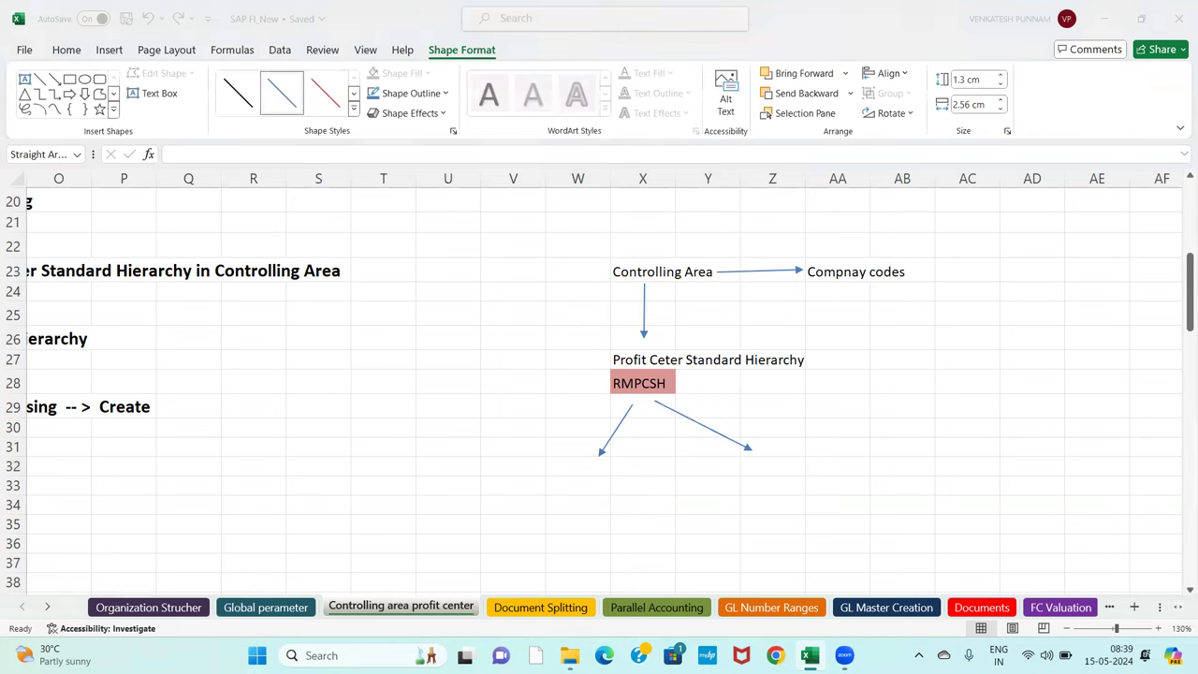
- Label the two branches under "RMPCSH" with "RM Steel" in cell W32 and "RM Cement" in cell Z32
click(549, 471)
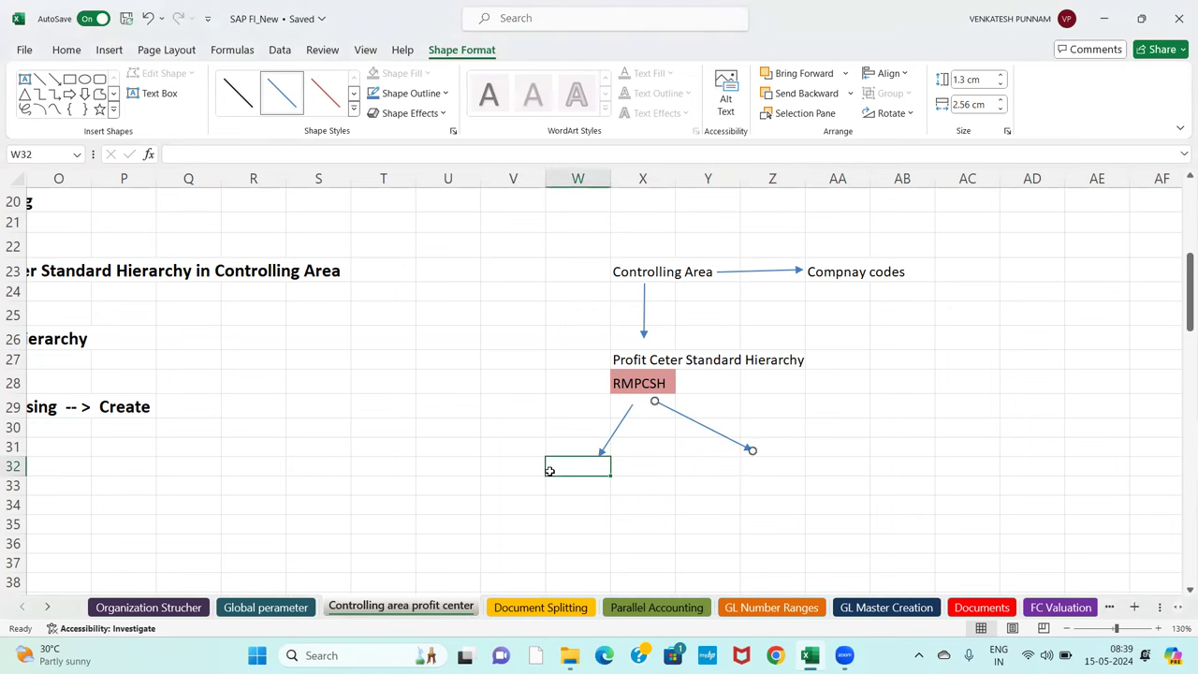
text(RM Steel)
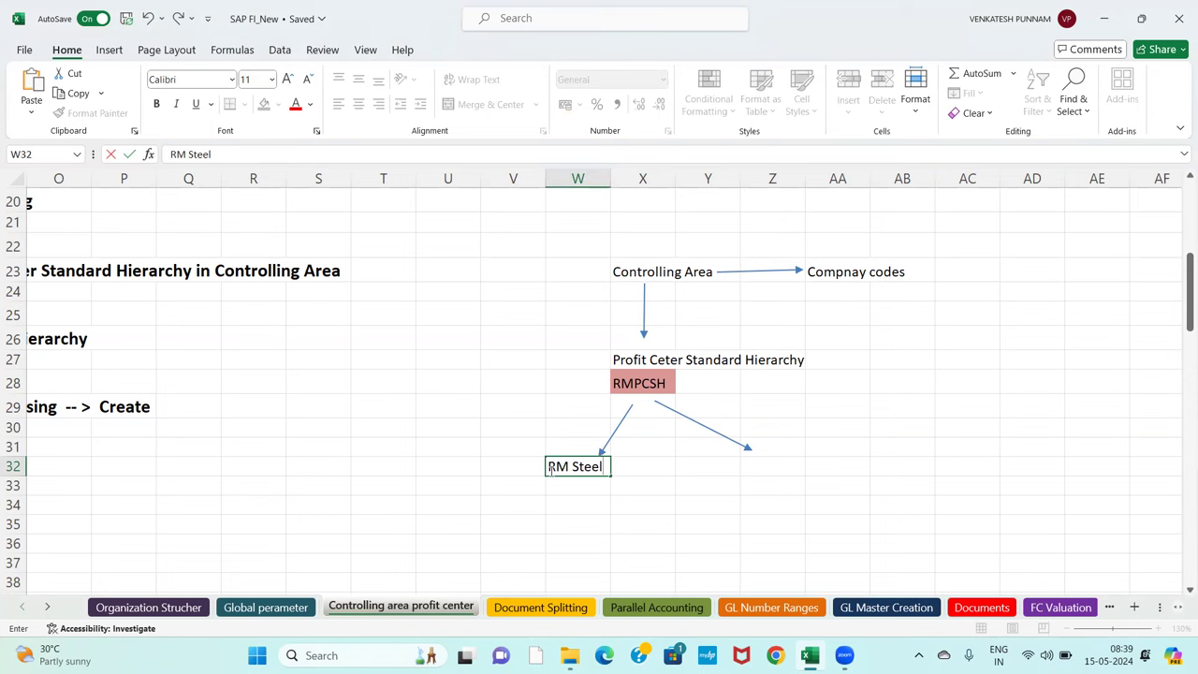
key(Tab)
key(Tab)
key(Tab)
text(rm)
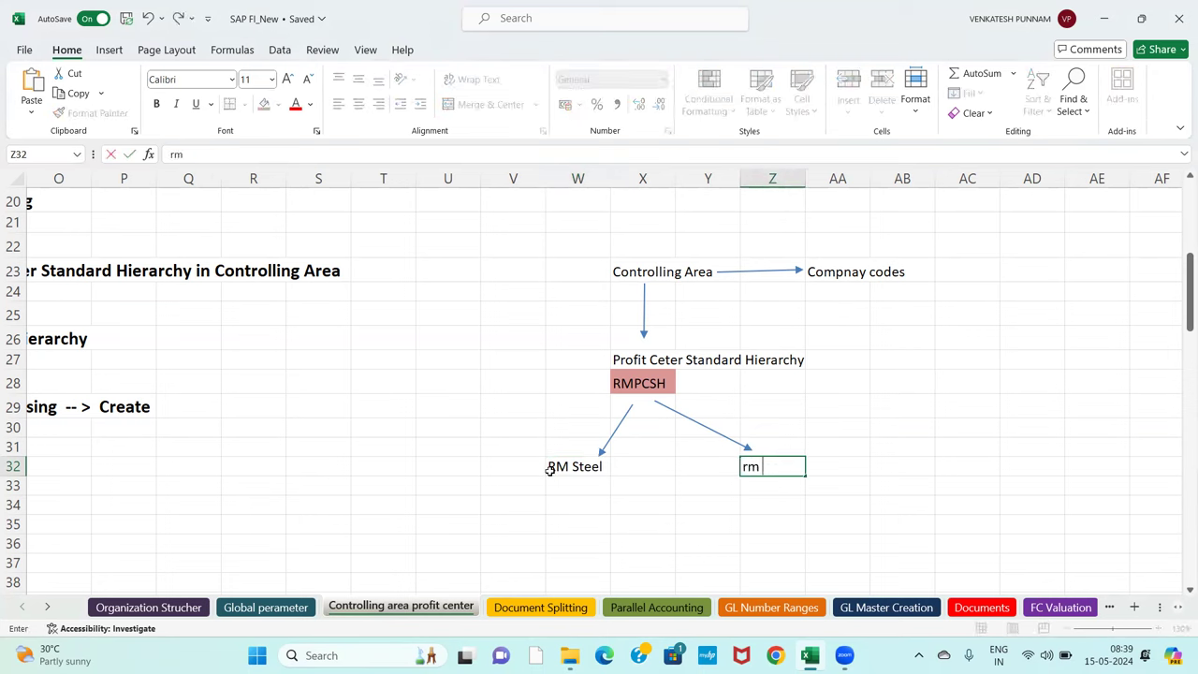
key(BackSpace)
key(BackSpace)
text(RM Cement)
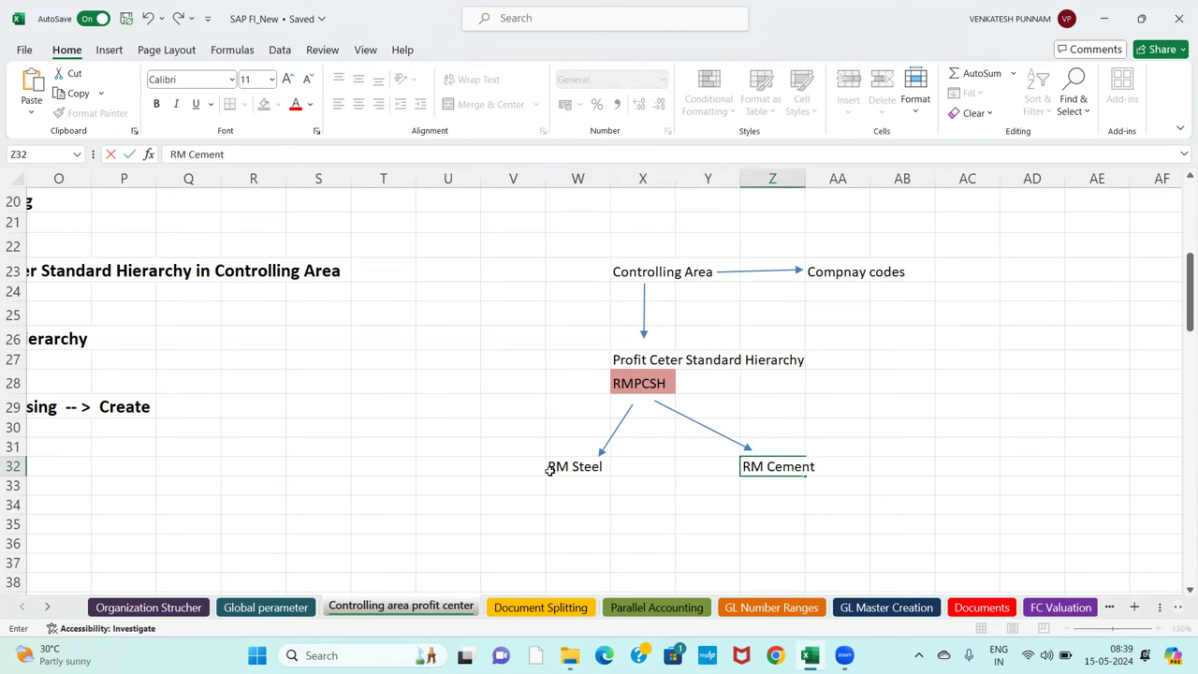
key(Return)
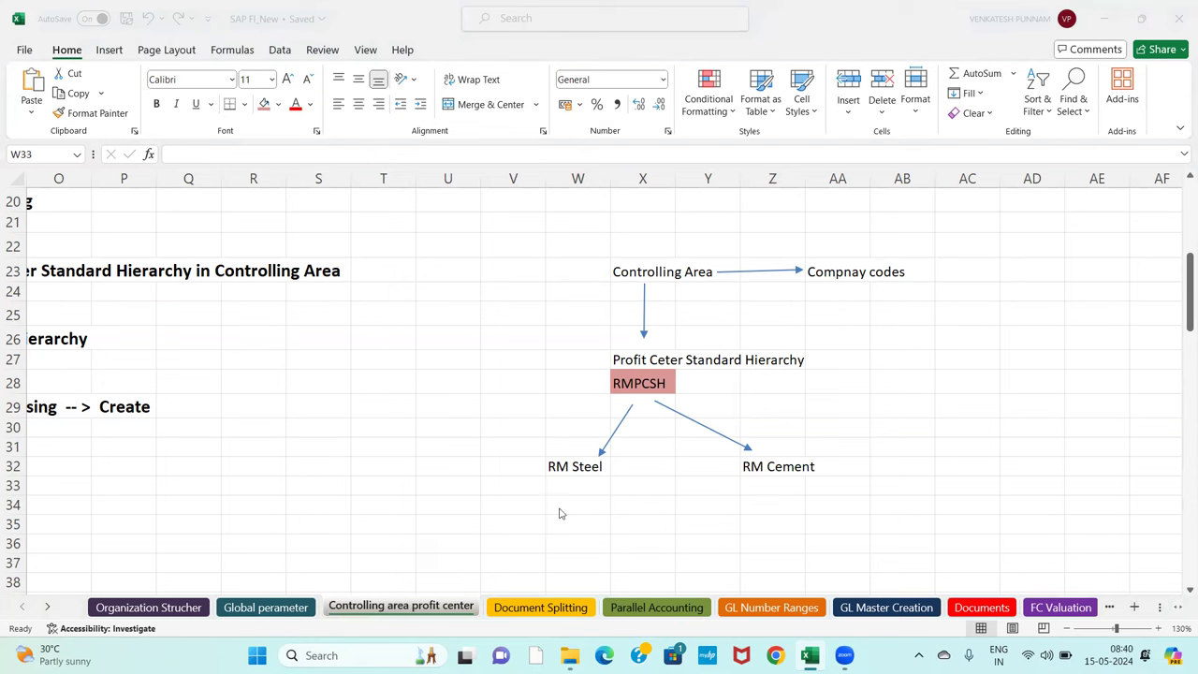
- Draw a slanted arrow, about 1.14 cm high and 1.3 cm wide, from beneath "RM Steel" down to column V, row 35
click(562, 467)
click(560, 466)
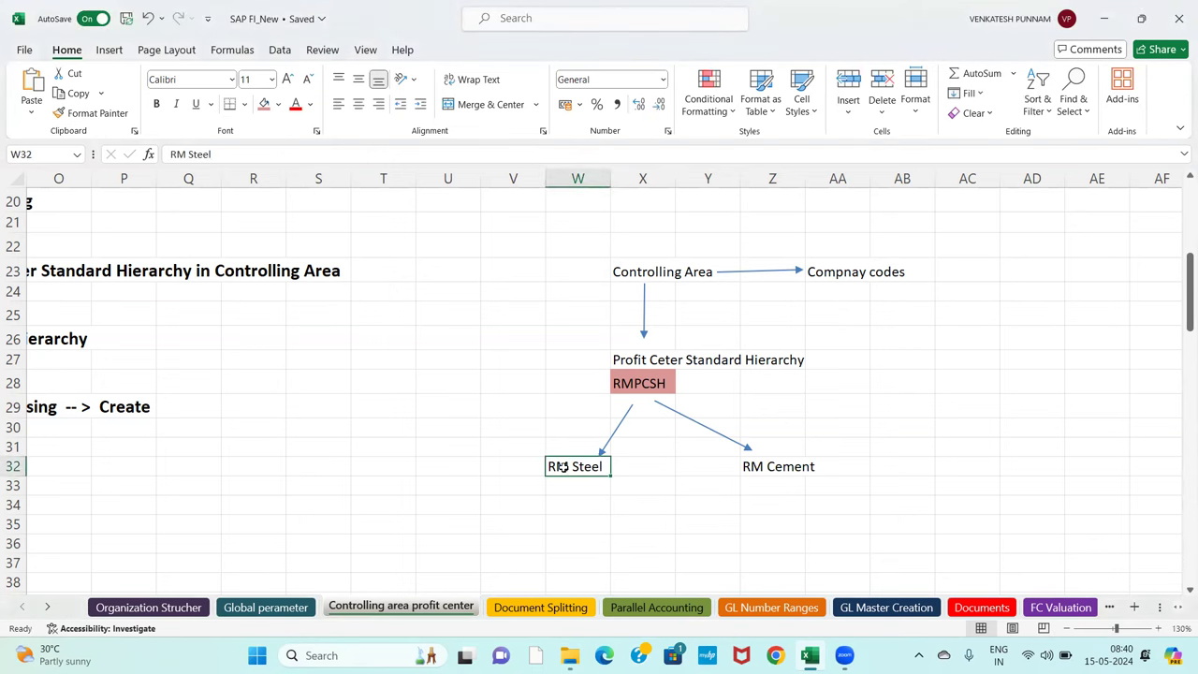
click(108, 52)
click(249, 75)
click(247, 118)
mouse_move(565, 479)
mouse_down()
mouse_move(515, 508)
mouse_move(517, 523)
mouse_up()
- Enter the label "RM STEEL ROD PCG" in cell V36 at the tip of the arrow from "RM Steel"
click(504, 539)
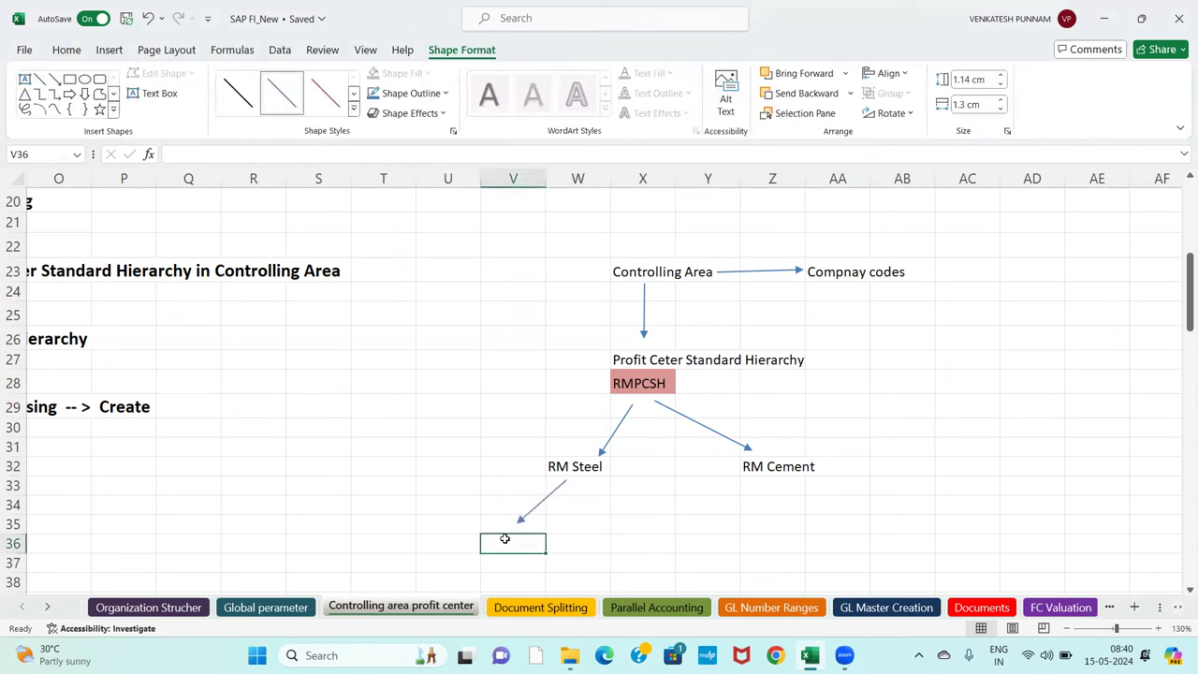
text(RM STEEL ROD)
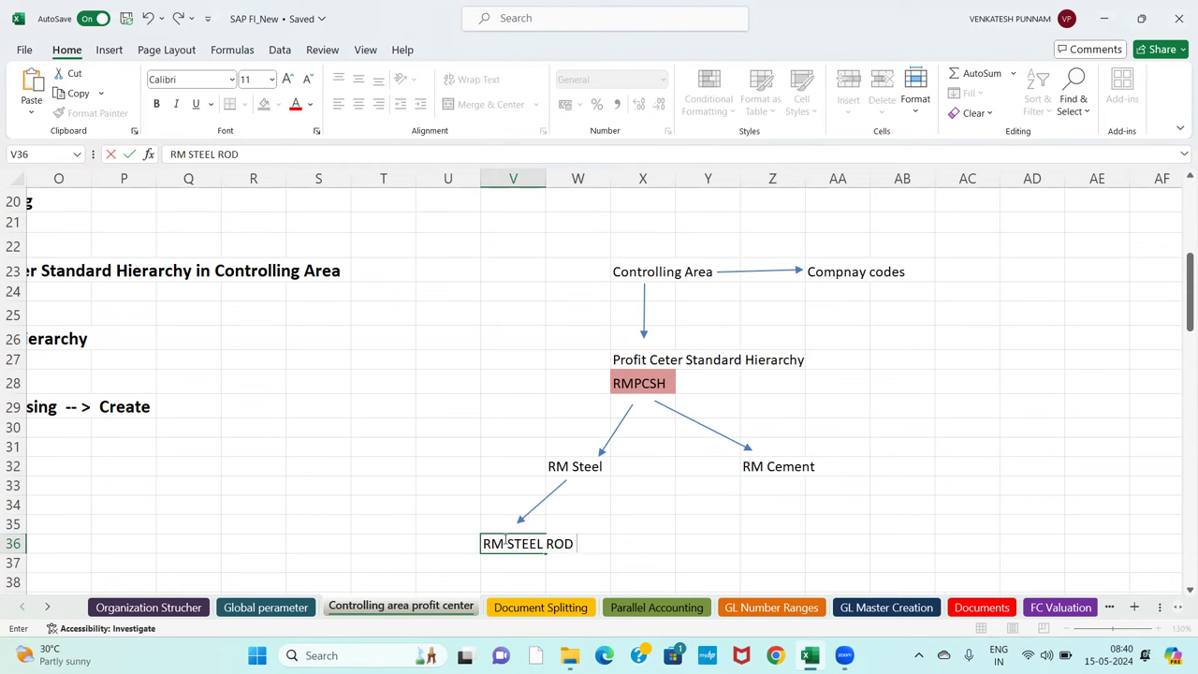
text(PCG)
key(Tab)
key(Tab)
key(Tab)
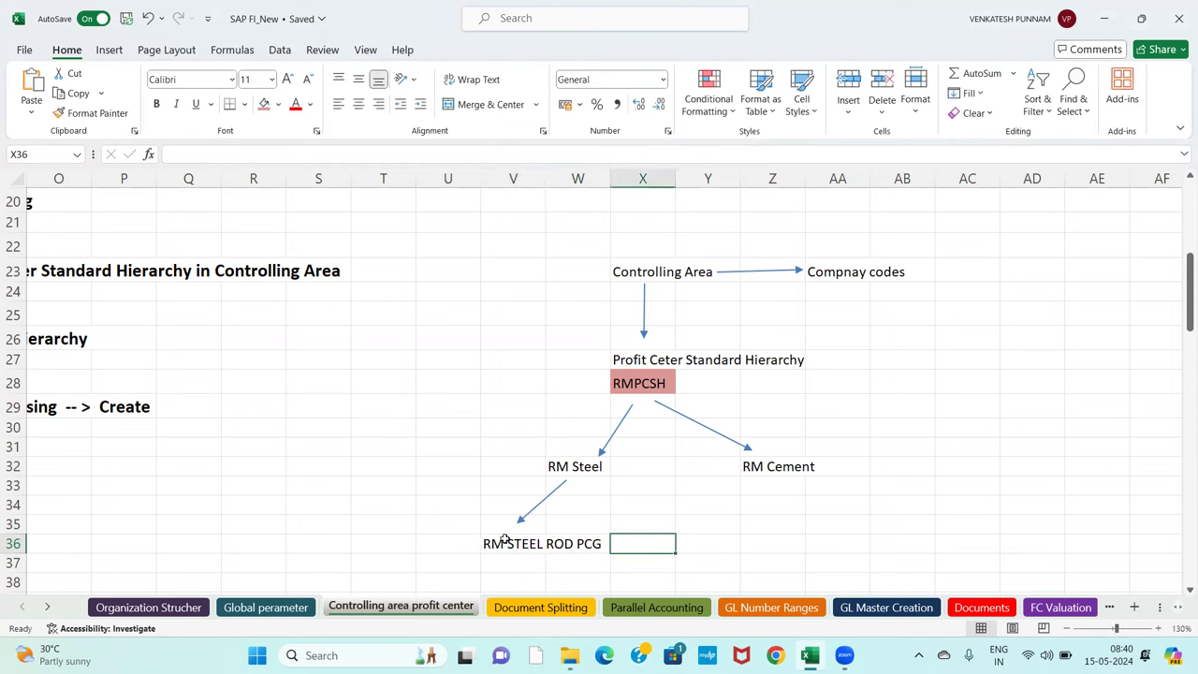
- Draw a second arrow from "RM Steel" down to column X, row 36, and label its tip "RM Steel Sheet PCG" in cell X37
click(109, 50)
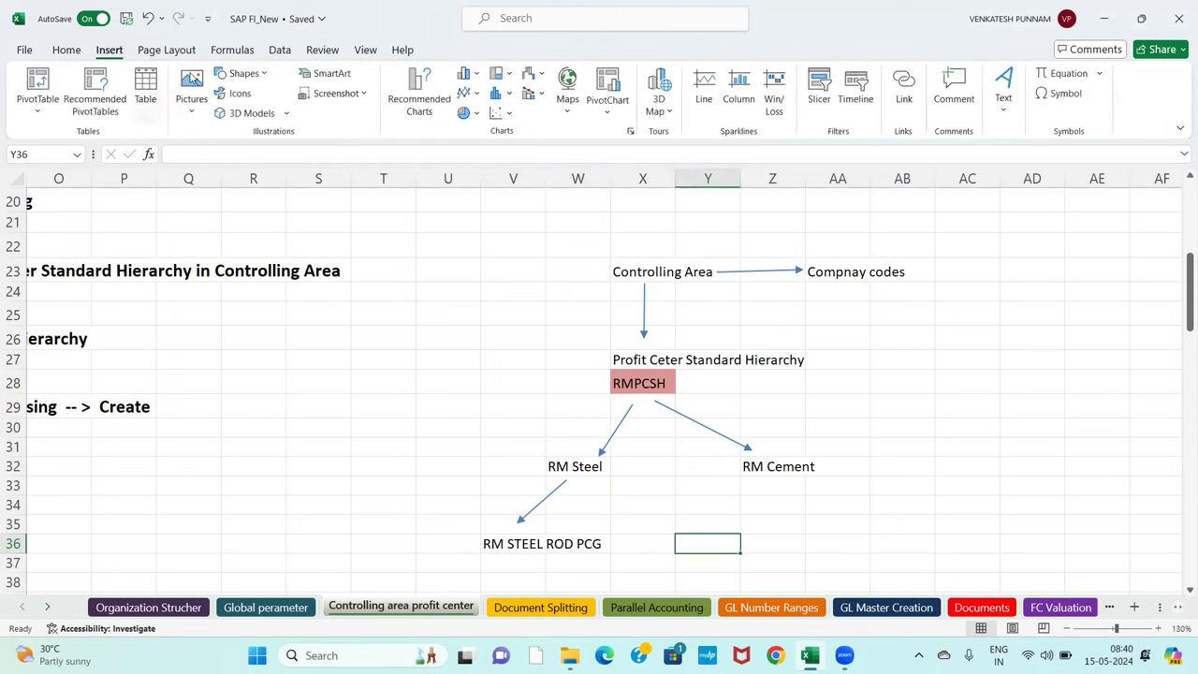
click(243, 73)
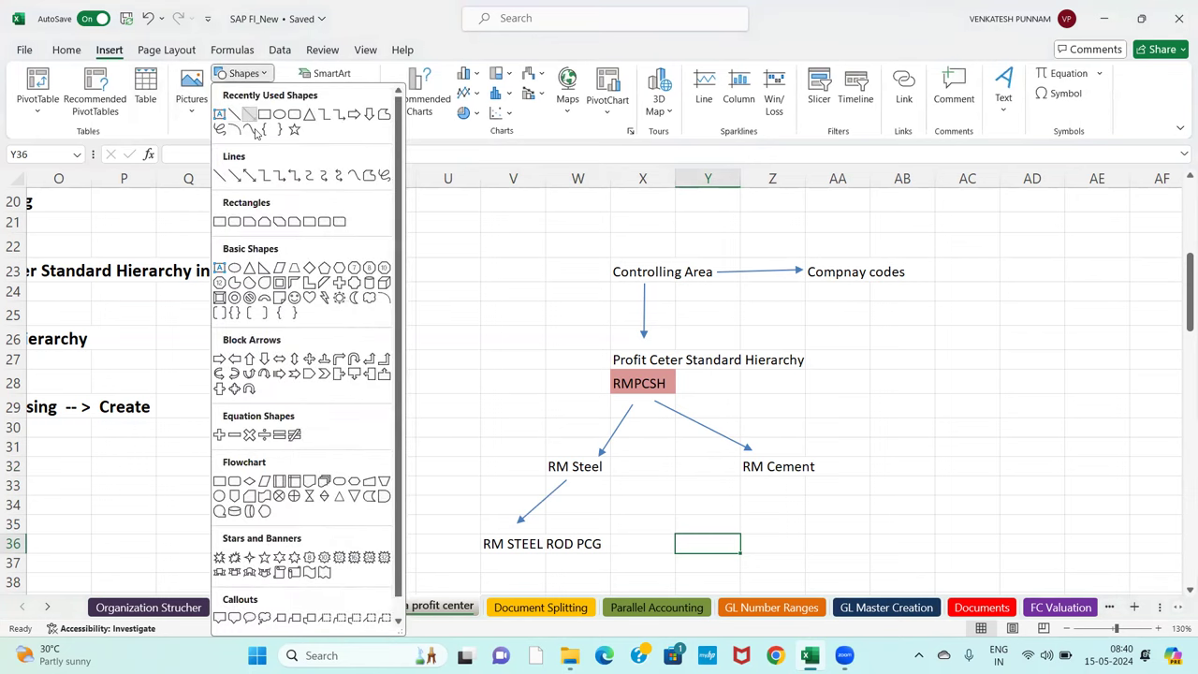
click(249, 114)
drag(576, 473, 620, 560)
click(623, 562)
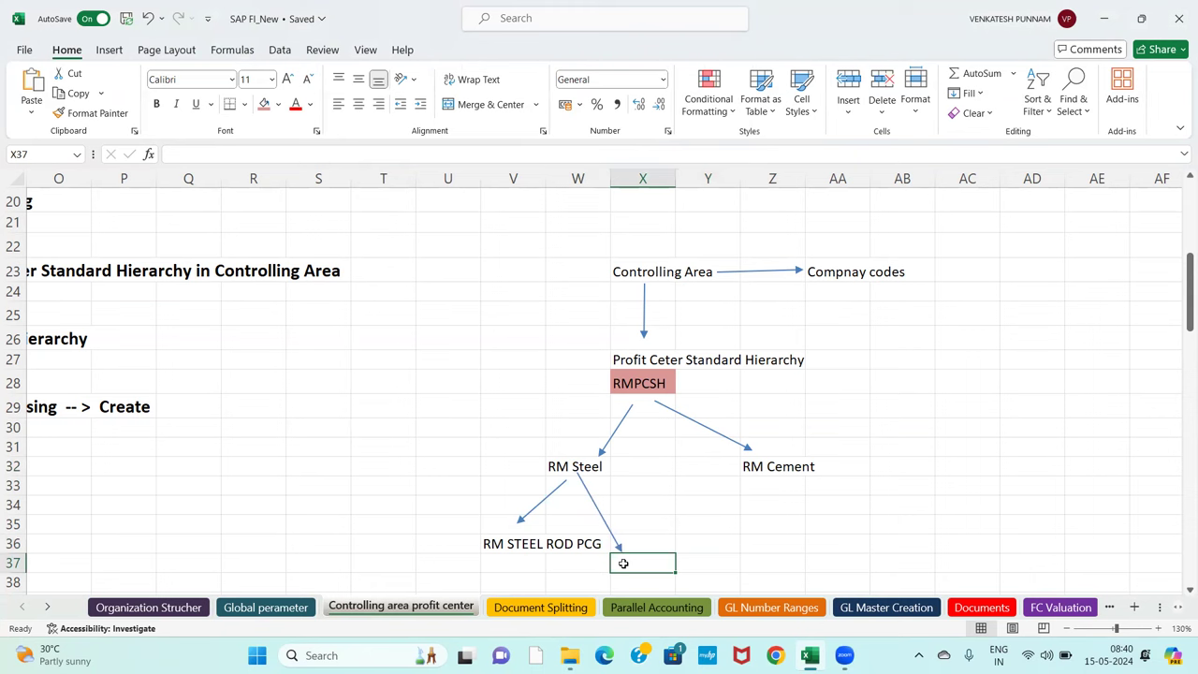
text(RM St)
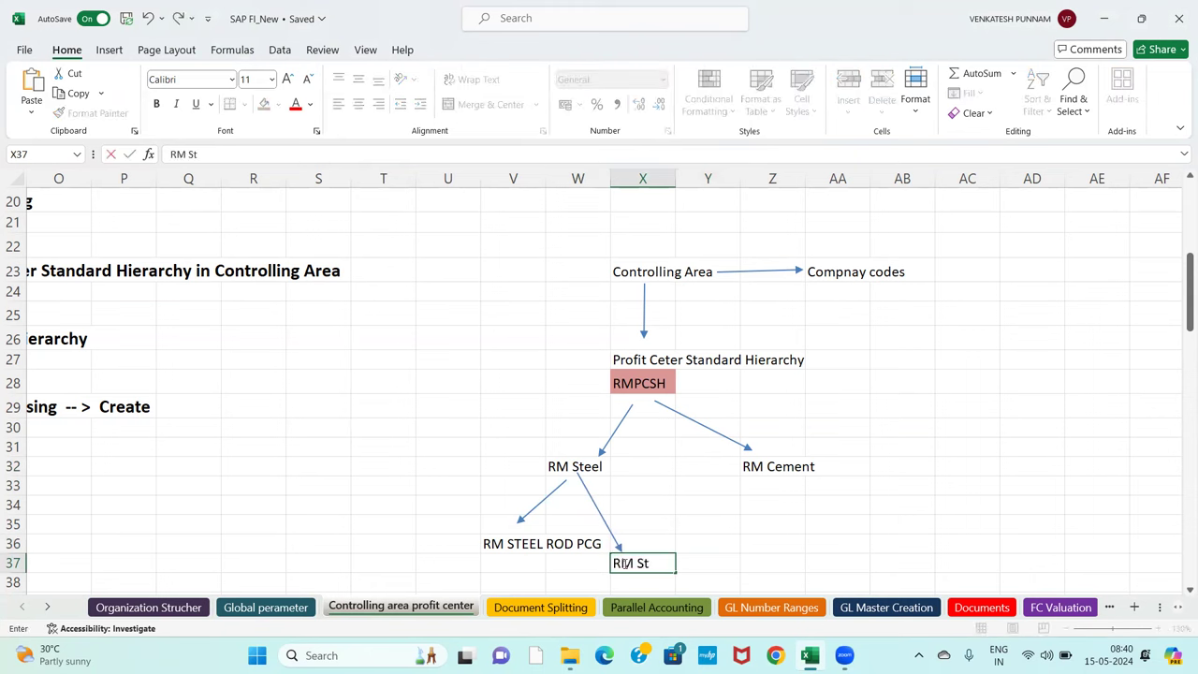
text(eel Sheet PCG)
key(Return)
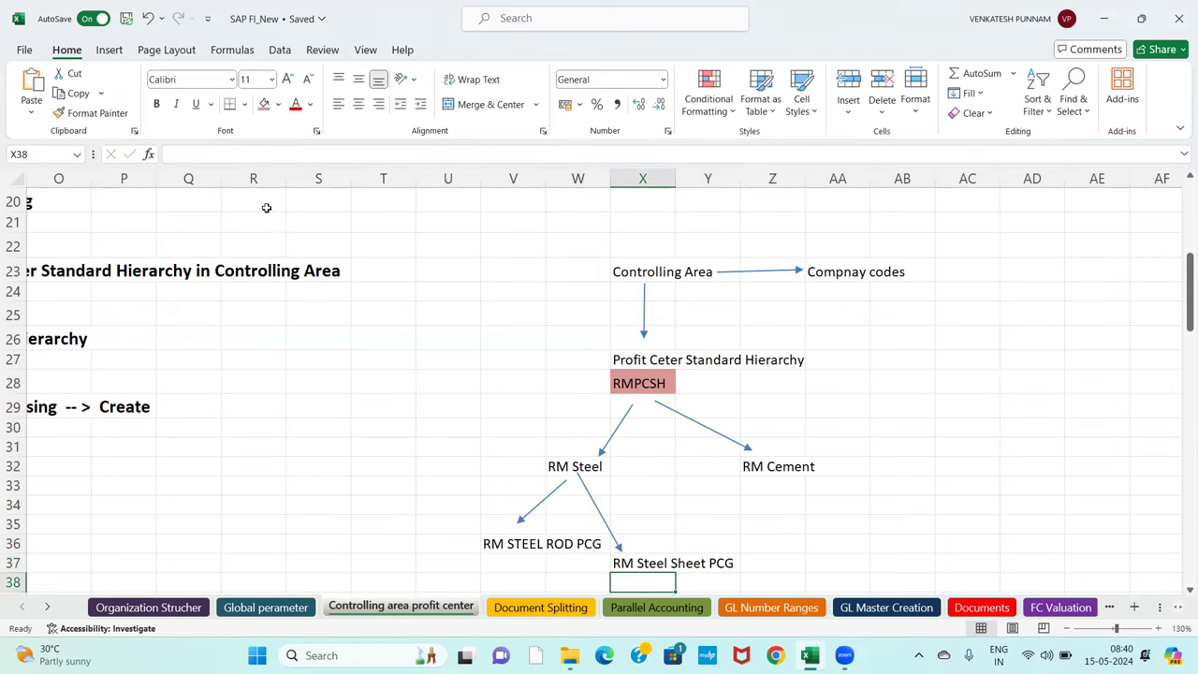
- Draw a short arrow from beneath "RM Cement" down to row 34 and enter "RM OPP PCG" in cell Z35
click(109, 50)
click(244, 73)
click(236, 172)
mouse_move(750, 498)
mouse_down()
mouse_move(733, 521)
mouse_move(750, 511)
mouse_up()
click(754, 529)
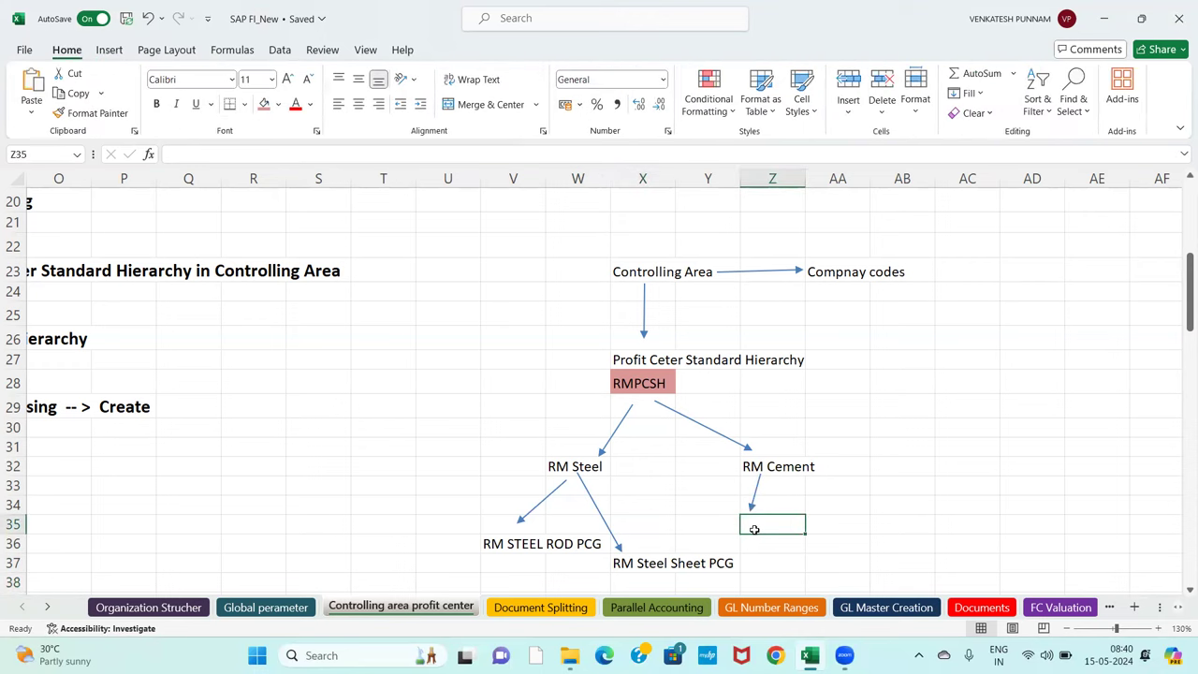
text(RM OPP)
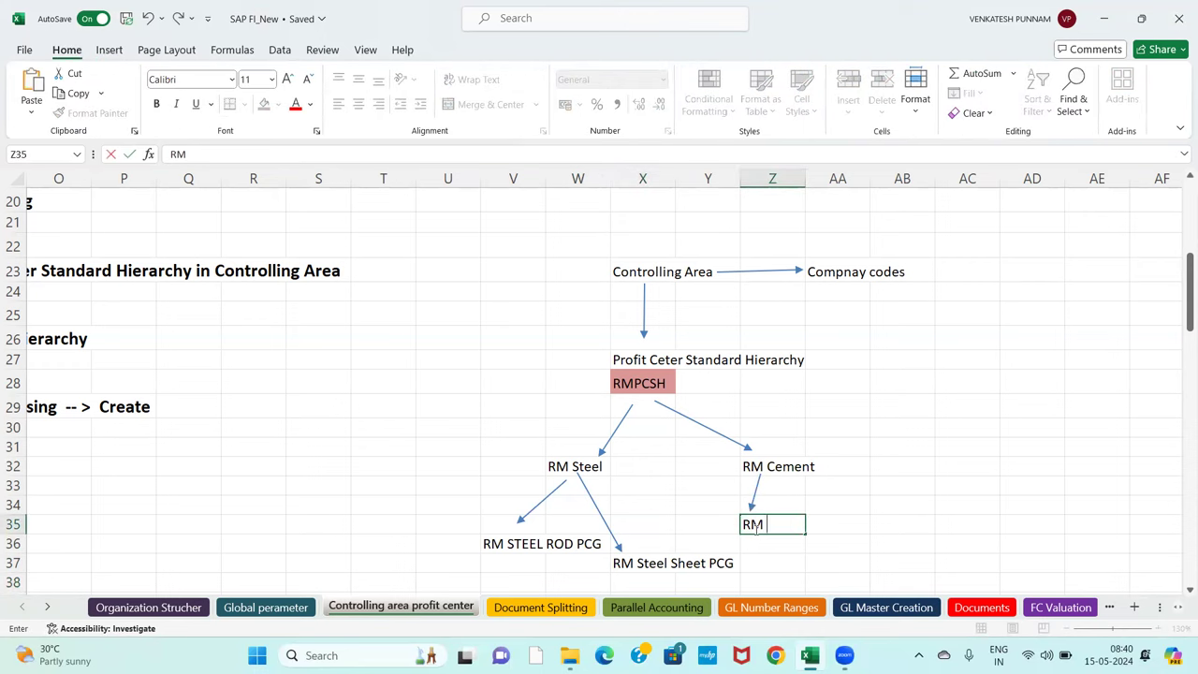
text( PCG)
key(Return)
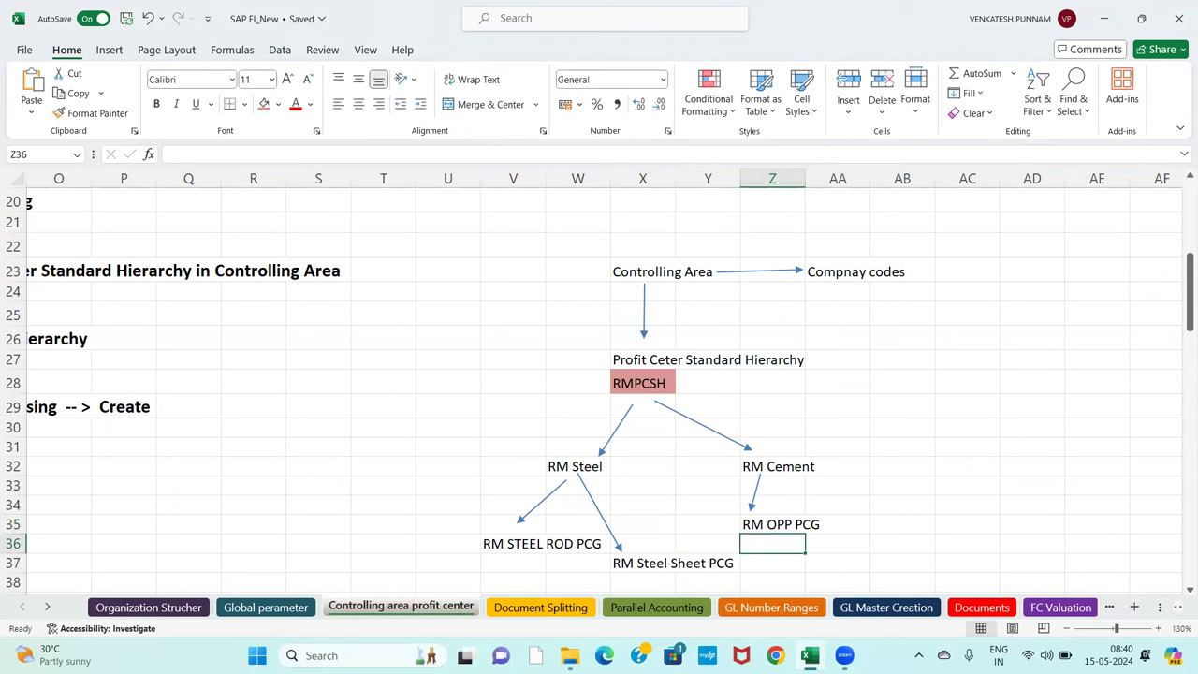
- Draw an arrow about 1.24 cm high and 2.28 cm wide from "RM Cement" toward column AB and enter "RM PPP PCG" in cell AB36
click(109, 50)
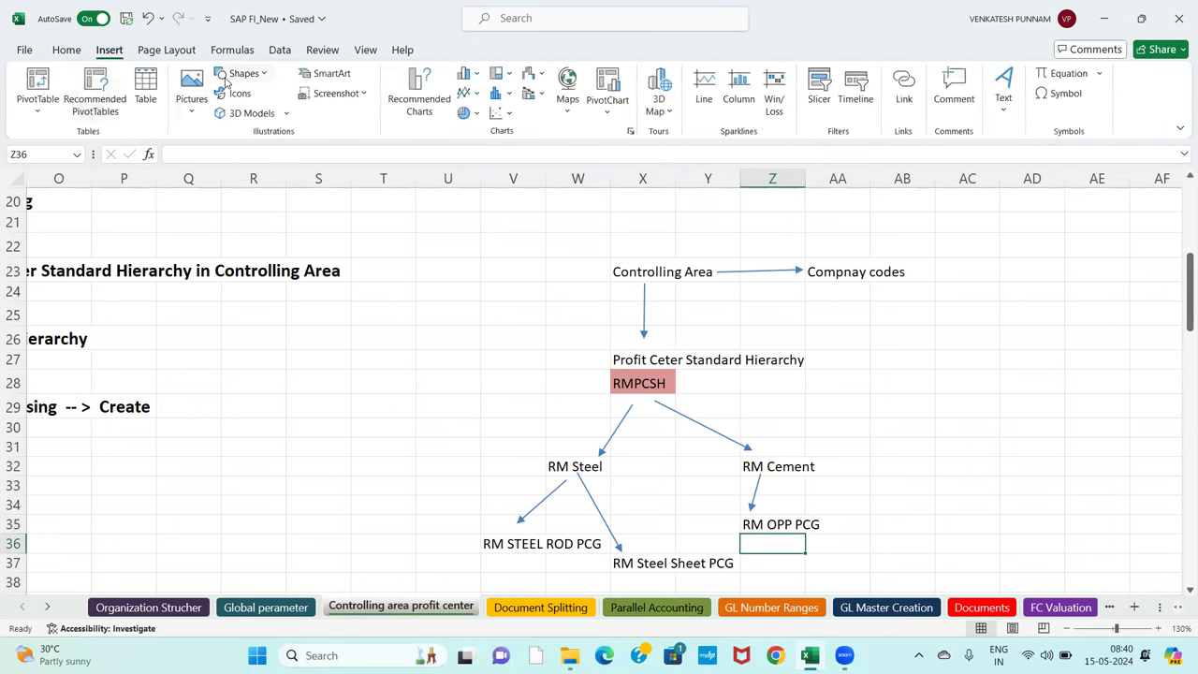
click(241, 73)
click(249, 114)
drag(804, 473, 891, 519)
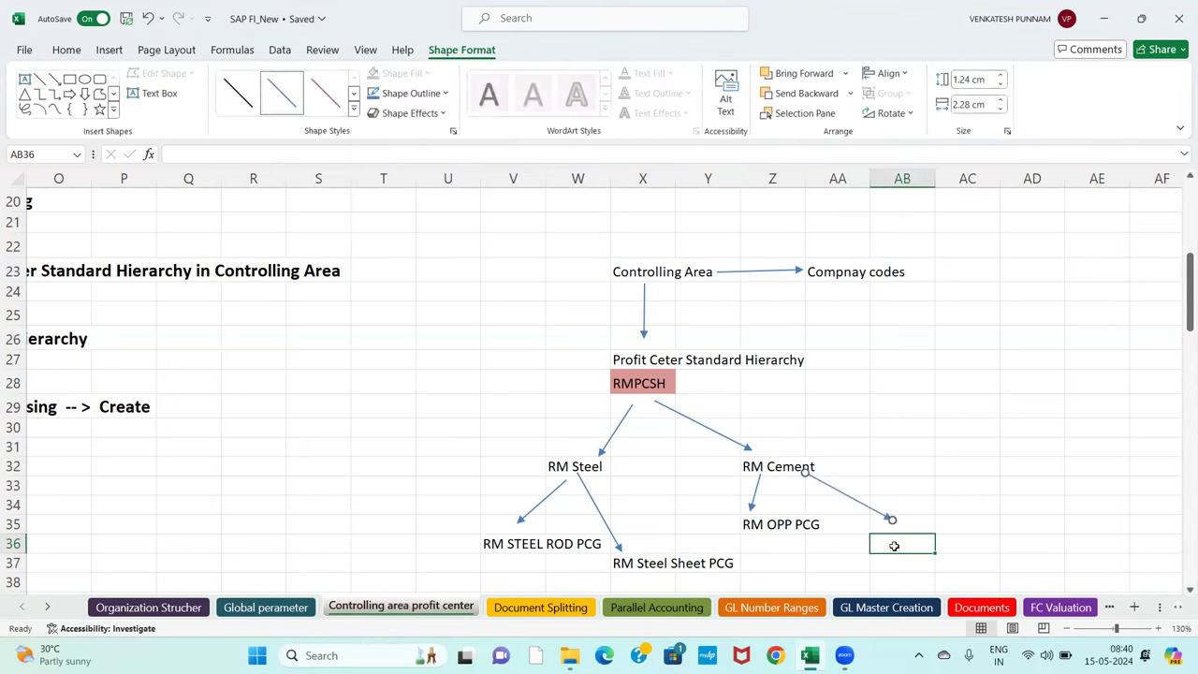
click(893, 546)
text(RM PP)
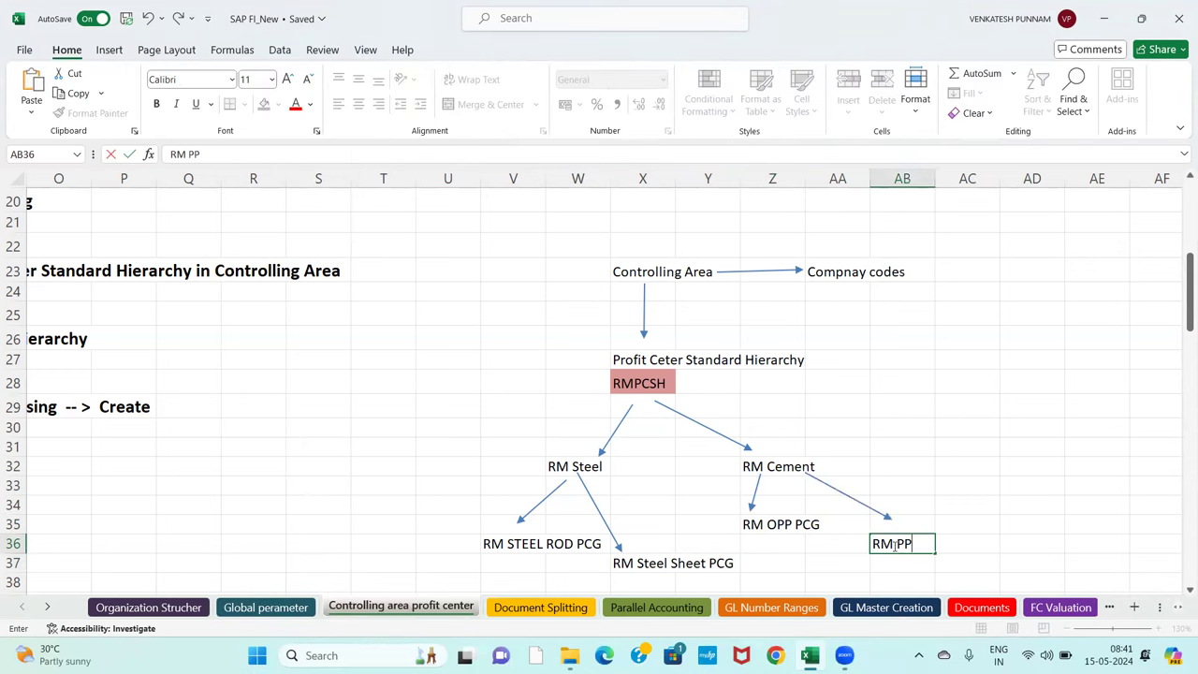
text(P PCG)
key(Return)
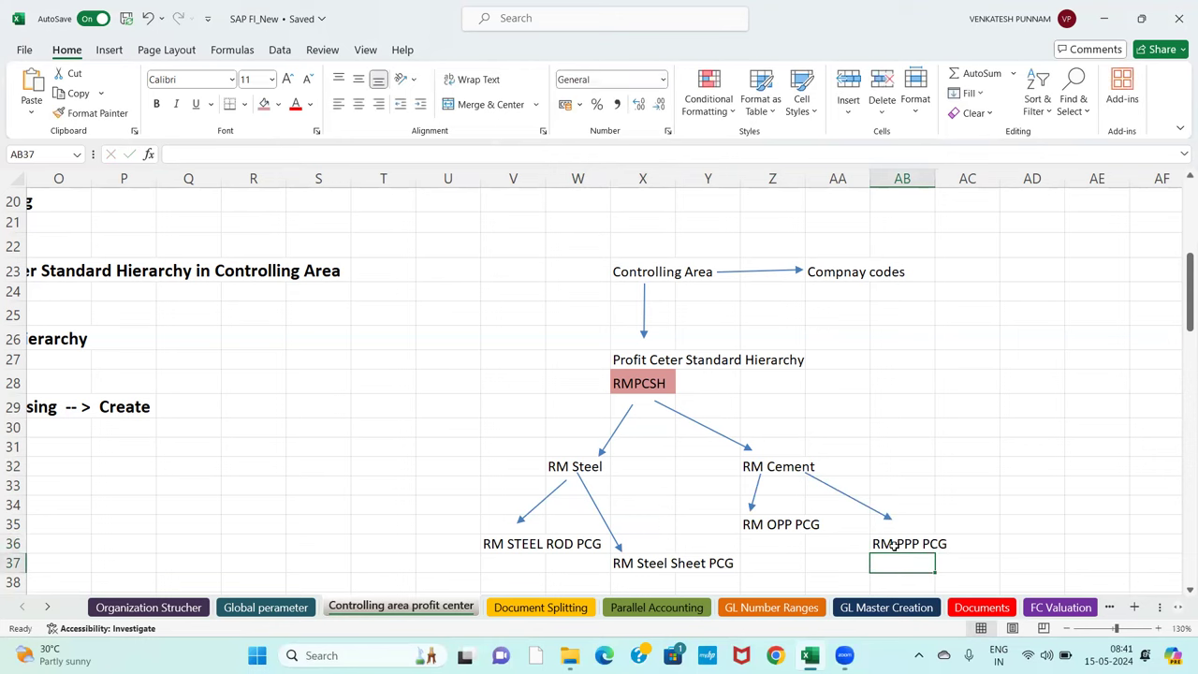
- Draw a vertical arrow from "RM STEEL ROD PCG" down to row 40 and enter "RM100" in cell V41
scroll(682, 537, down, 1)
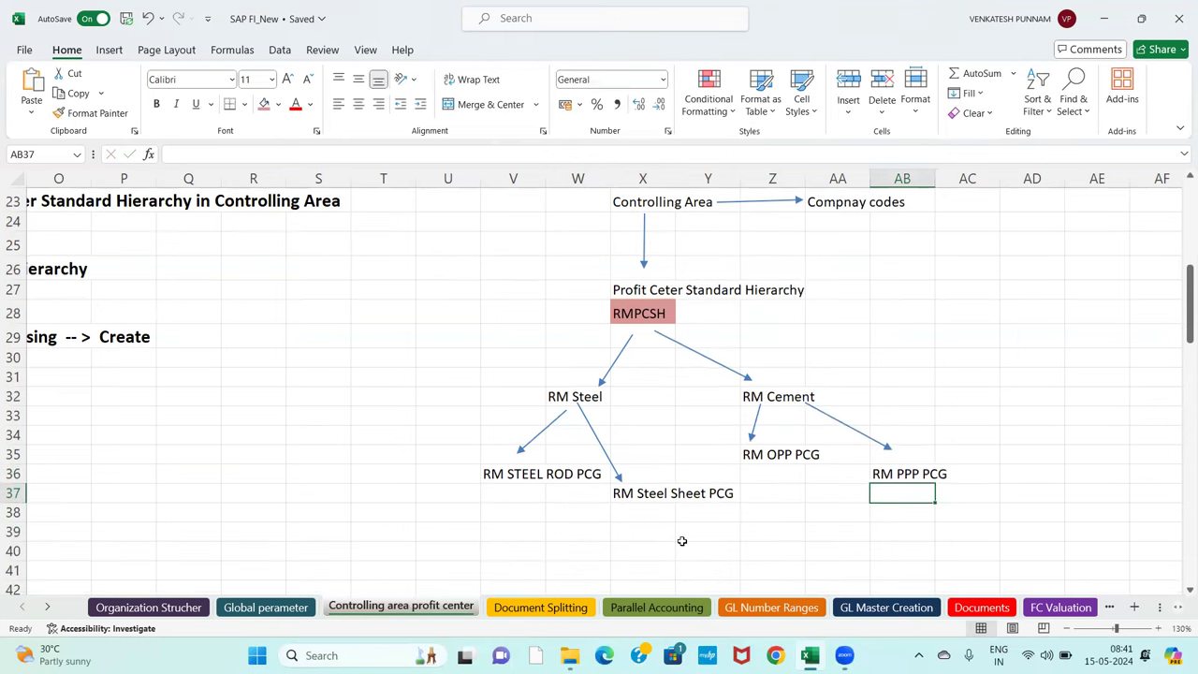
click(110, 50)
click(243, 73)
click(223, 113)
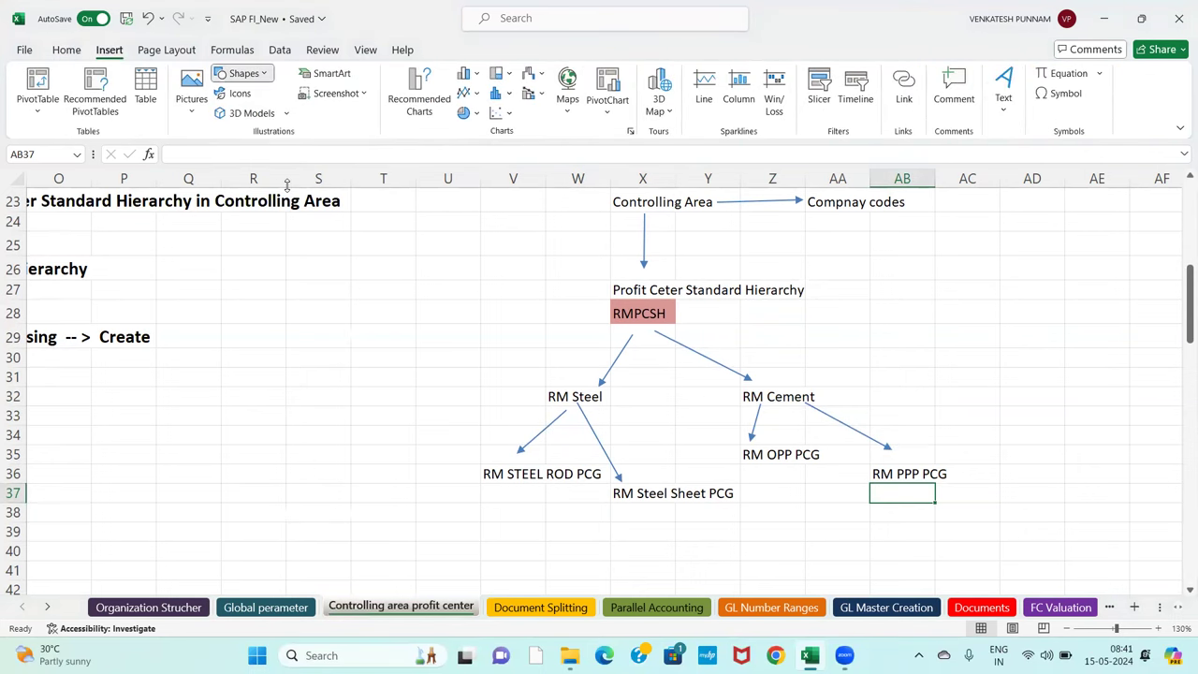
drag(509, 474, 509, 550)
click(509, 570)
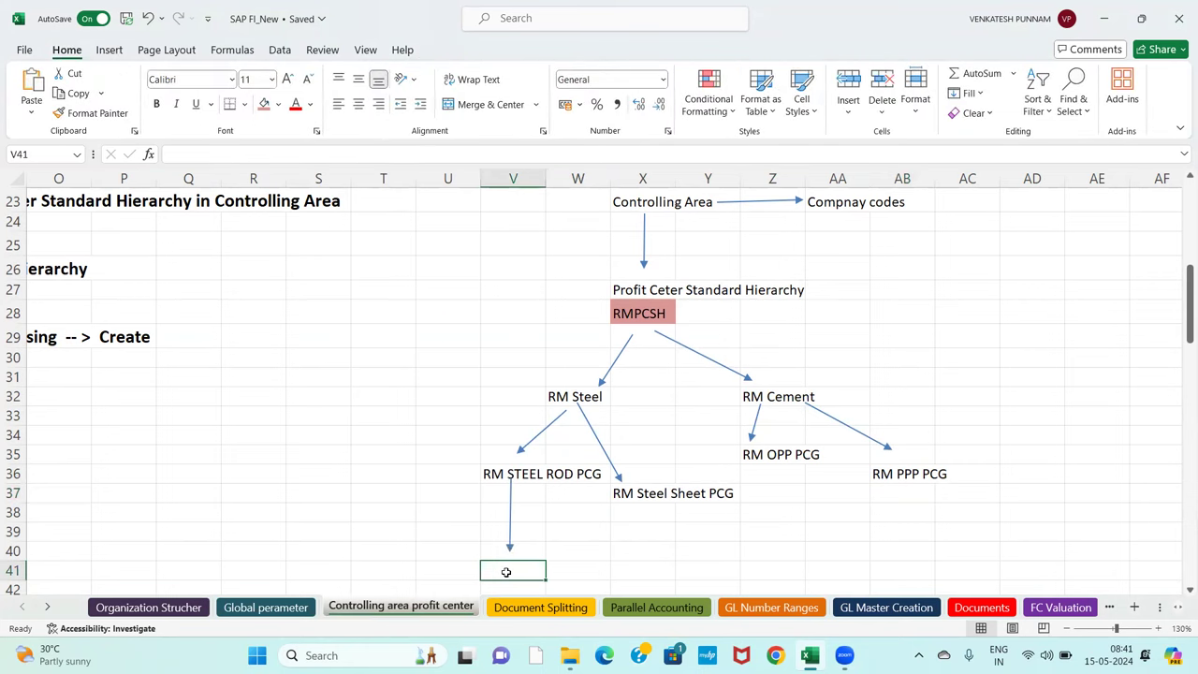
text(RM100)
key(Return)
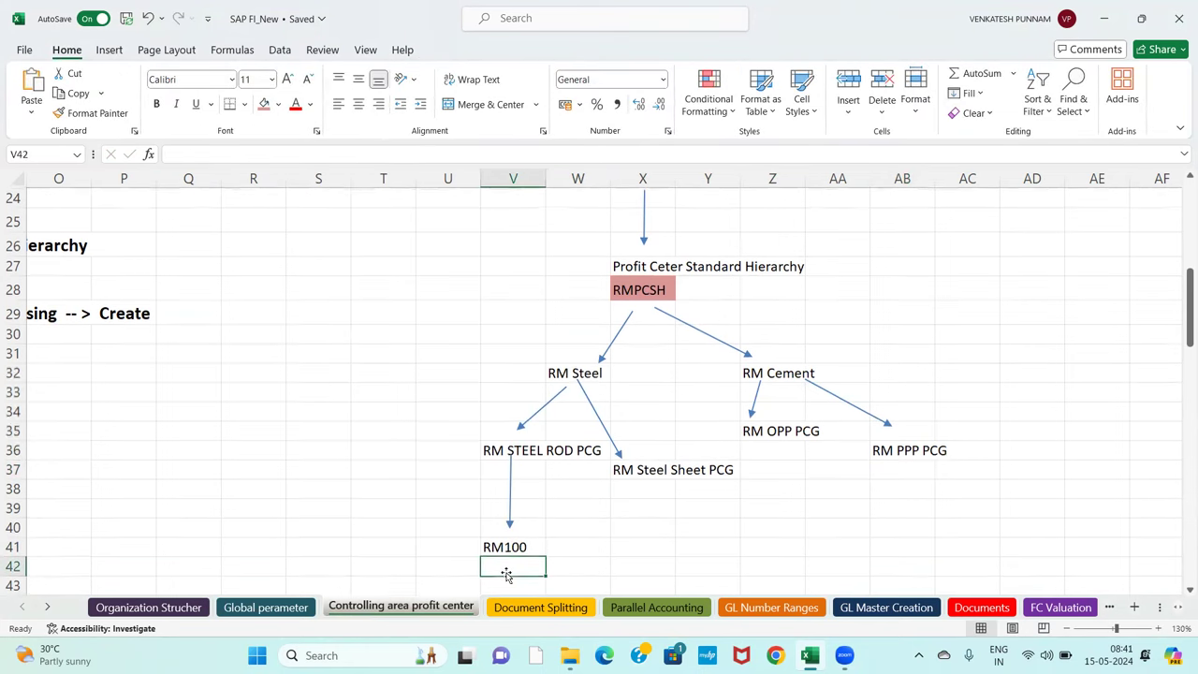
- Draw an arrow from beneath "RM Steel Sheet PCG" down to row 40 and enter "RM200" in cell X41
click(108, 50)
click(241, 73)
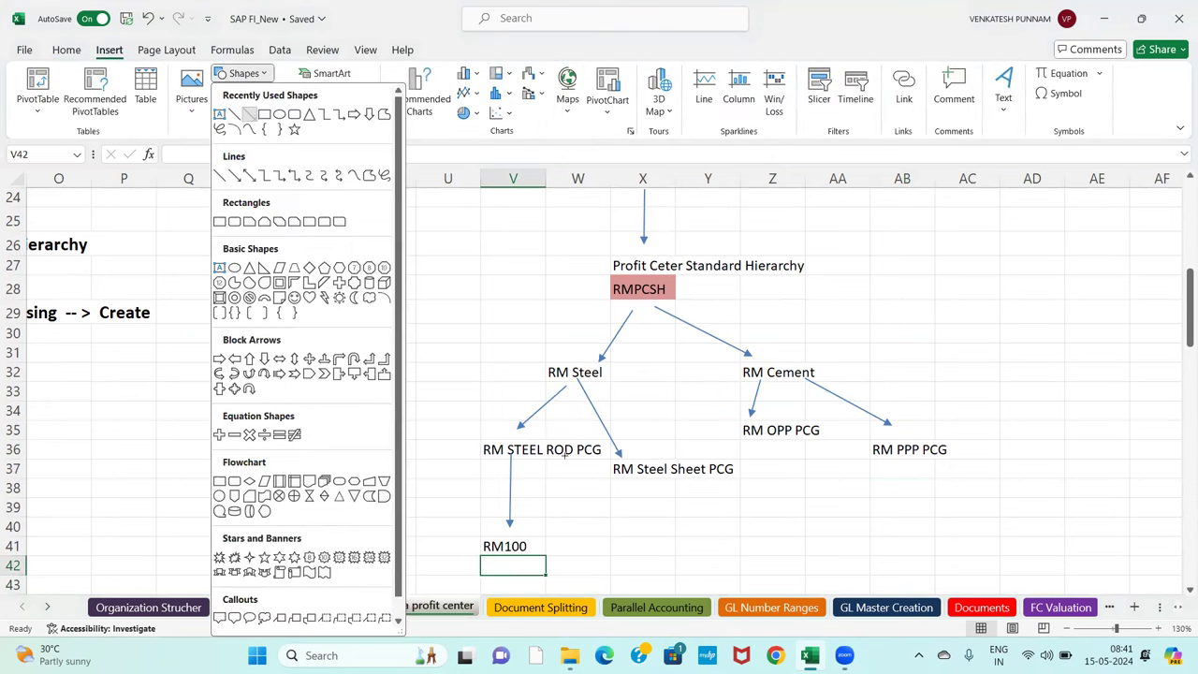
click(256, 119)
drag(649, 479, 643, 533)
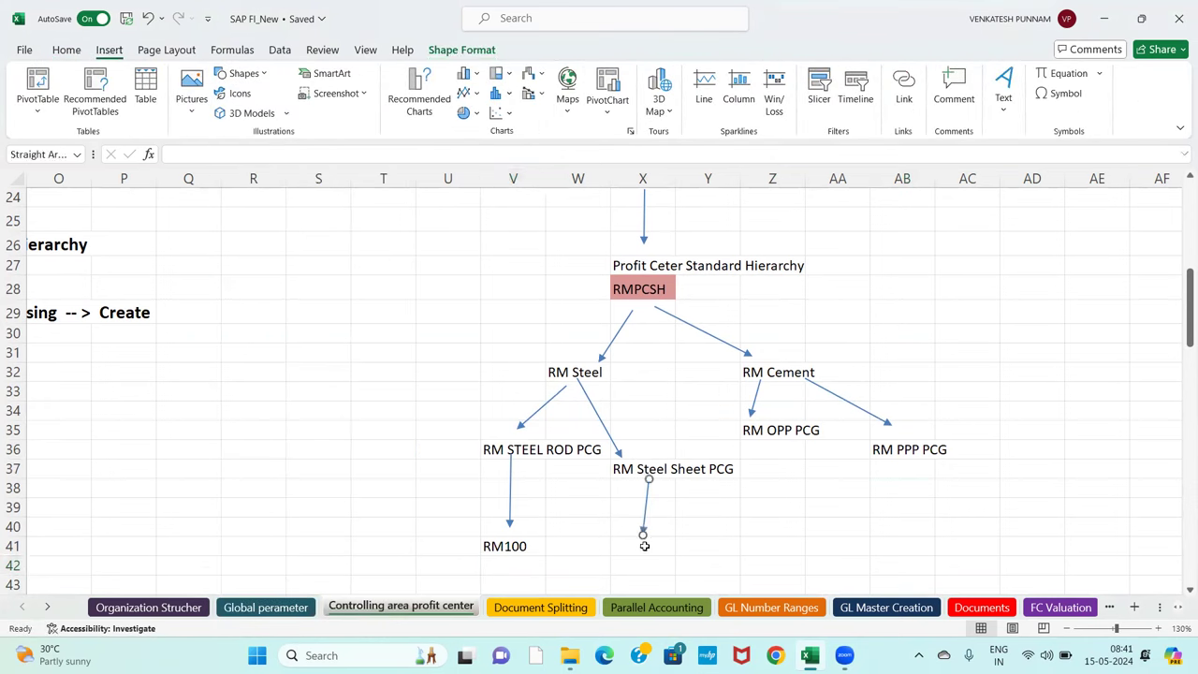
click(643, 547)
text(RM200)
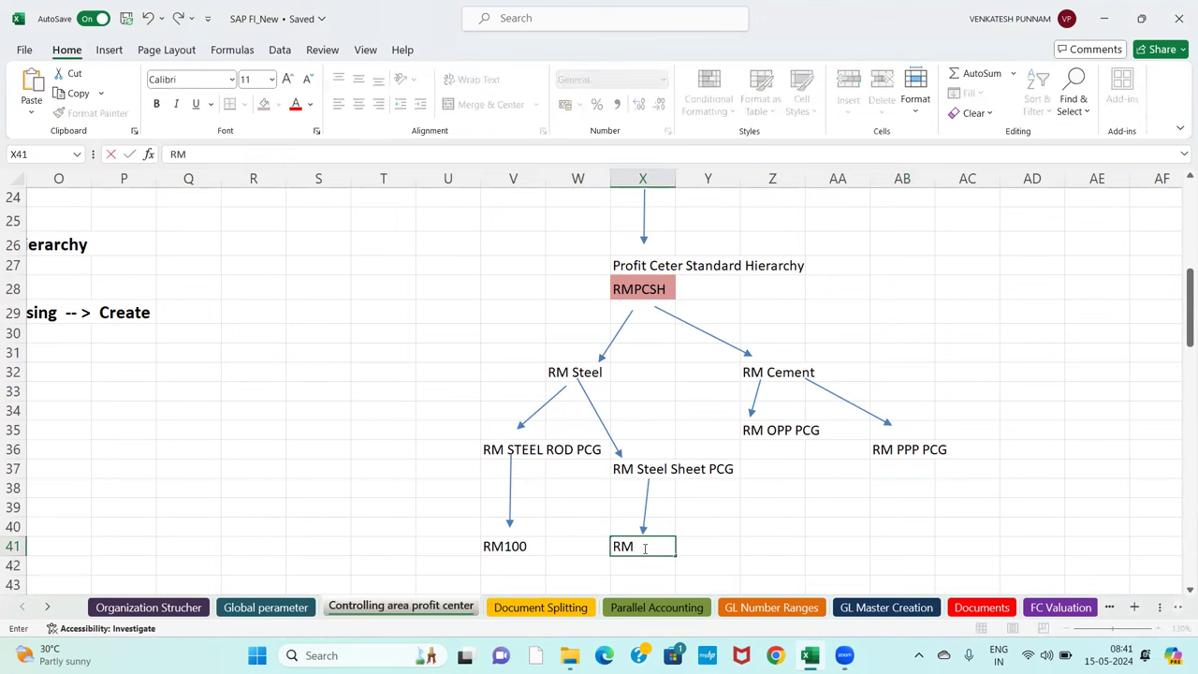
key(Return)
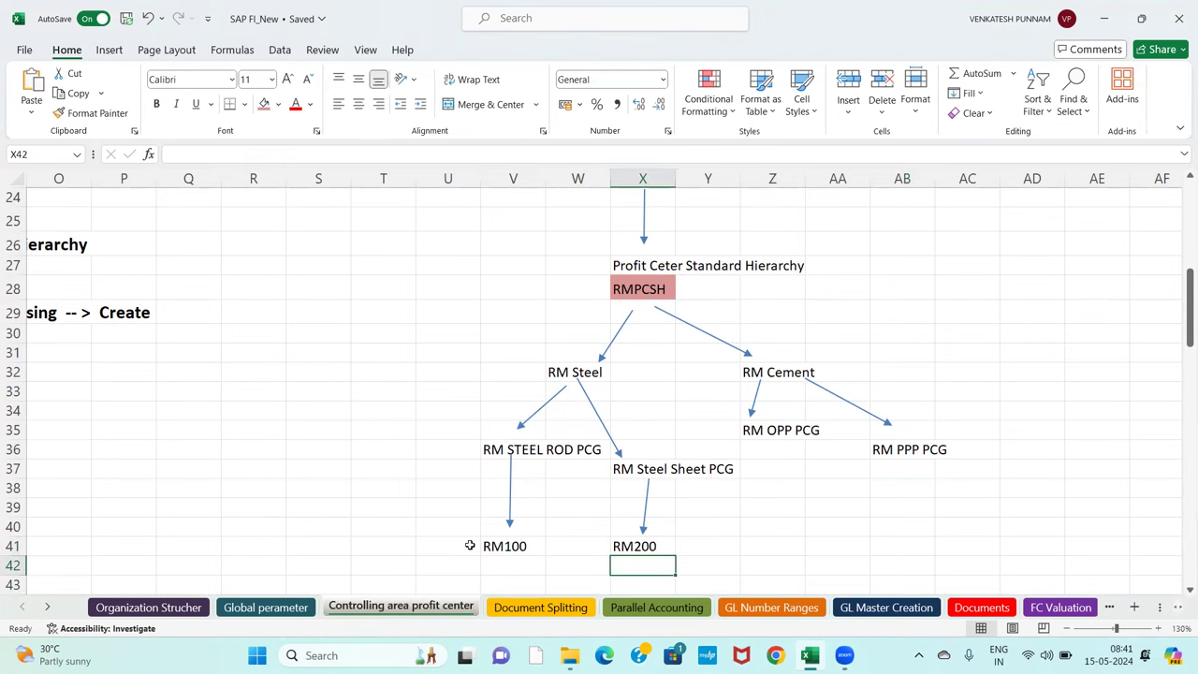
- Draw an arrow about 2.33 cm high from "RM OPP PCG" down to row 40 and enter "RM300" in cell Z41
click(109, 51)
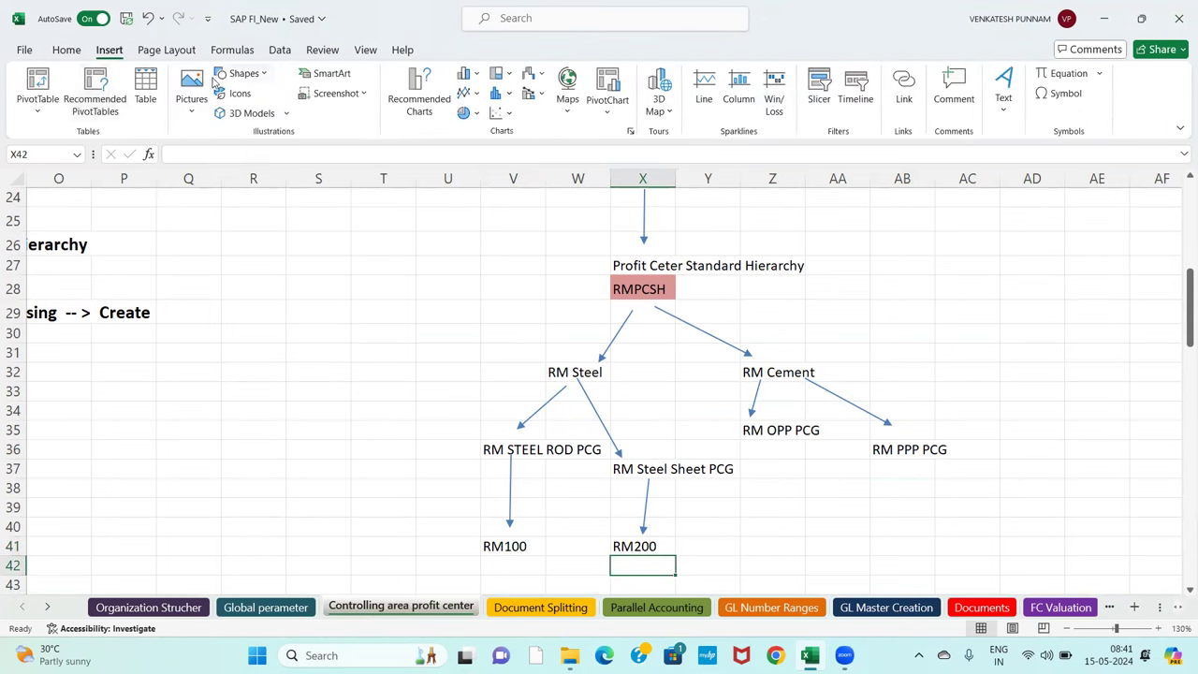
click(243, 73)
click(234, 114)
drag(781, 438, 781, 544)
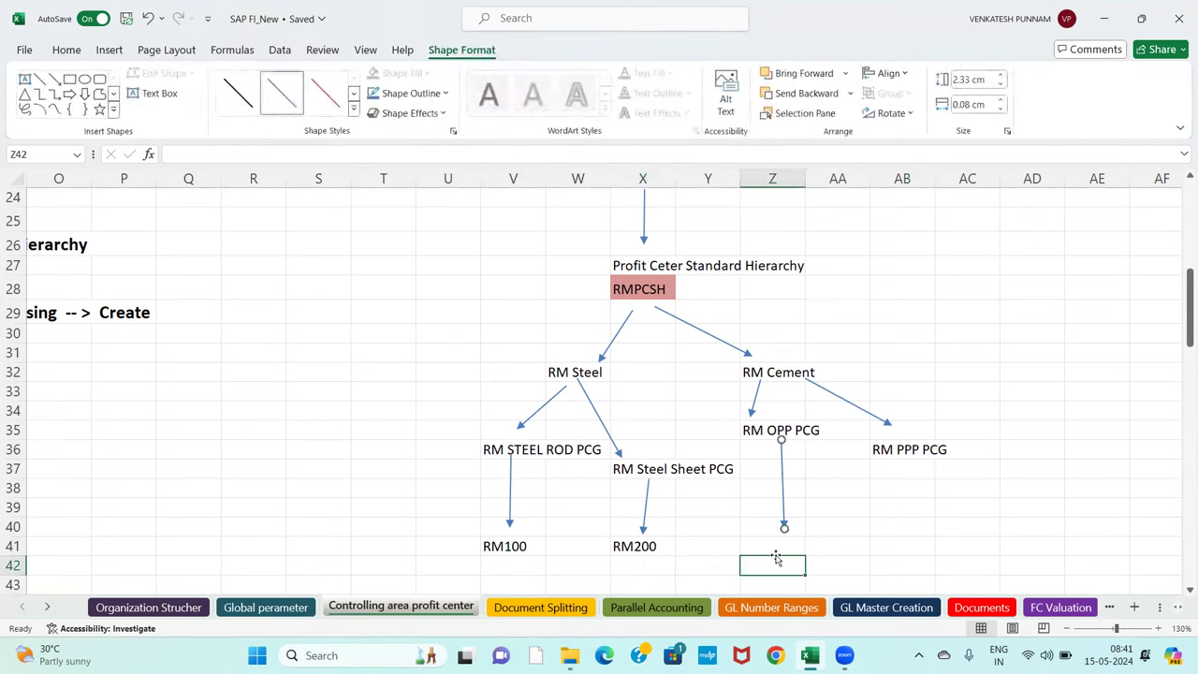
click(771, 549)
text(RM300)
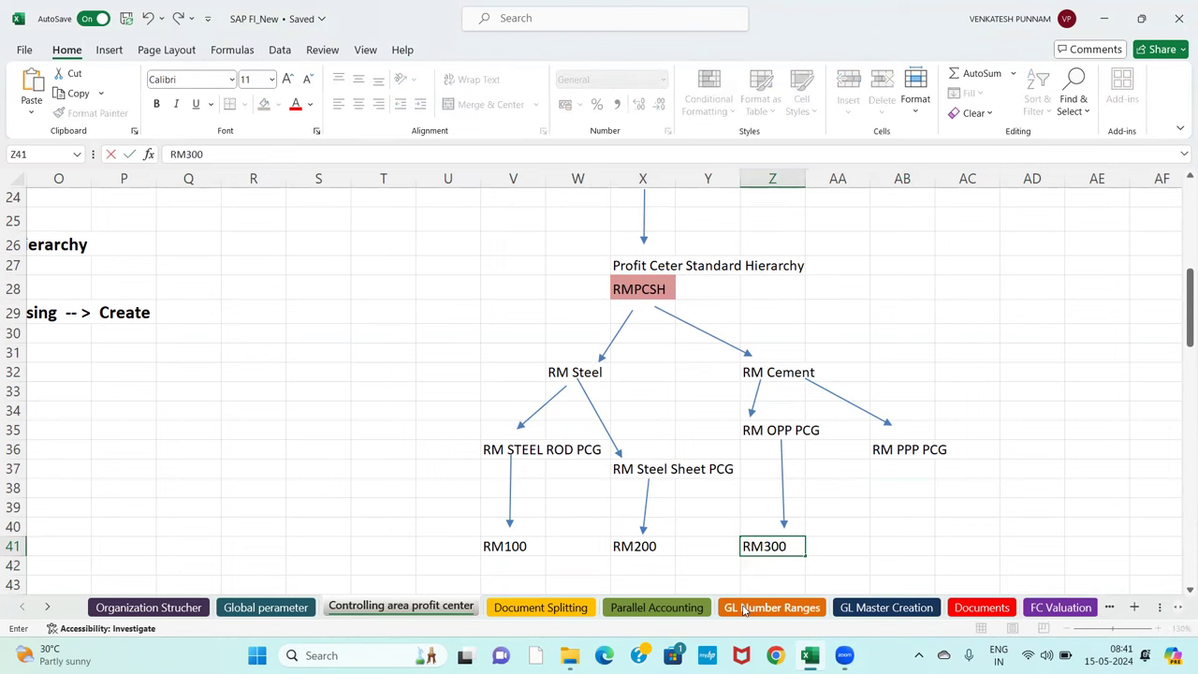
key(Return)
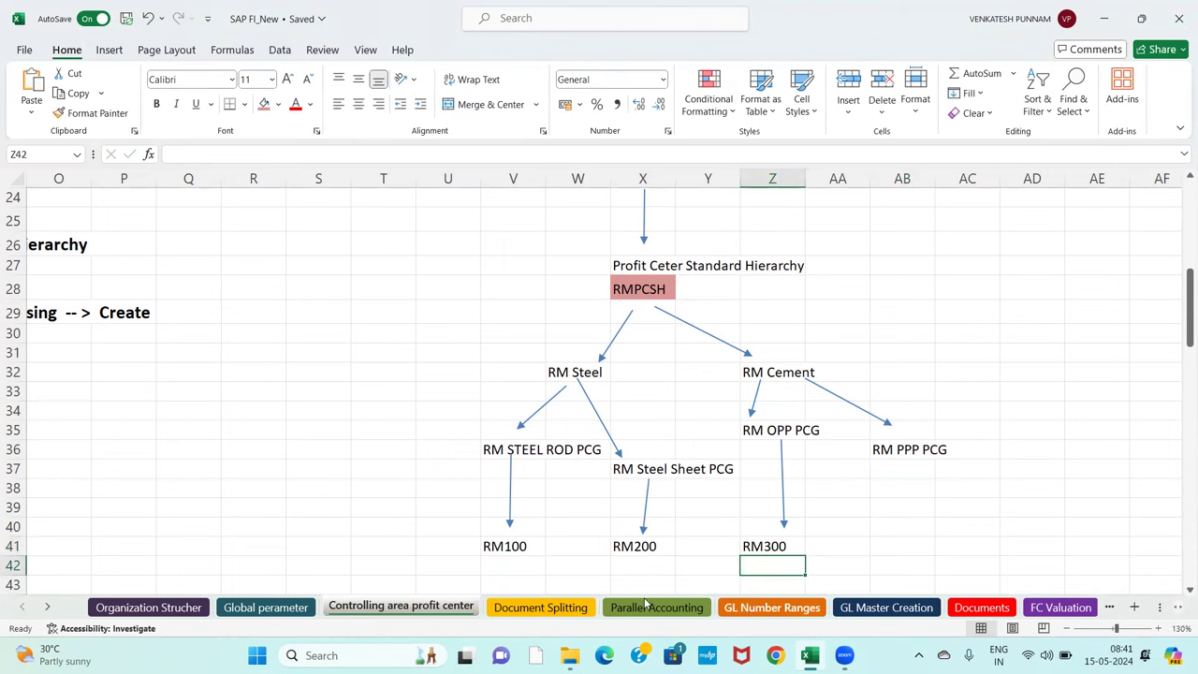
- Draw a vertical arrow from "RM PPP PCG" down to row 40 and enter "RM400" in cell AB41
click(109, 52)
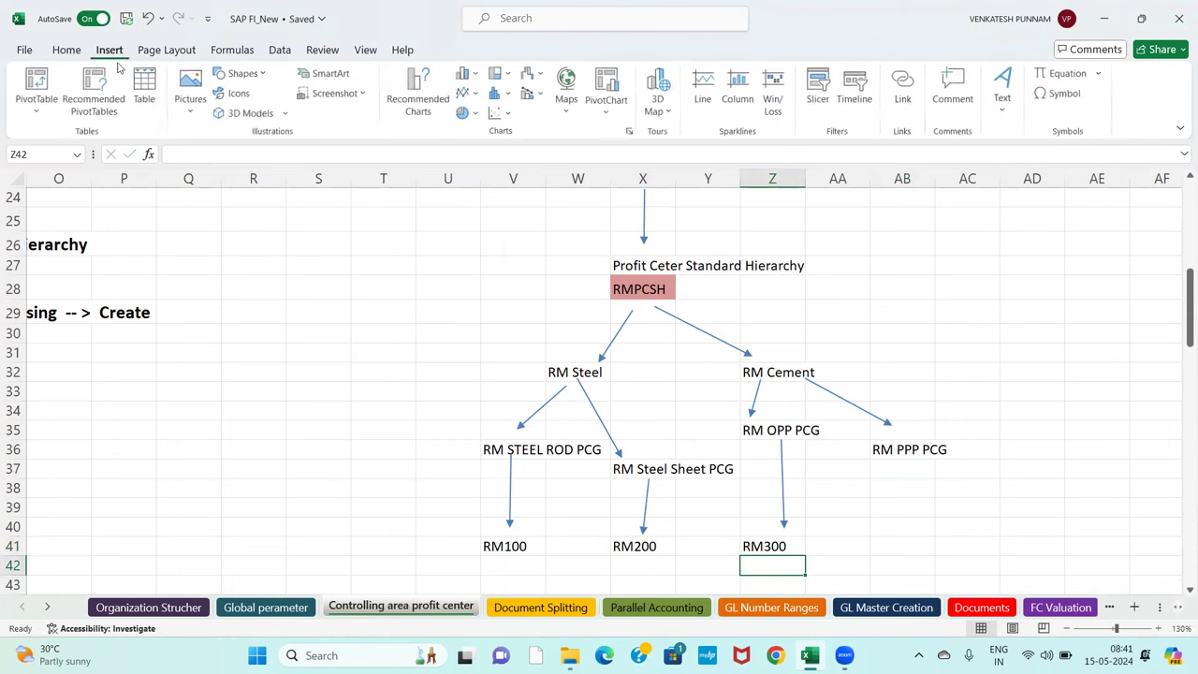
click(243, 73)
click(184, 108)
drag(904, 455, 904, 528)
click(900, 540)
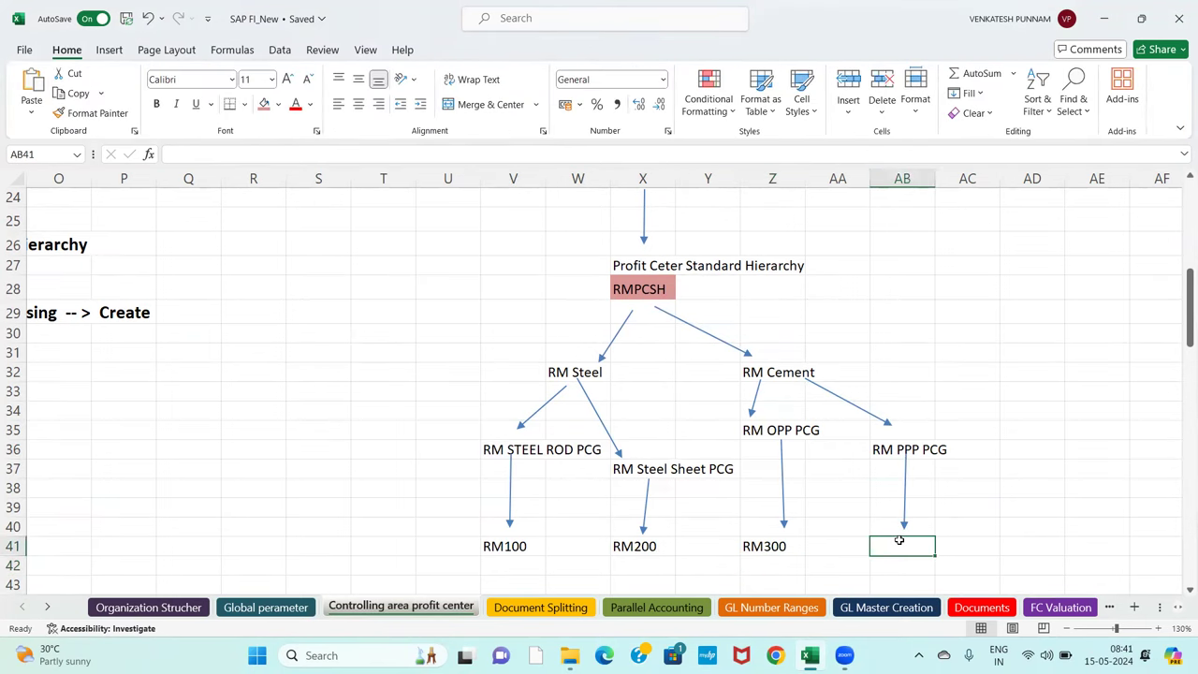
text(RM400)
key(Return)
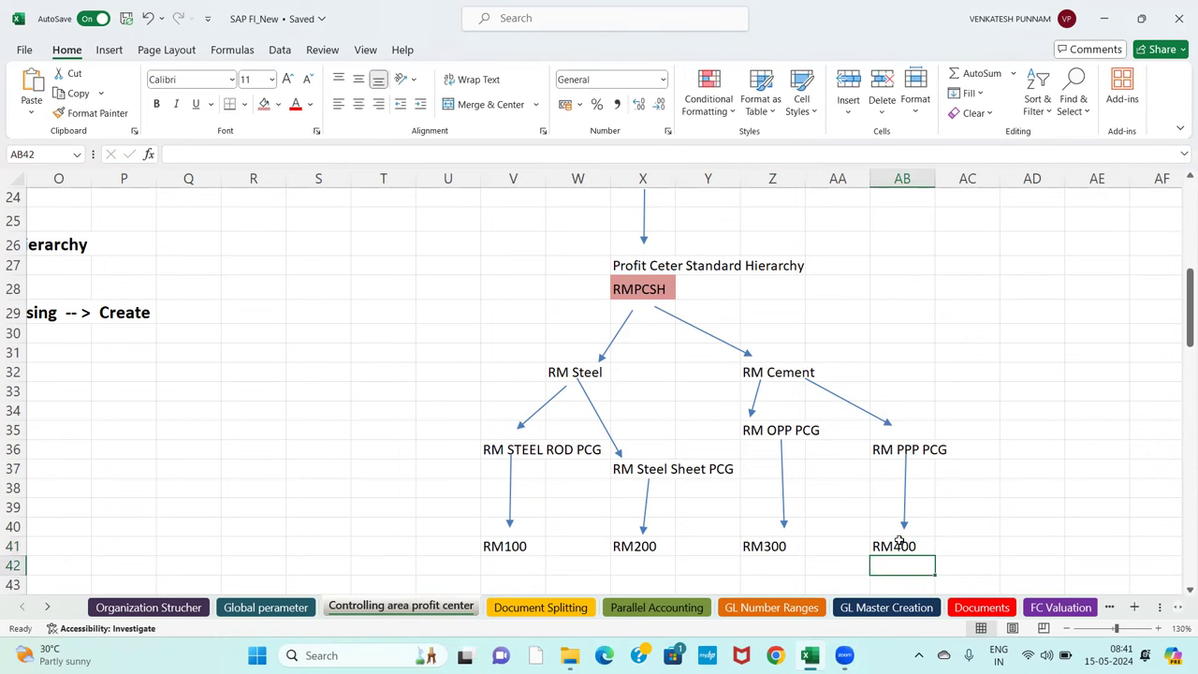
- Put an outside border around the steel and cement group levels in cells U32 to AC37
drag(422, 372, 968, 467)
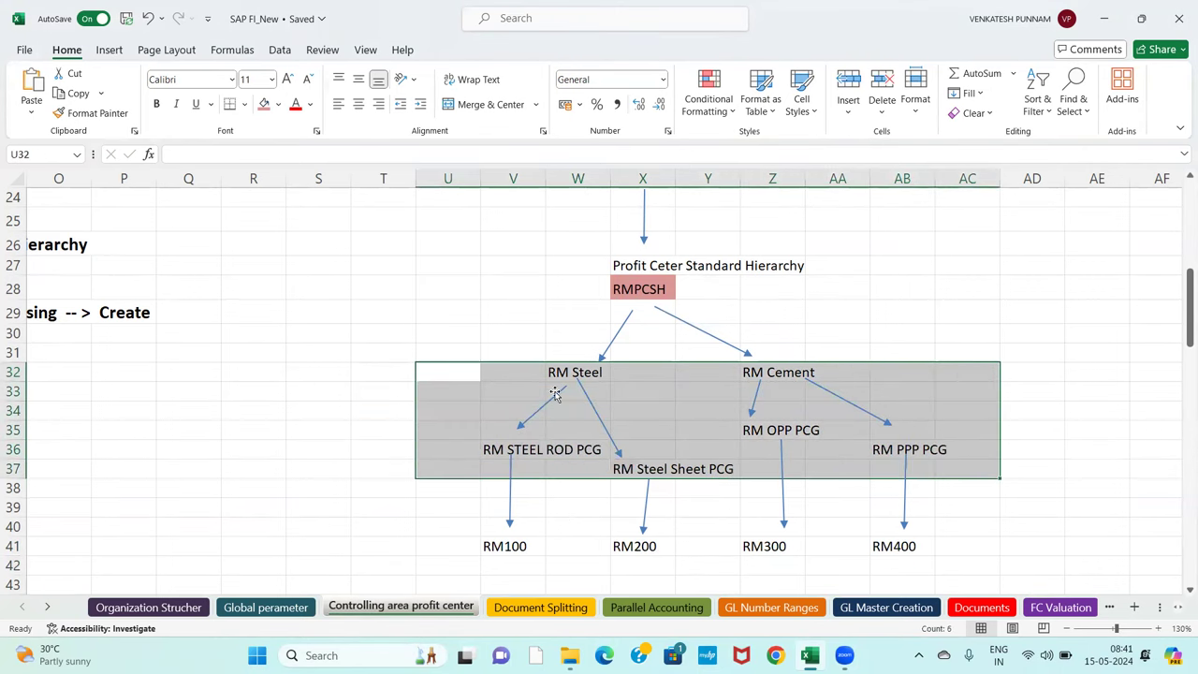
click(243, 104)
click(301, 308)
click(294, 447)
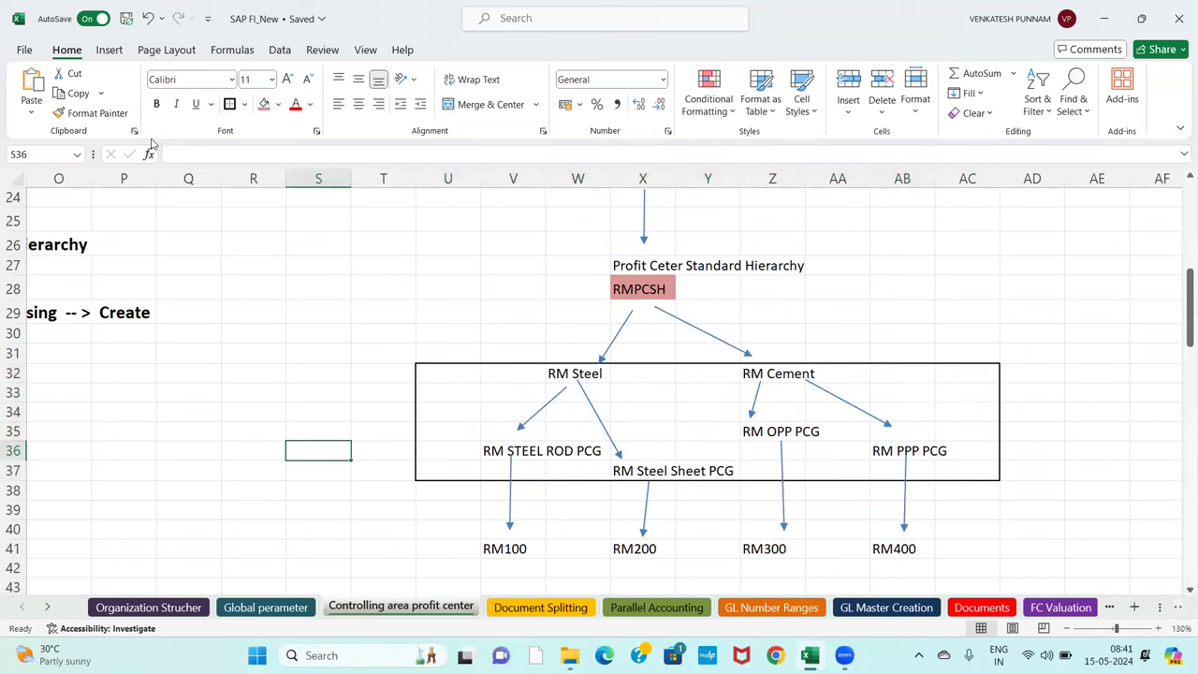
- Enter the label "Profit Center Group" in cell Q34 beside the bordered group box
click(236, 416)
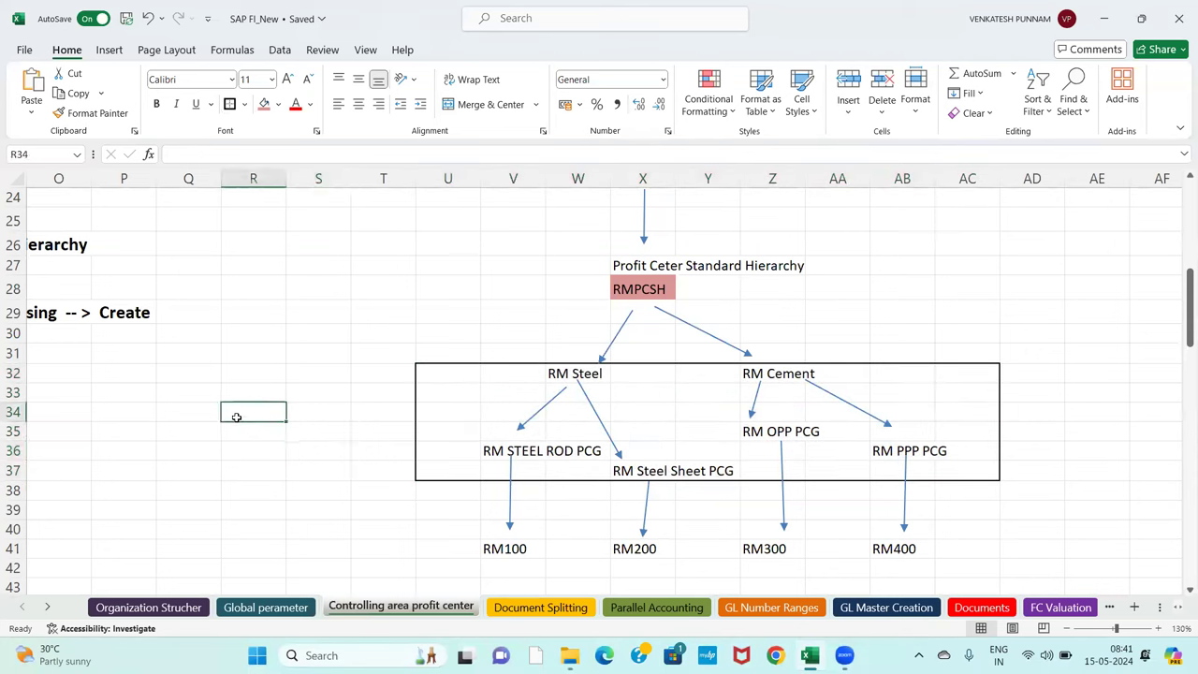
key(Left)
text(pROF)
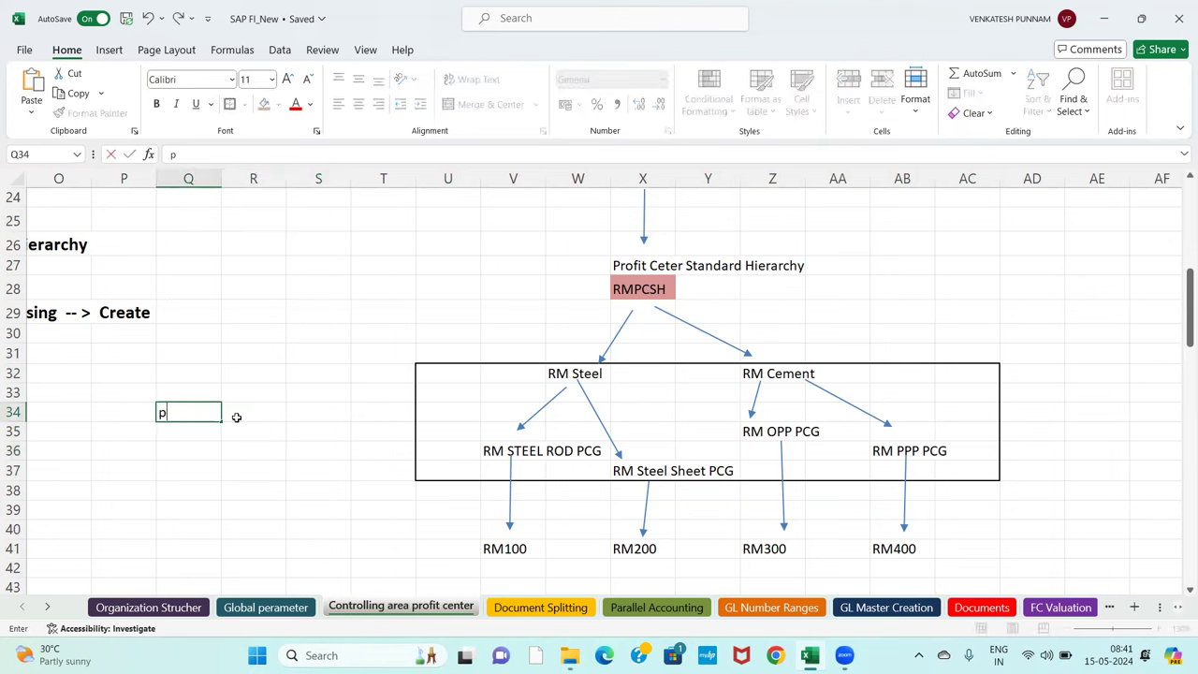
key(BackSpace)
key(BackSpace)
key(BackSpace)
key(BackSpace)
text(Profit Center Gro)
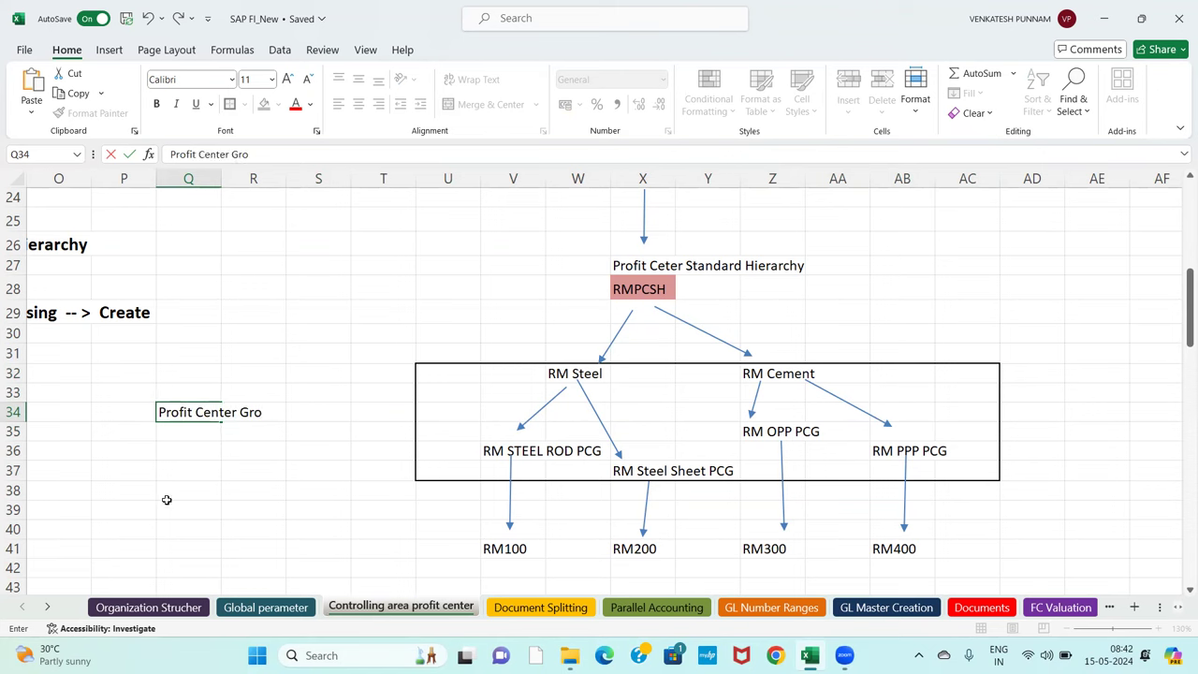
text(up)
key(Return)
- Put the same outside border around the RM100 to RM400 row in cells U41 to AC41
click(315, 470)
drag(440, 551, 954, 544)
click(229, 104)
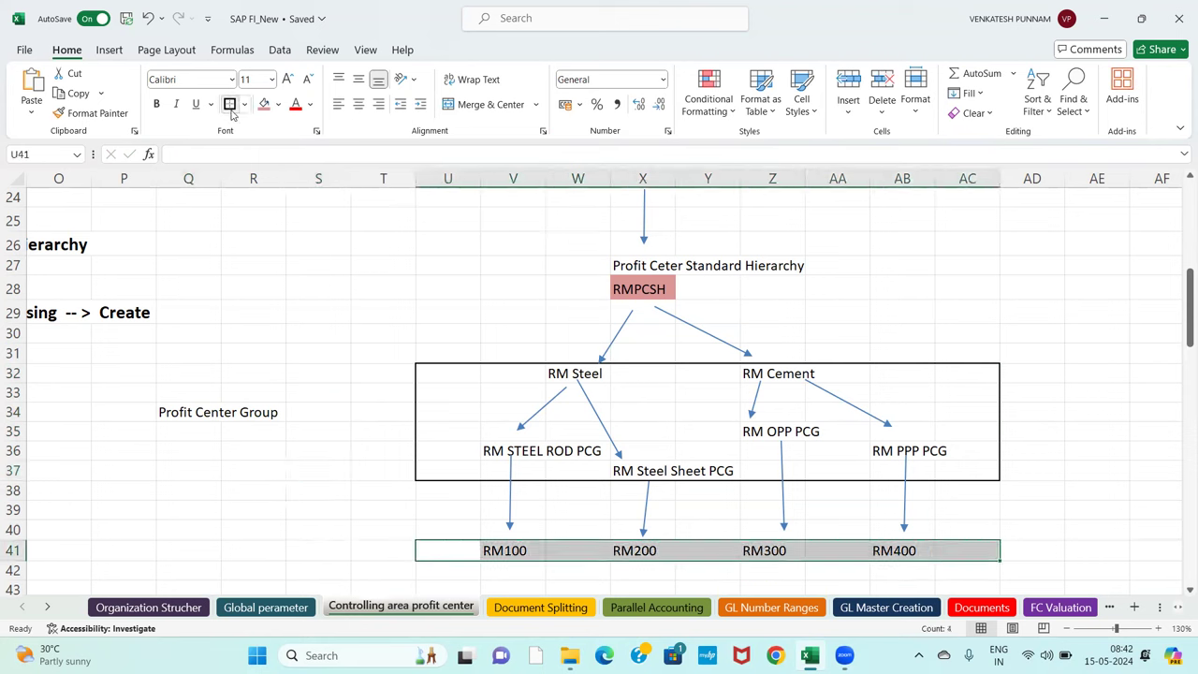
click(264, 376)
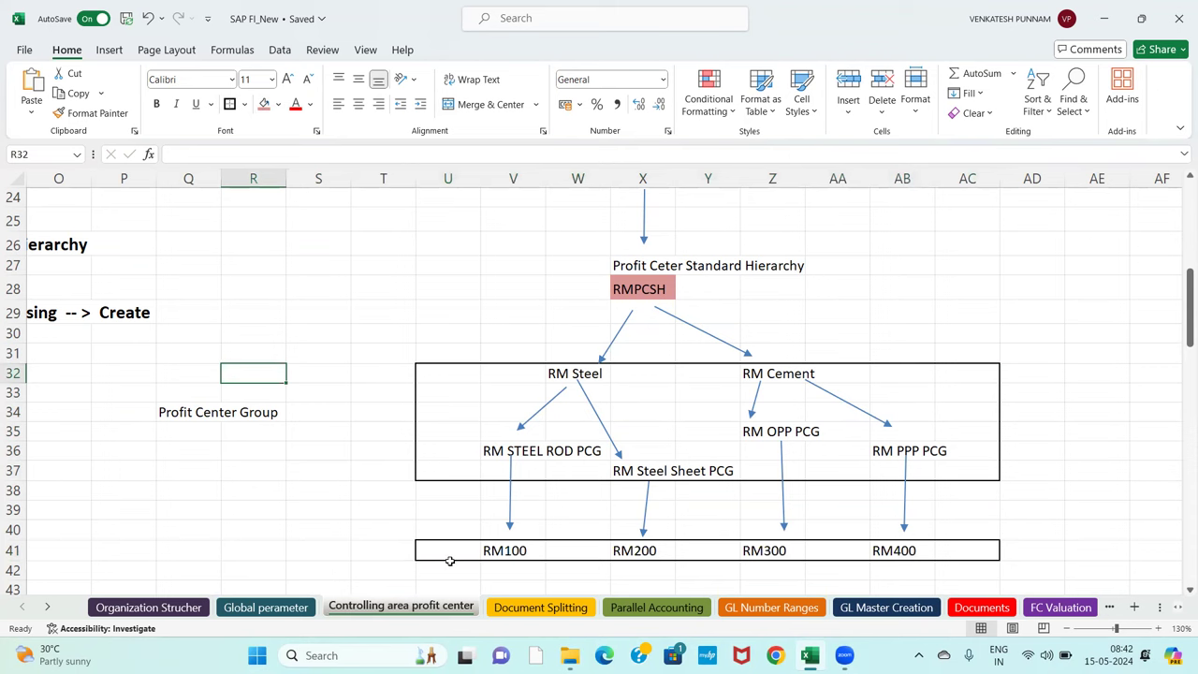
- Enter the label "Profit Center" in cell Q41 beside the bordered RM100 to RM400 row
click(207, 544)
text(P)
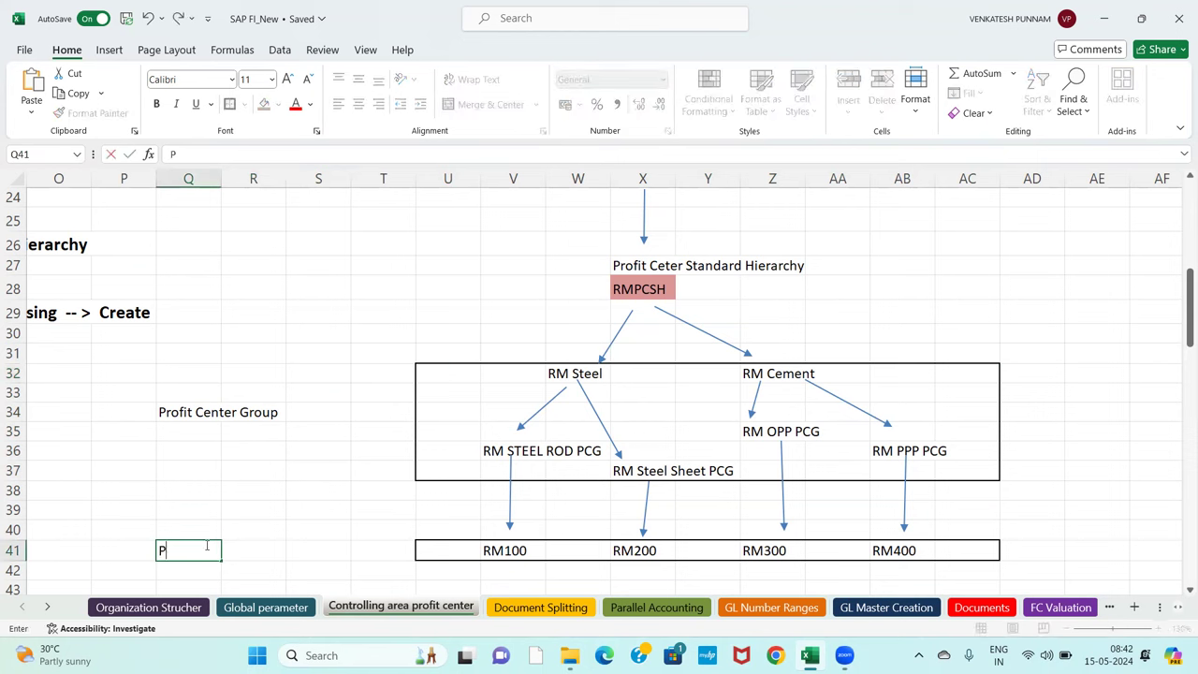
text(rofit Center)
key(Return)
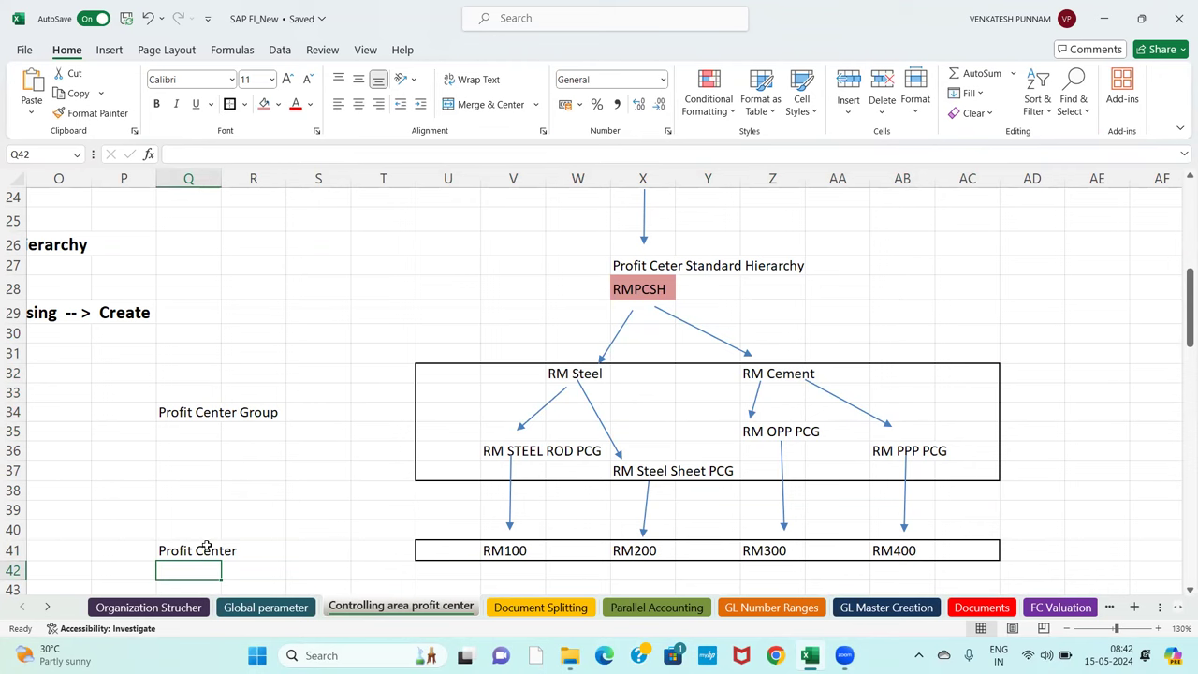
- Review the Controlling Area and company codes link above the standard hierarchy in the diagram
click(404, 294)
scroll(404, 294, up, 1)
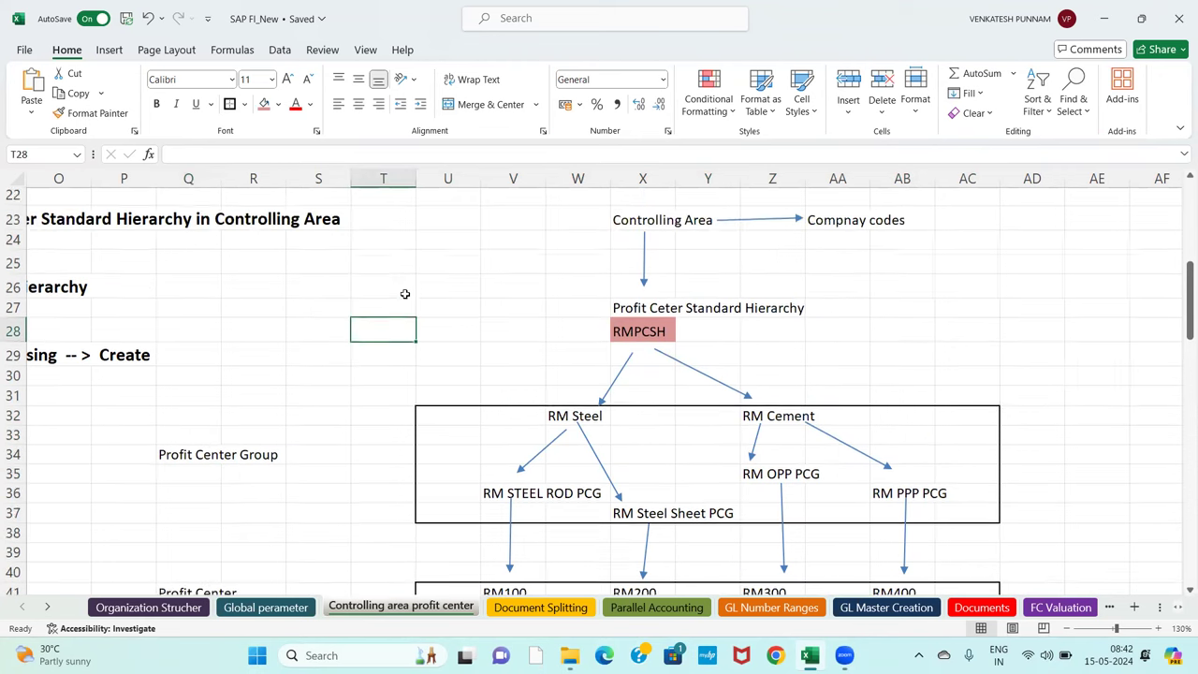
scroll(404, 294, up, 2)
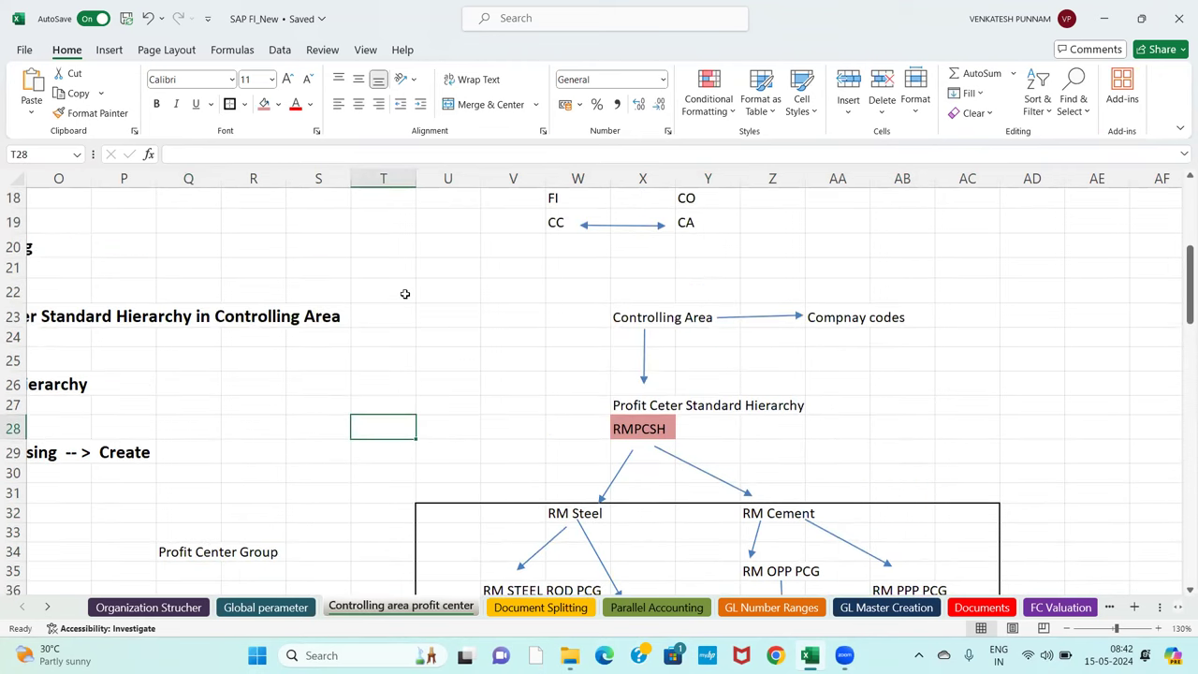
click(656, 318)
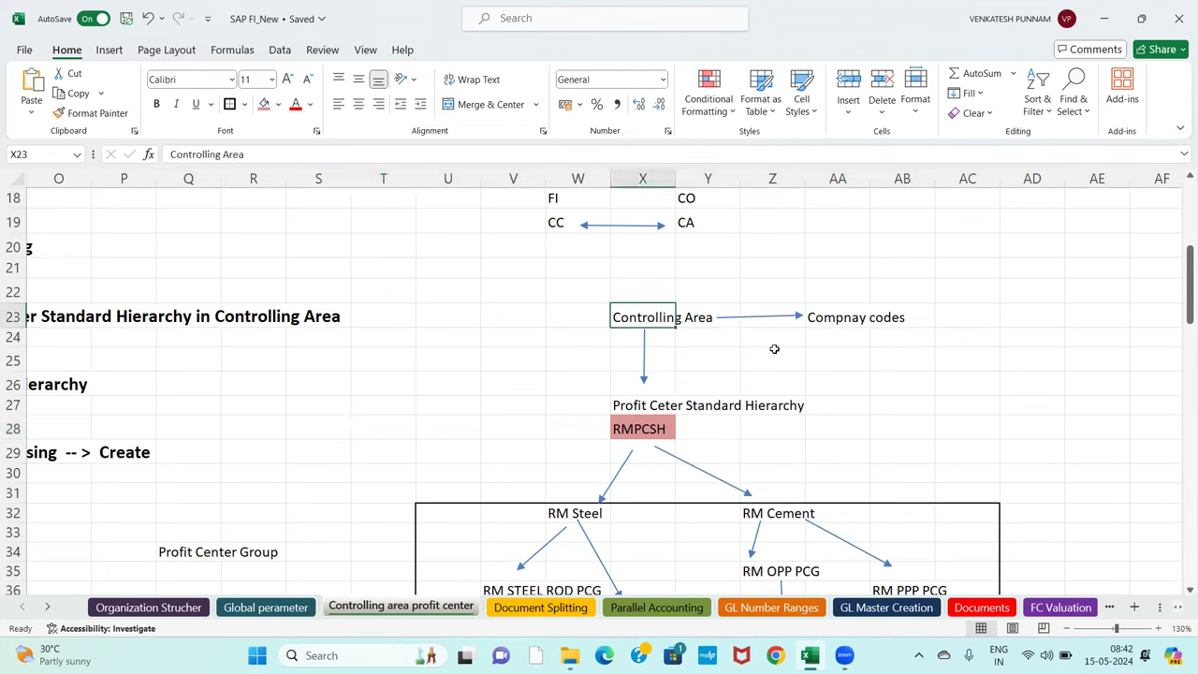
click(834, 324)
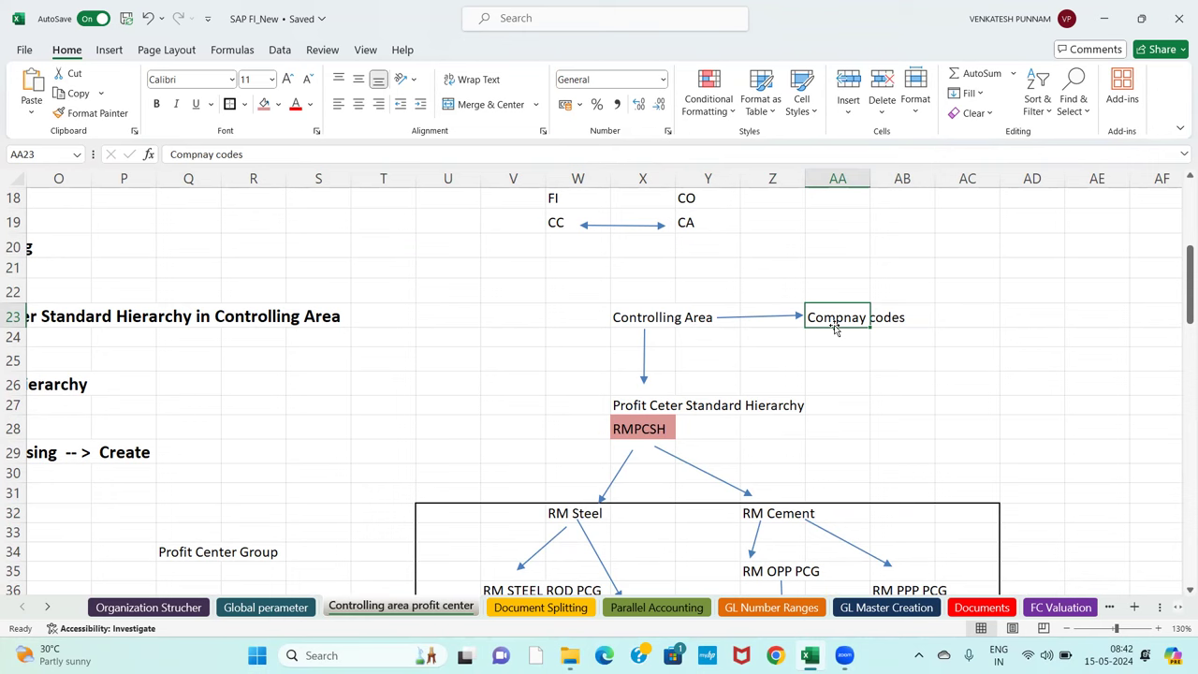
- Return to the notes in column A and review the Maintain Controlling Area block with its three sub-items
key(Left)
key(Left)
key(Left)
key(Left)
key(Left)
key(Left)
key(Left)
key(Left)
key(Left)
key(Left)
key(Left)
key(Left)
key(Left)
key(Left)
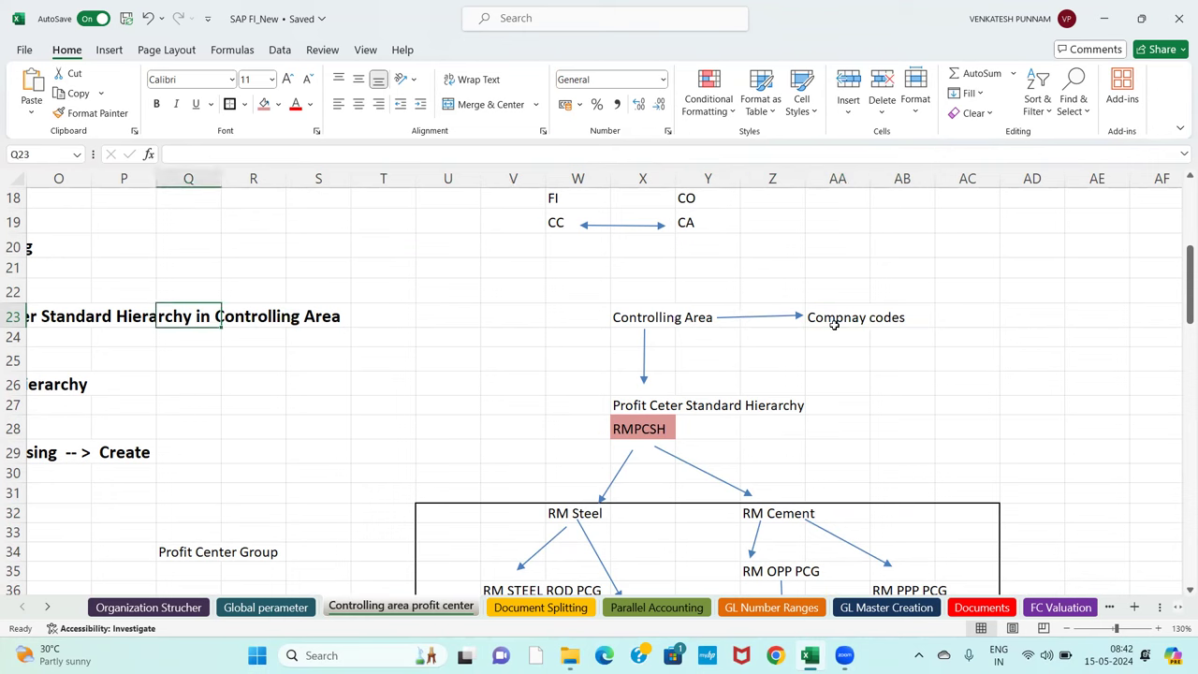
key(Left)
key(Left)
key(Left)
key(Left)
key(Left)
key(Left)
key(Left)
key(Left)
key(Left)
key(Left)
key(Left)
key(Left)
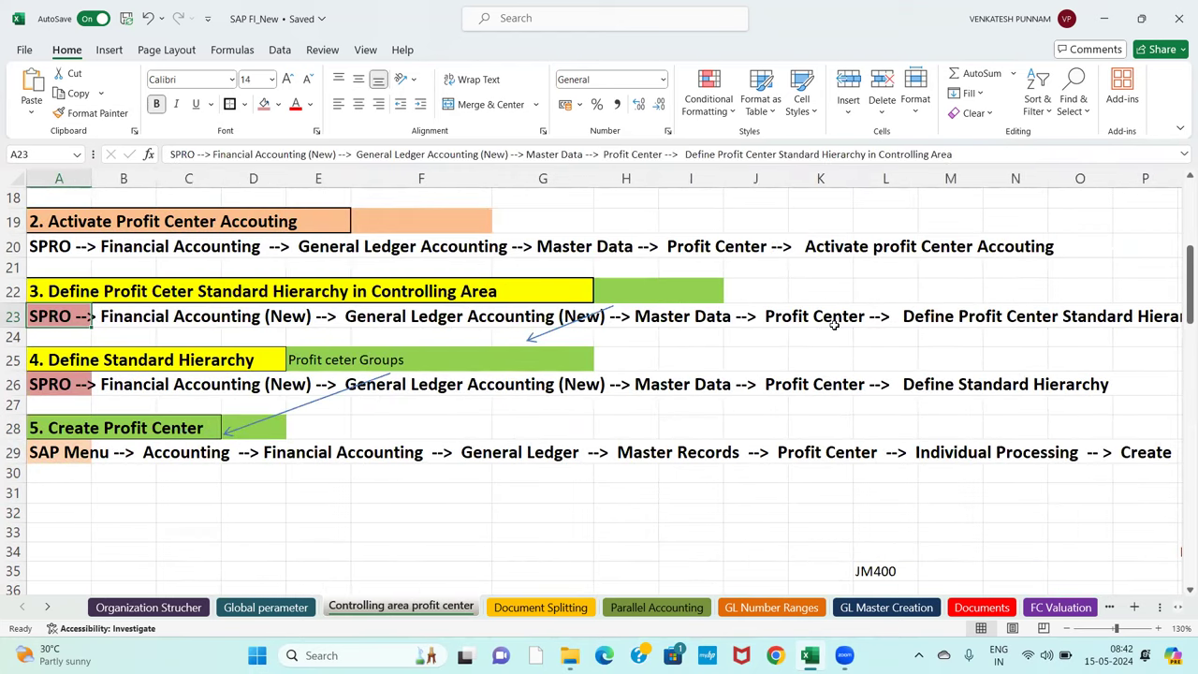
scroll(779, 309, up, 5)
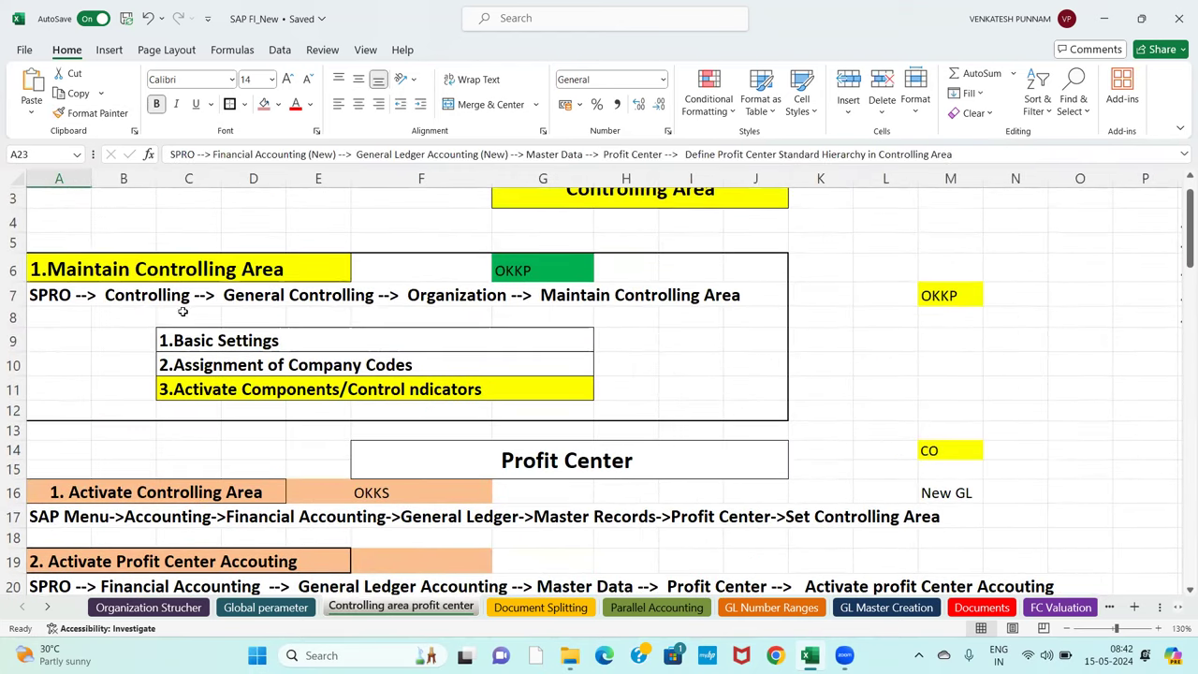
drag(92, 240, 686, 404)
scroll(686, 404, down, 1)
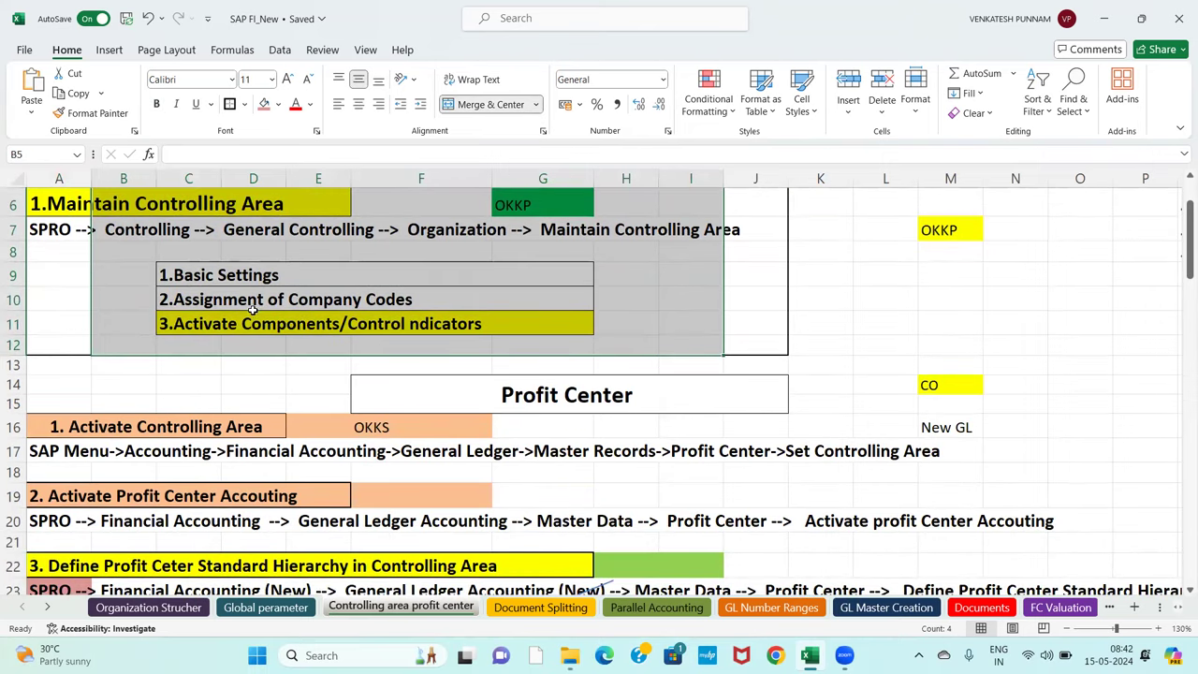
click(253, 308)
scroll(257, 311, down, 2)
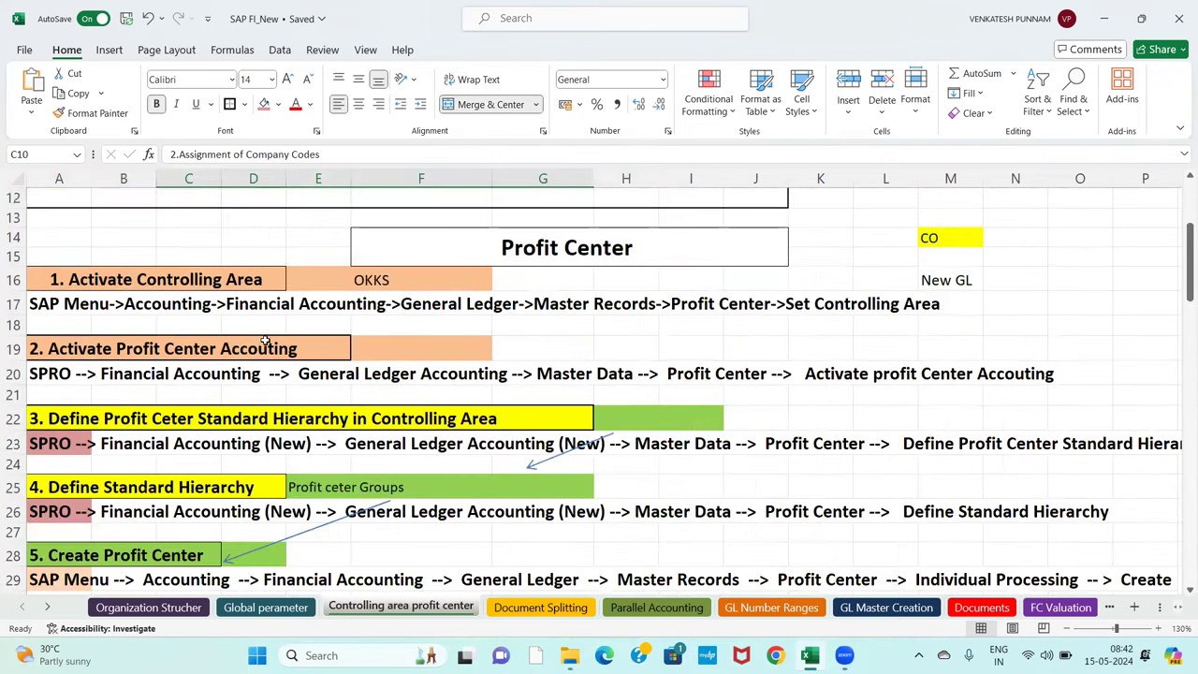
- Go through the profit center notes from Activate Profit Center Accounting to Create Profit Center, returning to the heading for step 3
mouse_move(76, 346)
mouse_down()
mouse_move(462, 350)
mouse_move(476, 361)
mouse_up()
scroll(476, 361, down, 1)
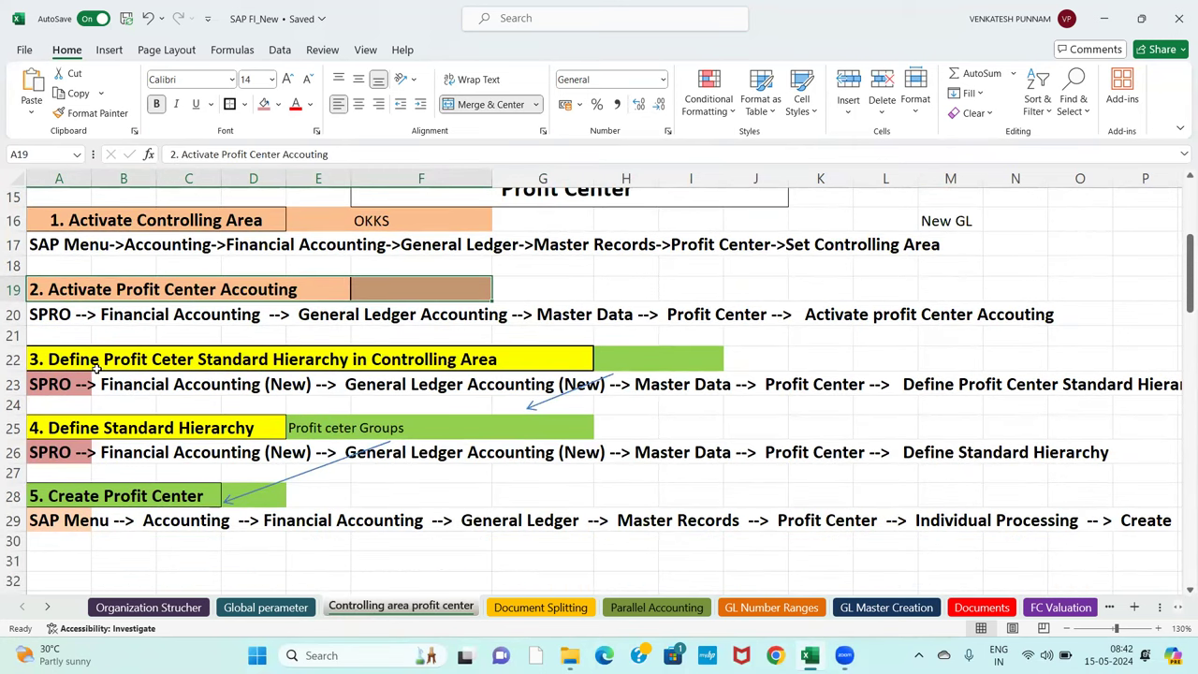
click(94, 363)
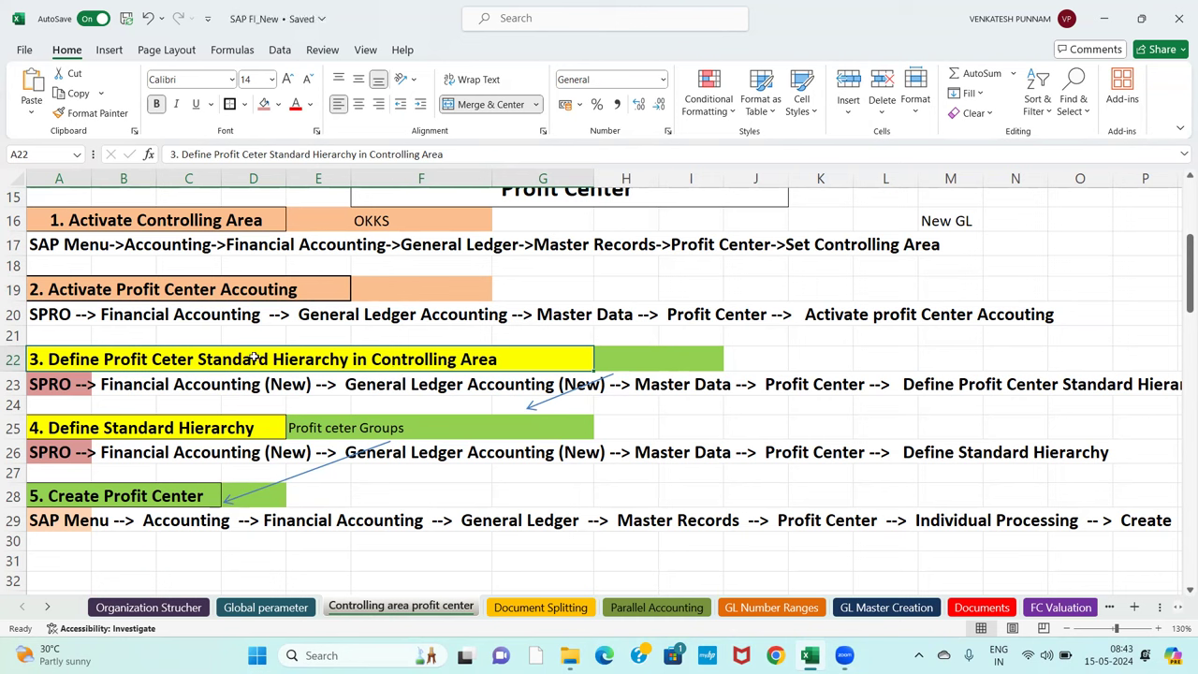
click(58, 428)
drag(331, 428, 420, 431)
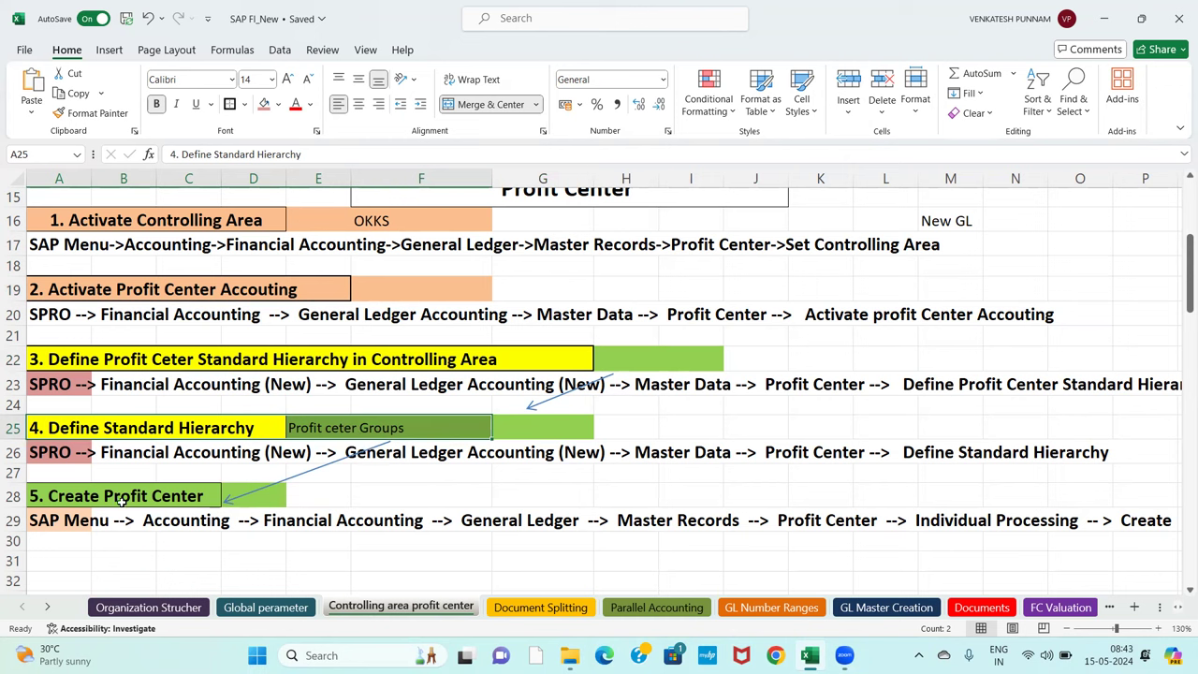
click(120, 503)
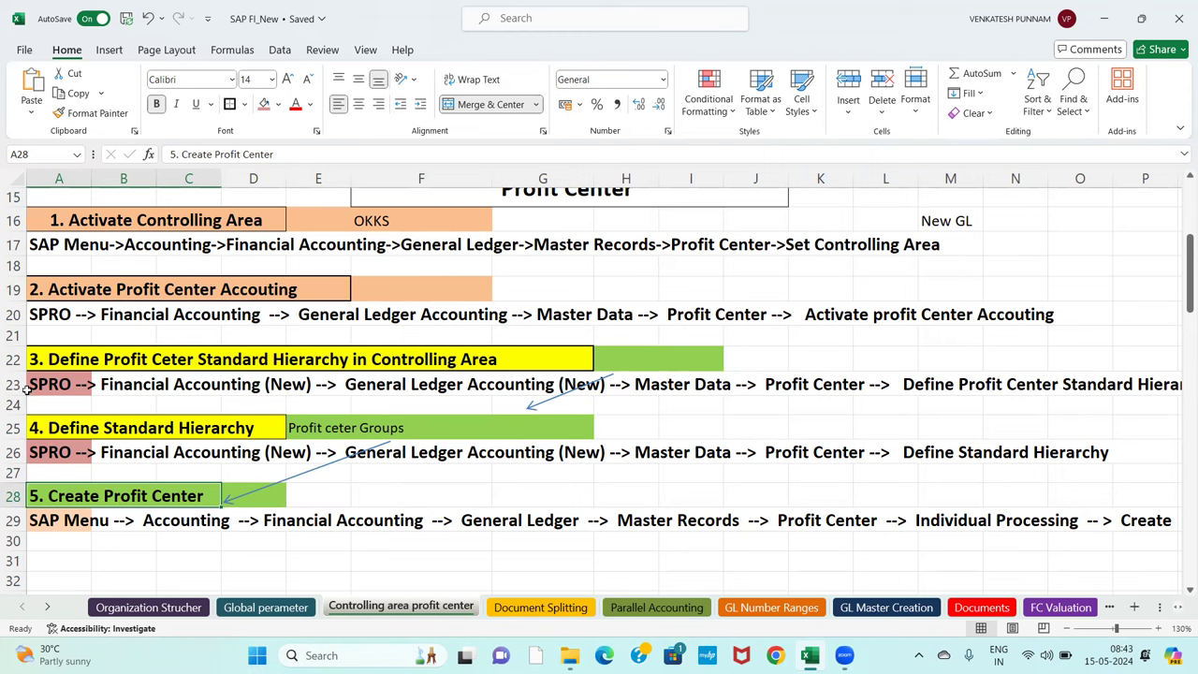
click(79, 367)
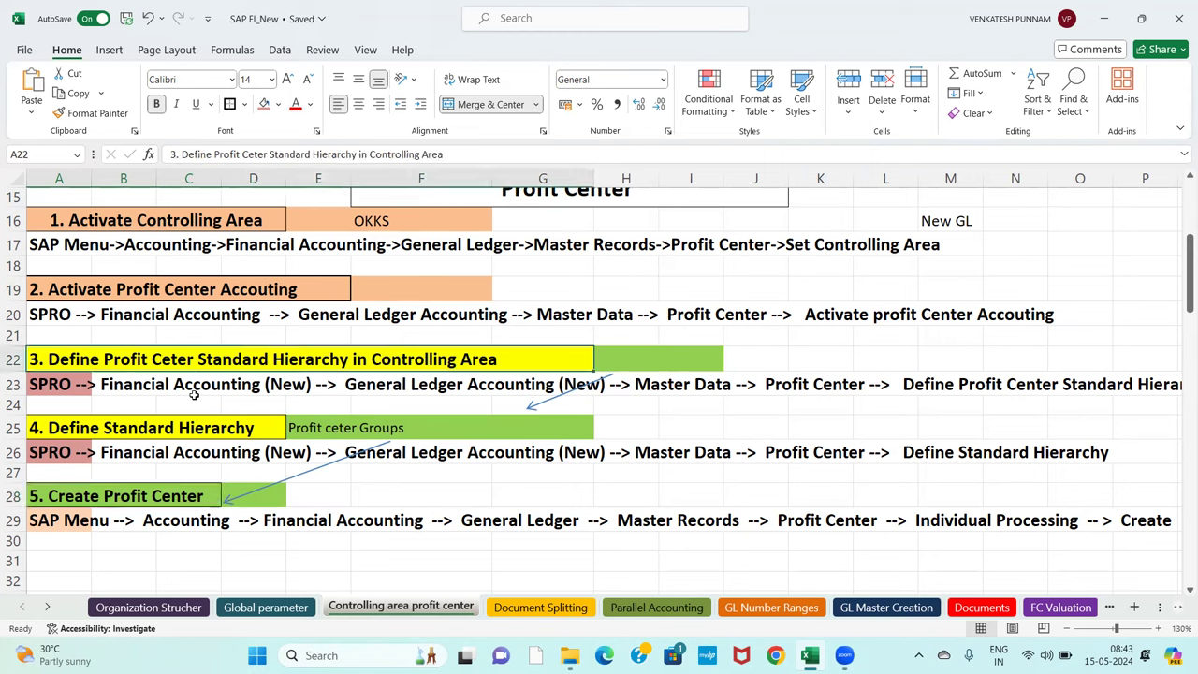
- Open a Remote Desktop connection with mstsc, enter the account password and accept the certificate to connect to the server
key(super+r)
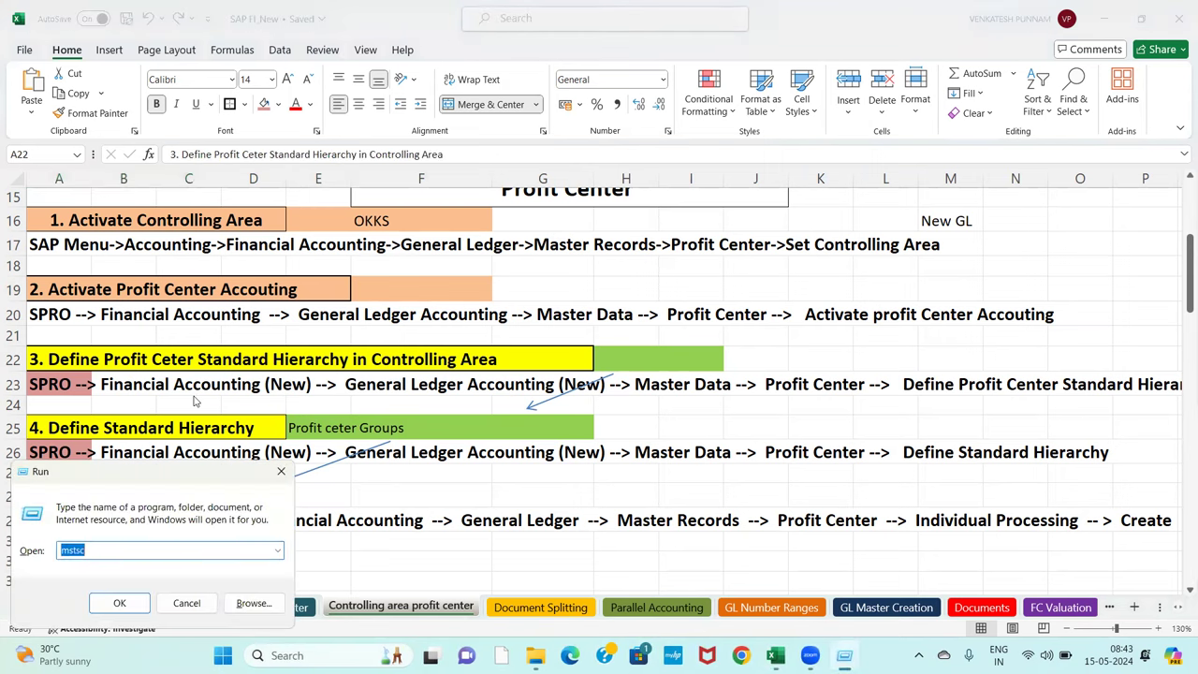
key(Return)
key(Return)
text(******)
key(Return)
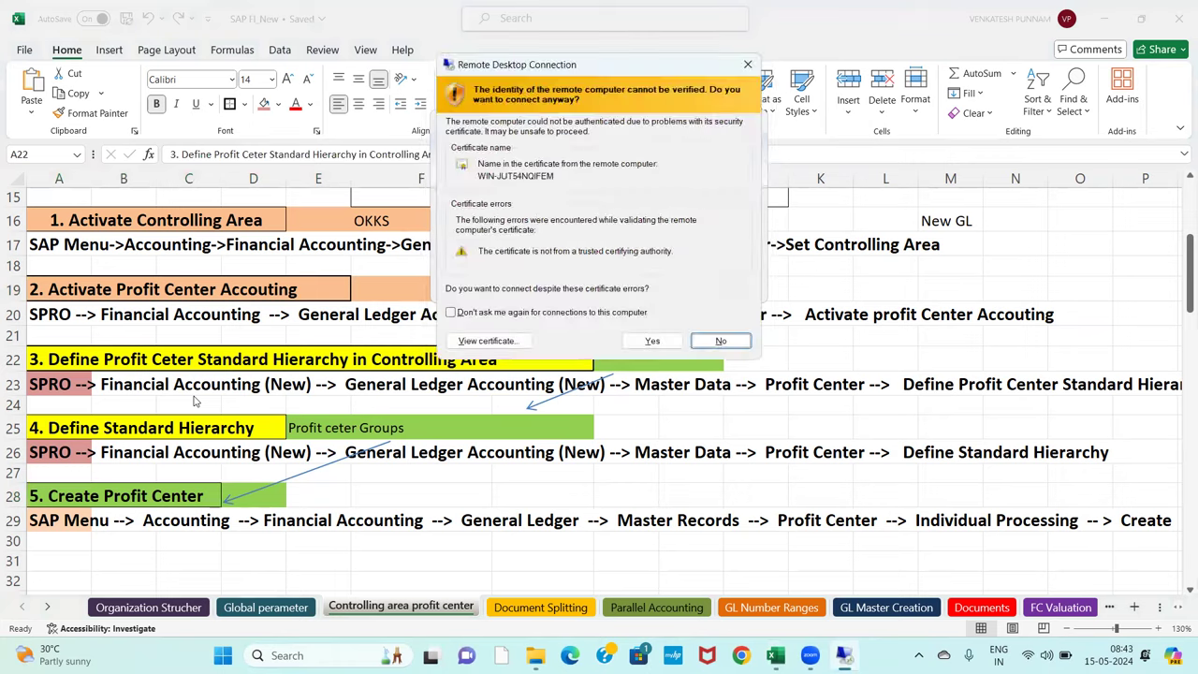
key(y)
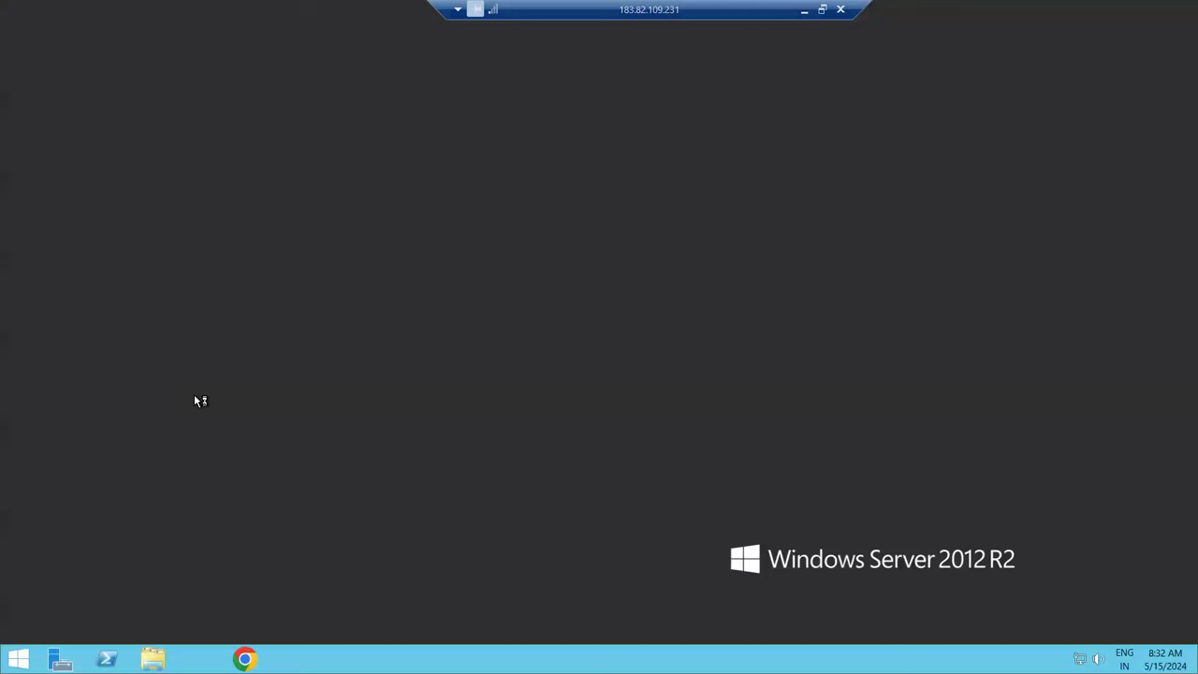
- Start SAP Logon on the remote desktop, open the S4HANA system and log on to client 220 with the user name and password
click(49, 344)
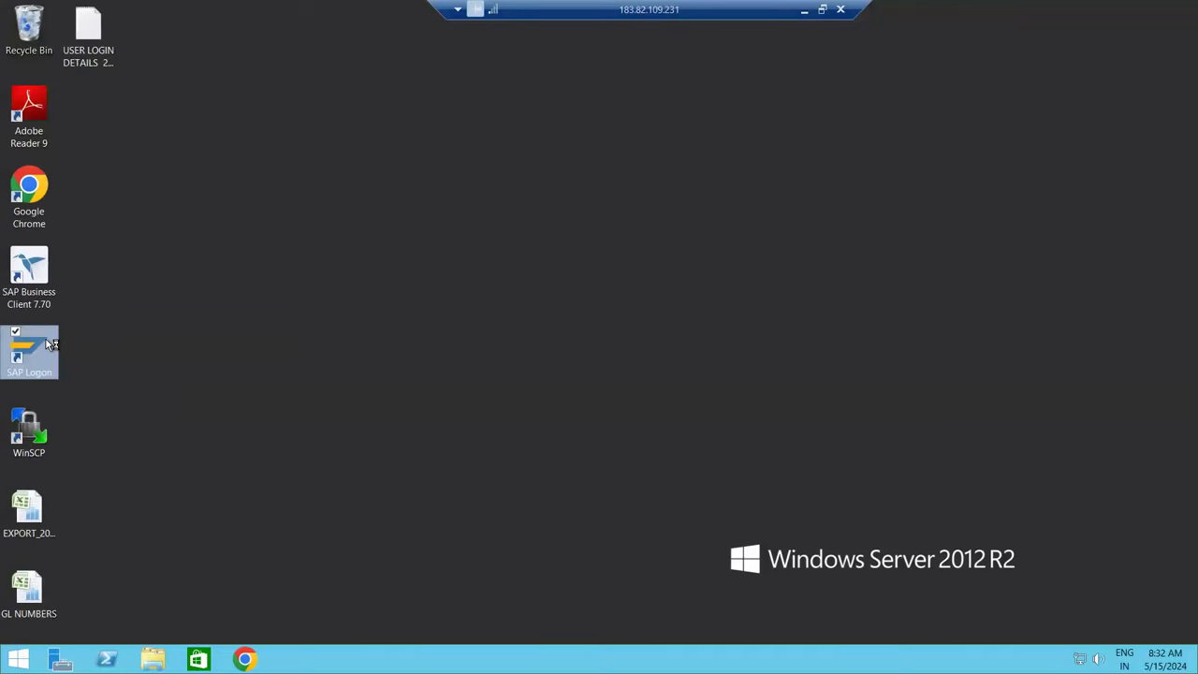
double_click(50, 345)
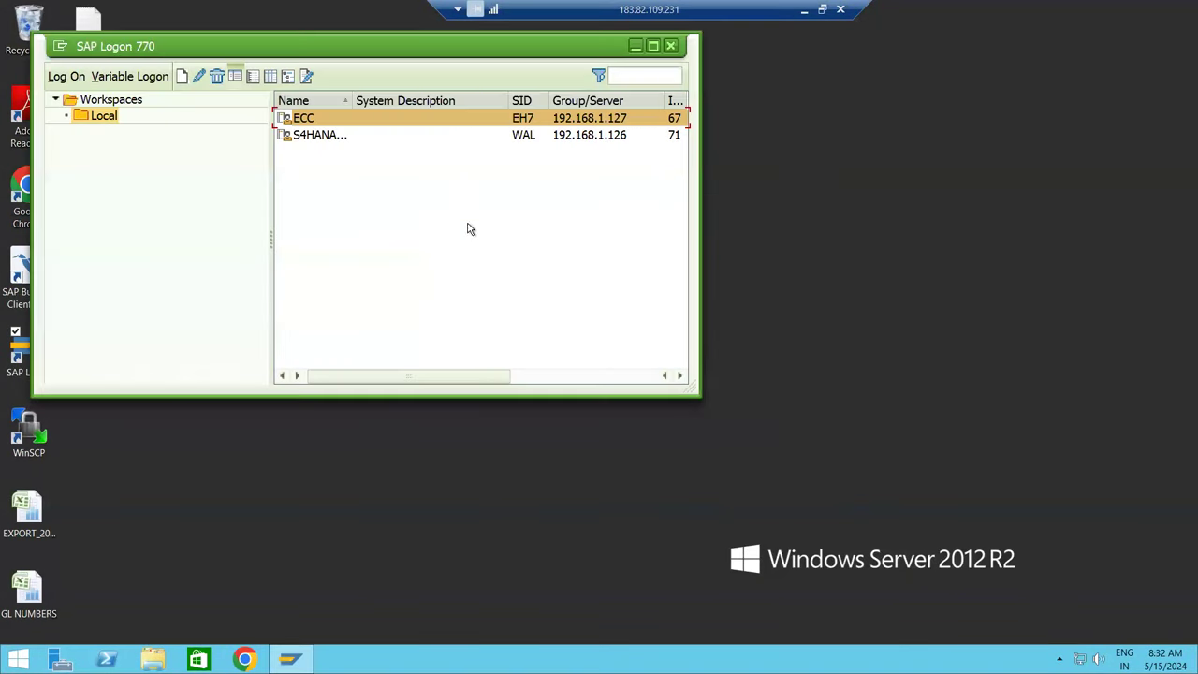
click(354, 136)
double_click(353, 137)
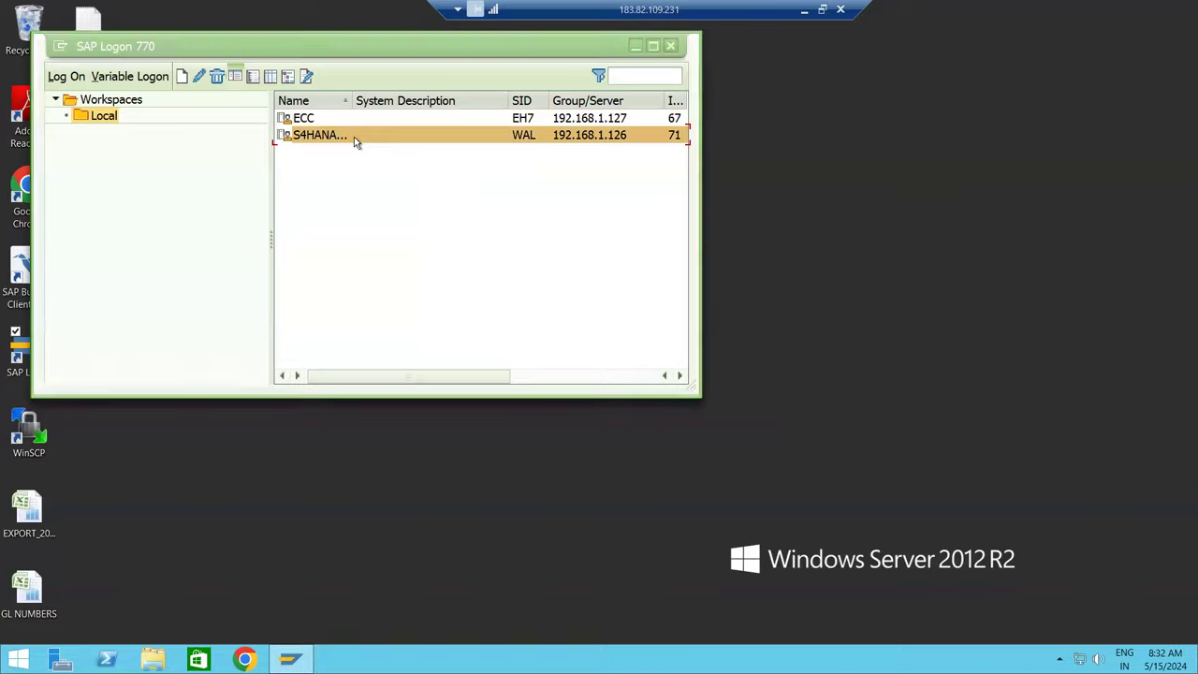
click(197, 191)
click(200, 213)
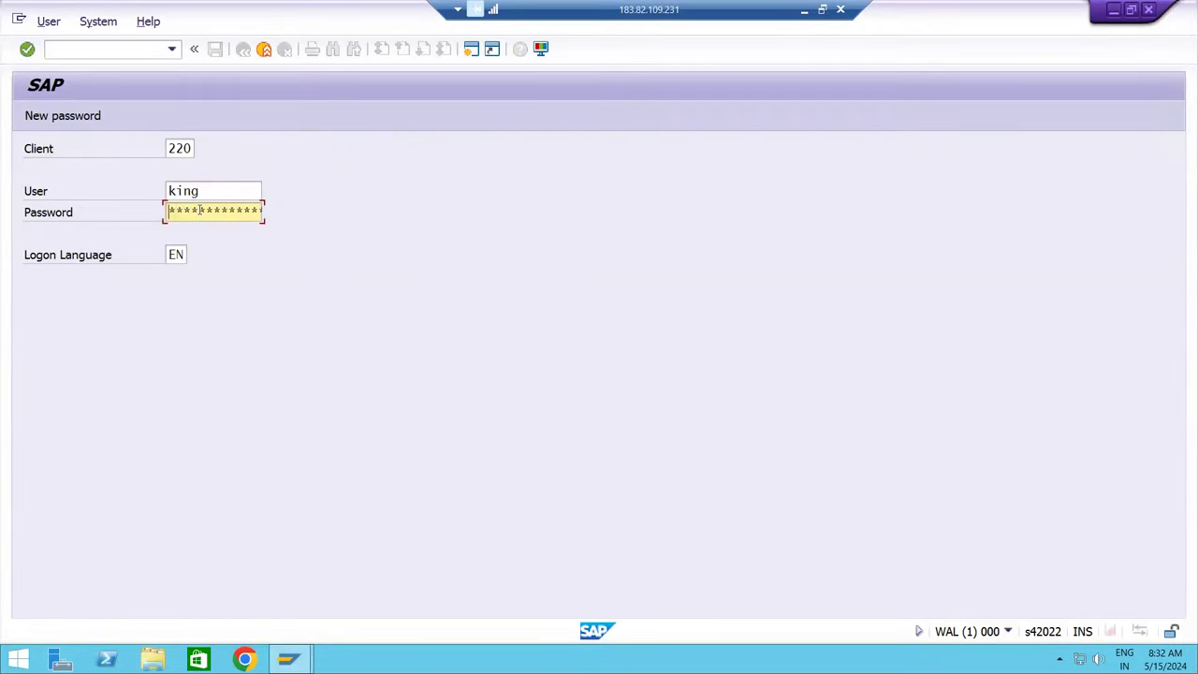
key(Return)
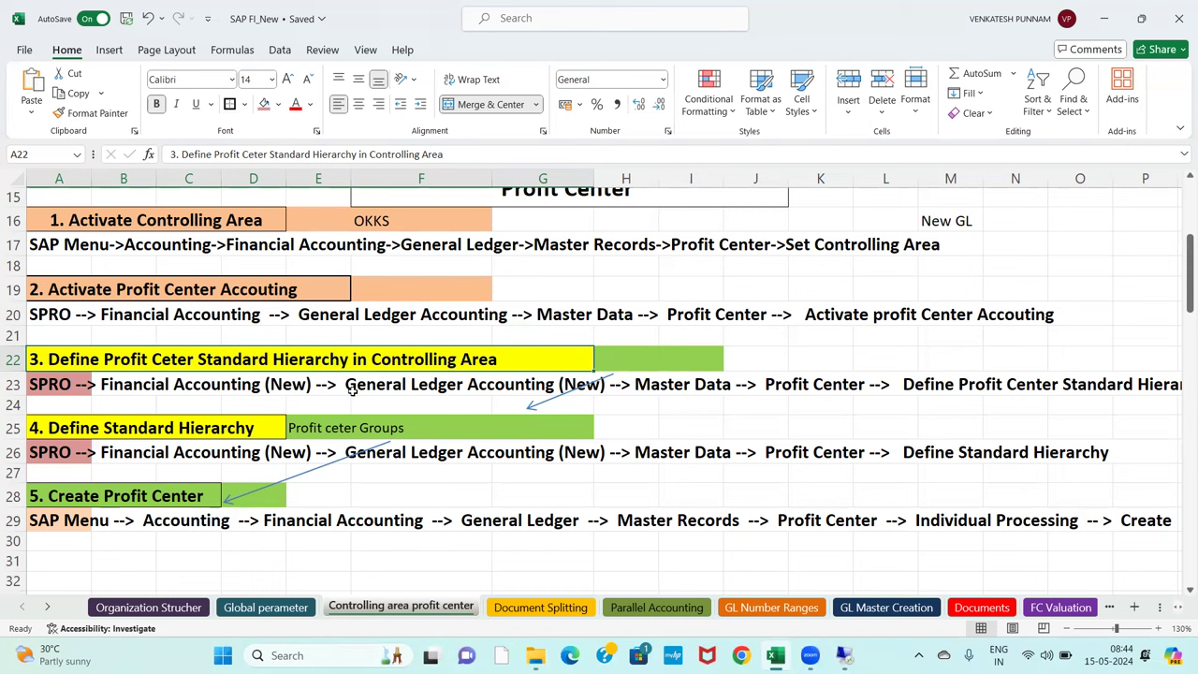
- In the Excel notes, trace the SPRO path in row 23 for defining the profit center standard hierarchy in the controlling area
click(52, 407)
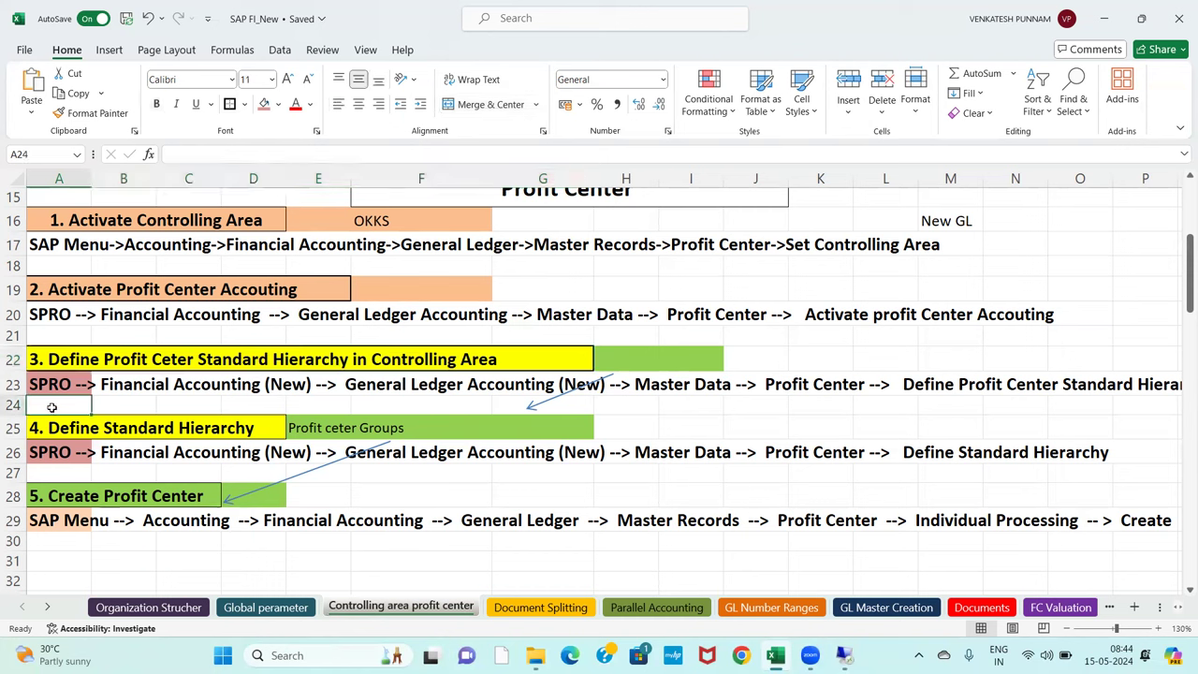
click(190, 406)
click(424, 404)
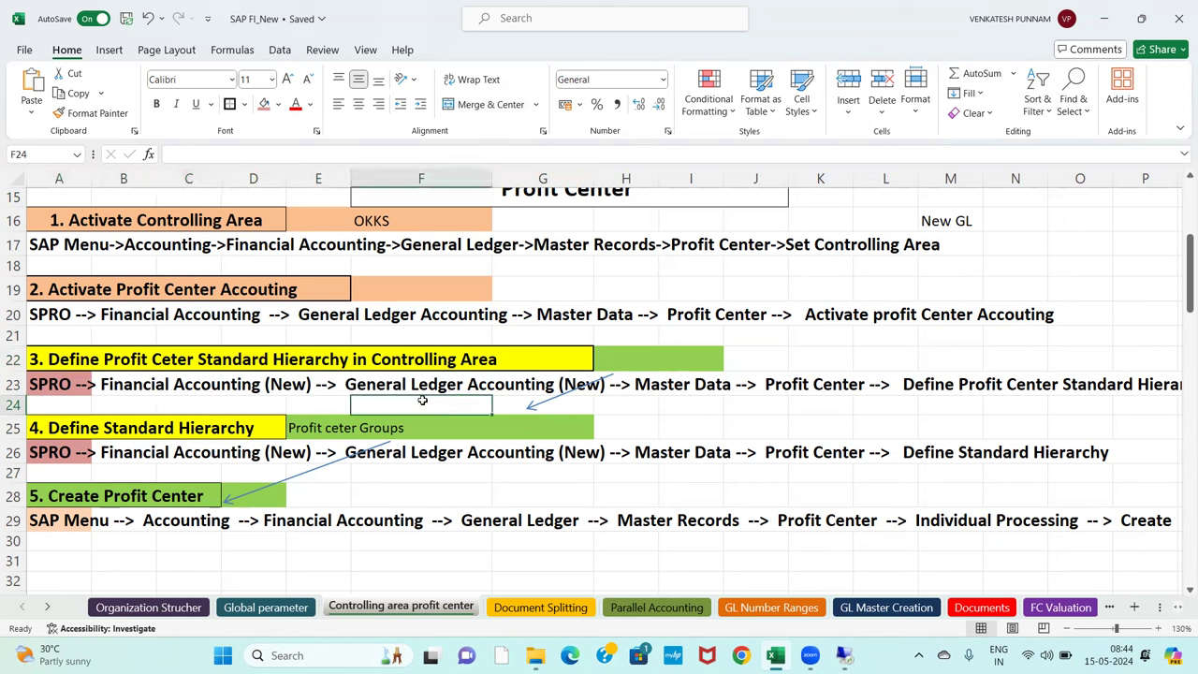
click(636, 409)
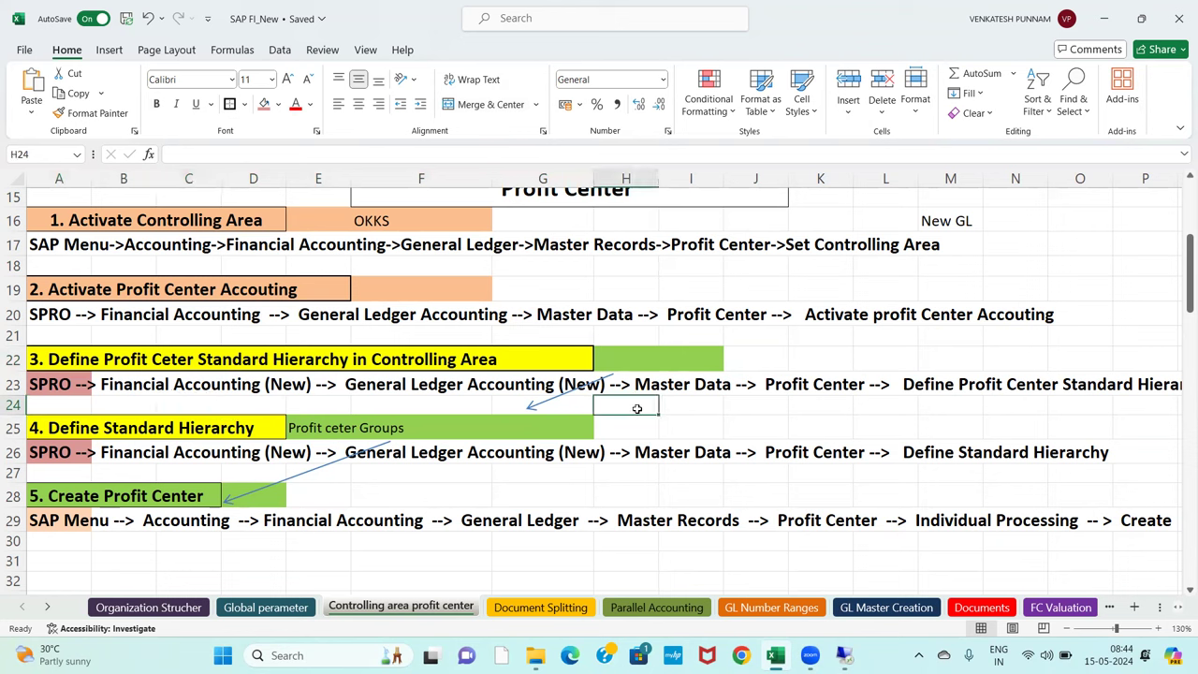
click(838, 421)
click(949, 404)
- Switch to the remote SAP session, run transaction SPRO and display the SAP Reference IMG
click(843, 655)
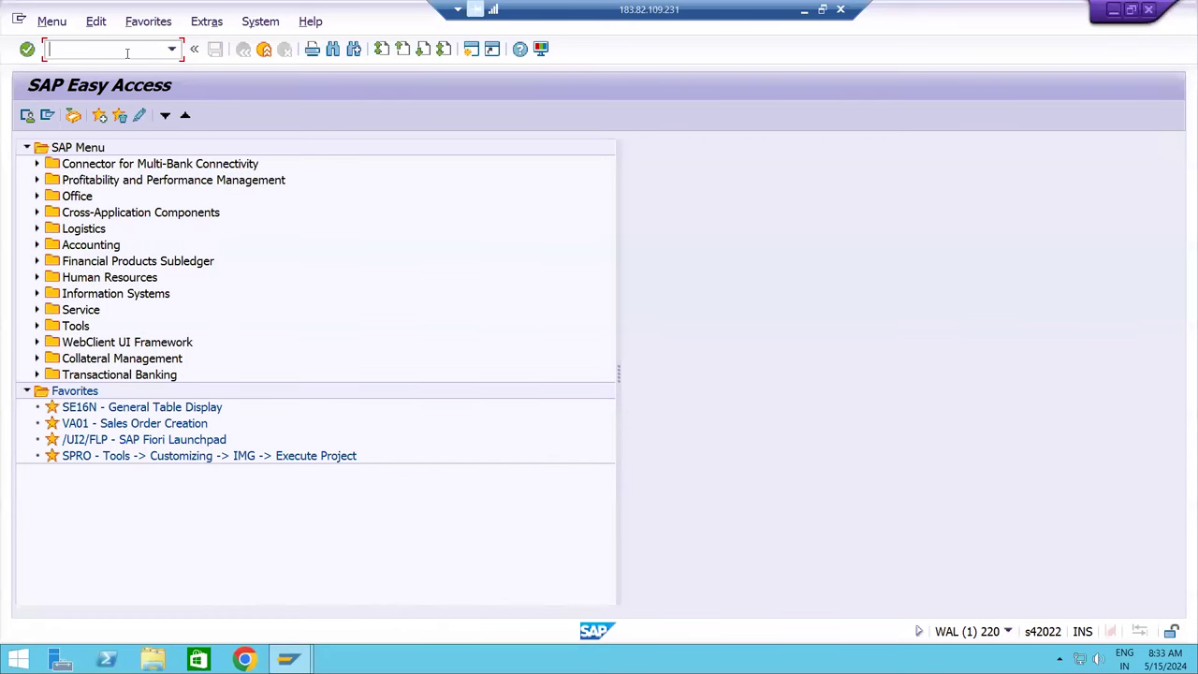
text(SPRO)
key(Return)
click(124, 114)
- Expand Financial Accounting, General Ledger Accounting, Master Data and Profit Center in the SAP Customizing Implementation Guide
click(129, 219)
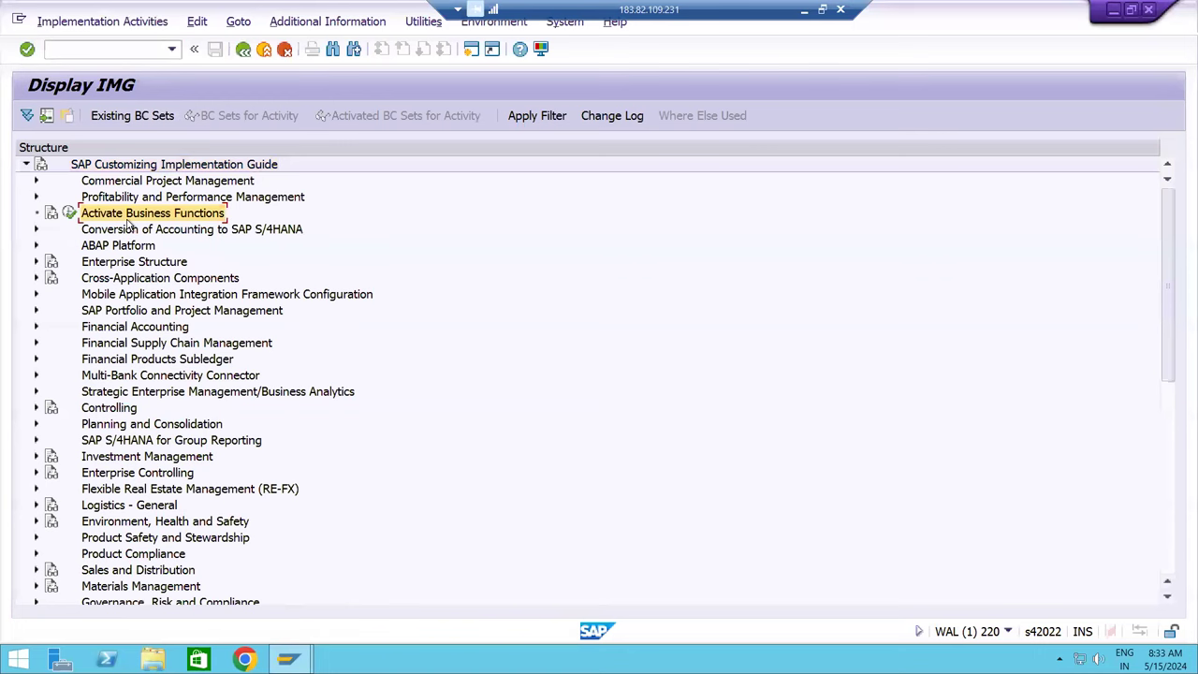
key(Down)
key(Down)
key(Down)
key(Down)
key(Down)
key(Down)
key(Down)
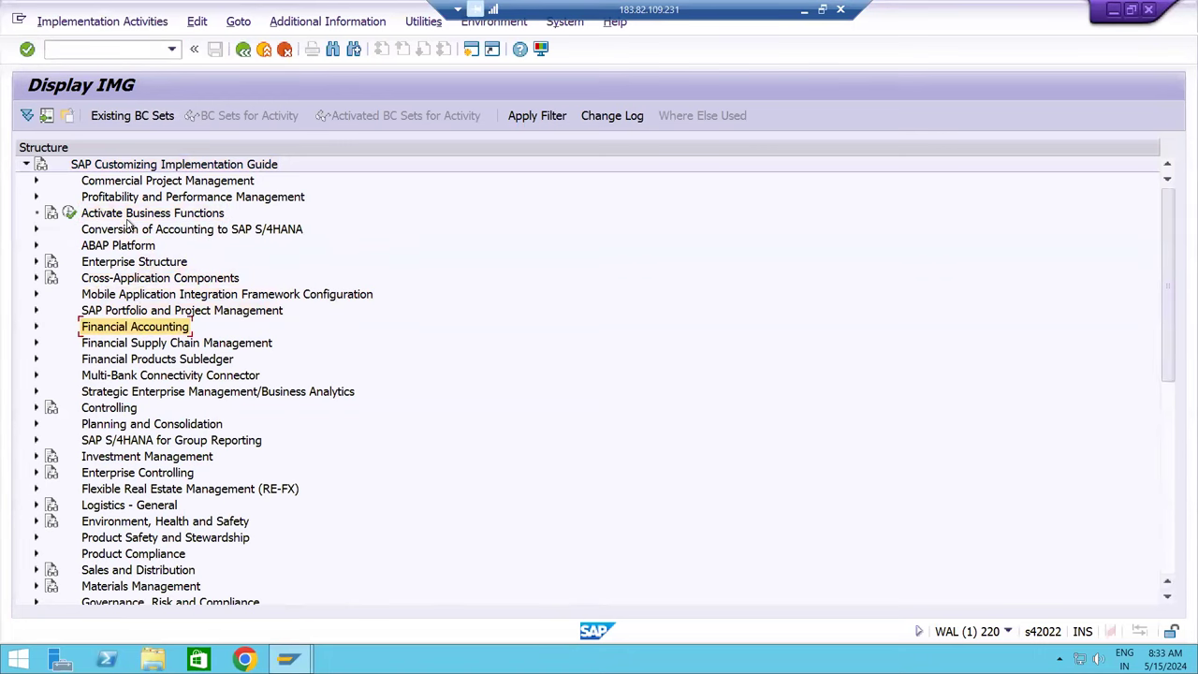
key(Right)
key(Down)
key(Down)
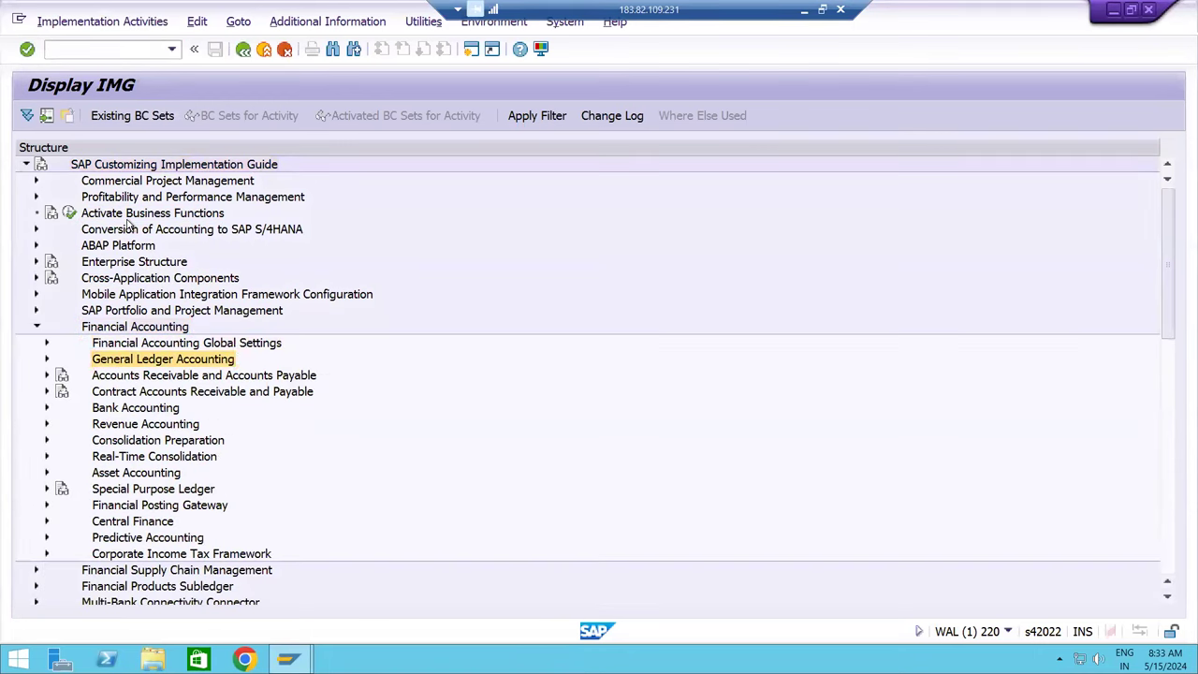
key(Right)
key(Down)
key(Down)
key(Up)
key(Right)
key(Down)
key(Down)
key(Right)
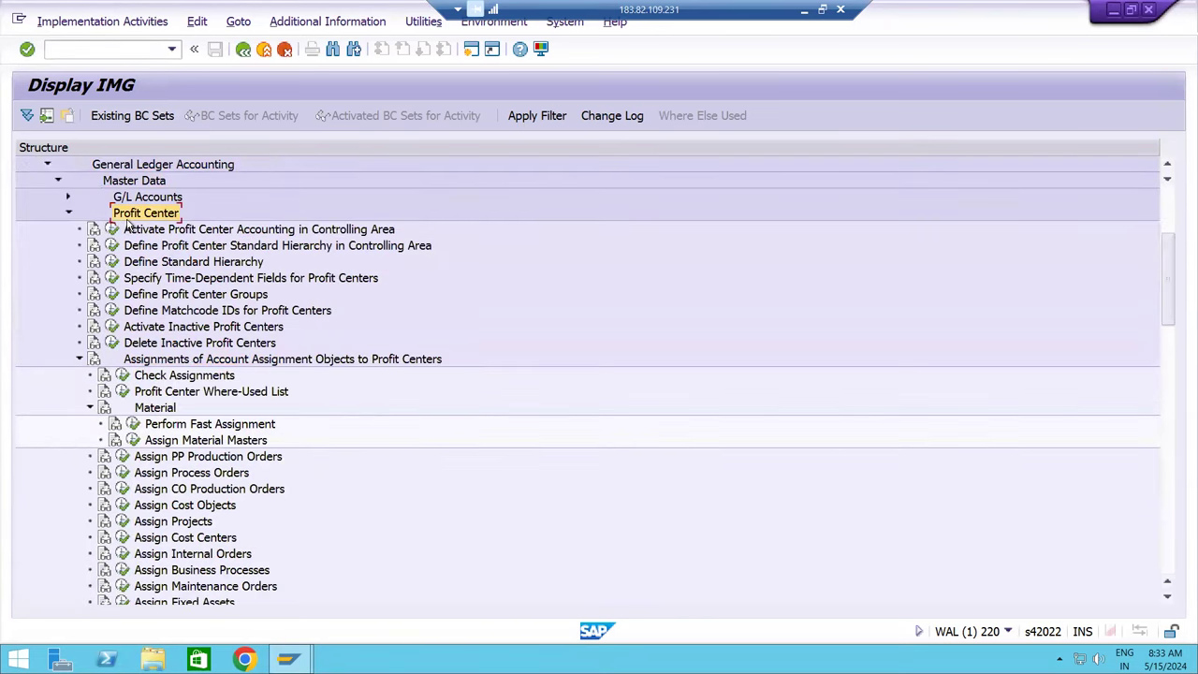
- Collapse Assignments of Account Assignment Objects to Profit Centers and select the activity Activate Profit Center Accounting in Controlling Area
click(78, 358)
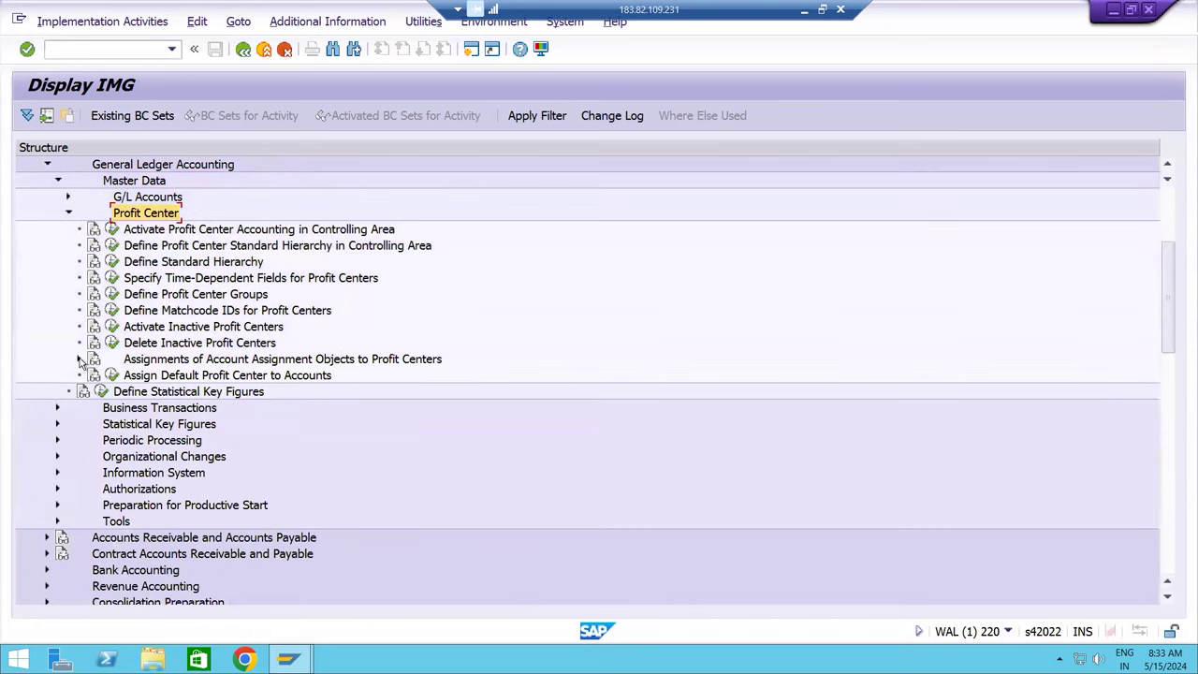
scroll(217, 391, up, 1)
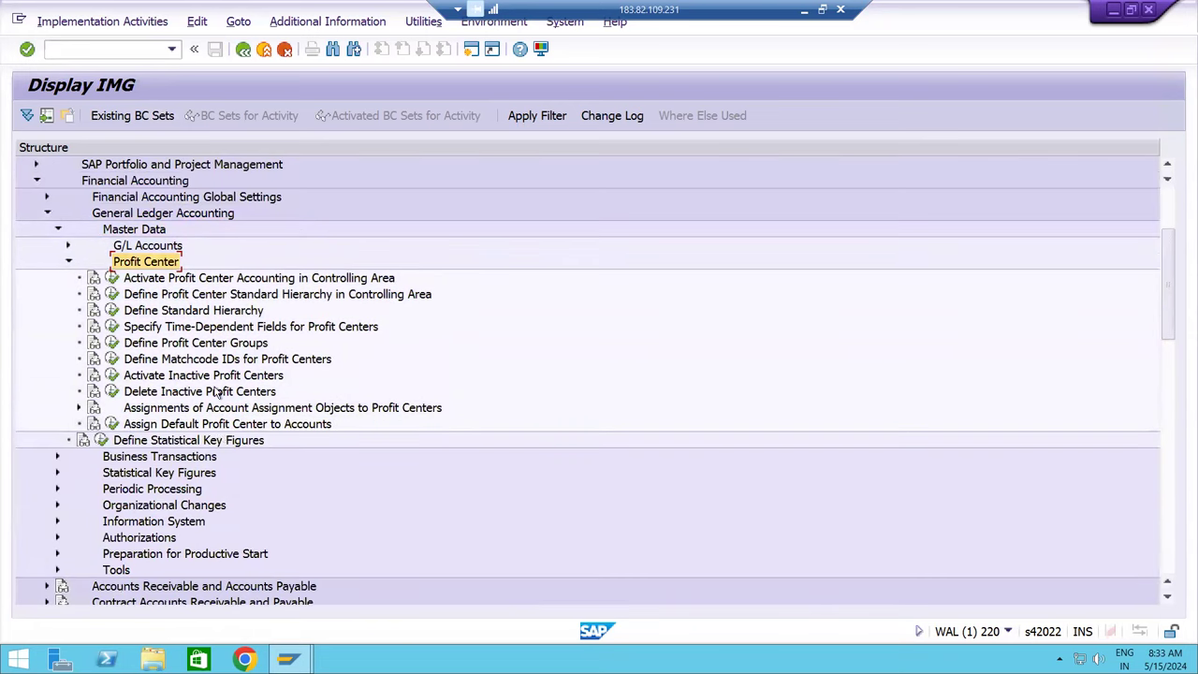
click(173, 279)
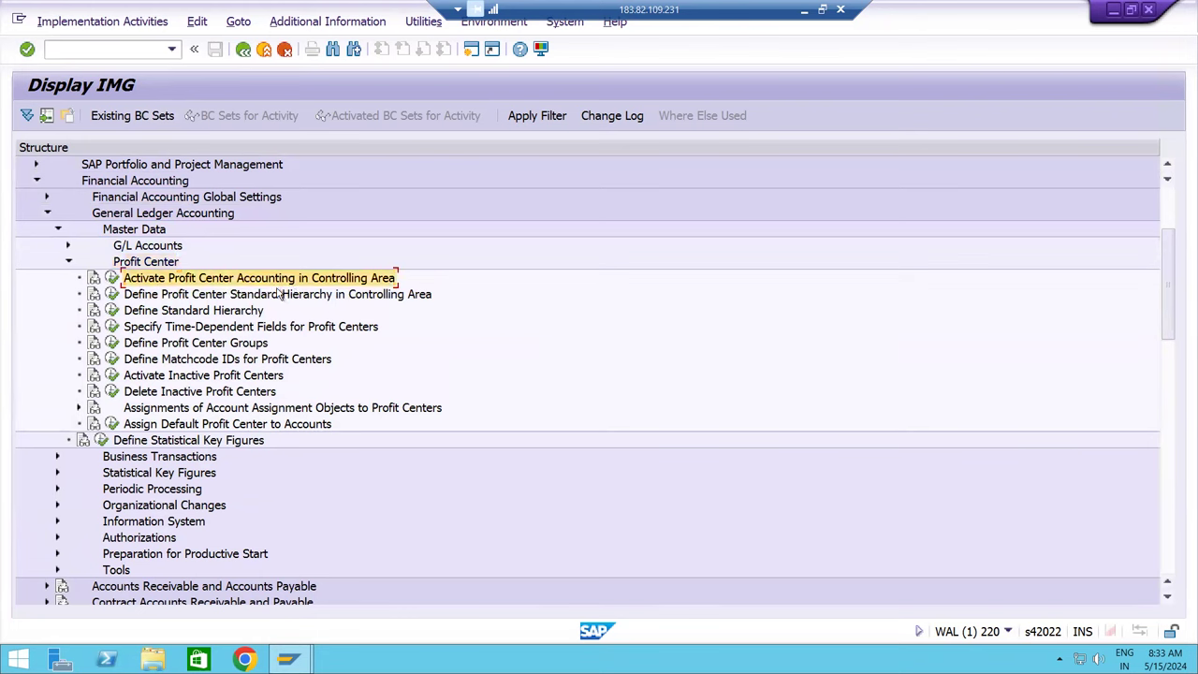
click(171, 295)
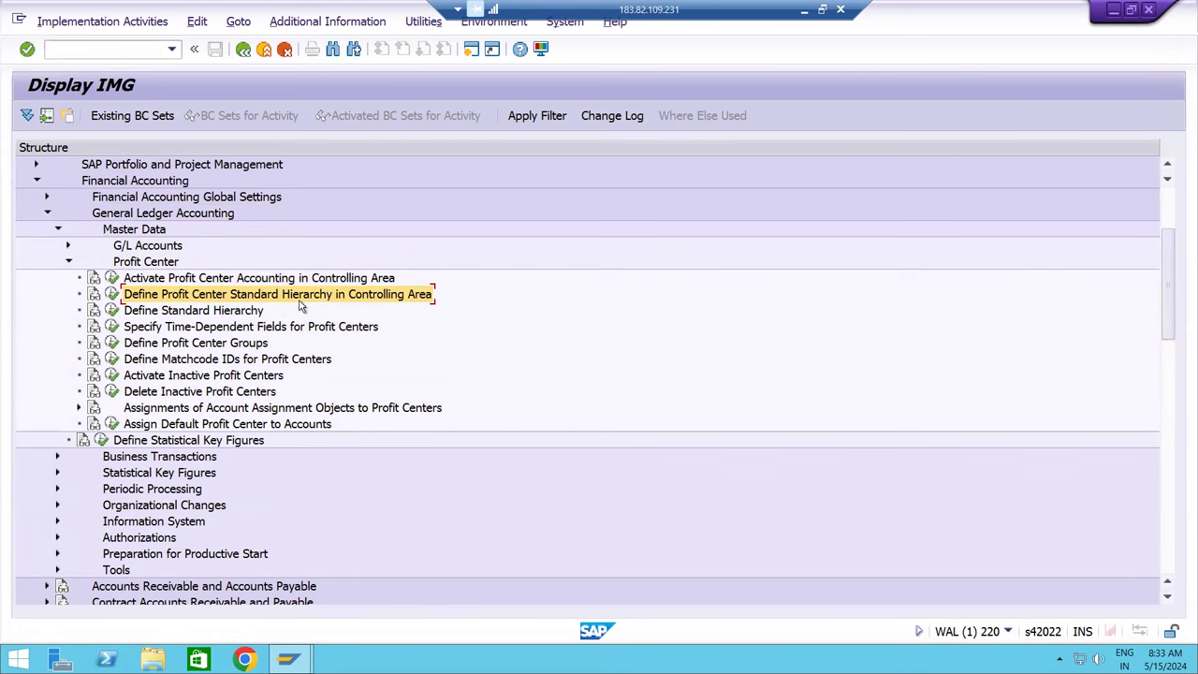
click(193, 314)
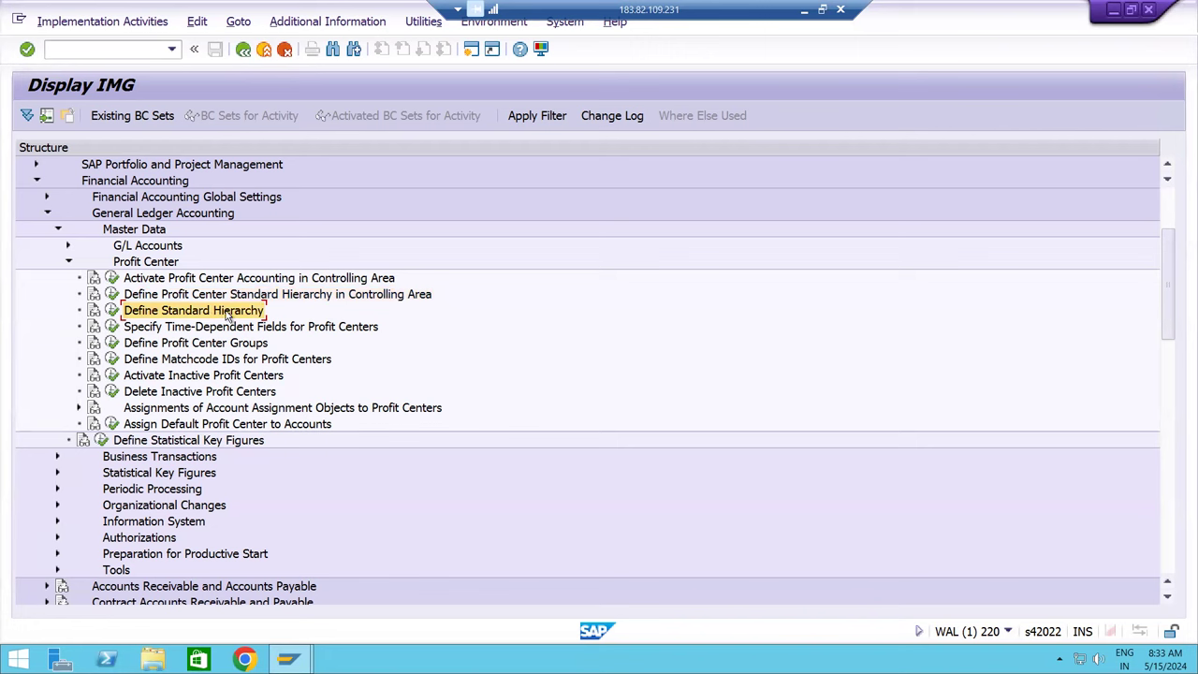
click(180, 296)
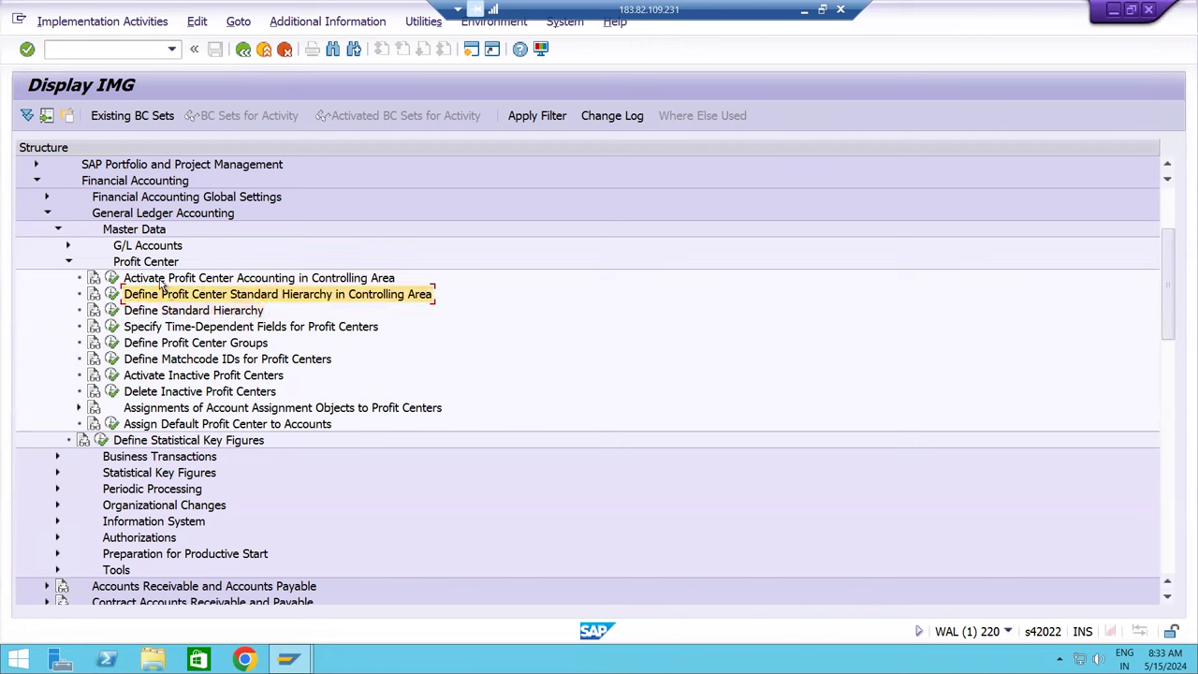
- Check the profit center accounting activation for controlling area RMCA in Activate Profit Center Accounting in Controlling Area, and return to the IMG
click(159, 281)
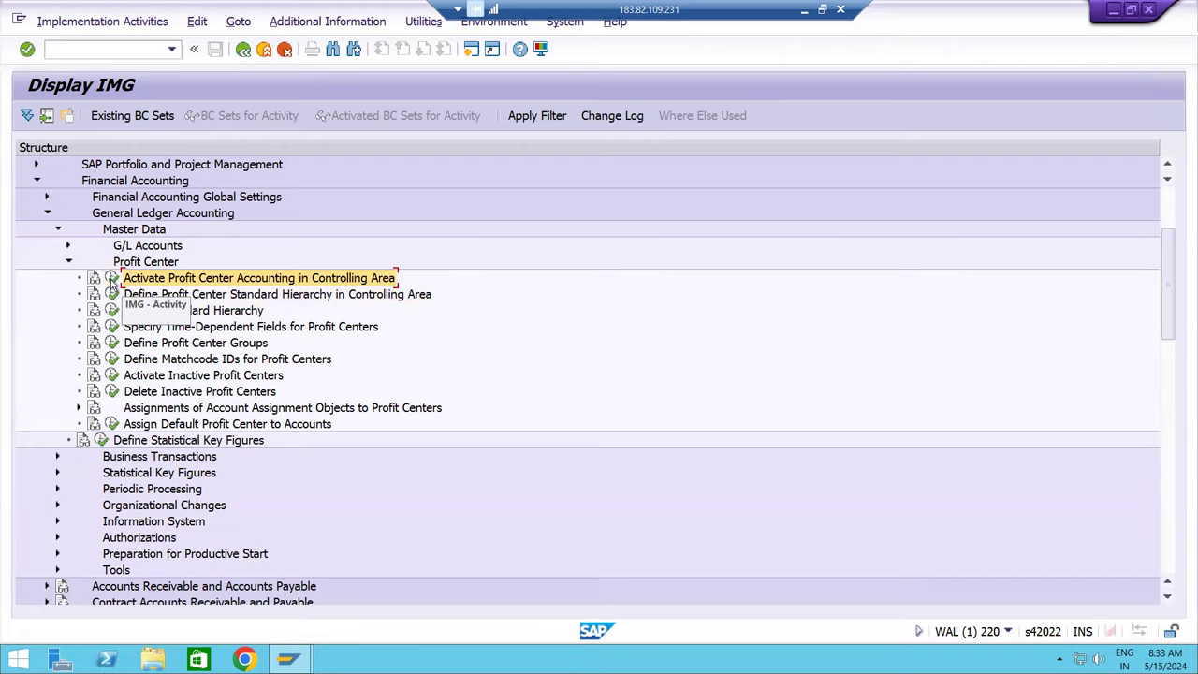
click(111, 278)
click(226, 597)
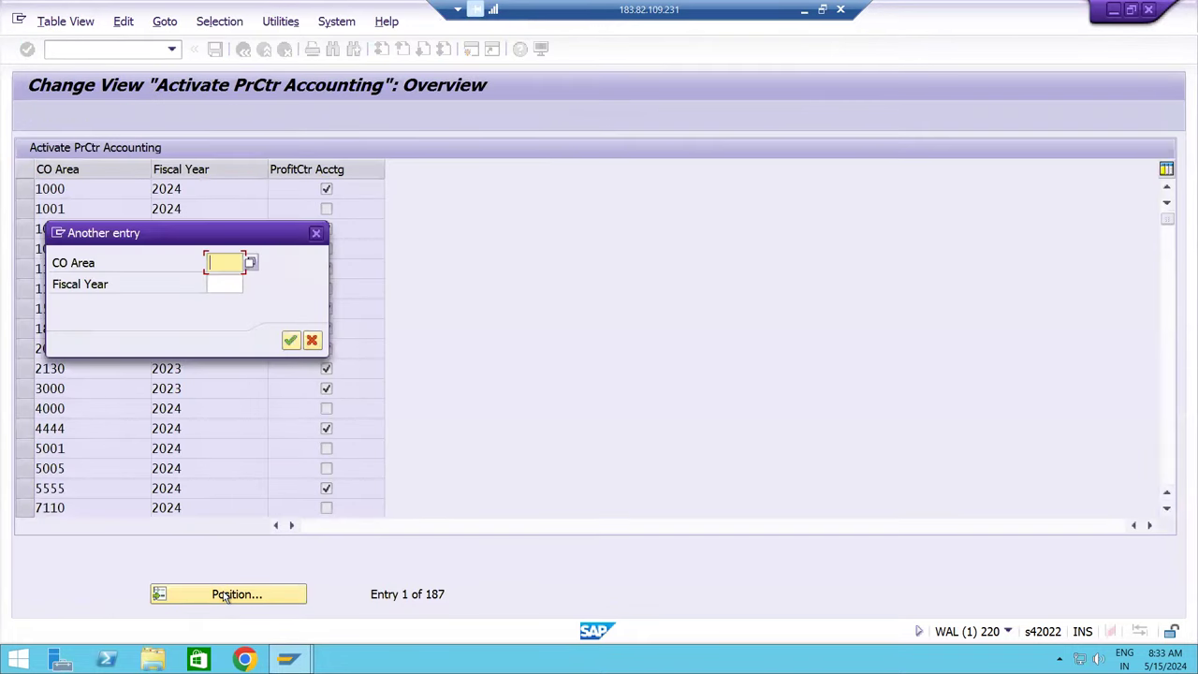
text(RMCA)
key(Return)
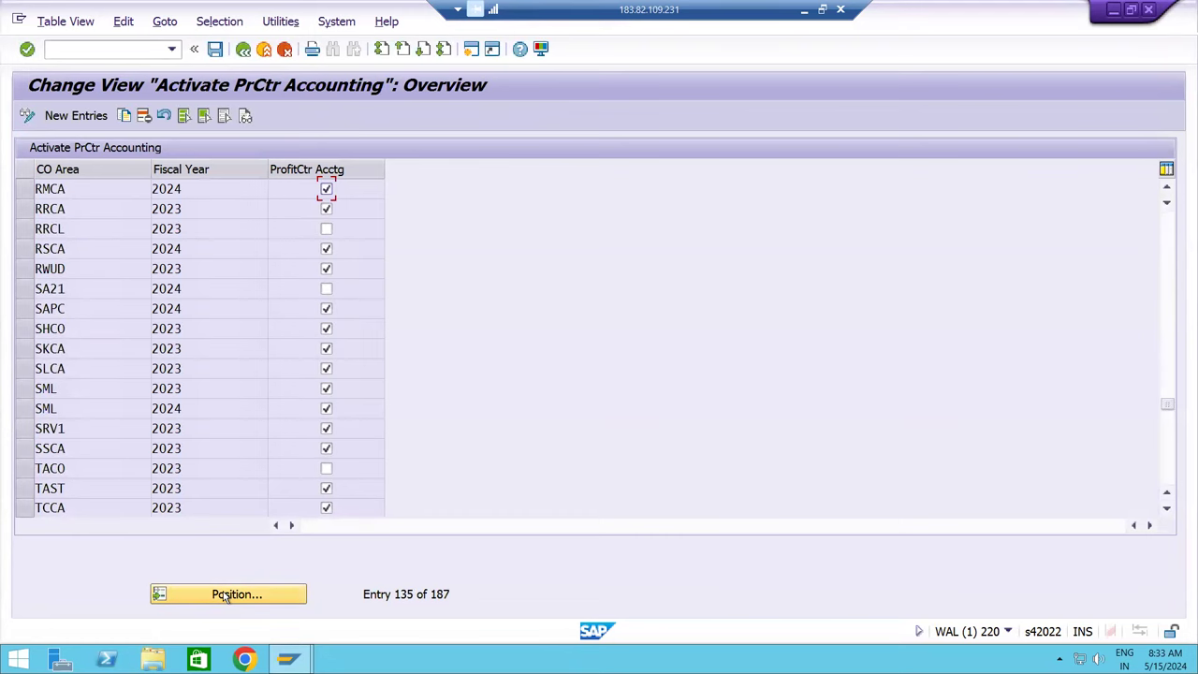
click(24, 188)
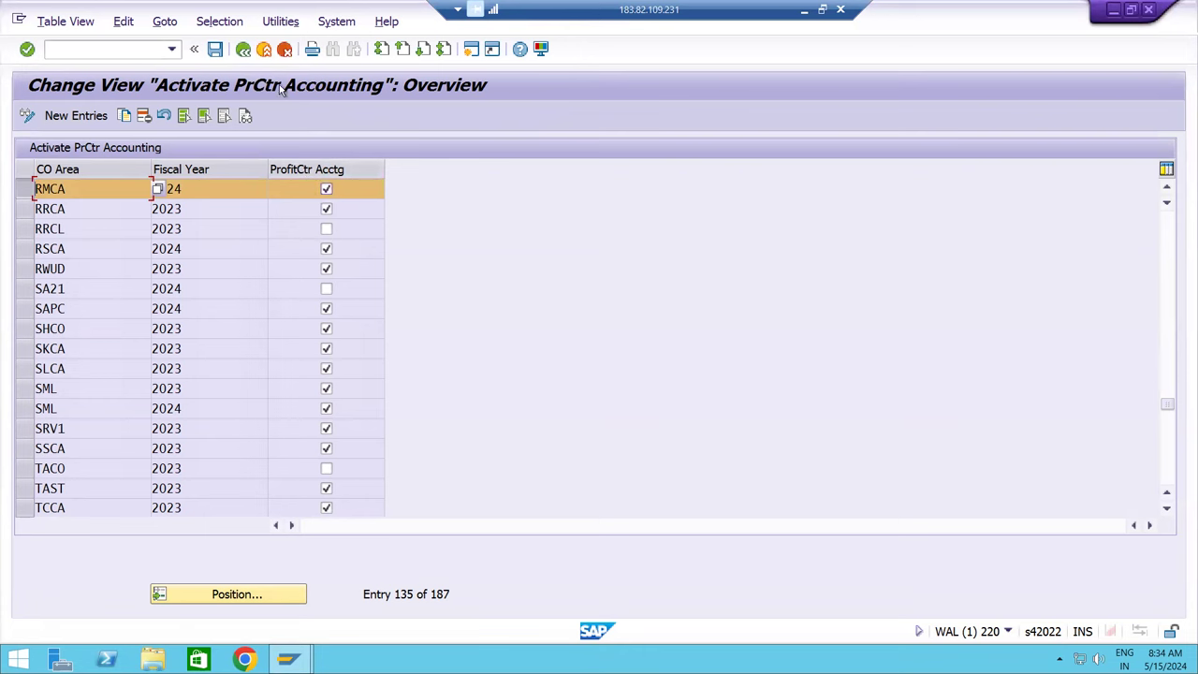
click(242, 48)
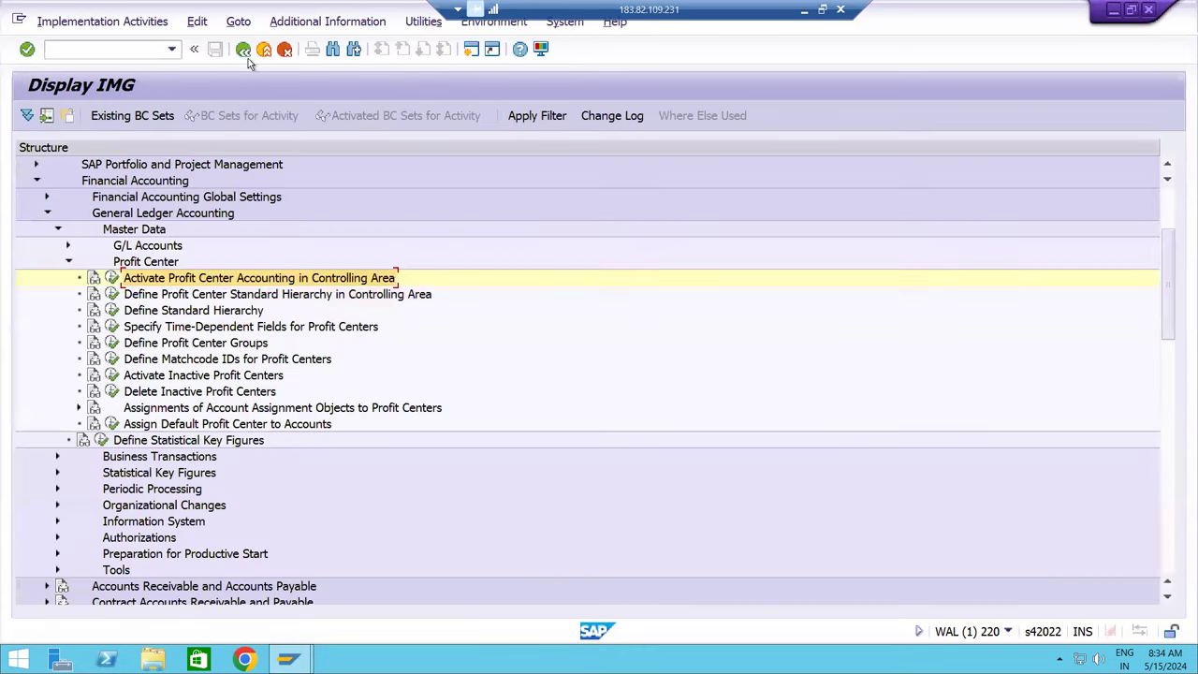
- Open the activity Define Profit Center Standard Hierarchy in Controlling Area and position the list on controlling area RMCA
click(165, 295)
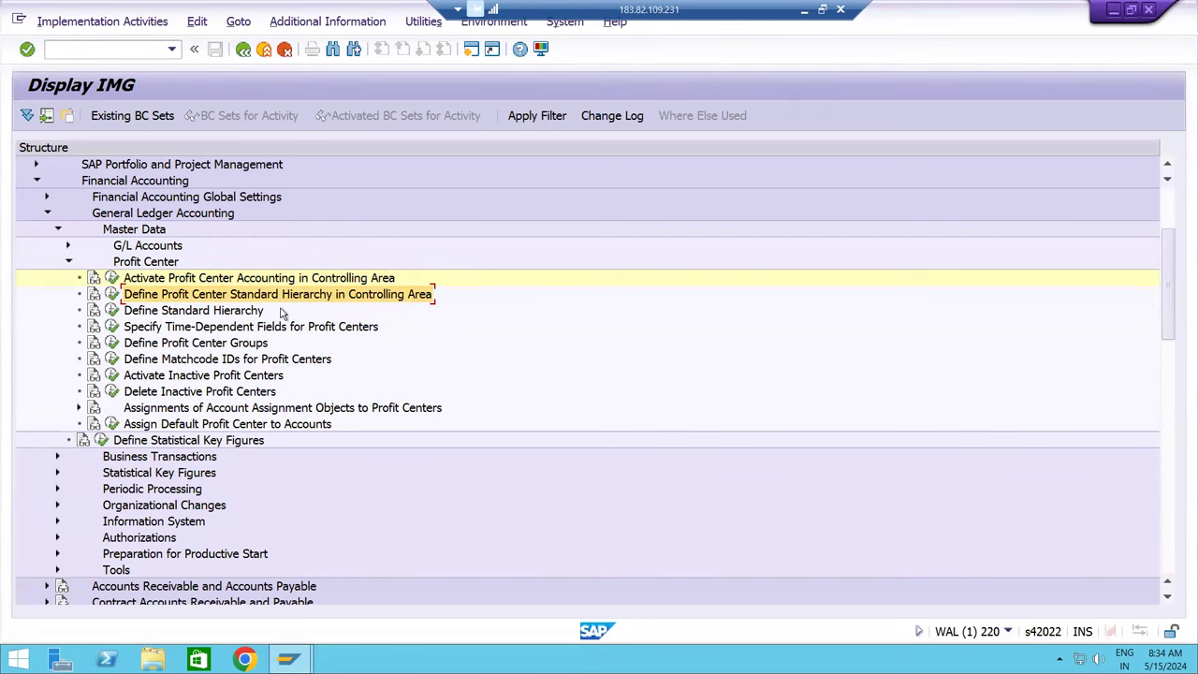
click(112, 294)
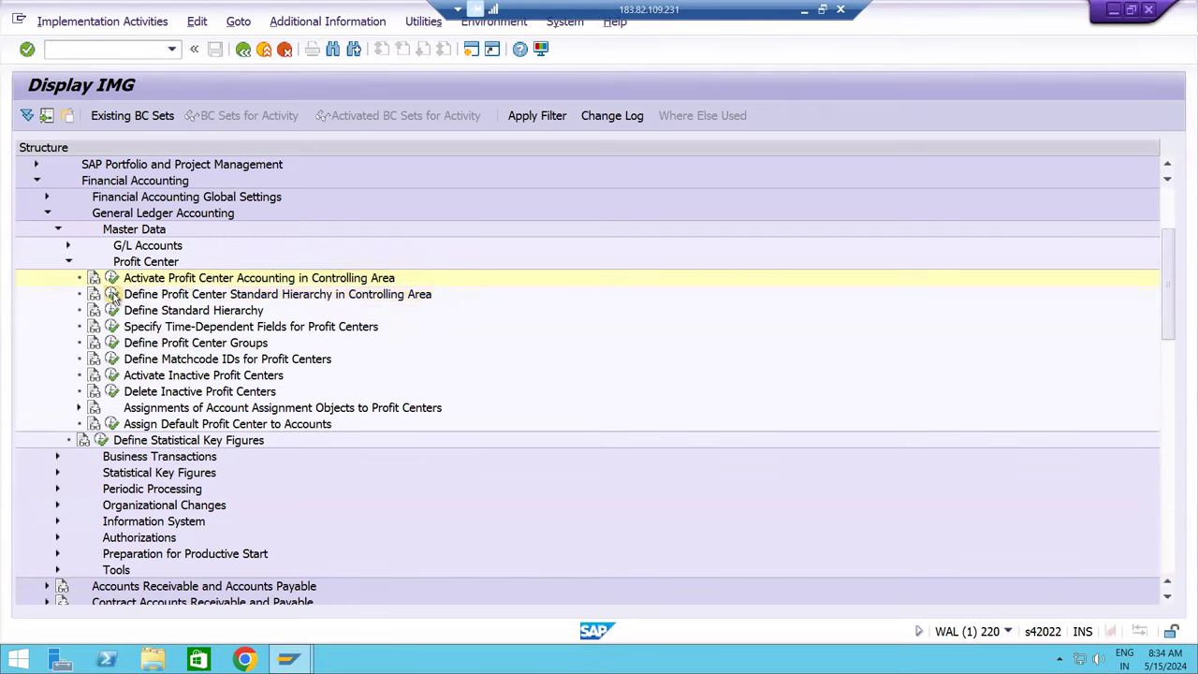
click(225, 600)
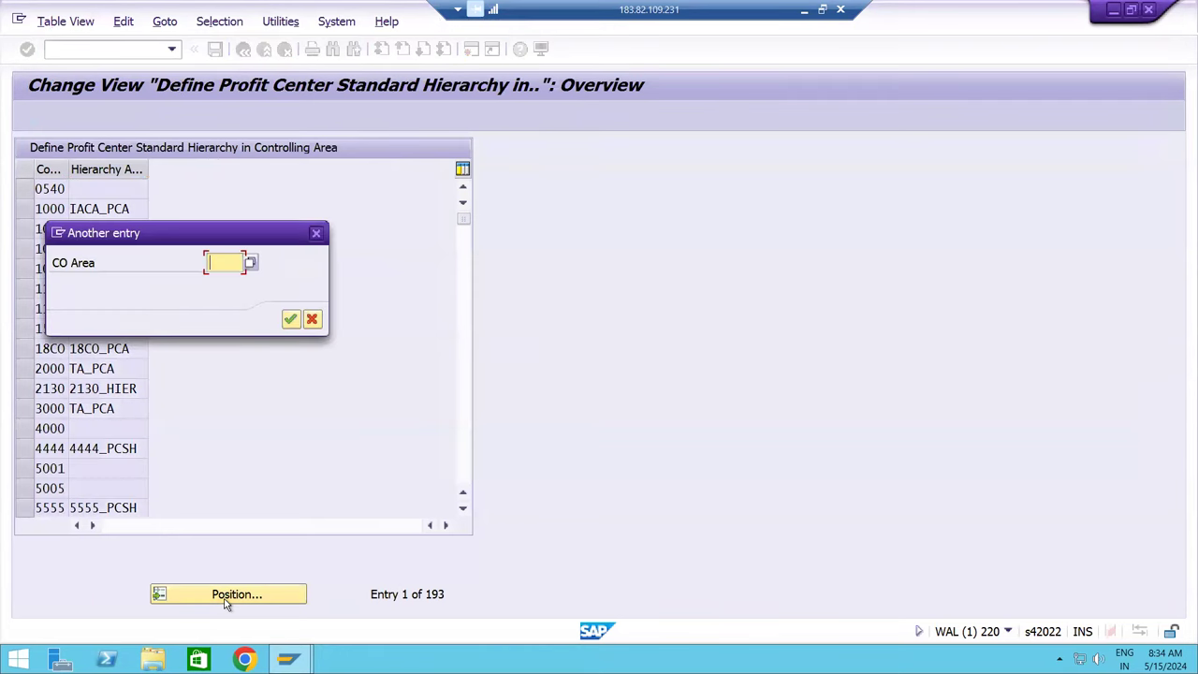
text(RMCA)
key(Return)
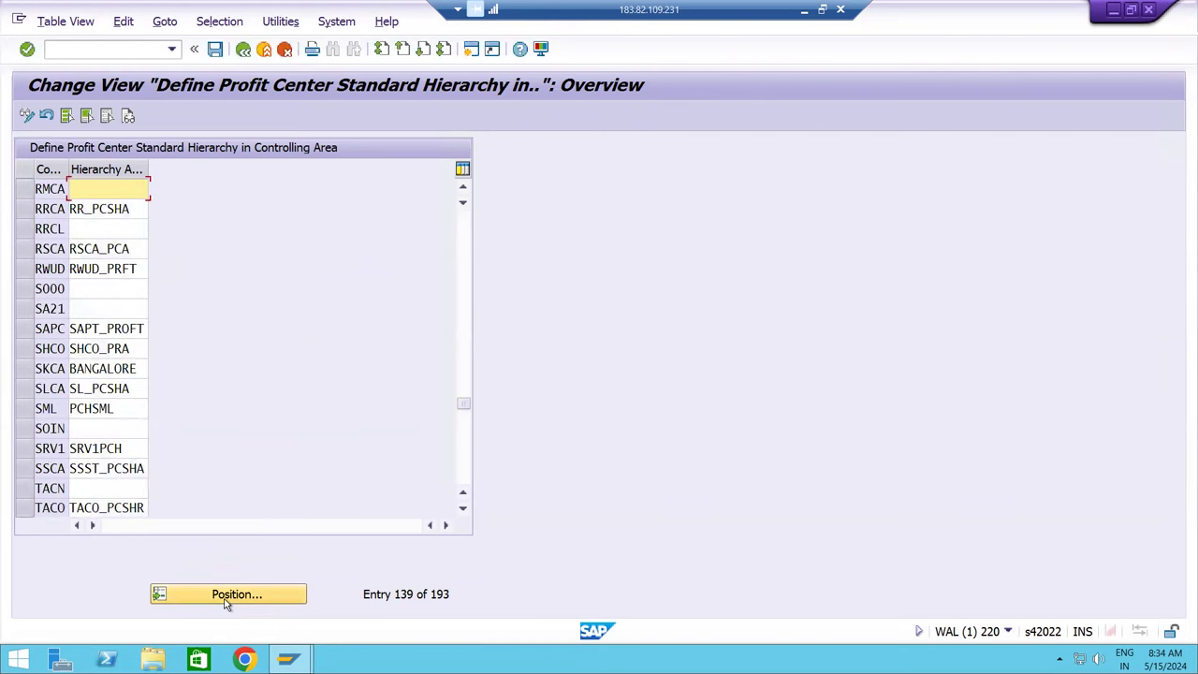
- Widen the Controlling Area and Hierarchy Area columns so that their full headings fit
drag(146, 169, 175, 233)
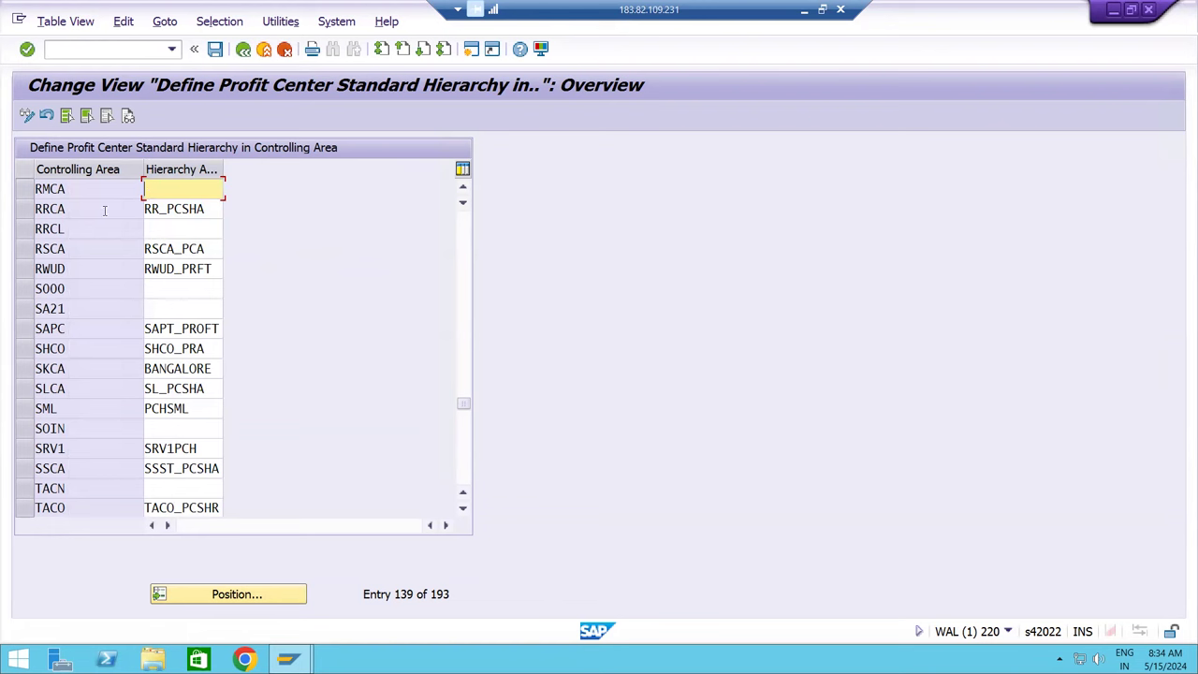
drag(67, 190, 19, 193)
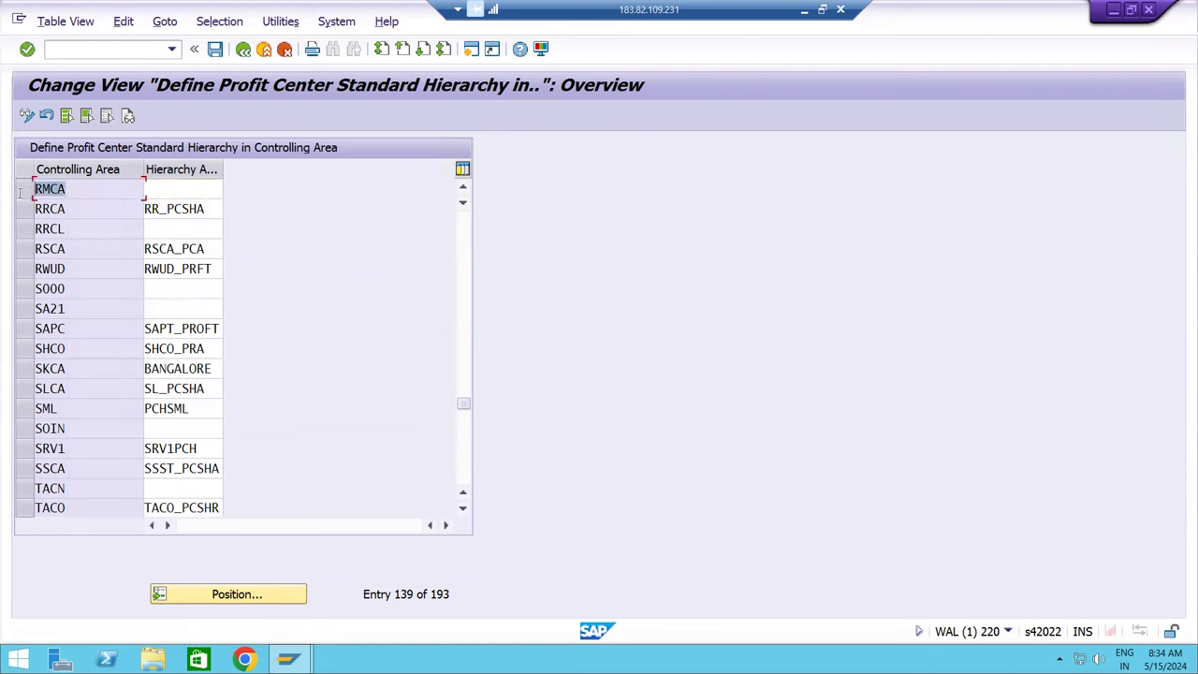
click(166, 189)
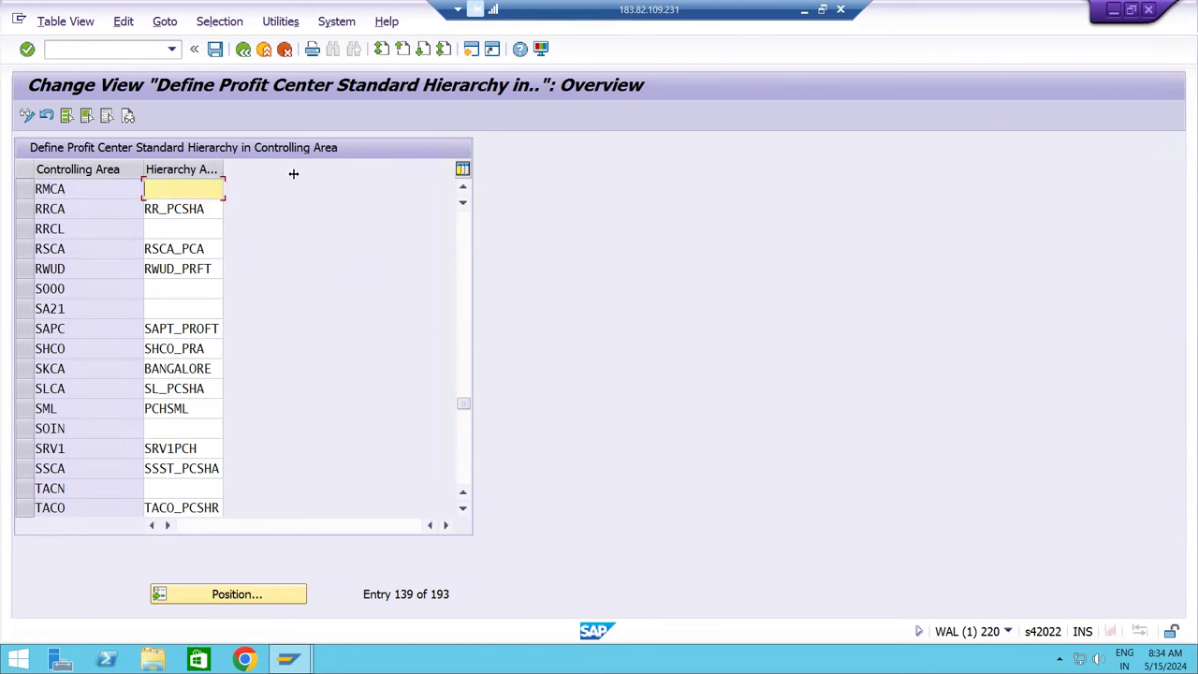
drag(293, 174, 292, 174)
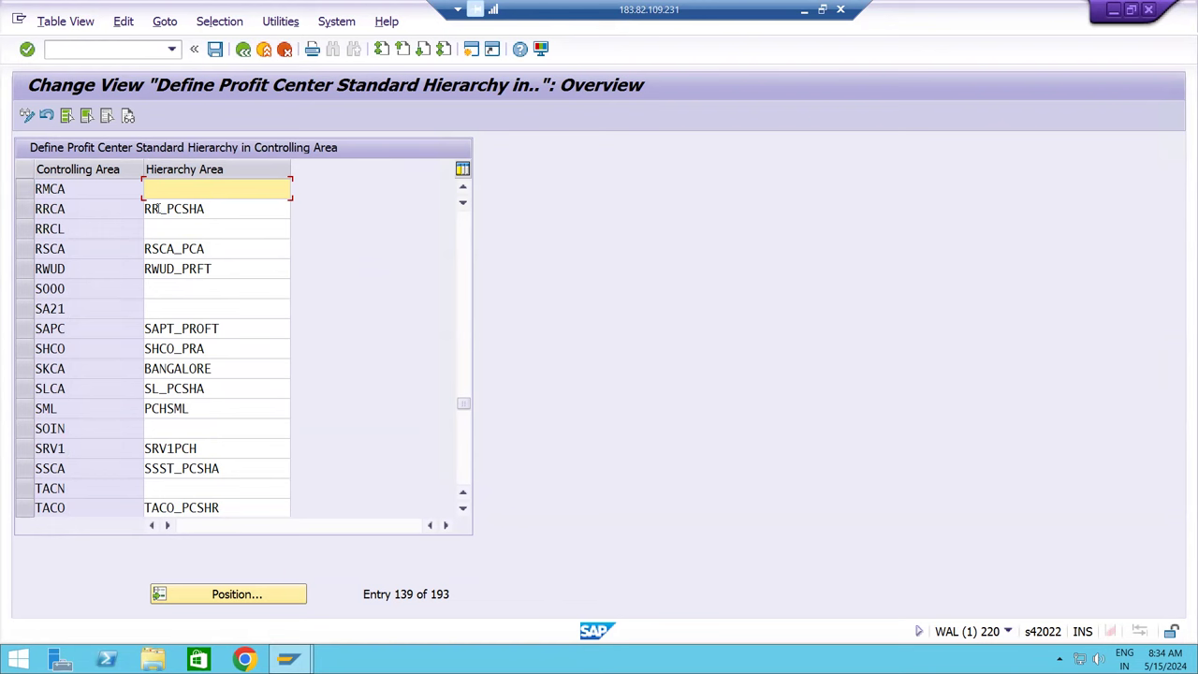
- Assign hierarchy area RM_PCHC to controlling area RMCA, save the entry and return to the IMG
text(RM_PCHC)
drag(201, 190, 132, 193)
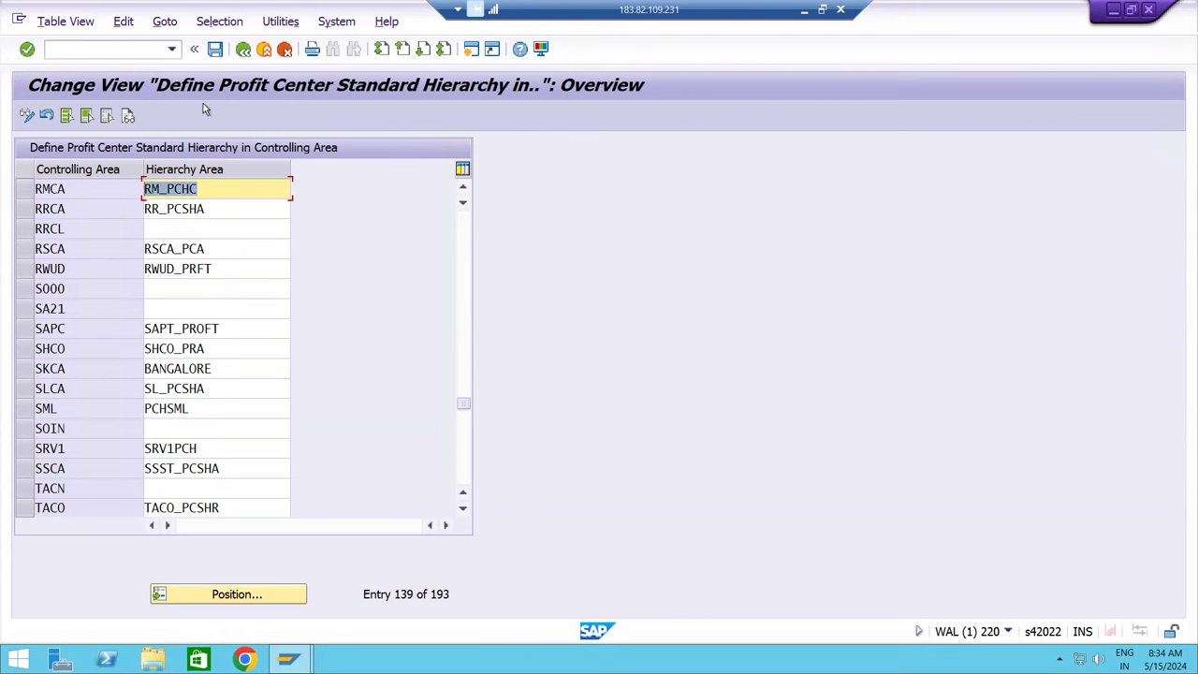
click(214, 51)
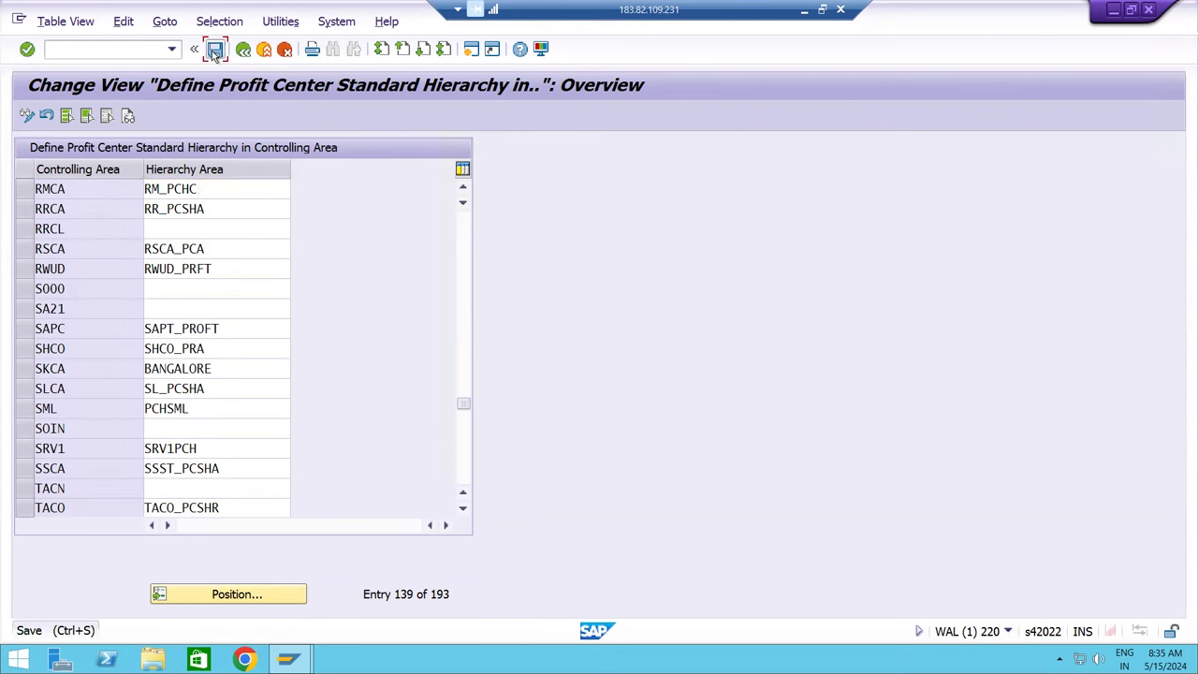
click(342, 319)
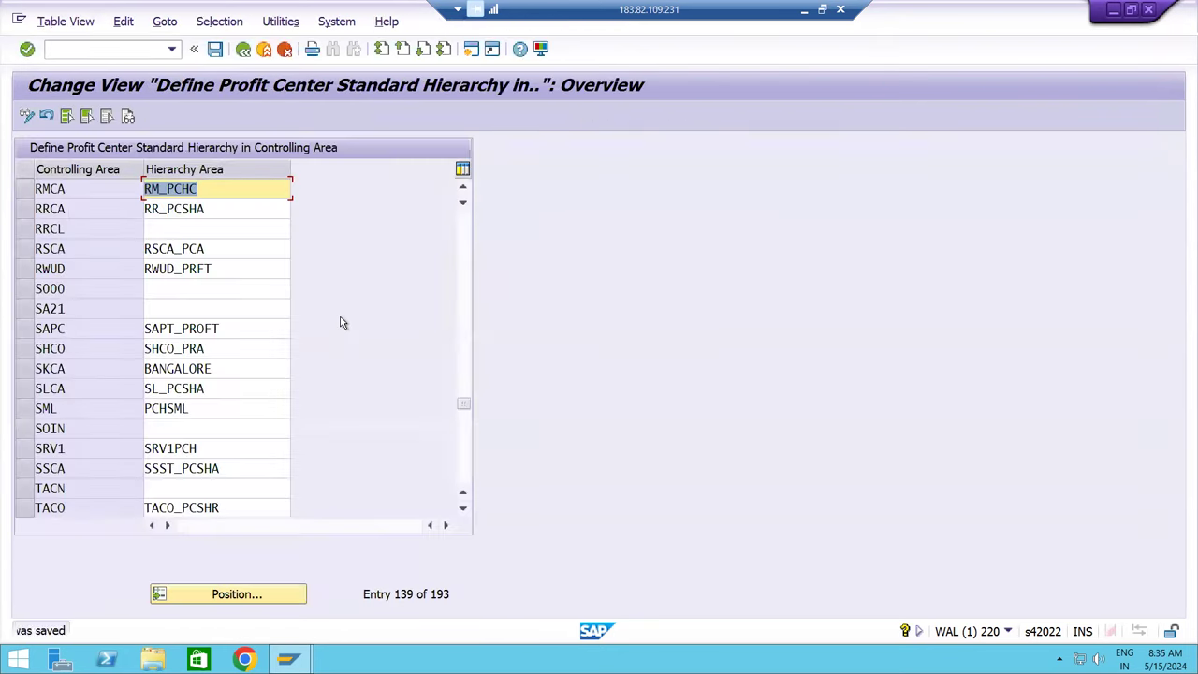
click(242, 49)
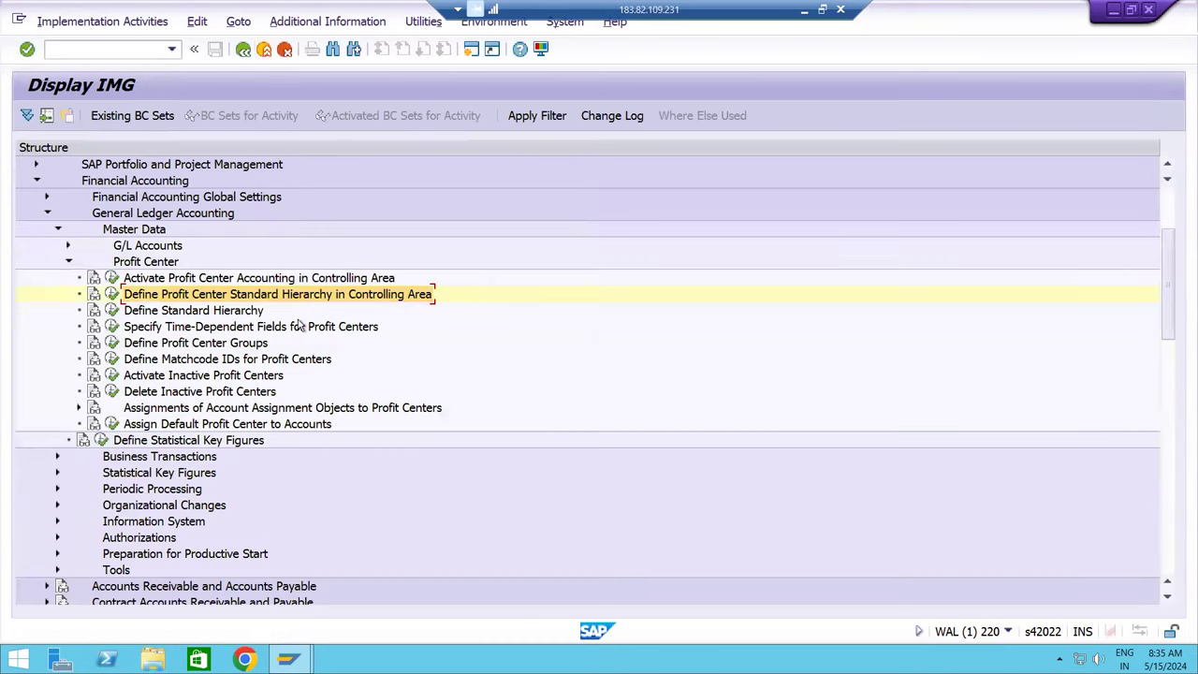
click(153, 314)
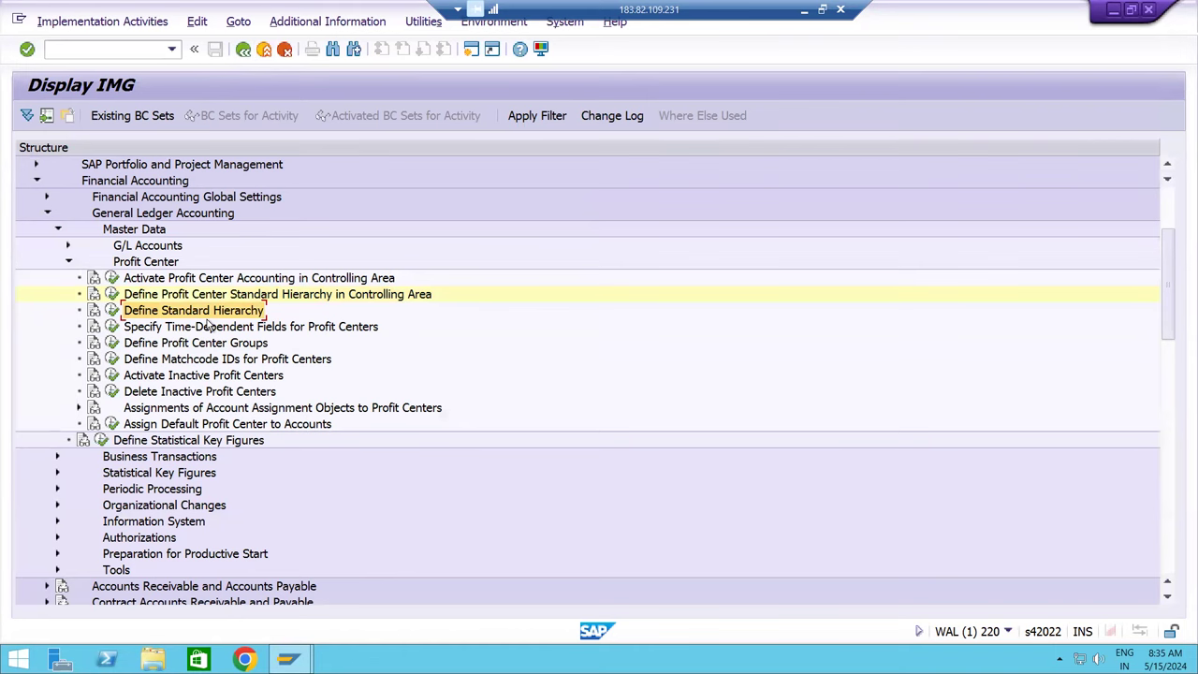
click(111, 312)
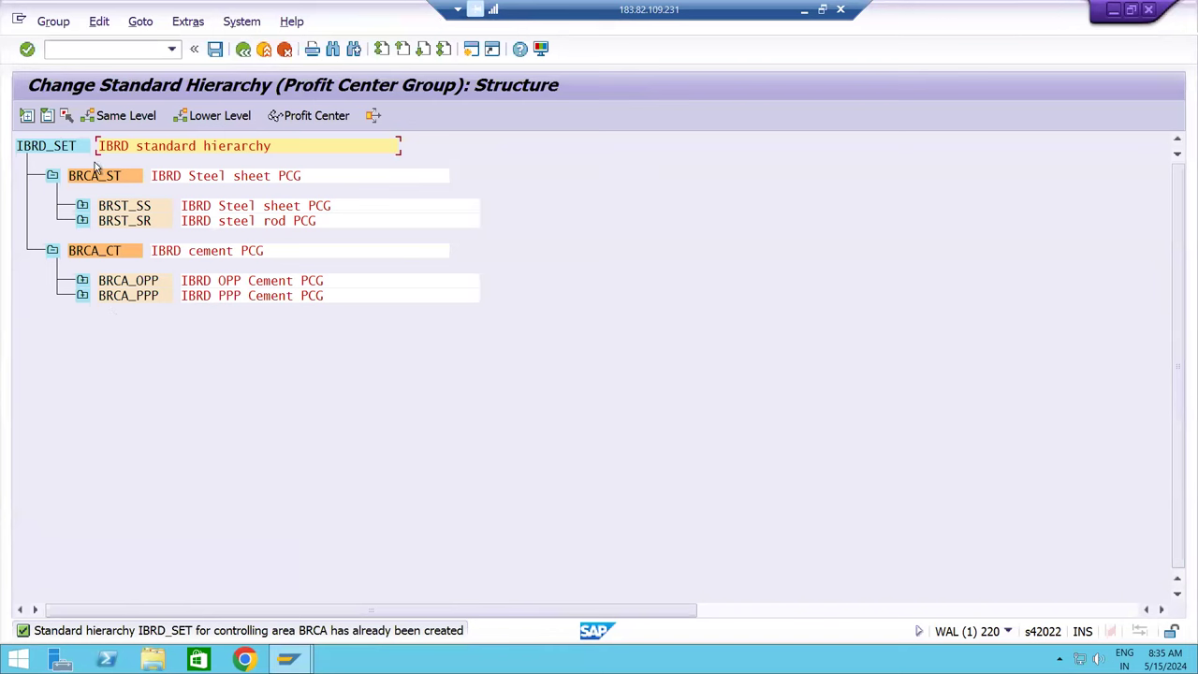
click(242, 50)
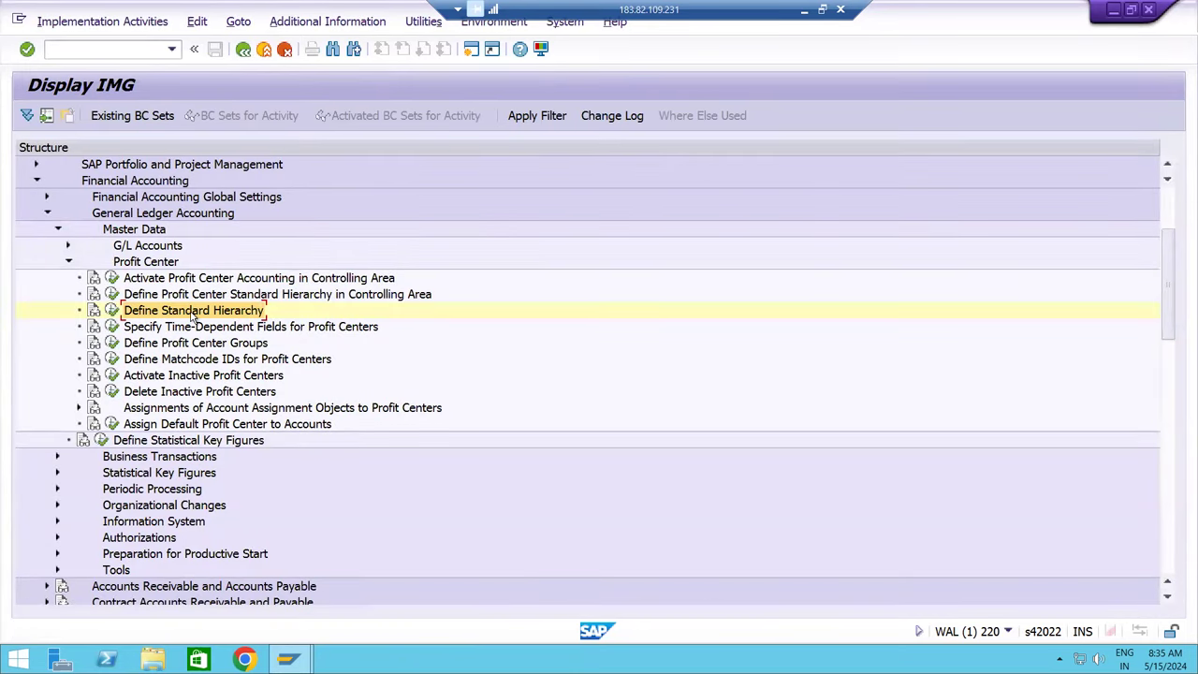
- Open the activity Define Profit Center Groups and set the controlling area to RMCA
click(128, 346)
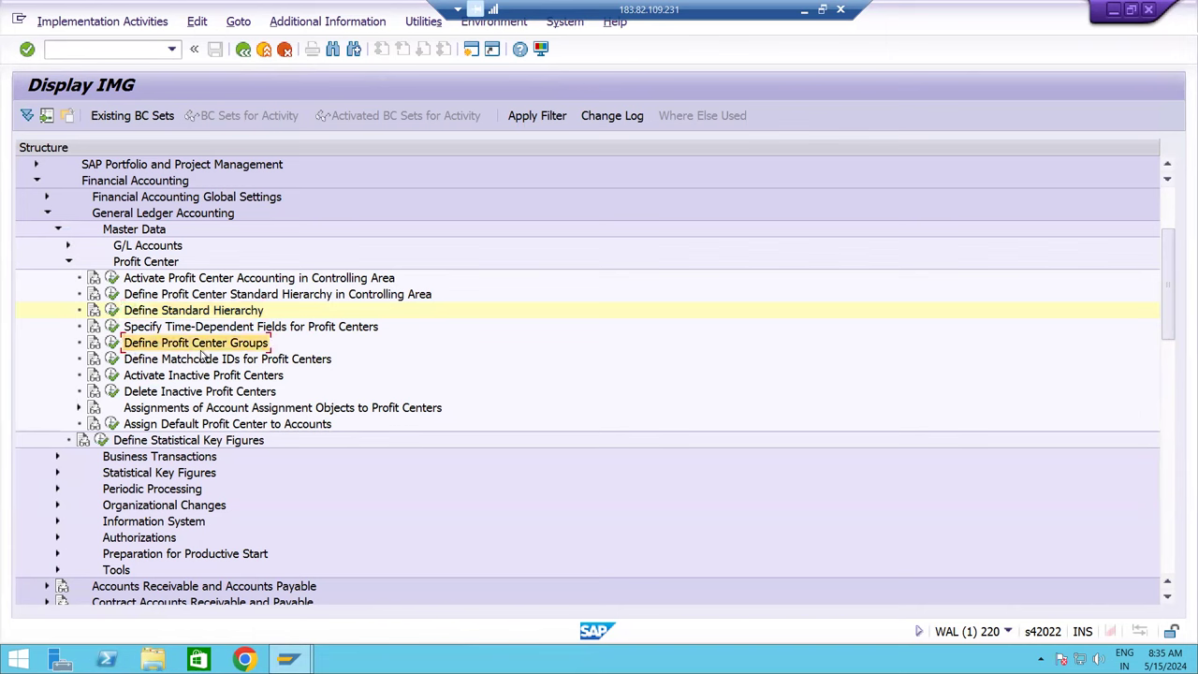
click(112, 343)
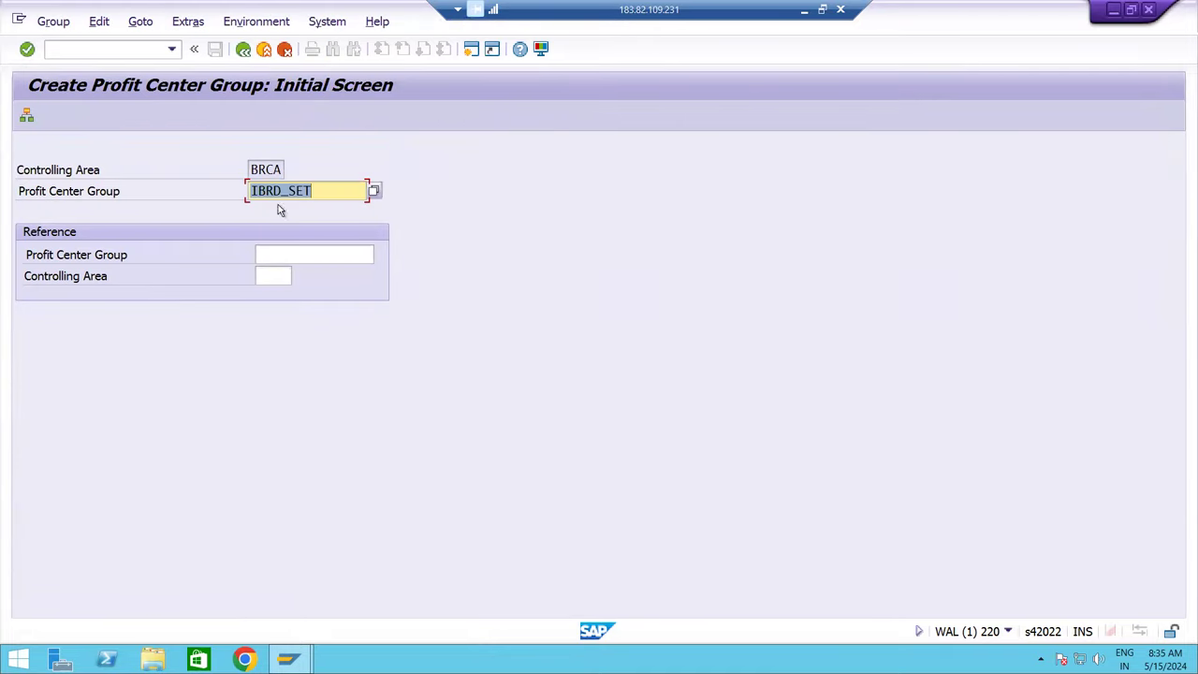
double_click(262, 170)
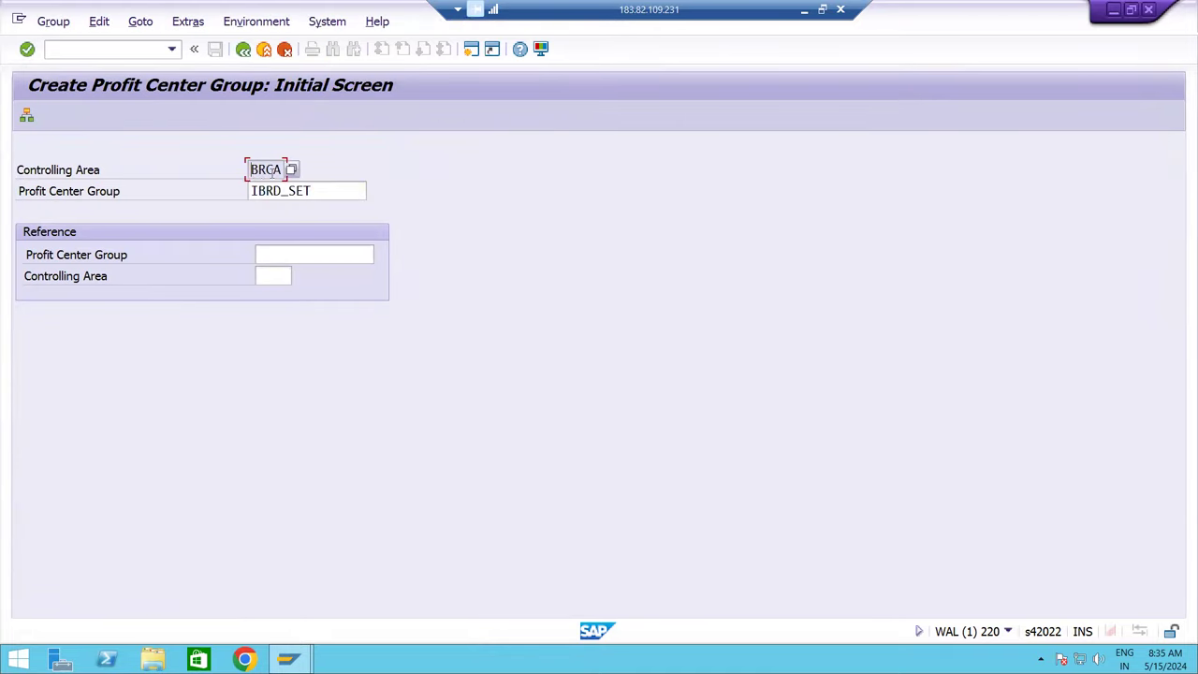
click(99, 20)
mouse_move(168, 23)
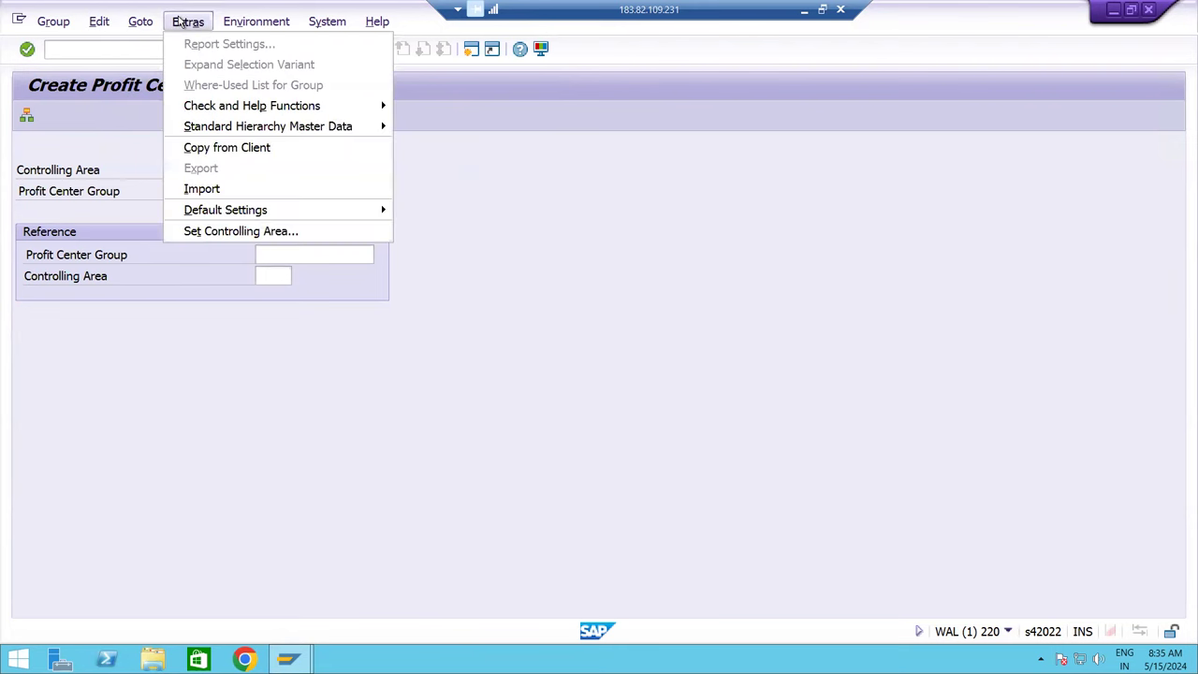
click(237, 234)
text(RMCA)
key(Return)
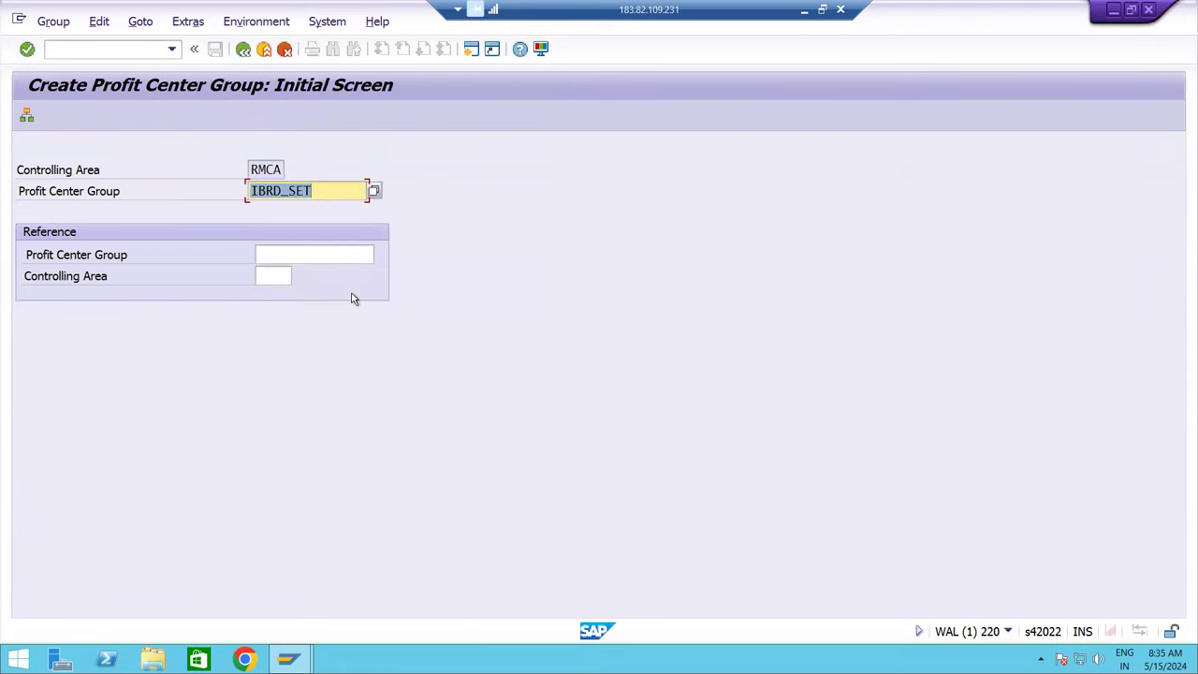
key(BackSpace)
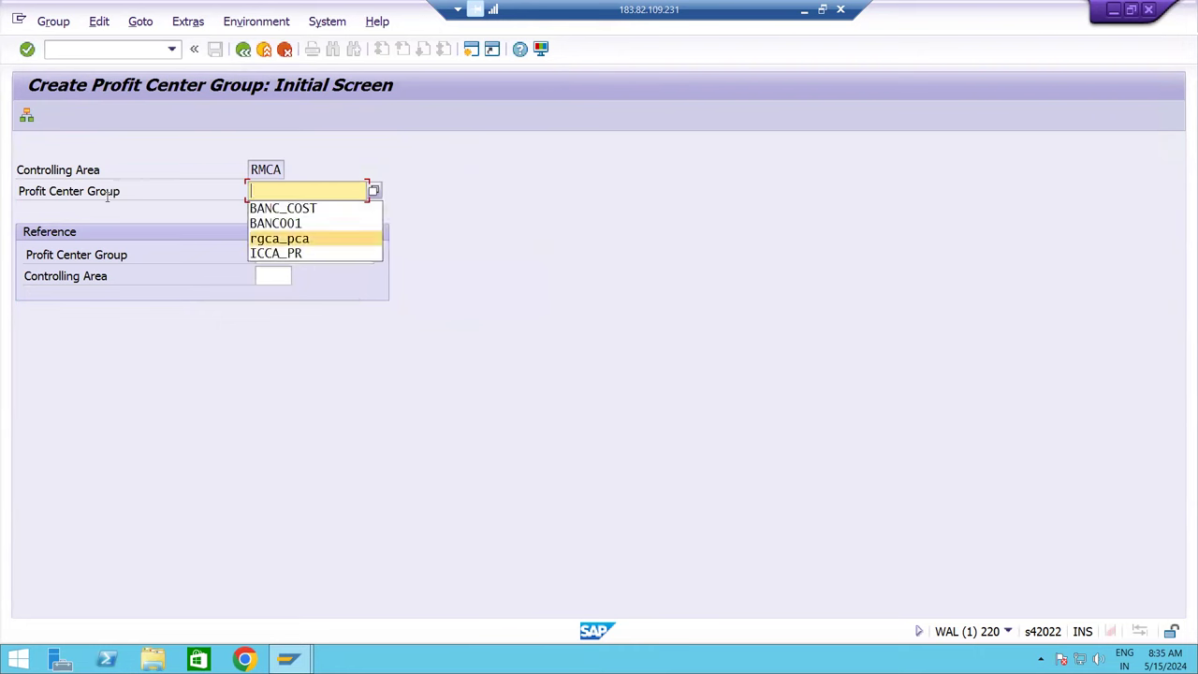
key(Return)
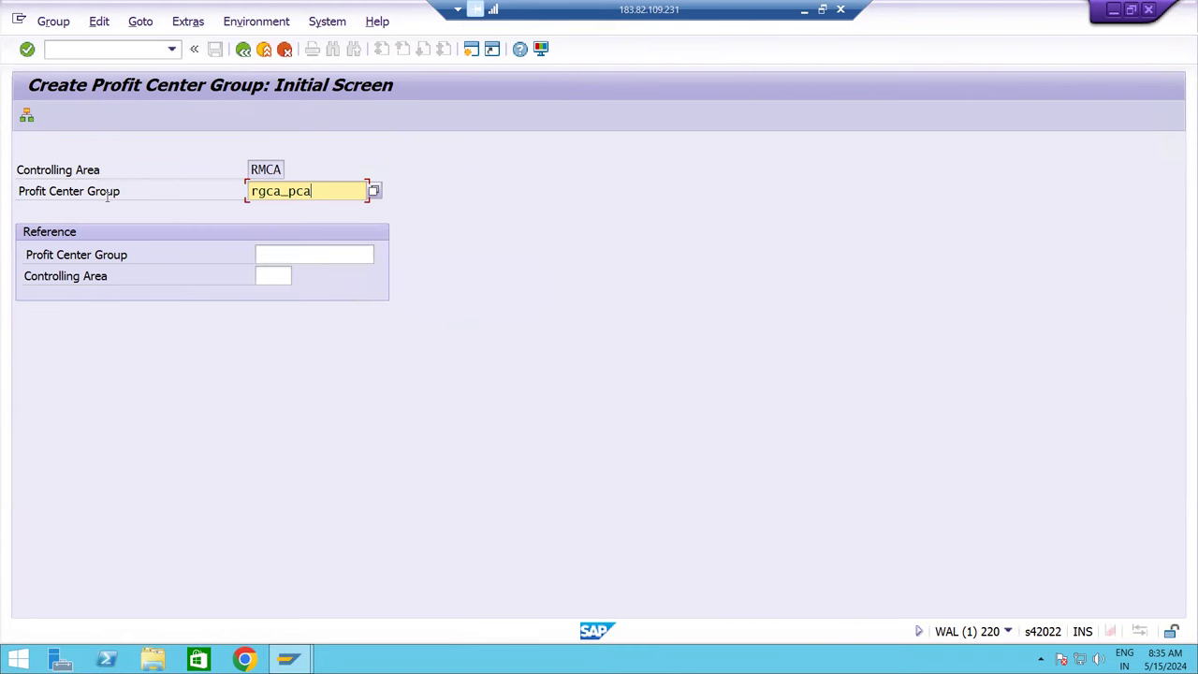
key(BackSpace)
key(BackSpace)
key(BackSpace)
key(BackSpace)
key(BackSpace)
key(BackSpace)
key(BackSpace)
key(BackSpace)
text(RM)
key(BackSpace)
key(BackSpace)
key(Down)
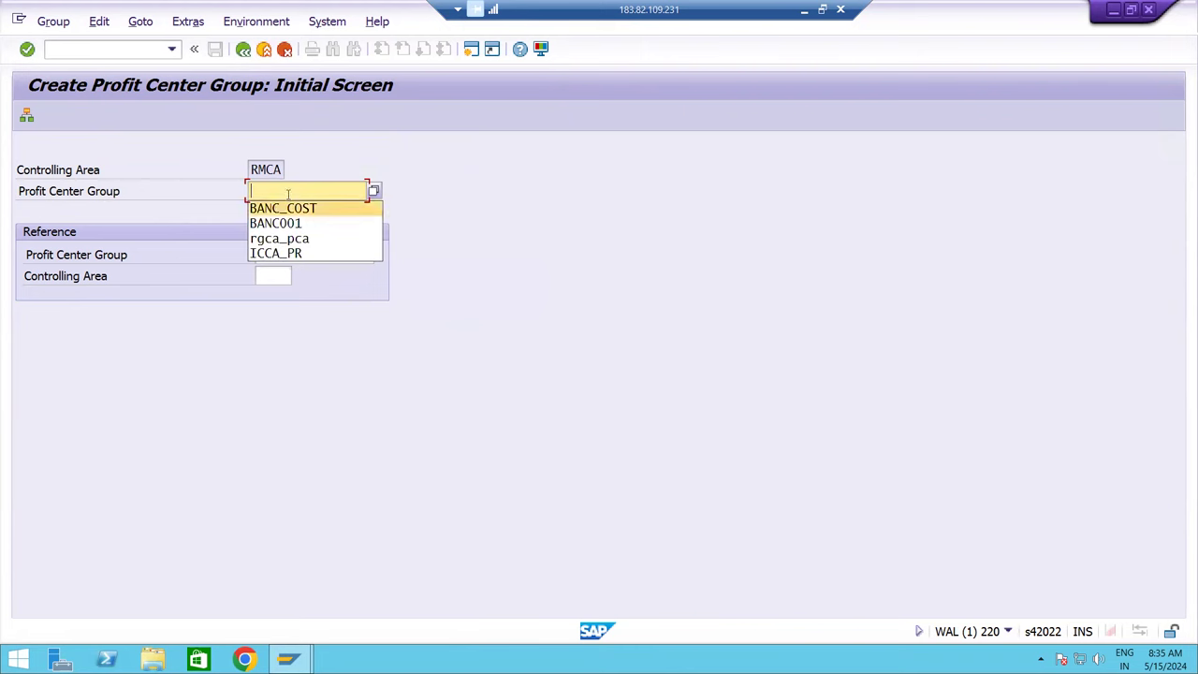
- Search for existing profit center groups in controlling area RMCA across all nodes, and close the search without picking one
click(378, 190)
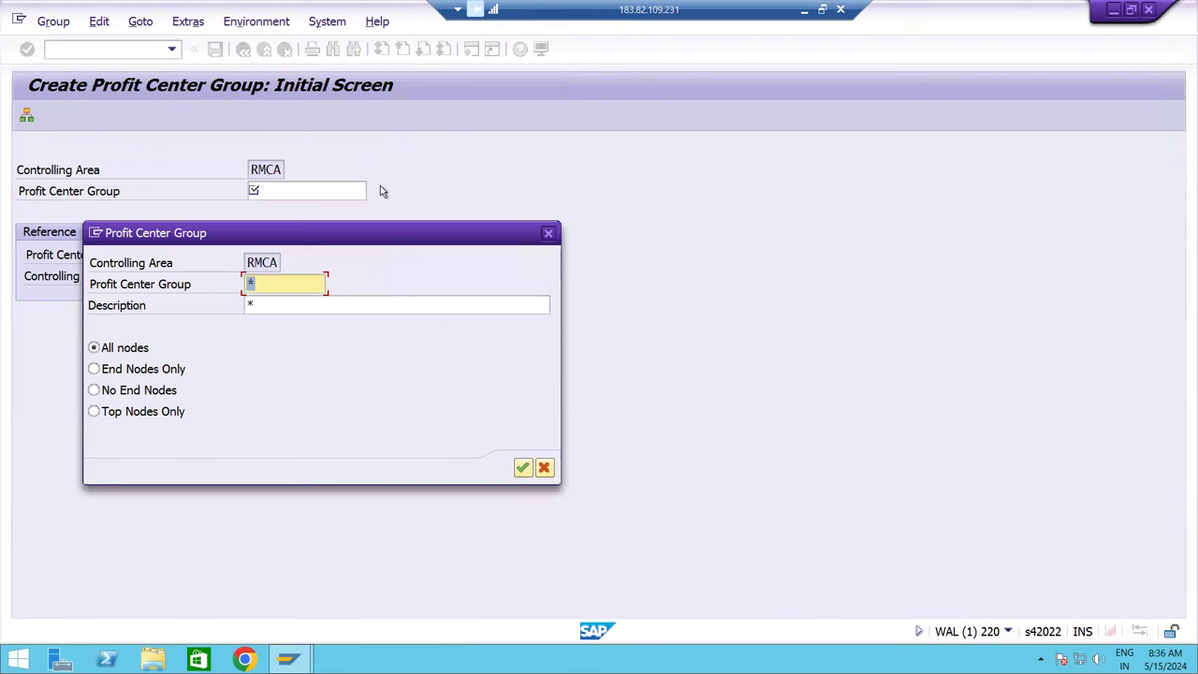
key(Return)
key(Return)
click(548, 233)
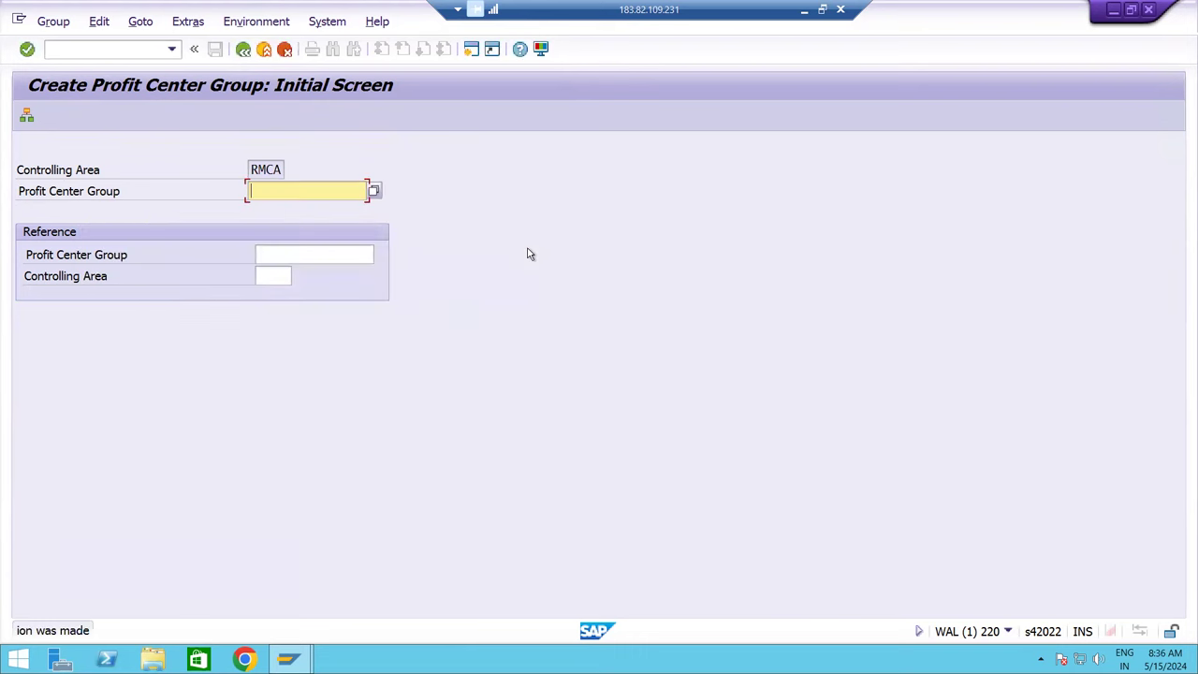
- Enter RM_PCHC as the profit center group and open its standard hierarchy structure for creation
text(R)
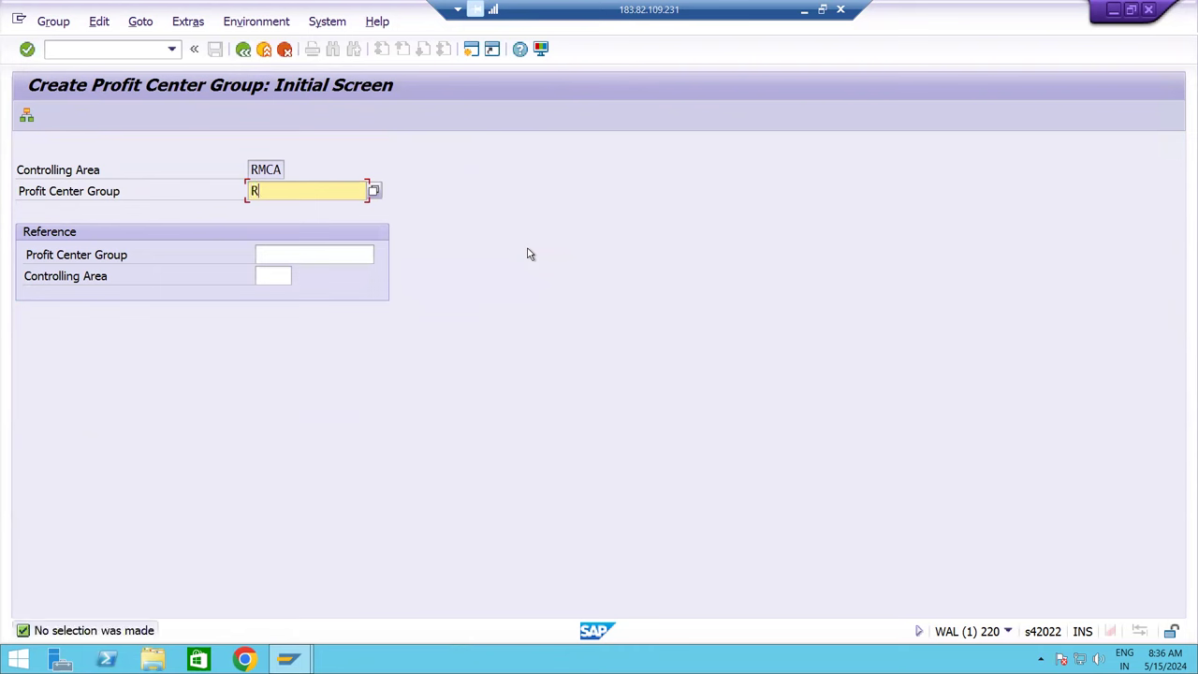
text(M_PCHC)
key(Return)
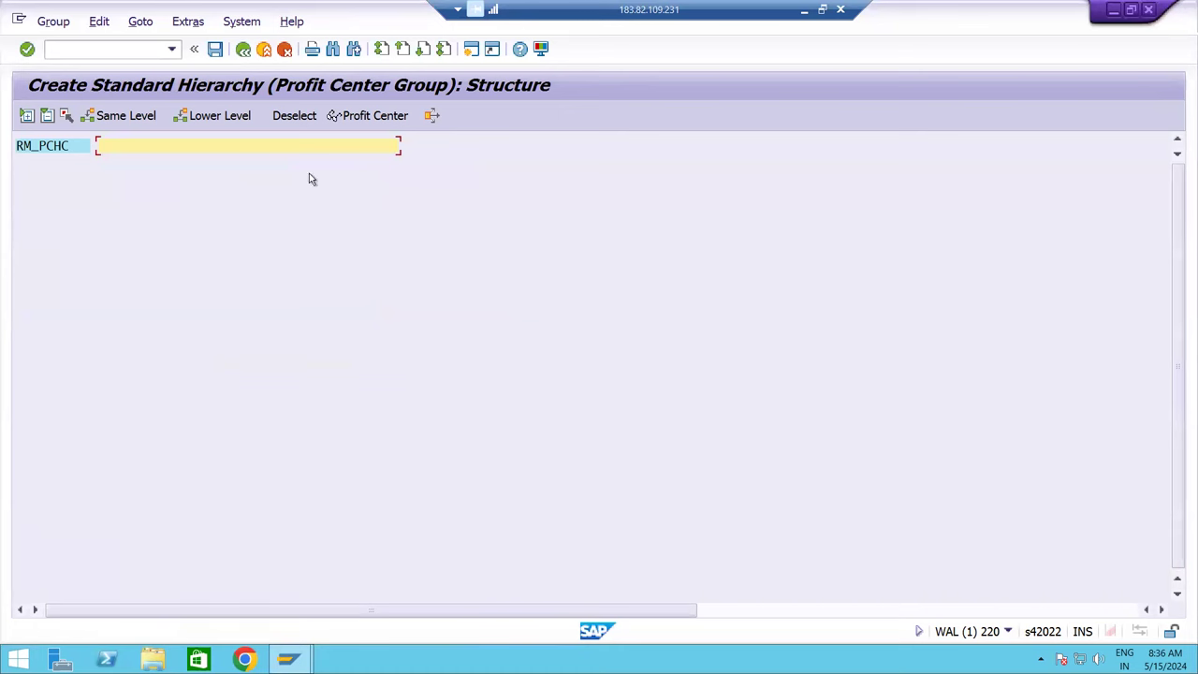
- Leave the hierarchy structure for the IMG and switch to the Excel notes, going back up to the Profit Center section
click(265, 50)
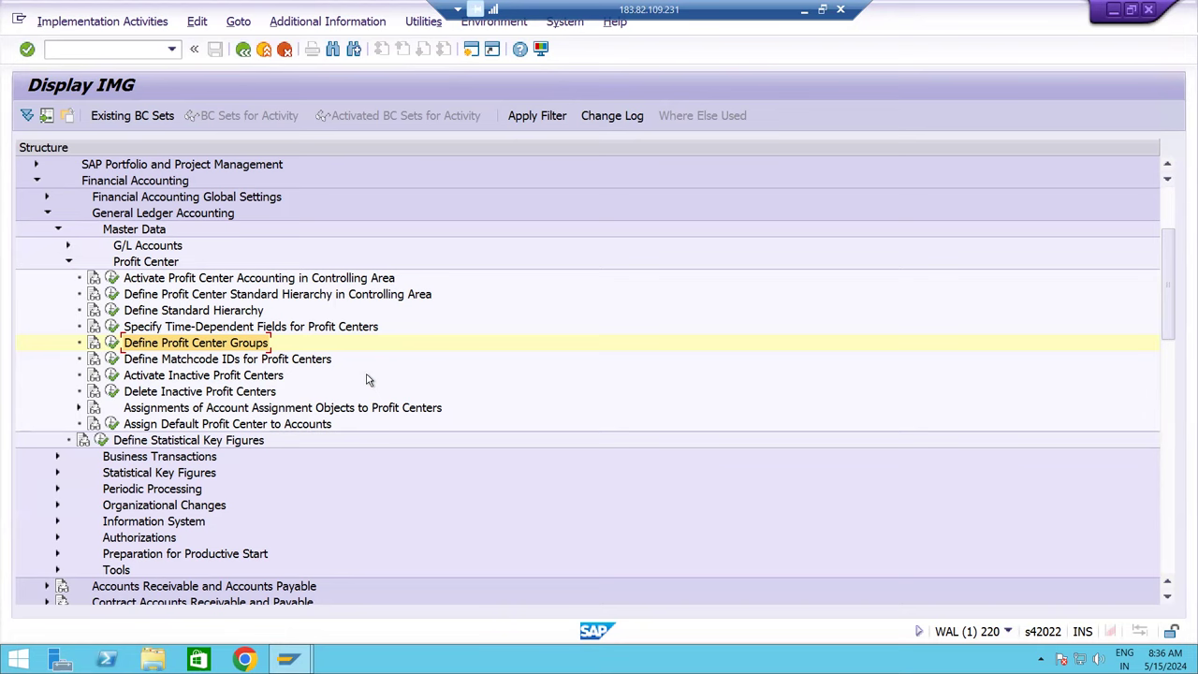
click(803, 11)
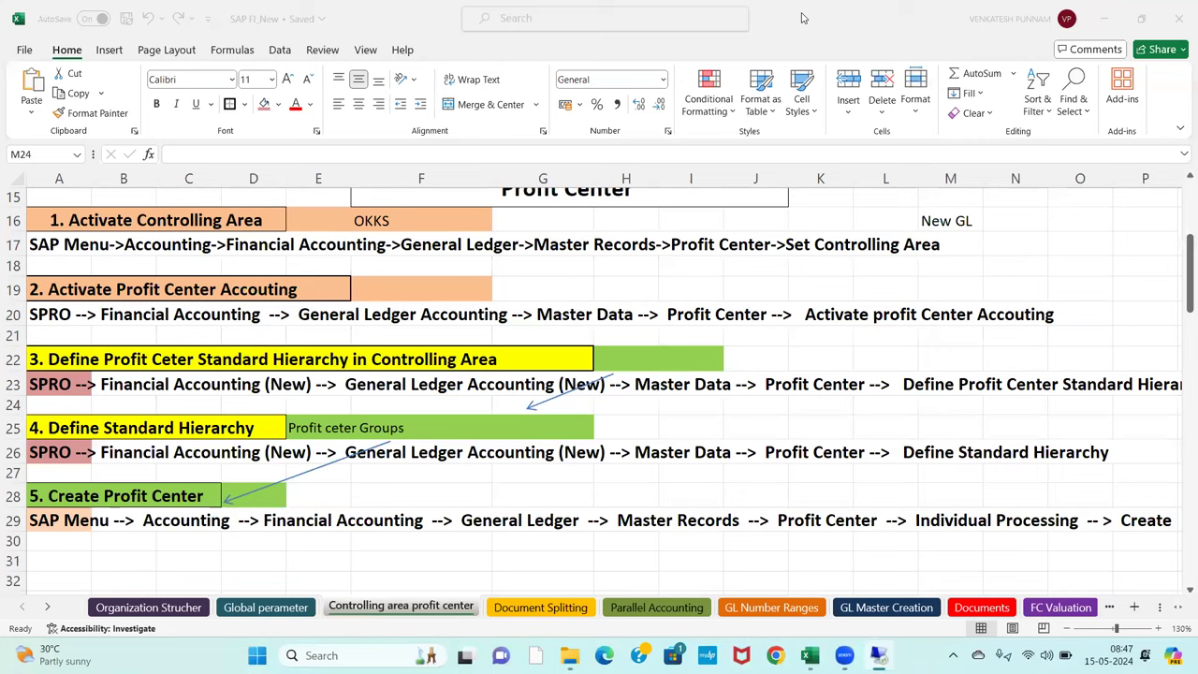
click(257, 330)
key(Up)
key(Up)
key(Up)
key(Up)
key(Up)
key(Up)
key(Up)
key(Up)
key(Up)
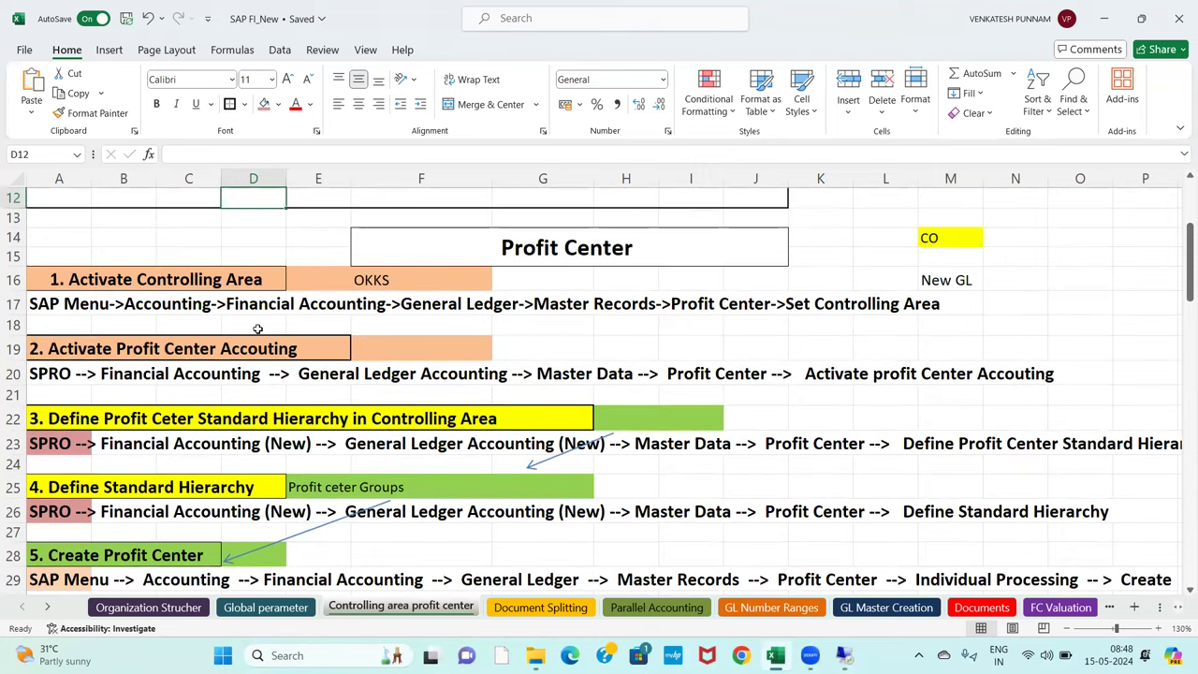
- Review the Maintain Controlling Area notes and the first two Profit Center steps in the worksheet
click(565, 248)
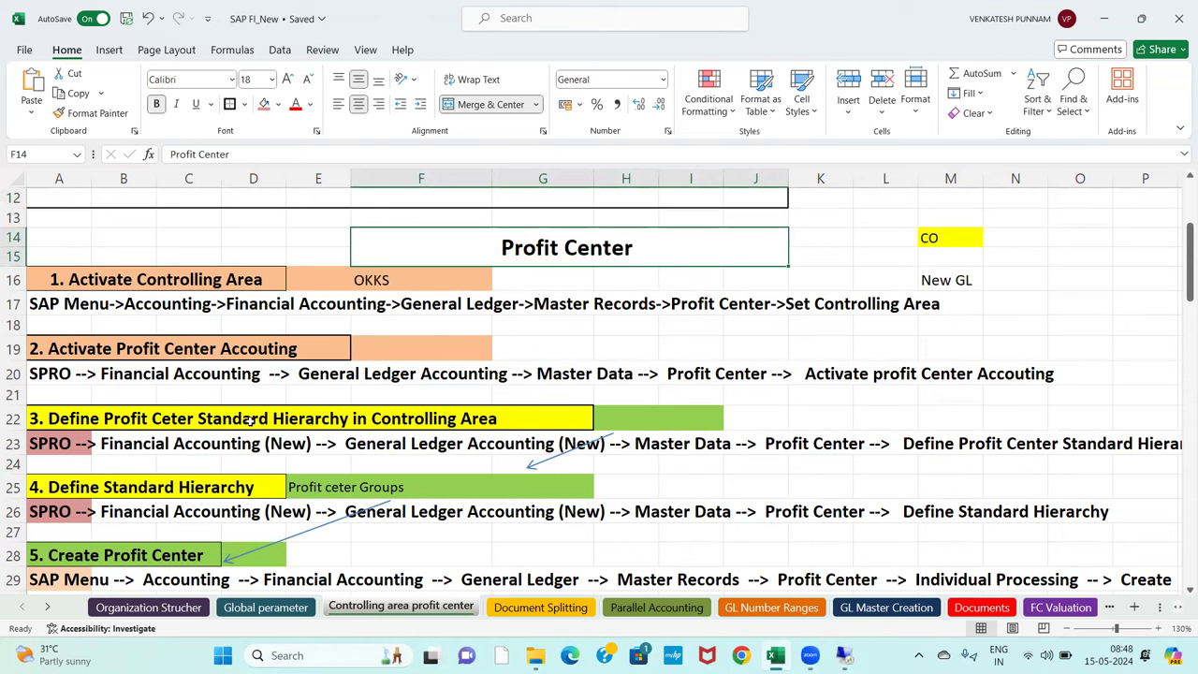
click(84, 349)
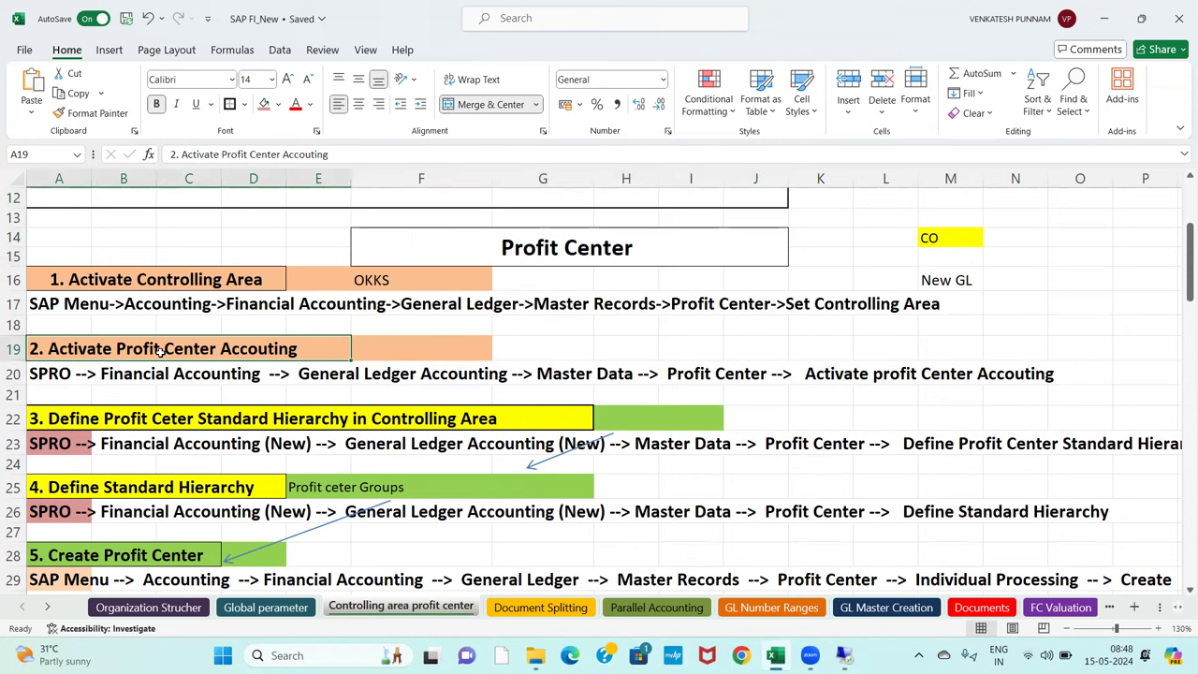
click(141, 283)
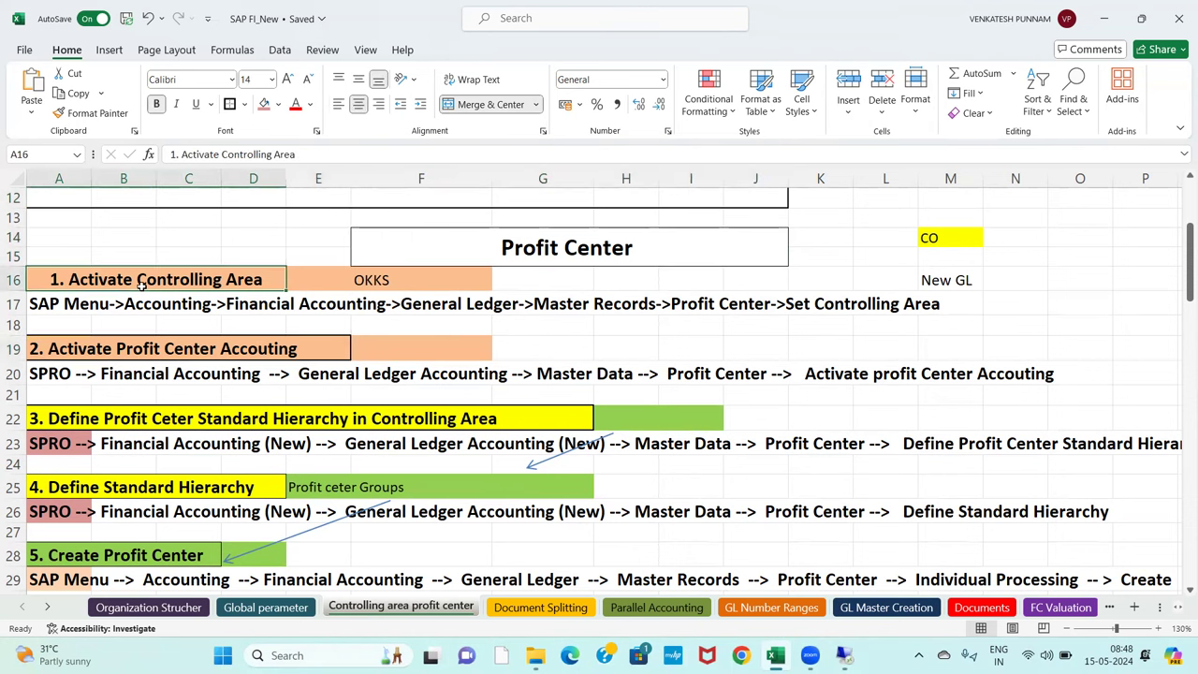
scroll(141, 286, up, 3)
click(232, 288)
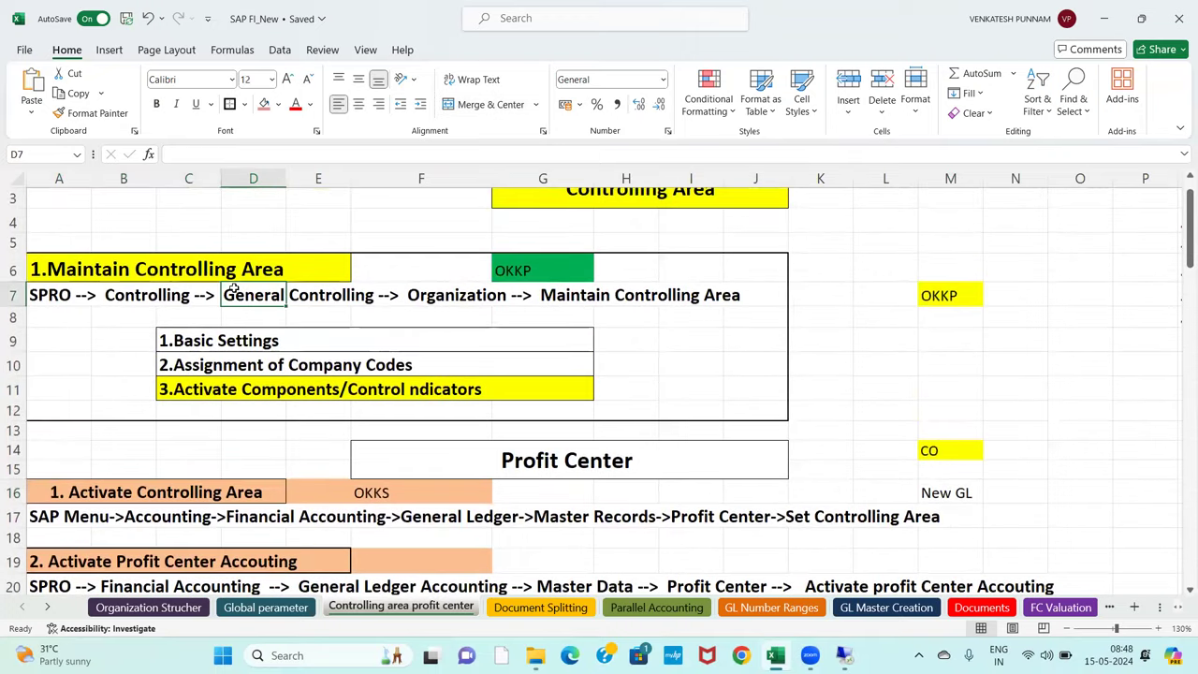
scroll(232, 289, down, 4)
click(78, 302)
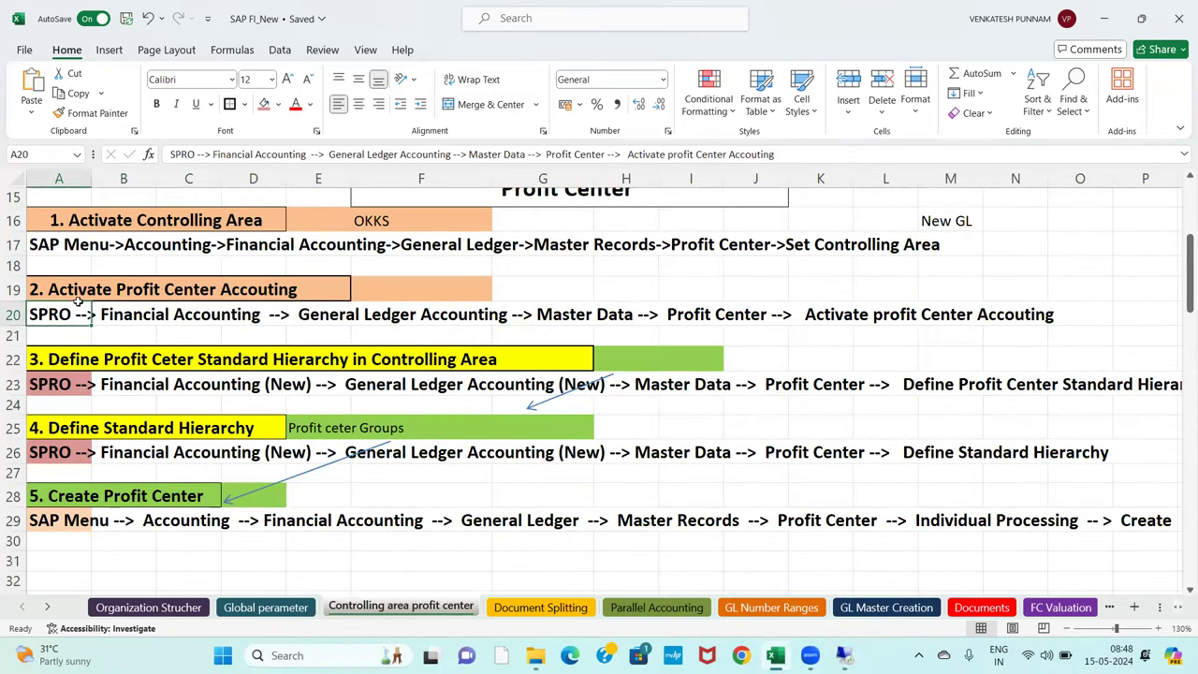
click(78, 292)
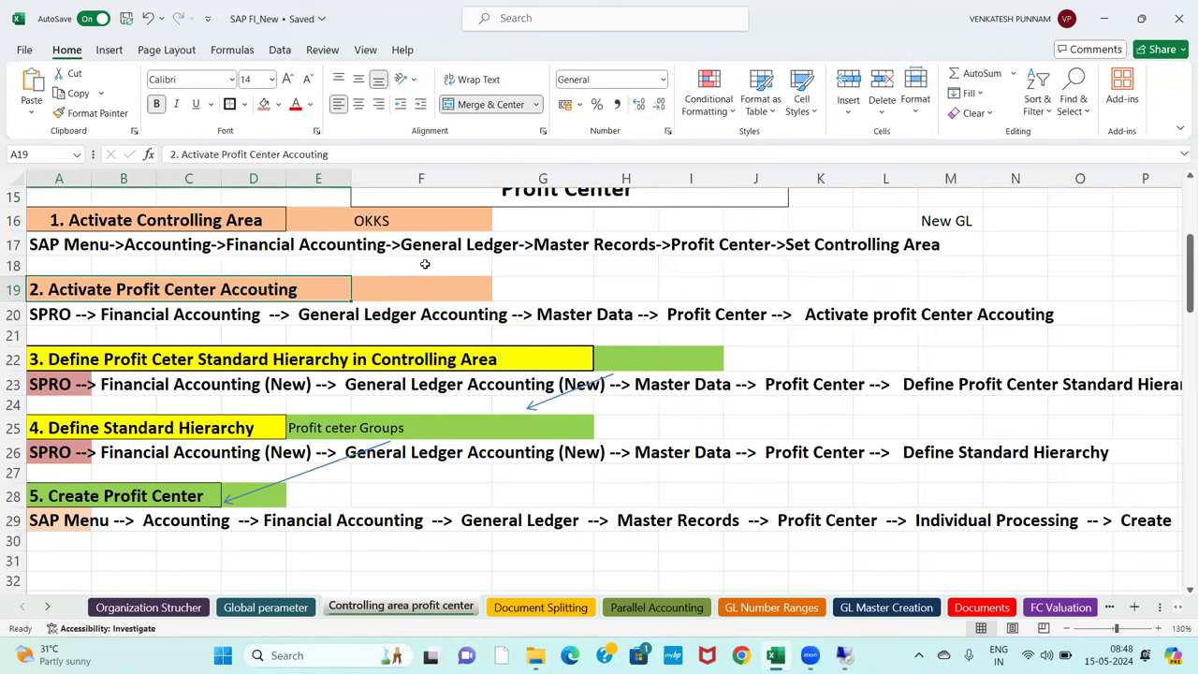
- Fill the step 3 standard hierarchy heading row, A22 to J22, with rose and select the step 4 heading row through column G
click(241, 357)
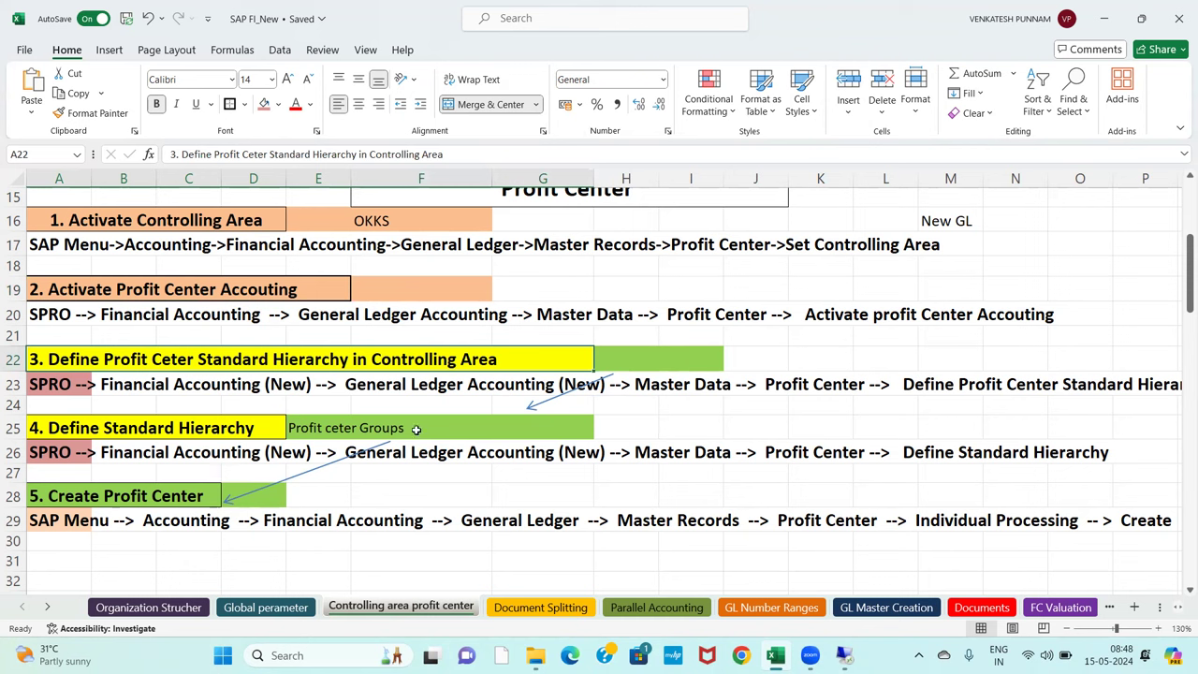
drag(58, 364, 758, 360)
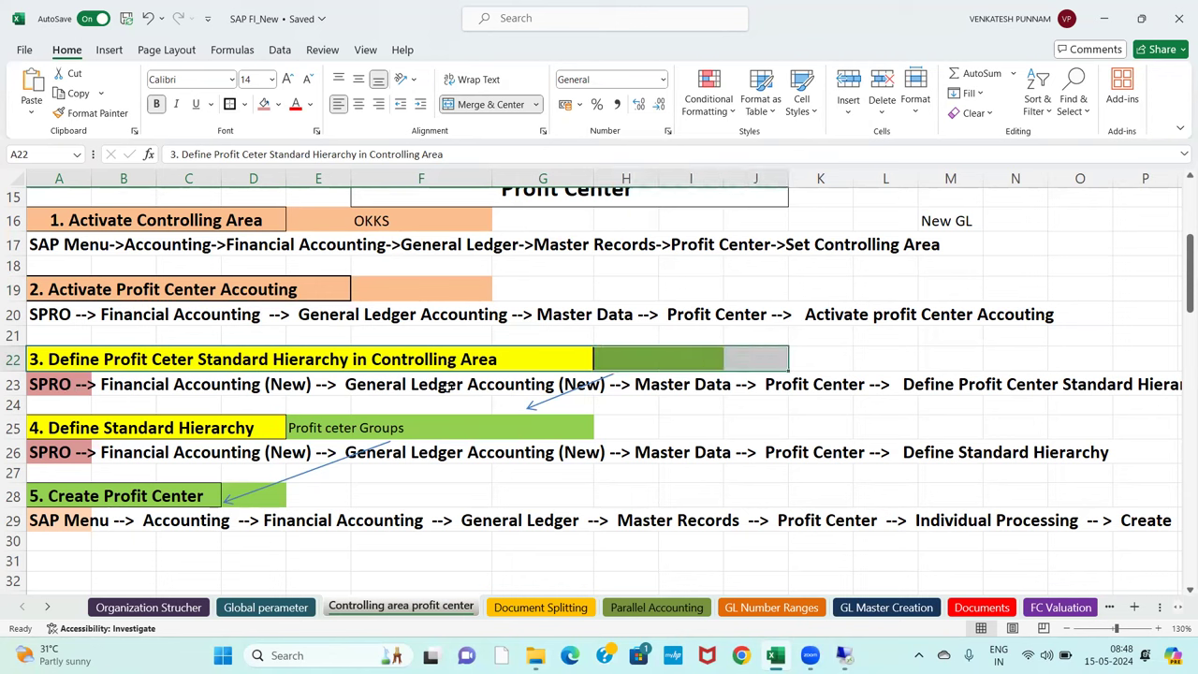
click(264, 104)
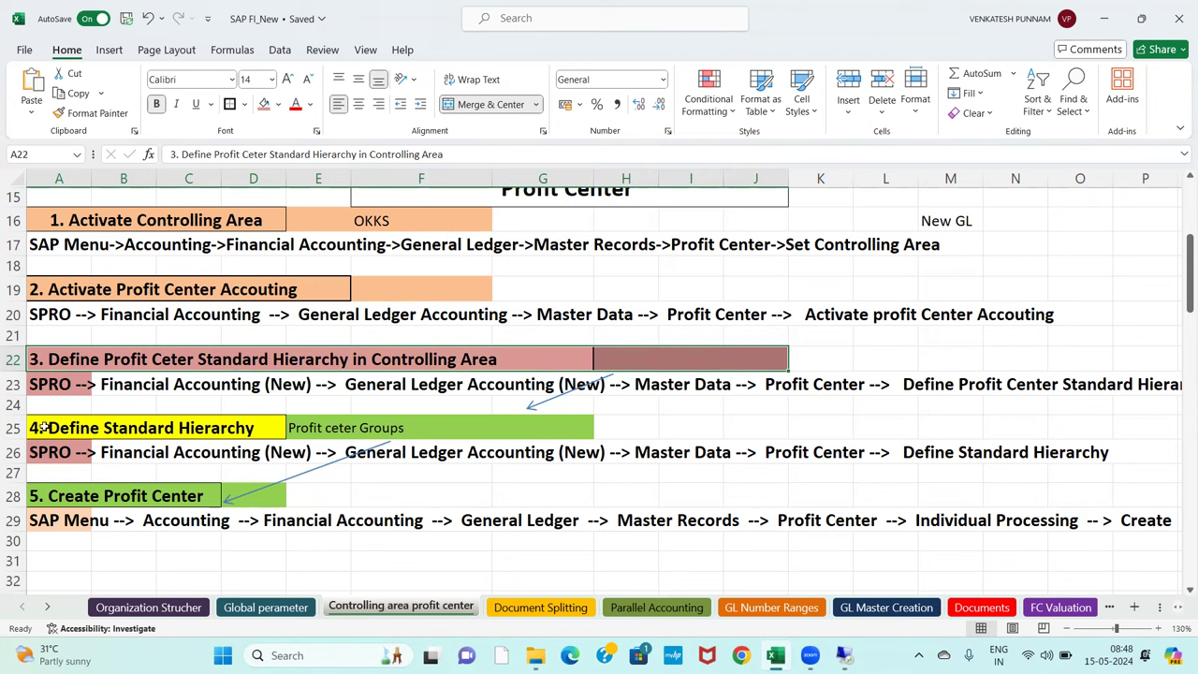
drag(44, 427, 498, 423)
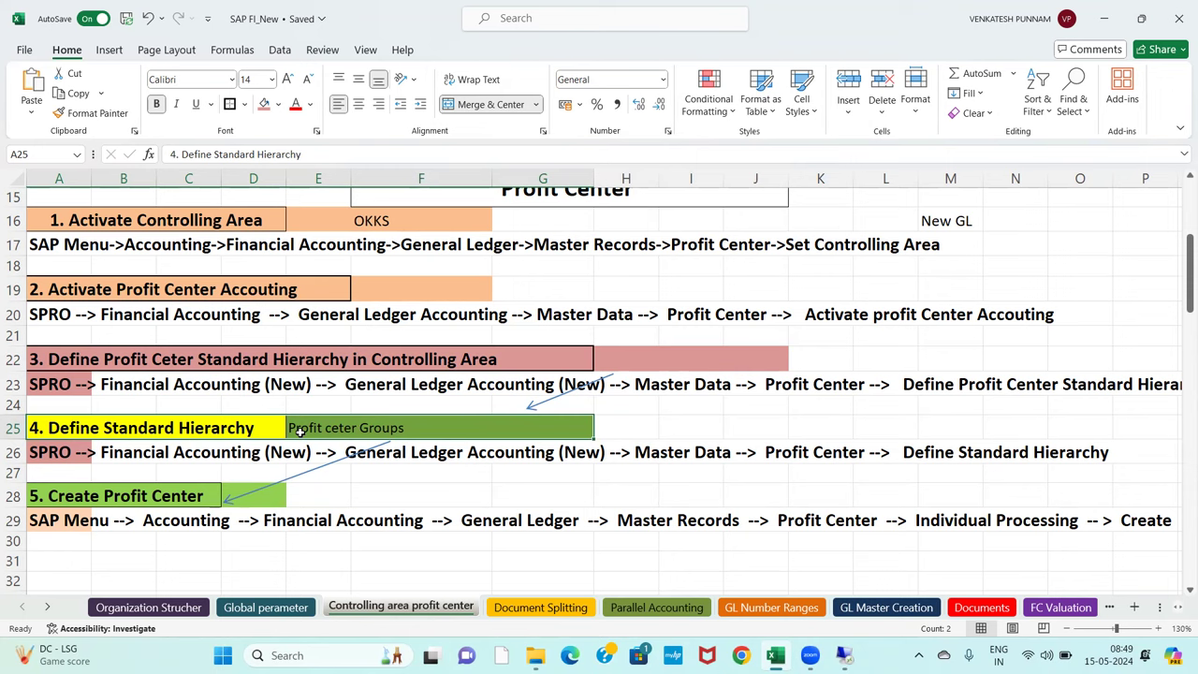
- Switch back to SAP, check the RMCA entry in Activate Profit Center Accounting in Controlling Area, and return to the IMG
click(843, 655)
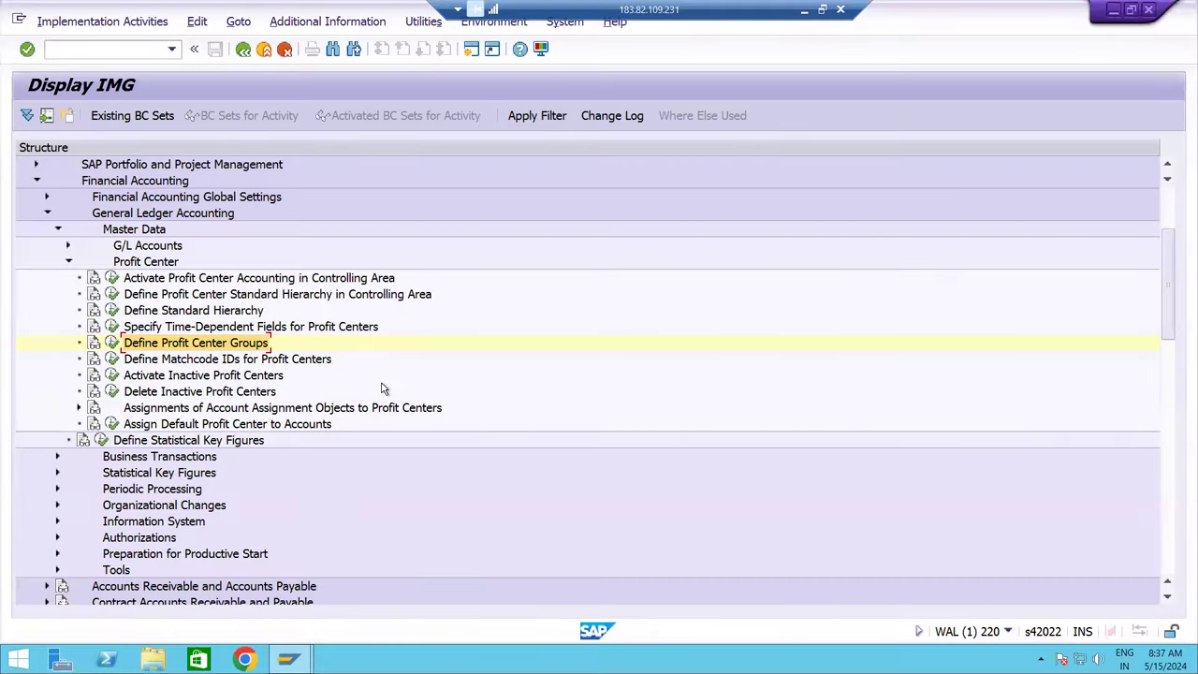
click(150, 281)
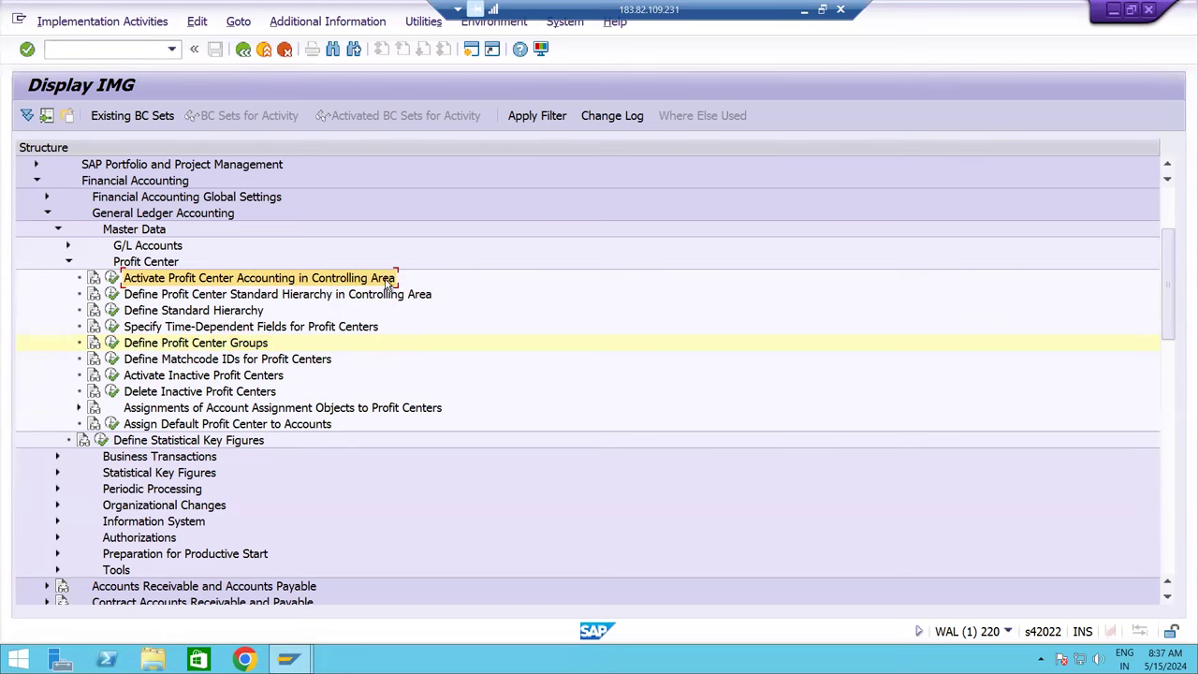
click(112, 280)
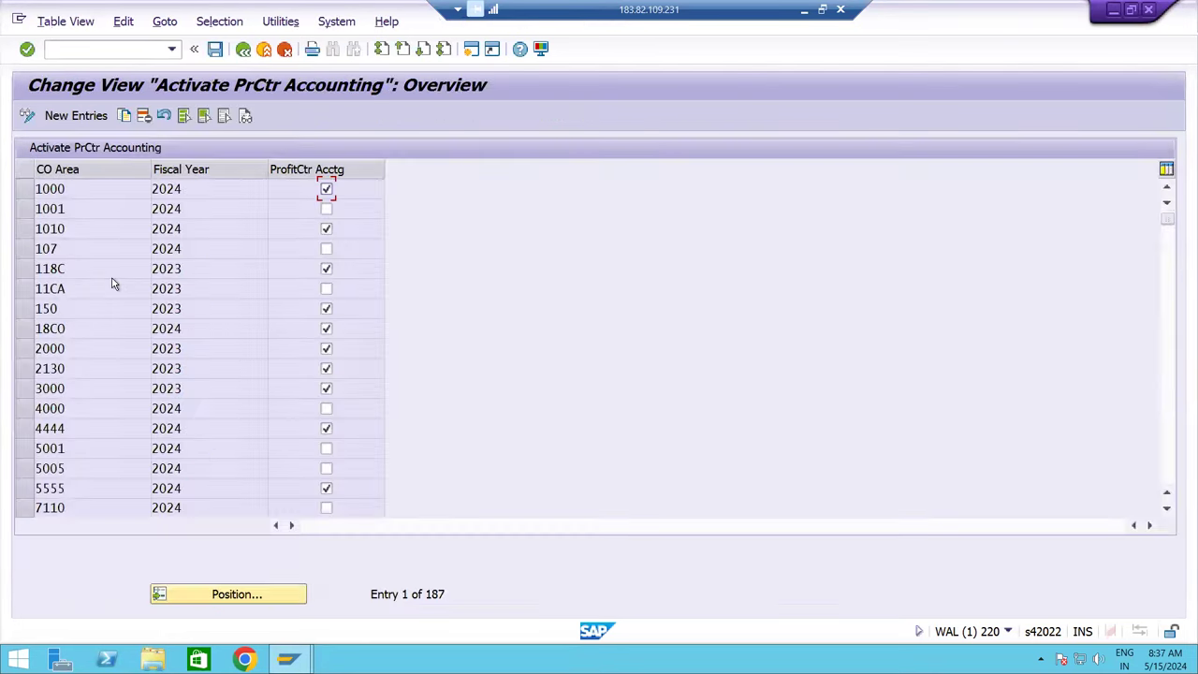
click(236, 595)
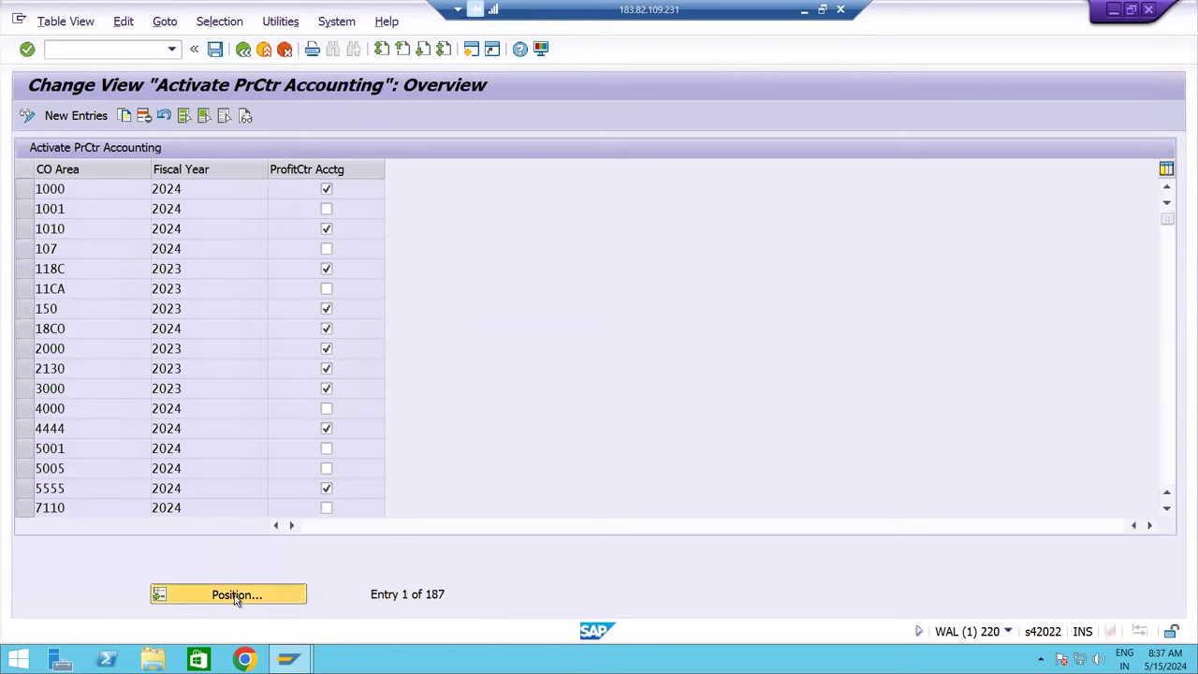
text(RMCA)
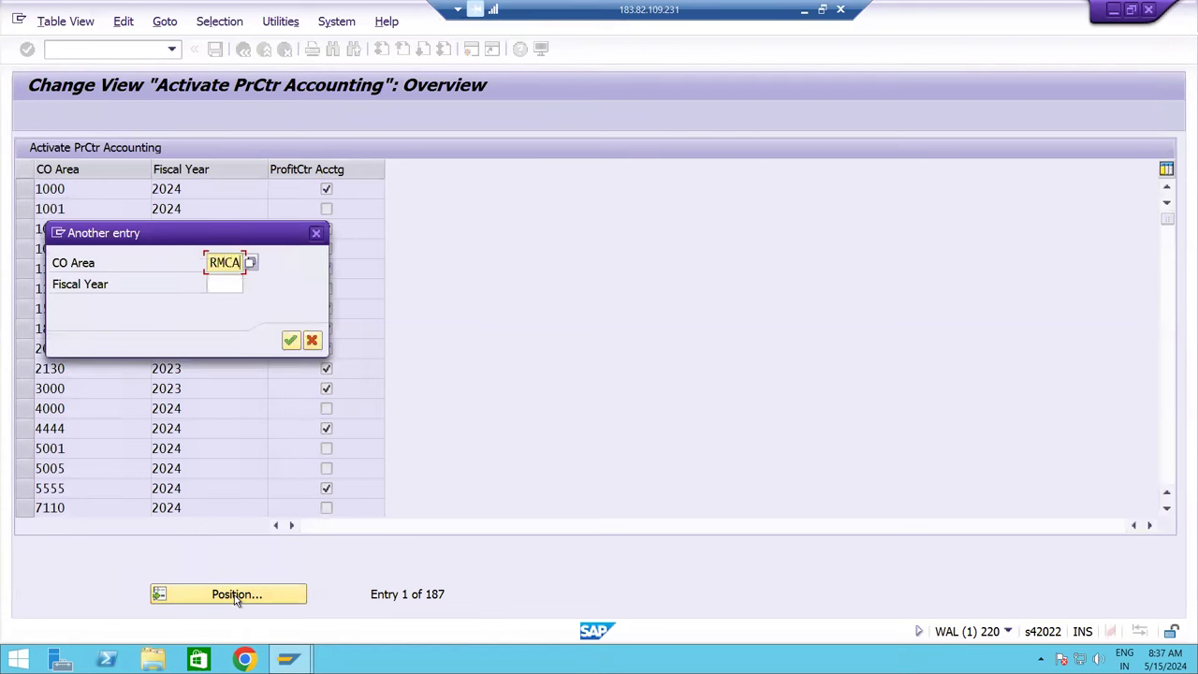
key(Return)
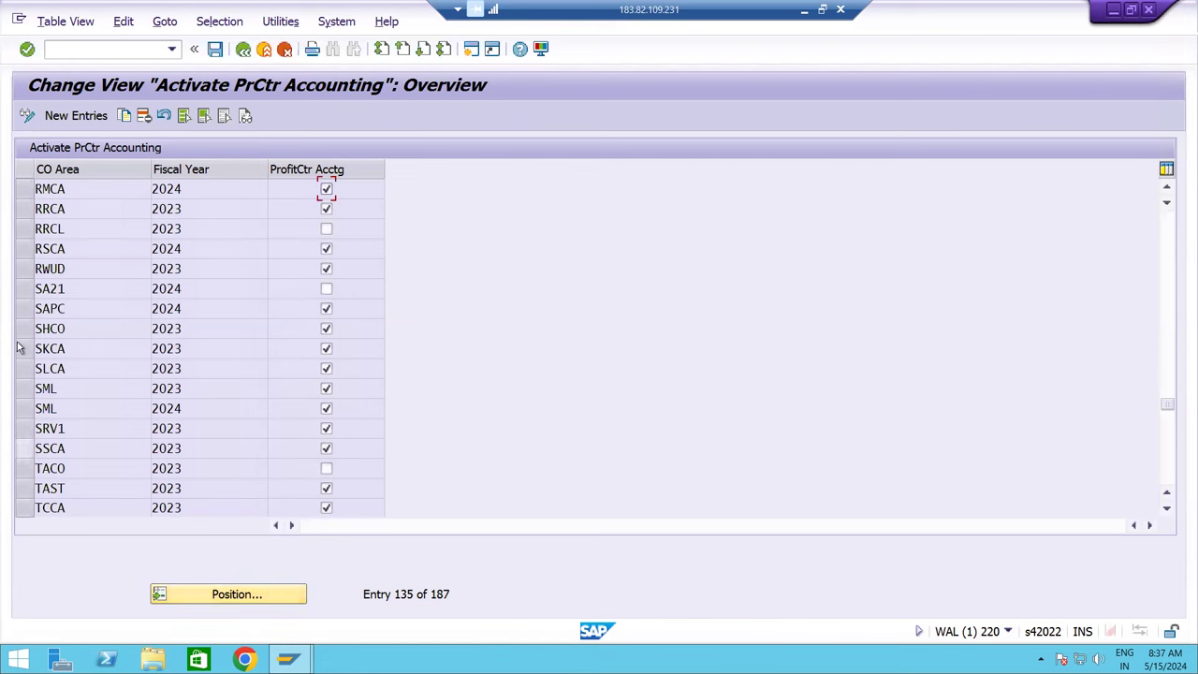
double_click(73, 189)
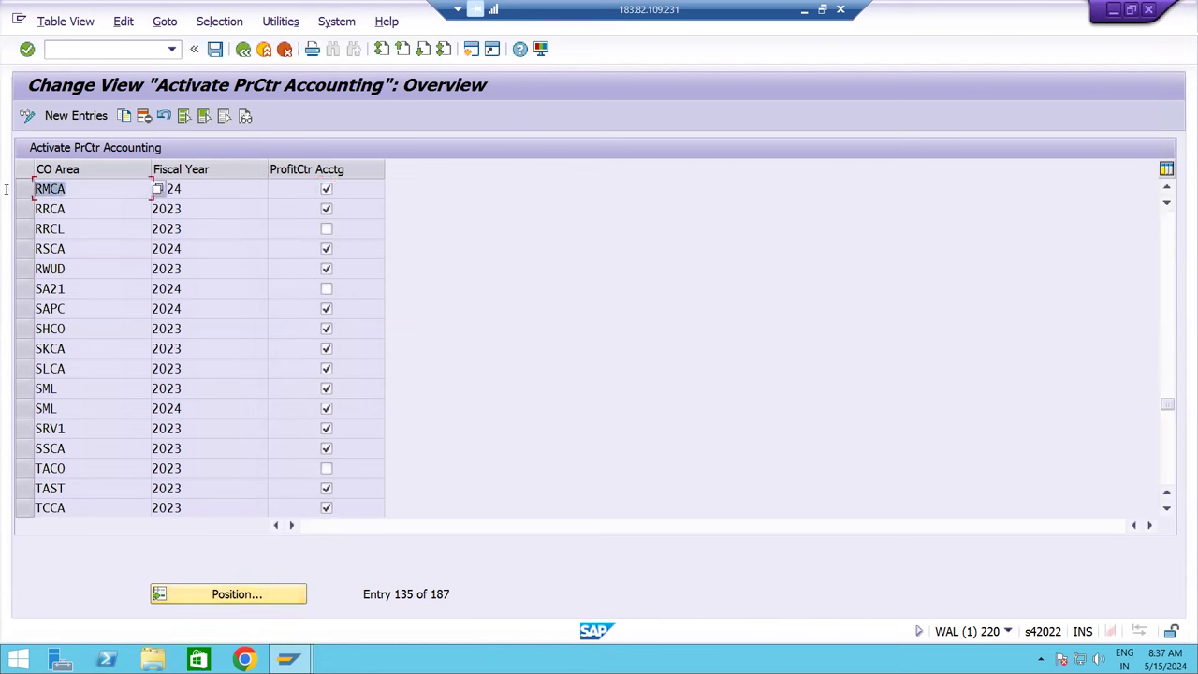
double_click(154, 192)
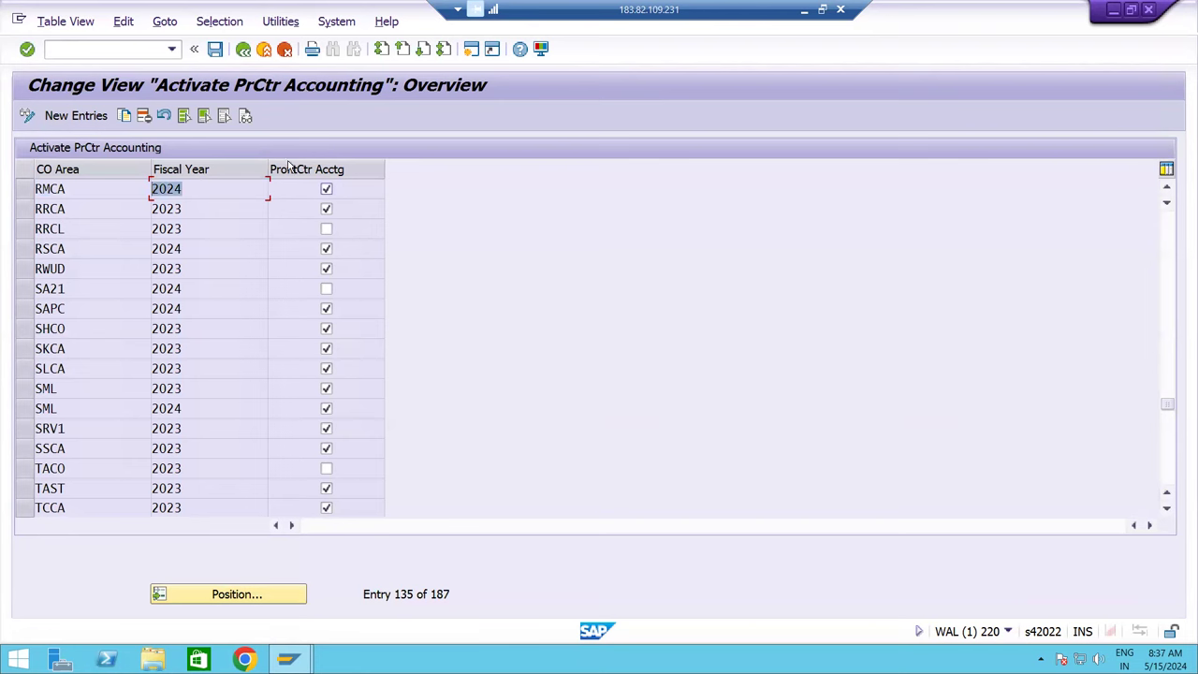
click(243, 51)
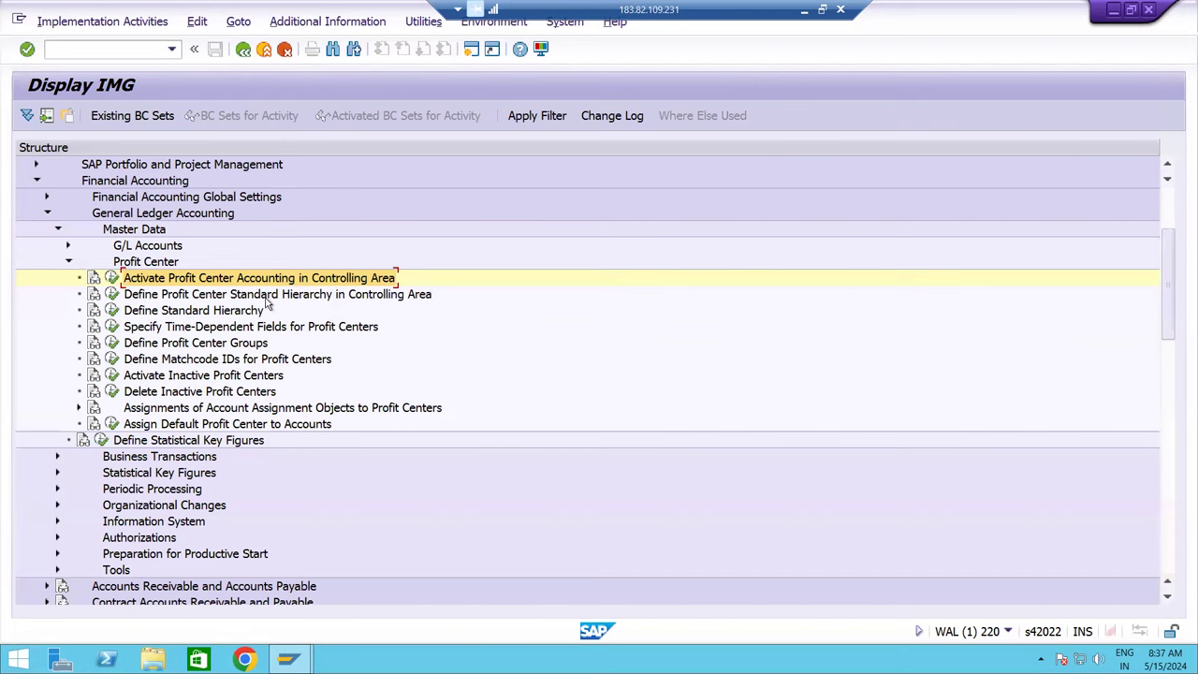
- Check the hierarchy area assigned to RMCA in Define Profit Center Standard Hierarchy in Controlling Area, and return to the IMG
click(195, 296)
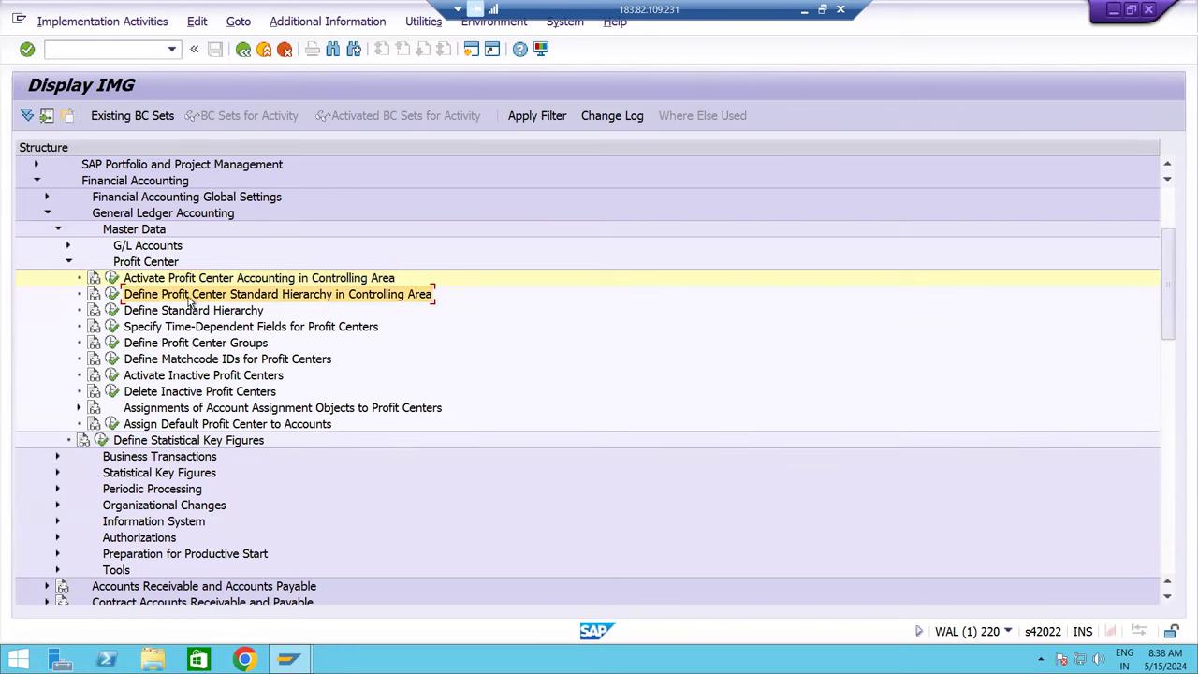
click(112, 294)
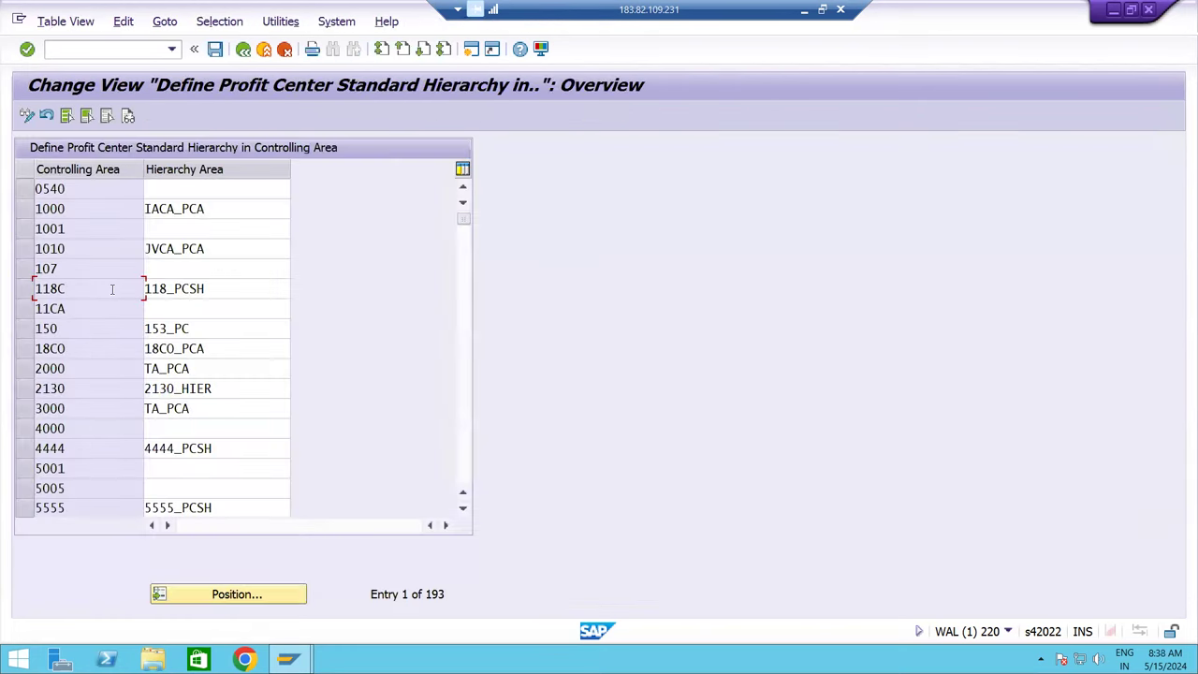
click(249, 601)
text(RMCA)
key(Return)
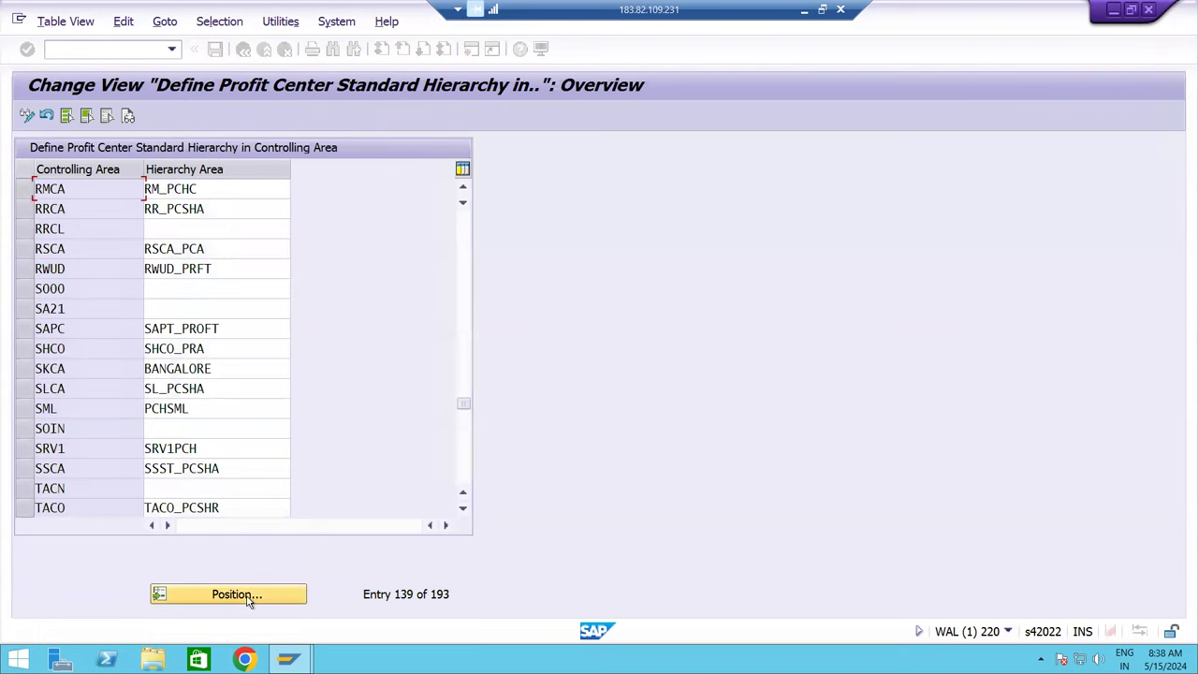
drag(198, 188, 141, 191)
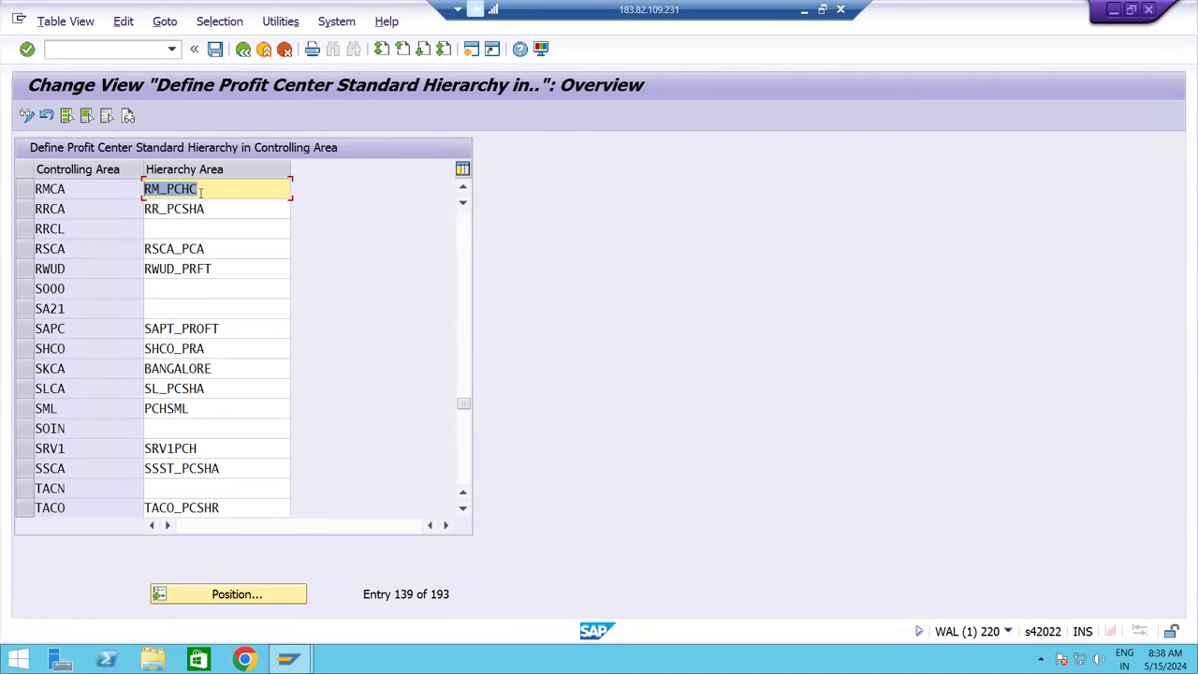
click(243, 49)
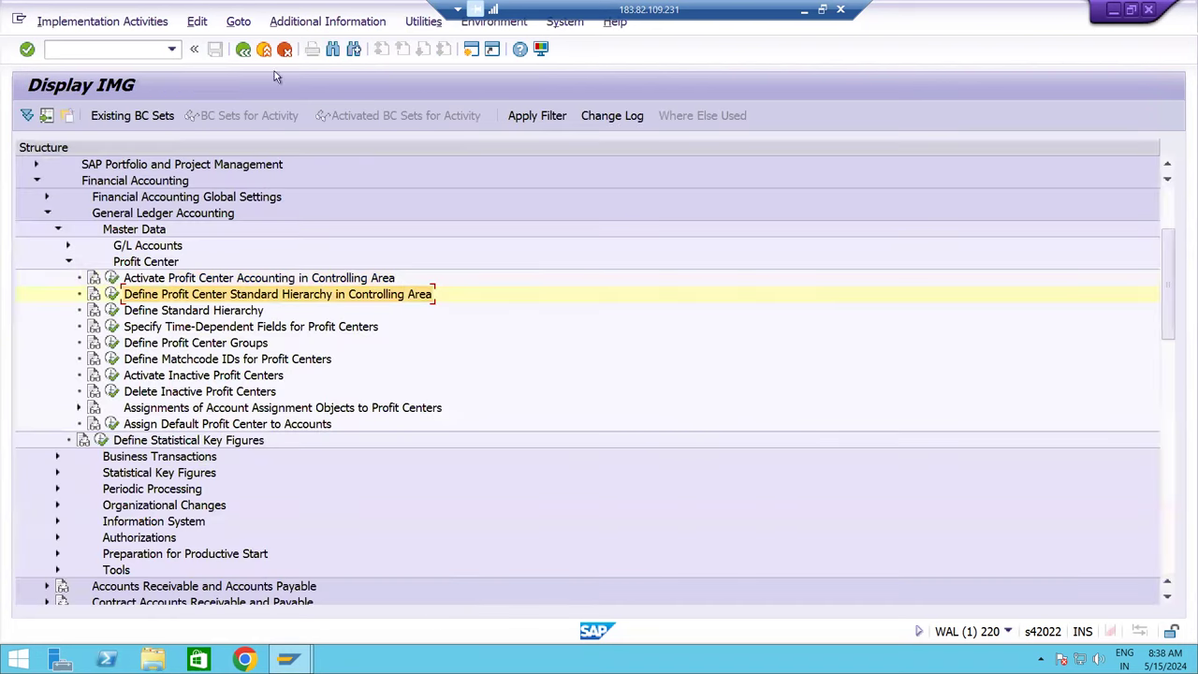
- Open the activity Define Profit Center Groups from the Profit Center settings in the IMG
click(149, 348)
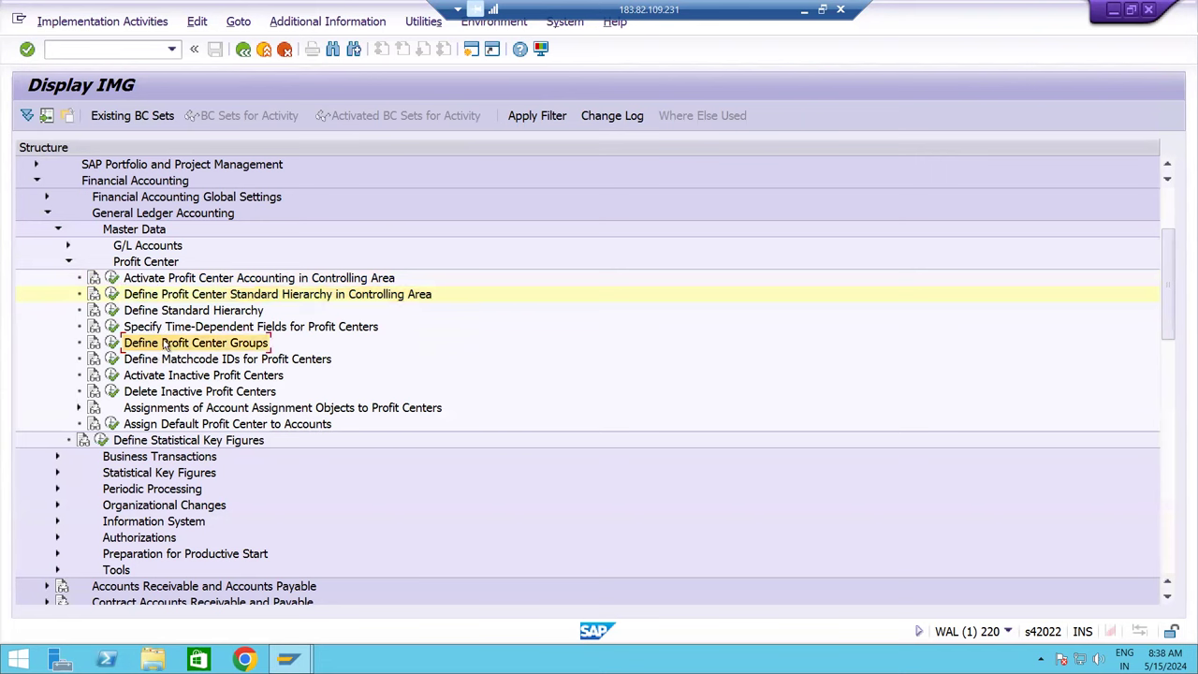
click(136, 314)
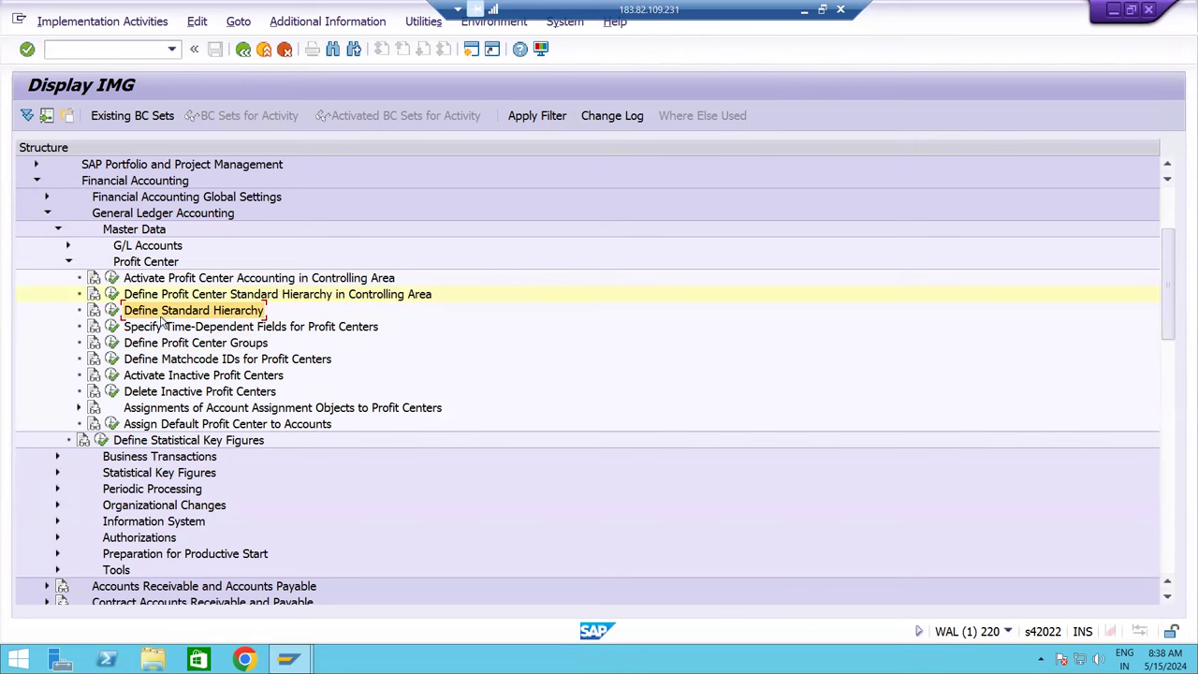
click(166, 348)
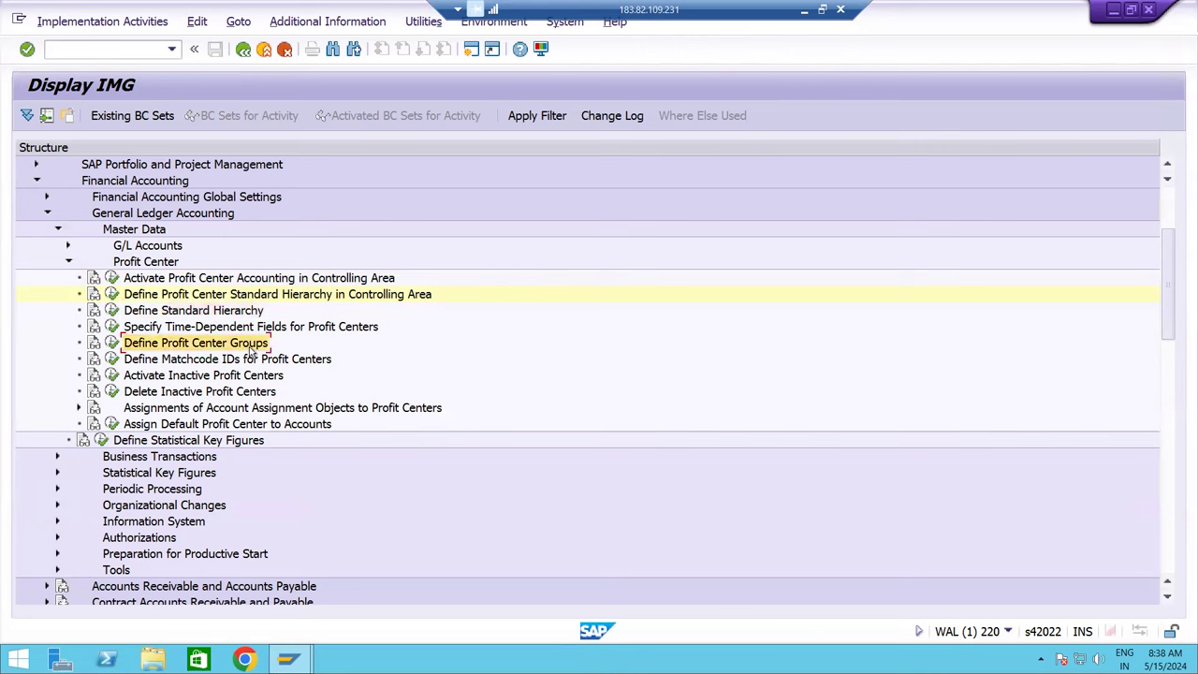
click(111, 344)
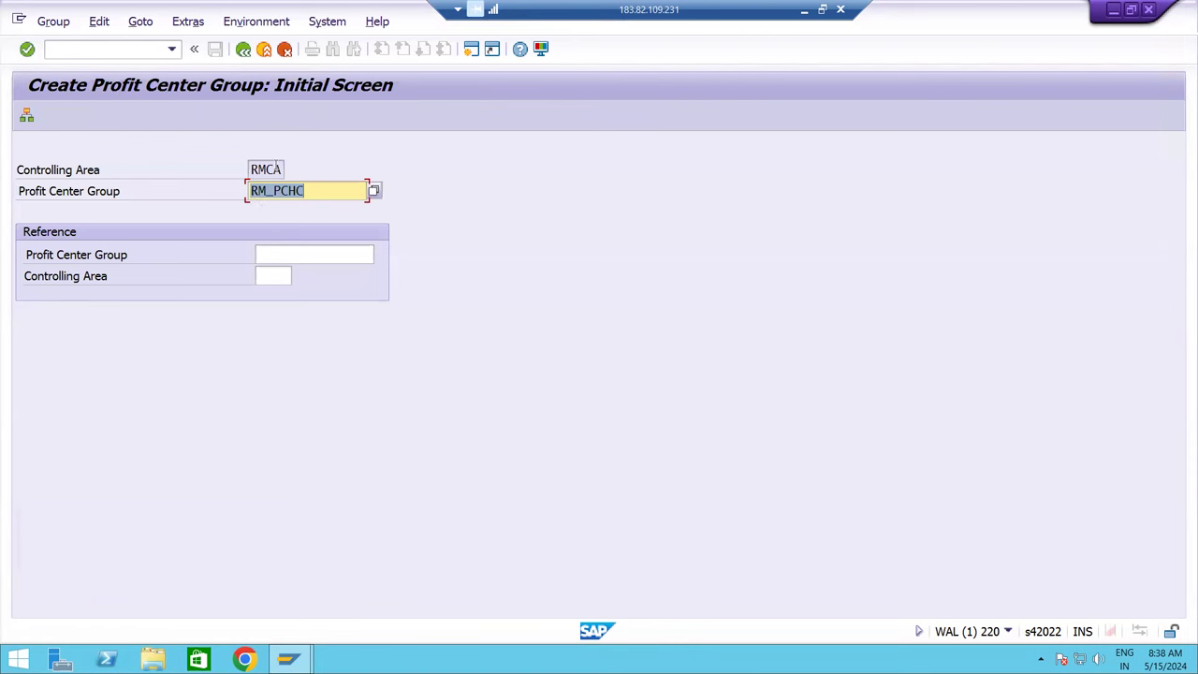
- Use Set Controlling Area to confirm RMCA as the controlling area for the profit center group
click(247, 170)
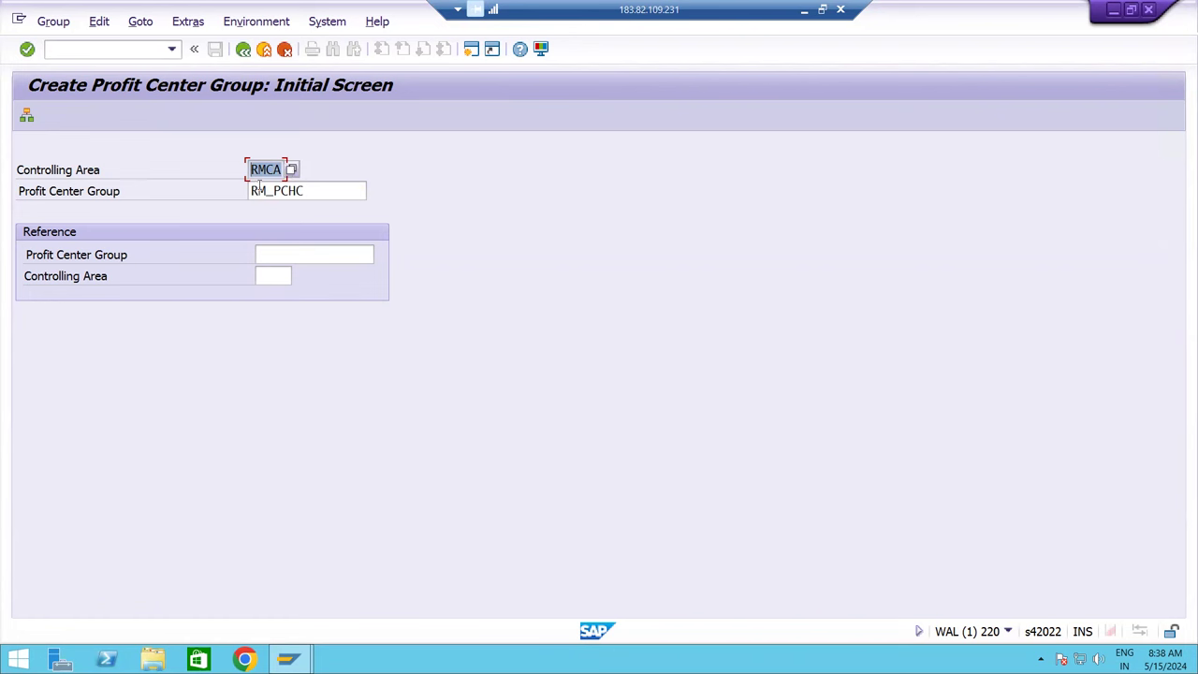
click(187, 24)
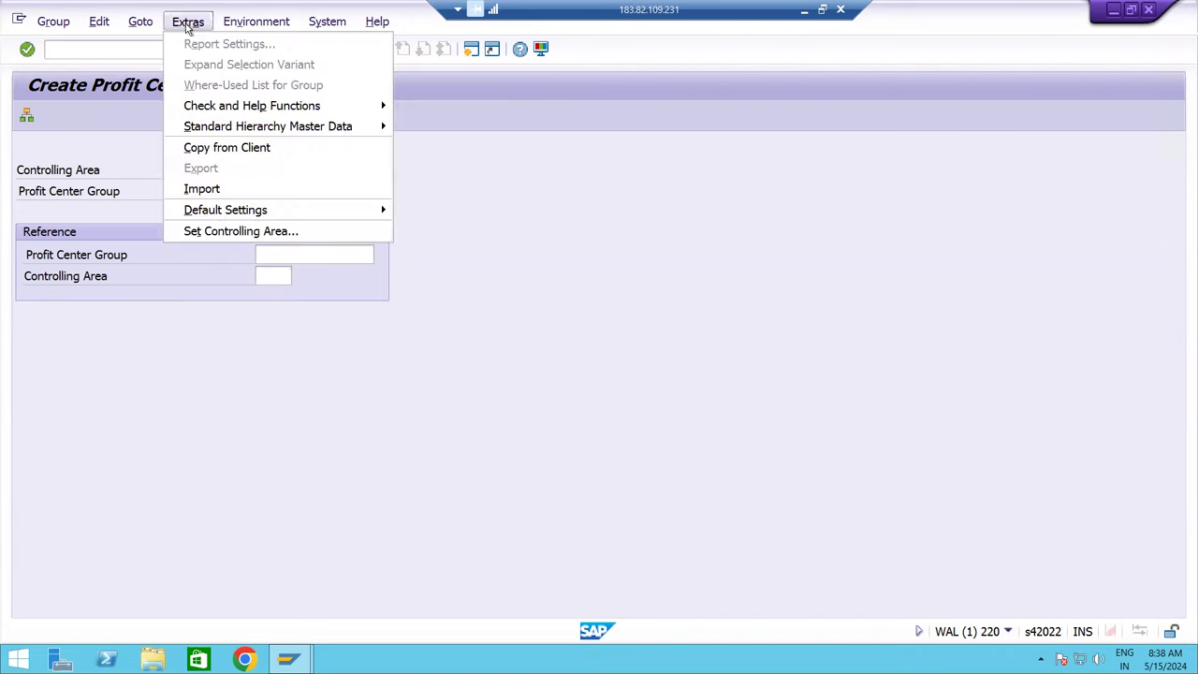
click(242, 230)
drag(372, 285, 505, 286)
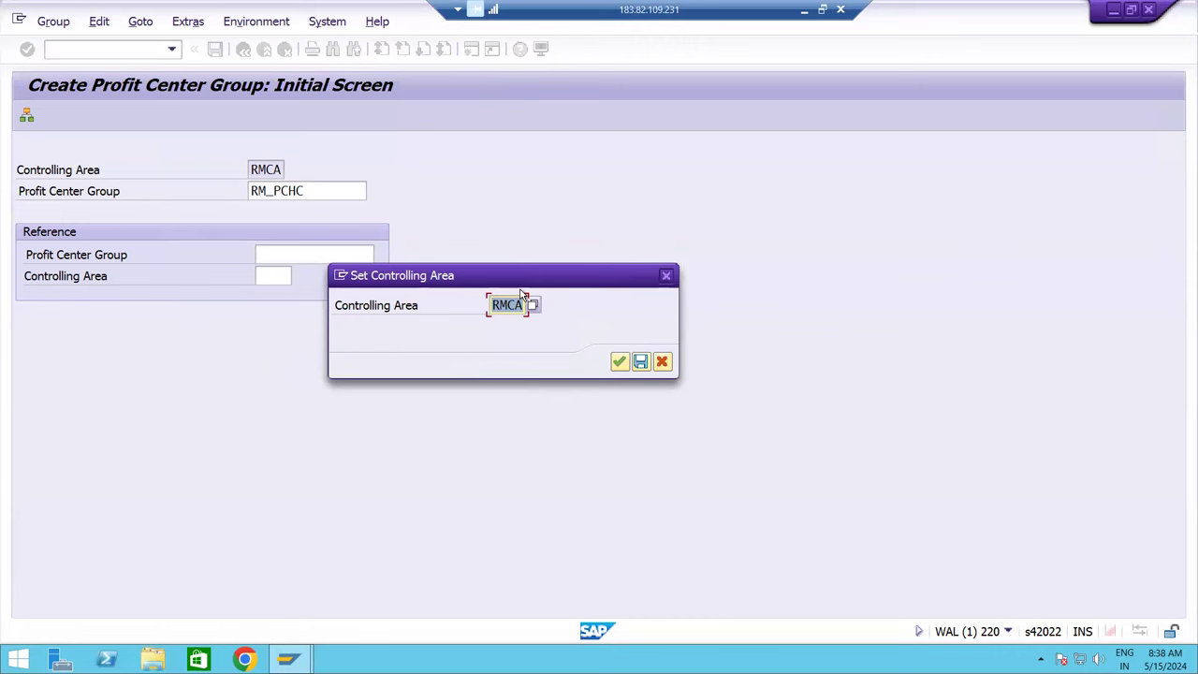
click(619, 361)
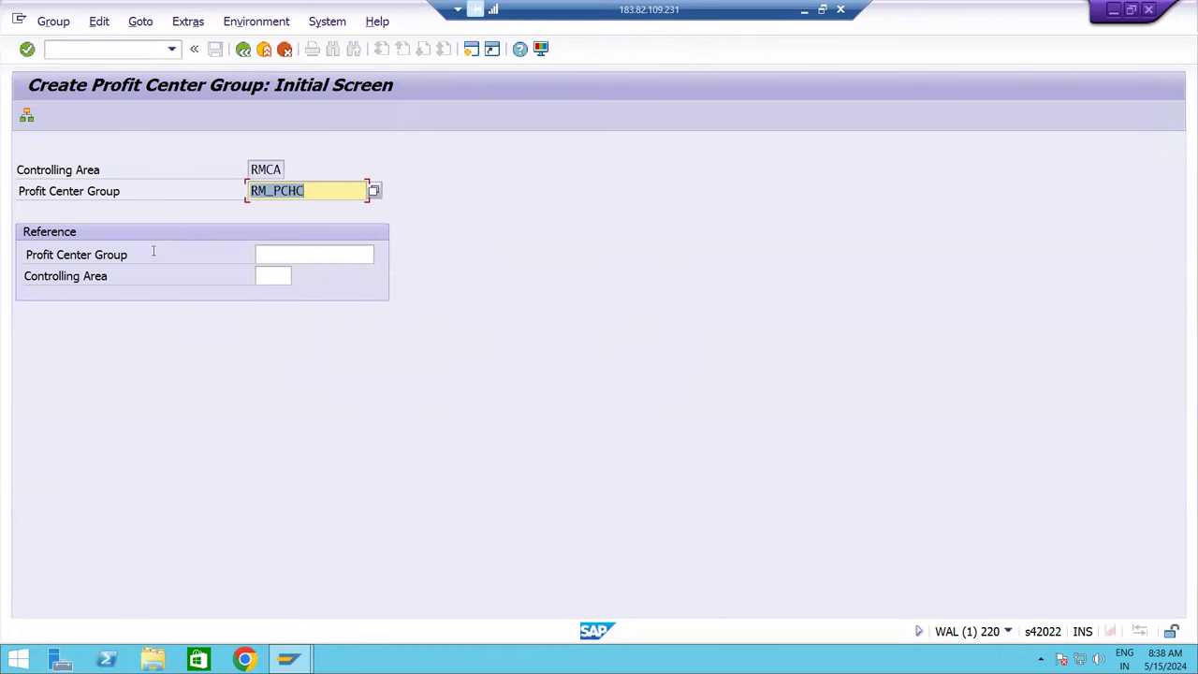
- Switch to the Excel notes and enter RM_PCHC in cell H22, beside the heading for defining the profit center standard hierarchy
click(308, 191)
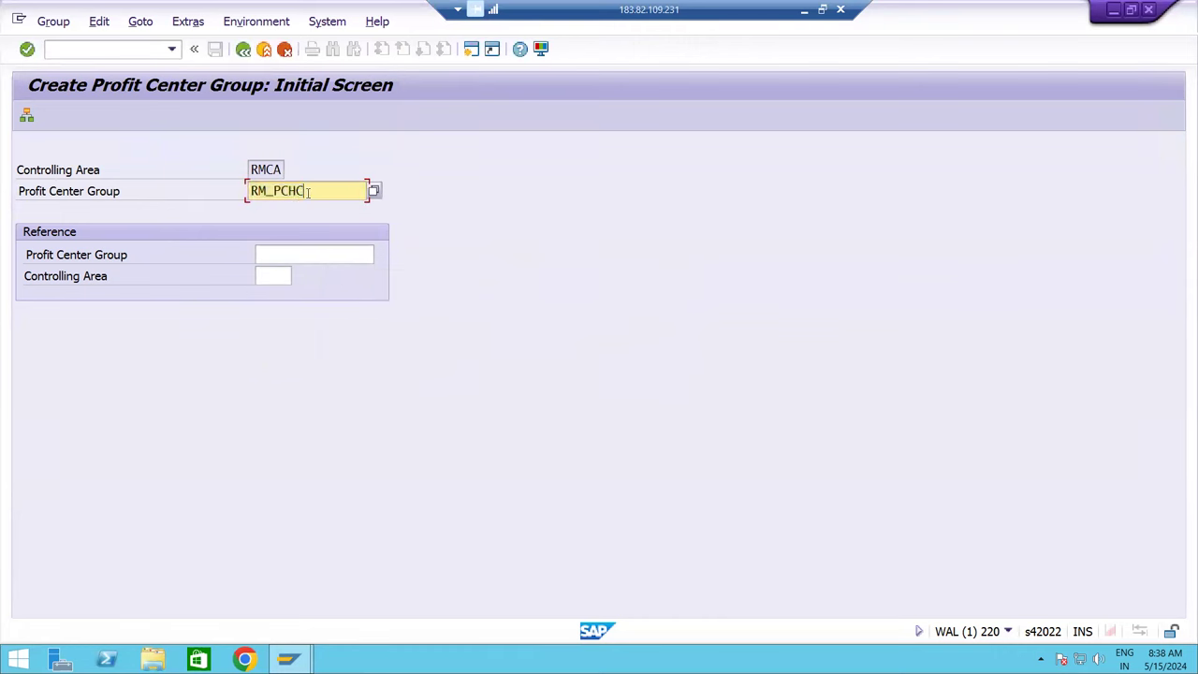
double_click(270, 191)
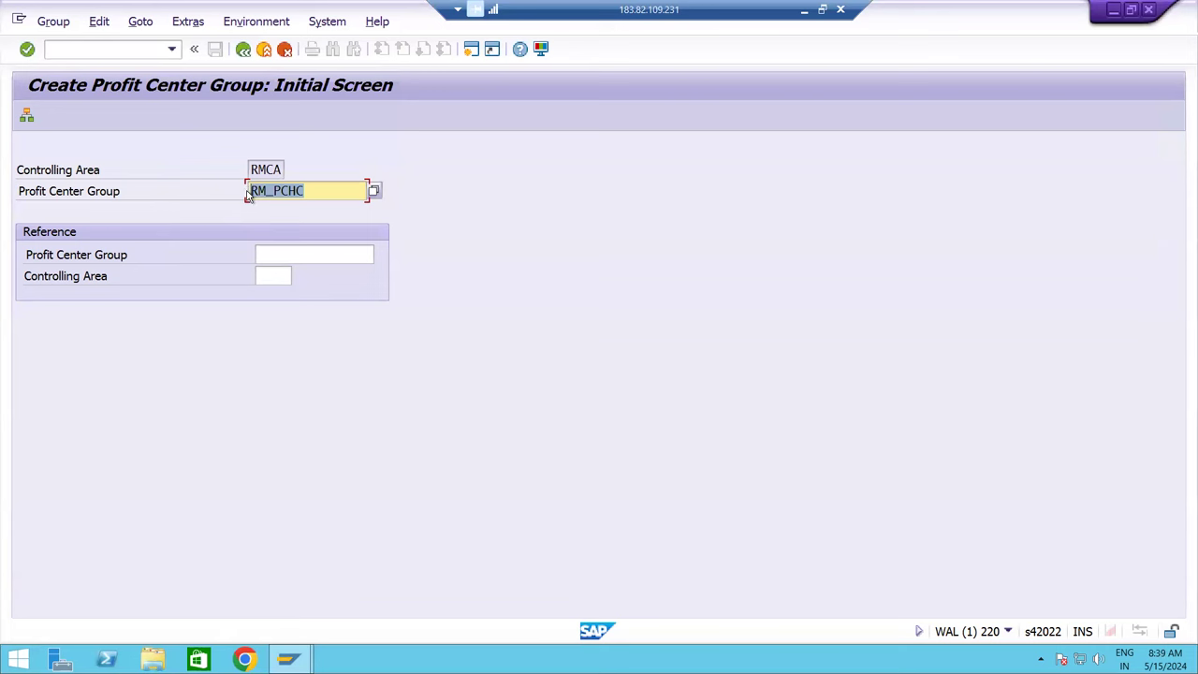
drag(321, 194, 247, 192)
click(803, 15)
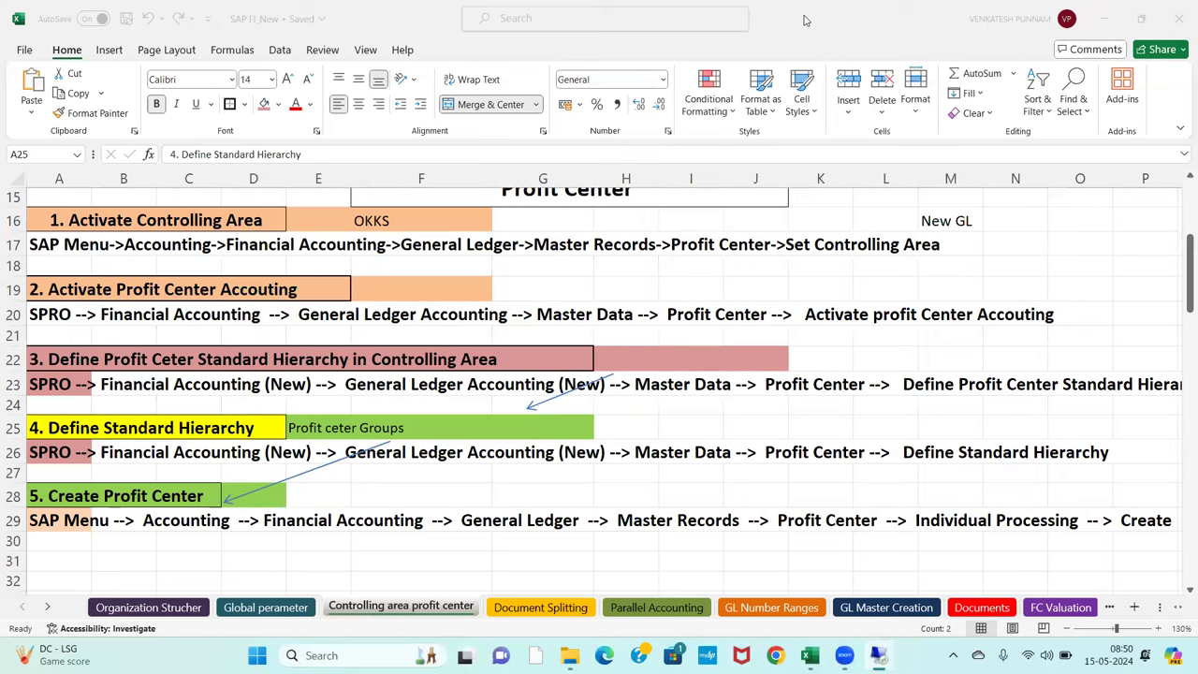
click(86, 363)
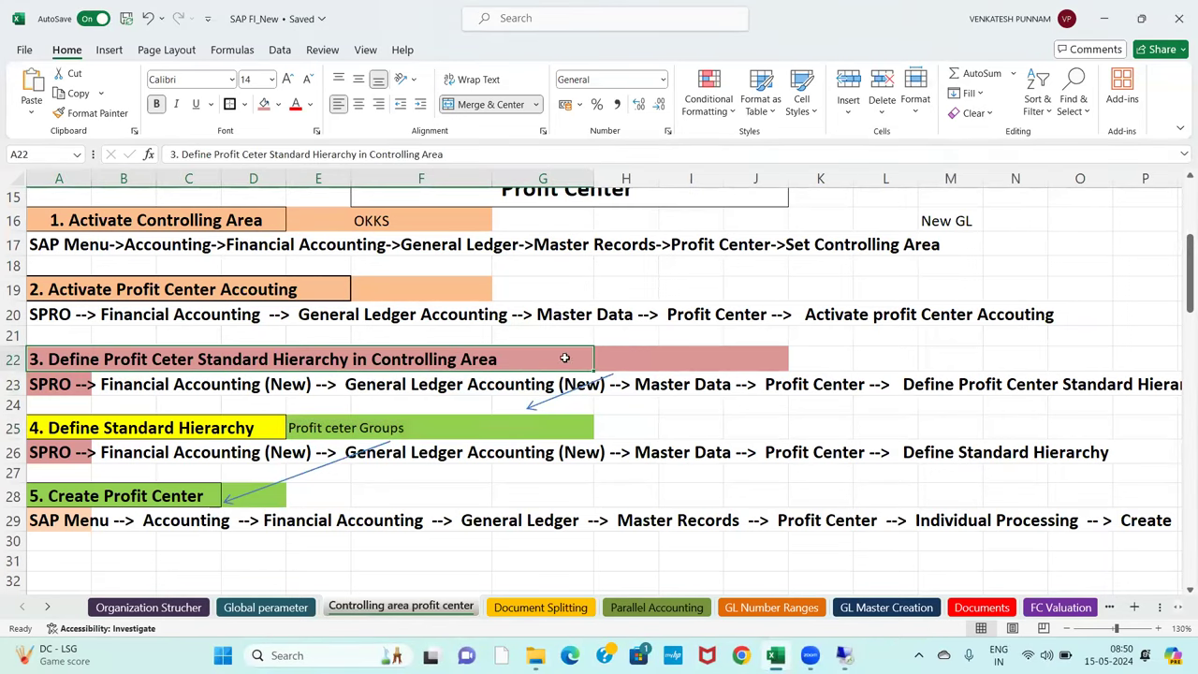
click(603, 361)
text(R)
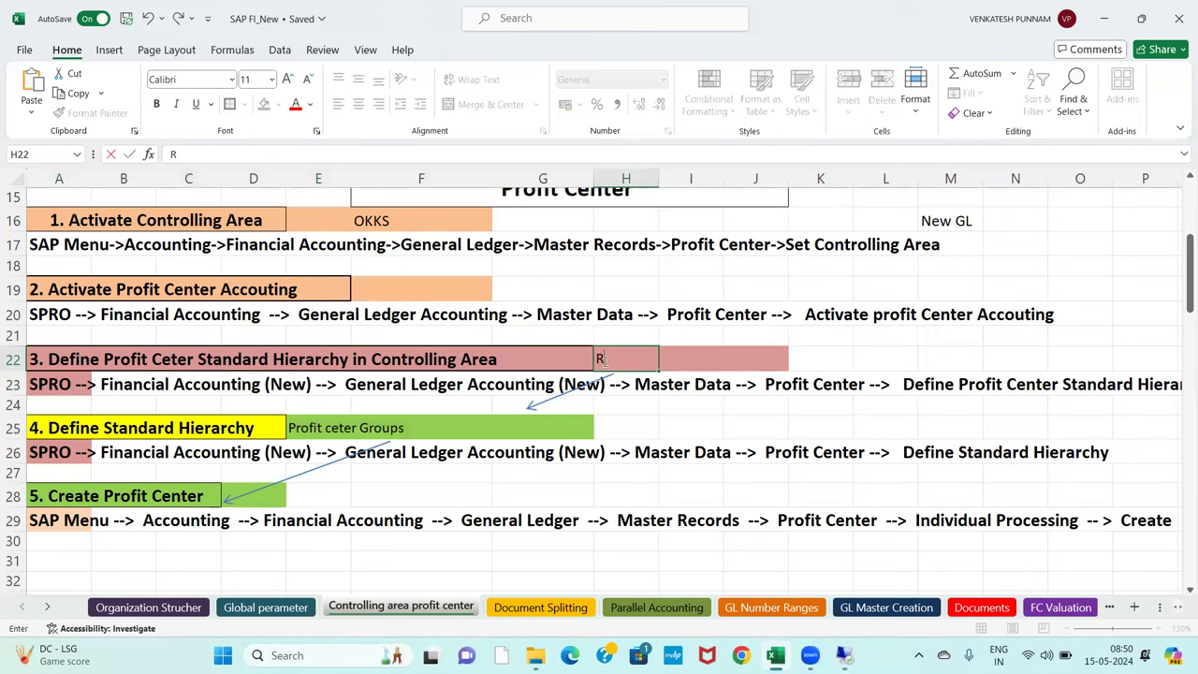
text(M_PCHC)
- Switch back to SAP and open the hierarchy structure for profit center group RM_PCHC
key(alt+Tab)
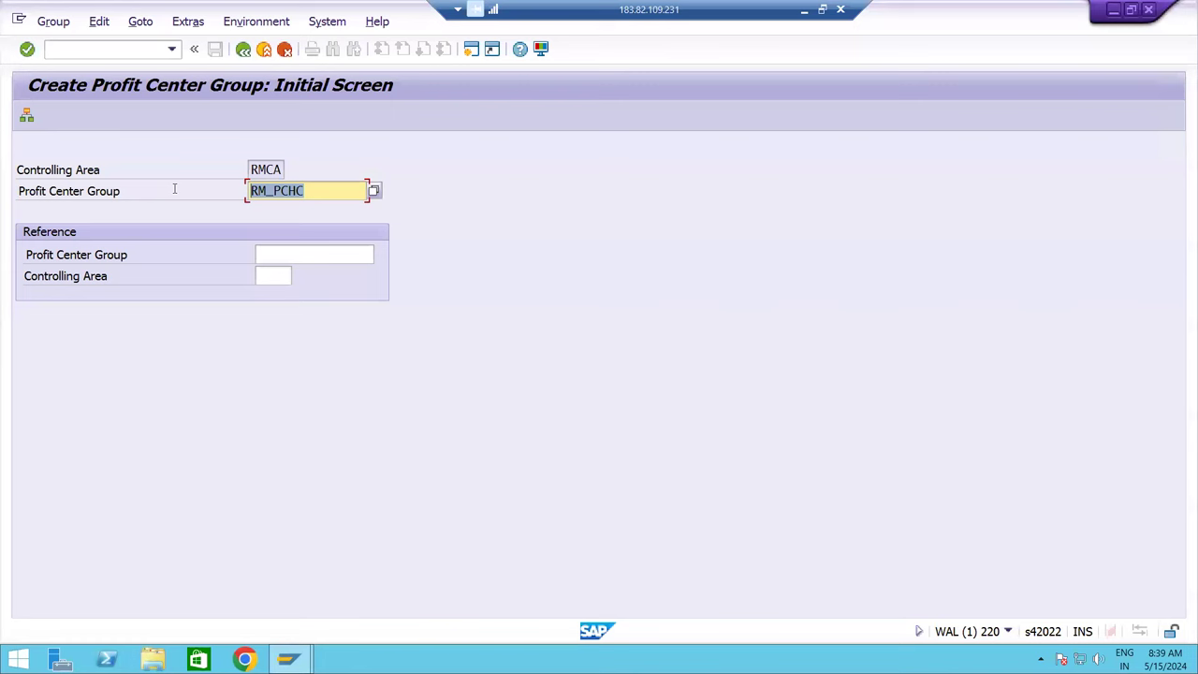
key(Return)
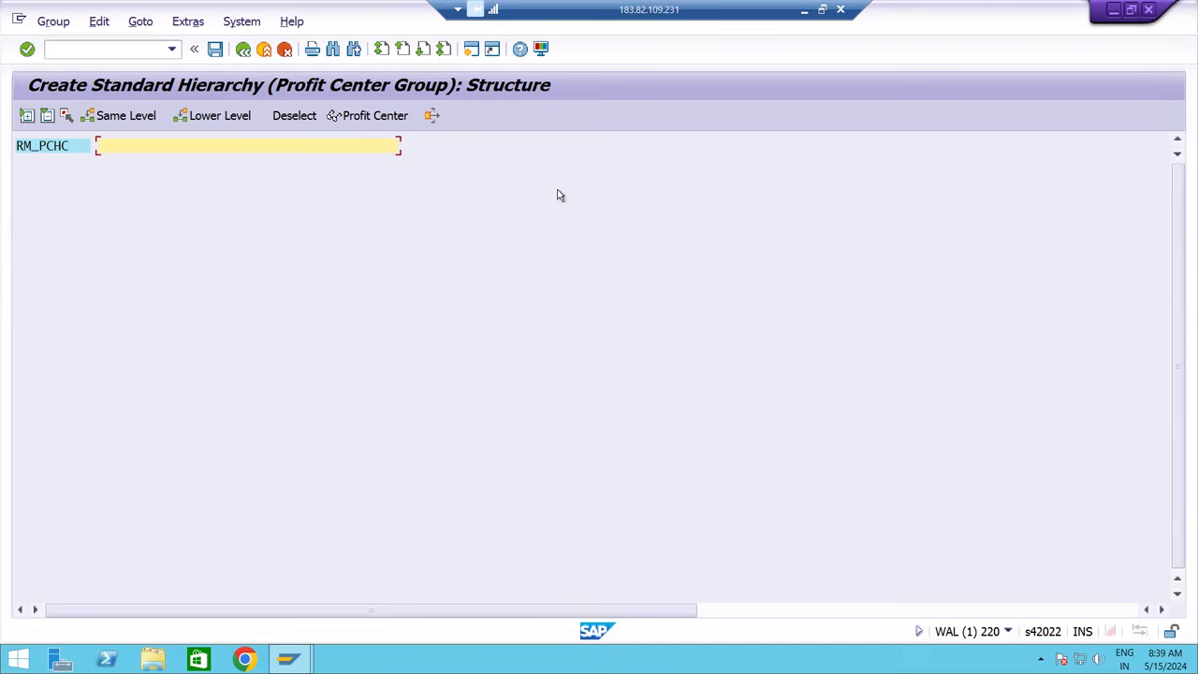
- Switch to the Excel notes and change the standard hierarchy code in the diagram, cell X28, to RM_PCHC
click(804, 10)
key(Right)
key(Right)
key(Right)
key(Right)
key(Right)
key(Right)
key(Right)
key(Right)
key(Right)
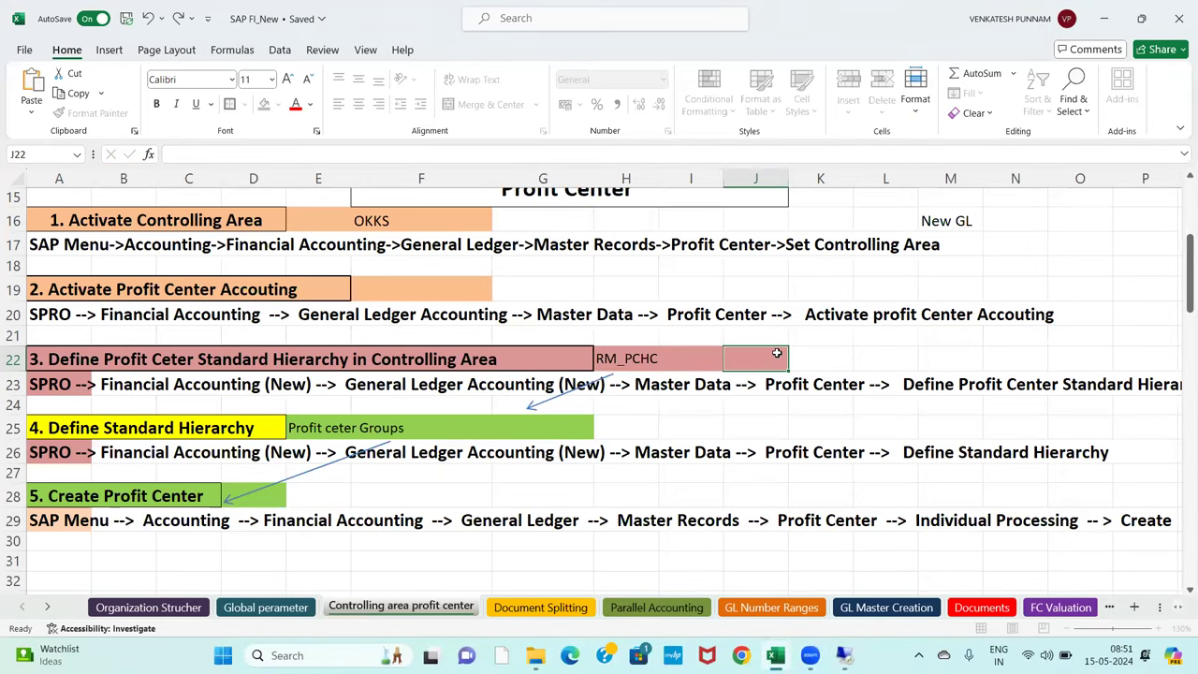
key(Right)
key(Right)
key(Right)
key(Right)
key(Right)
key(Right)
key(Right)
key(Right)
key(Right)
key(Right)
key(Right)
key(Right)
key(Right)
key(Right)
key(Right)
key(Right)
key(Right)
key(Right)
key(Right)
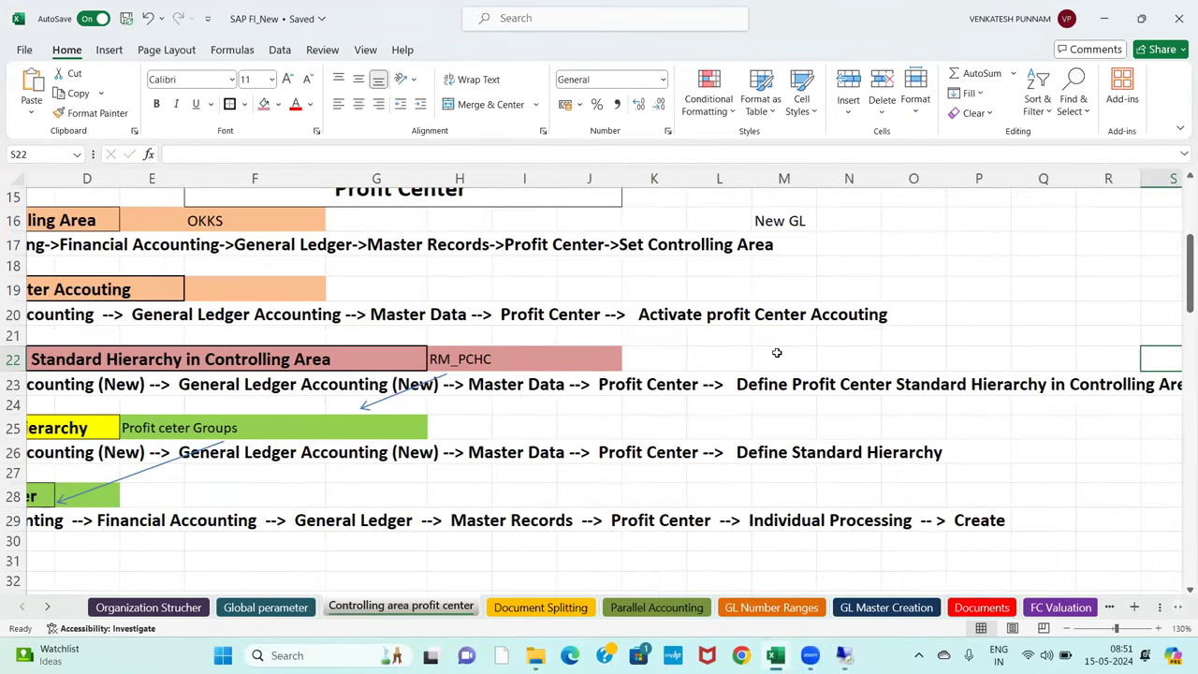
scroll(774, 355, down, 3)
scroll(744, 379, up, 1)
scroll(655, 411, down, 1)
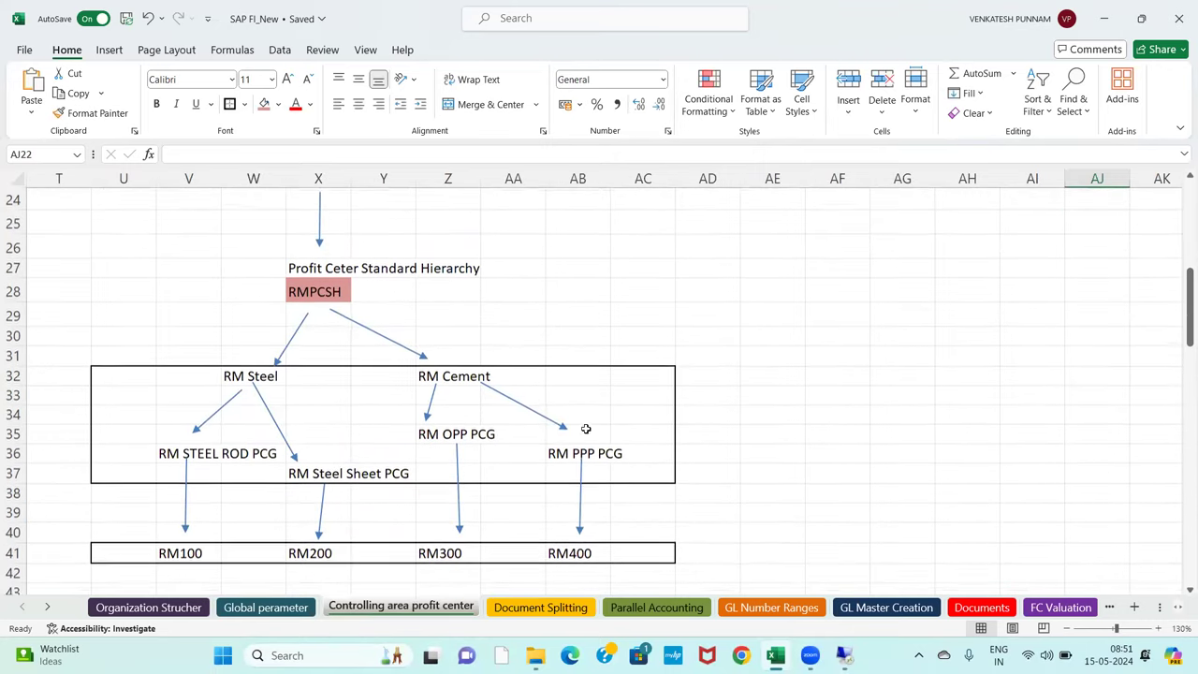
click(302, 290)
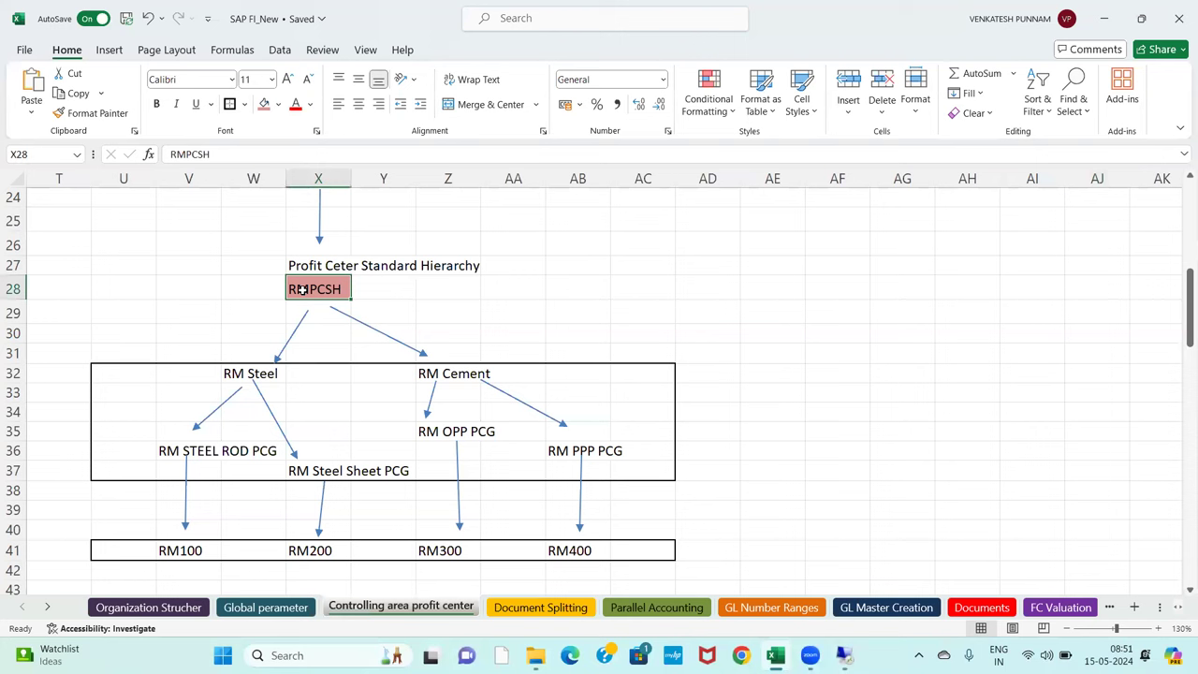
text(RM_)
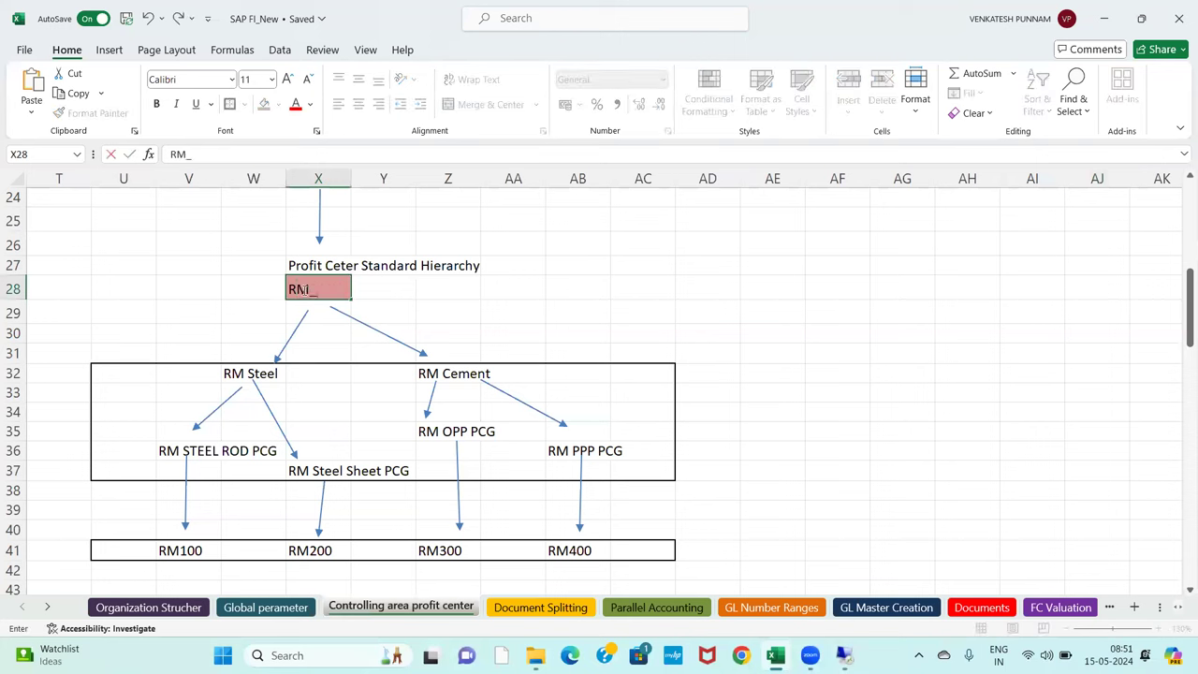
text(PCHC)
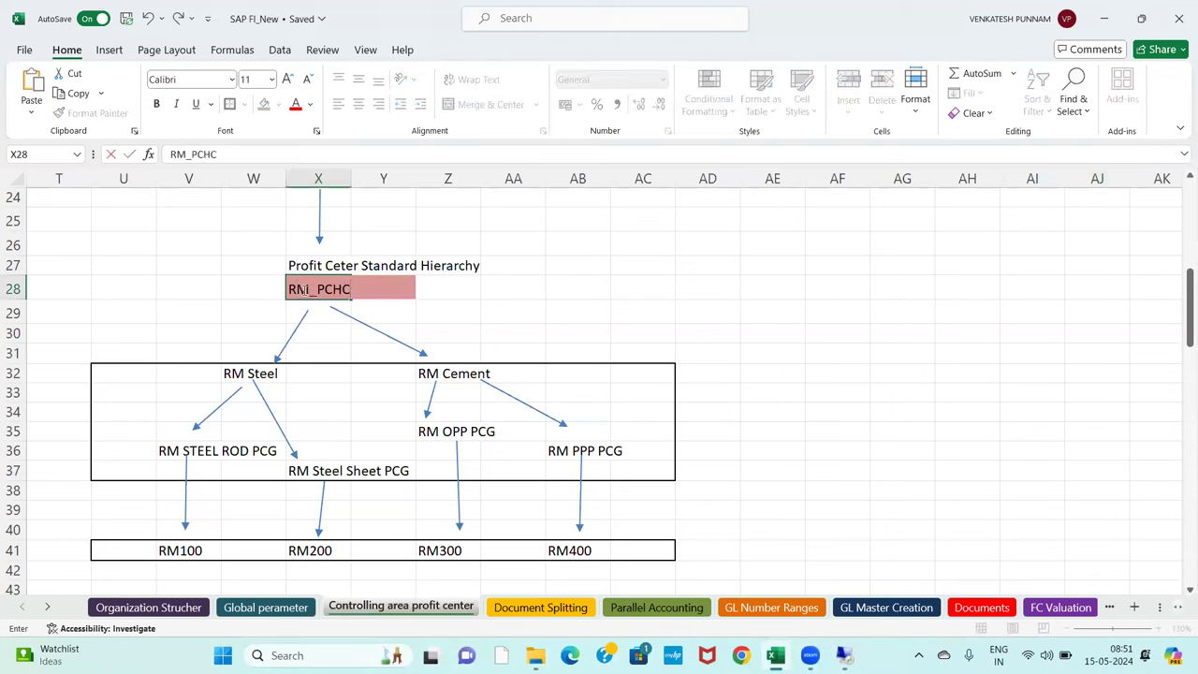
click(262, 285)
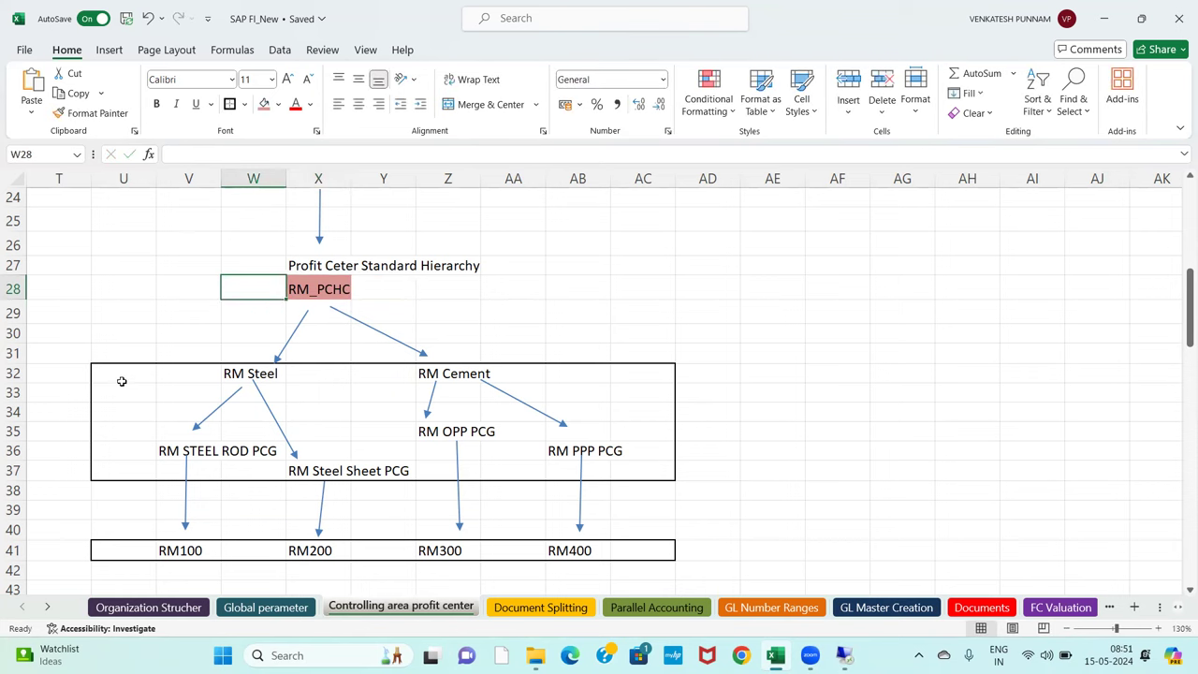
- Review the diagram's profit center groups and profit centers, and describe RM_PCHC in SAP as "RM Profit Center Stnd Hierarchy"
drag(115, 371, 650, 462)
scroll(454, 429, down, 1)
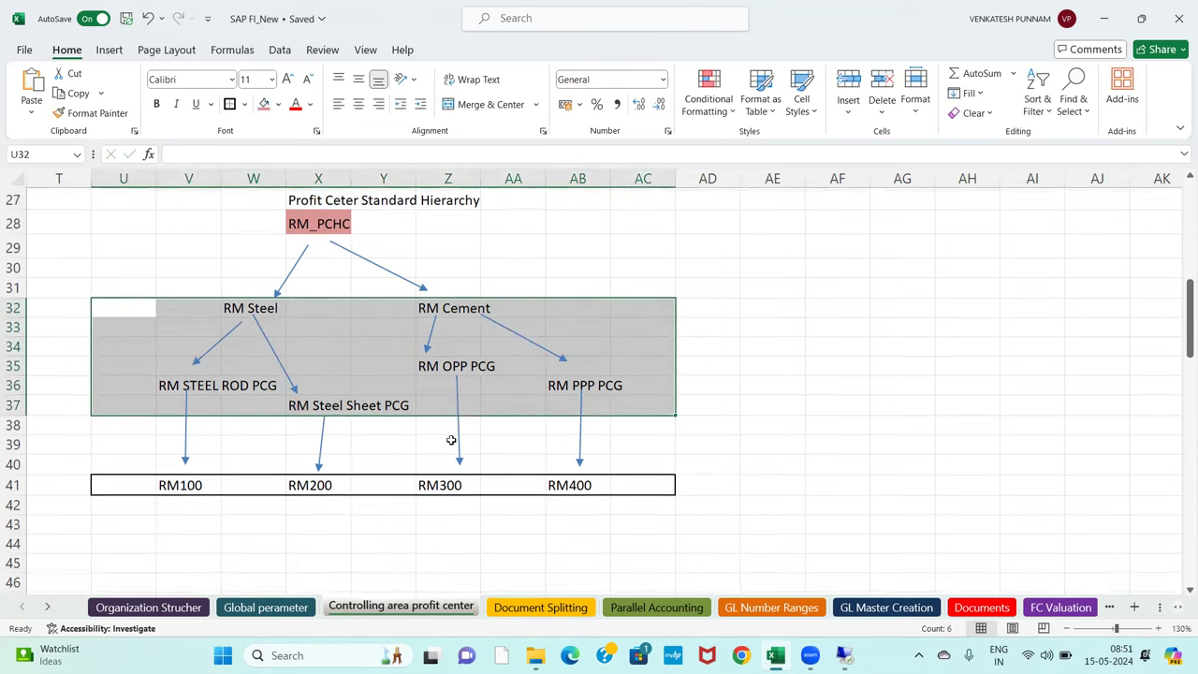
drag(126, 482, 628, 484)
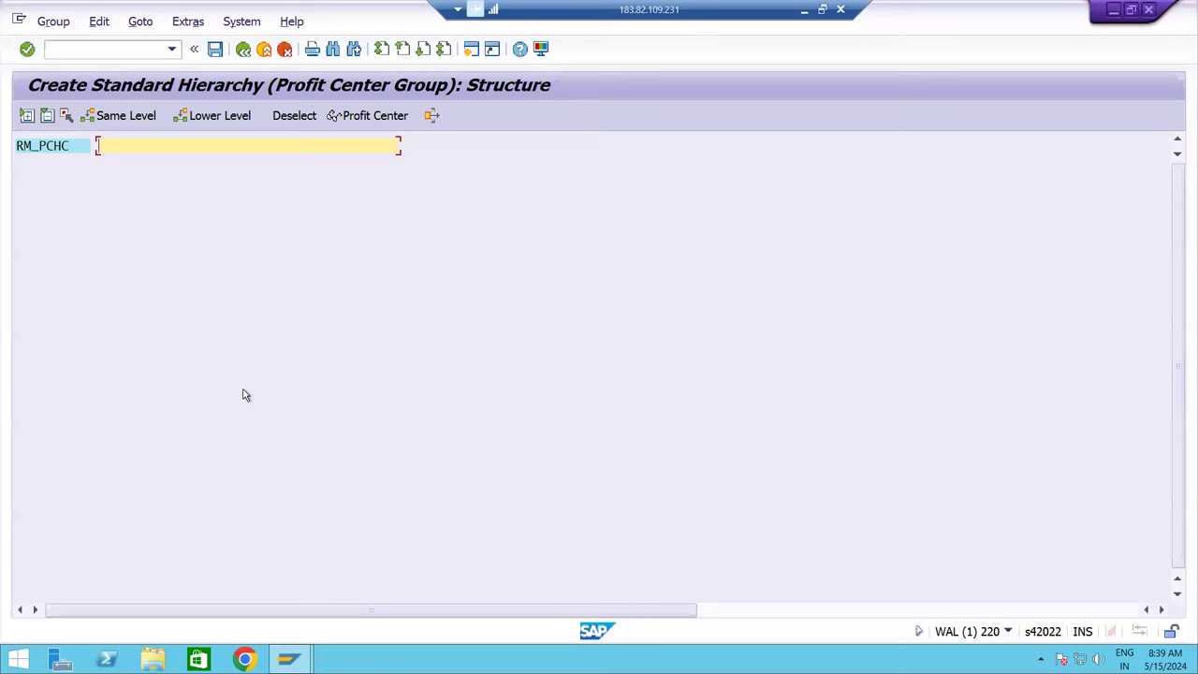
text(RM Profit Center Stnd Hierarchy)
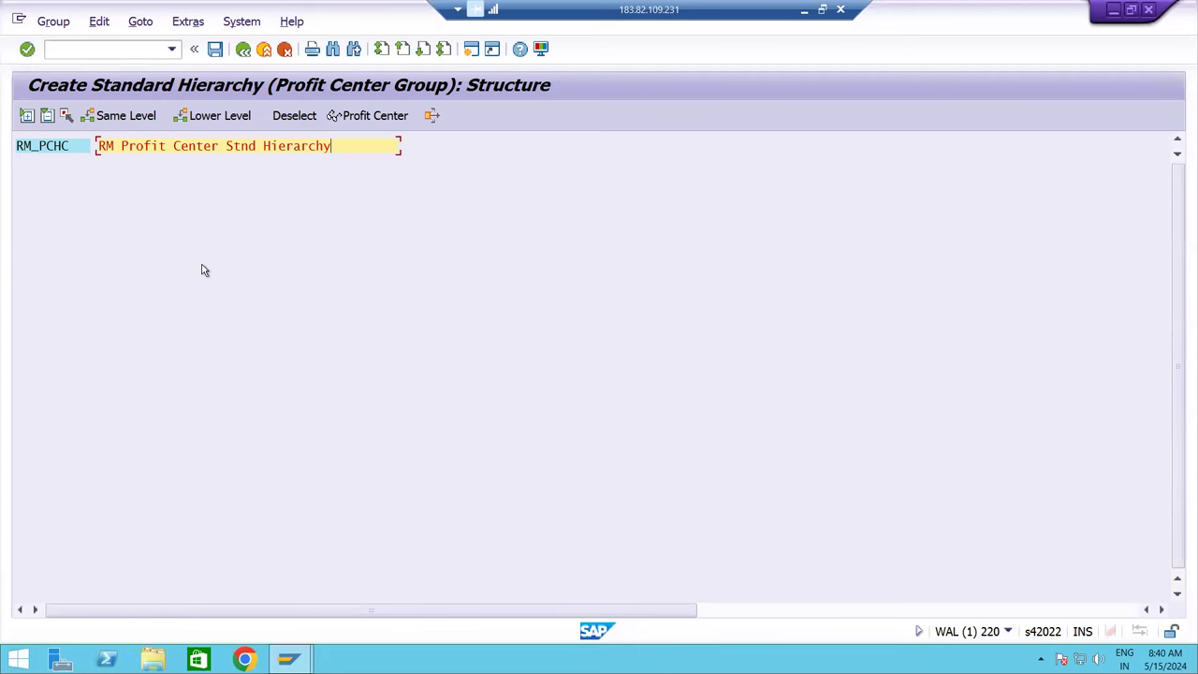
- Add group RMST one level below RM_PCHC with the description "RM Steel PCG"
click(41, 153)
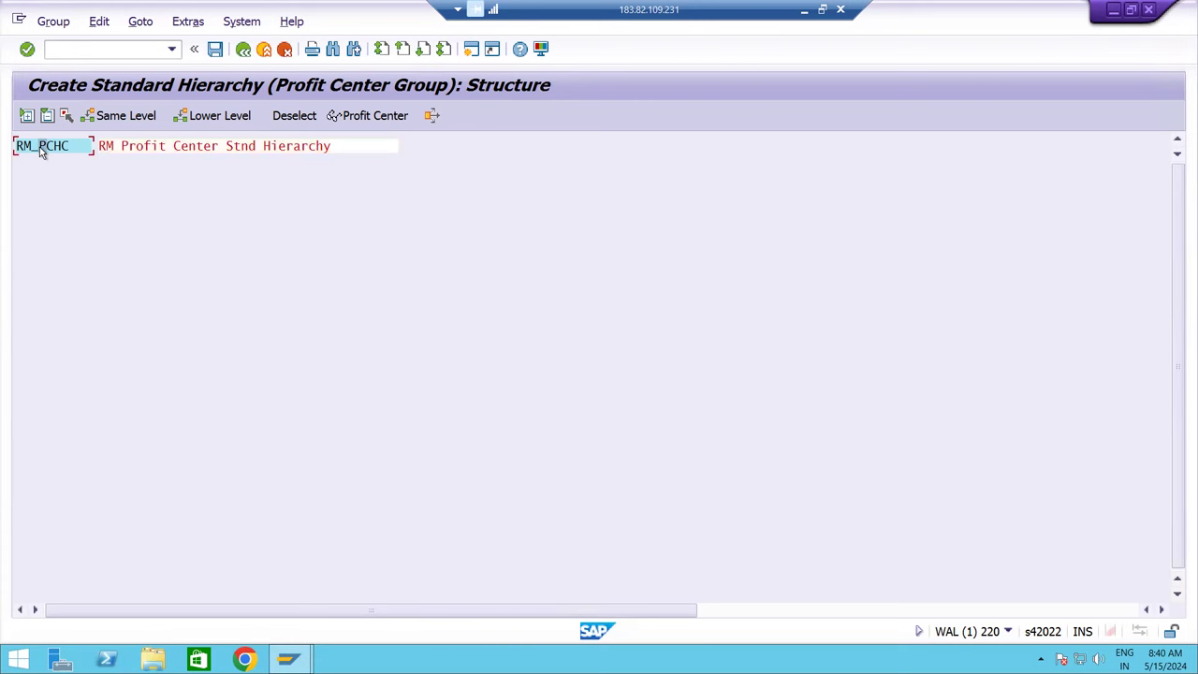
click(203, 121)
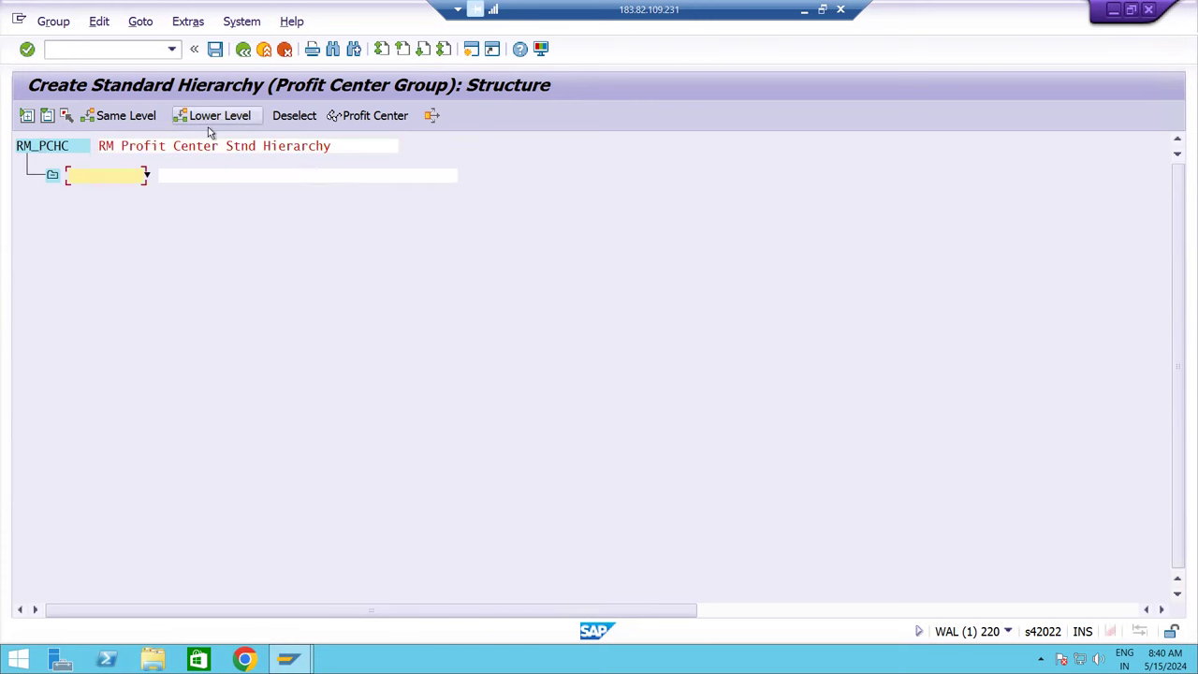
click(173, 178)
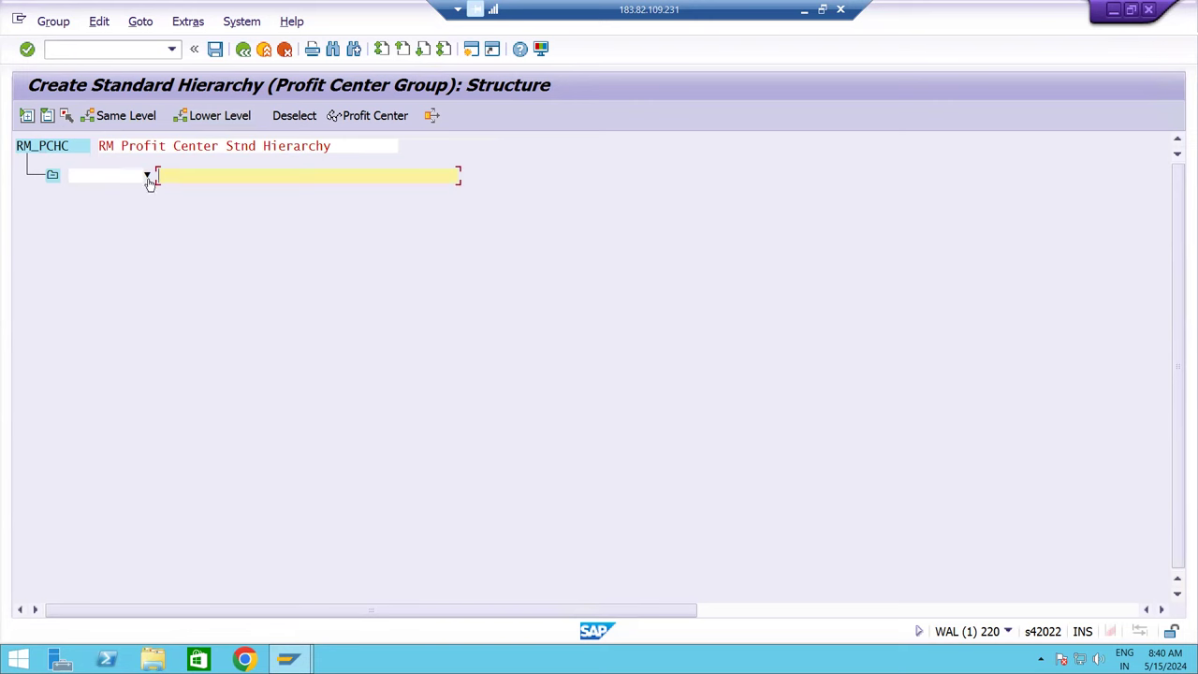
click(129, 175)
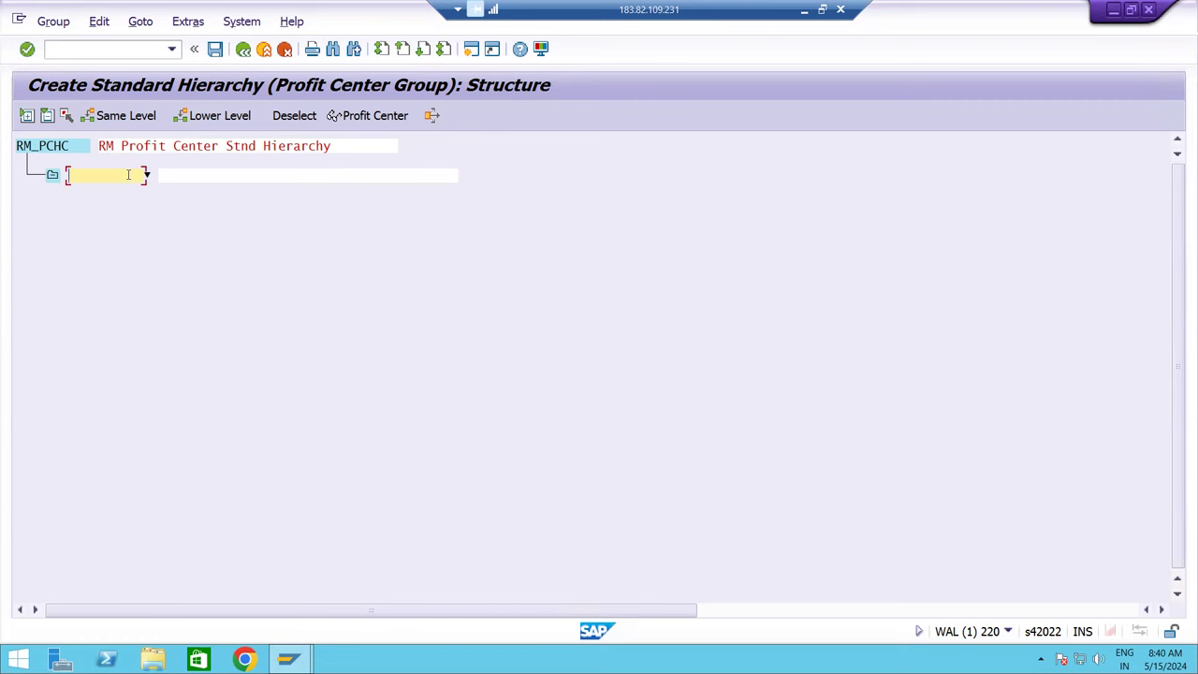
text(RMST)
key(Tab)
text(RM Steel)
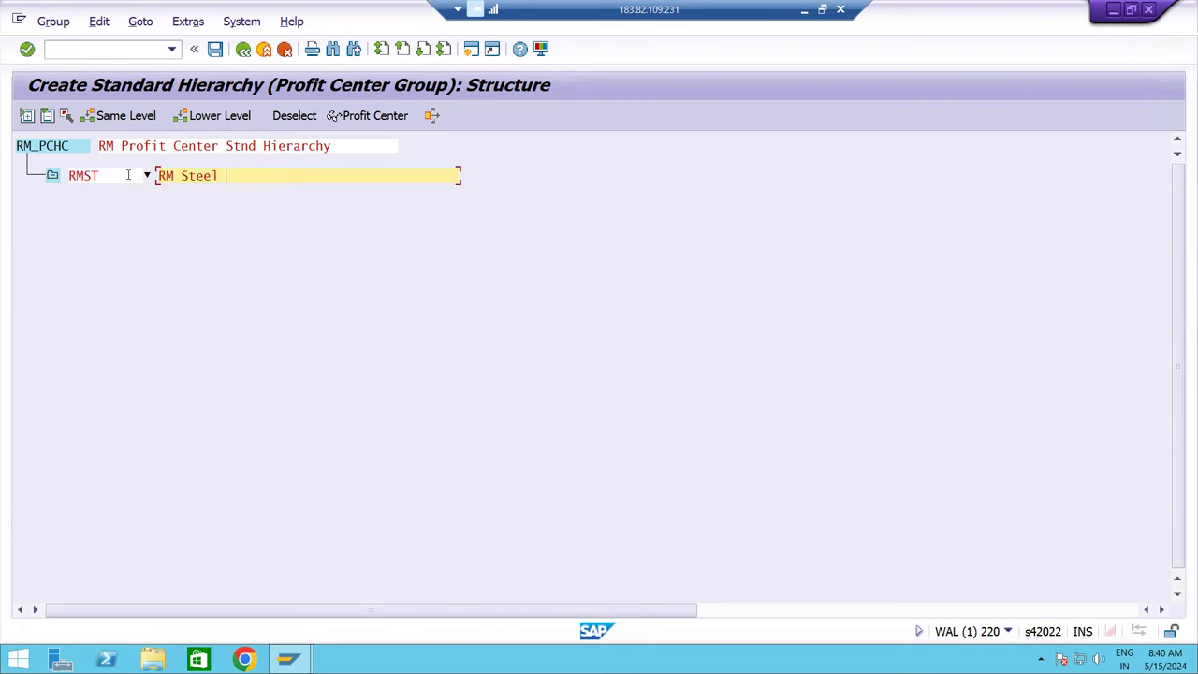
text( PCG)
key(Return)
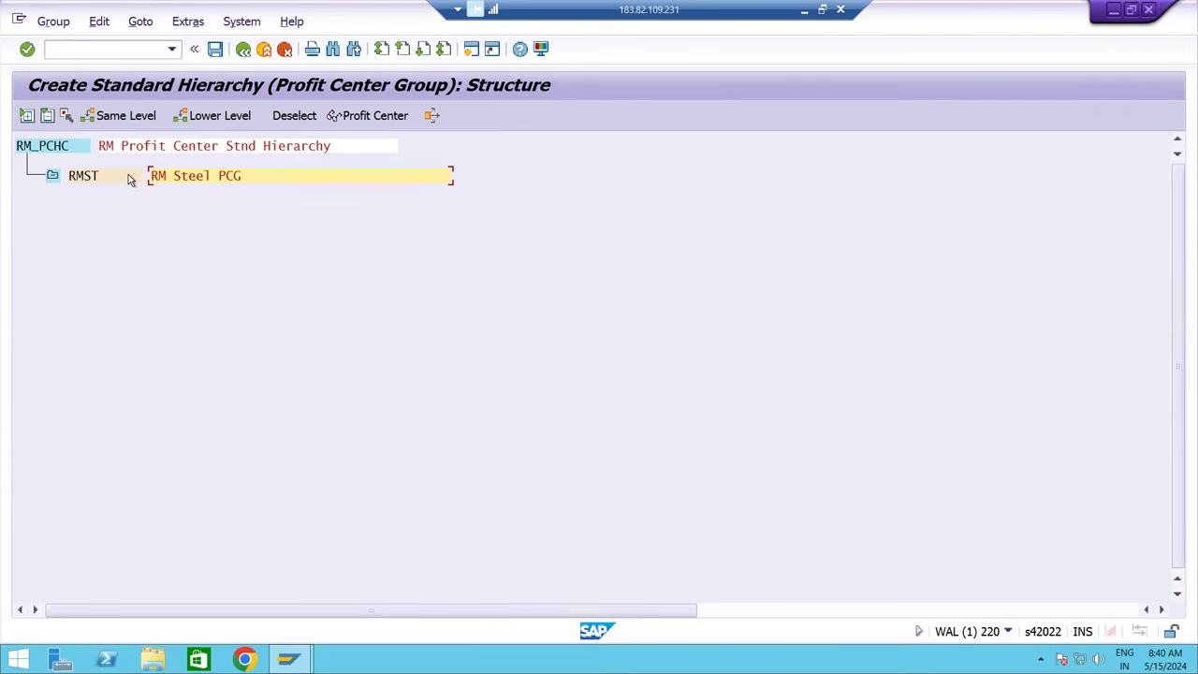
- Add group RMCT at the same level as RMST with the description "RM Cement PCG"
click(122, 180)
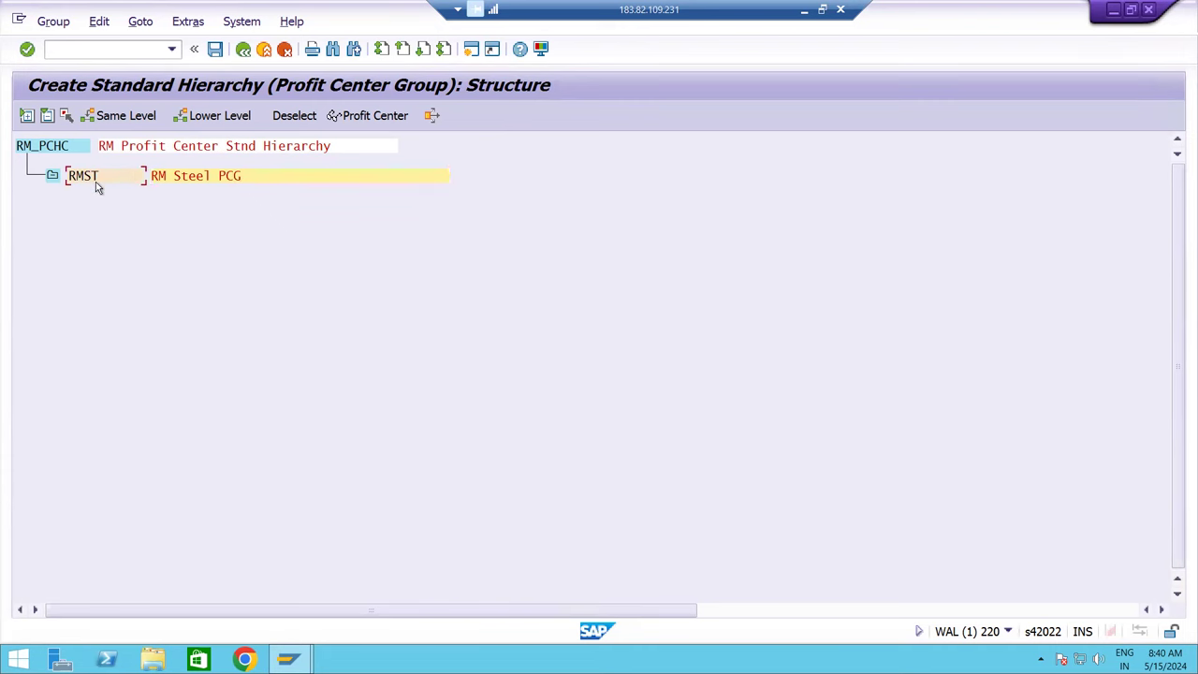
click(145, 116)
text(RMCT)
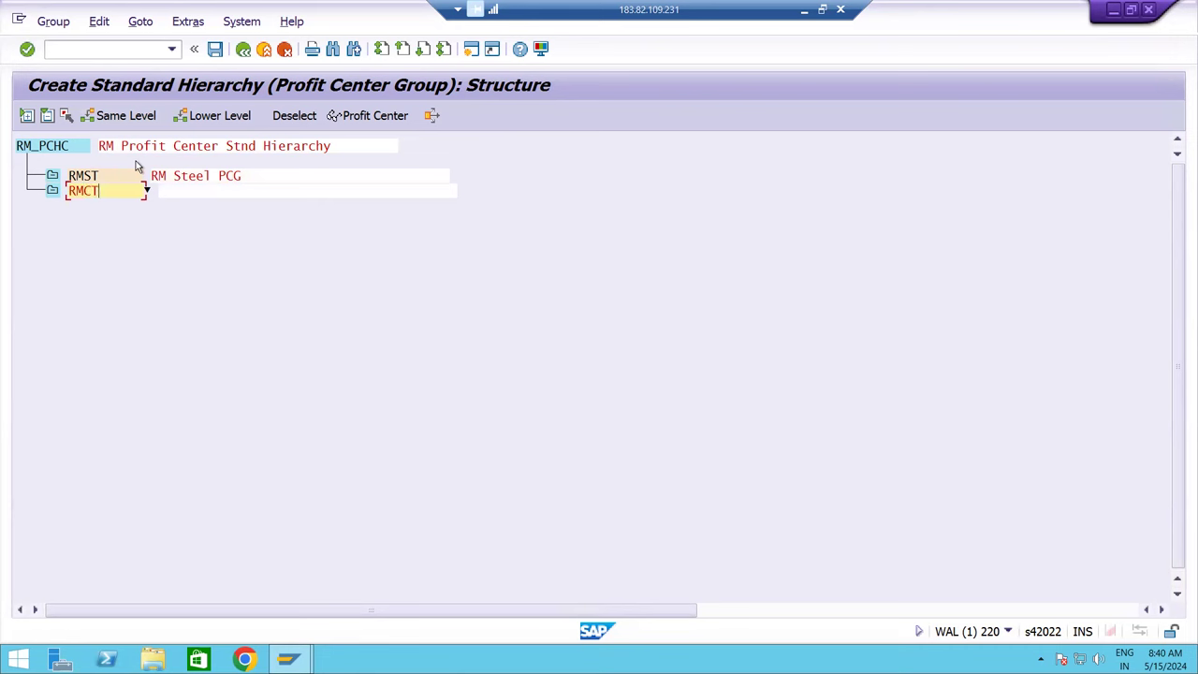
key(Tab)
text(RM Cement p)
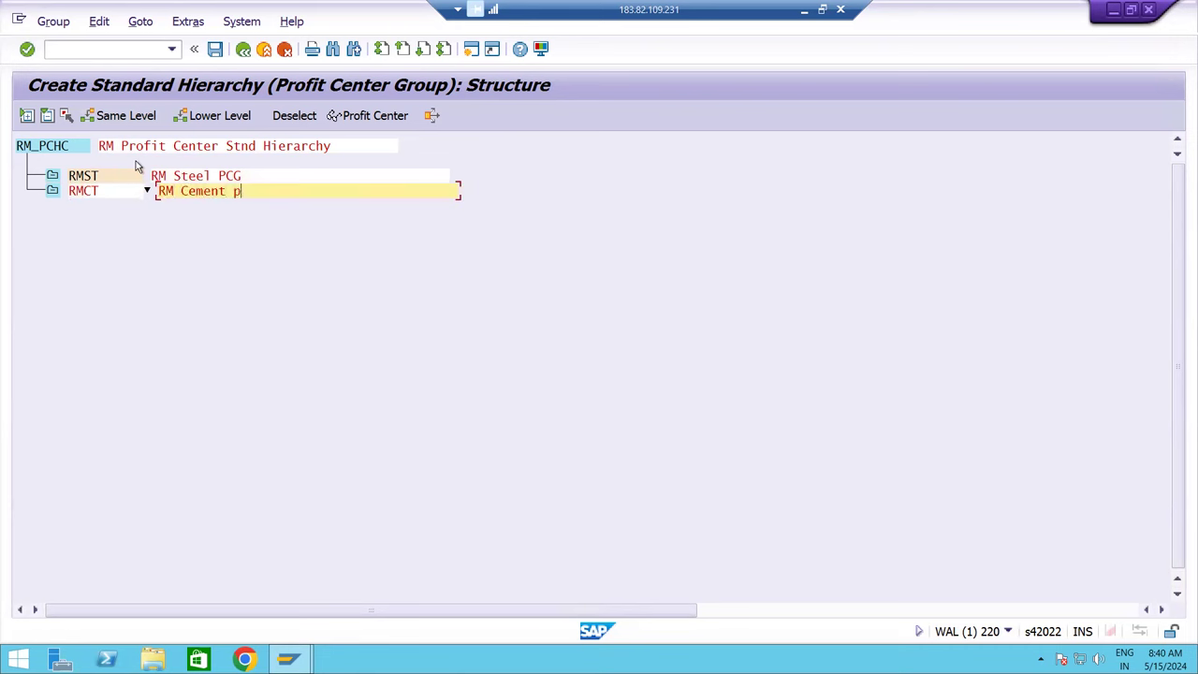
key(BackSpace)
text(PCG)
key(Return)
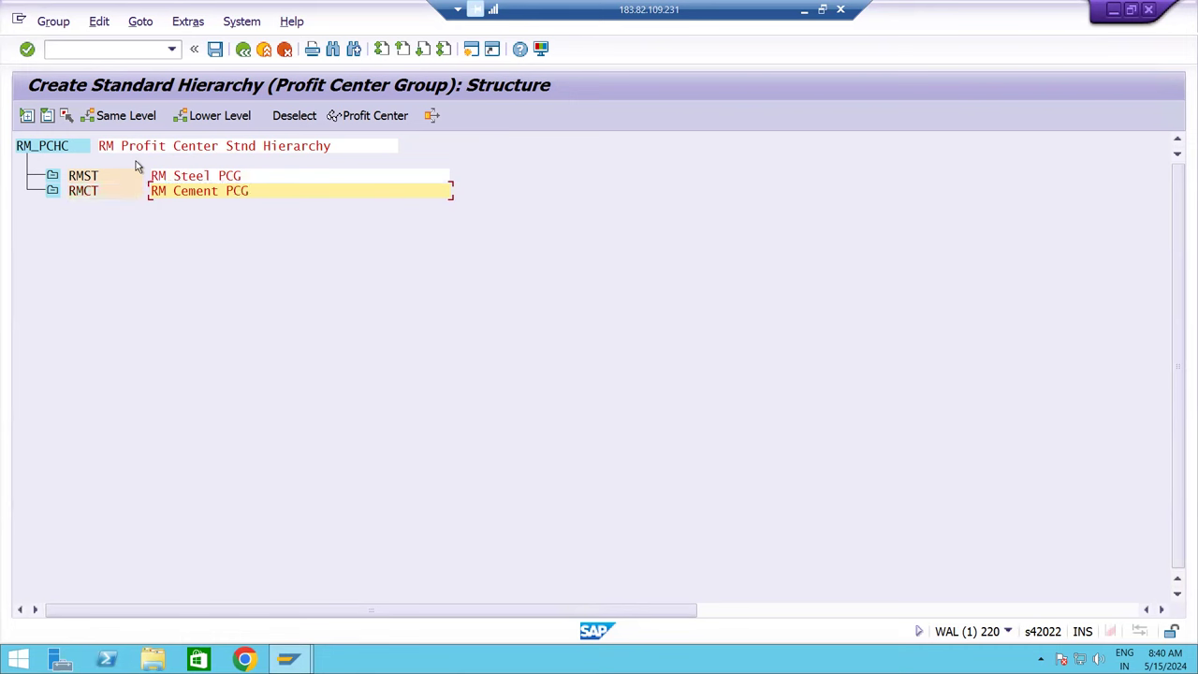
- Add group RMST_SR one level below RMST with the description "RM STEEL ROD PCG"
click(81, 178)
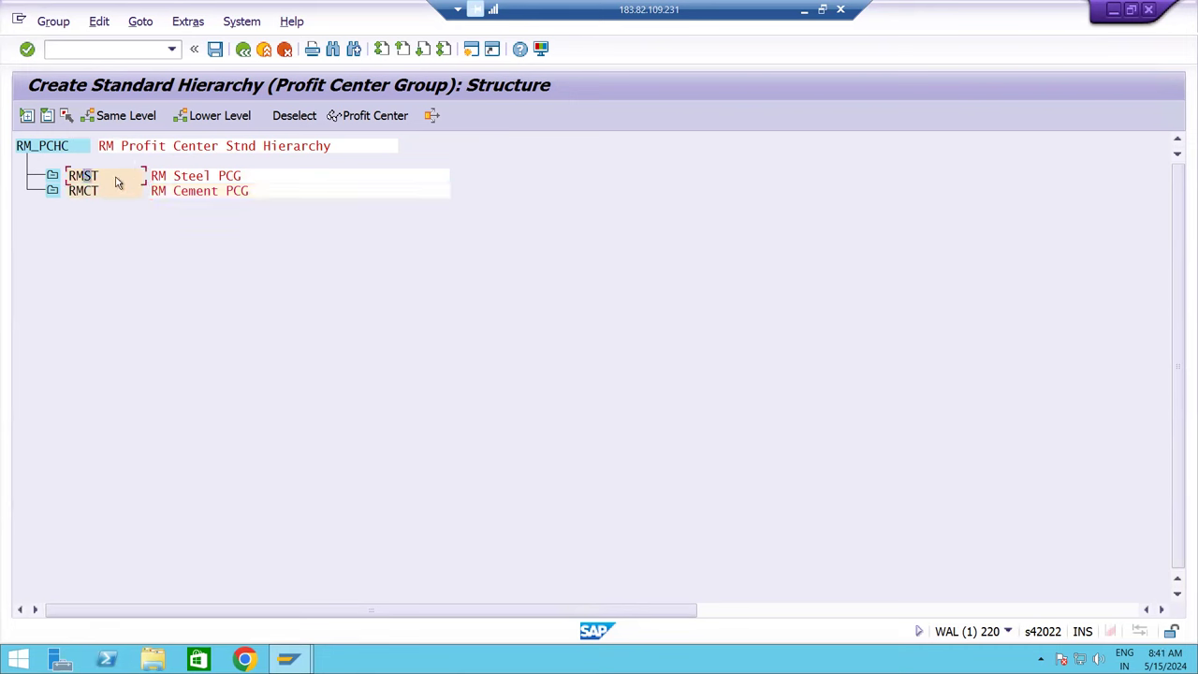
click(212, 120)
text(RMS)
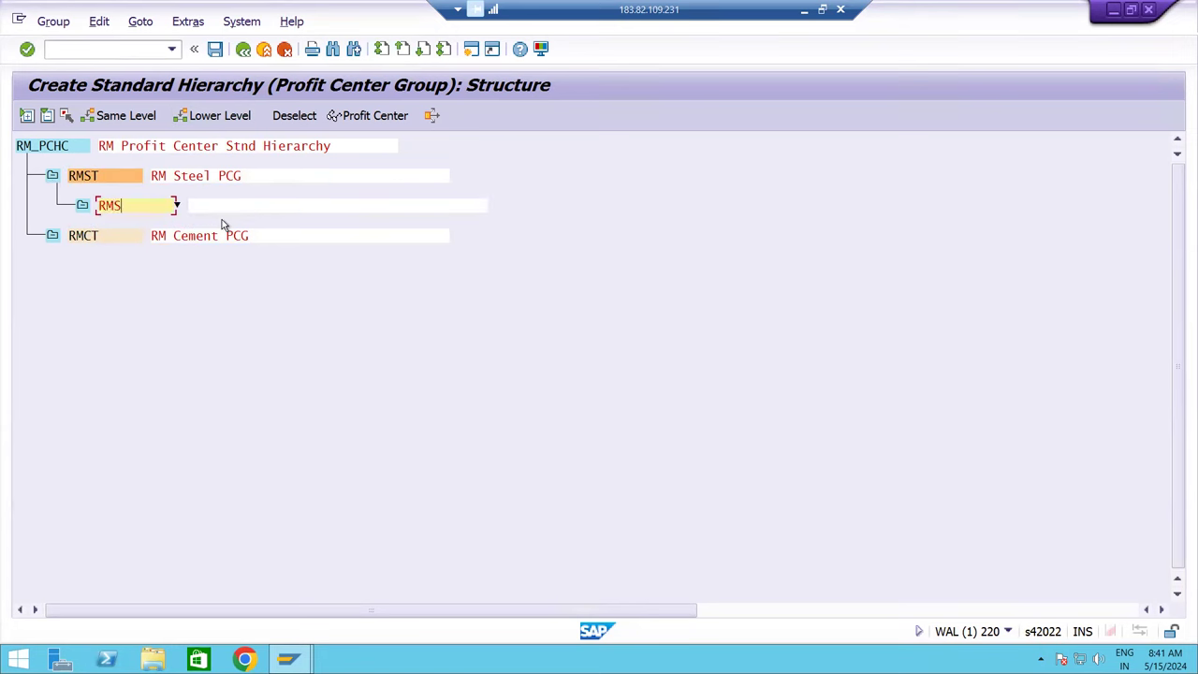
text(T_SR)
key(Tab)
text(R)
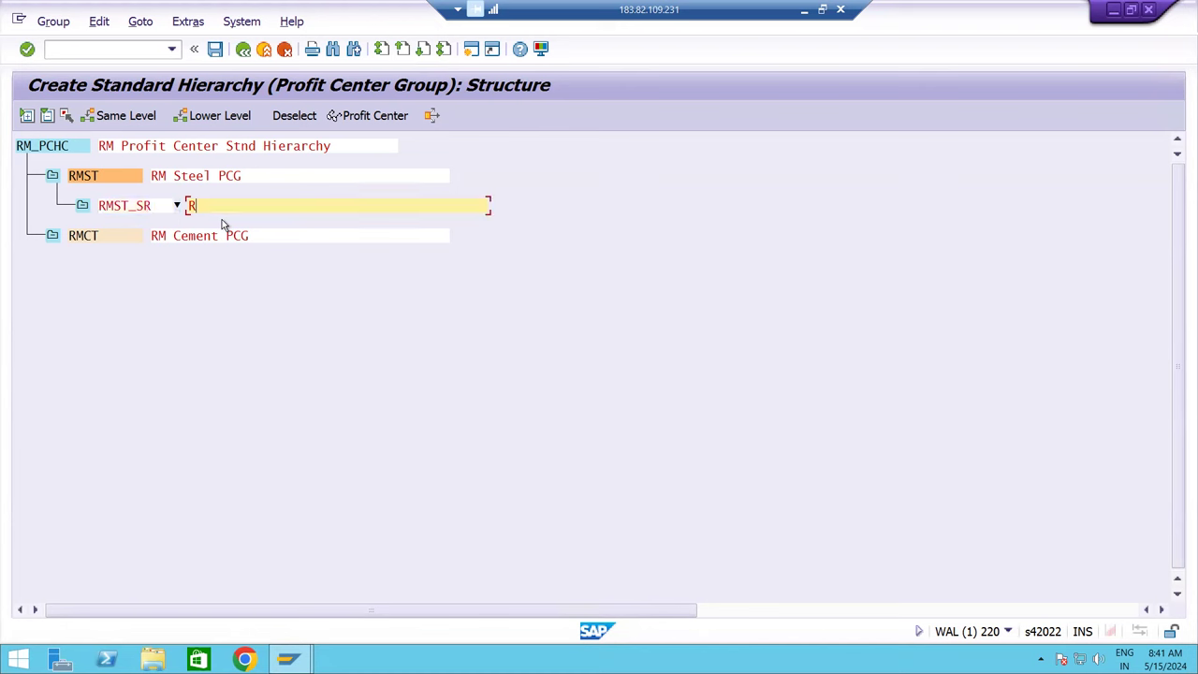
text(M STEEL ROD PCG)
key(Return)
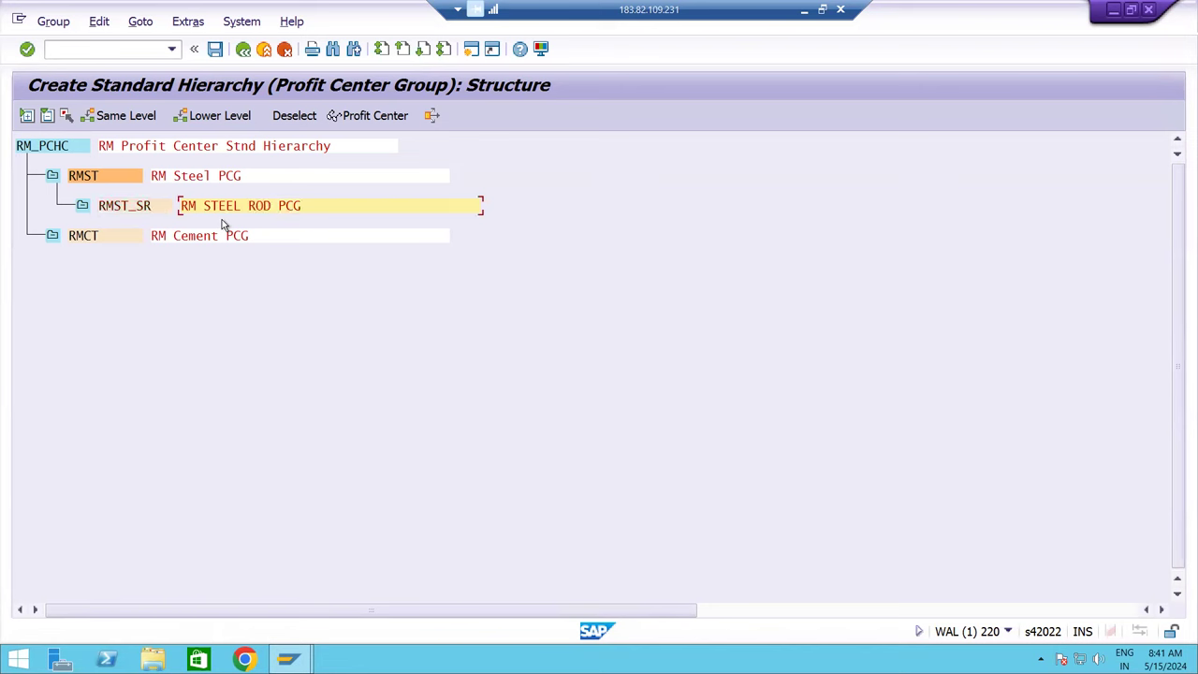
- Add group RMST_SS at the same level as RMST_SR with the description "RM Steel sheet pcg"
click(130, 208)
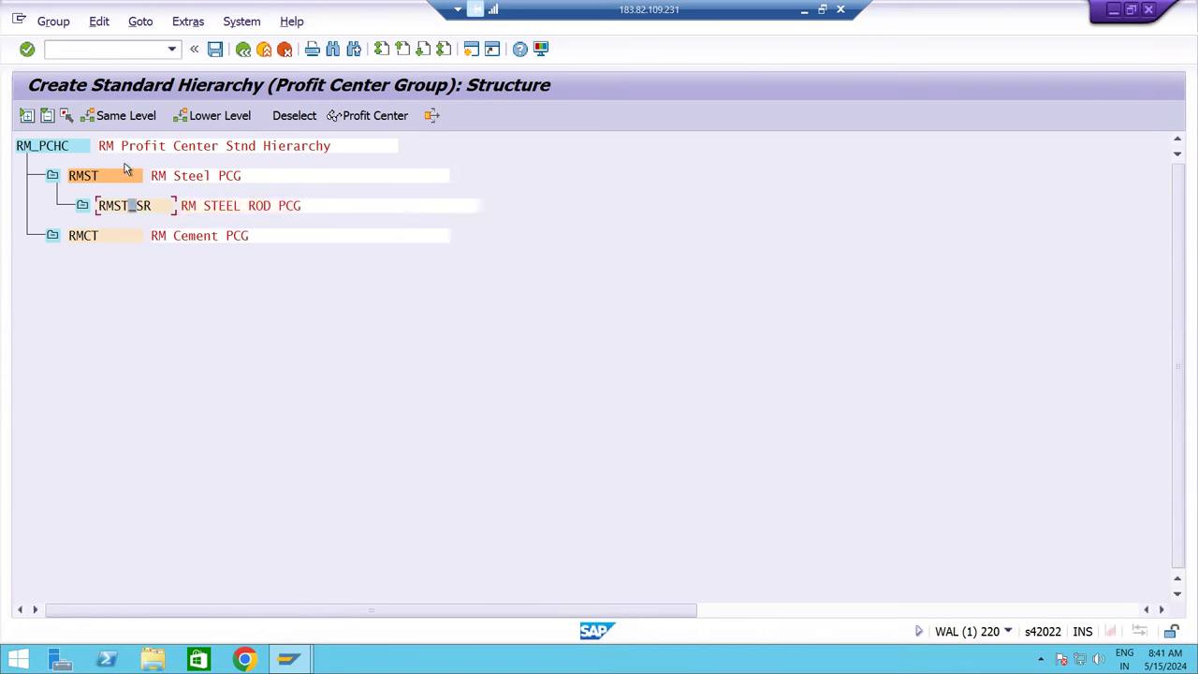
click(124, 116)
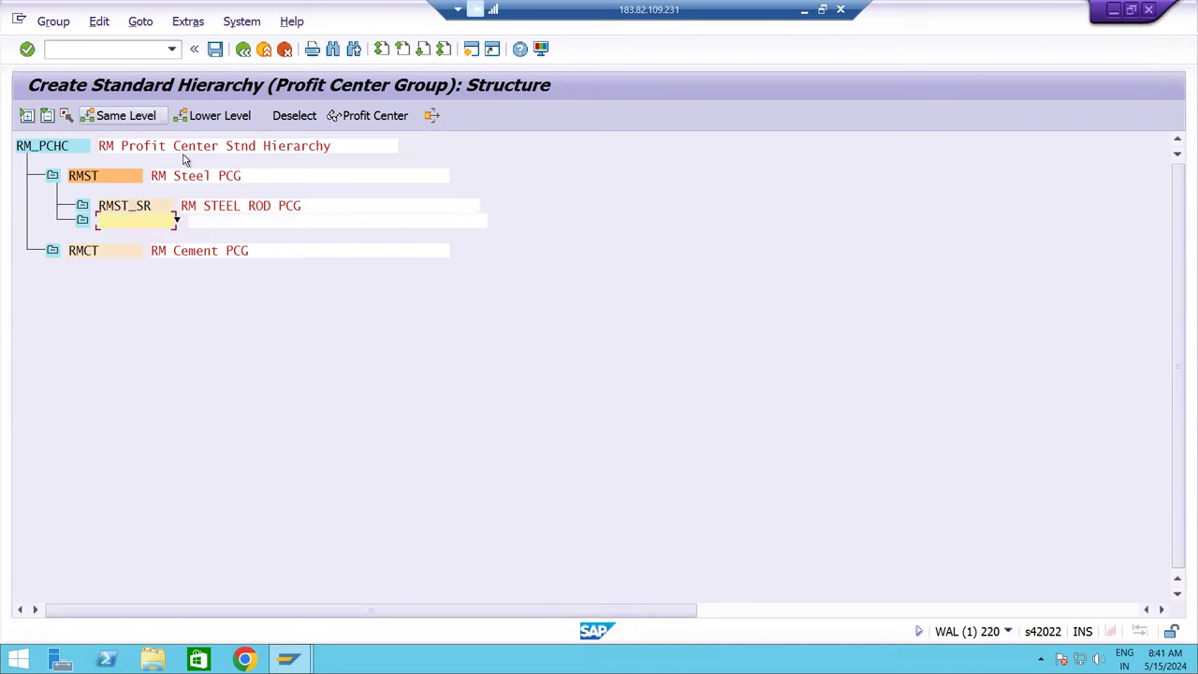
text(RMS)
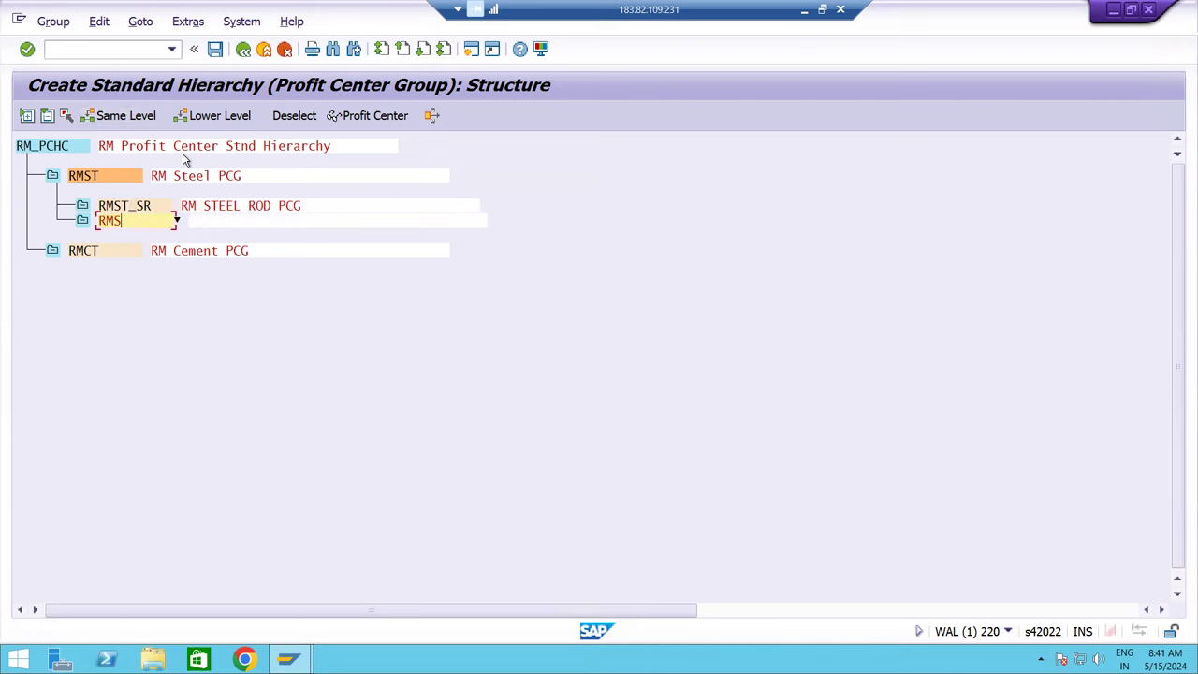
text(T)
text(_)
text(S)
text(S)
key(Tab)
text(RM St)
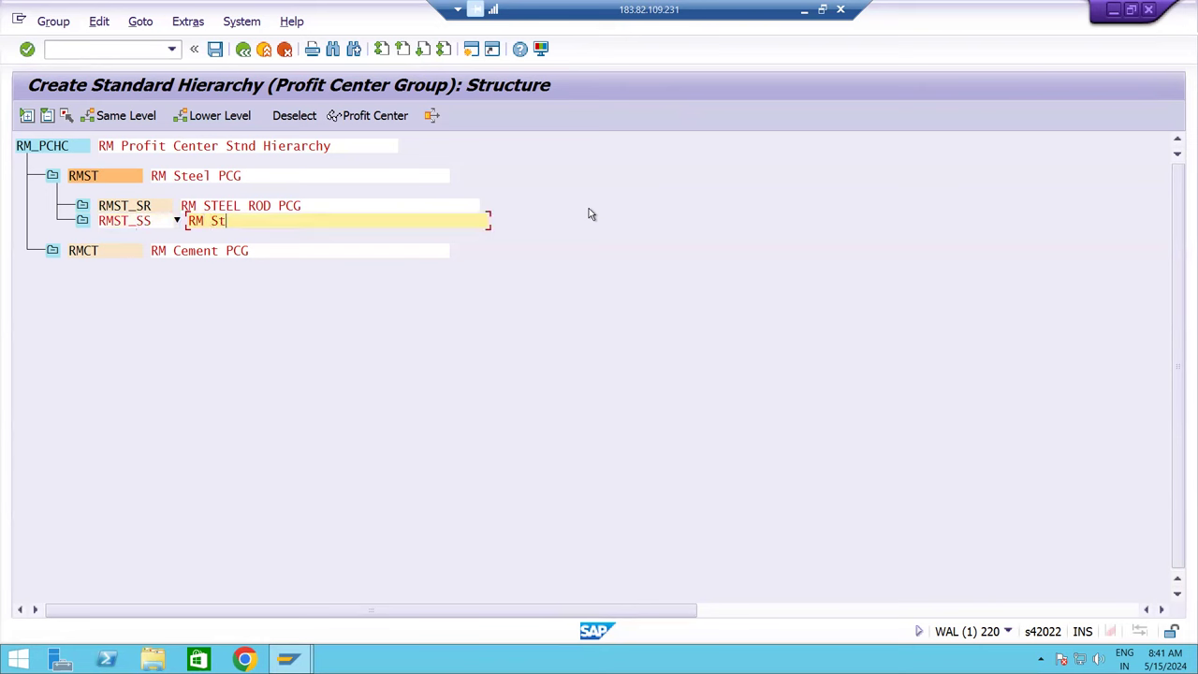
text(eel sheet pcg)
key(Return)
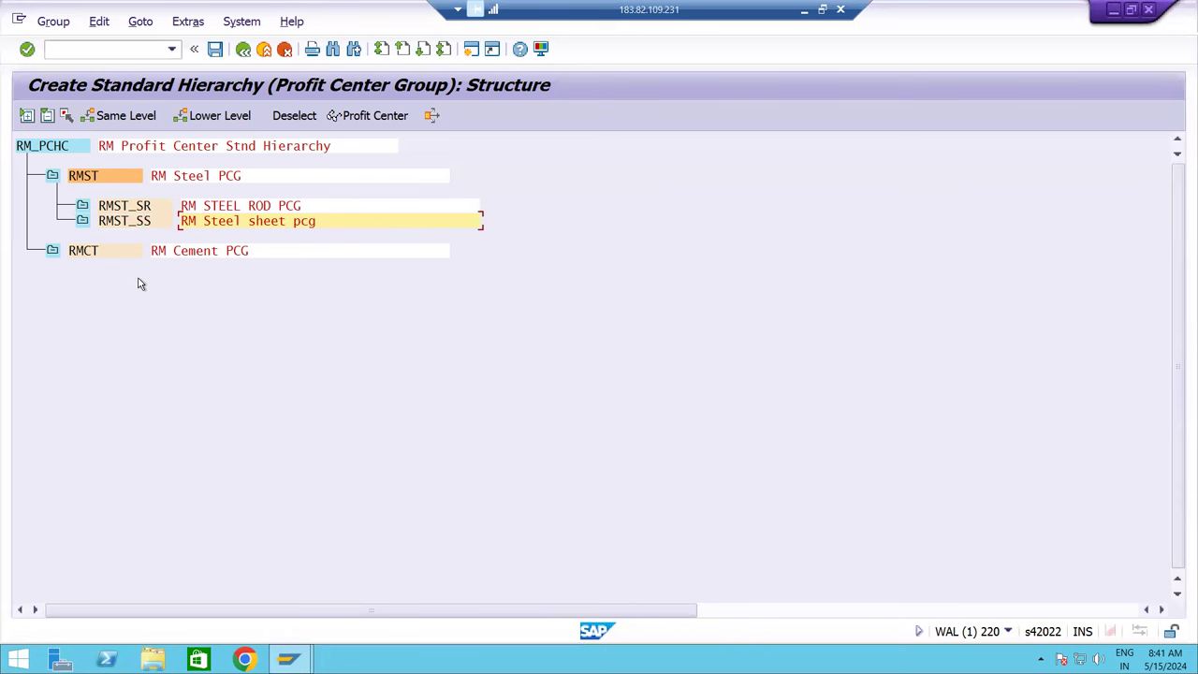
- Add group RMCT_OPP one level below RMCT with the description "RM OPP CEMENT PCG"
click(87, 254)
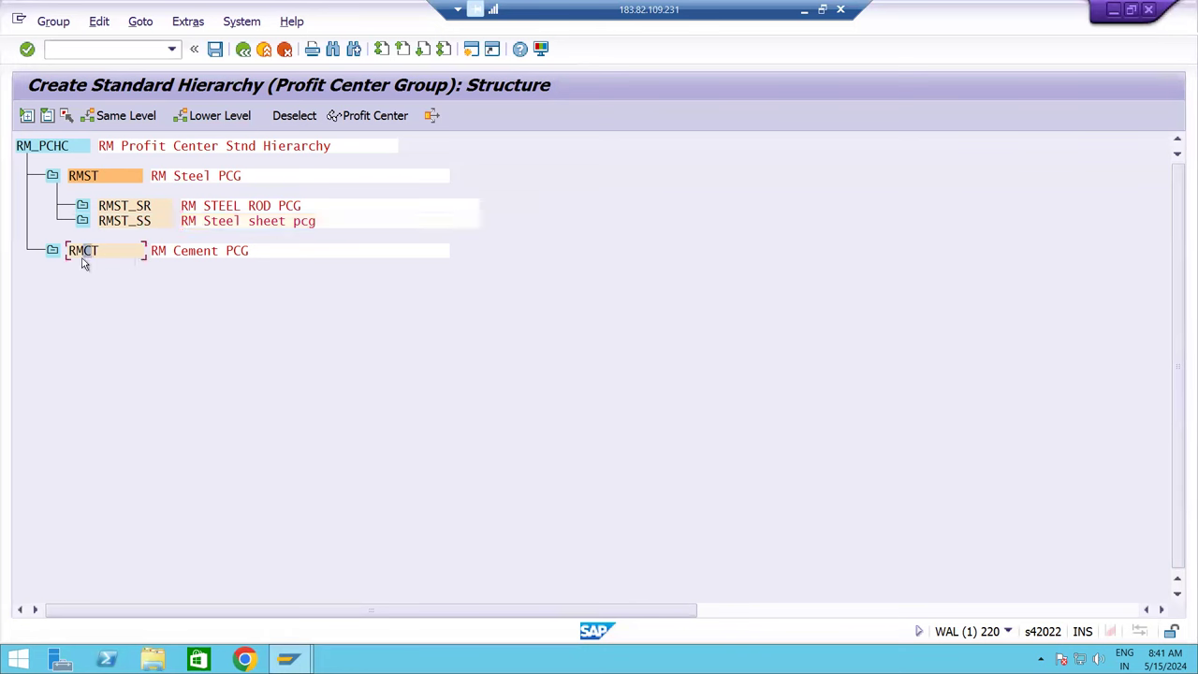
click(214, 117)
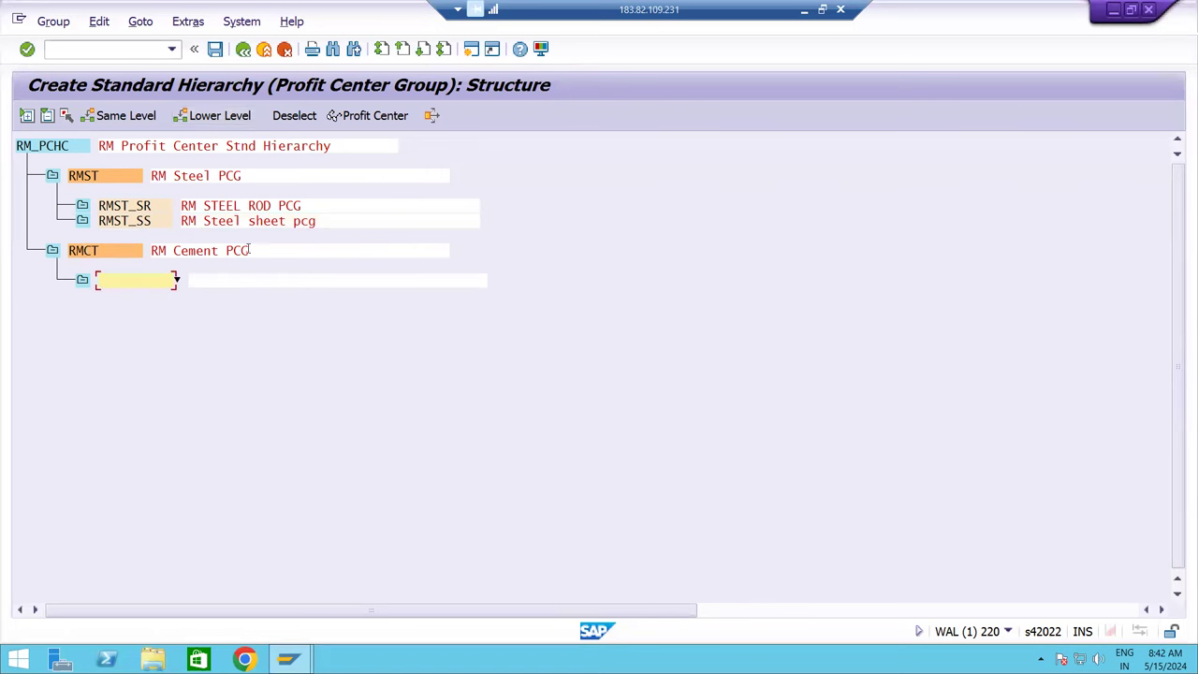
text(rm)
key(BackSpace)
key(BackSpace)
text(RMCT_OPP)
key(Tab)
text(R)
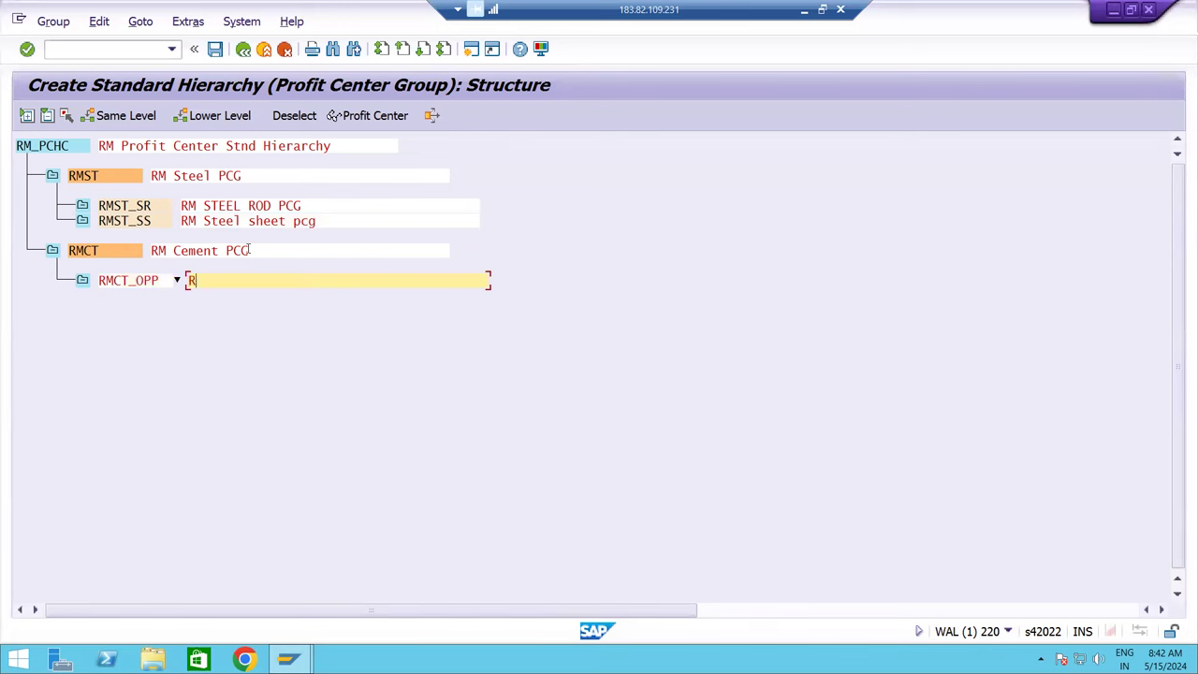
text(M OPP CEMENT PCG)
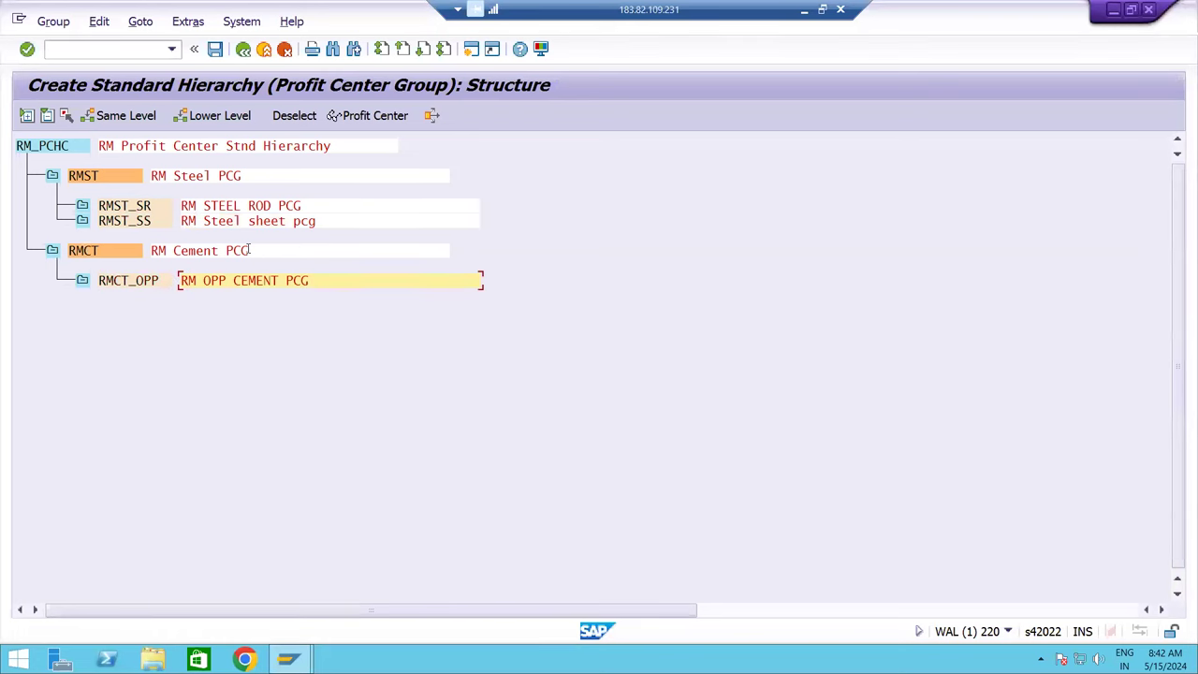
- Add group RMCT_PPP at the same level as RMCT_OPP with the description "RM PPP CEMENT PCG"
click(118, 282)
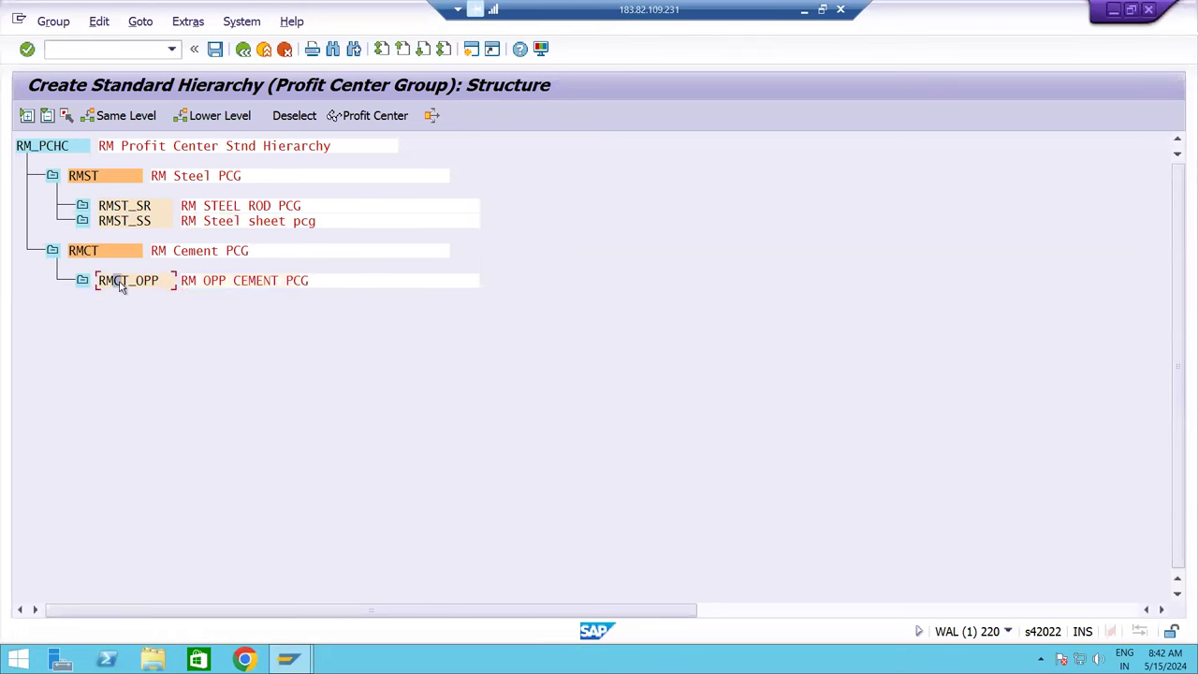
click(122, 117)
text(R)
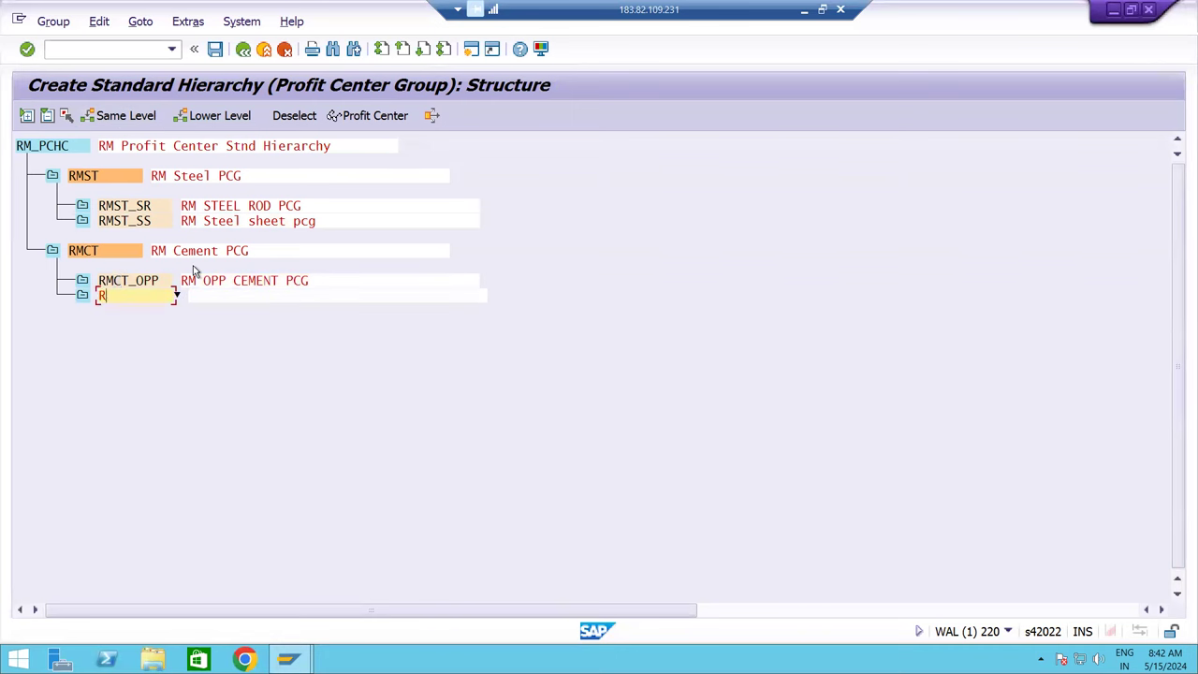
text(MCT_PPP)
key(Tab)
text(R)
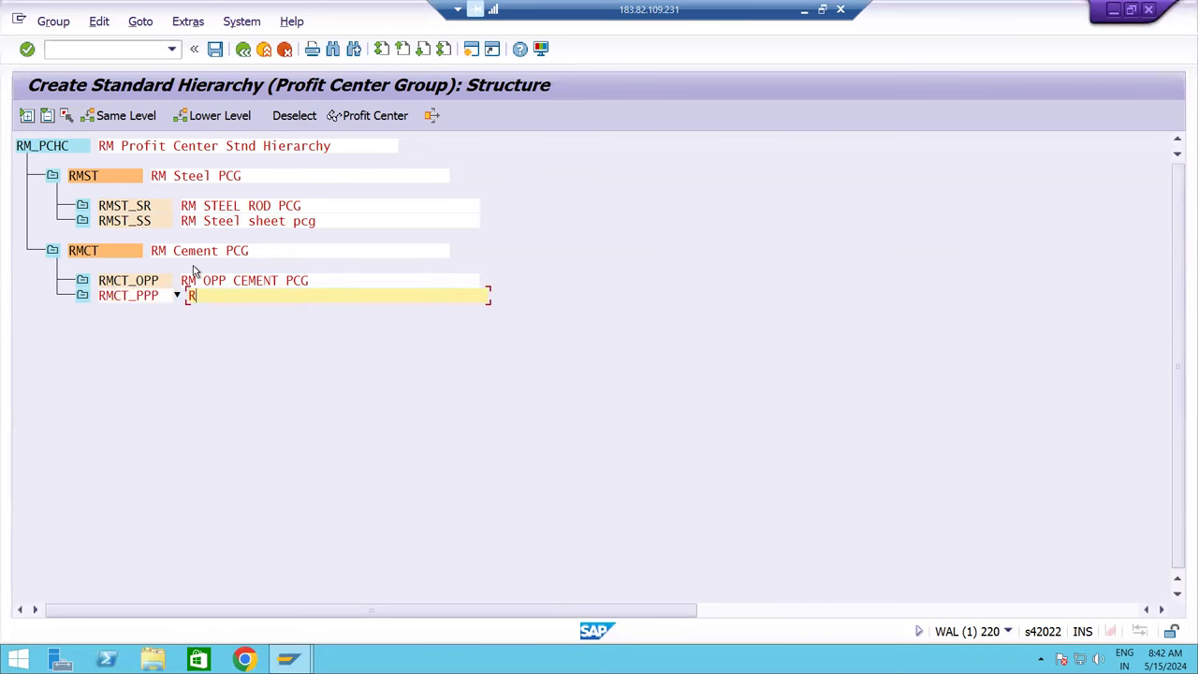
text(M PPP CEMENT PCG)
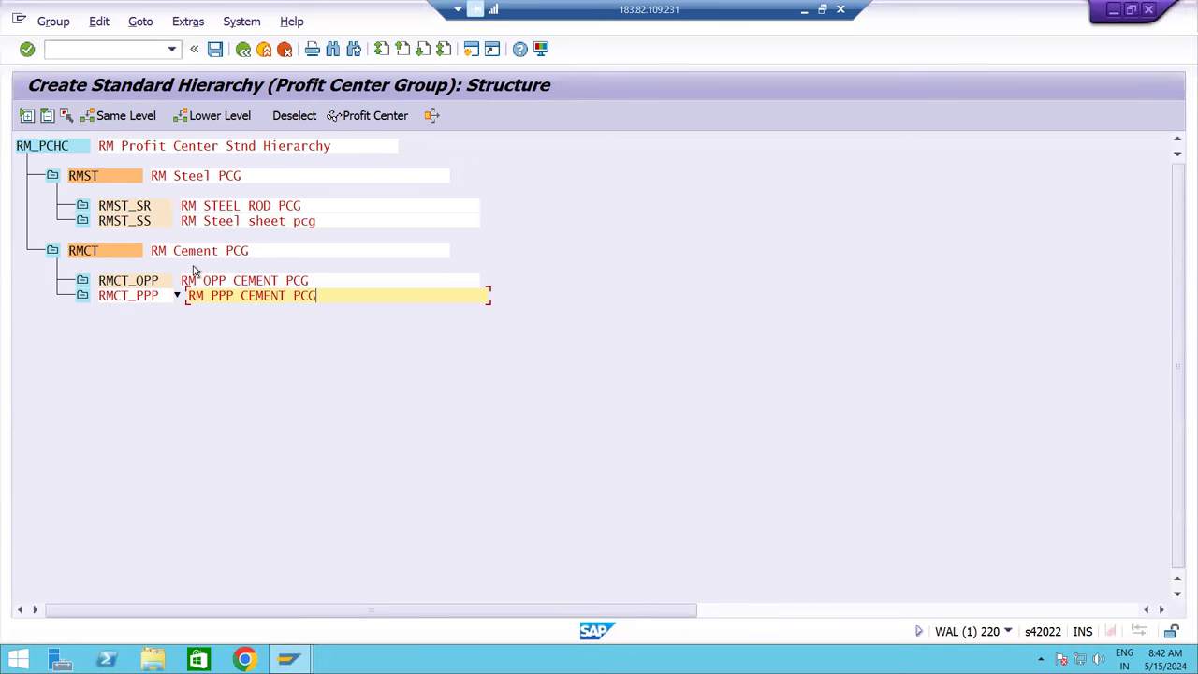
key(Return)
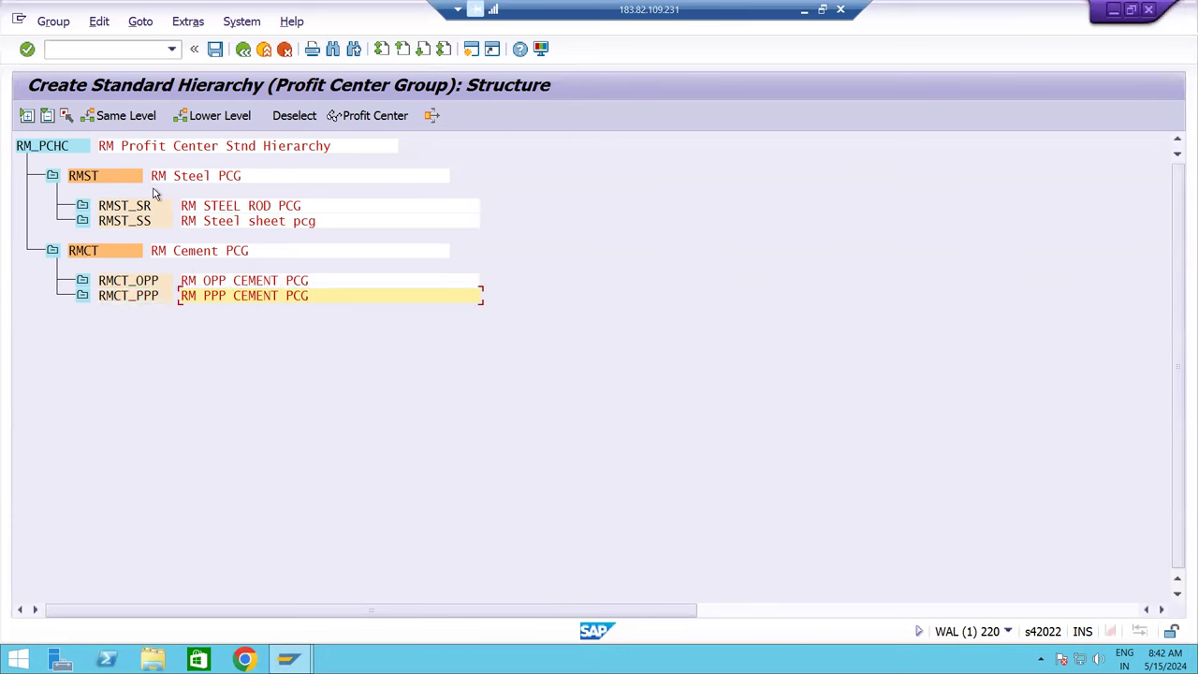
- Select the steel rod group RMST_SR in the hierarchy
click(119, 210)
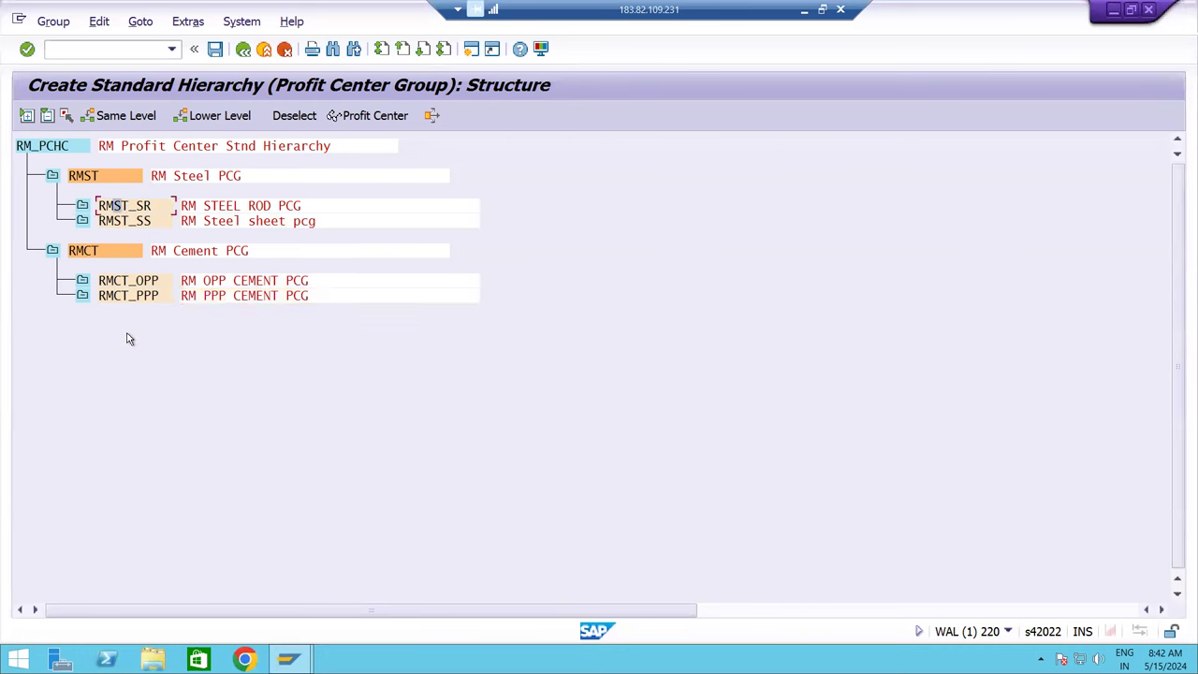
- Save the RM_PCHC profit center standard hierarchy and return to the IMG structure
click(43, 148)
click(161, 228)
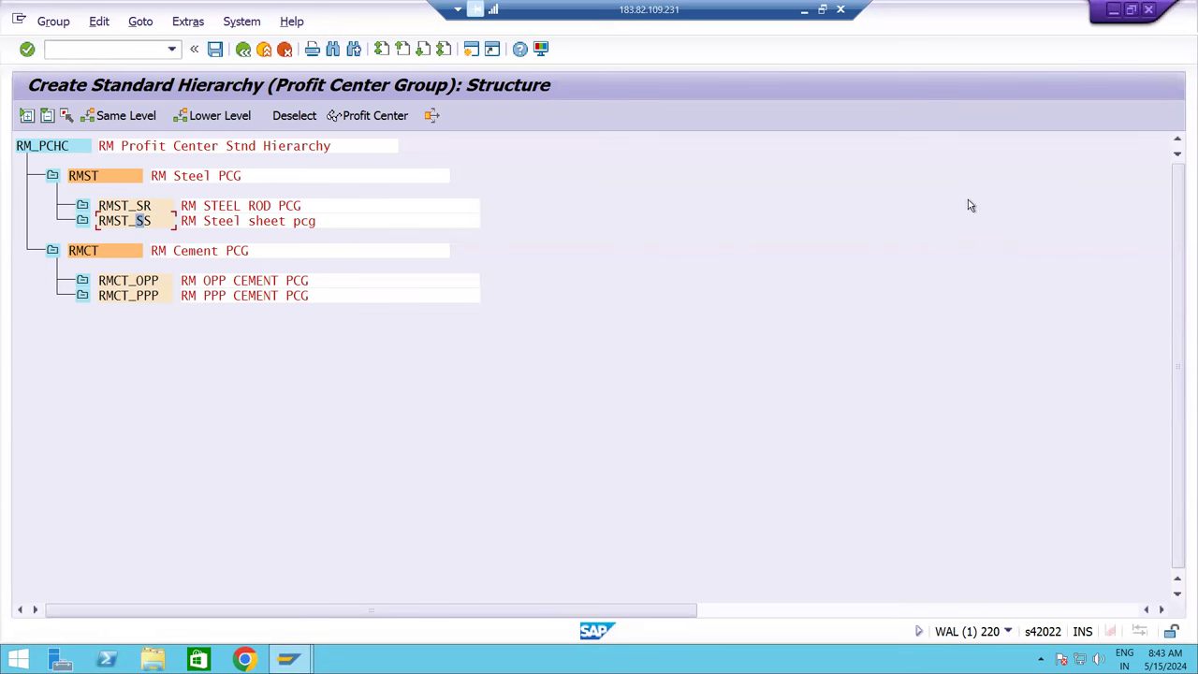
click(215, 51)
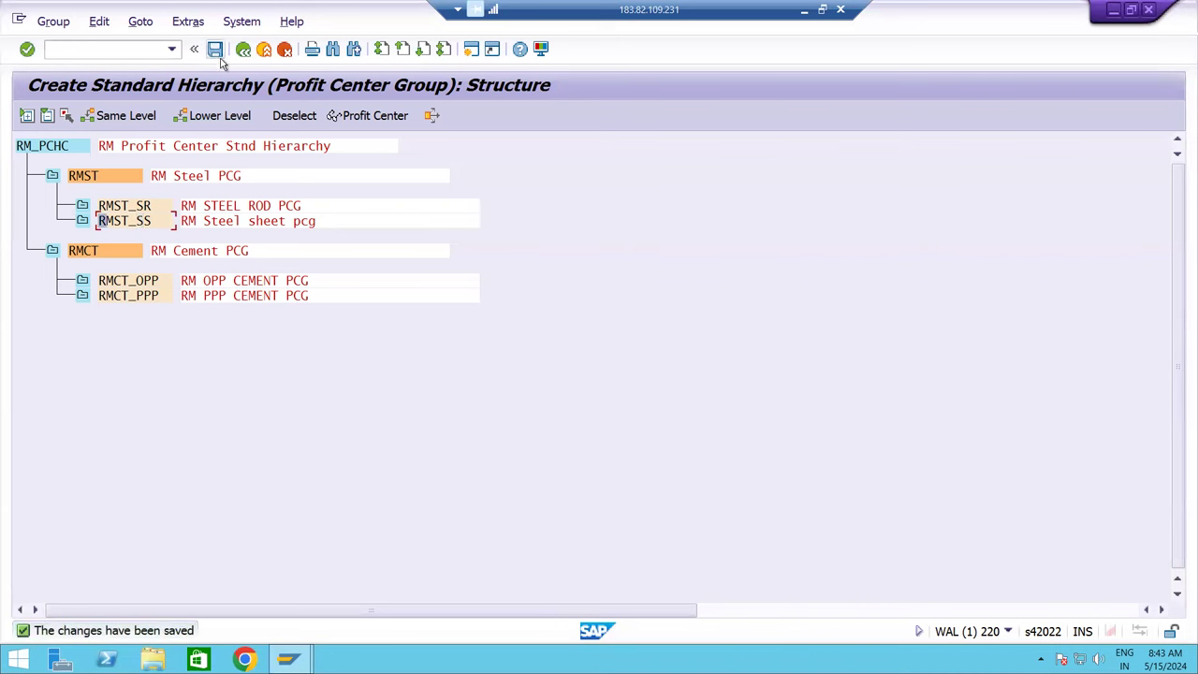
click(244, 50)
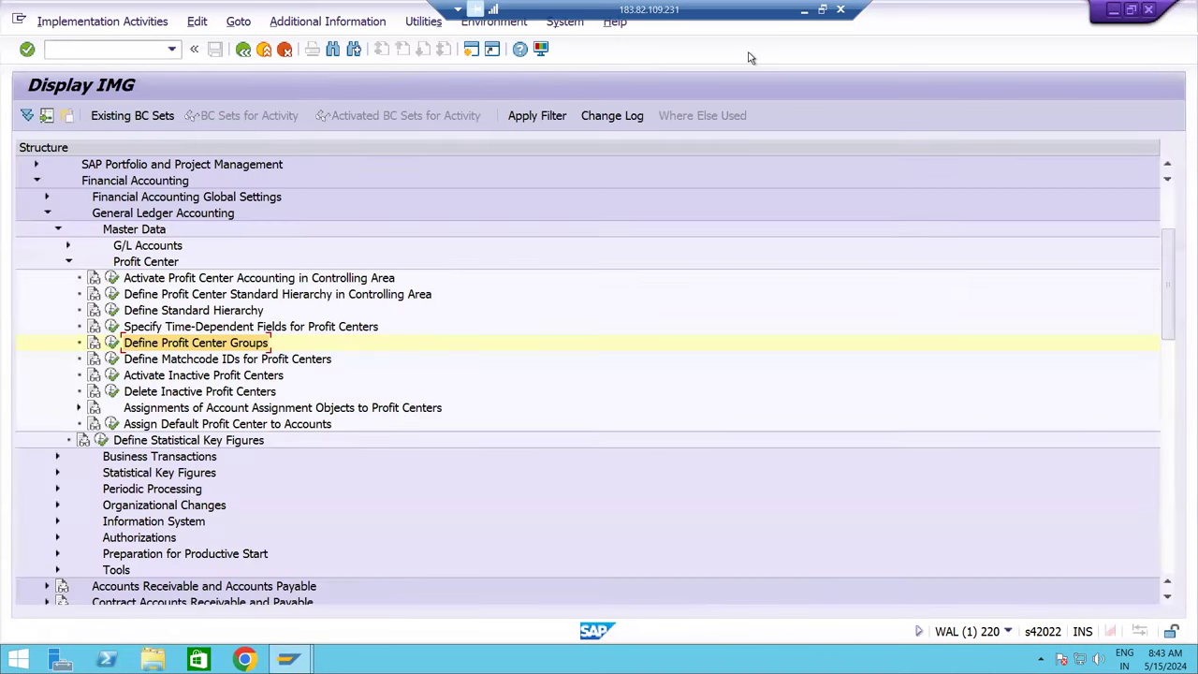
- Switch to the Excel workbook, review the planned profit centers RM100 to RM400 under the hierarchy diagram, and return to SAP
click(806, 12)
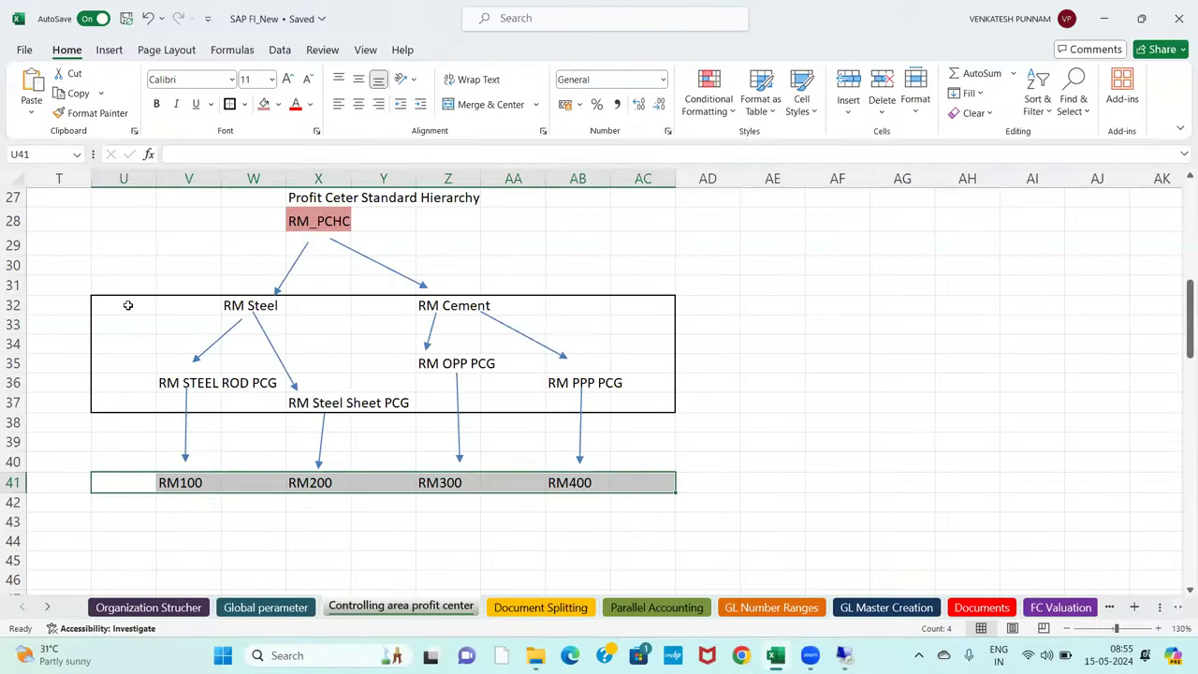
drag(256, 327, 652, 403)
scroll(404, 481, down, 1)
drag(118, 420, 665, 418)
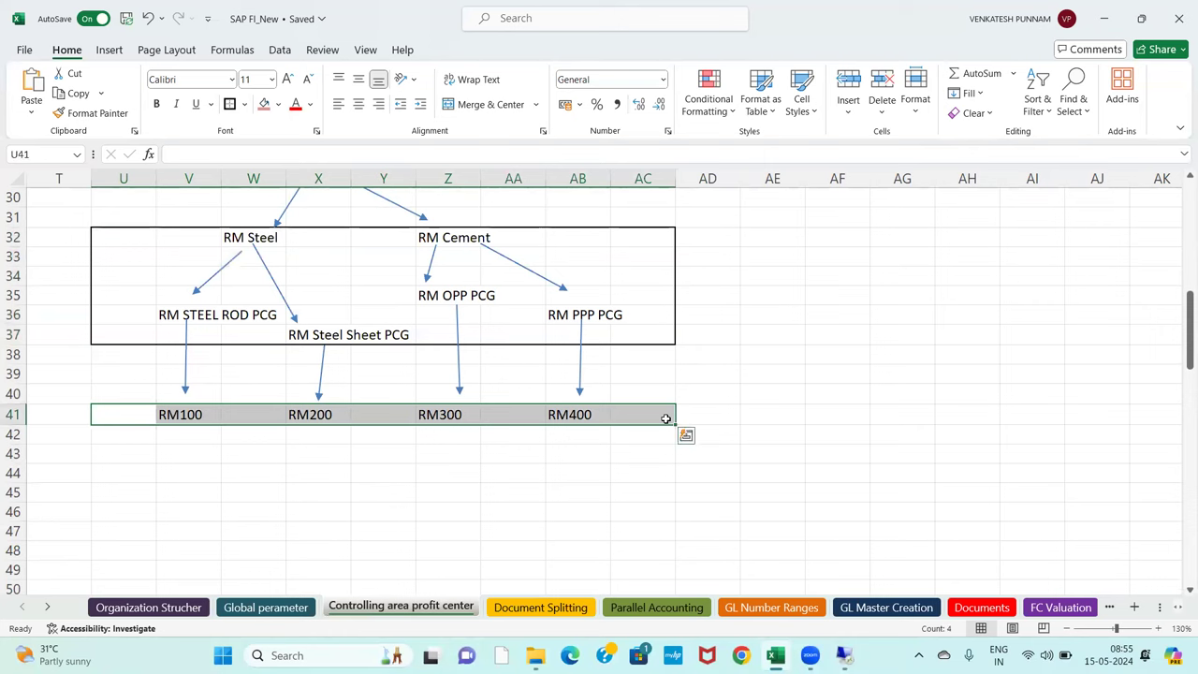
click(843, 655)
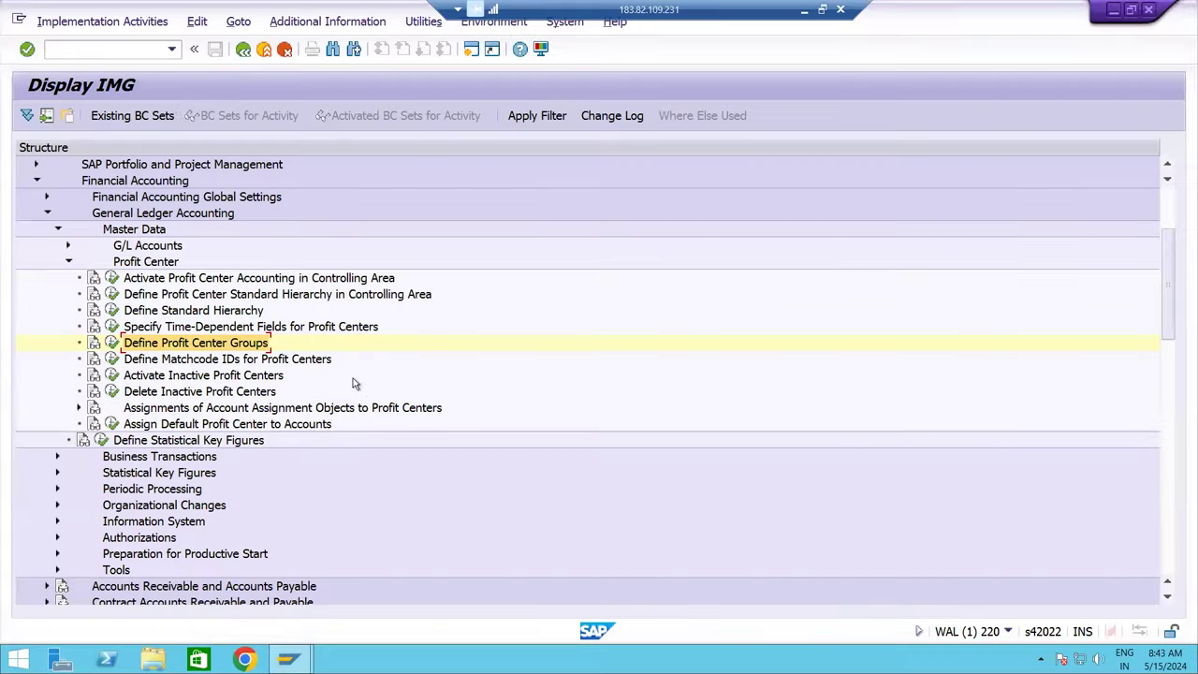
- Leave the IMG for the SAP Easy Access screen and expand the Accounting folder
click(242, 49)
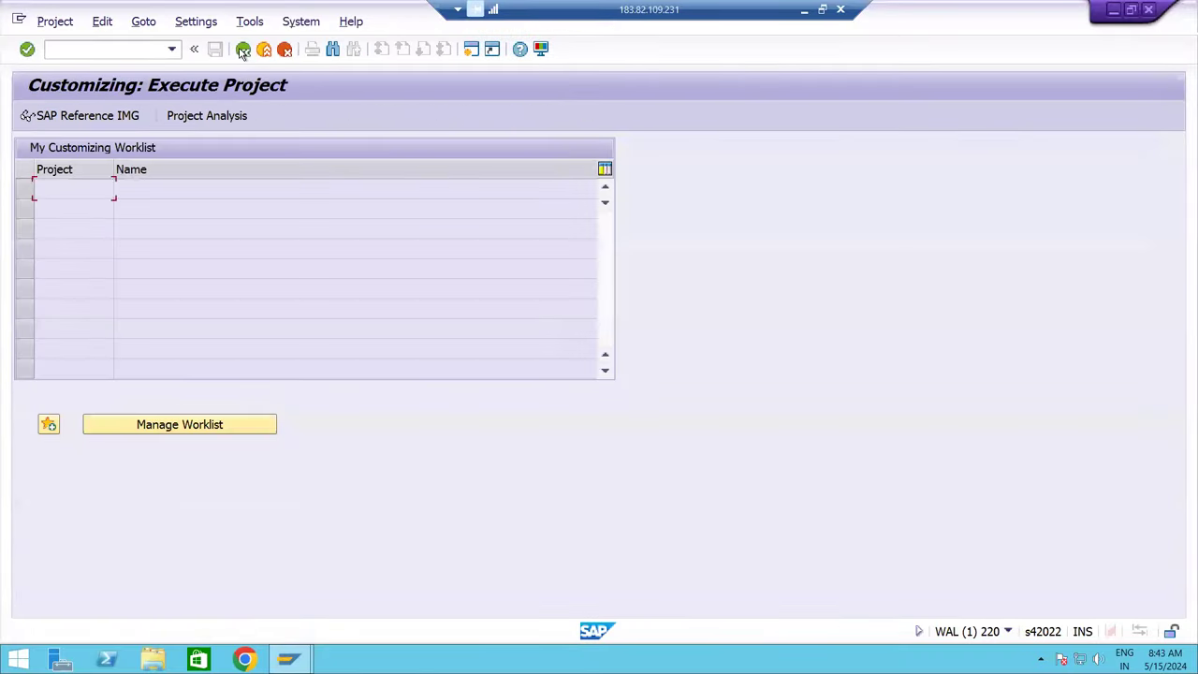
click(243, 49)
click(70, 149)
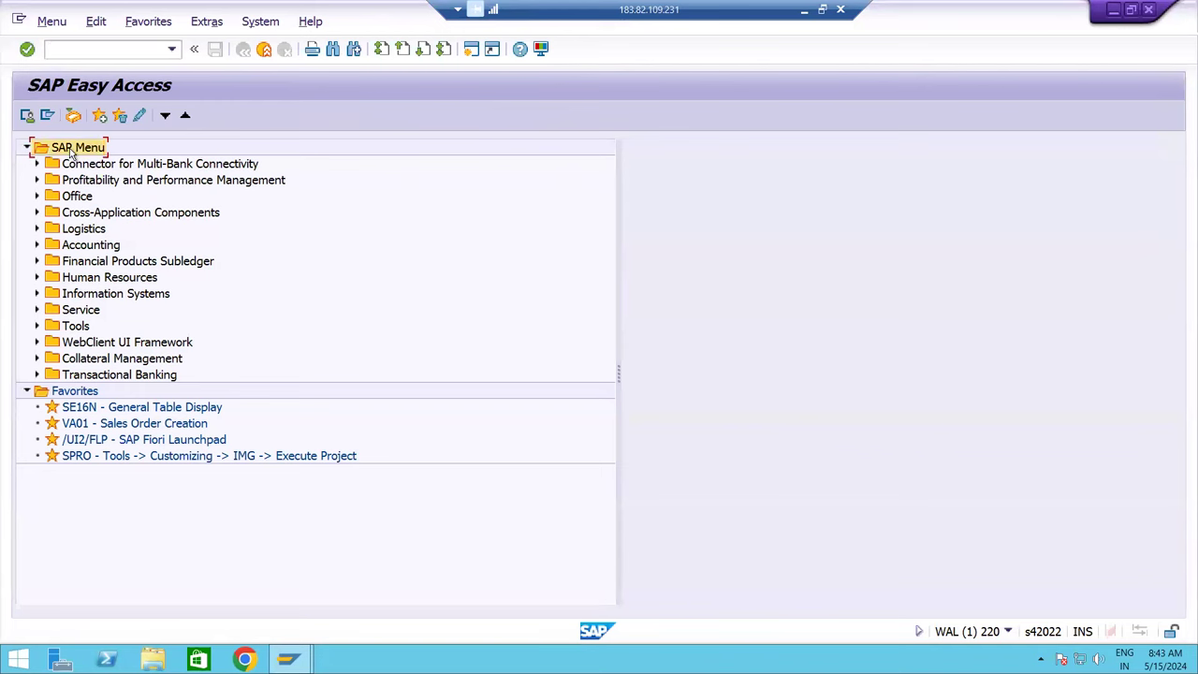
key(Down)
key(Down)
key(Down)
key(Down)
key(Down)
key(Down)
key(Down)
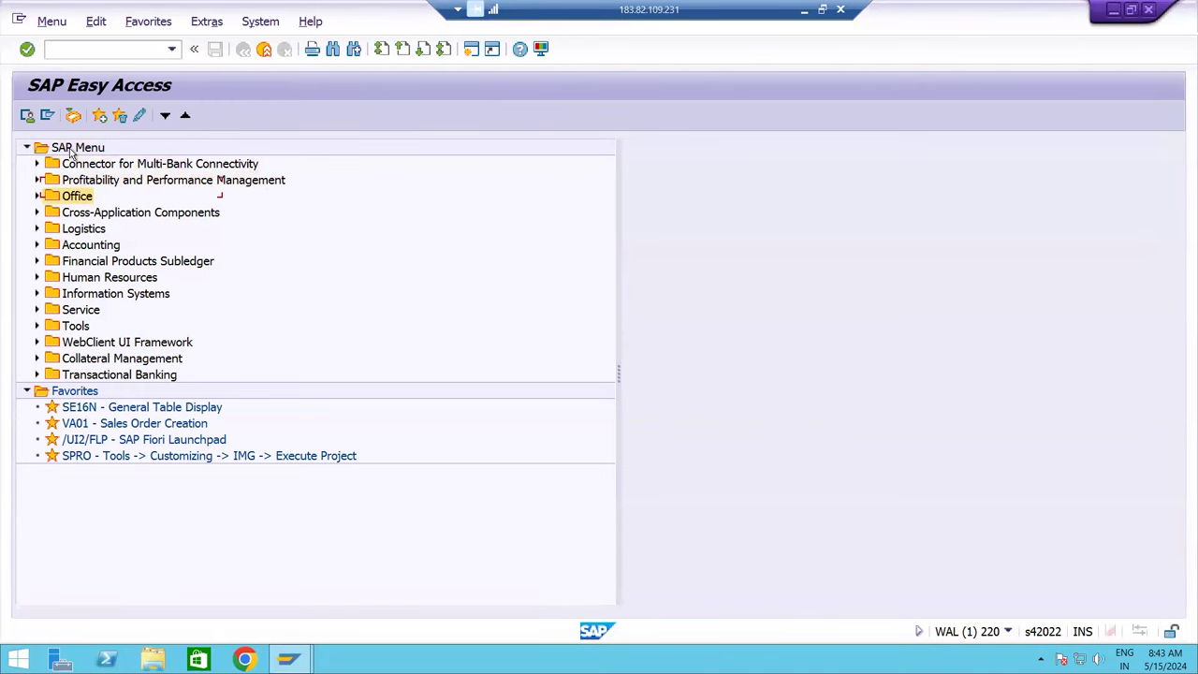
key(Up)
key(Right)
- Expand Financial Accounting and its General Ledger folder
key(Down)
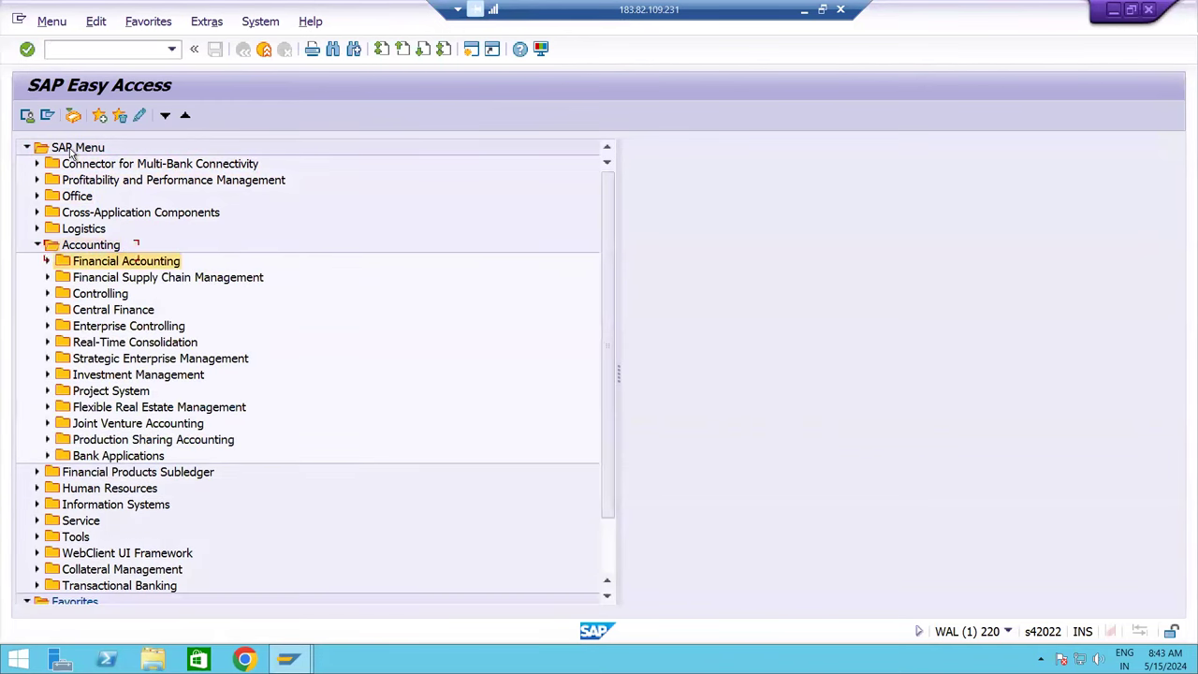
key(Right)
key(Down)
key(Right)
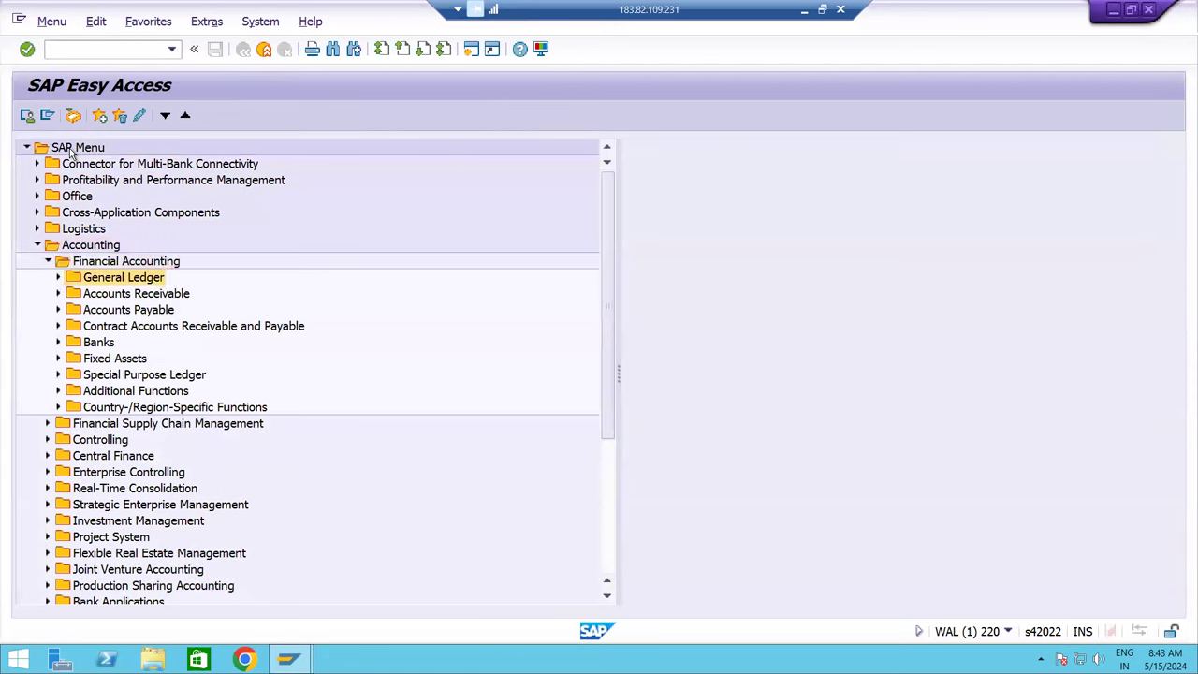
- Expand the Master Records folder under General Ledger
key(Down)
key(Down)
key(Down)
key(Down)
key(Down)
key(Up)
key(Up)
key(Up)
key(Up)
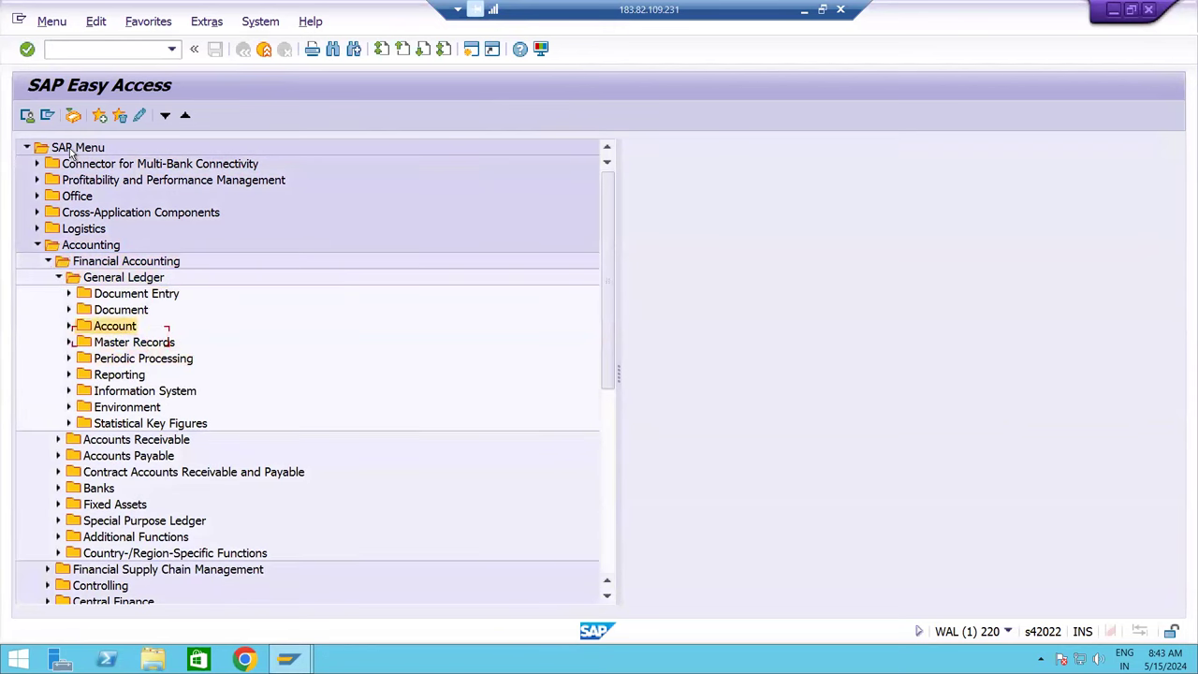
key(Up)
key(Down)
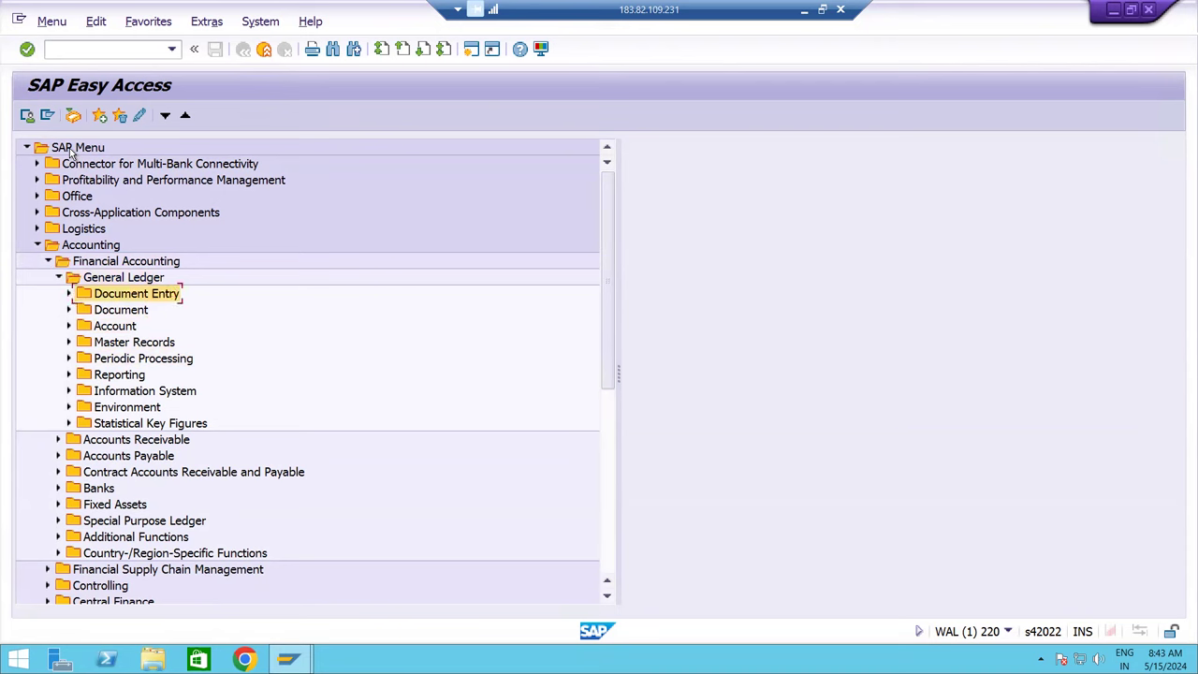
key(Down)
key(Down)
key(Down)
key(Right)
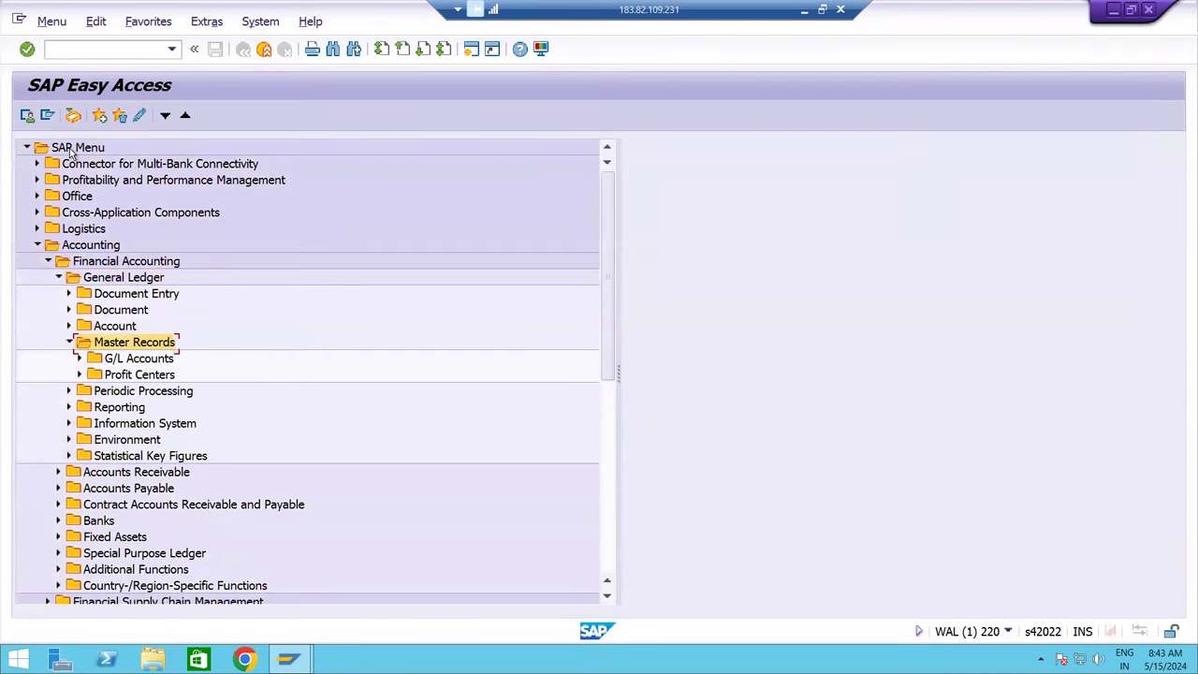
- Expand Profit Centers under Master Records and its Individual Processing folder
key(Down)
key(Down)
key(Down)
key(Down)
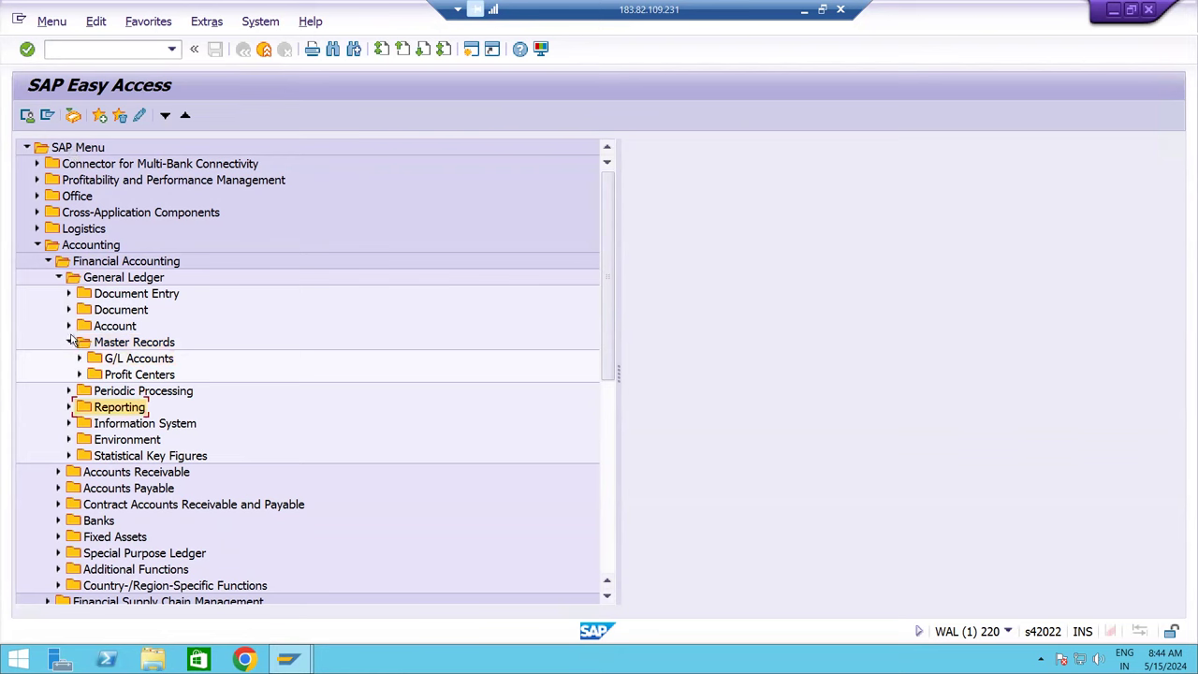
click(80, 374)
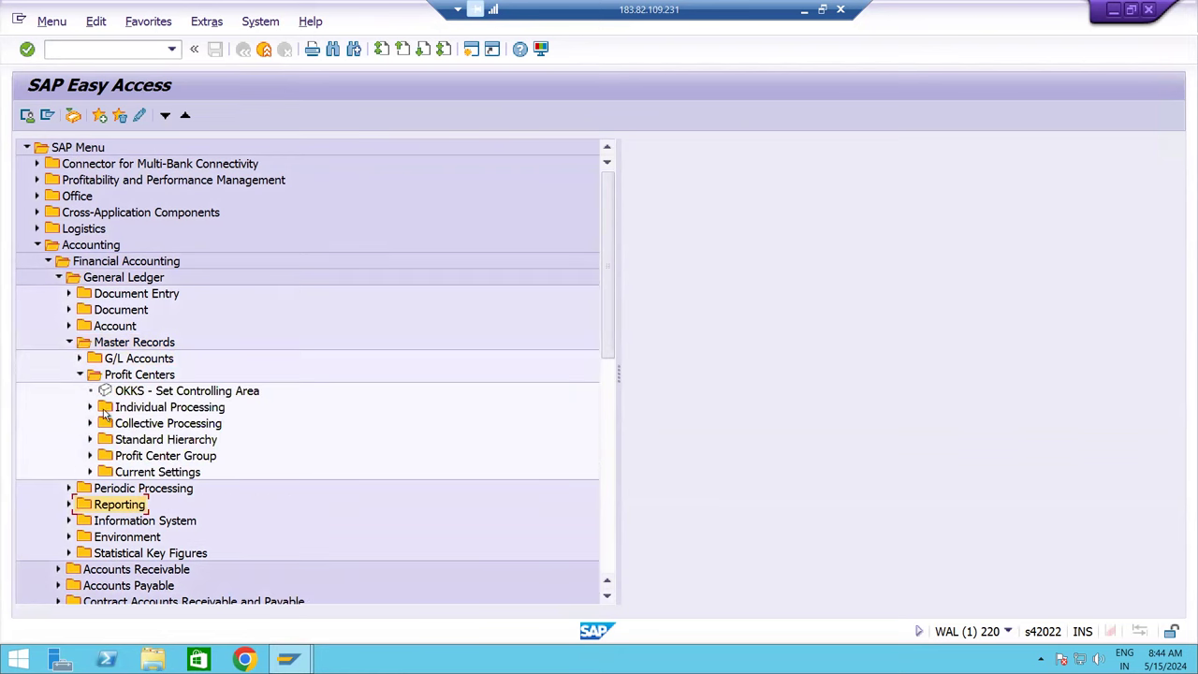
click(91, 407)
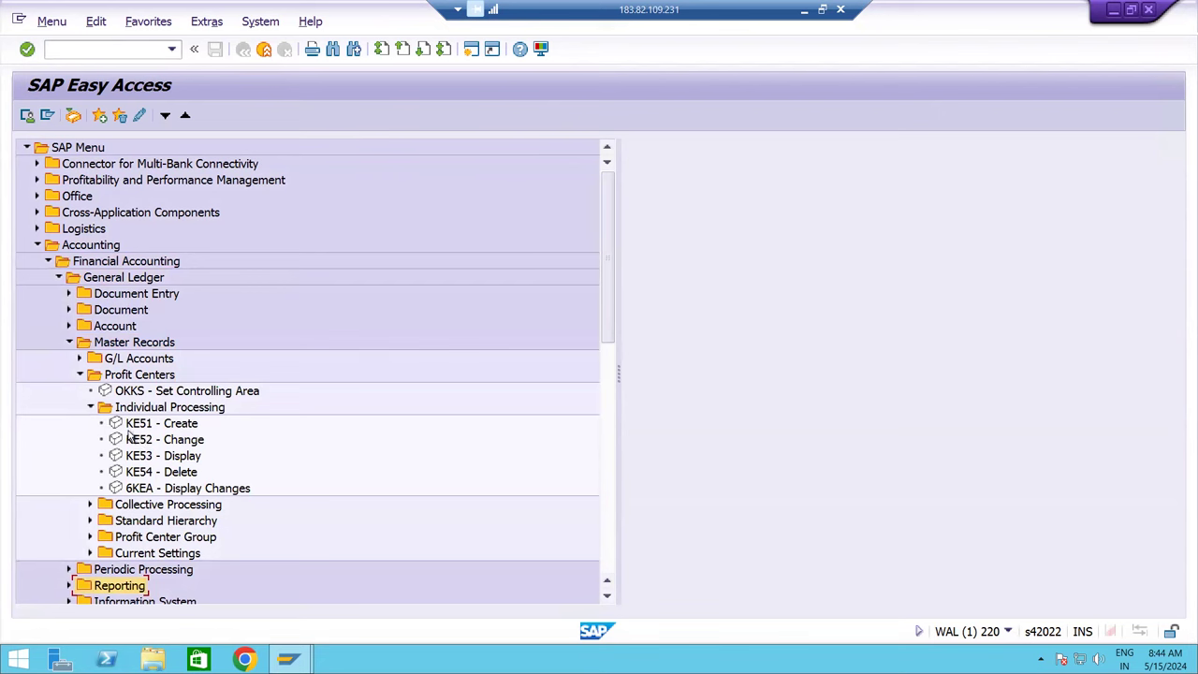
- Review the individual processing transactions for profit centers: KE51, KE52, KE53, KE54 and 6KEA
click(128, 432)
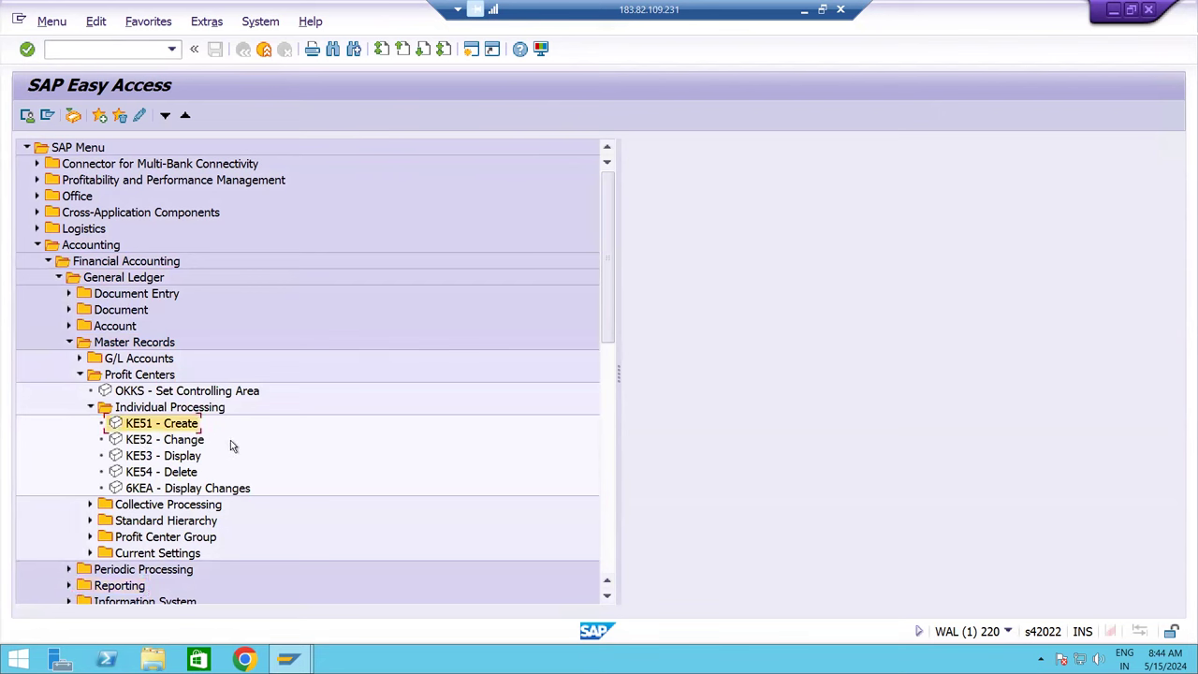
click(138, 444)
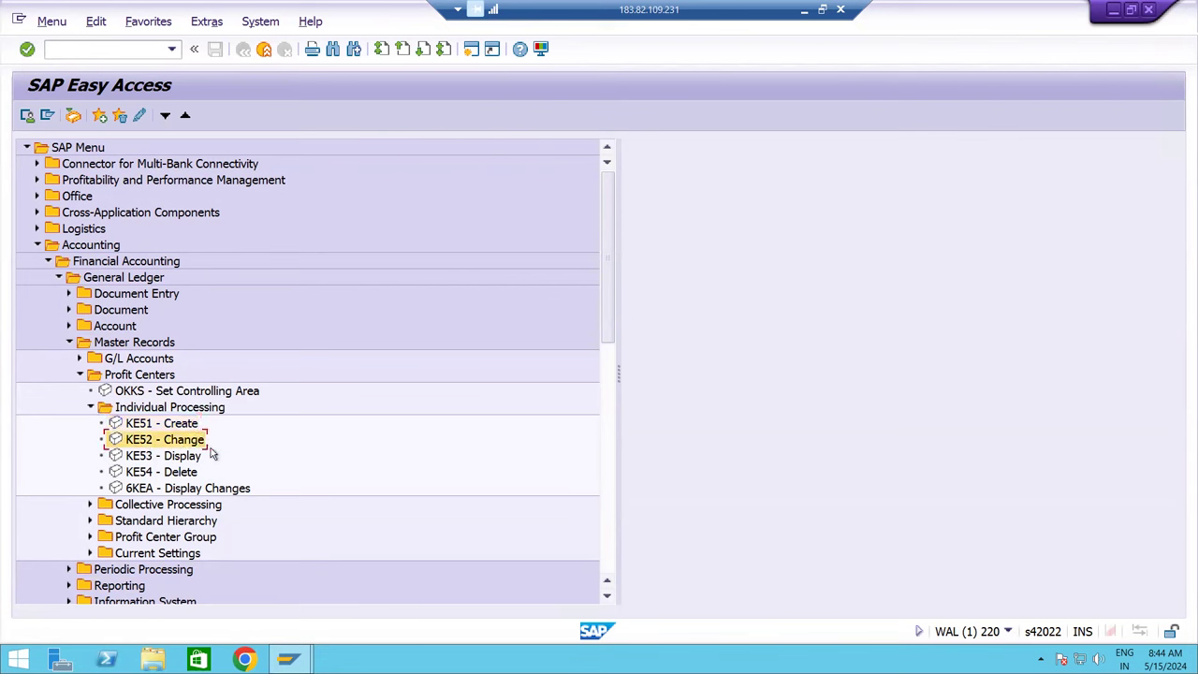
click(145, 461)
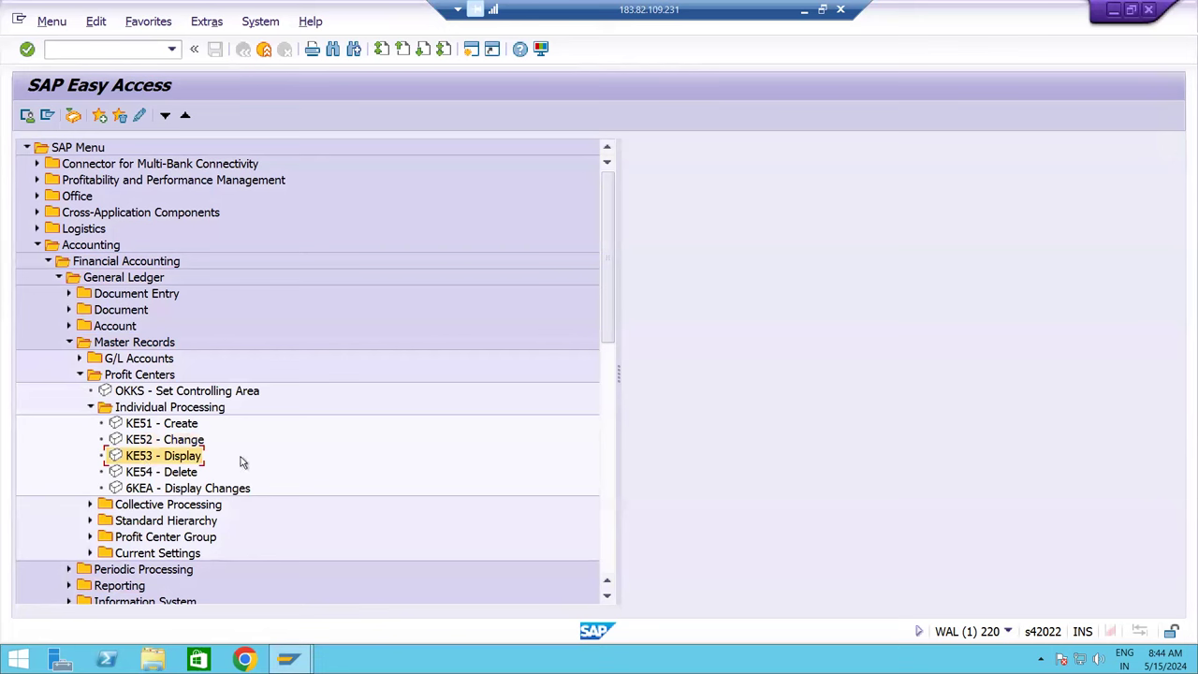
click(150, 475)
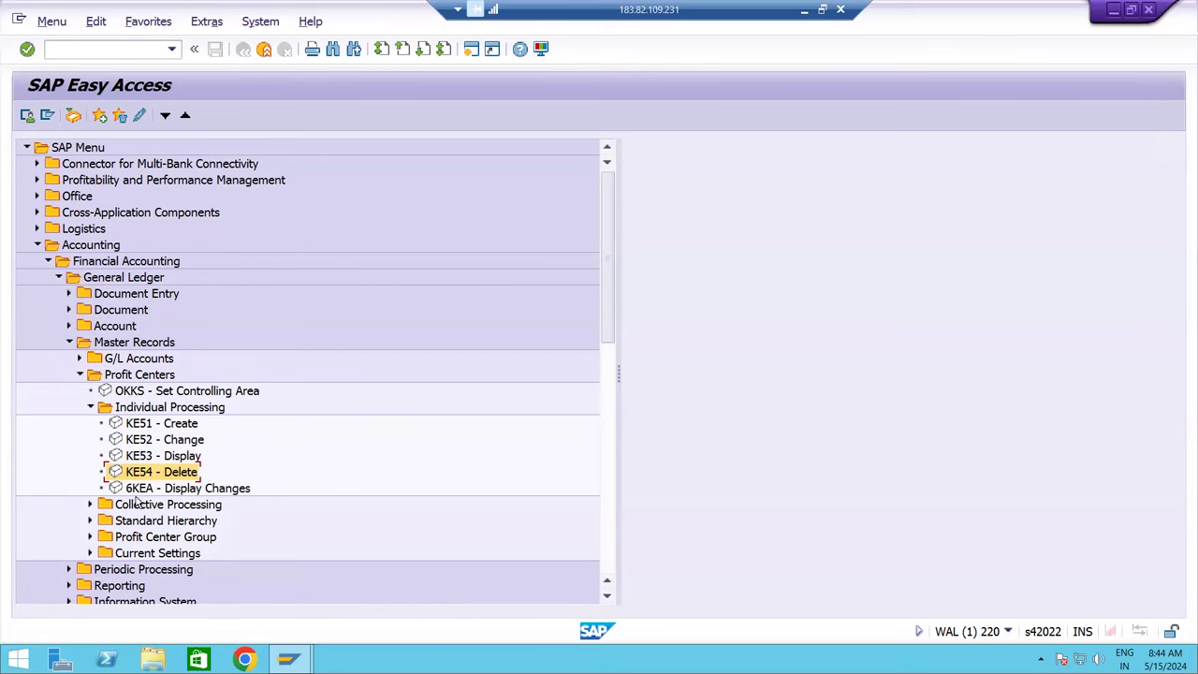
click(185, 494)
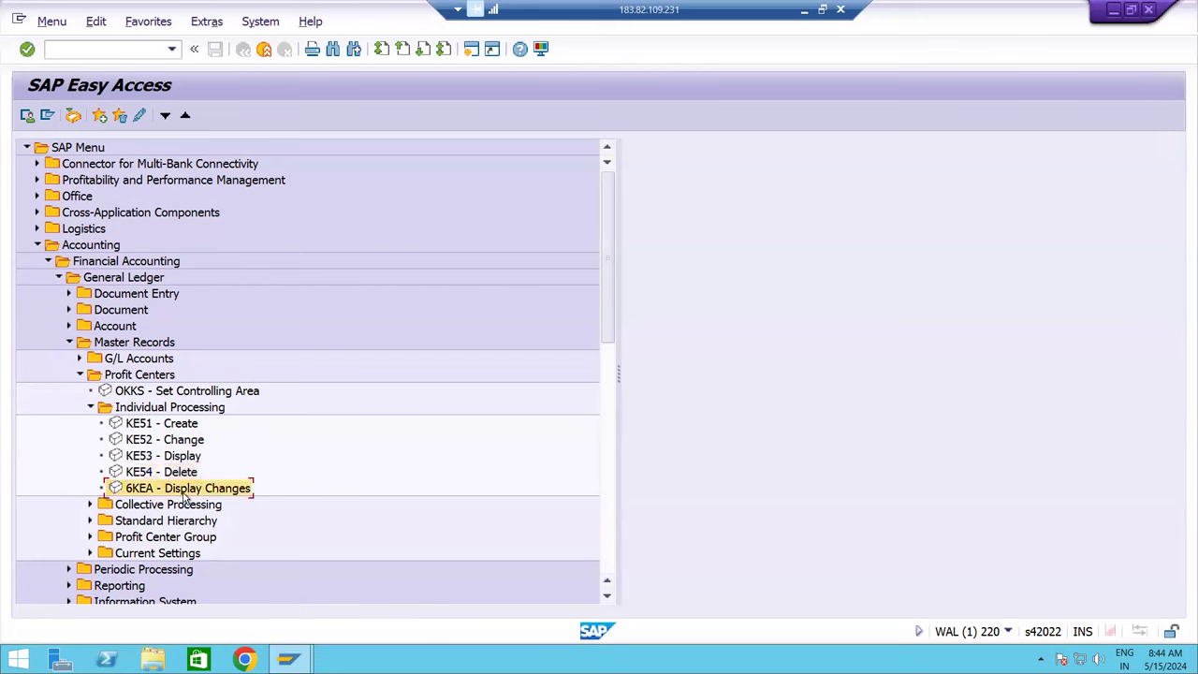
click(151, 428)
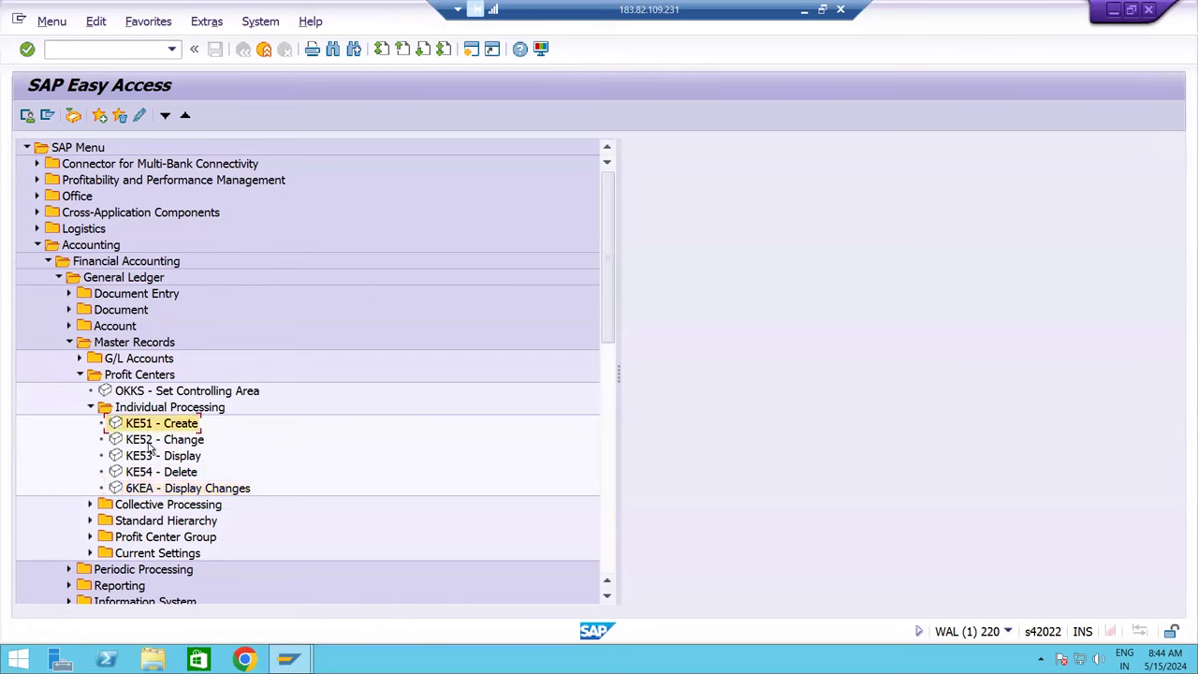
click(148, 446)
click(149, 458)
click(150, 474)
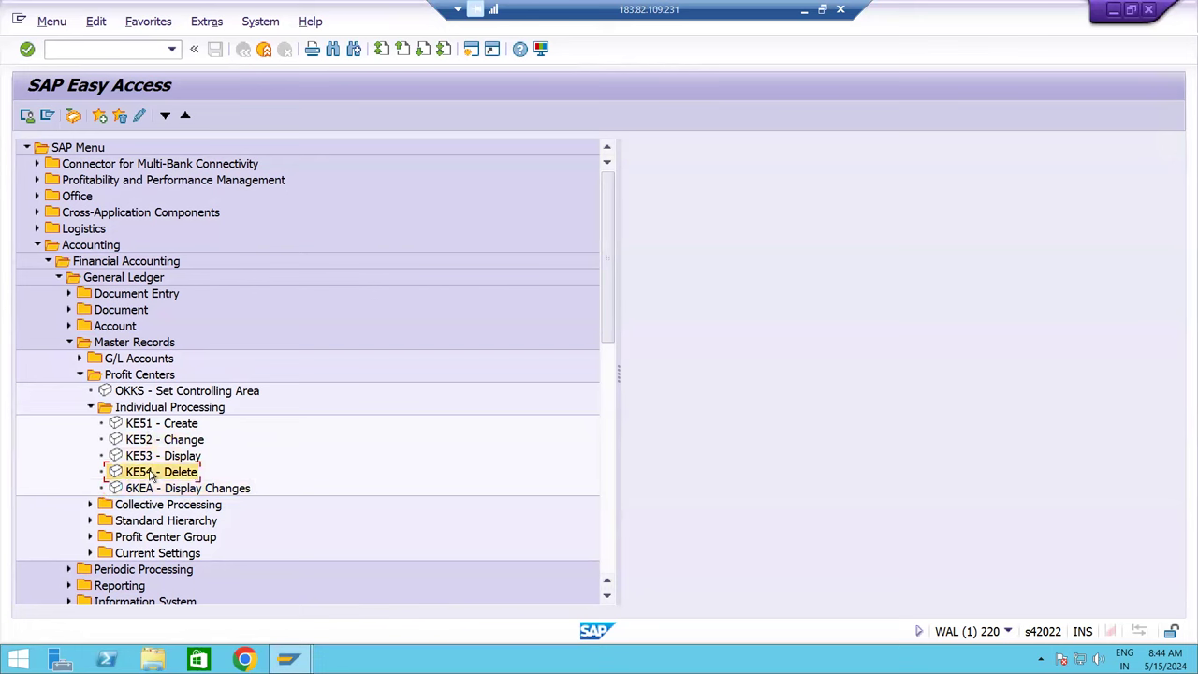
click(147, 488)
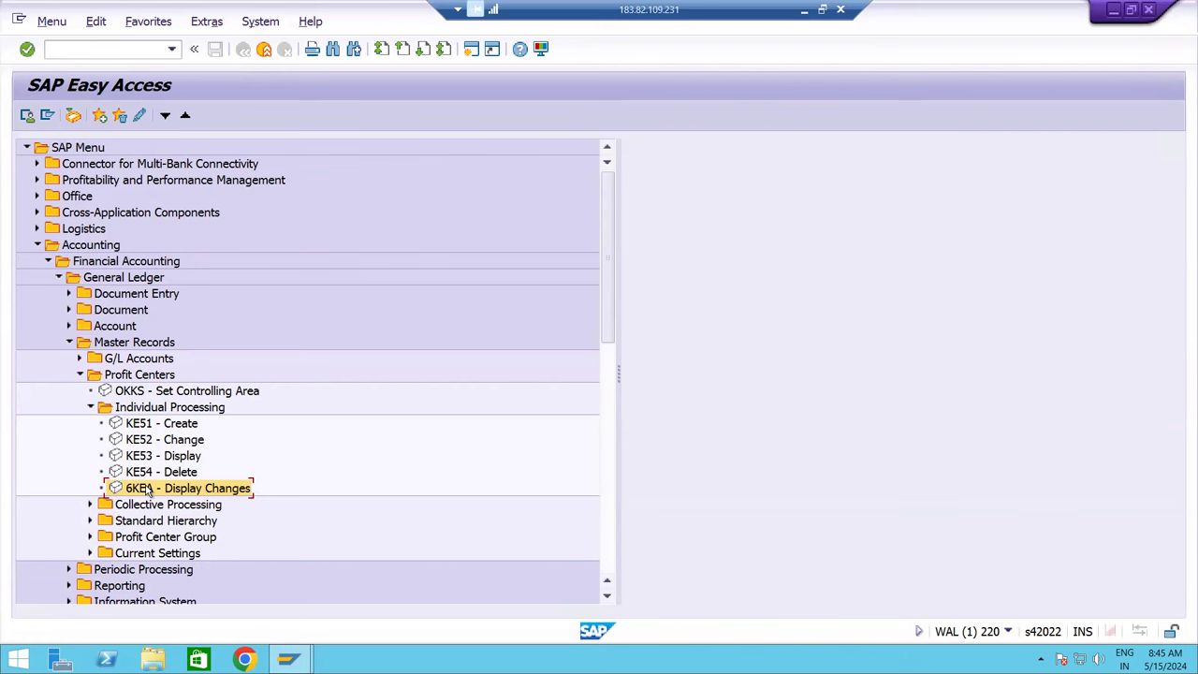
- Start transaction KE51 and open the master data for new profit center RM100 in controlling area RMCA
click(143, 428)
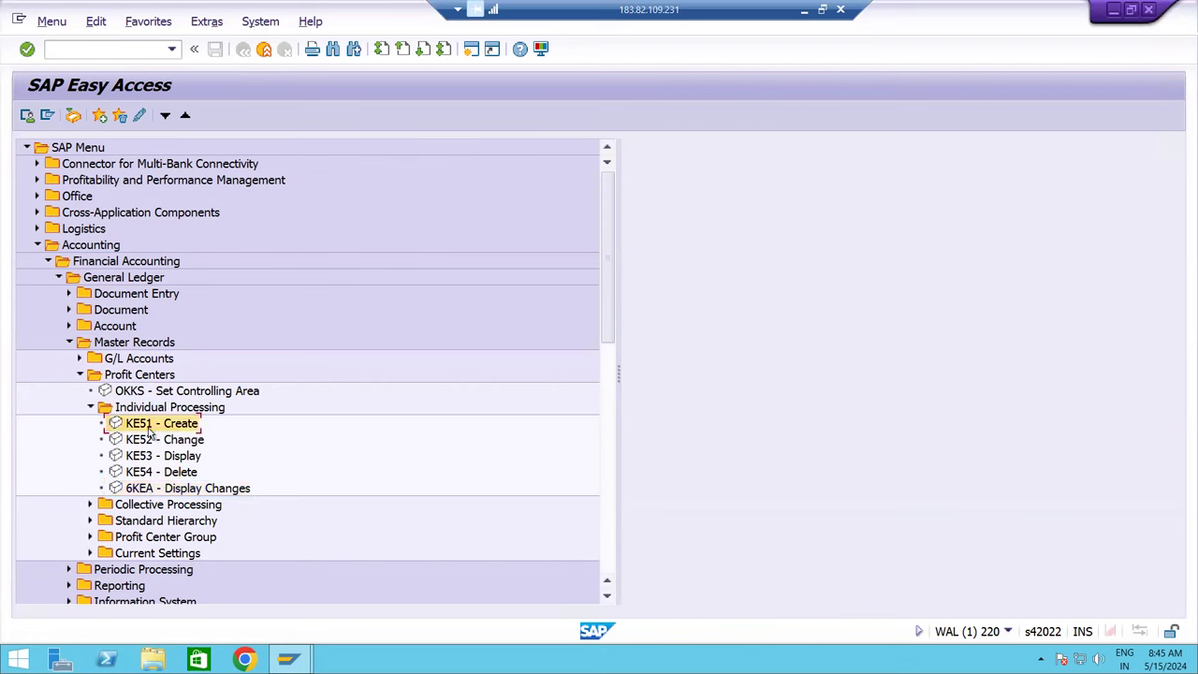
double_click(148, 431)
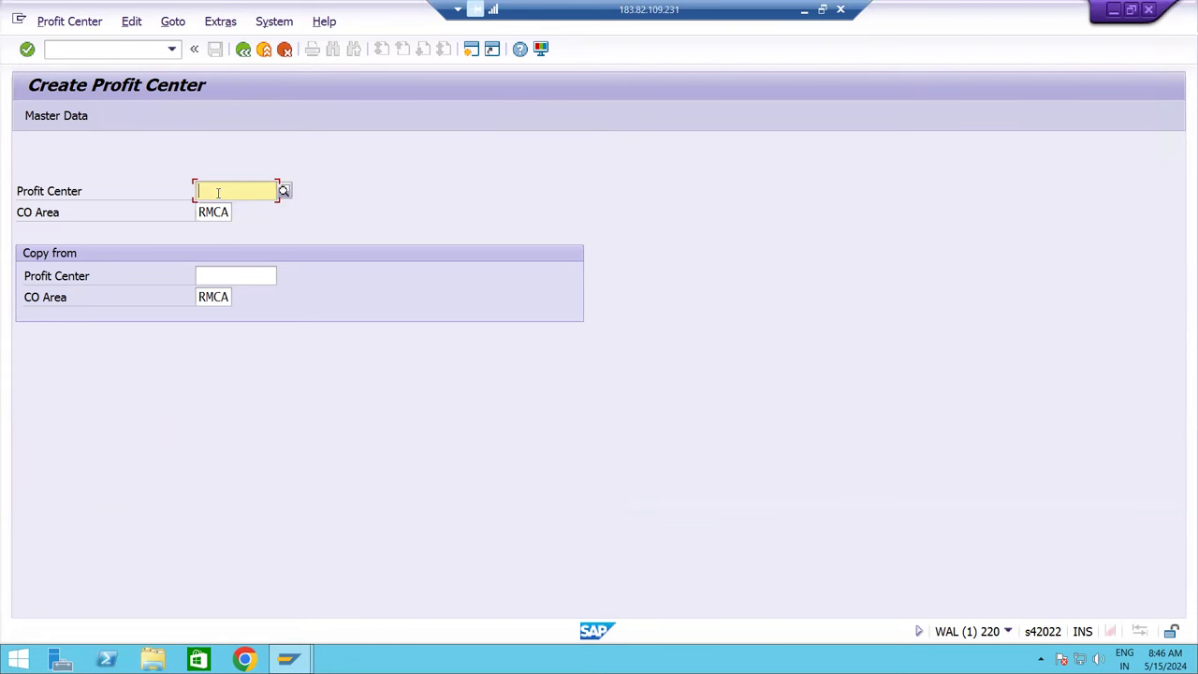
text(RM100)
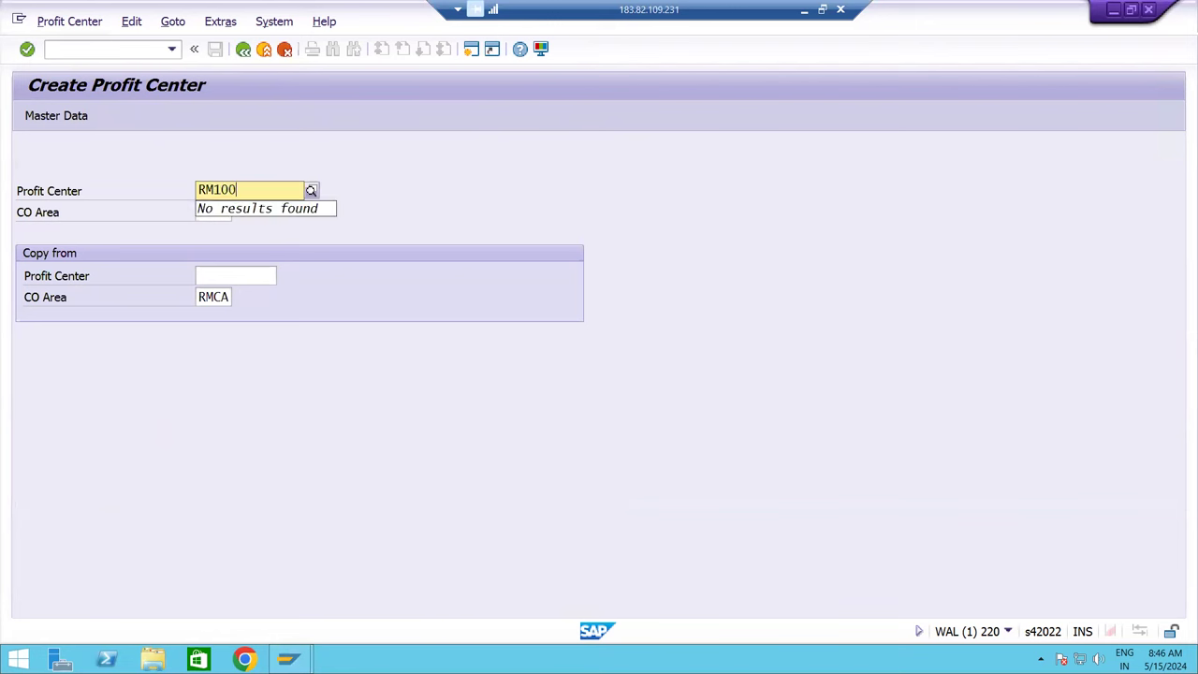
key(Tab)
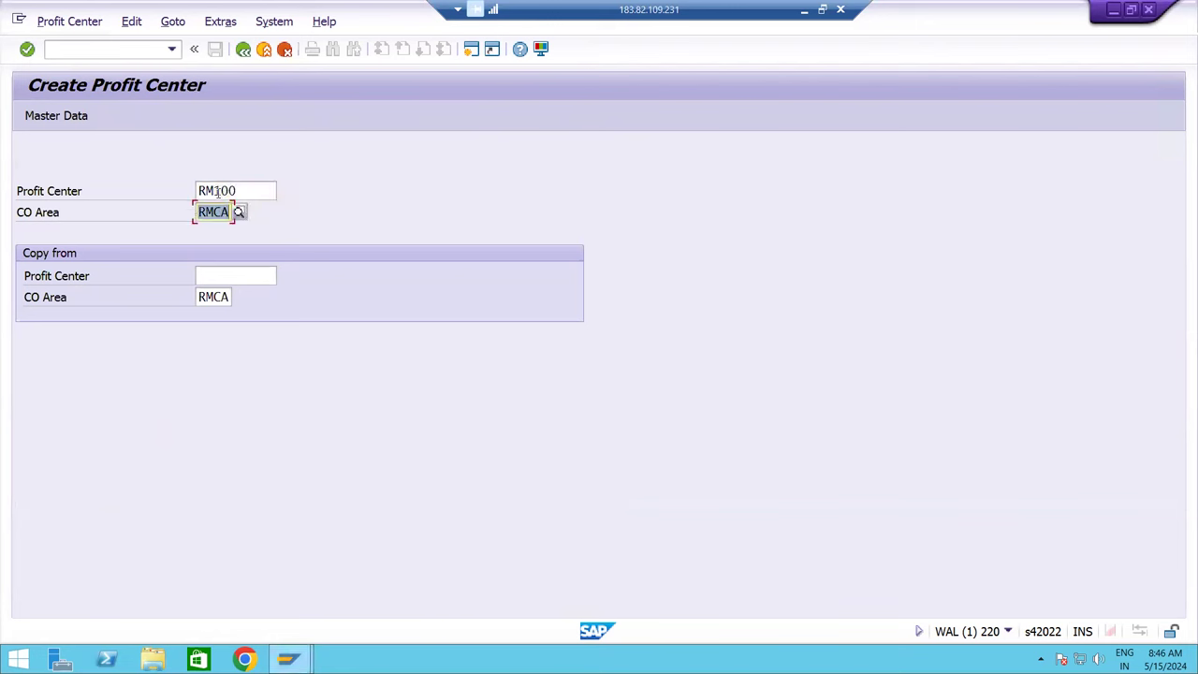
key(shift+Tab)
key(Return)
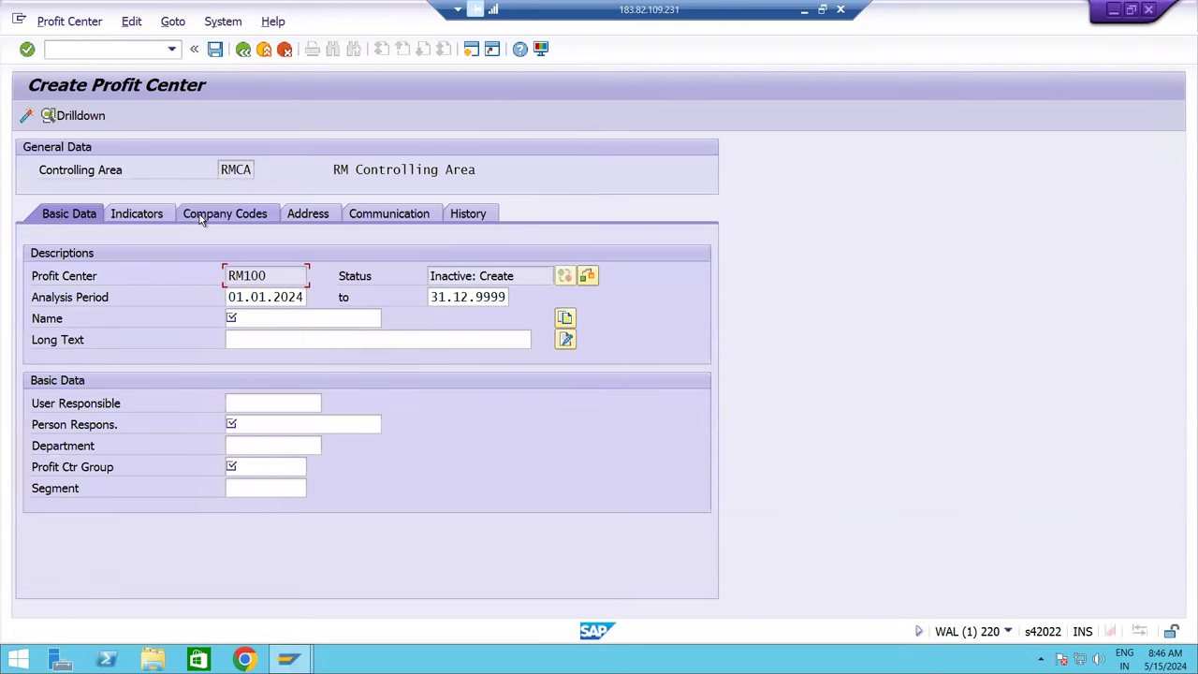
- Set the profit center's name to RM STEEL SHEET and its long text to RM STEEL SHEET Profit Center
click(248, 320)
text(RM STEEL SHEET)
key(Tab)
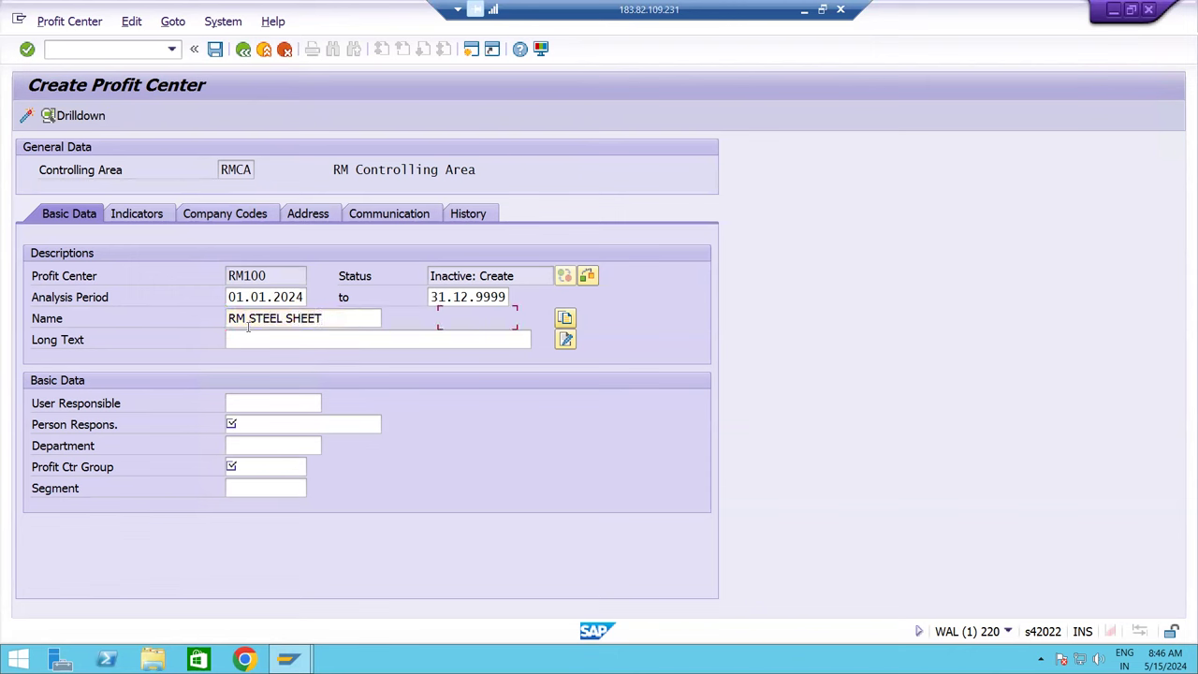
key(shift+Tab)
key(ctrl+c)
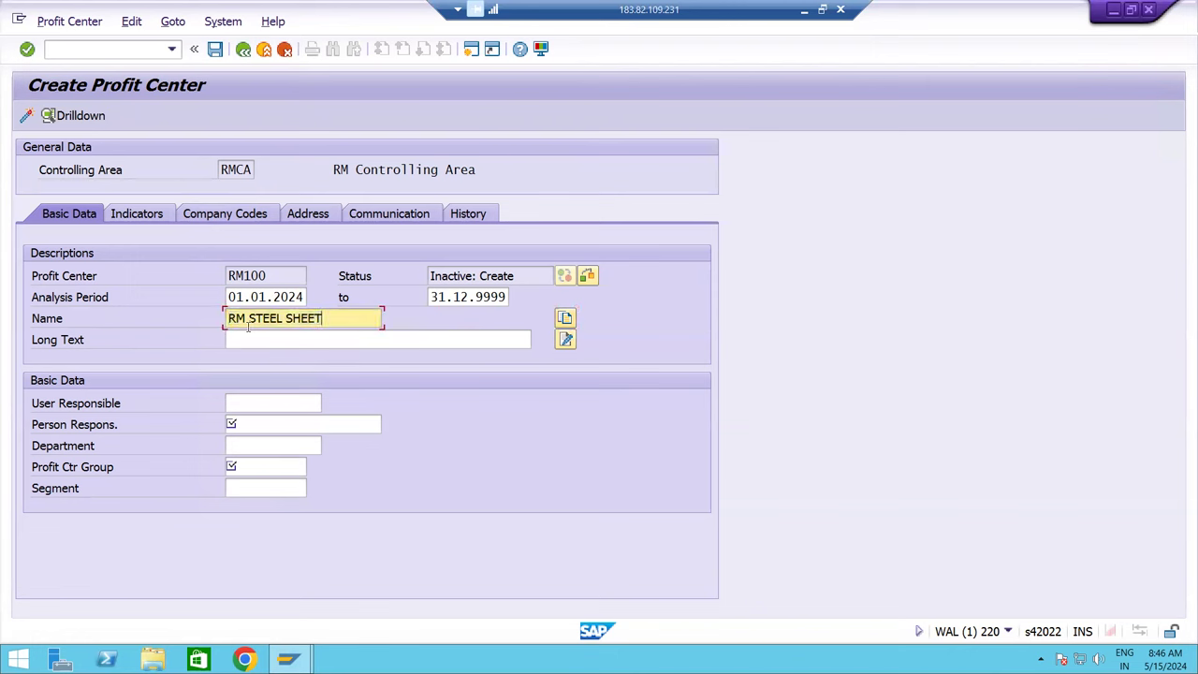
key(Tab)
key(Tab)
key(ctrl+v)
text(P)
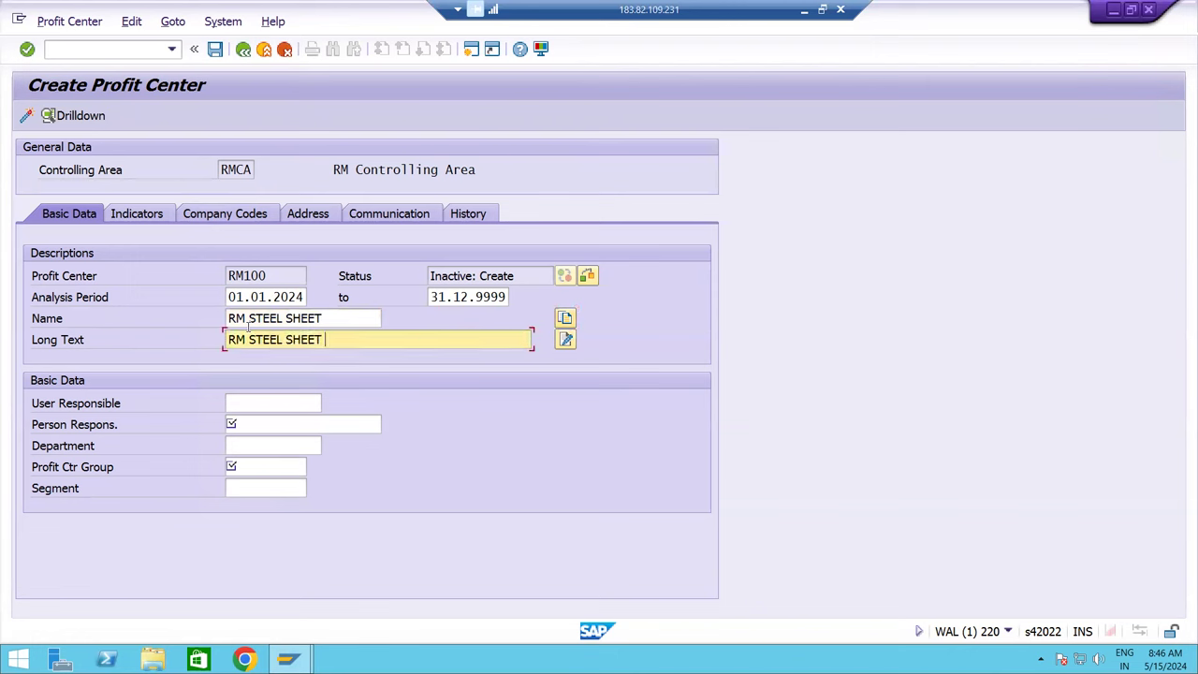
text(rofifit Center)
- Enter the name of the person responsible for the profit center
key(Tab)
key(Tab)
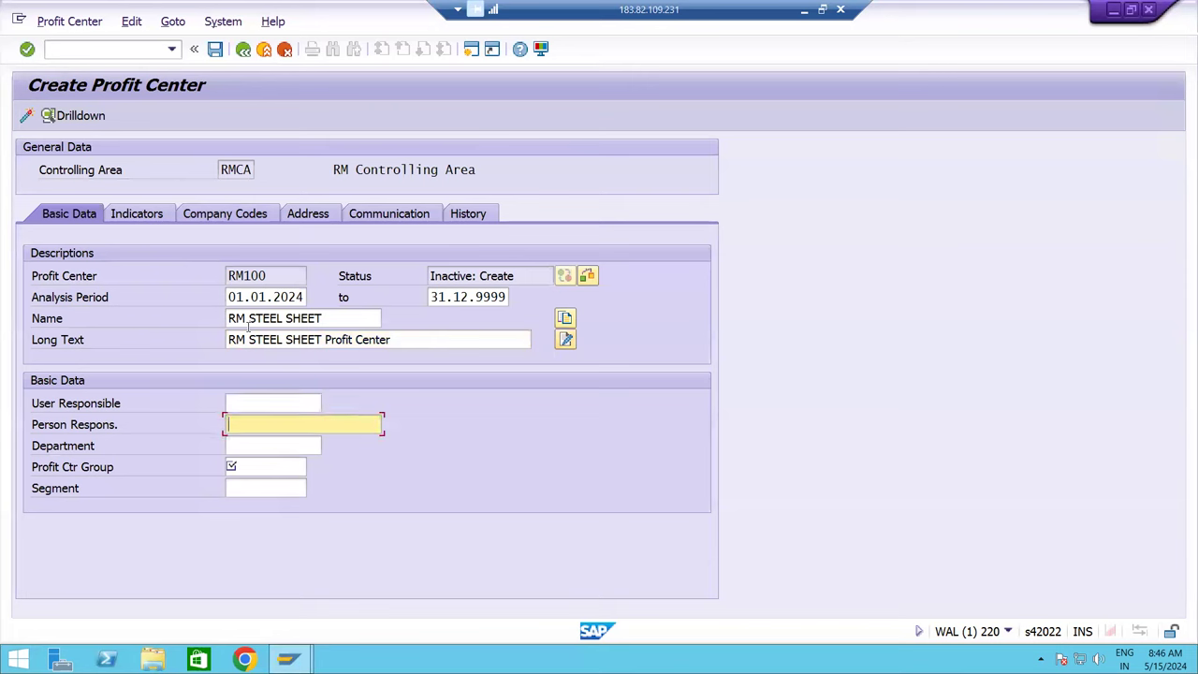
text(MR Ramu)
key(Tab)
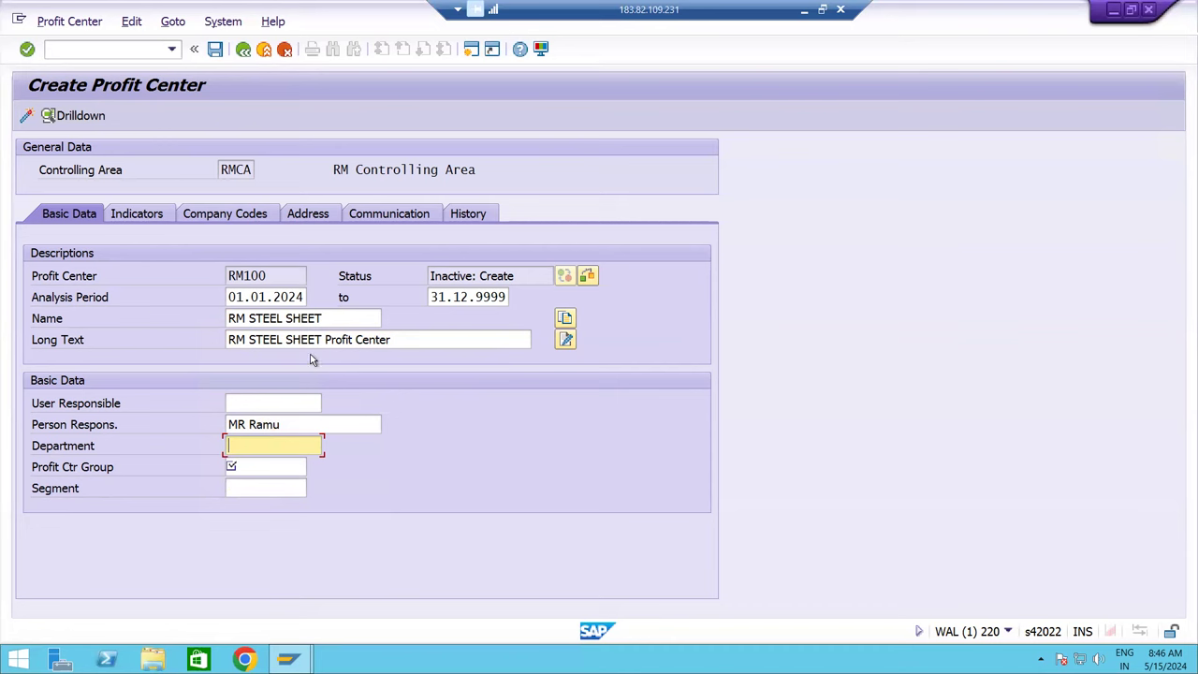
- Assign profit center RM100 to profit center group RMST_SS, RM Steel sheet pcg
click(251, 468)
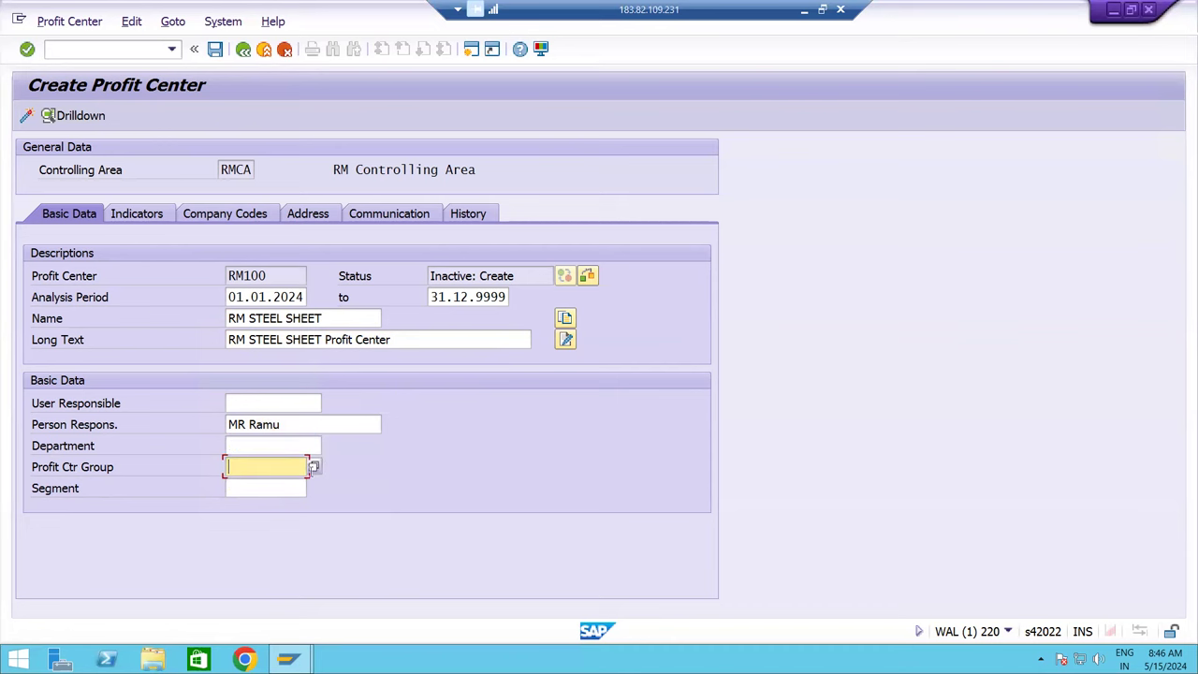
click(314, 466)
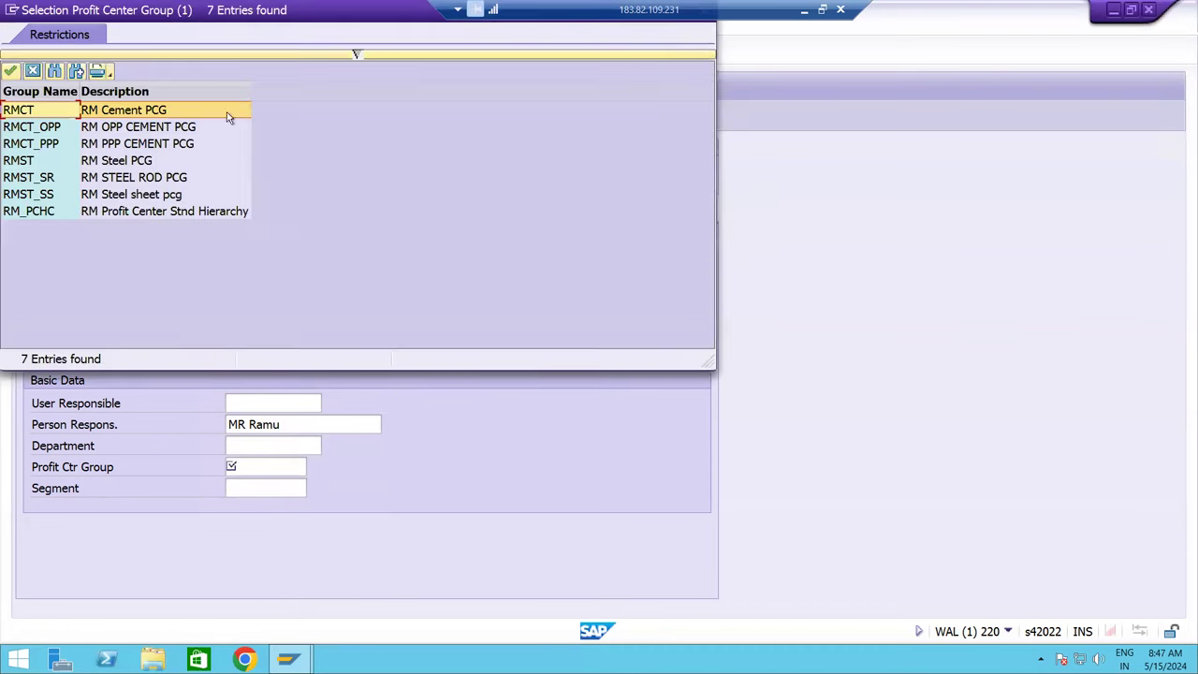
drag(239, 13, 624, 111)
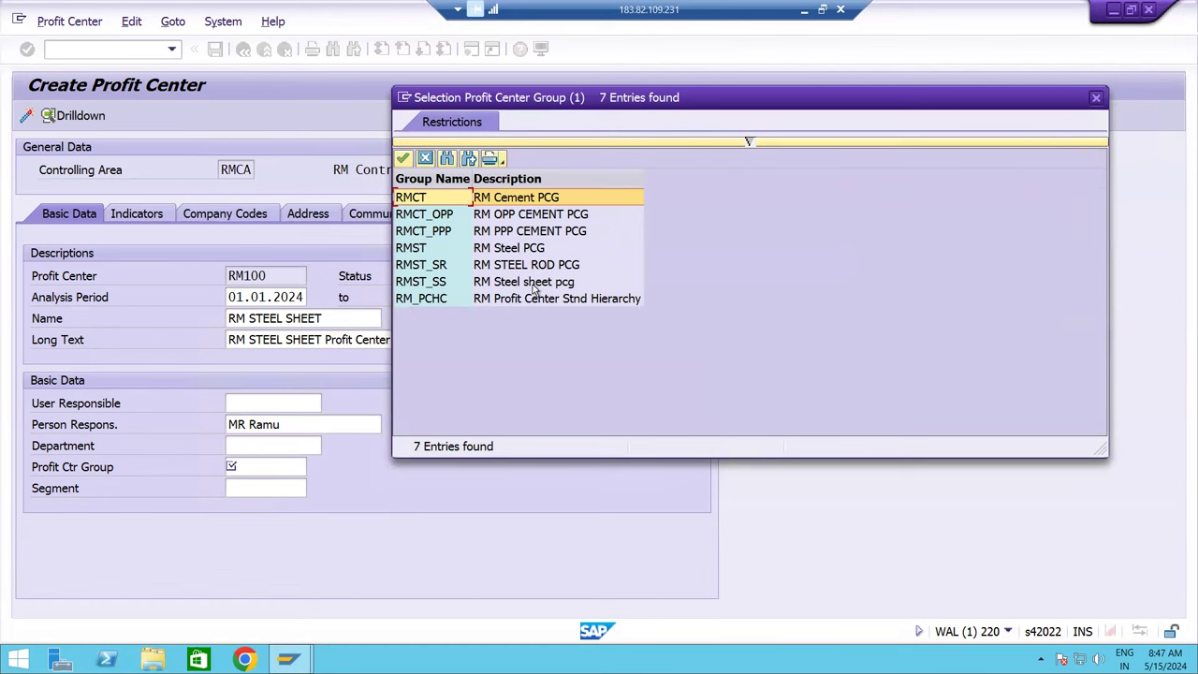
click(496, 286)
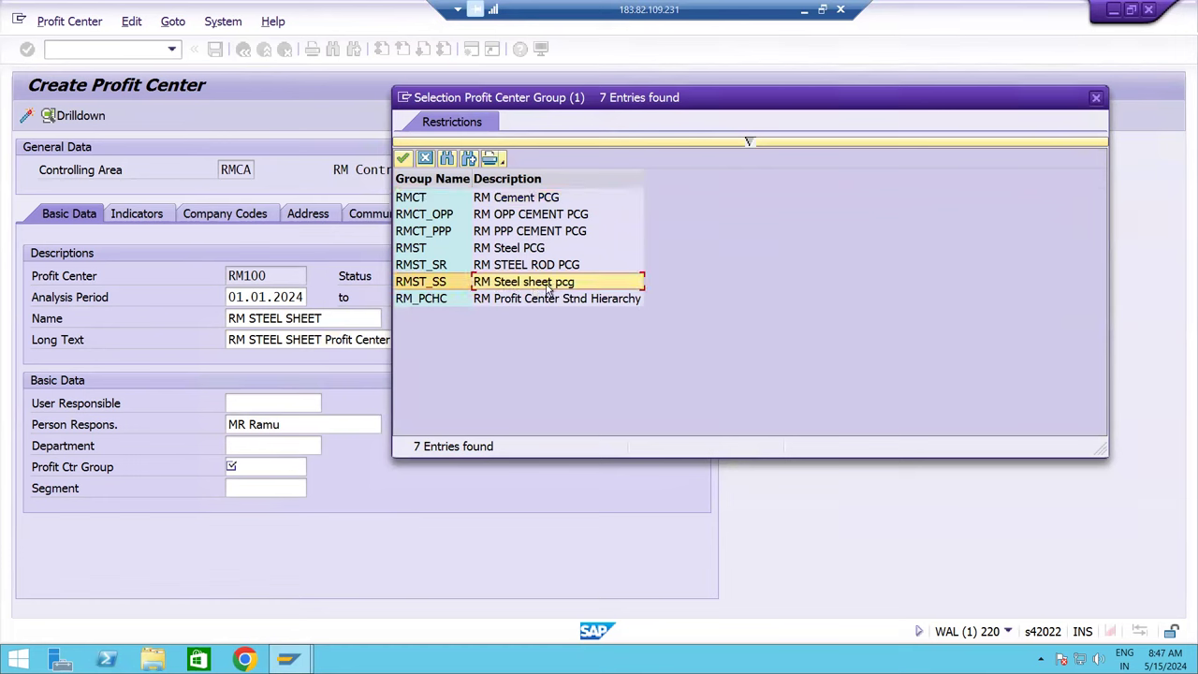
double_click(459, 288)
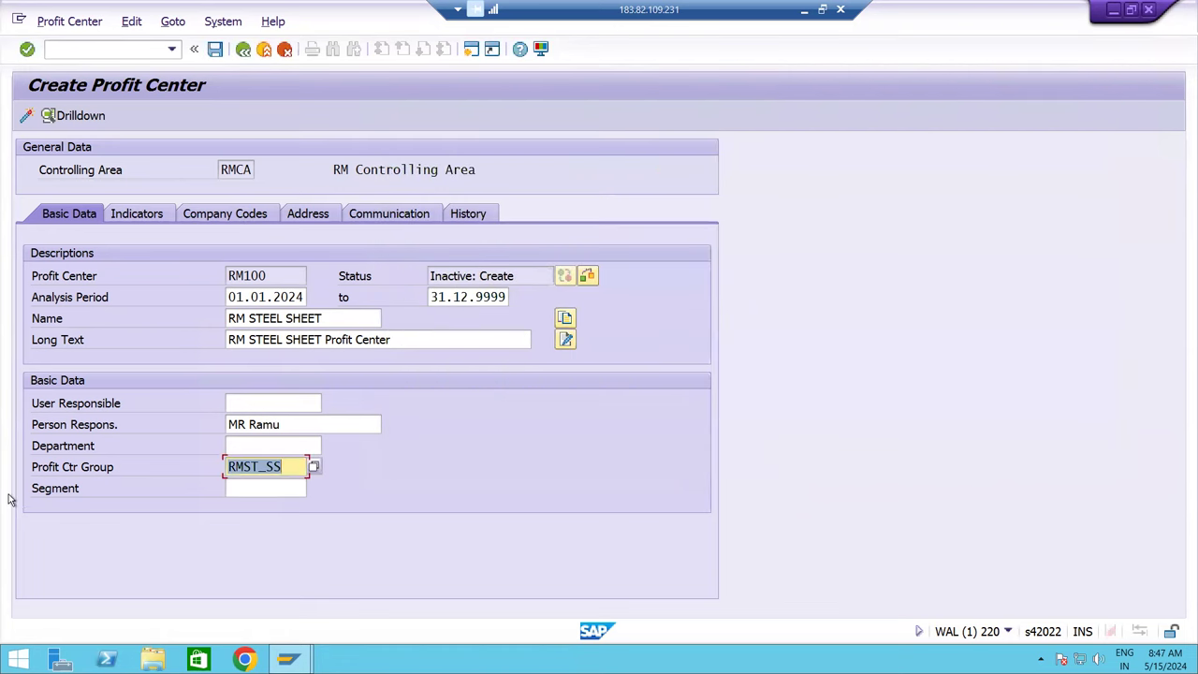
- Find the segments matching rm* and assign segment RMSS, RM Steel Sheet Segment, to profit center RM100
click(259, 489)
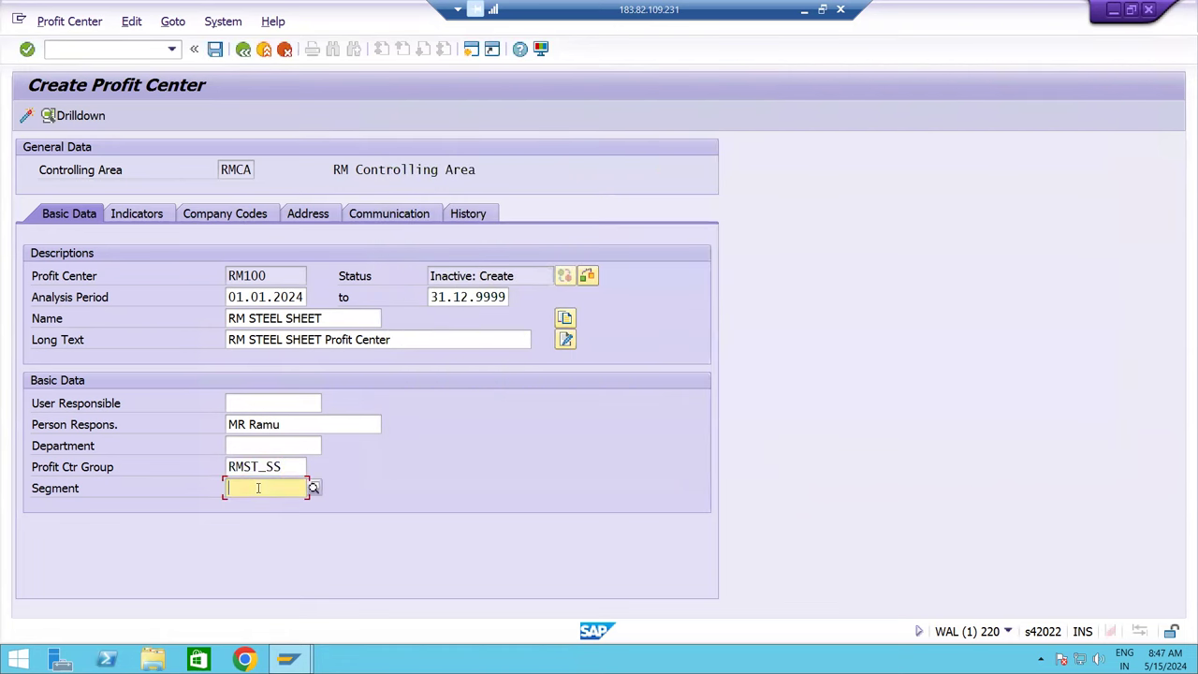
click(315, 488)
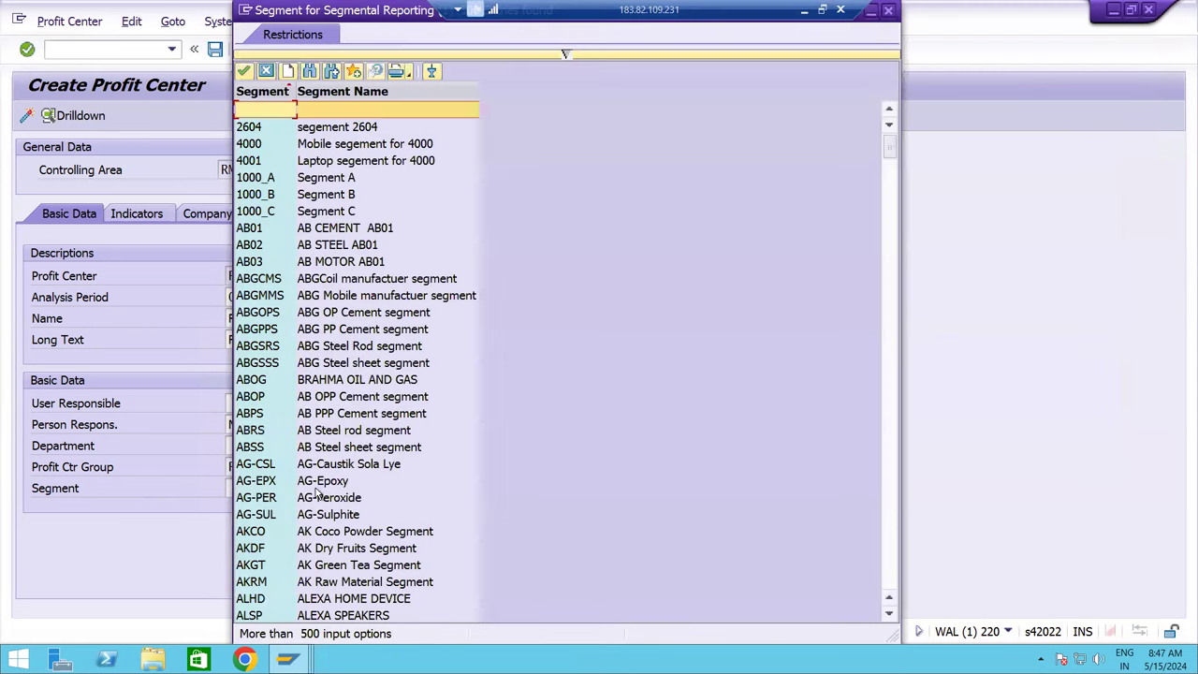
click(548, 56)
text(rm*)
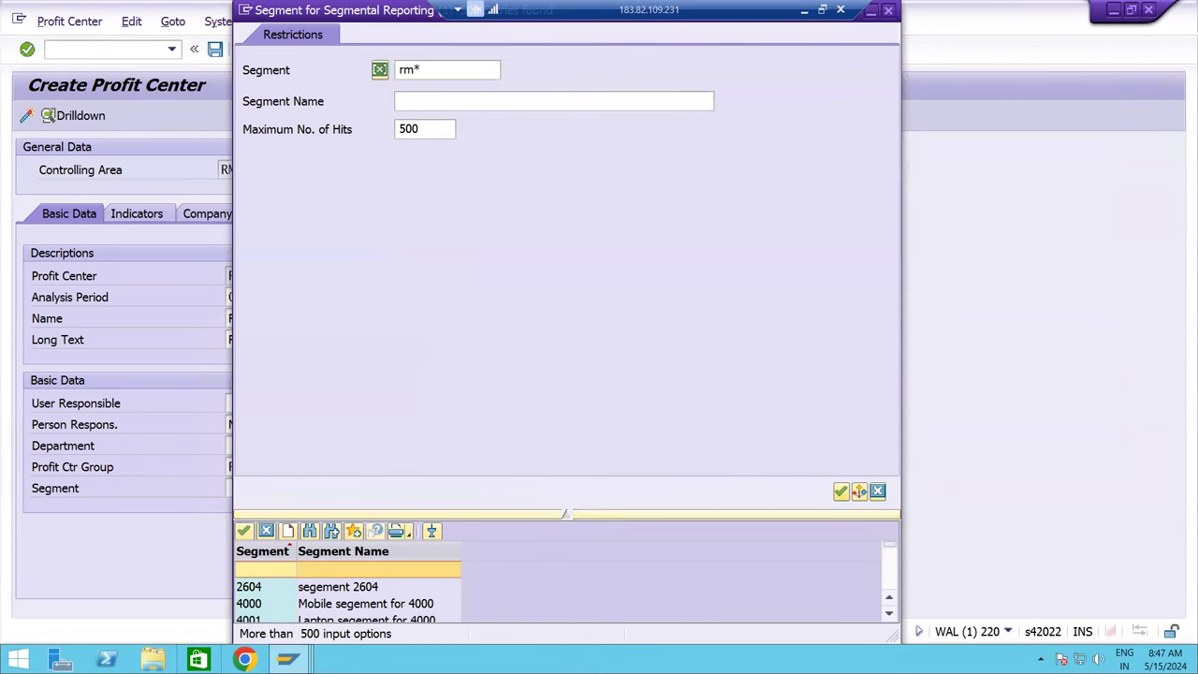
key(Return)
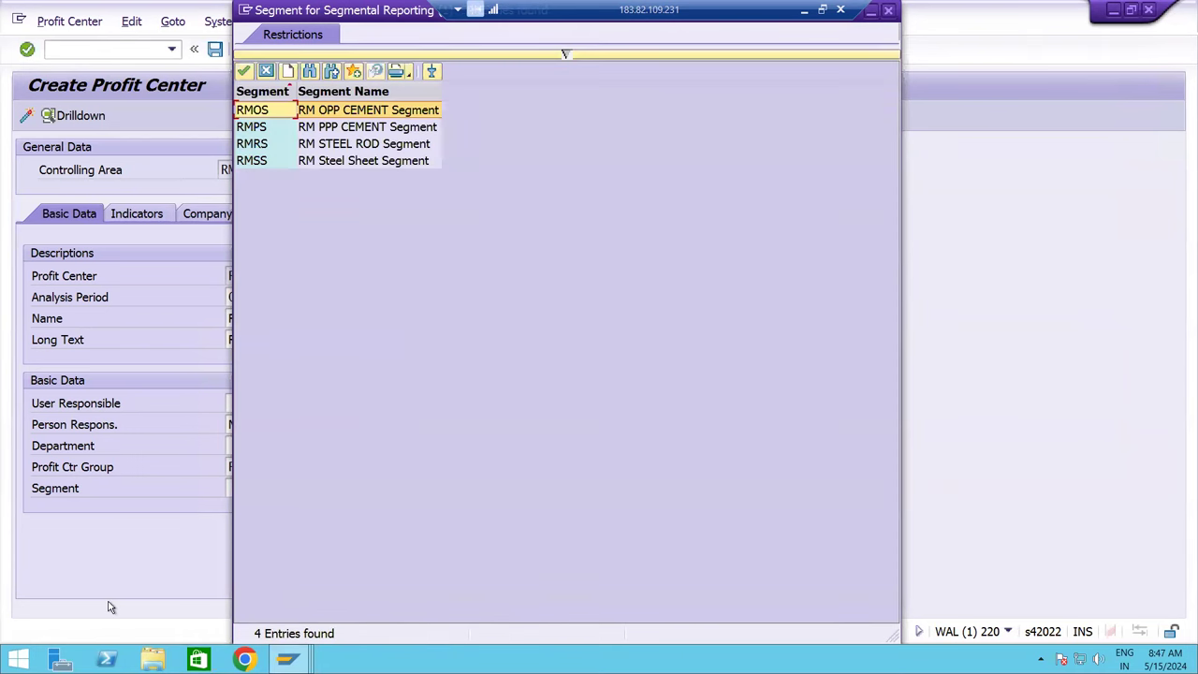
click(261, 162)
double_click(323, 166)
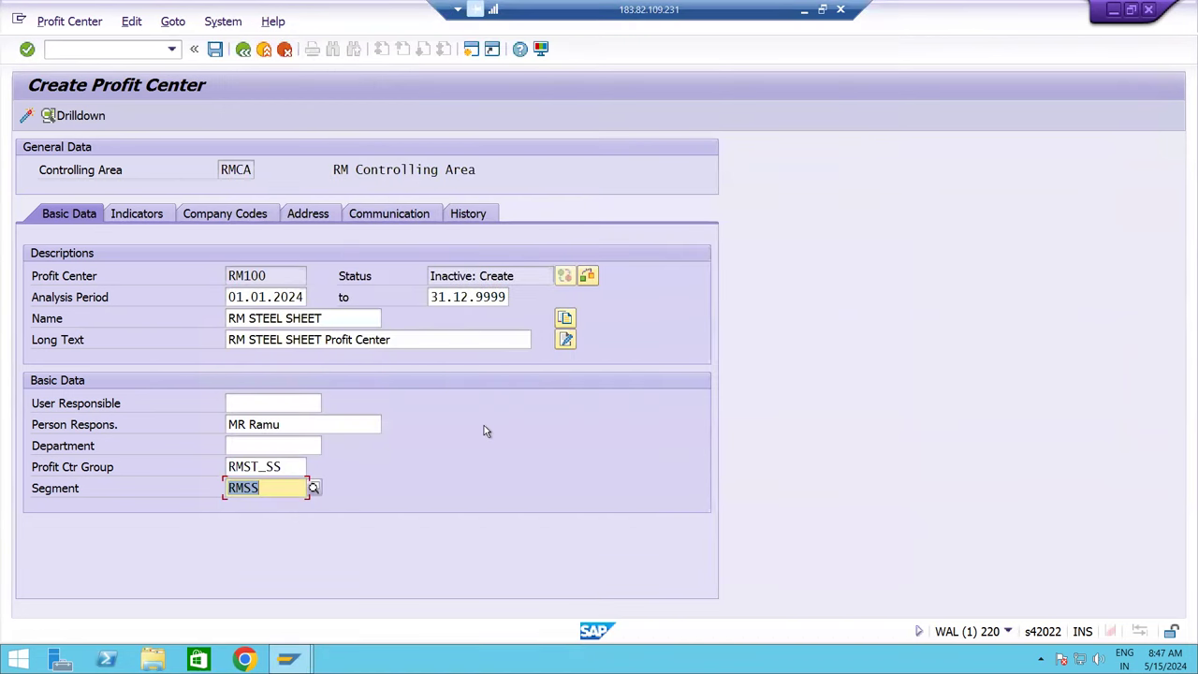
key(Return)
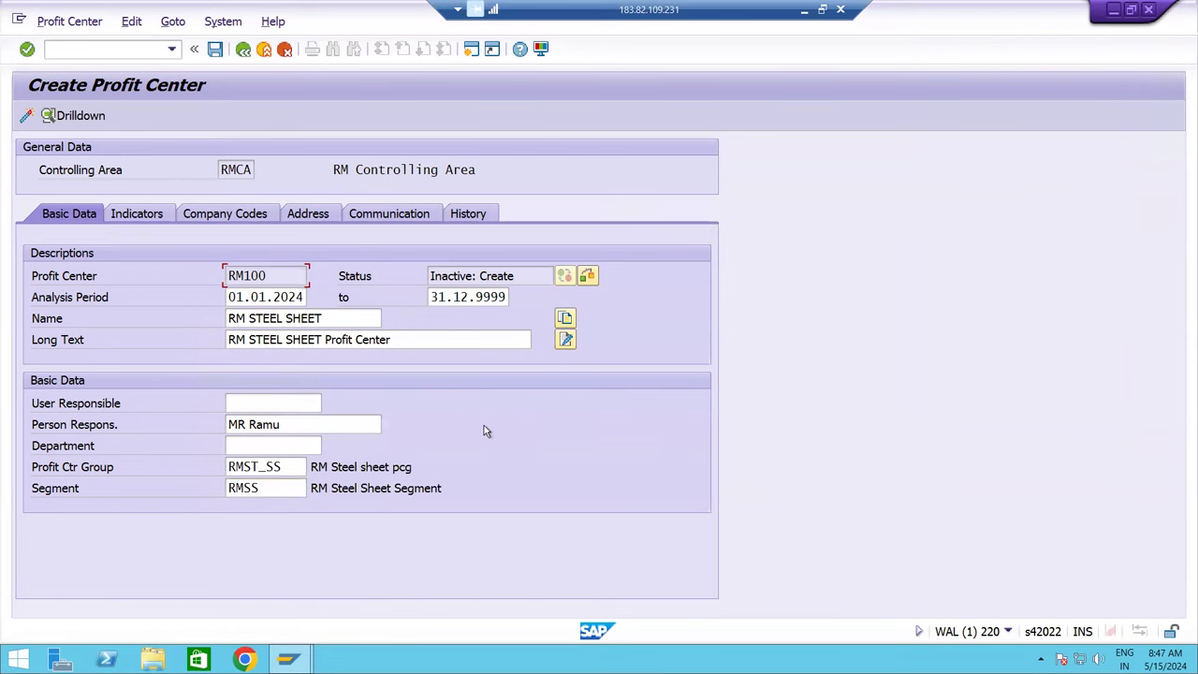
- Save profit center RM100 in inactive status and activate it
click(214, 49)
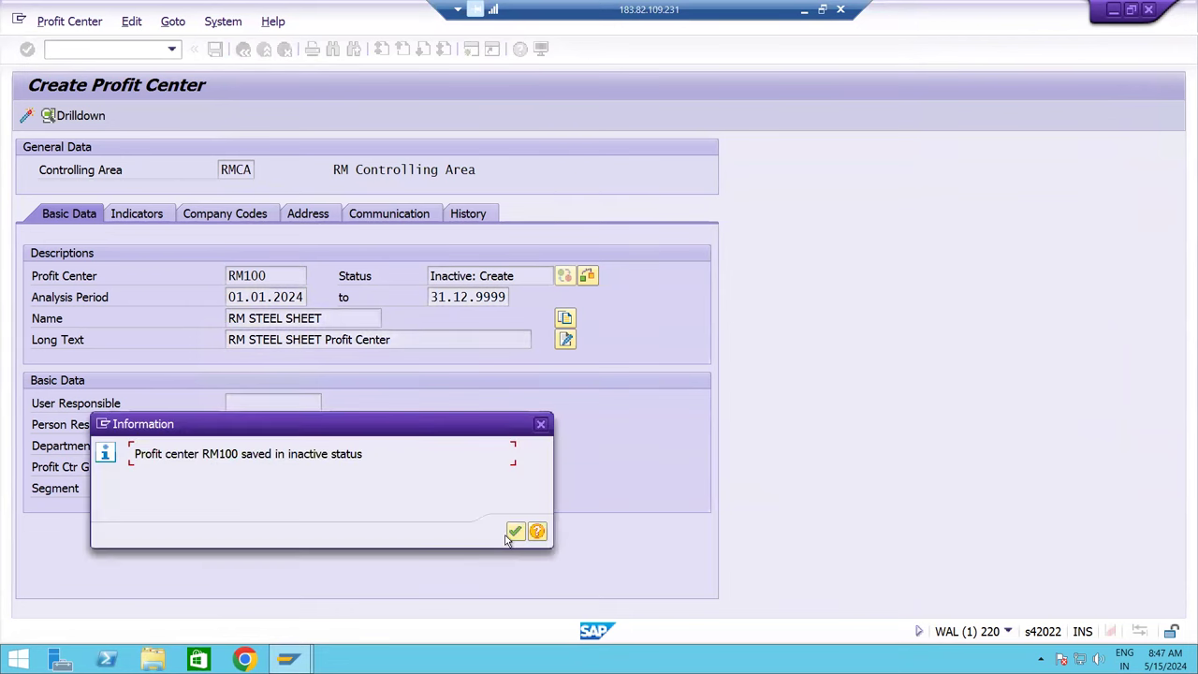
click(516, 532)
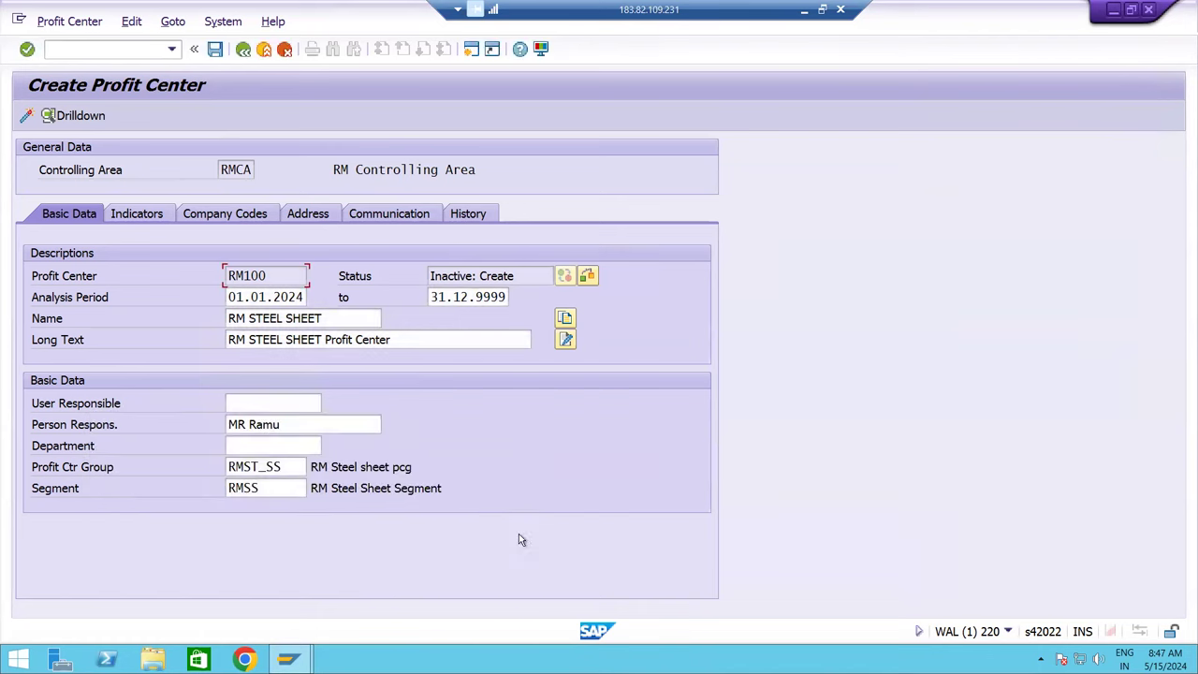
click(25, 120)
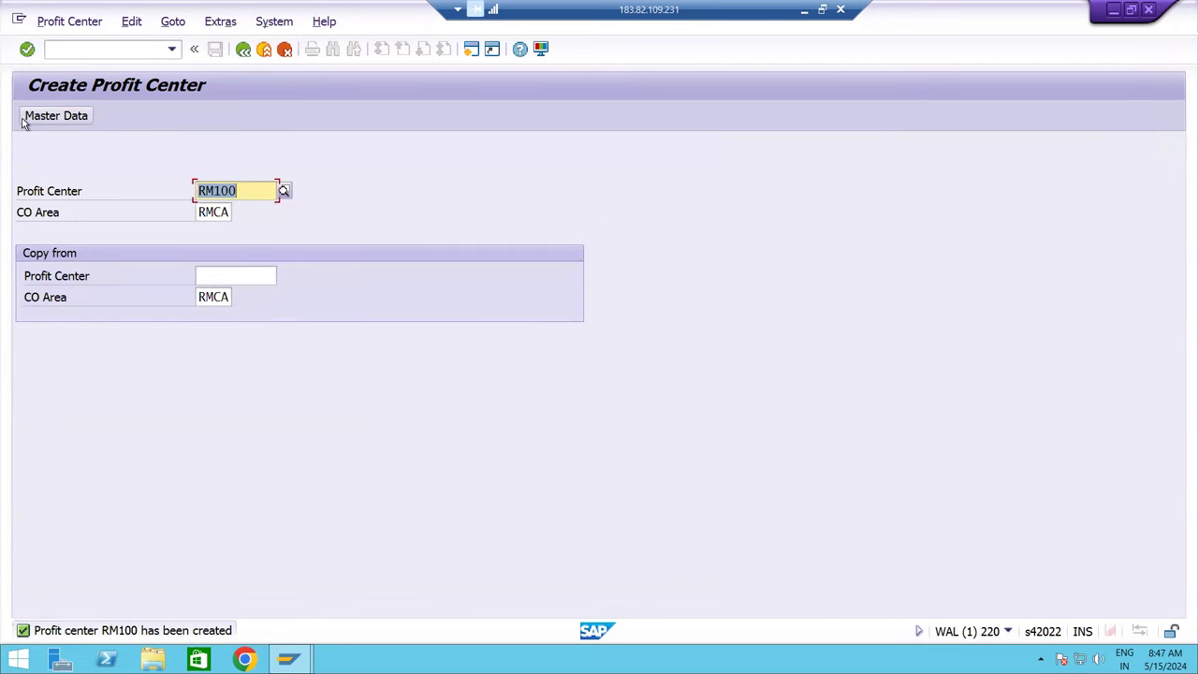
- Open the master data for new profit center RM200 in controlling area RMCA
key(Return)
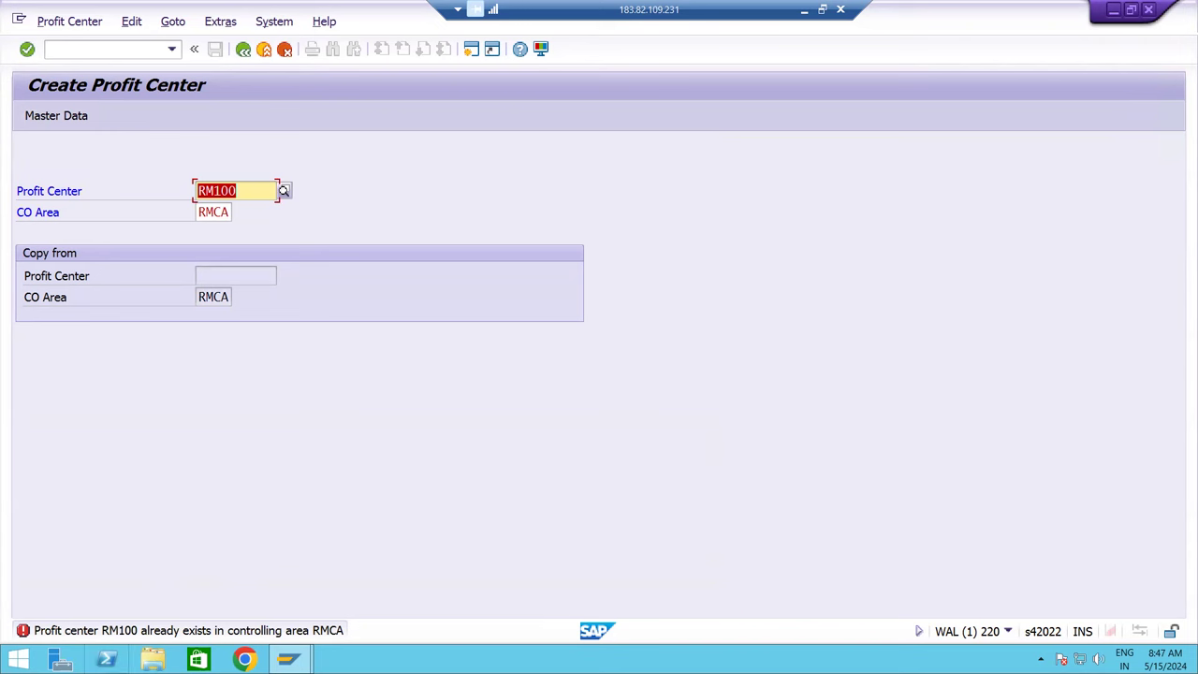
key(End)
key(BackSpace)
key(BackSpace)
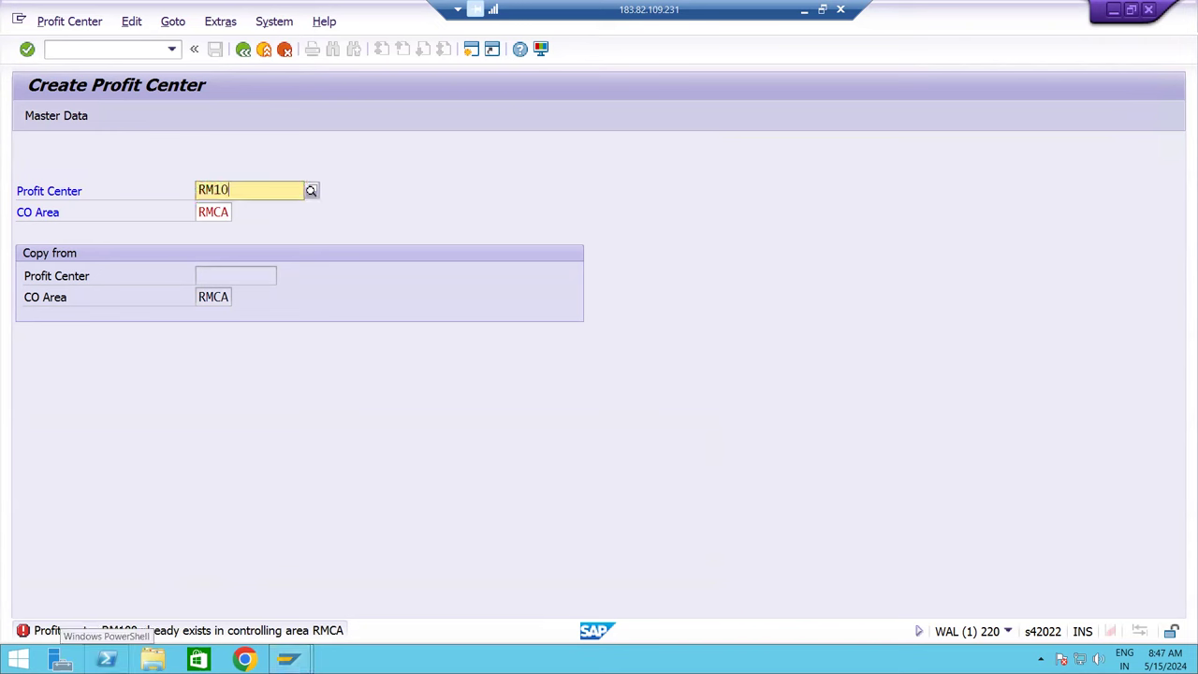
key(BackSpace)
text(200)
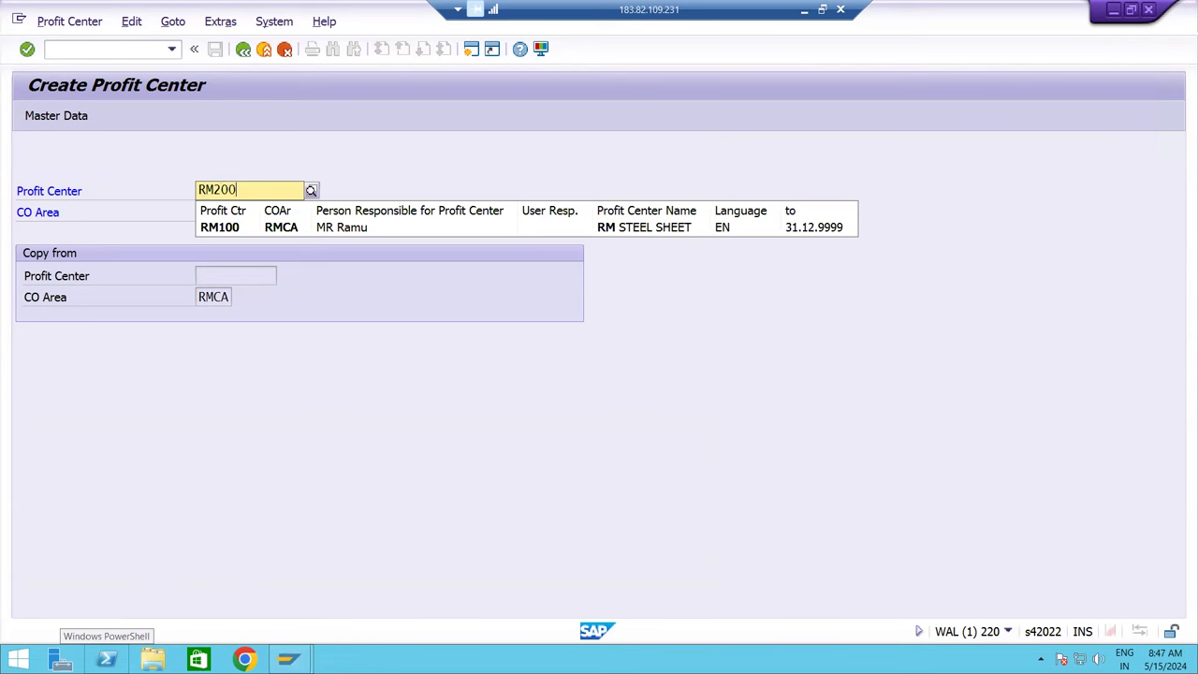
key(Return)
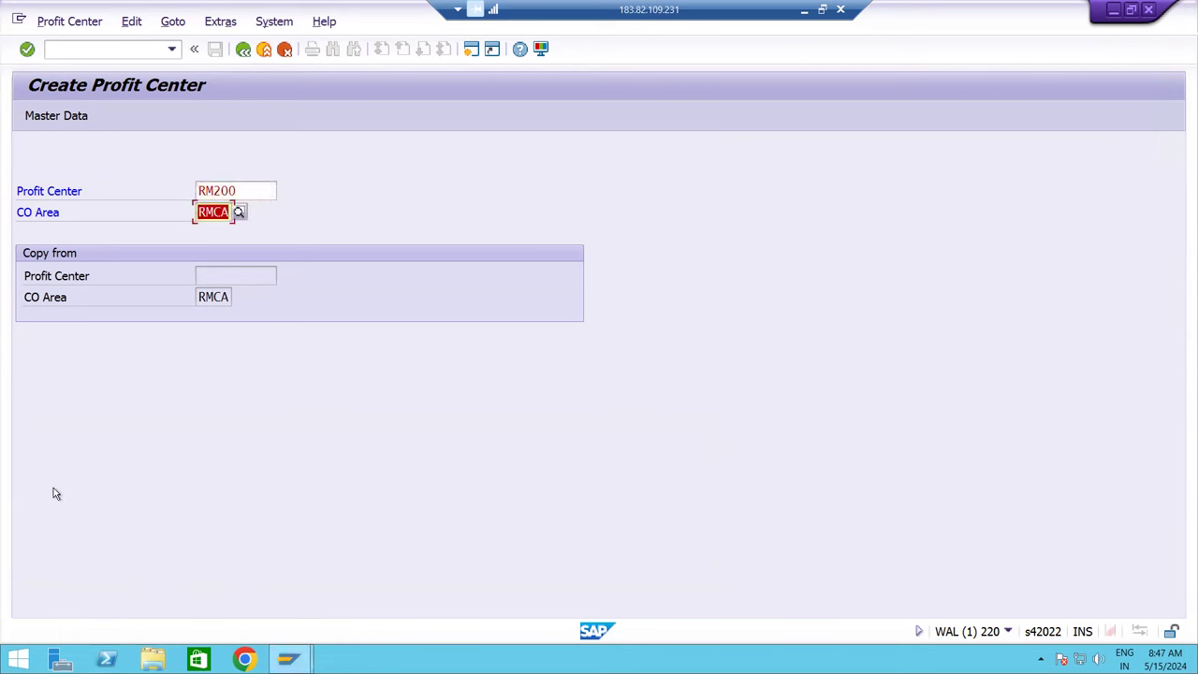
click(244, 193)
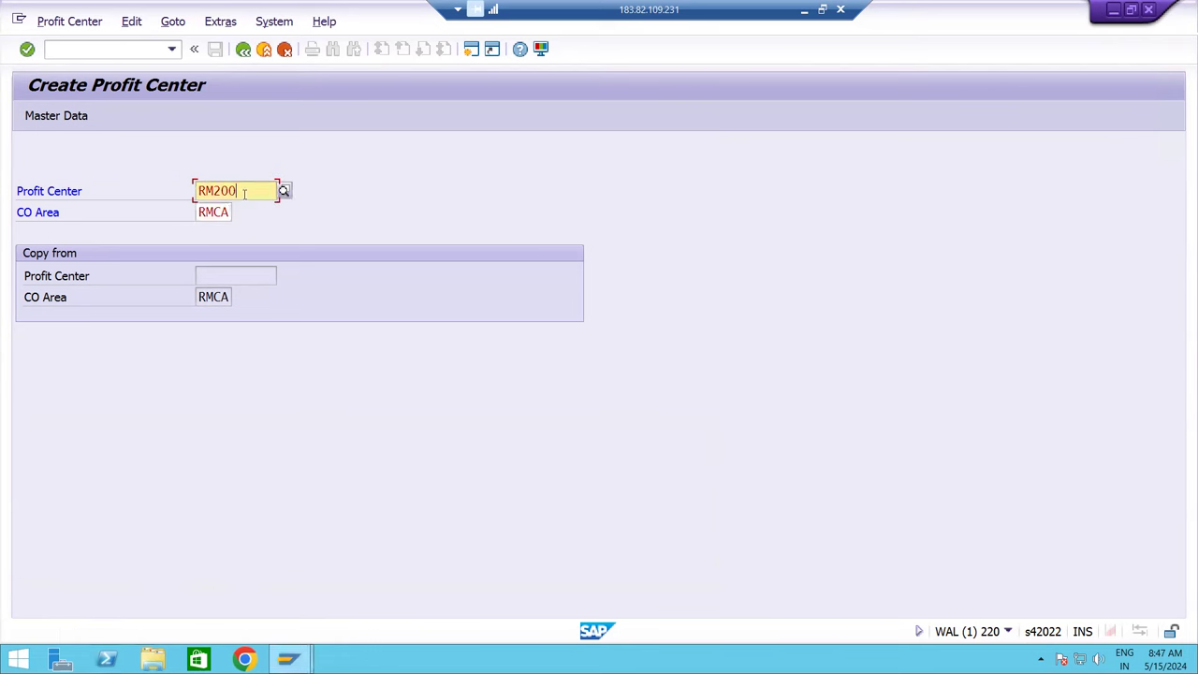
key(Return)
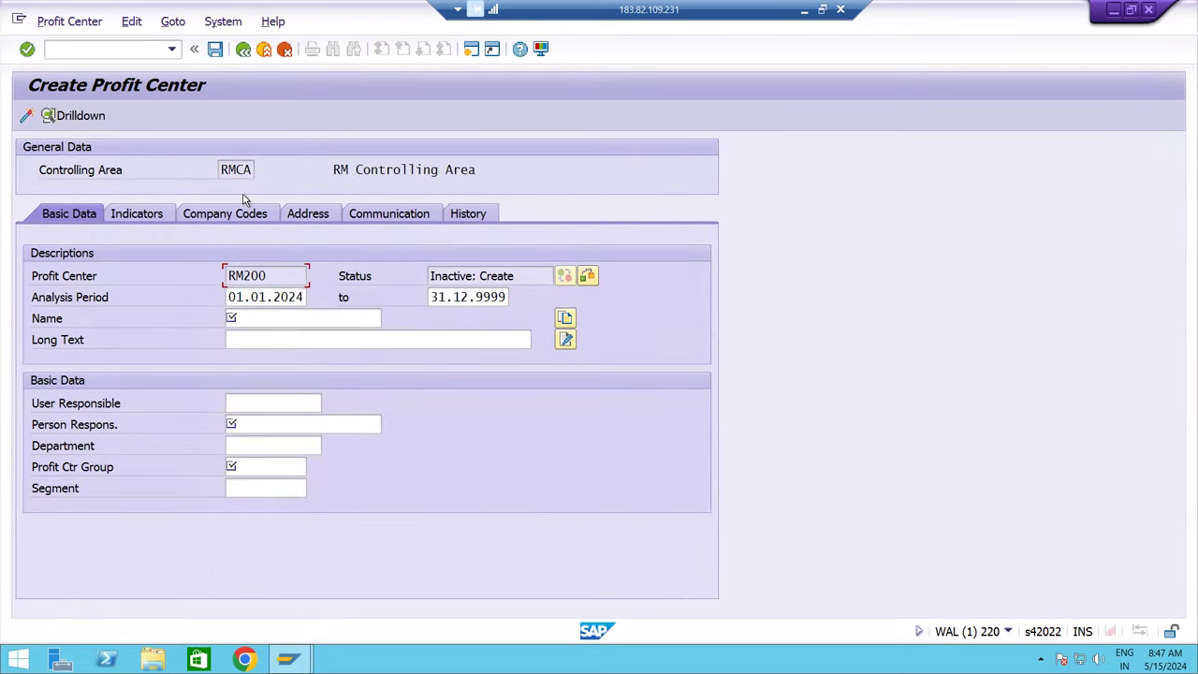
- Set the profit center's name to RM Steel ROD and its long text to RM Steel ROD Profit Center
click(273, 321)
text(r)
key(BackSpace)
text(RM Steel ro)
key(BackSpace)
text(ROD)
key(Tab)
key(shift+Tab)
key(Tab)
key(Tab)
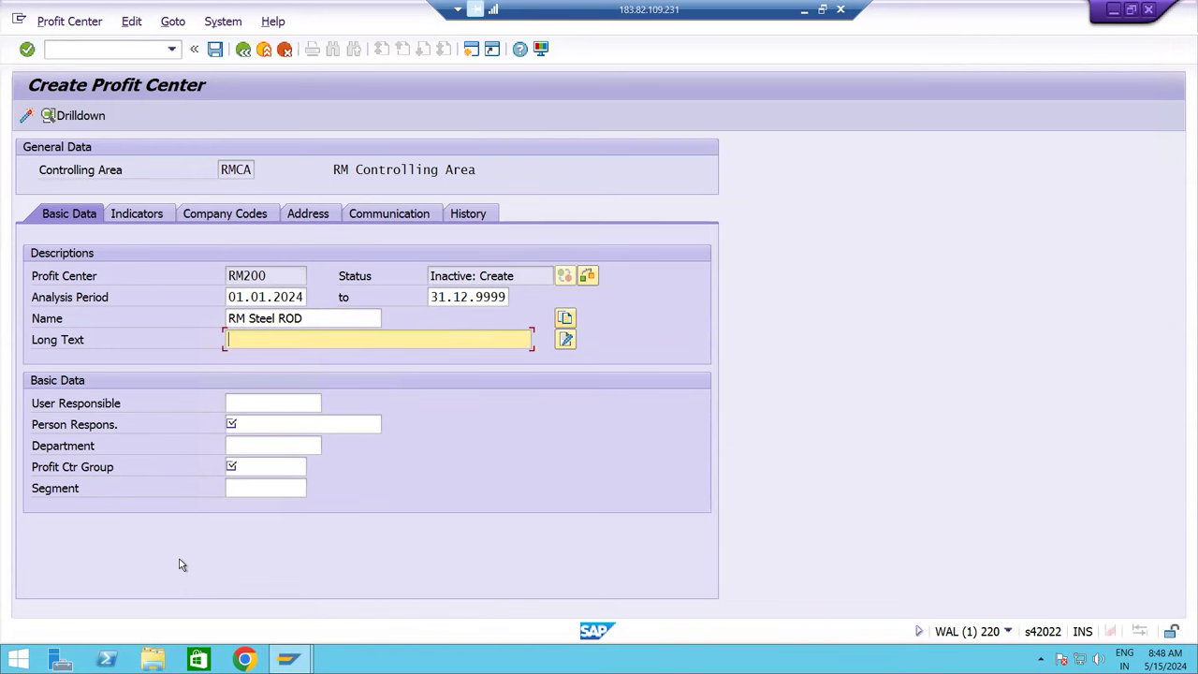
text(RM Steel ROD)
text(Profit Center)
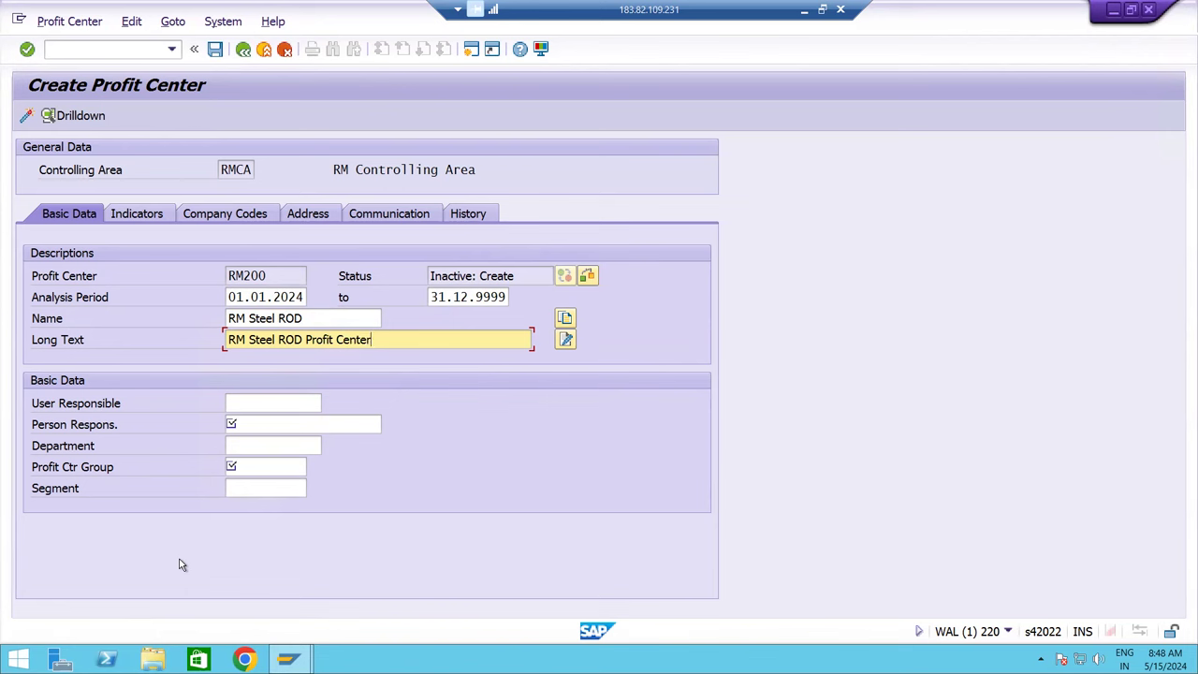
- Enter the name of the person responsible for profit center RM200
key(Tab)
key(Tab)
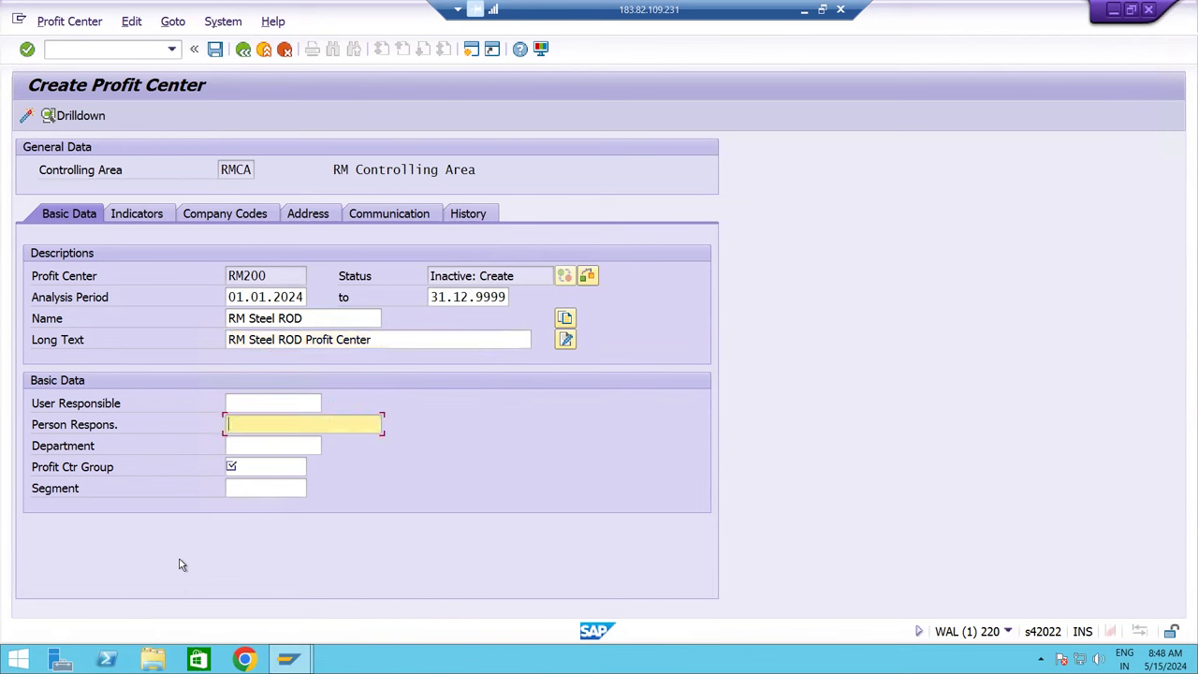
text(MR R)
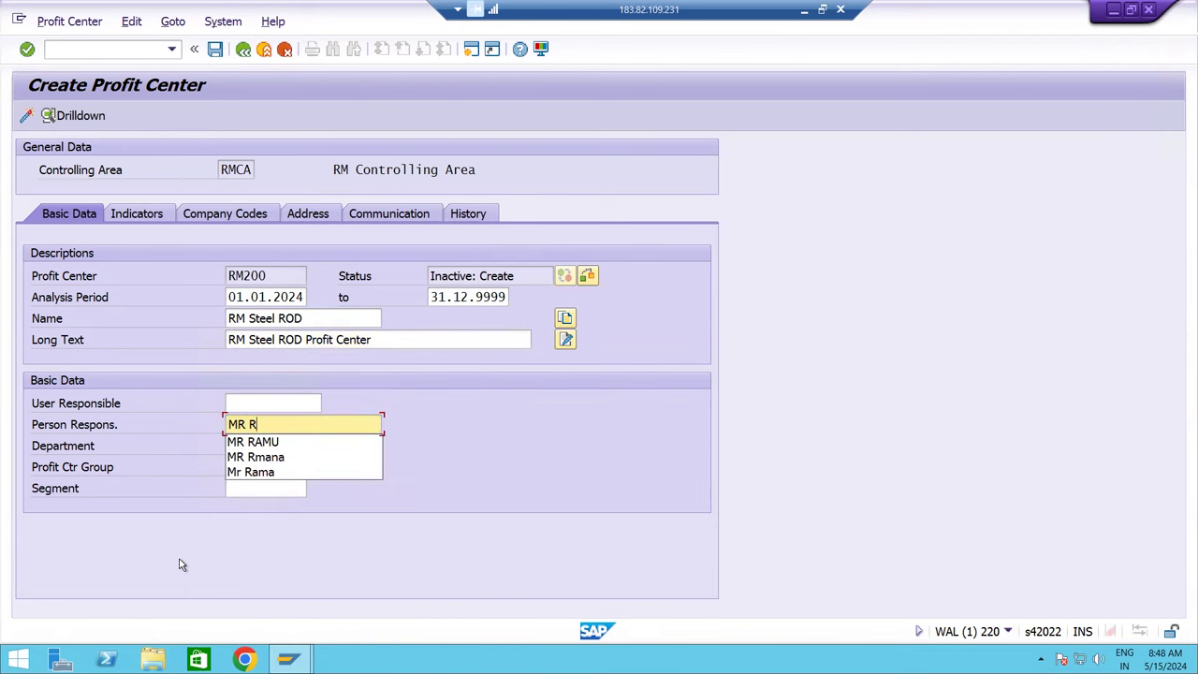
text(amana)
key(Tab)
key(Tab)
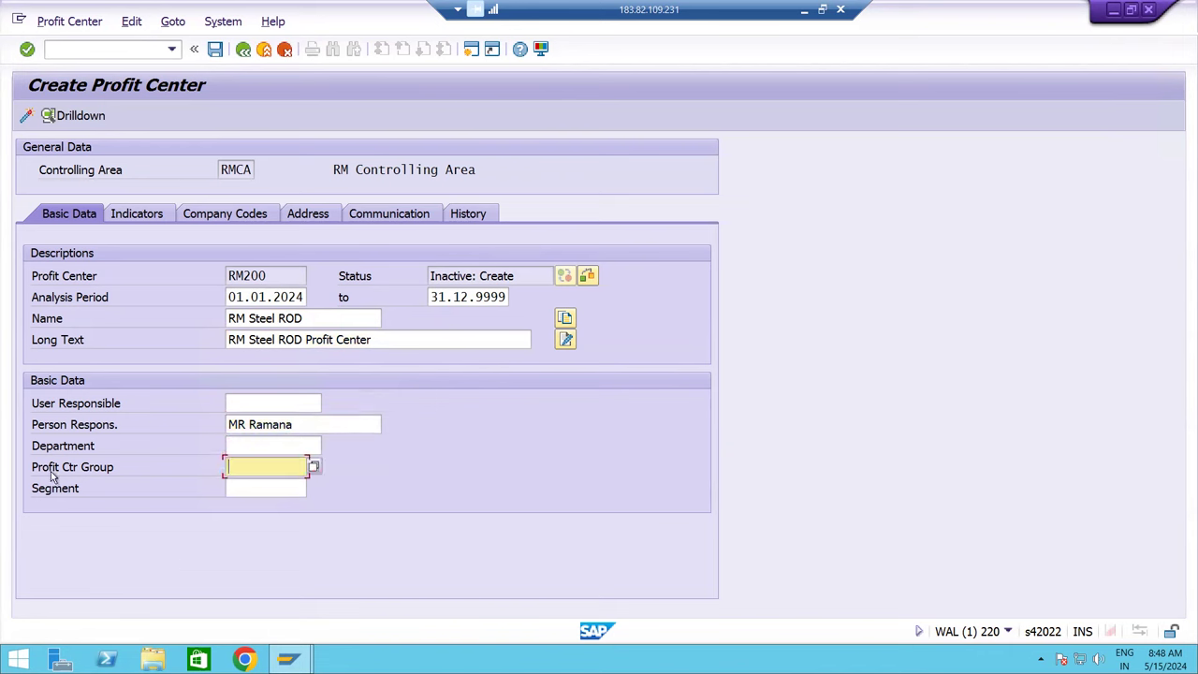
- Assign profit center RM200 to profit center group RMST_SR, RM STEEL ROD PCG
click(313, 466)
drag(302, 9, 553, 72)
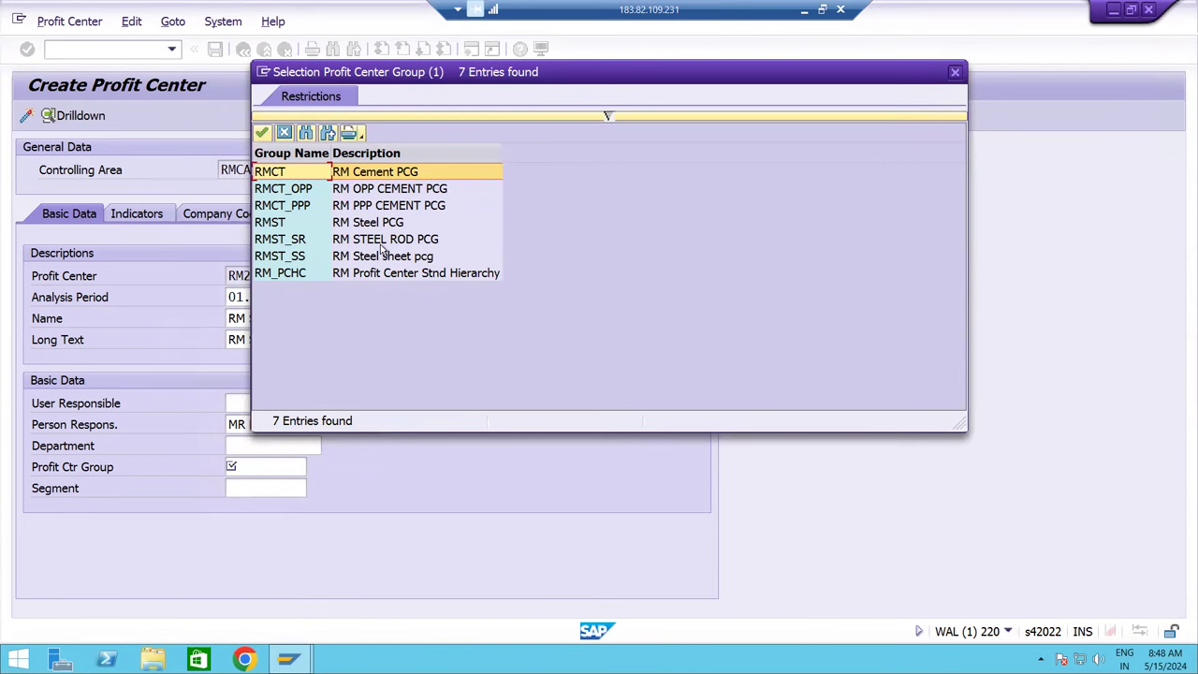
click(381, 241)
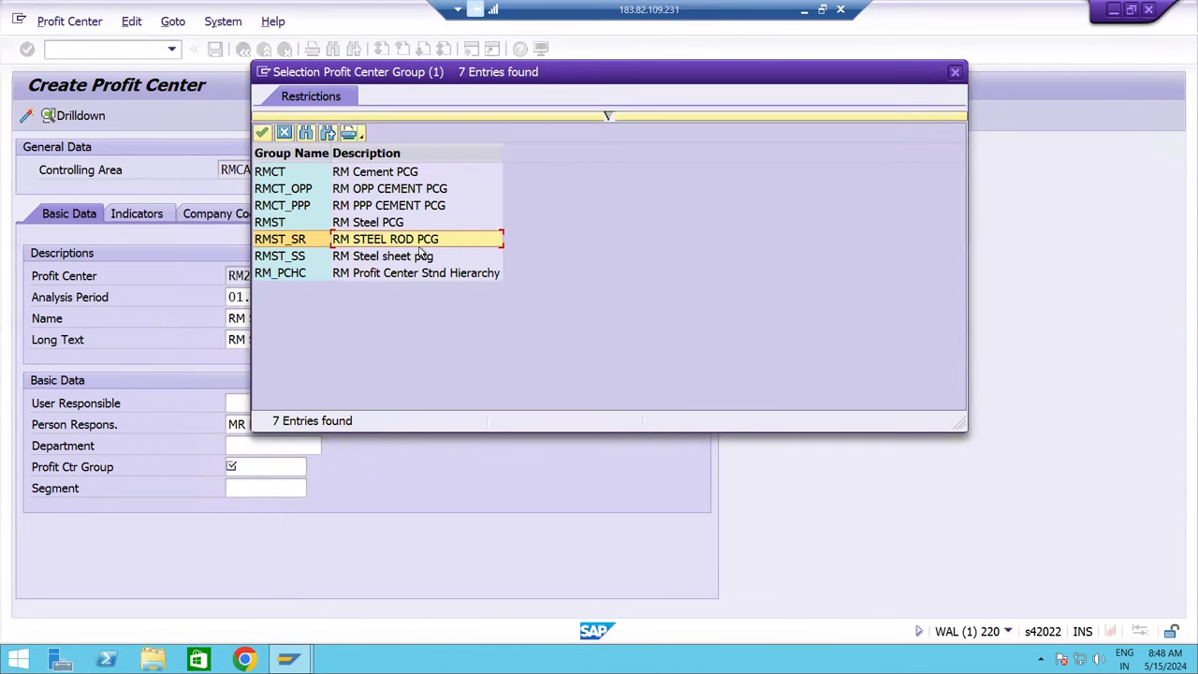
double_click(386, 246)
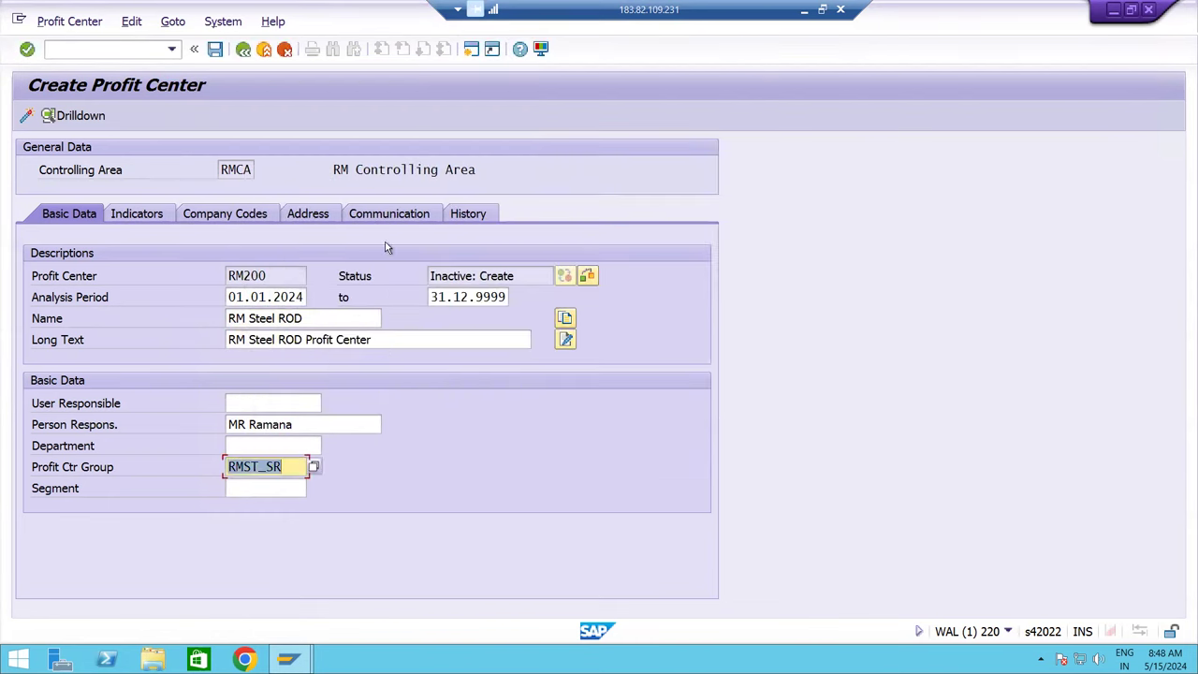
- Open the segment value search for profit center RM200 and restrict it to segments starting with RM
click(266, 488)
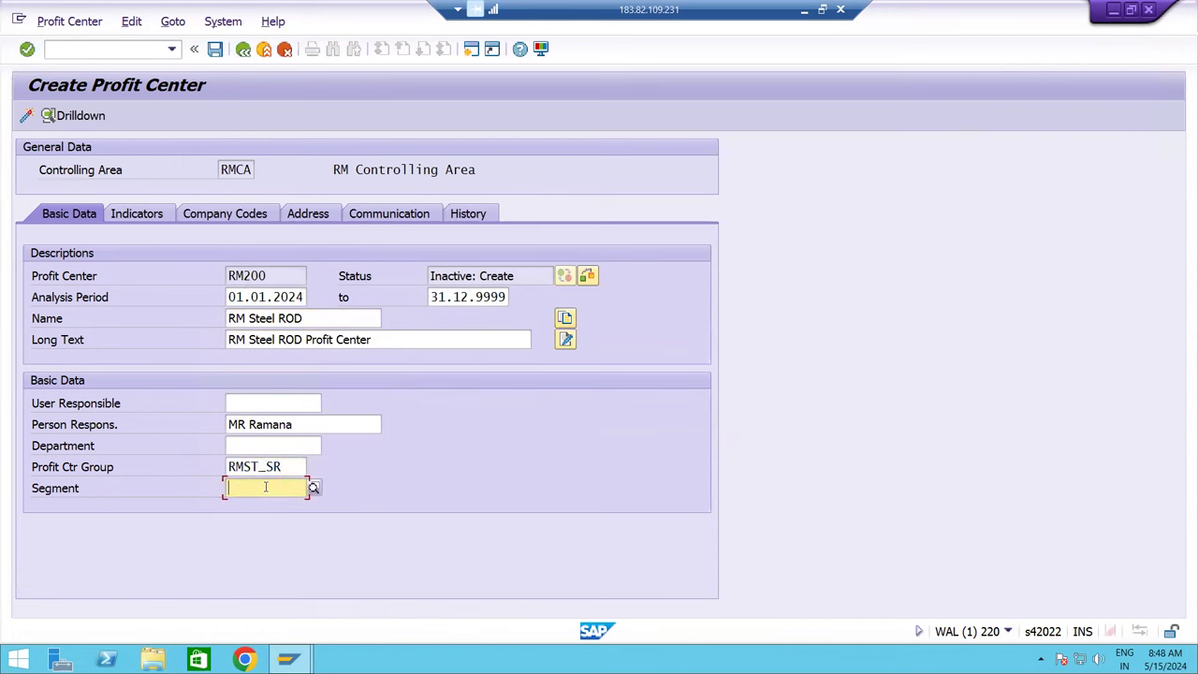
click(312, 488)
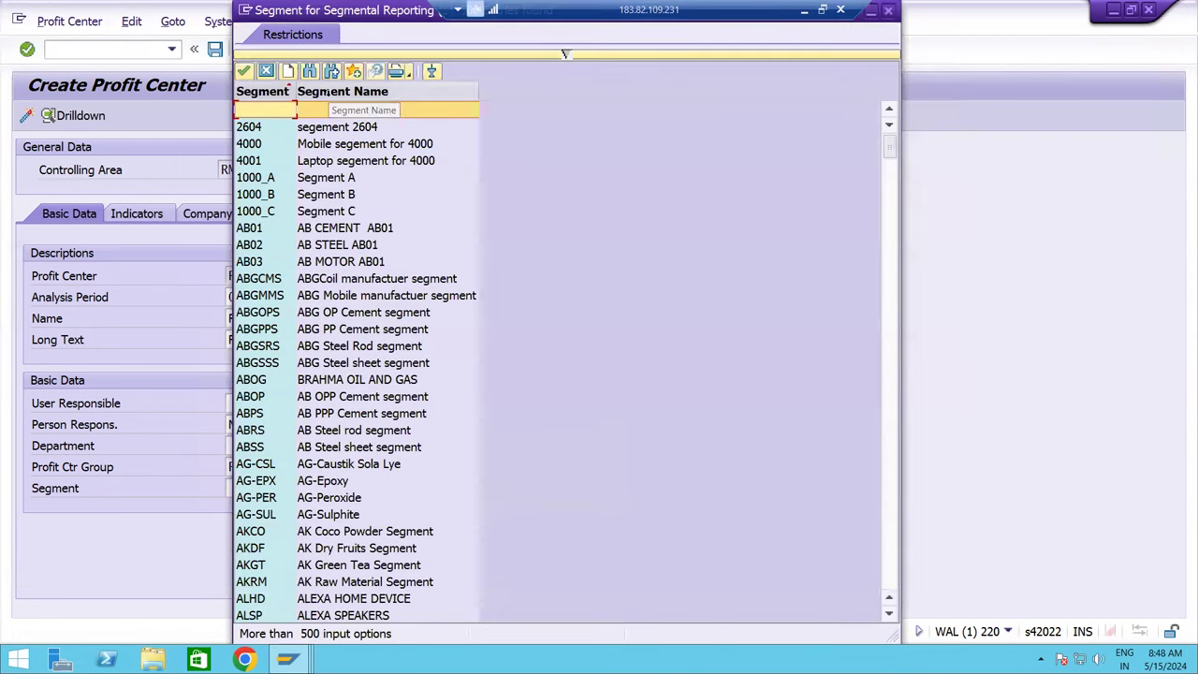
scroll(417, 343, down, 10)
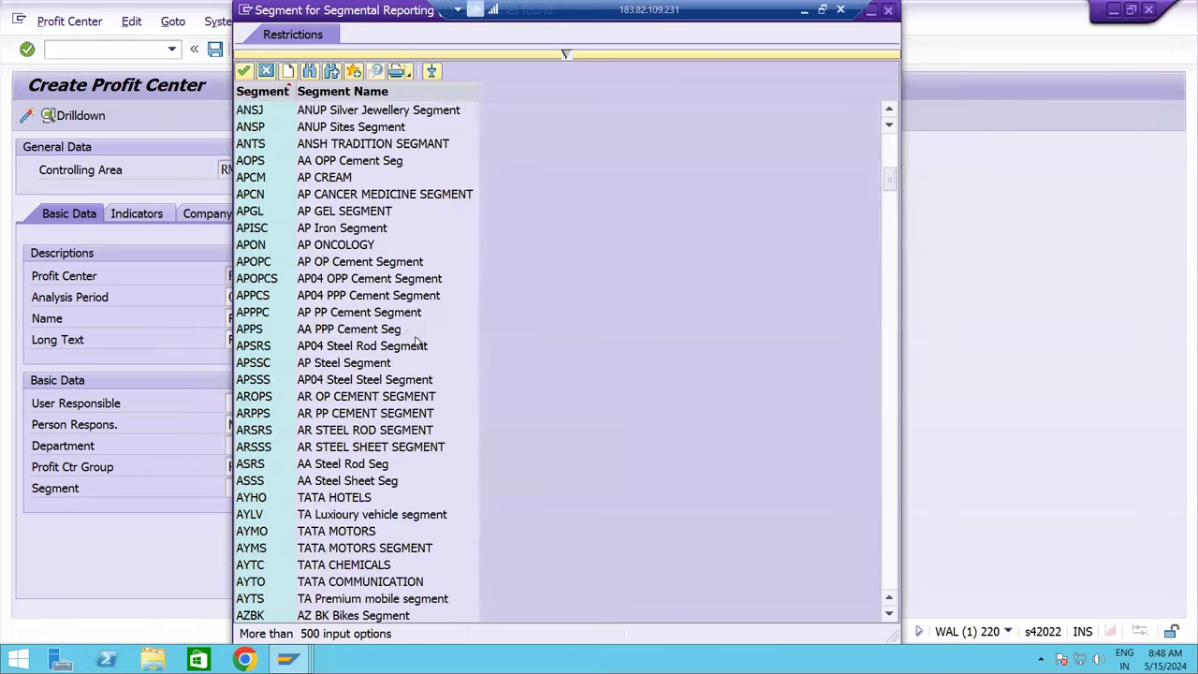
scroll(418, 343, down, 10)
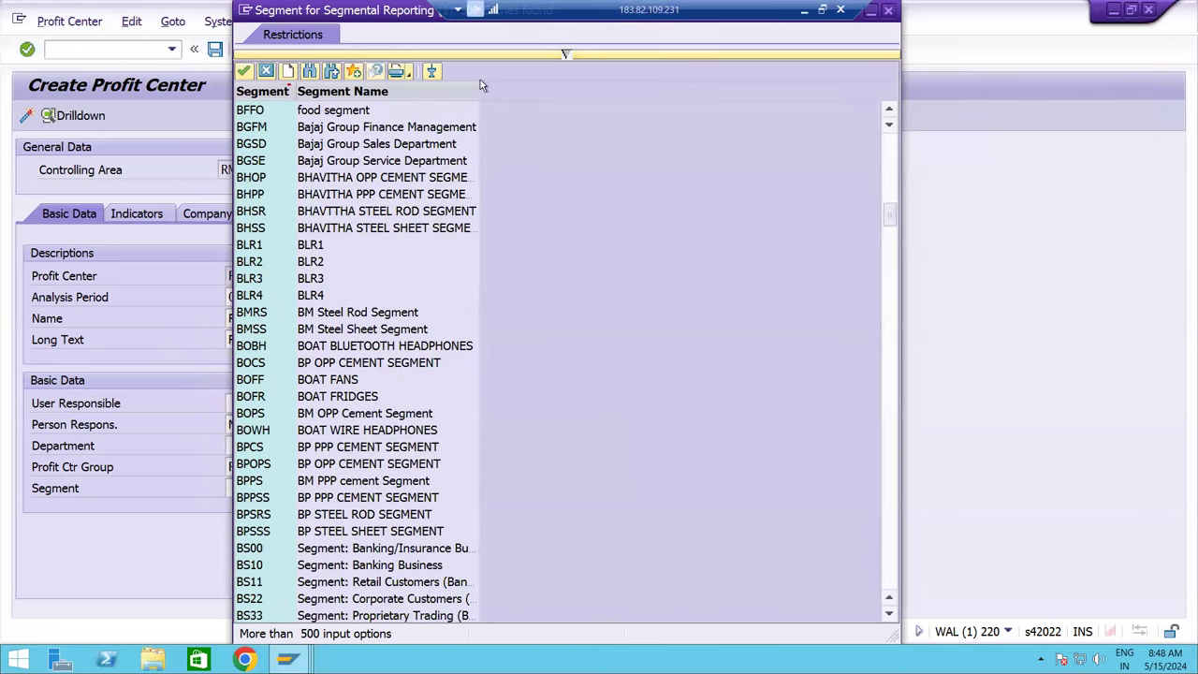
click(563, 55)
text(r)
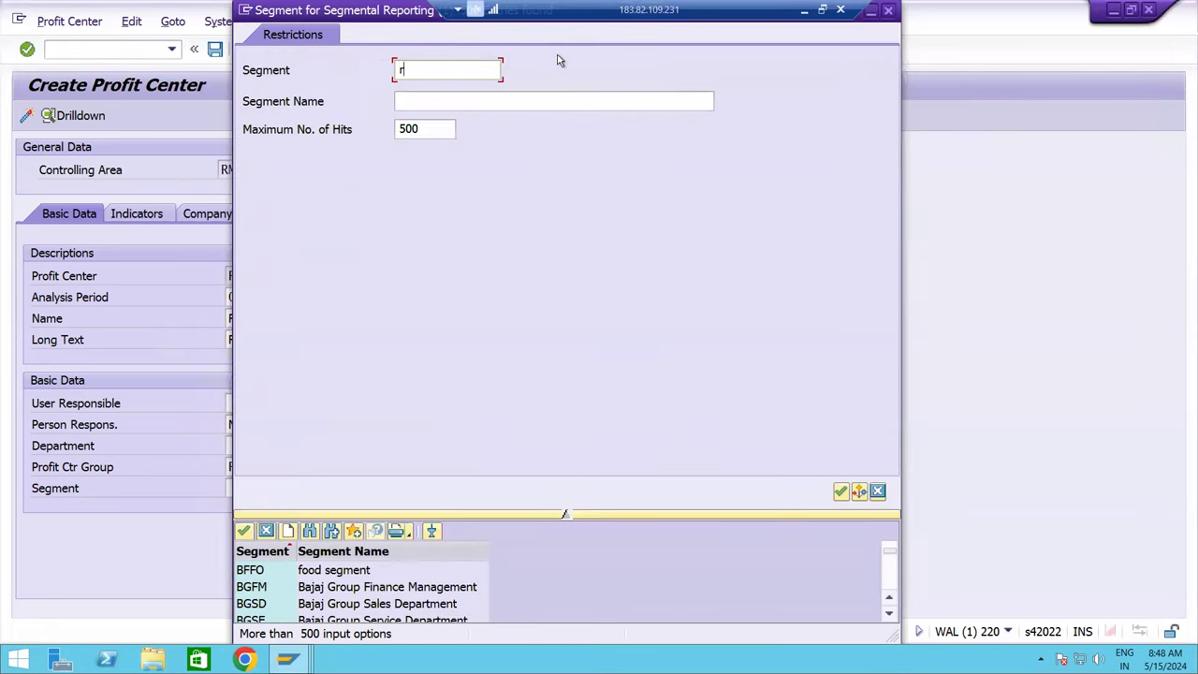
text(rf*)
key(Return)
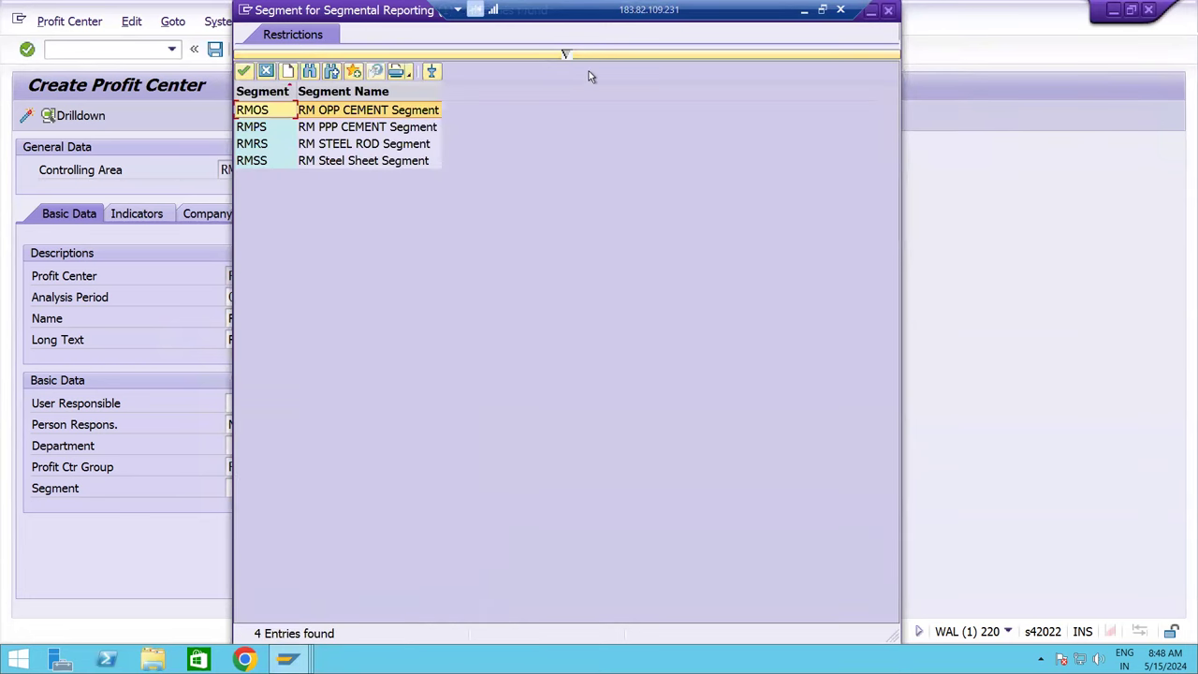
click(566, 55)
click(436, 69)
key(BackSpace)
key(BackSpace)
key(BackSpace)
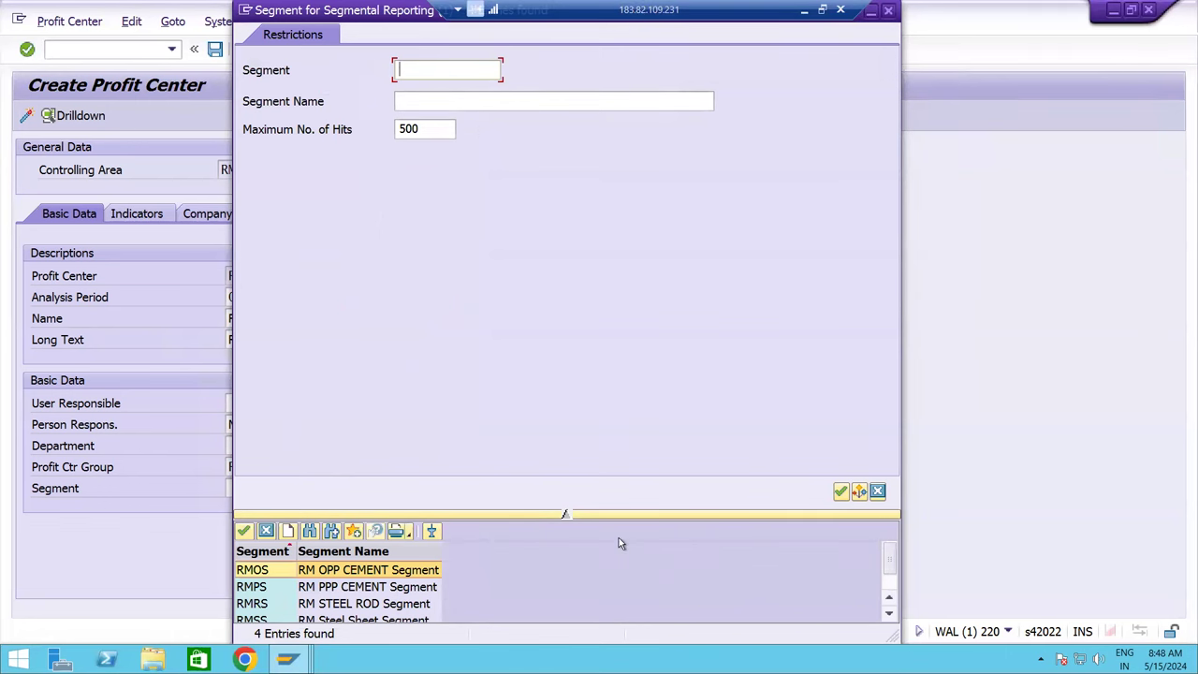
click(577, 514)
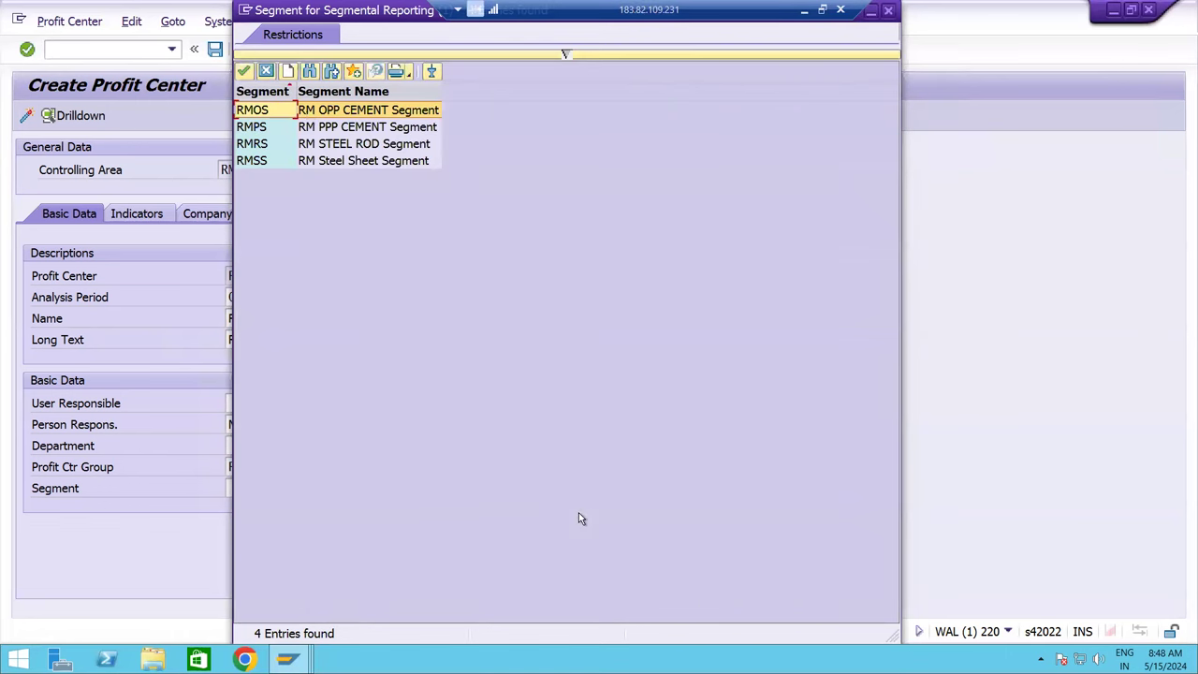
- Assign segment RMRS, RM STEEL ROD Segment, to profit center RM200
double_click(338, 144)
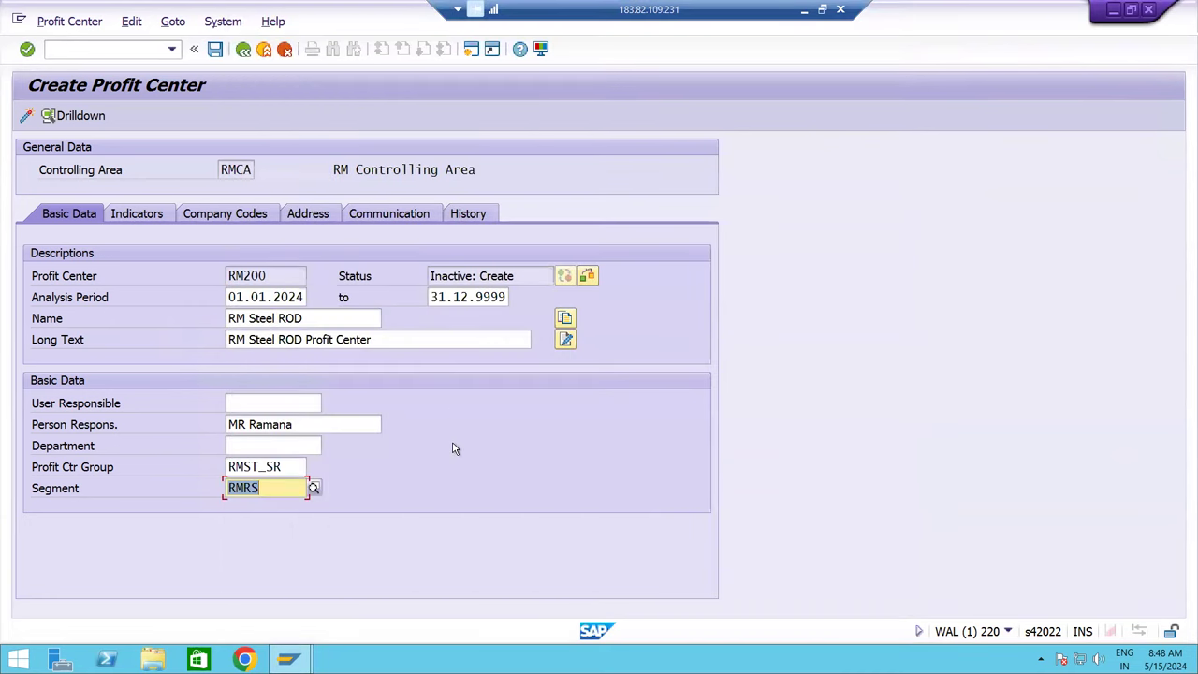
key(Return)
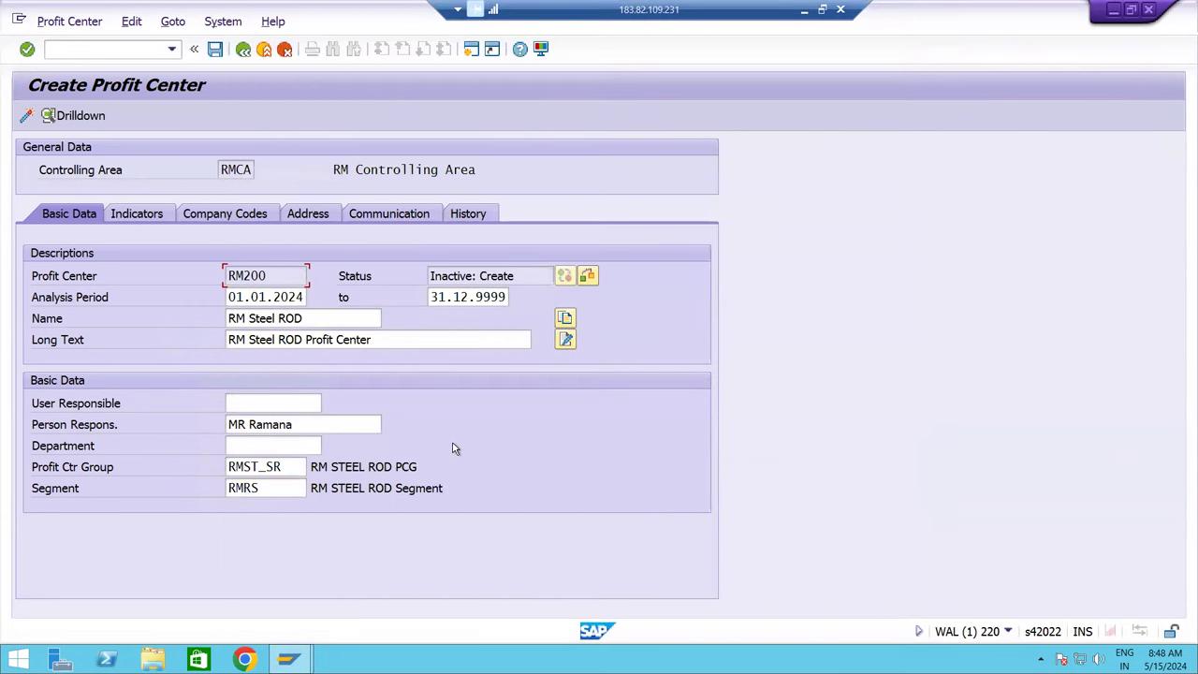
- Save profit center RM200 in inactive status and activate it
click(216, 49)
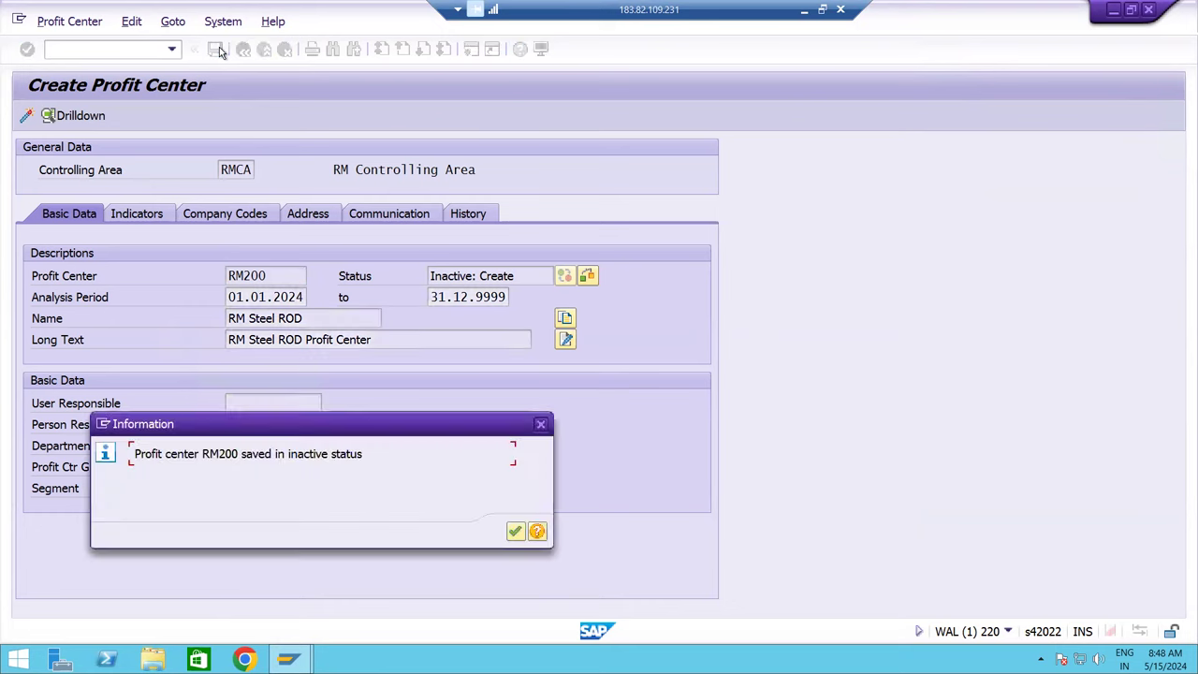
click(515, 531)
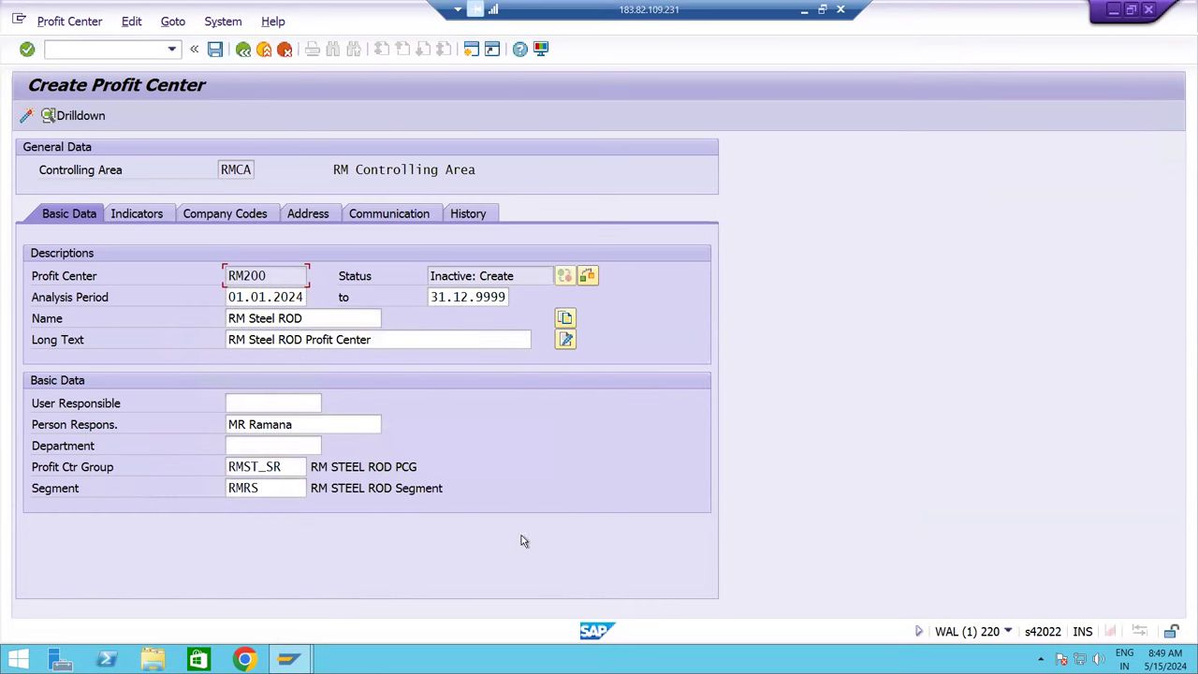
click(26, 116)
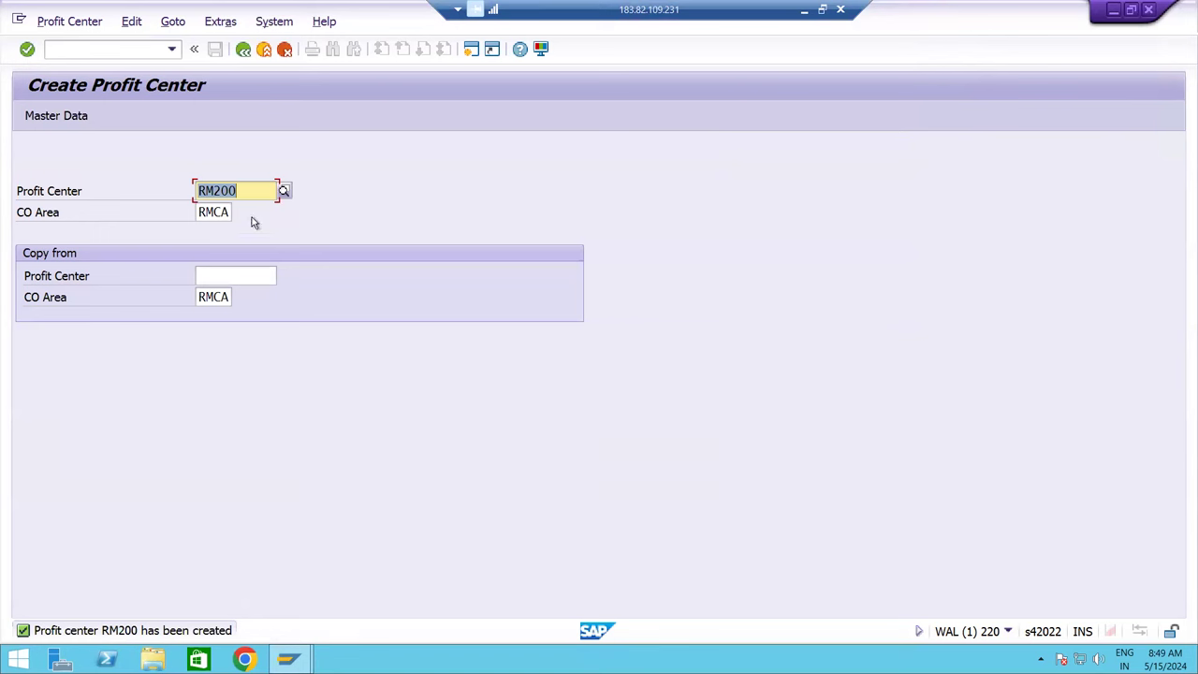
- Start creating profit center RM300 in controlling area RMCA and open its master data
click(250, 190)
key(BackSpace)
key(BackSpace)
key(BackSpace)
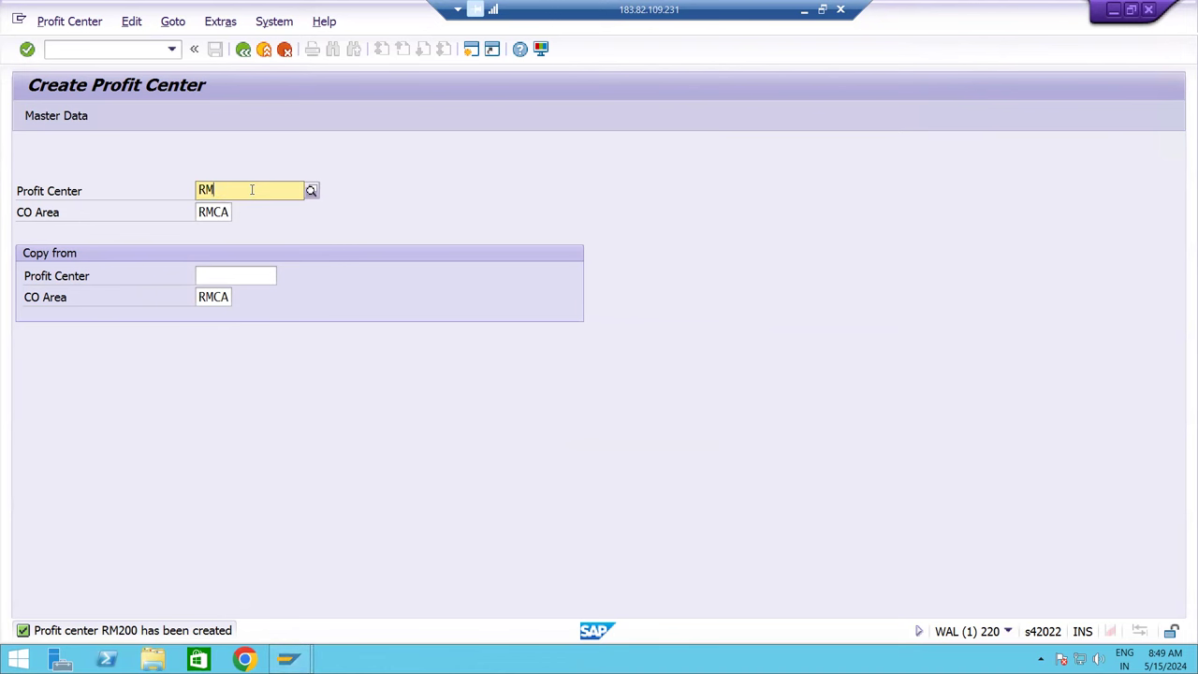
text(300)
key(Tab)
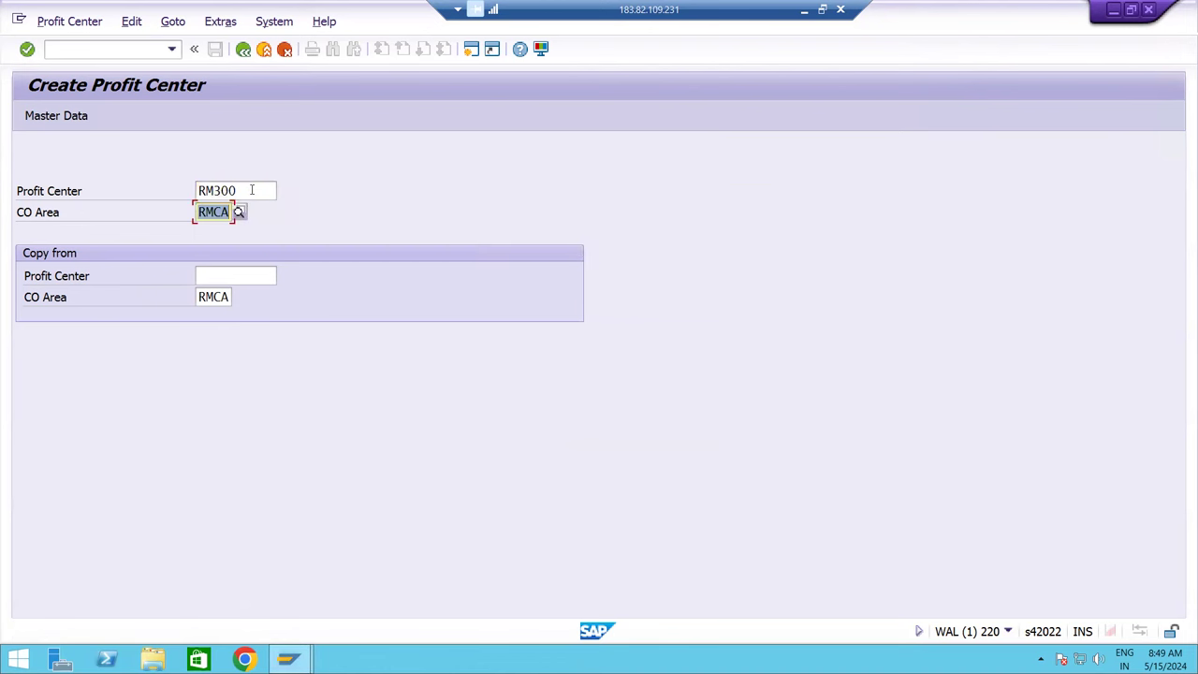
key(Tab)
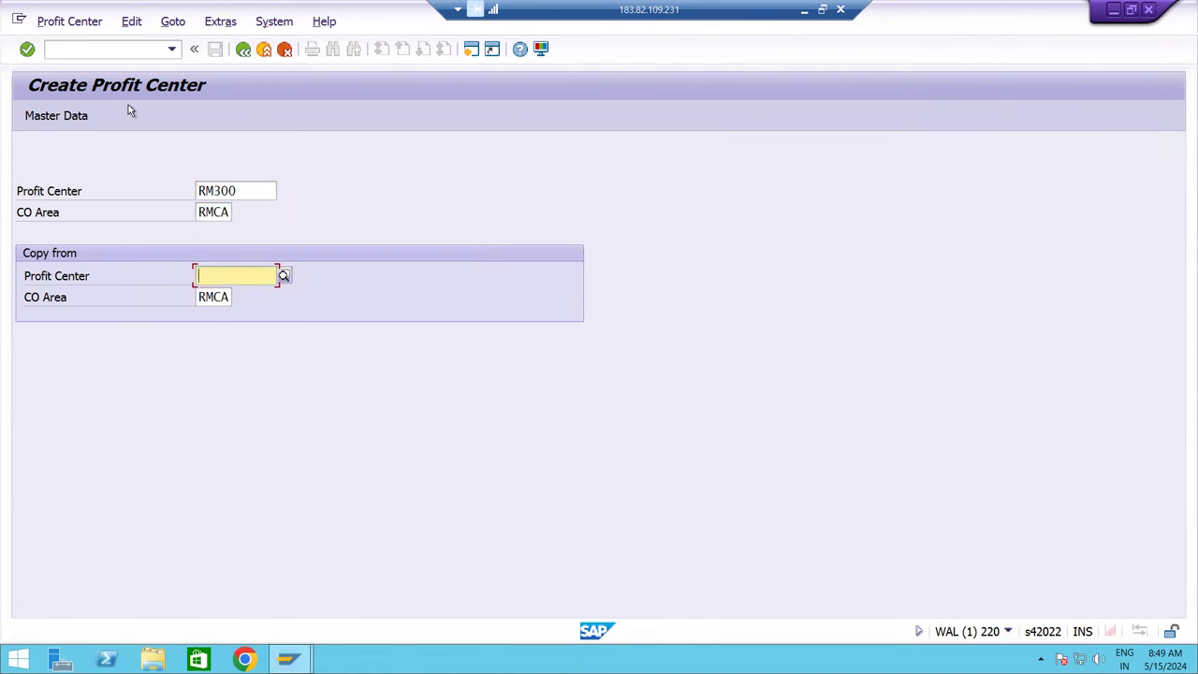
key(Return)
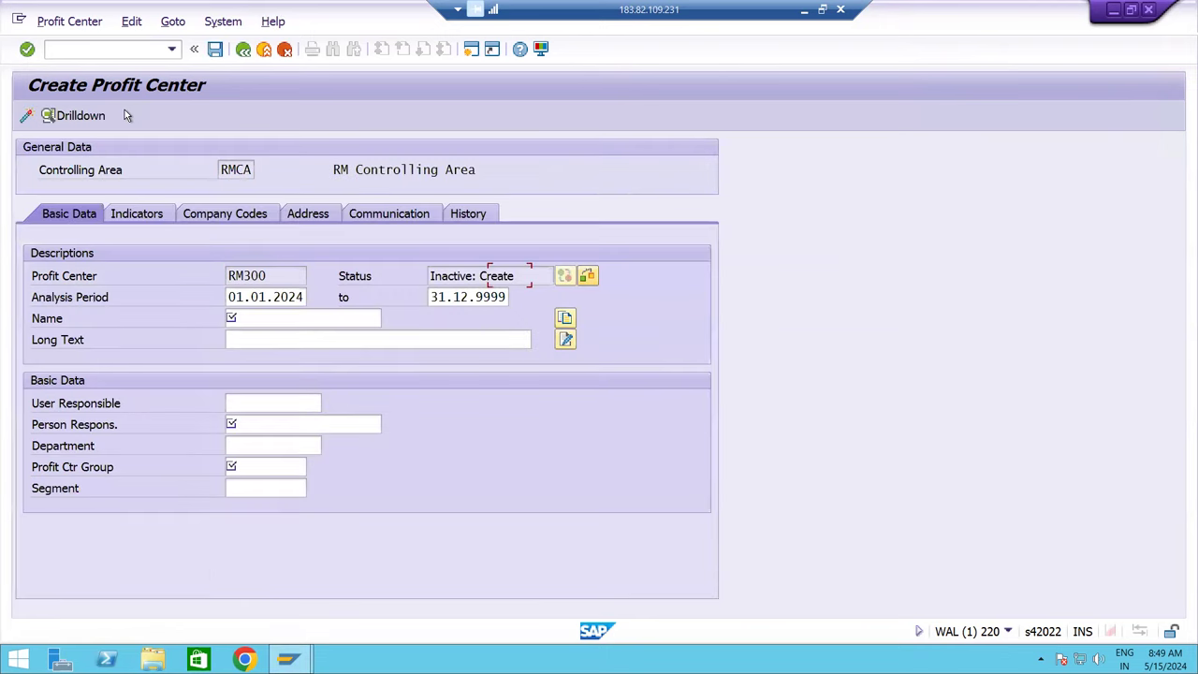
- Set the name of profit center RM300 to RM OPP PC and its long text to RM OPP Profit Center
click(258, 318)
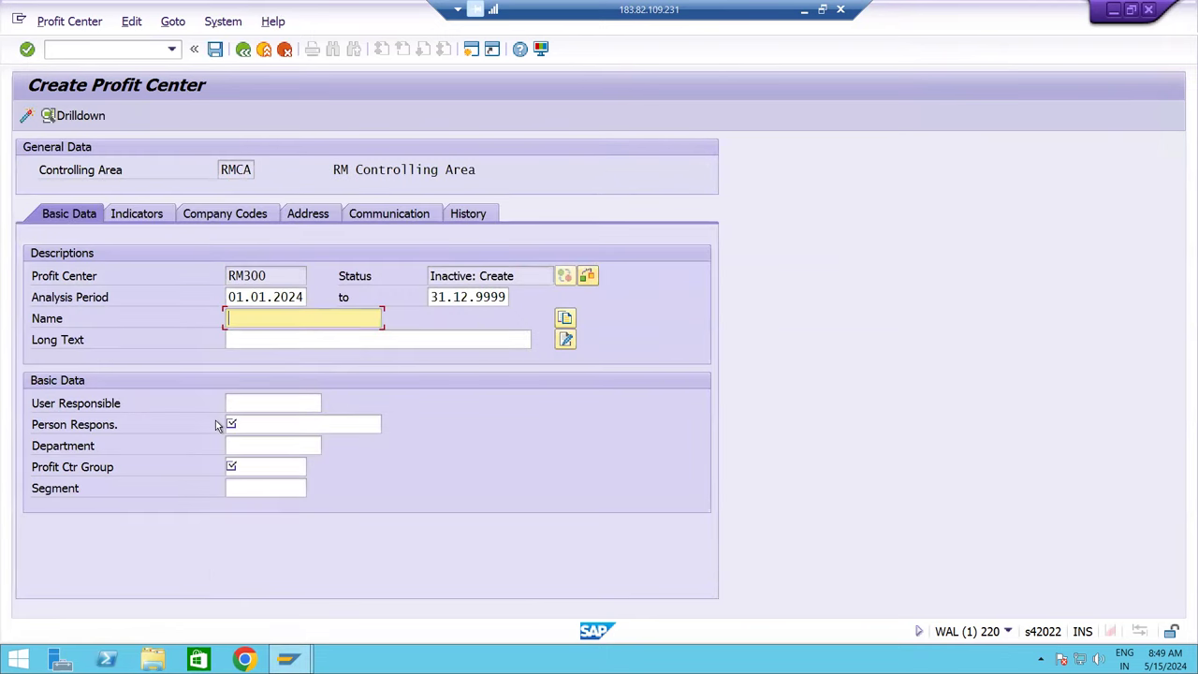
text(RM OPP PC)
key(Tab)
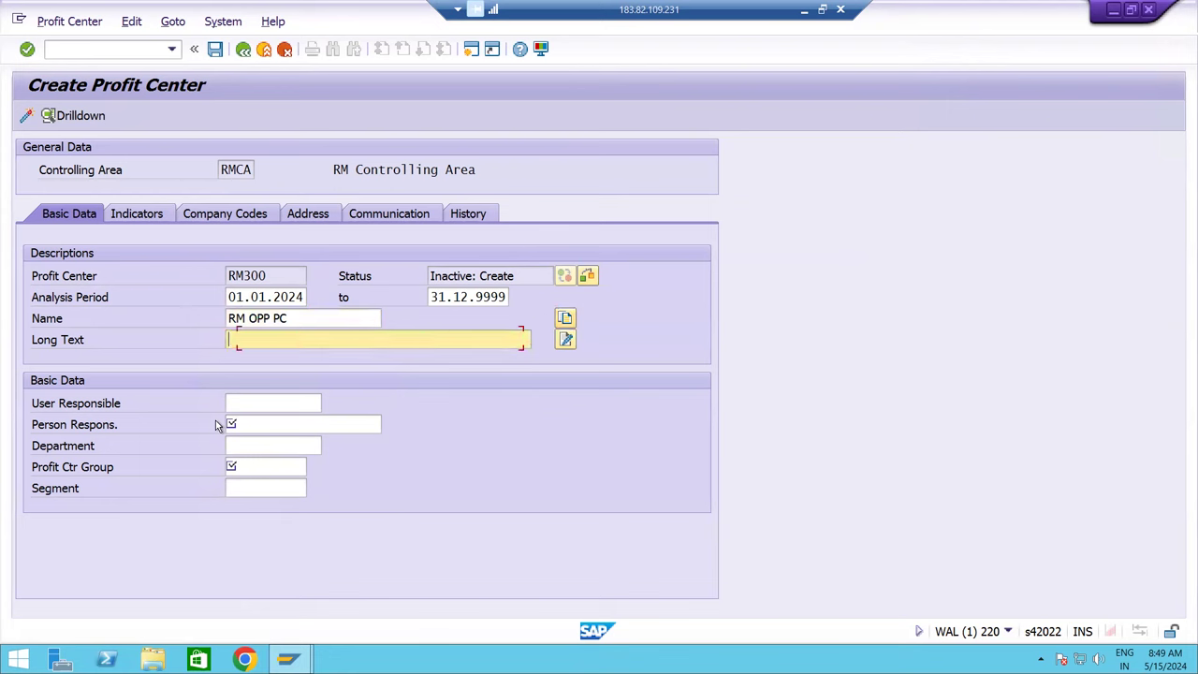
text(RM OPP Profit Center)
key(Tab)
key(Tab)
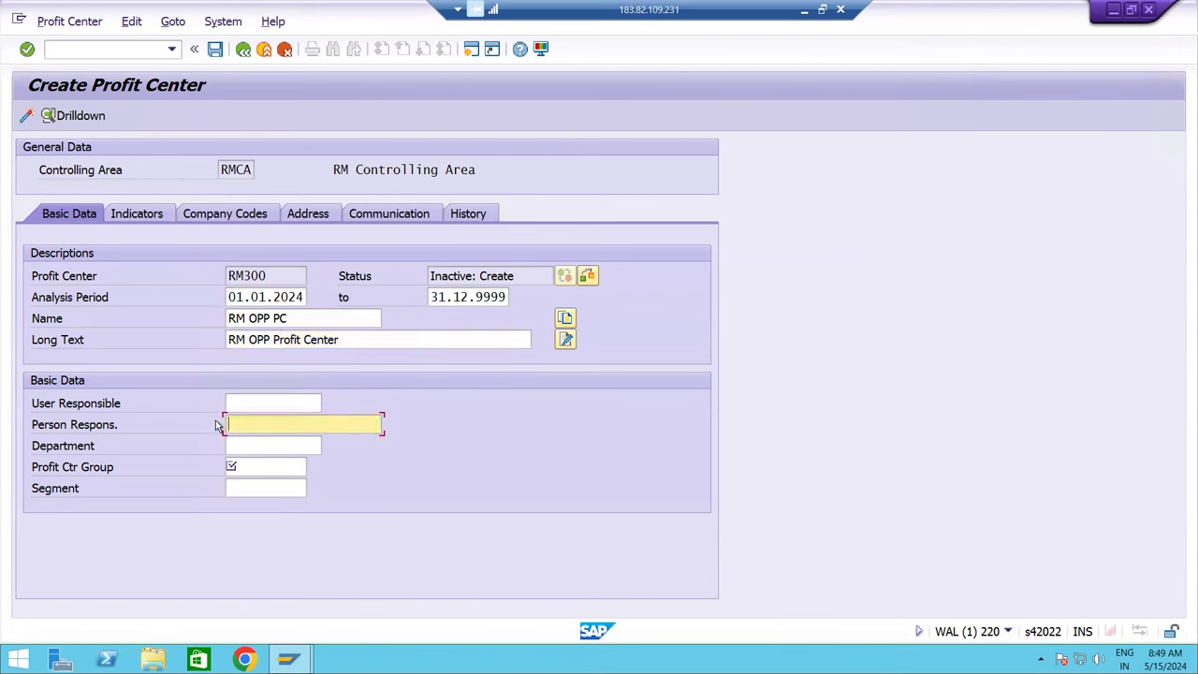
- Enter the responsible person's name for profit center RM300 and assign it to profit center group RMCT_OPP, RM OPP CEMENT PCG
text(MR )
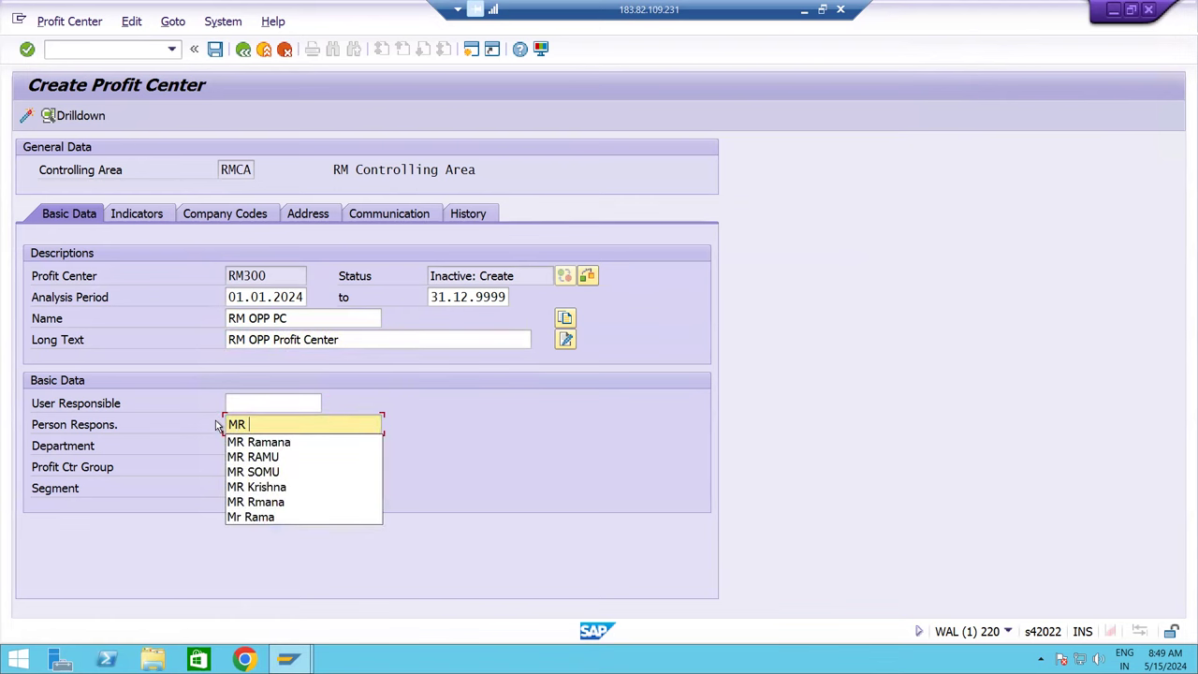
text(Mourya)
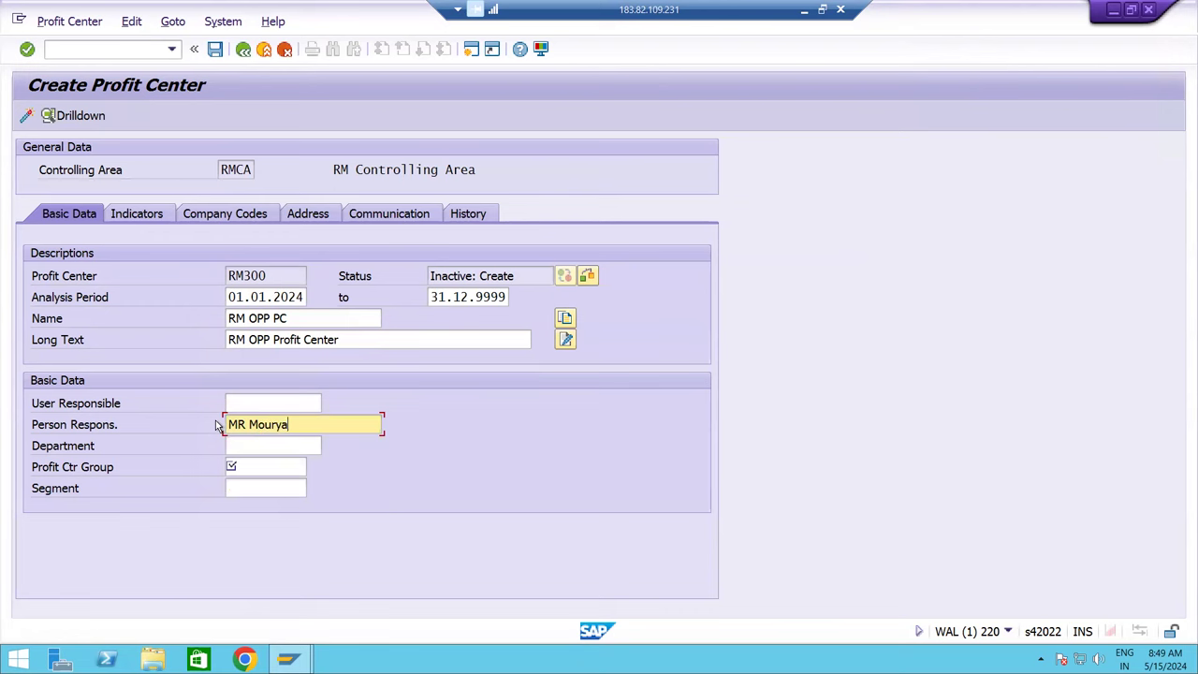
key(Tab)
key(Tab)
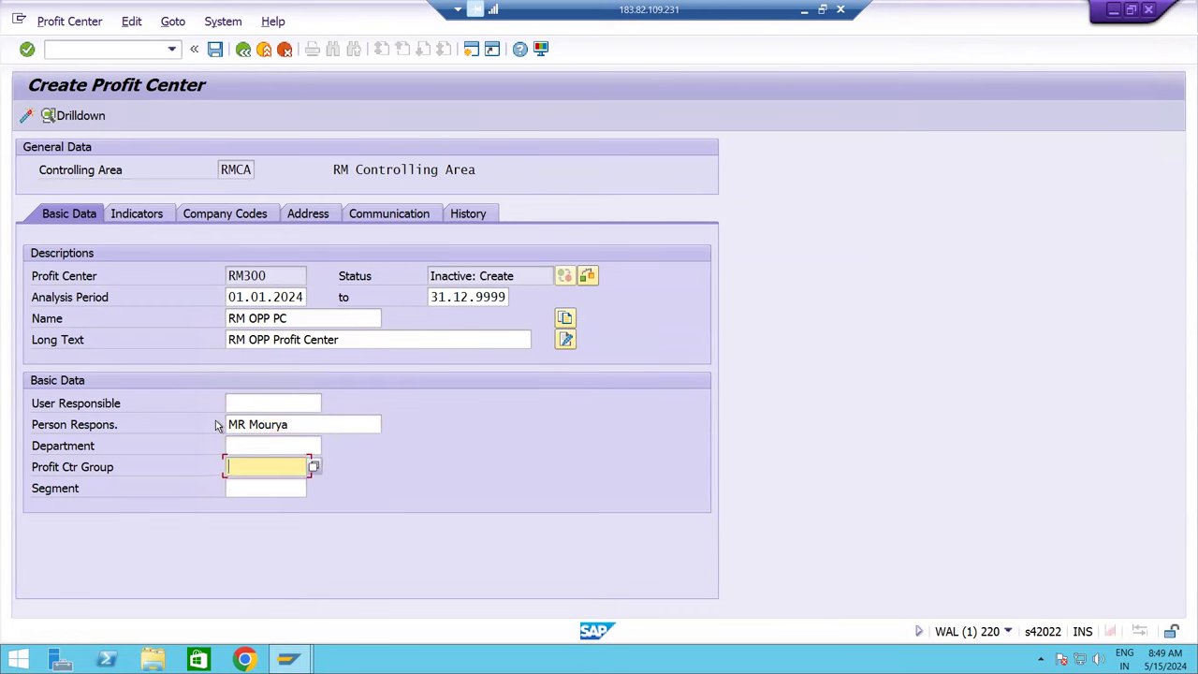
click(313, 467)
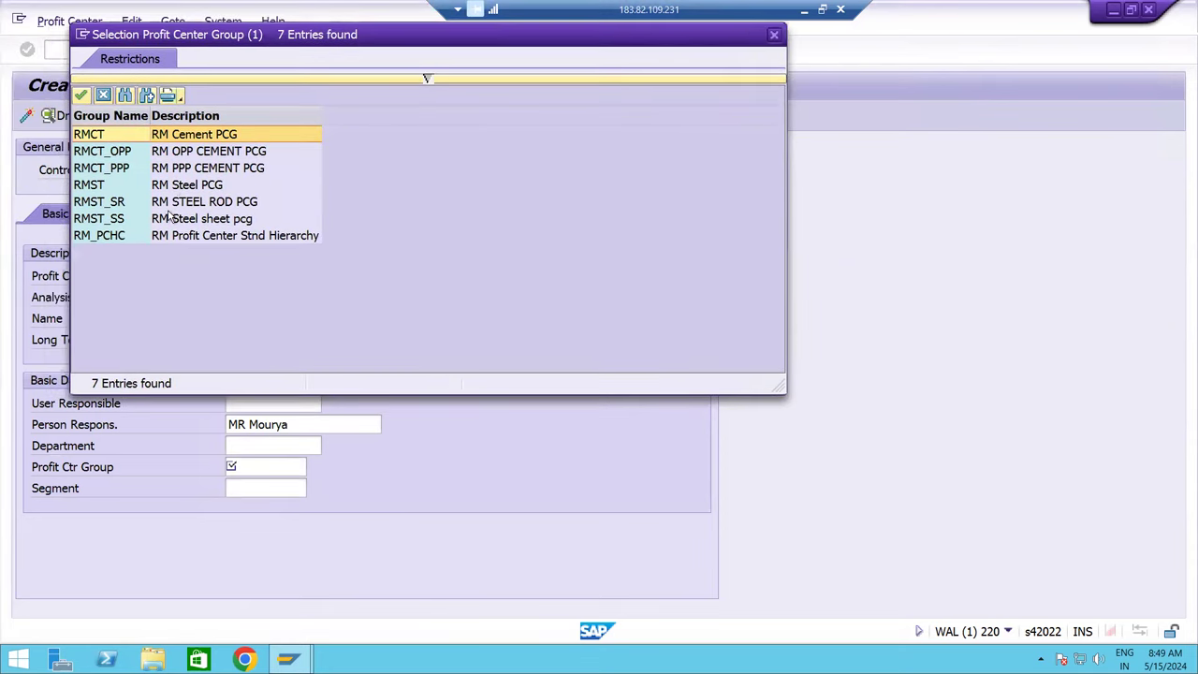
double_click(281, 191)
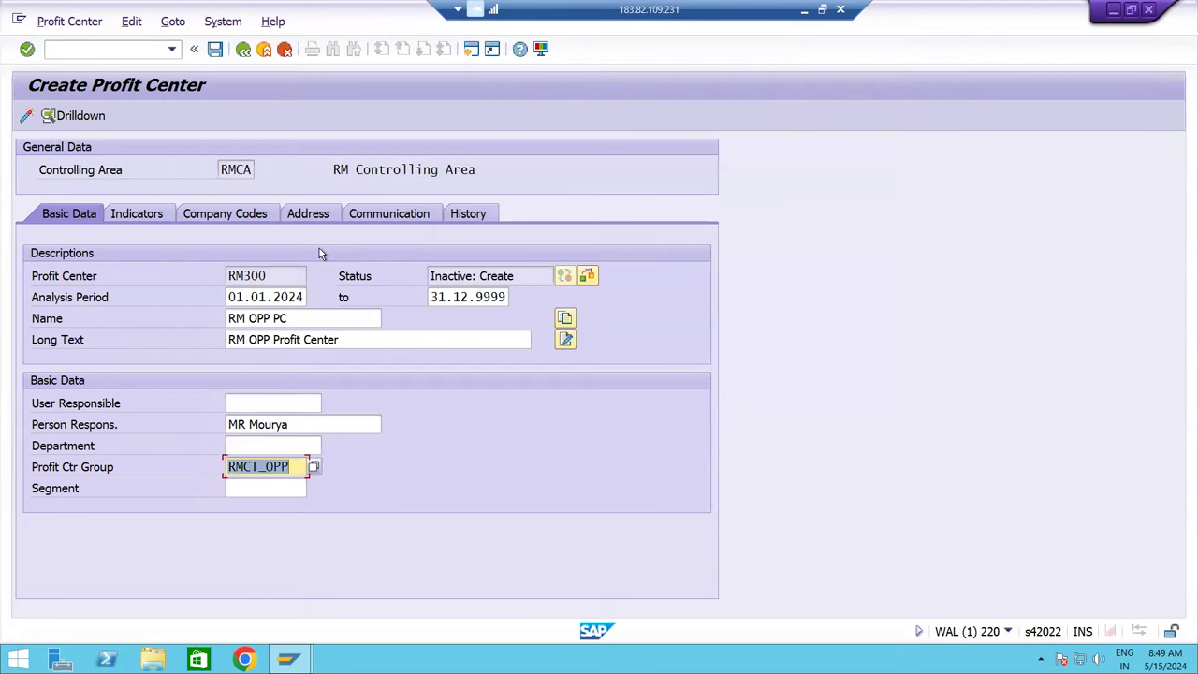
- Open the segment value list for profit center RM300 and look through it for the segments starting with RM
click(259, 487)
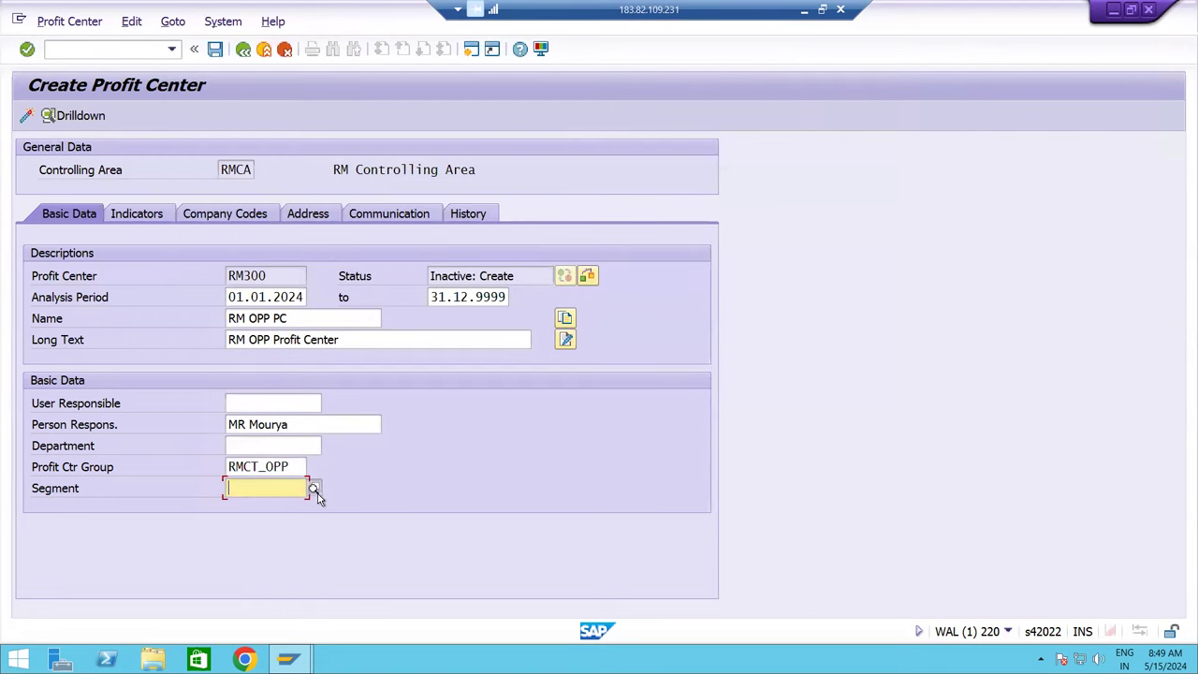
click(317, 494)
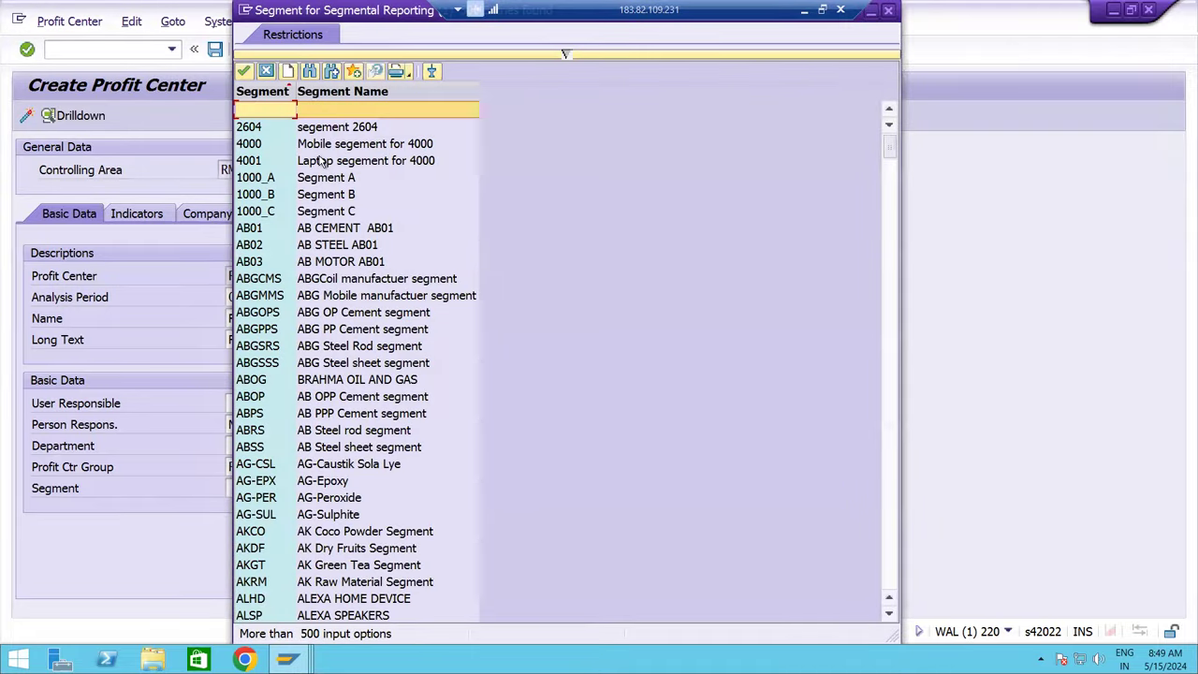
scroll(383, 298, down, 20)
scroll(346, 332, down, 20)
scroll(346, 332, down, 20)
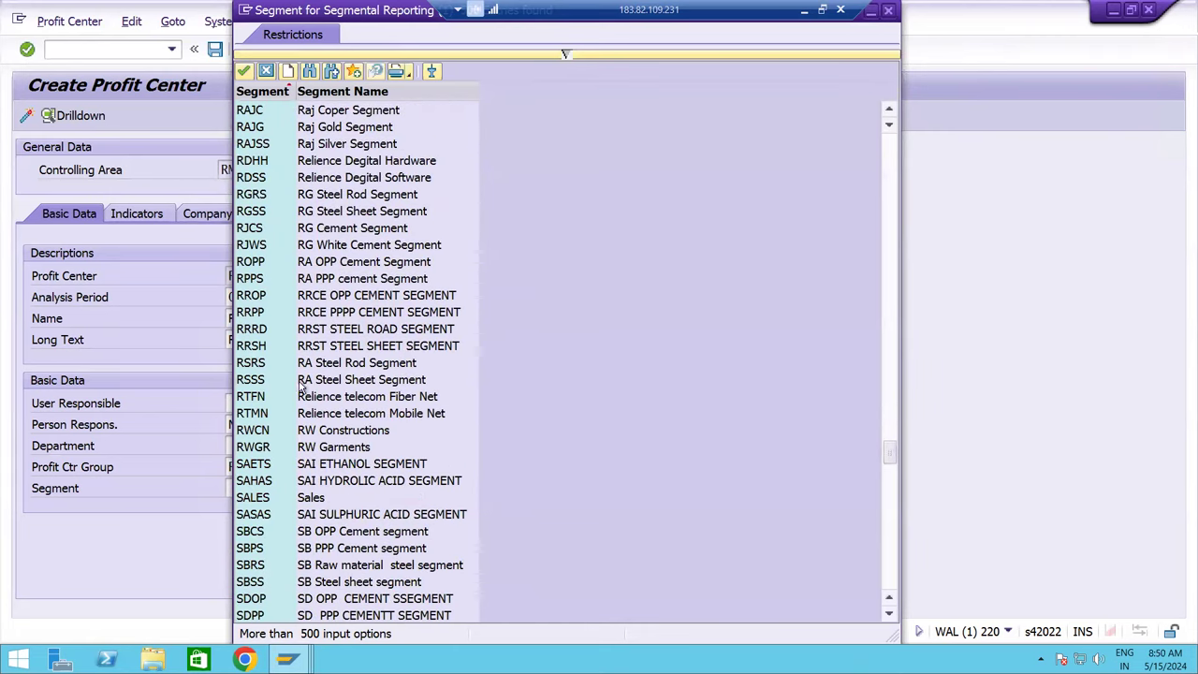
scroll(301, 386, down, 1)
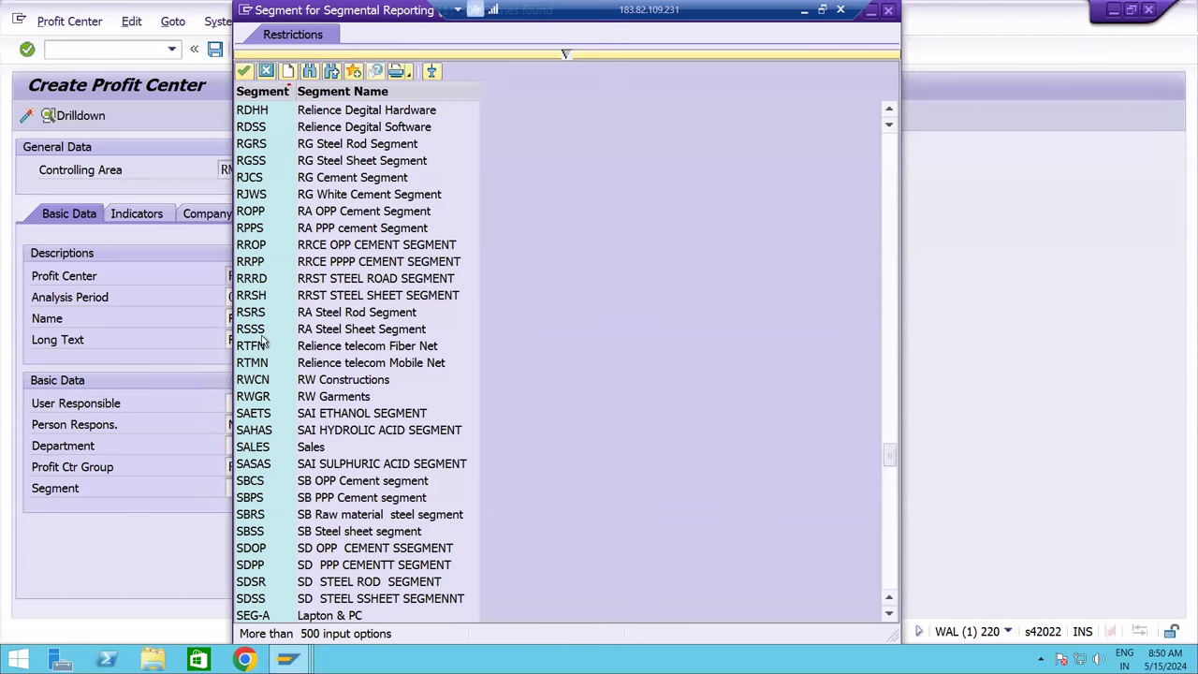
scroll(258, 213, up, 3)
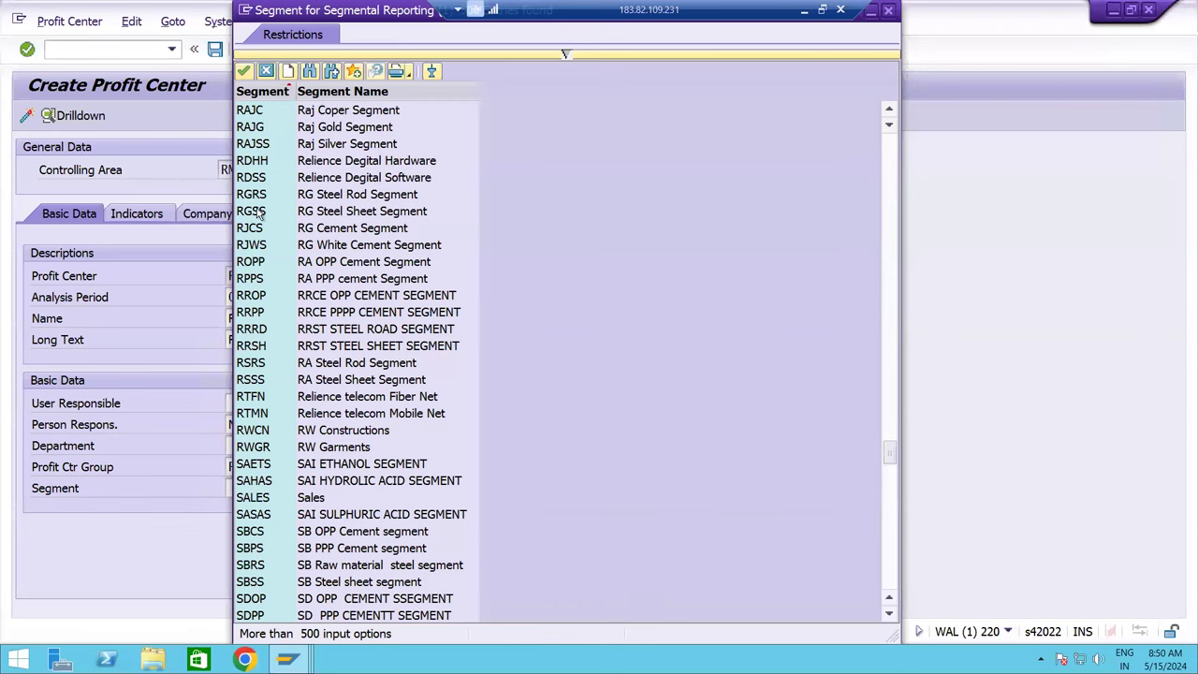
scroll(260, 217, down, 2)
scroll(276, 387, down, 1)
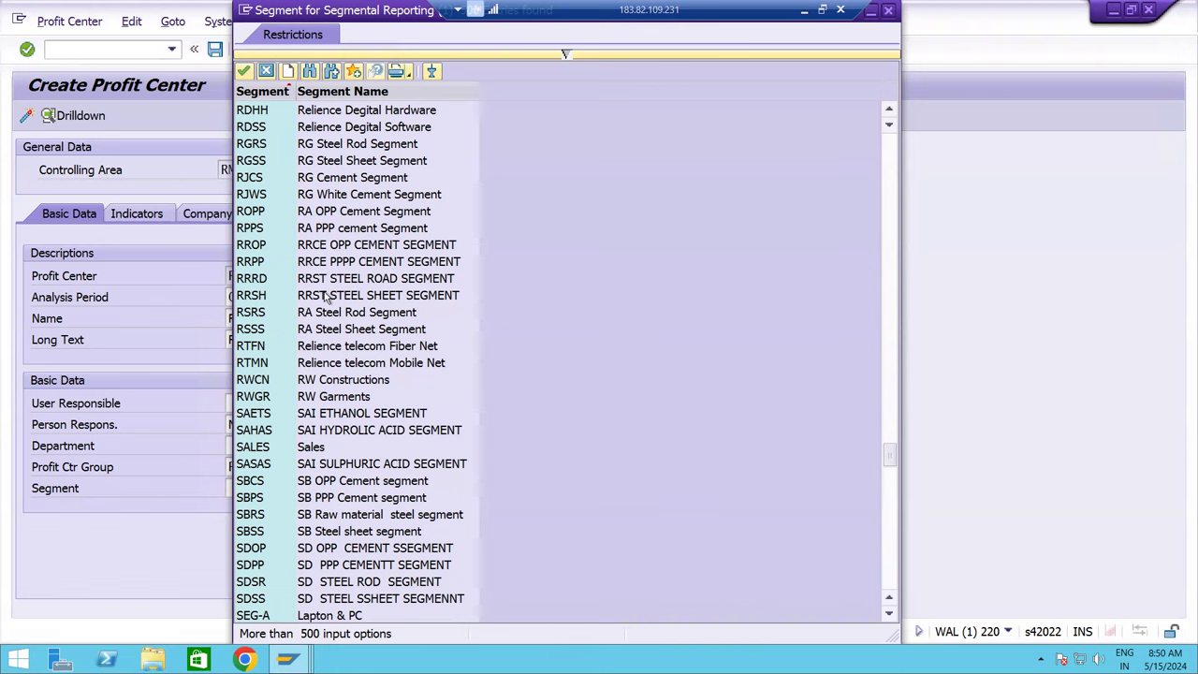
scroll(326, 298, up, 3)
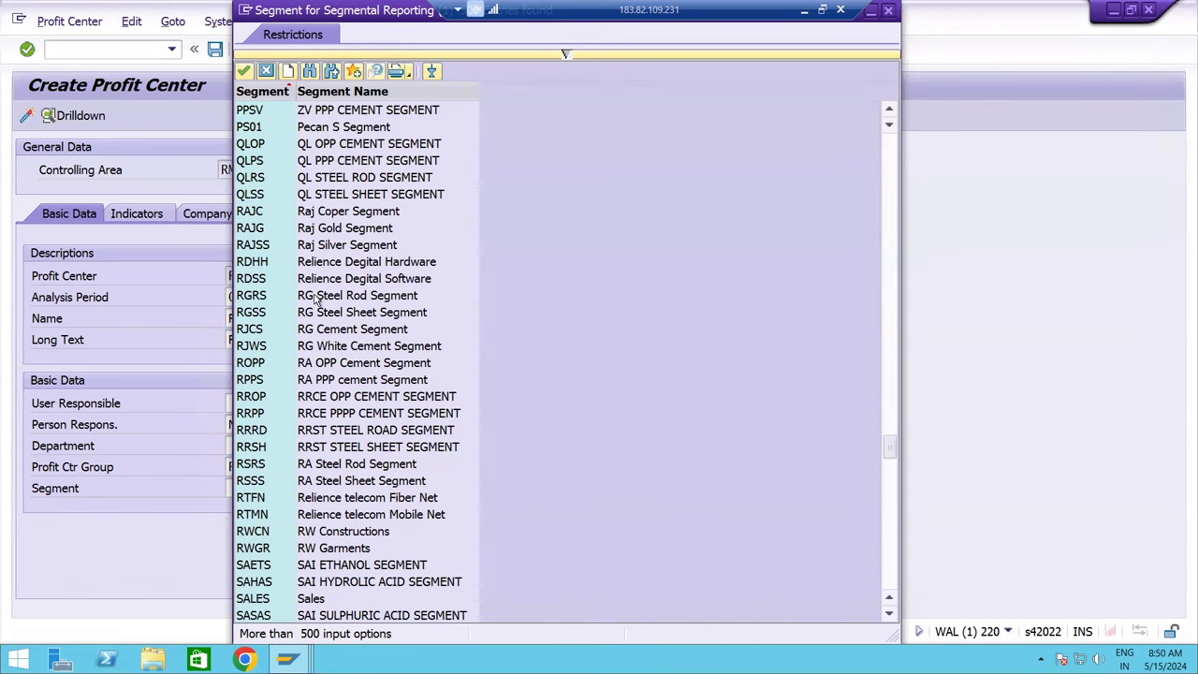
scroll(316, 300, up, 3)
scroll(316, 299, down, 3)
scroll(316, 298, down, 4)
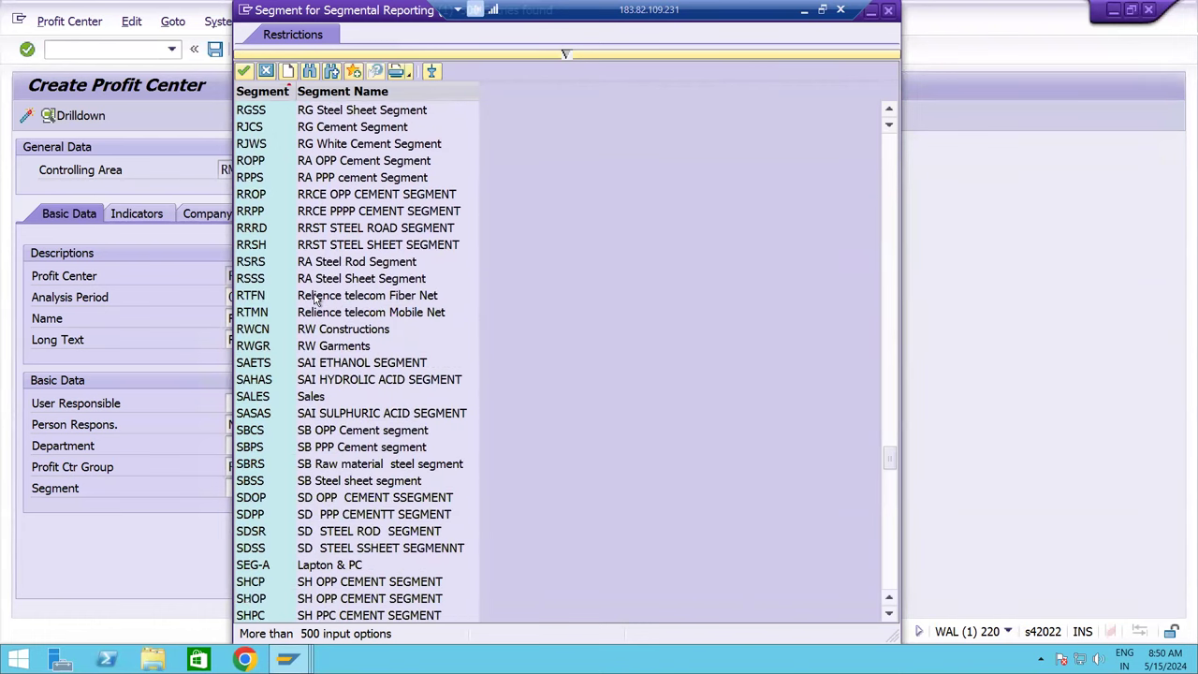
scroll(316, 298, down, 20)
scroll(317, 297, down, 12)
scroll(316, 297, up, 15)
scroll(316, 297, up, 20)
scroll(316, 297, up, 13)
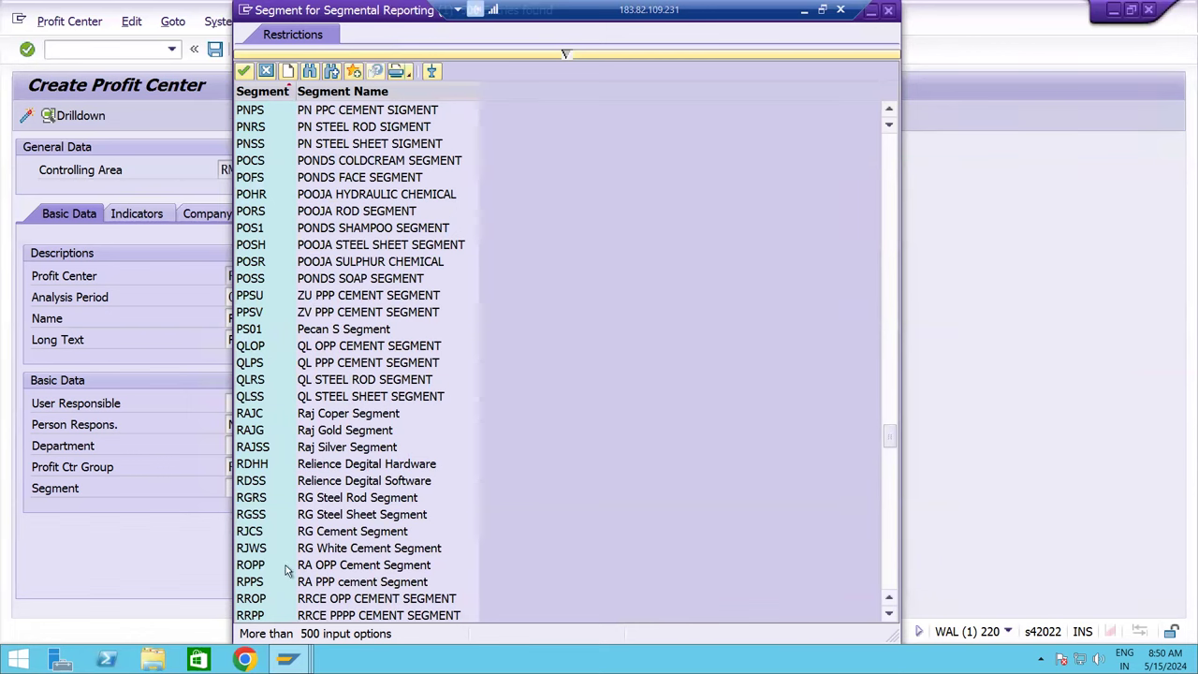
scroll(301, 599, down, 2)
scroll(301, 600, down, 2)
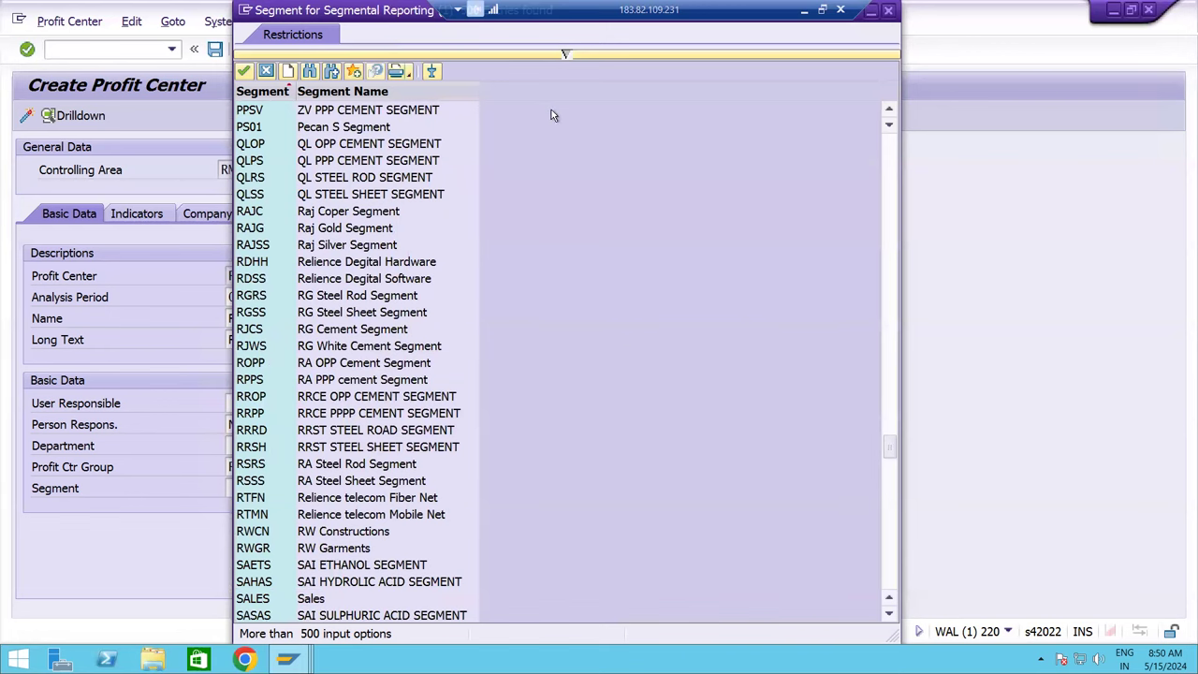
- Restrict the segment search to rm* and assign segment RMOS, RM OPP CEMENT Segment, to profit center RM300
click(567, 56)
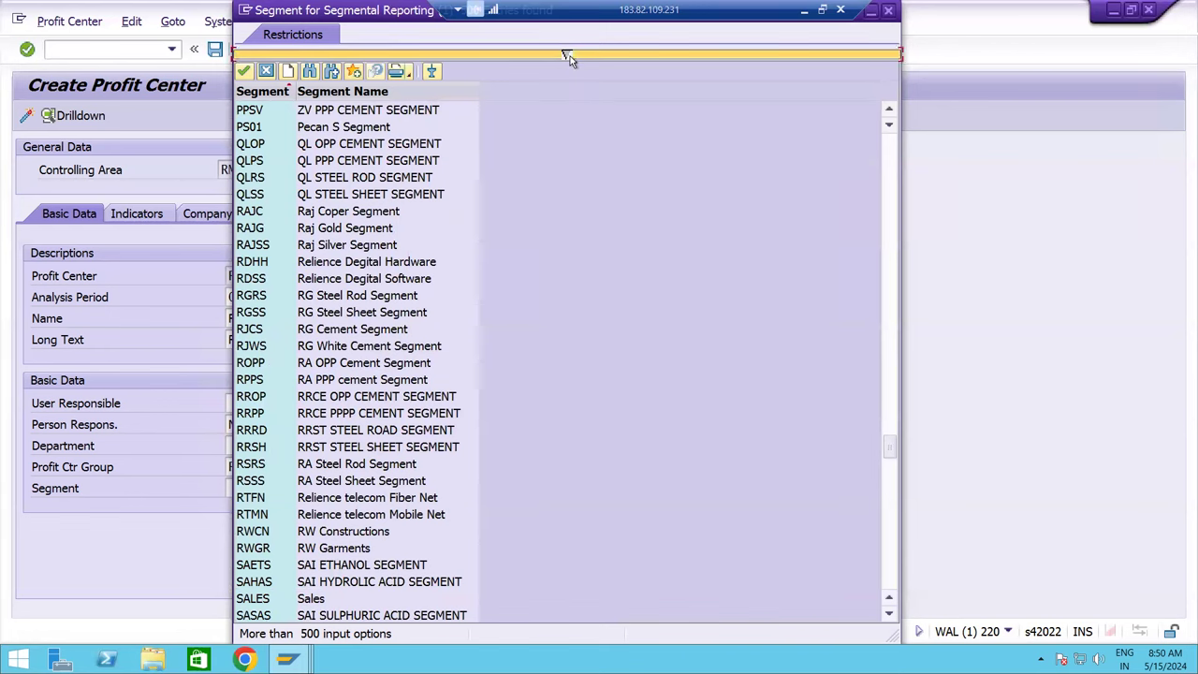
text(rm)
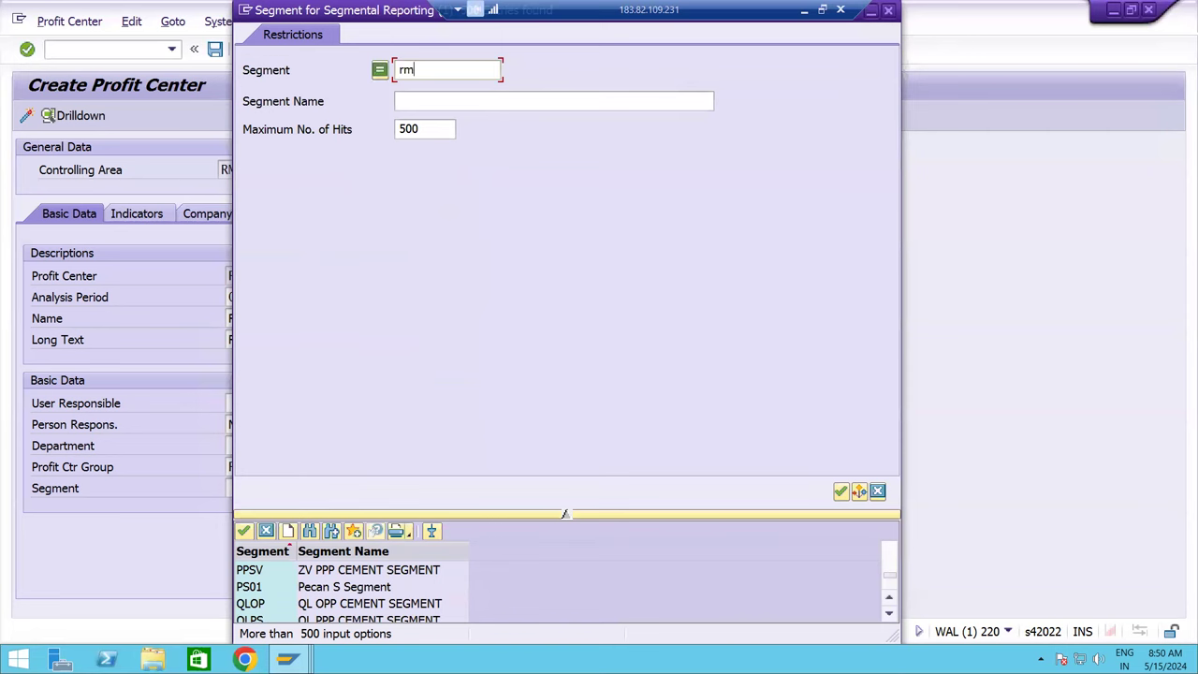
text(*)
key(Return)
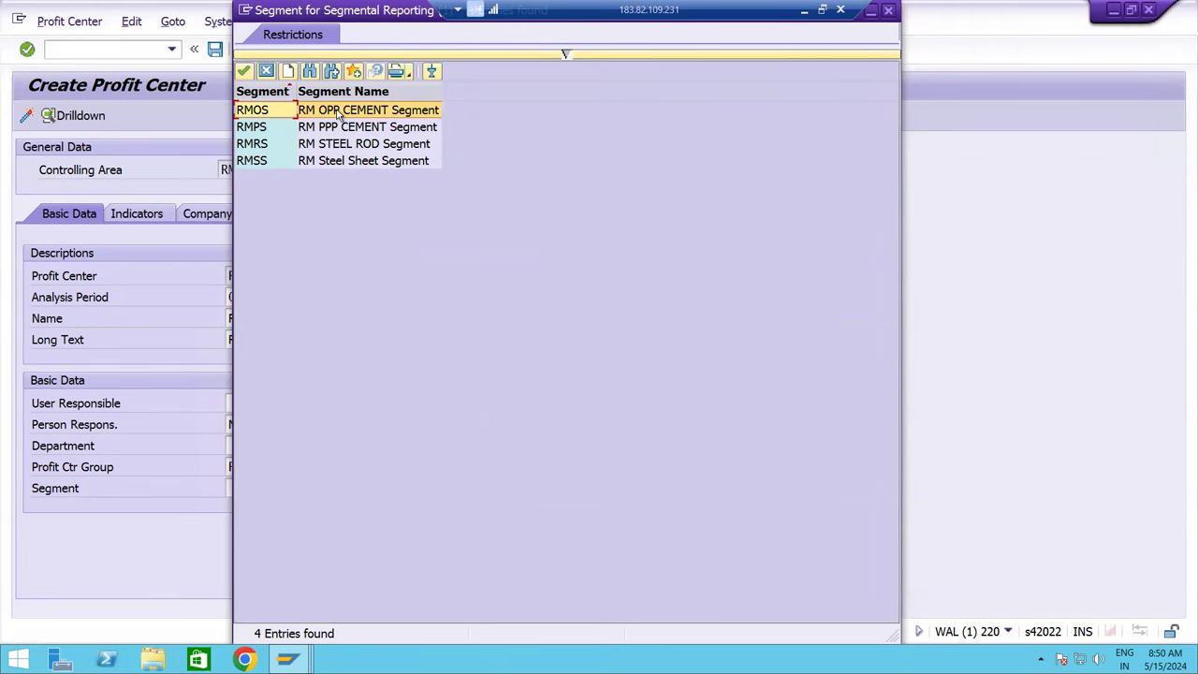
double_click(256, 117)
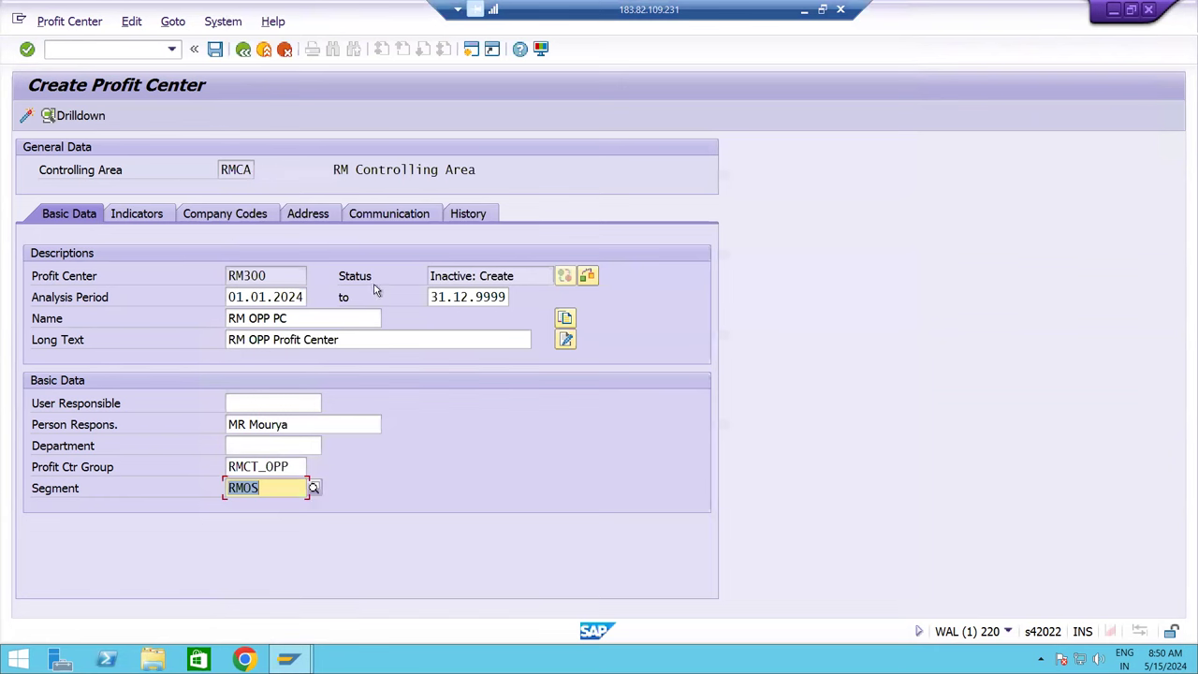
click(262, 275)
click(294, 339)
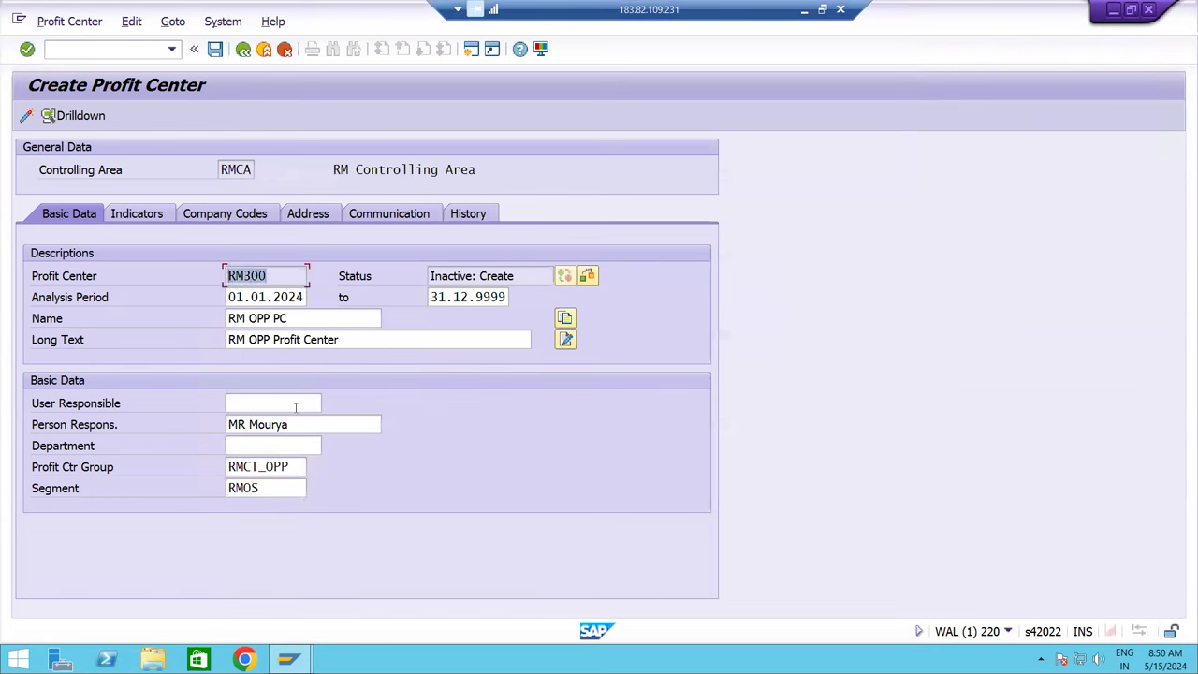
click(268, 428)
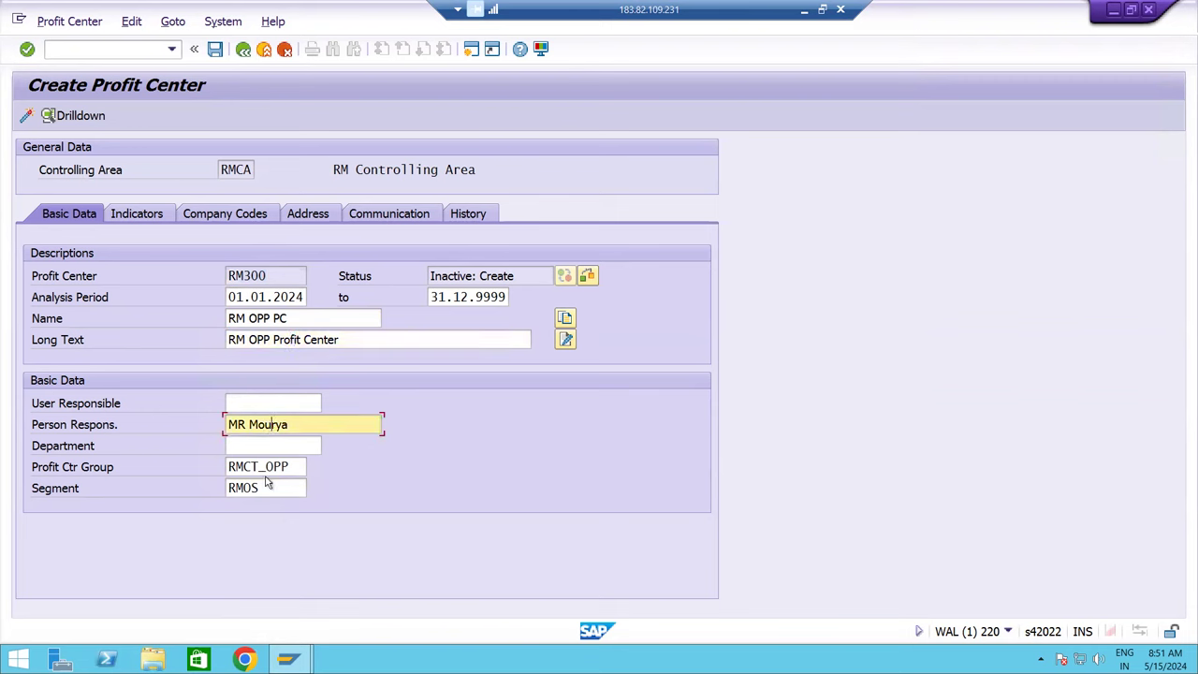
- Save profit center RM300 and activate it
click(266, 468)
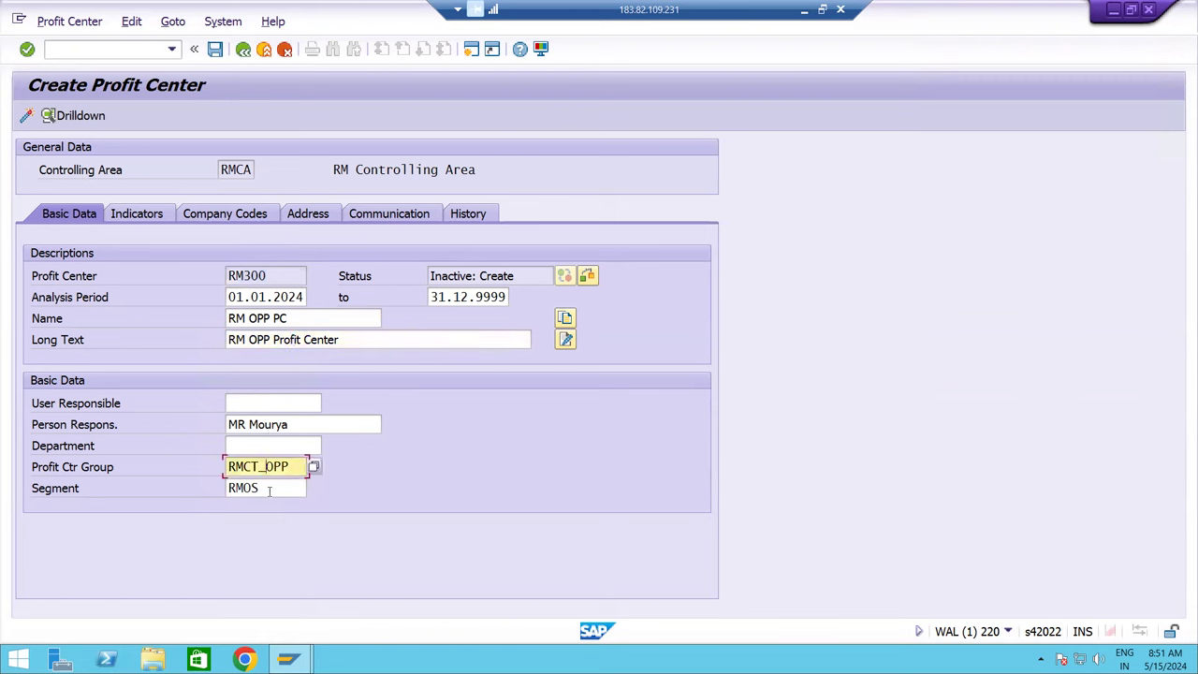
click(268, 490)
click(214, 50)
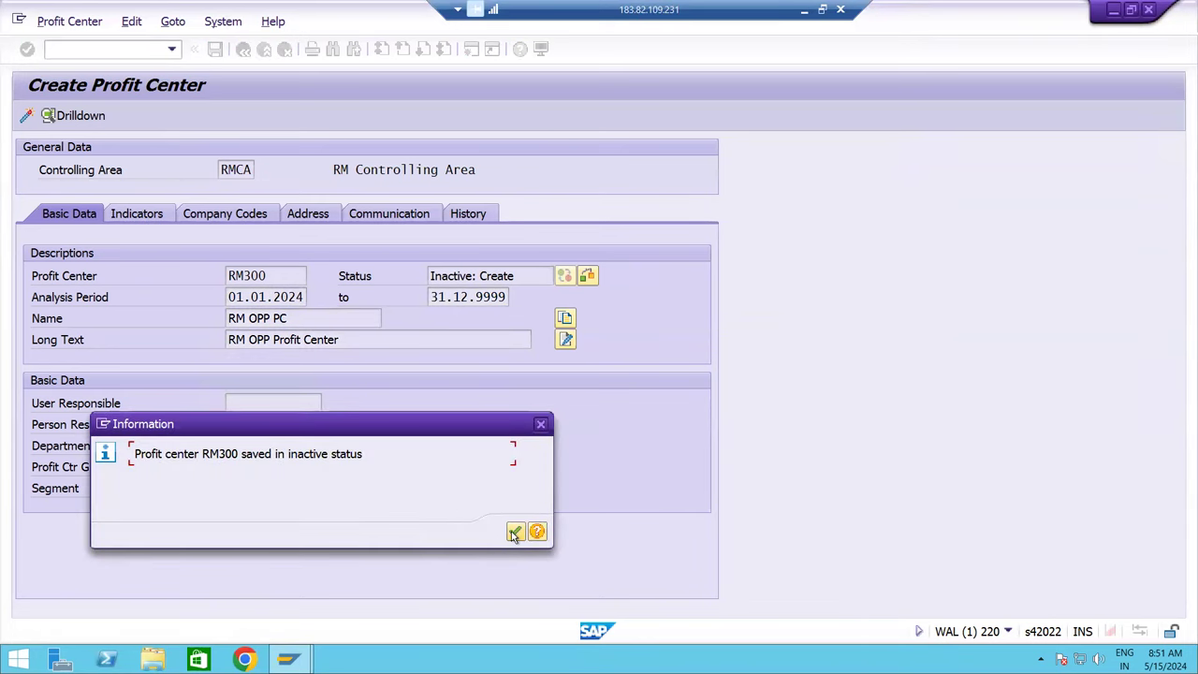
click(513, 532)
click(29, 115)
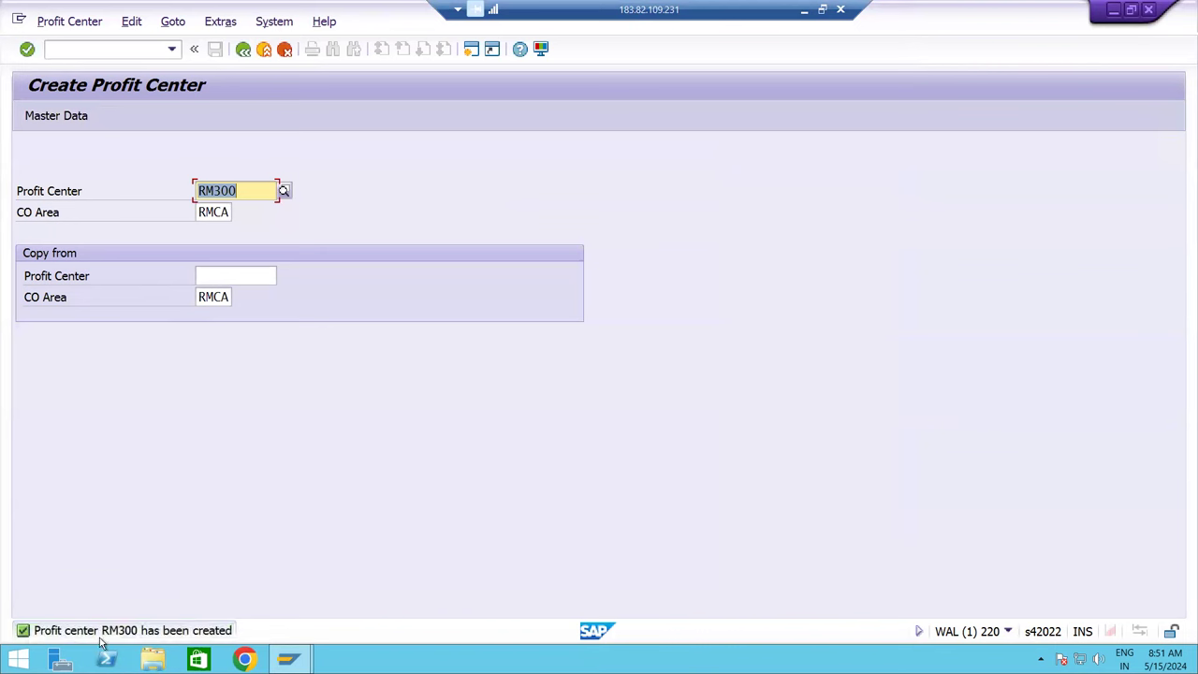
- Start creating profit center RM400 in controlling area RMCA
key(End)
key(BackSpace)
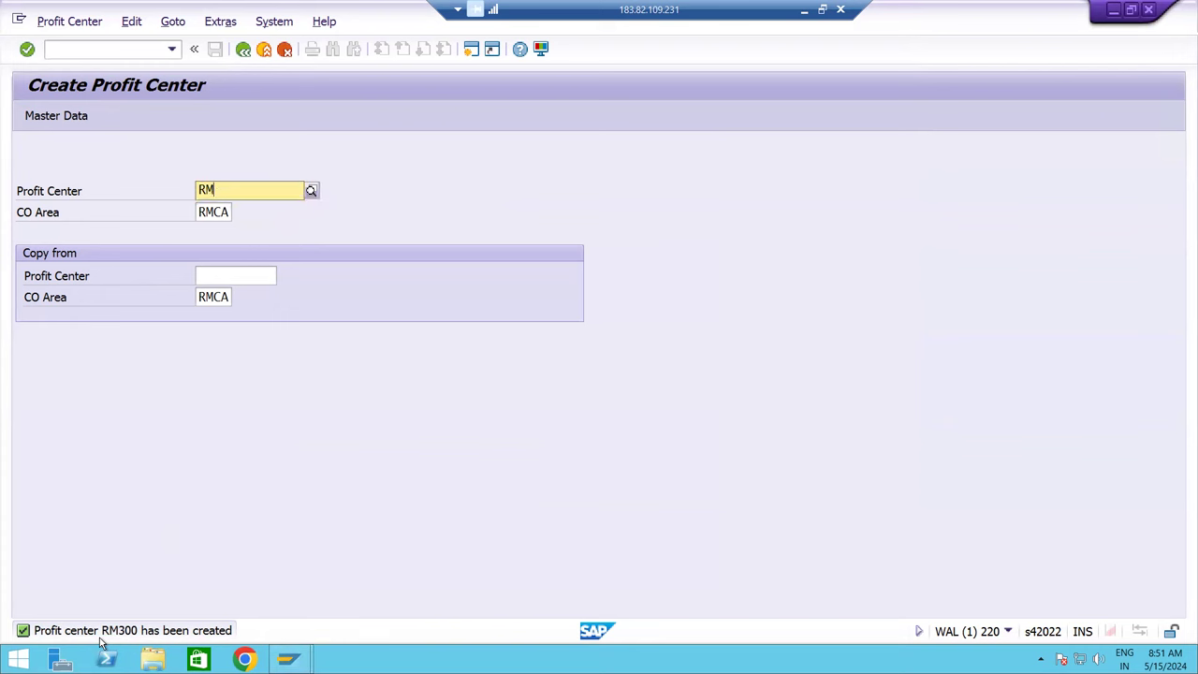
text(400)
key(Tab)
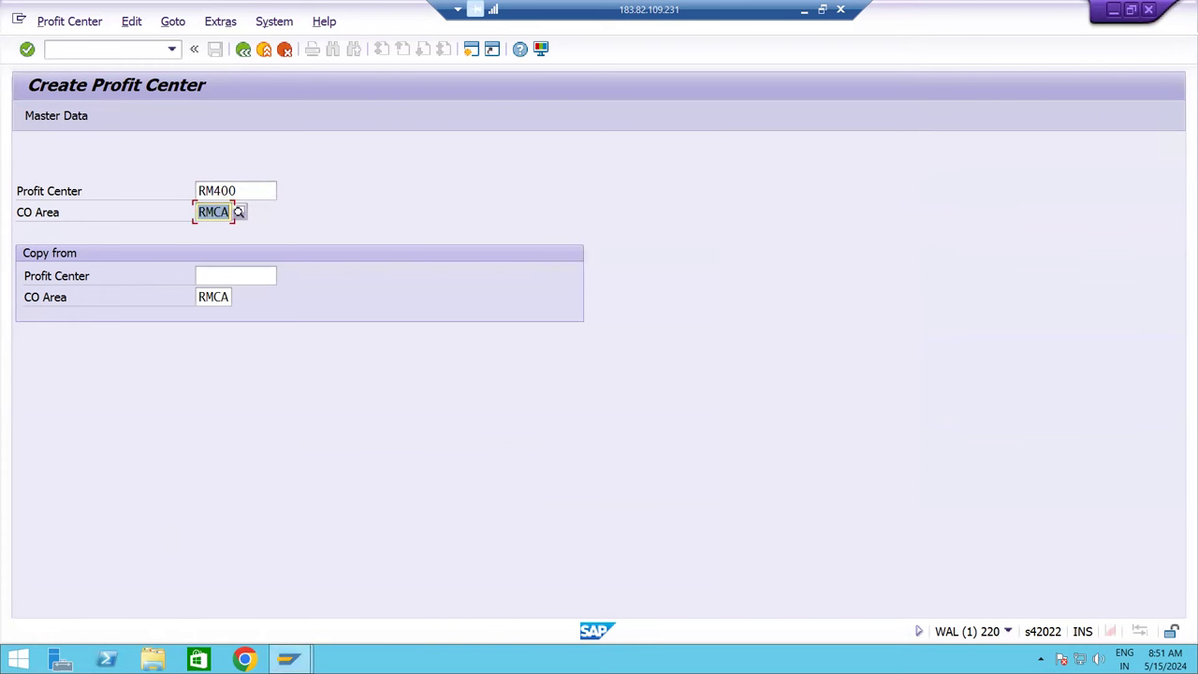
key(Return)
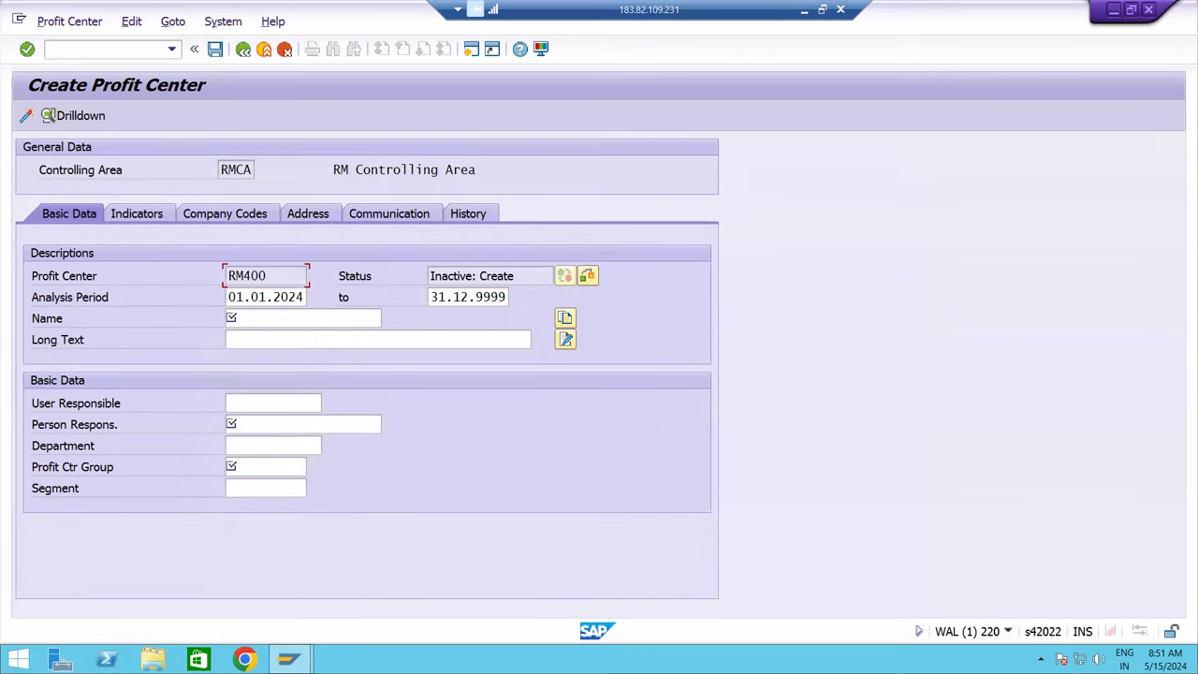
- Set the name of profit center RM400 to RM PPP PC and its long text to RM PPP Profit Center
key(Tab)
key(Tab)
key(Tab)
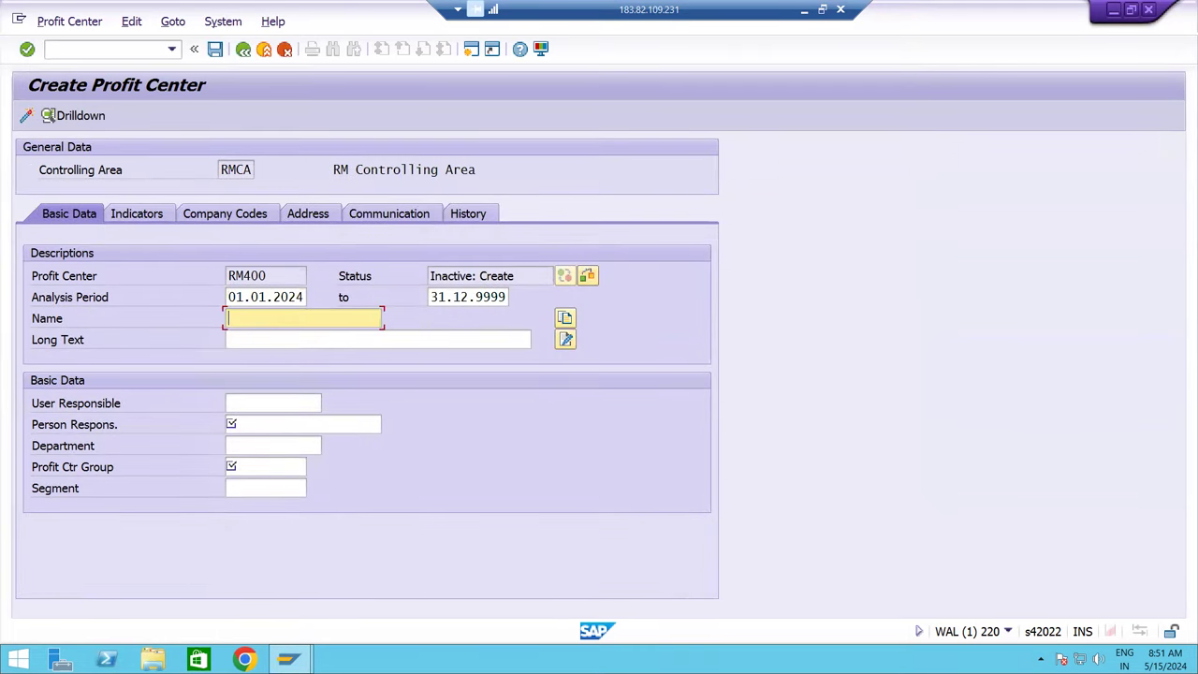
text(RM PPP PC)
key(Return)
key(ctrl+c)
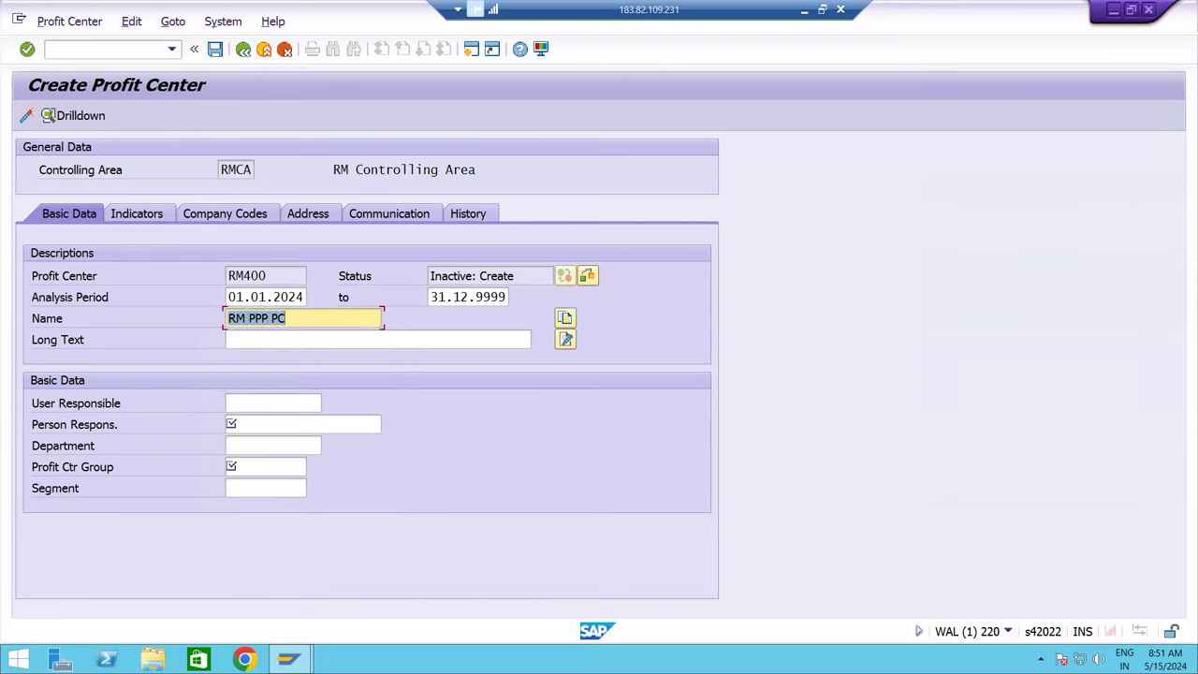
key(Tab)
key(ctrl+v)
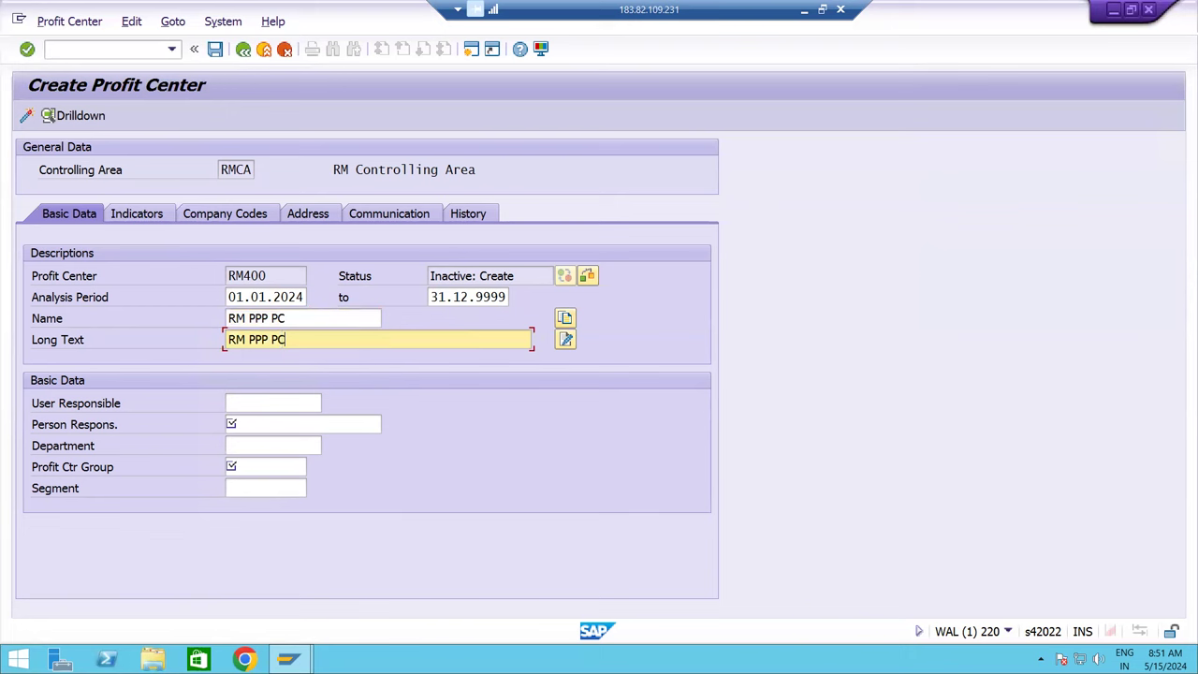
text(rofit Center)
- Enter the responsible person's name for profit center RM400 and assign it to profit center group RMCT_PPP, RM PPP CEMENT PCG
key(Tab)
key(Tab)
key(Tab)
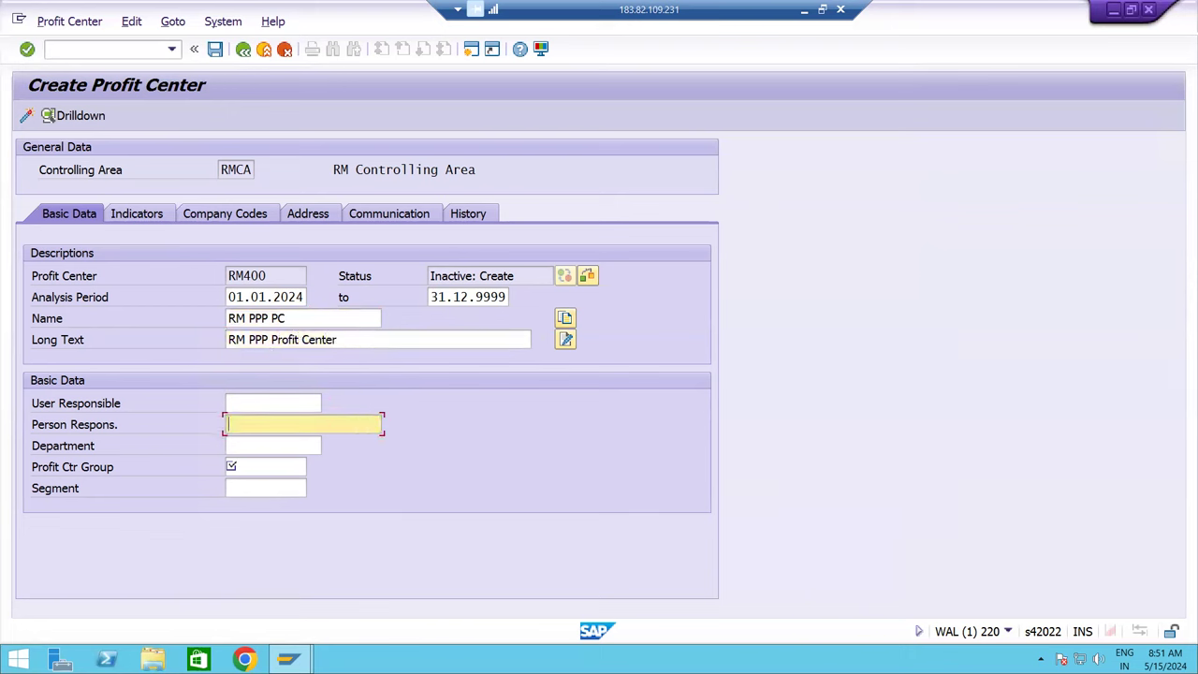
text(MR )
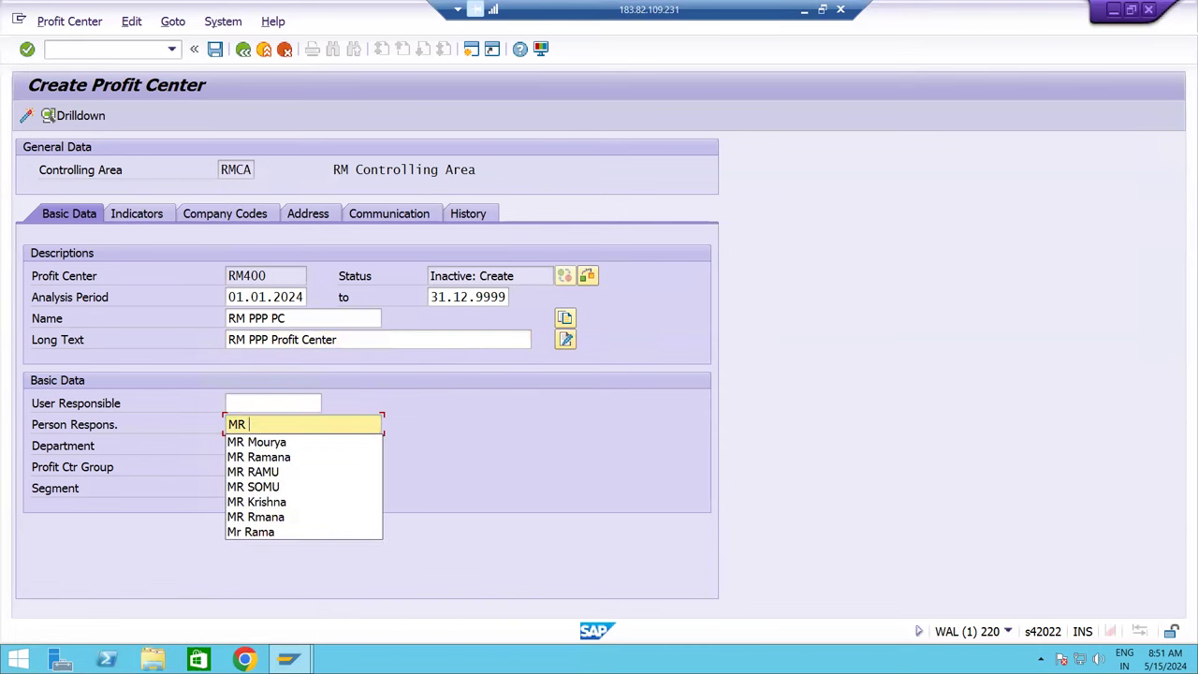
text(Revansh)
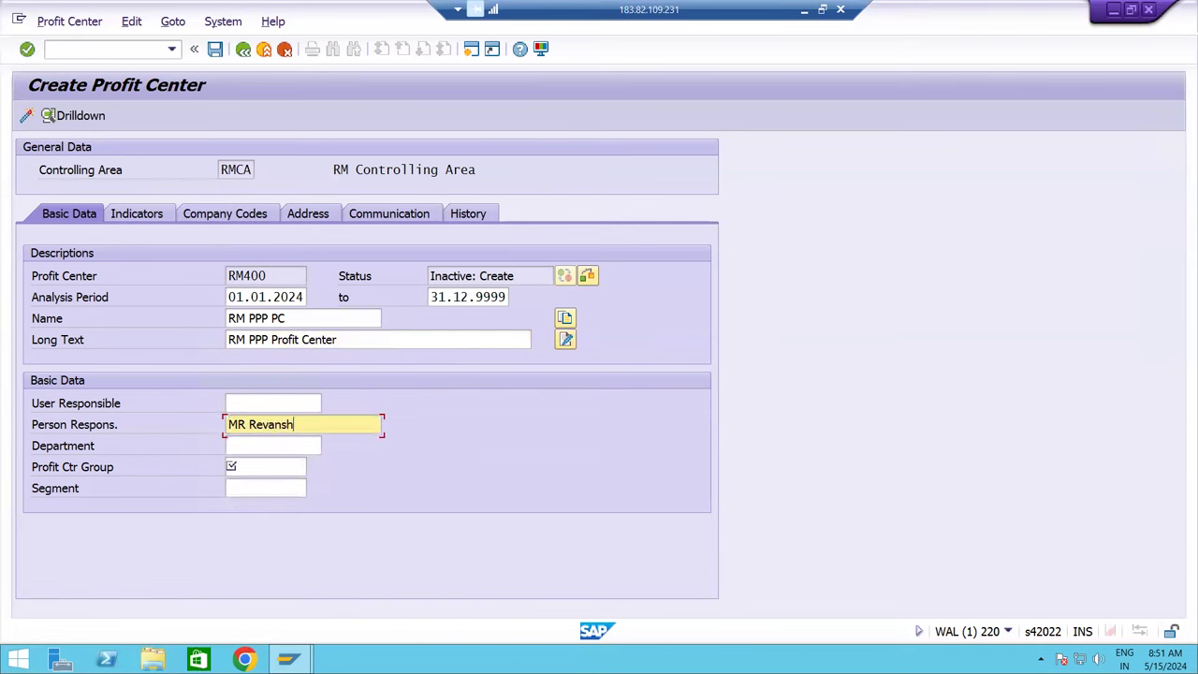
click(266, 466)
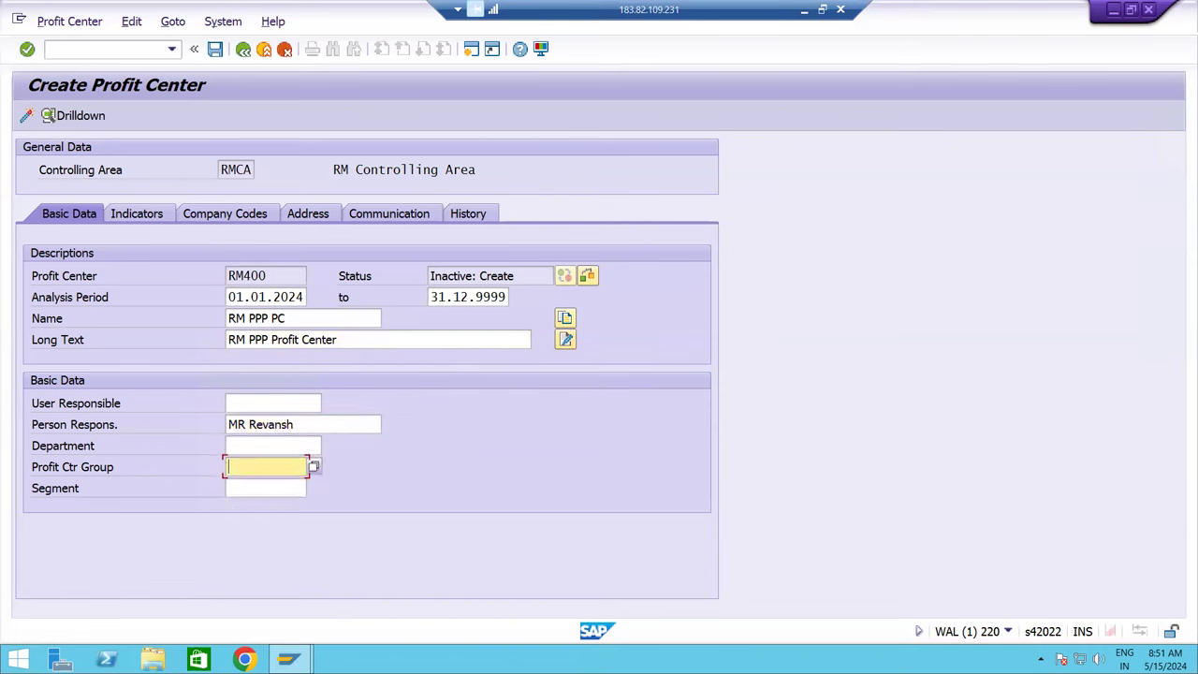
click(314, 467)
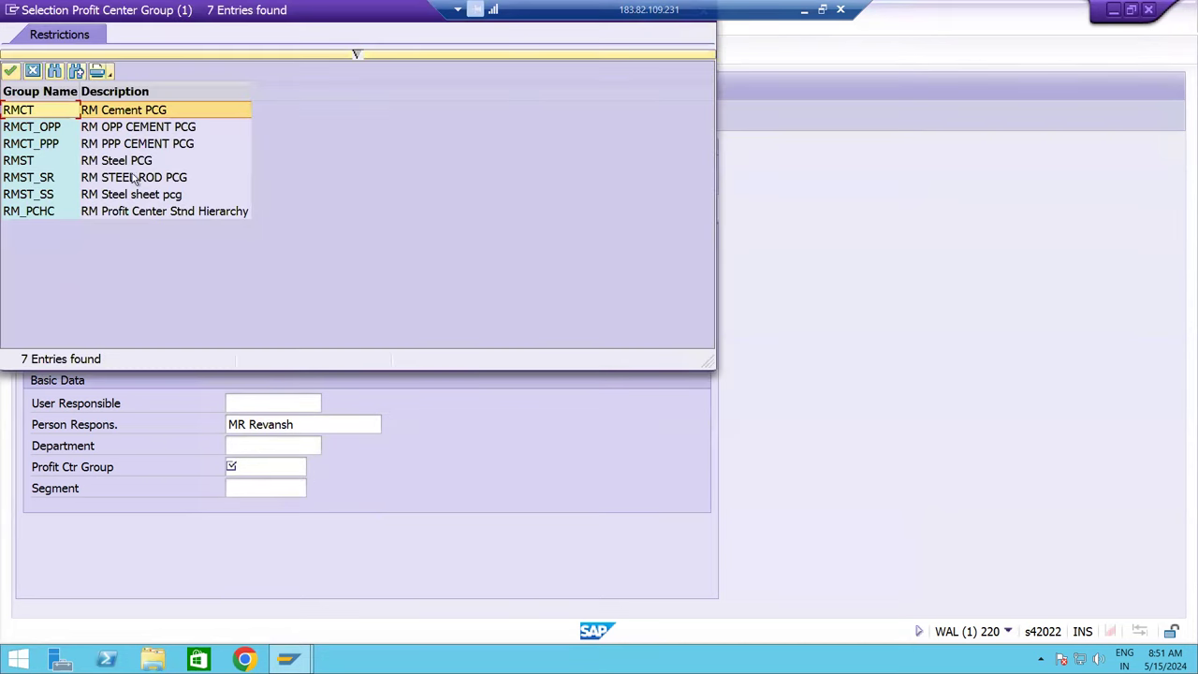
double_click(144, 145)
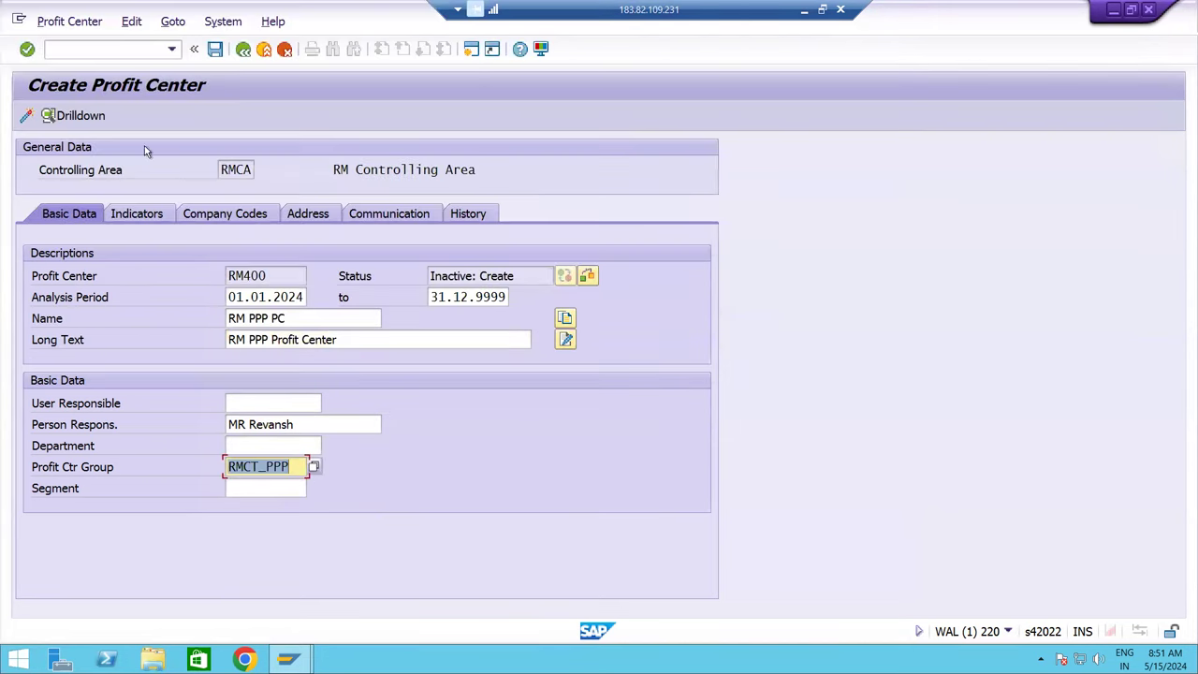
- Restrict the segment search to rm* and assign segment RMPS, RM PPP CEMENT Segment, to profit center RM400
click(257, 489)
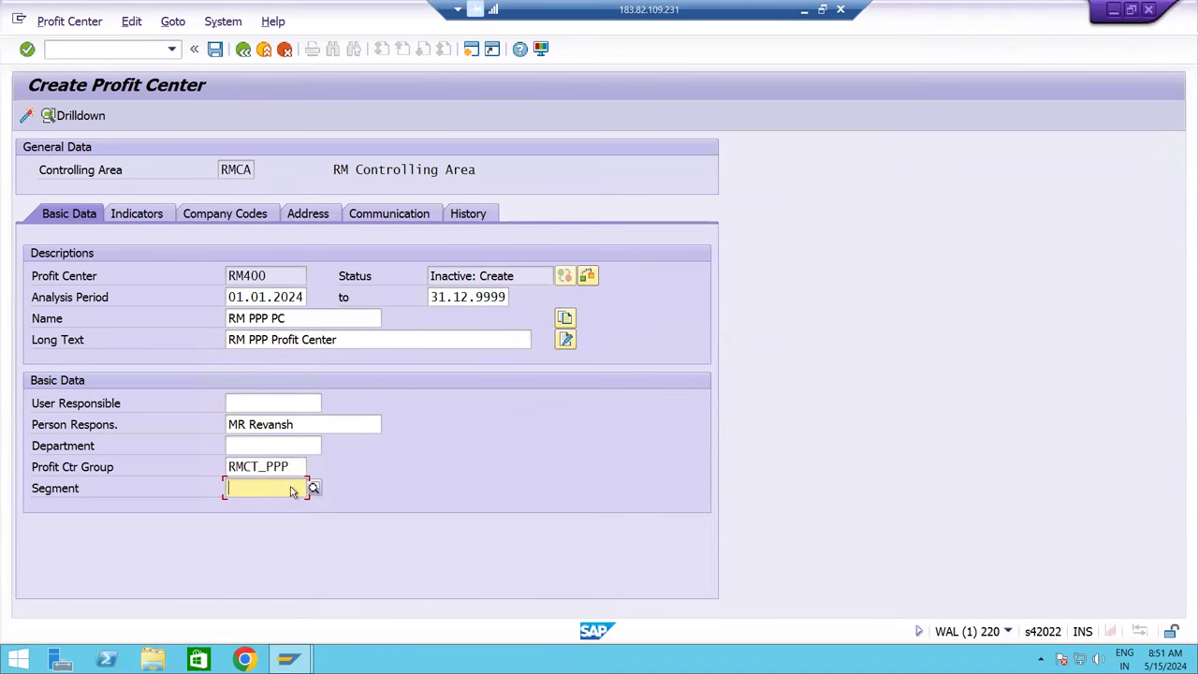
click(314, 488)
scroll(382, 468, down, 6)
scroll(382, 468, down, 20)
scroll(354, 503, down, 10)
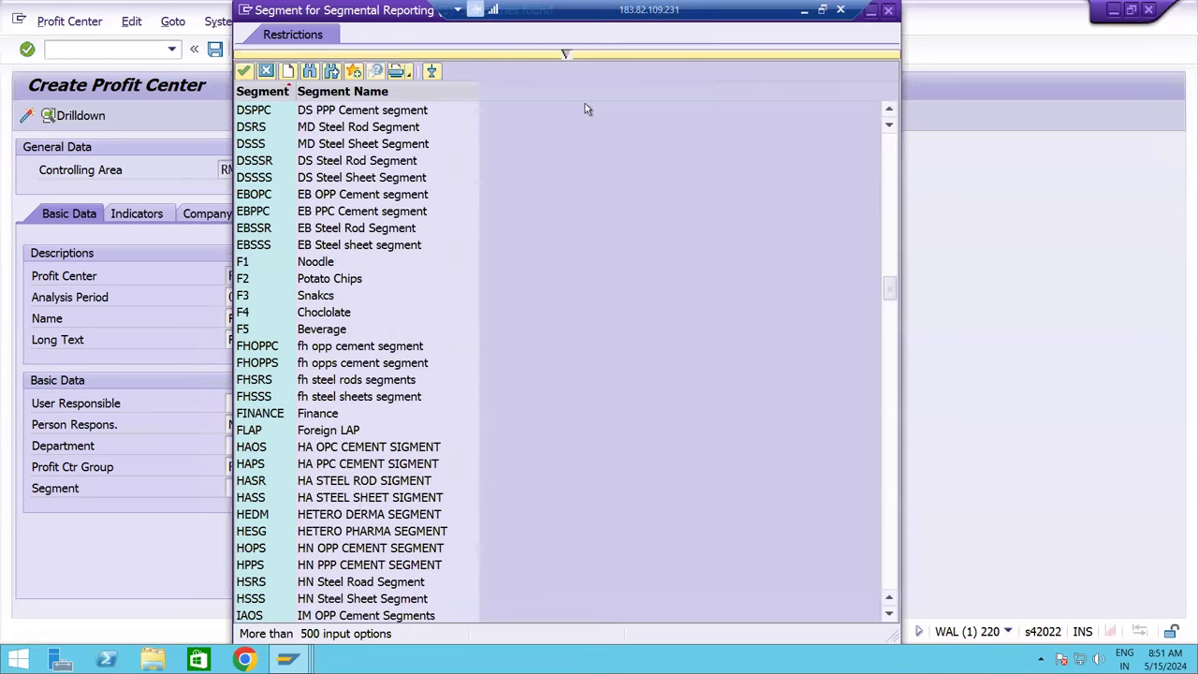
click(565, 53)
text(rm*)
key(Return)
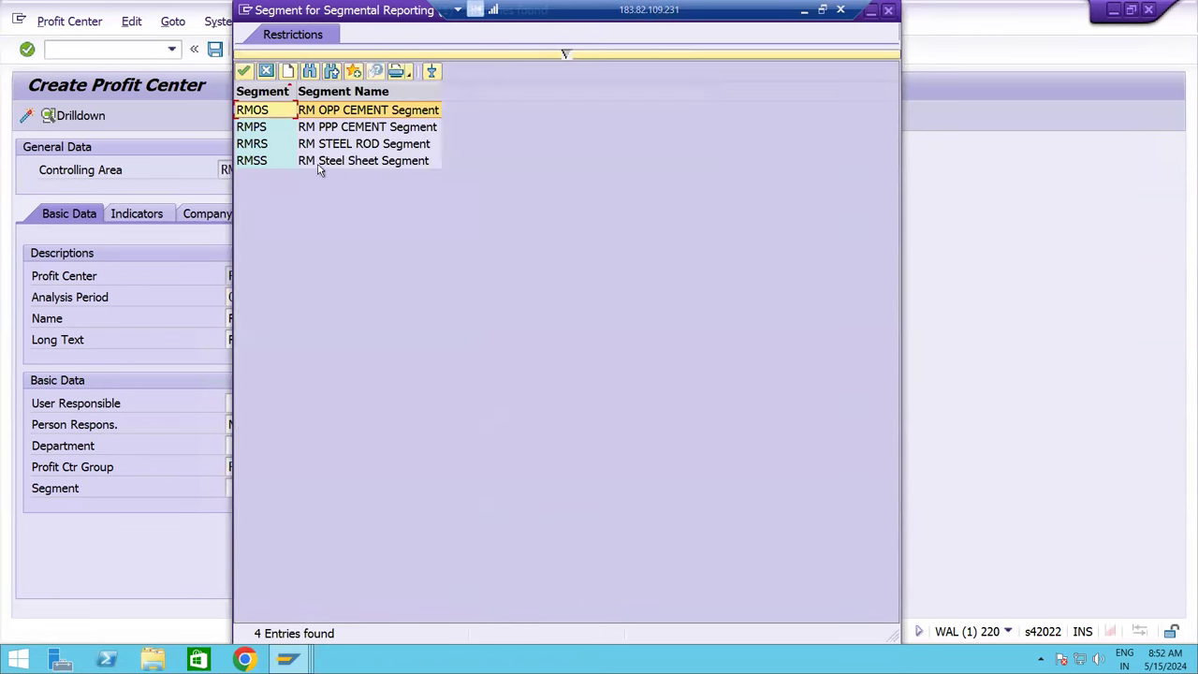
double_click(320, 128)
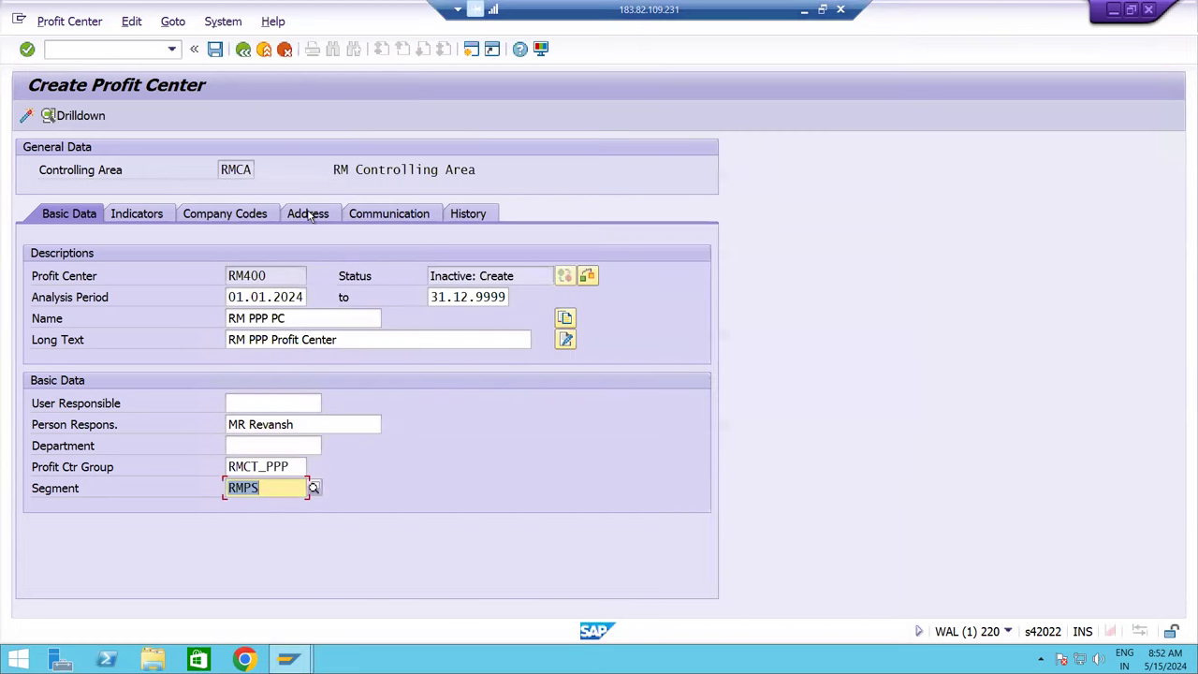
- Save and activate profit center RM400, and leave profit center creation
click(215, 49)
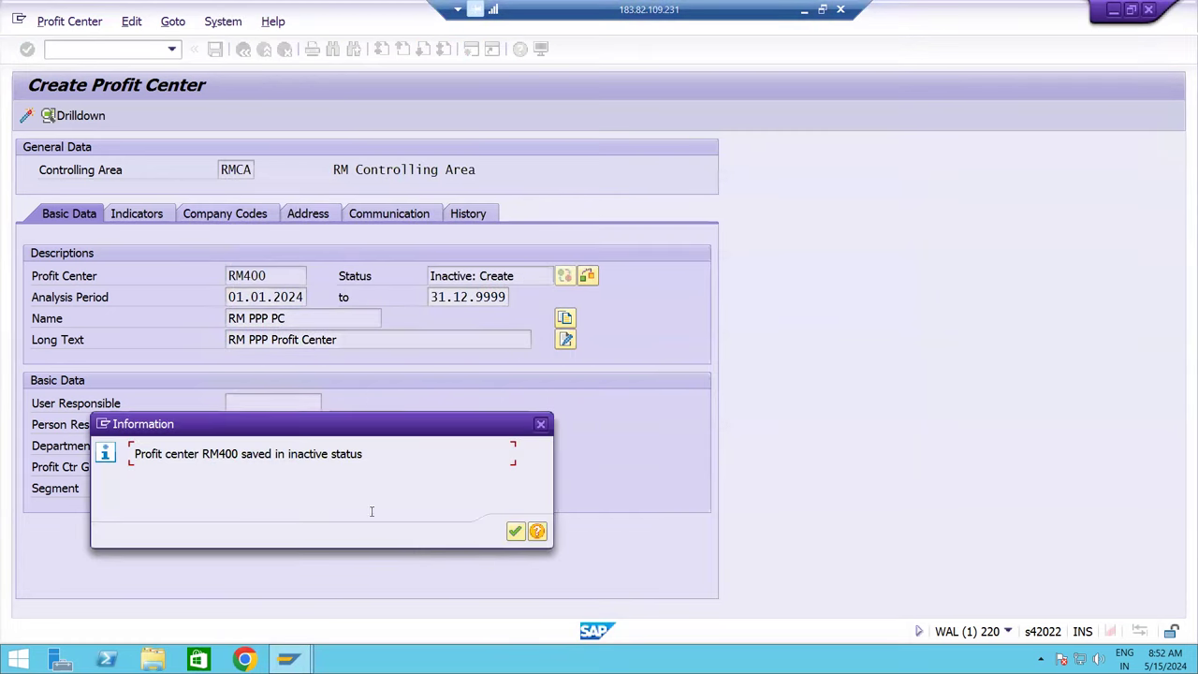
click(515, 532)
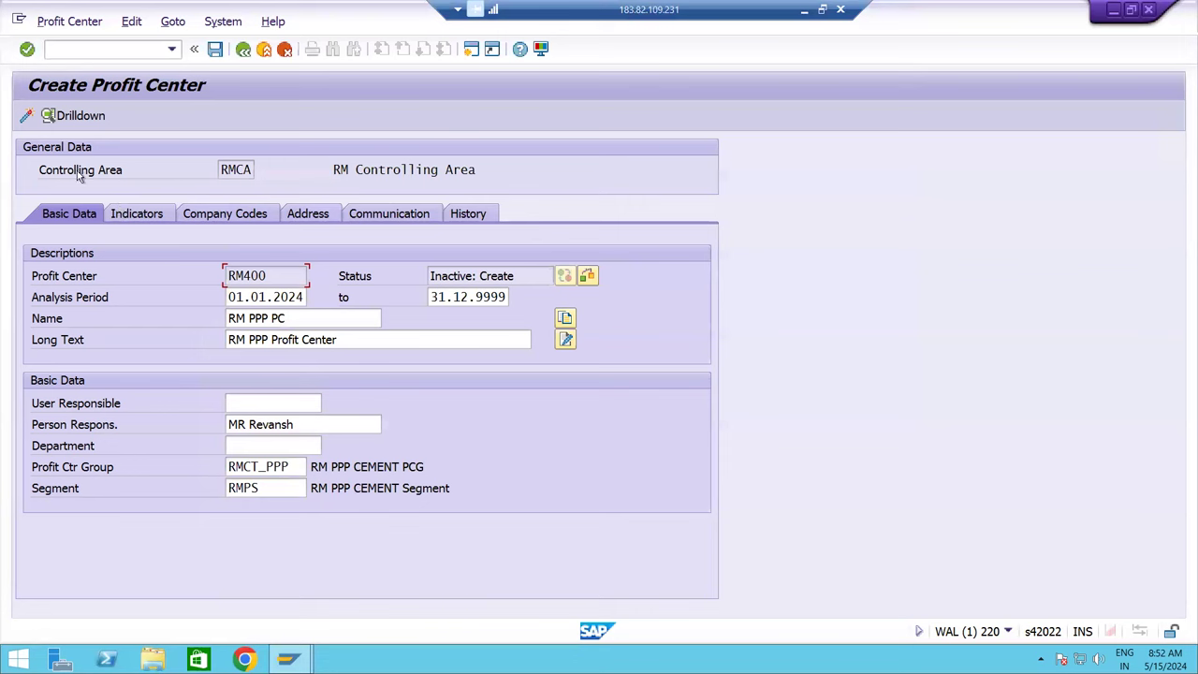
click(26, 116)
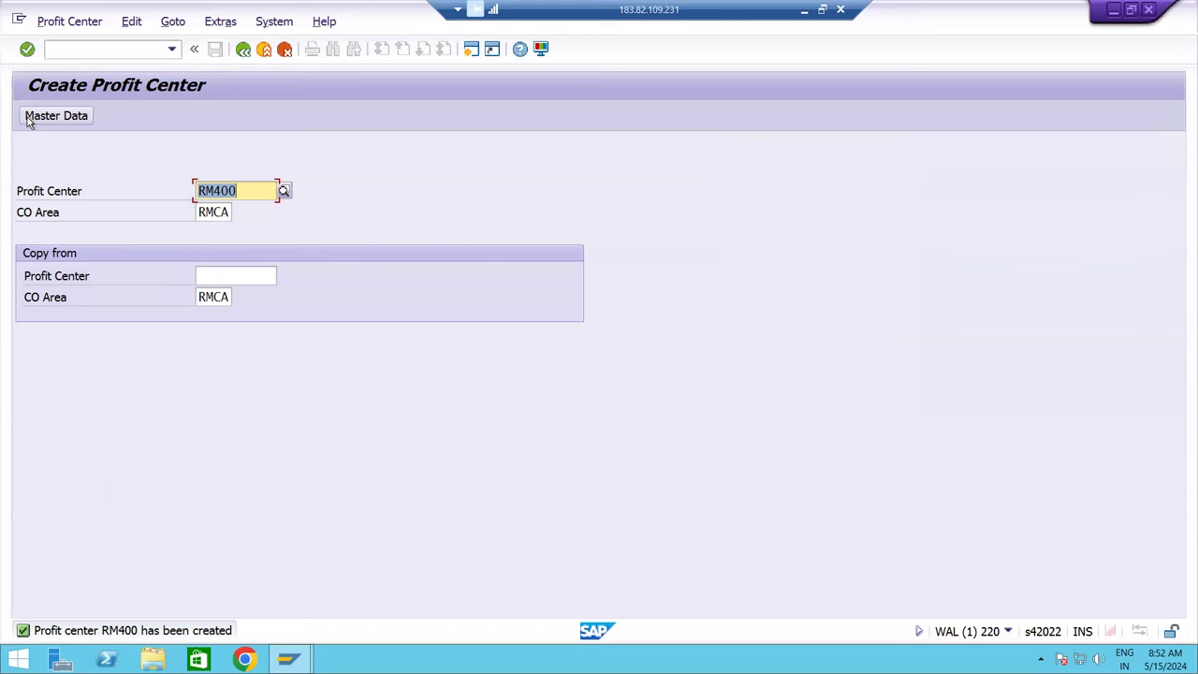
click(241, 50)
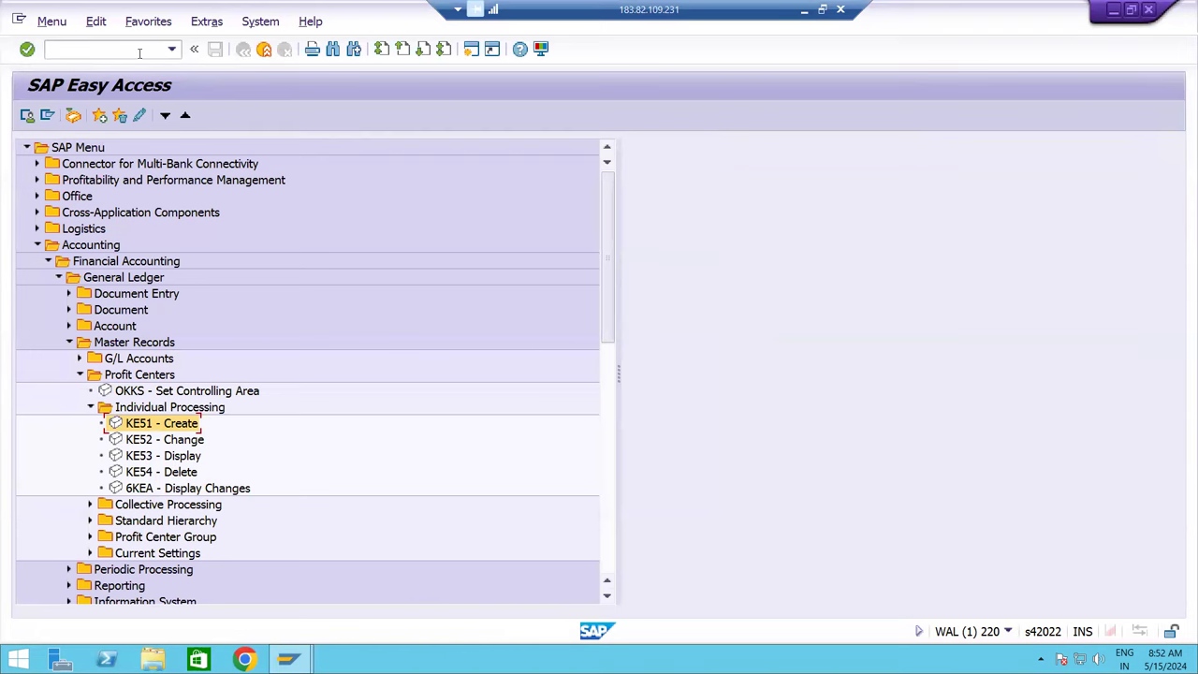
- Run transaction SPRO and open the SAP Reference IMG
text(SPRO)
key(Return)
text(RO)
key(Return)
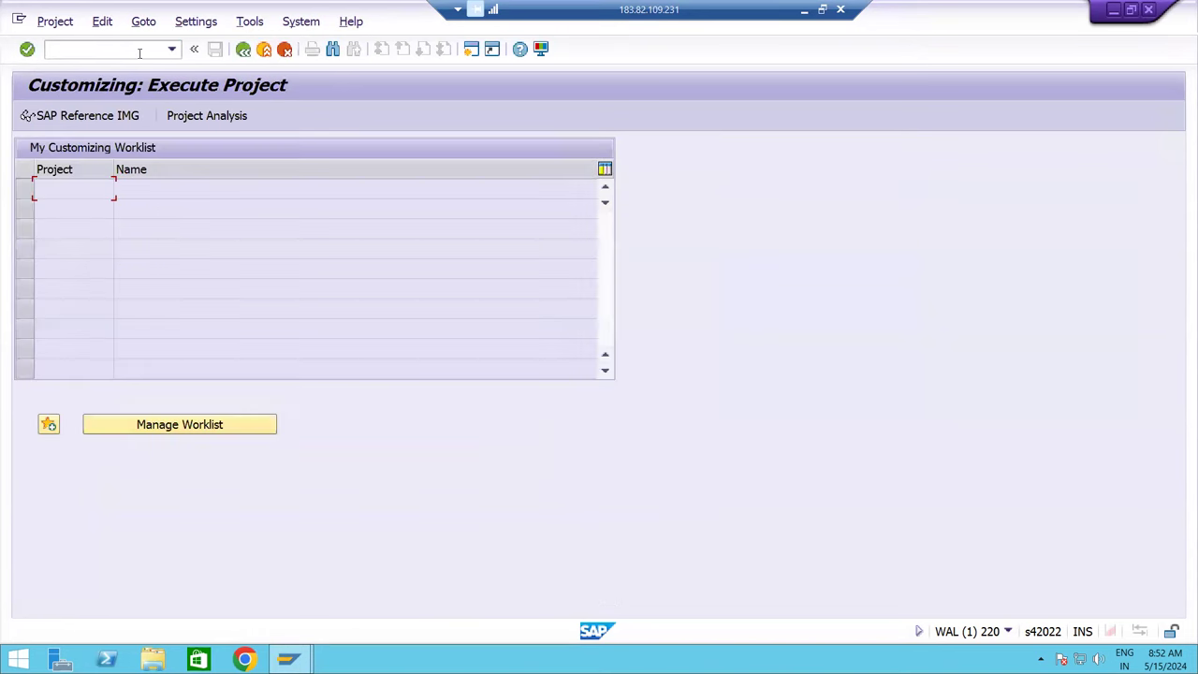
click(88, 115)
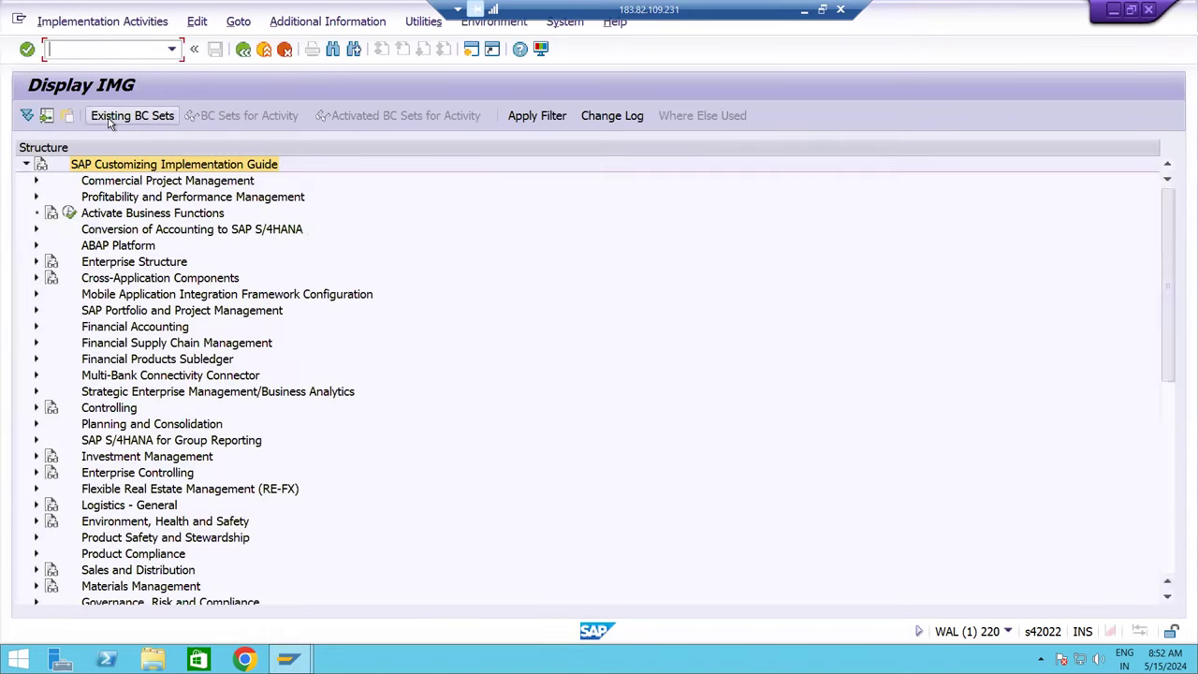
- Expand the implementation guide through Financial Accounting, General Ledger Accounting and Master Data down to the Profit Center activities
click(148, 326)
key(Right)
key(Down)
key(Down)
key(Right)
key(Down)
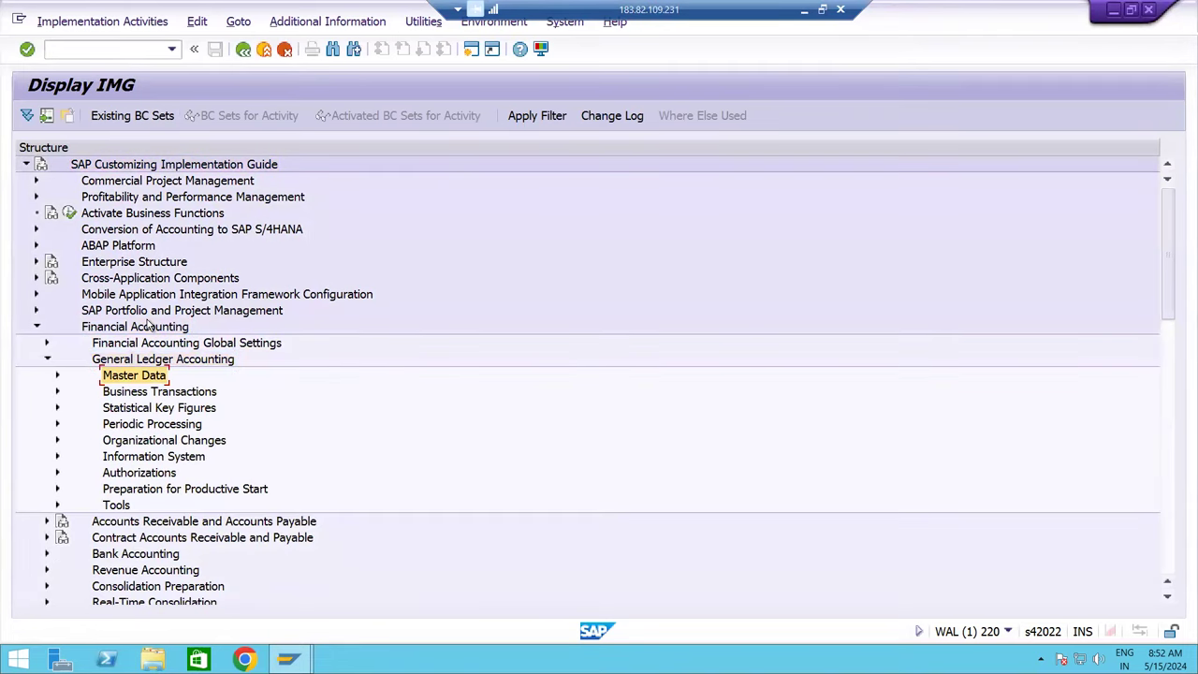
key(Right)
key(Down)
key(Down)
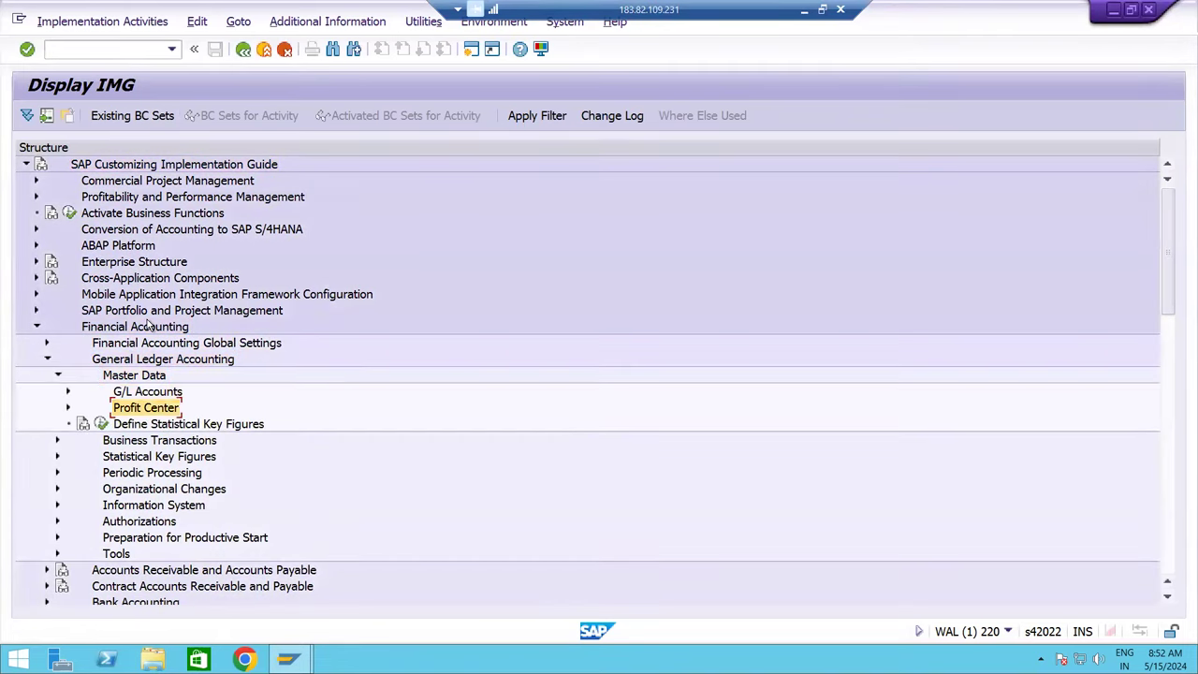
key(Right)
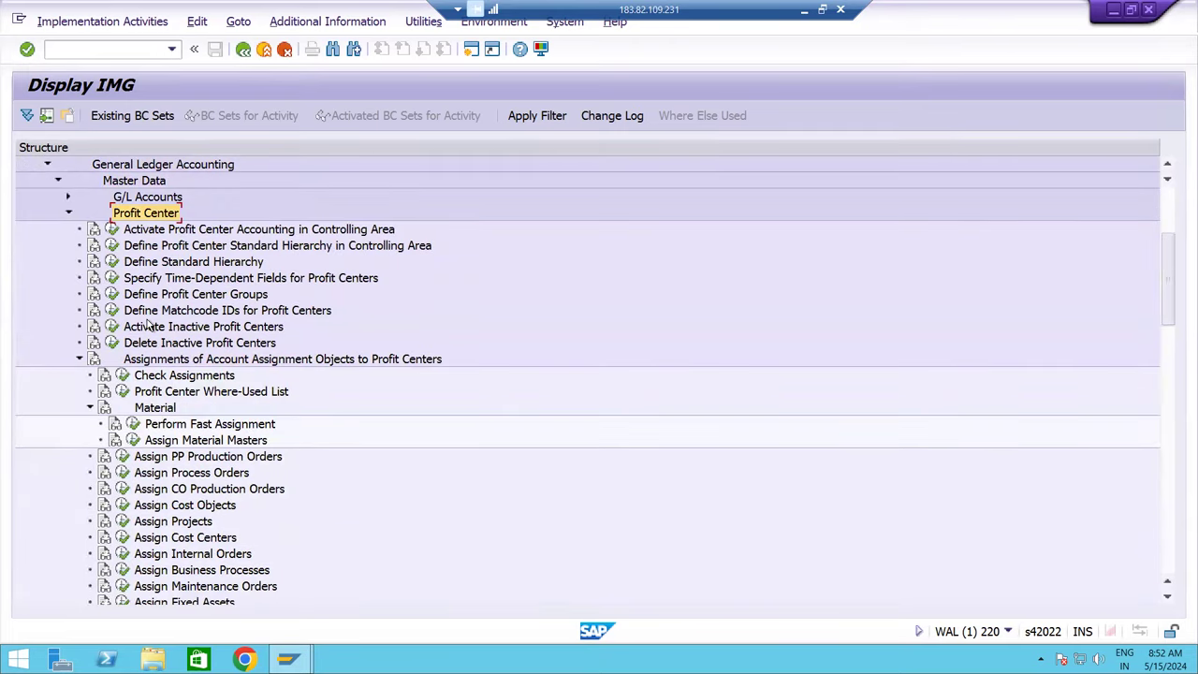
- Execute Define Profit Center Groups and open the existing group RM_PCHC of controlling area RMCA for changes
click(188, 294)
click(113, 294)
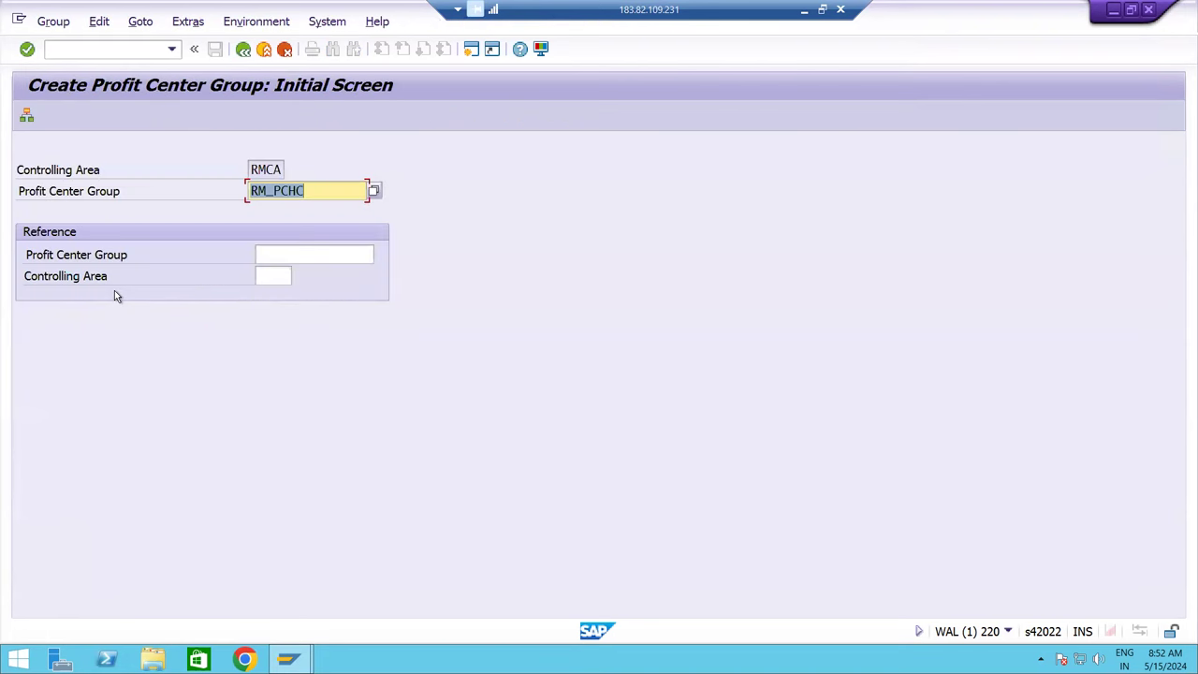
key(Return)
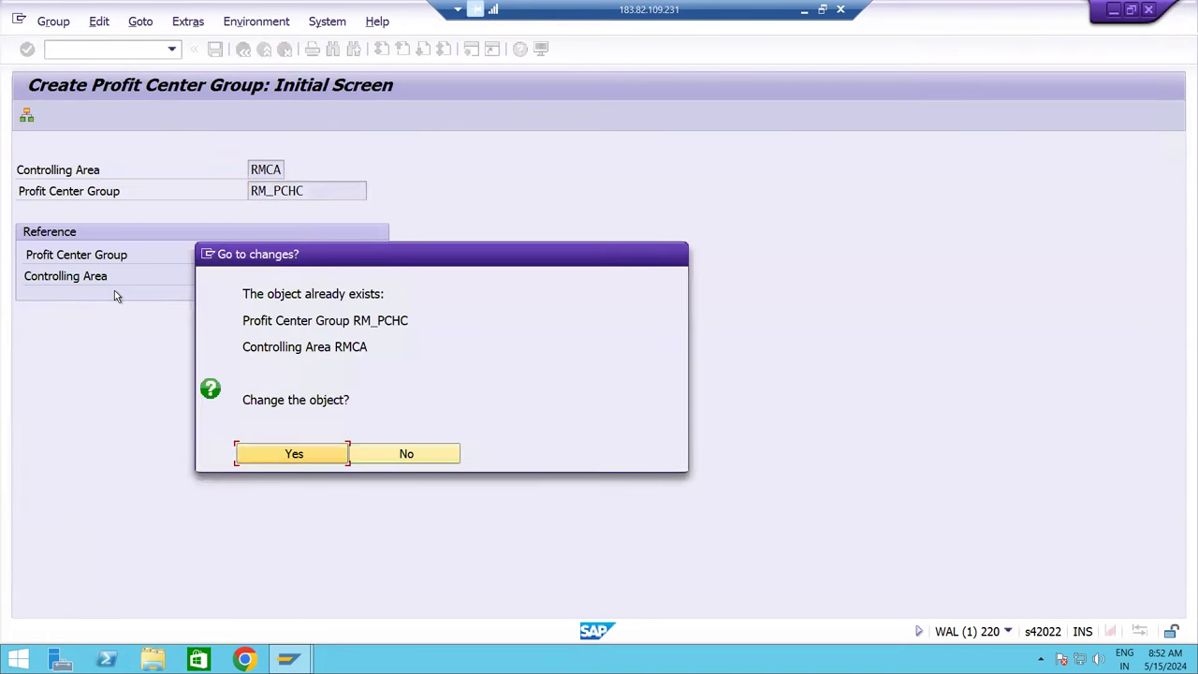
key(Return)
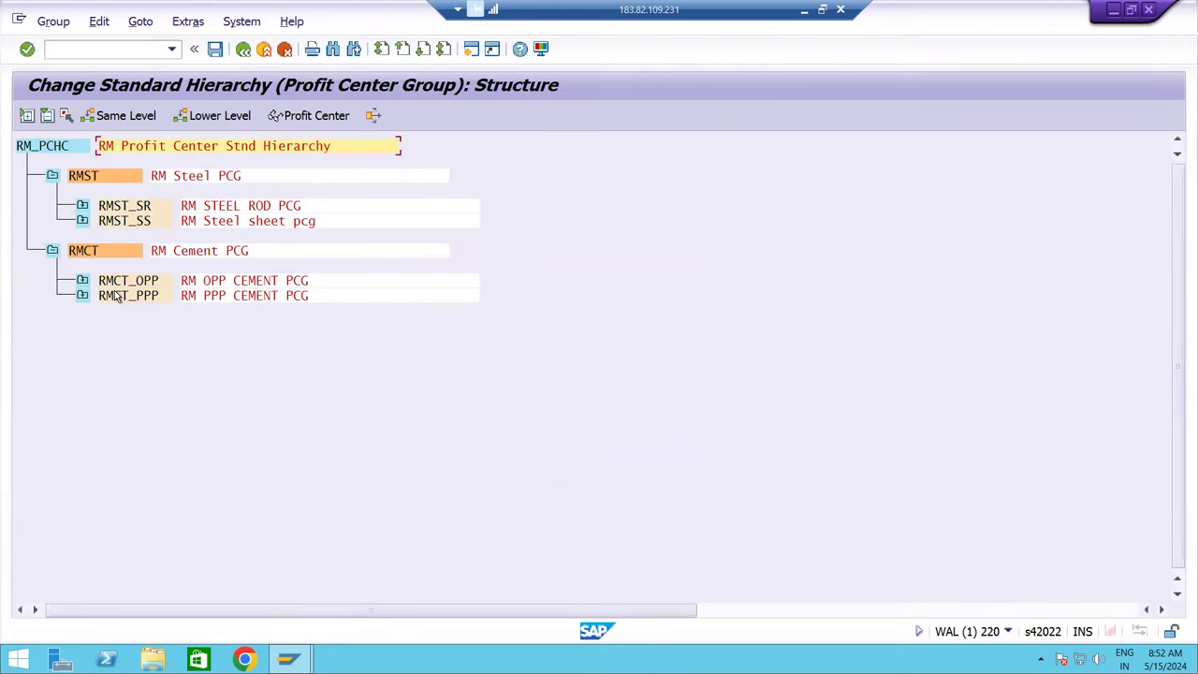
- Expand RMST and RMCT through all their subgroups in hierarchy RM_PCHC to examine which profit centers are assigned to each
click(52, 177)
click(52, 190)
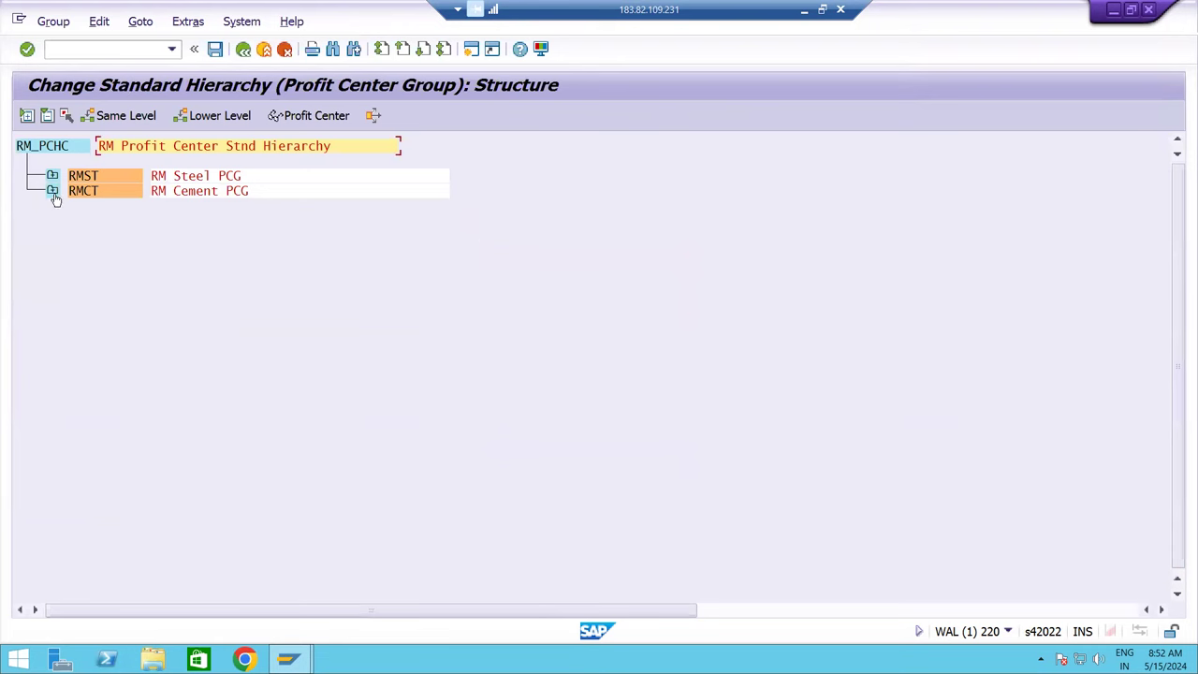
click(43, 147)
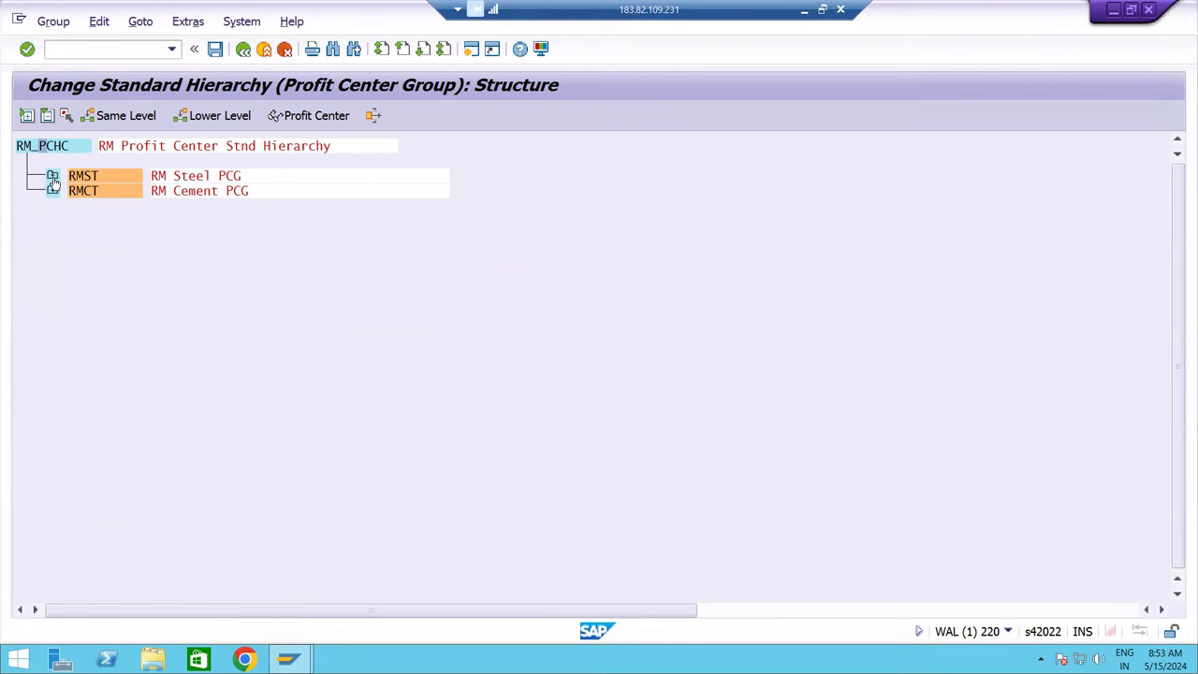
click(53, 176)
click(53, 252)
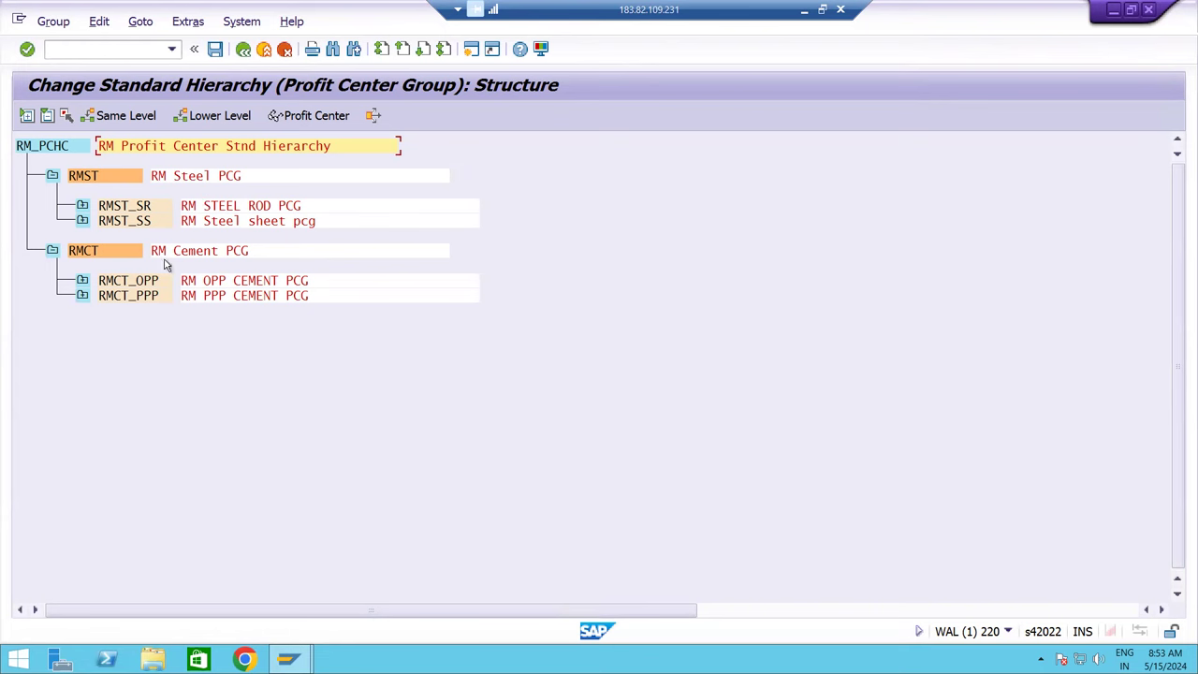
click(82, 205)
click(81, 267)
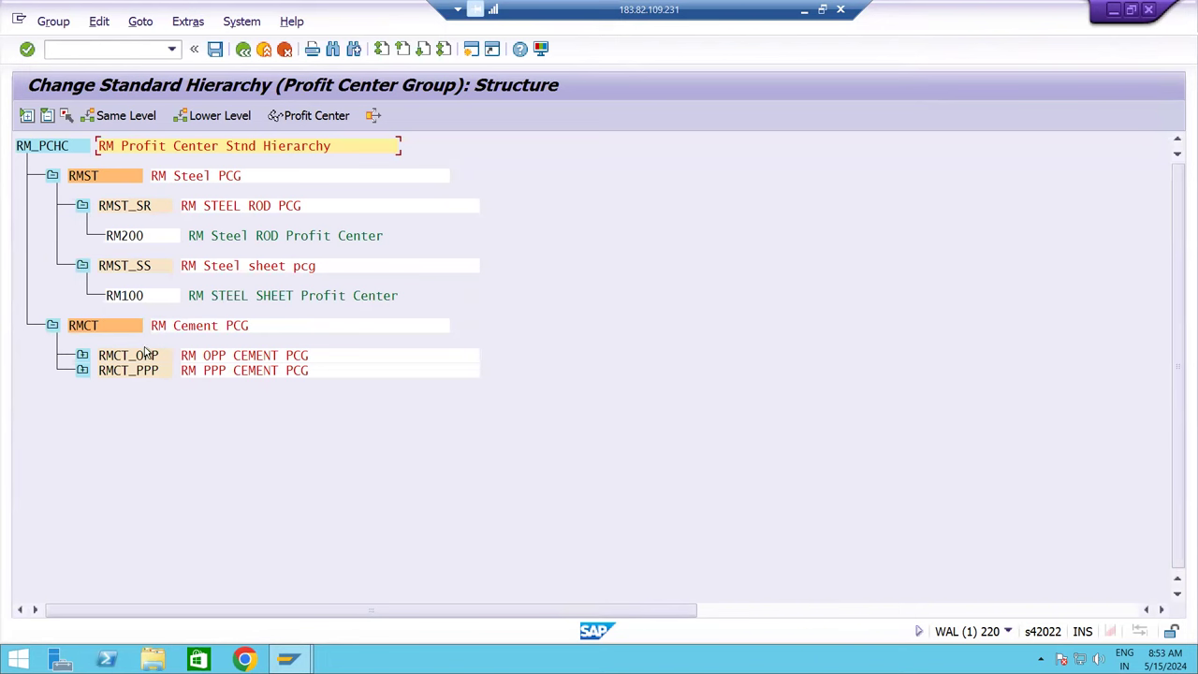
click(81, 355)
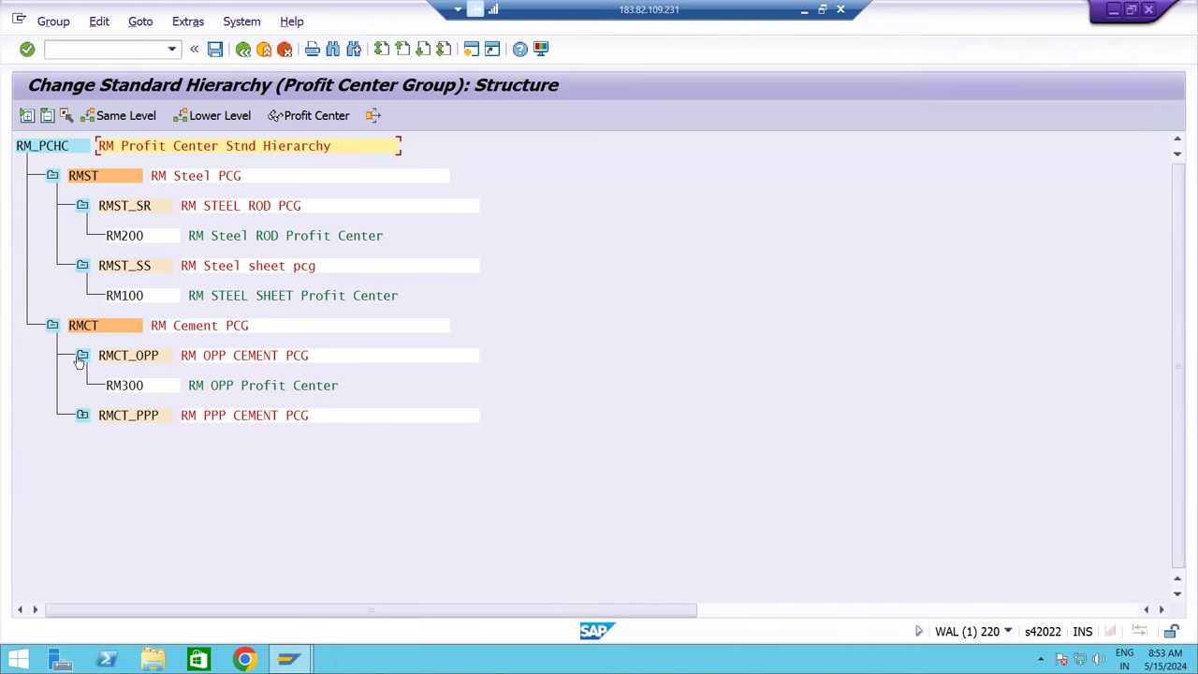
click(83, 415)
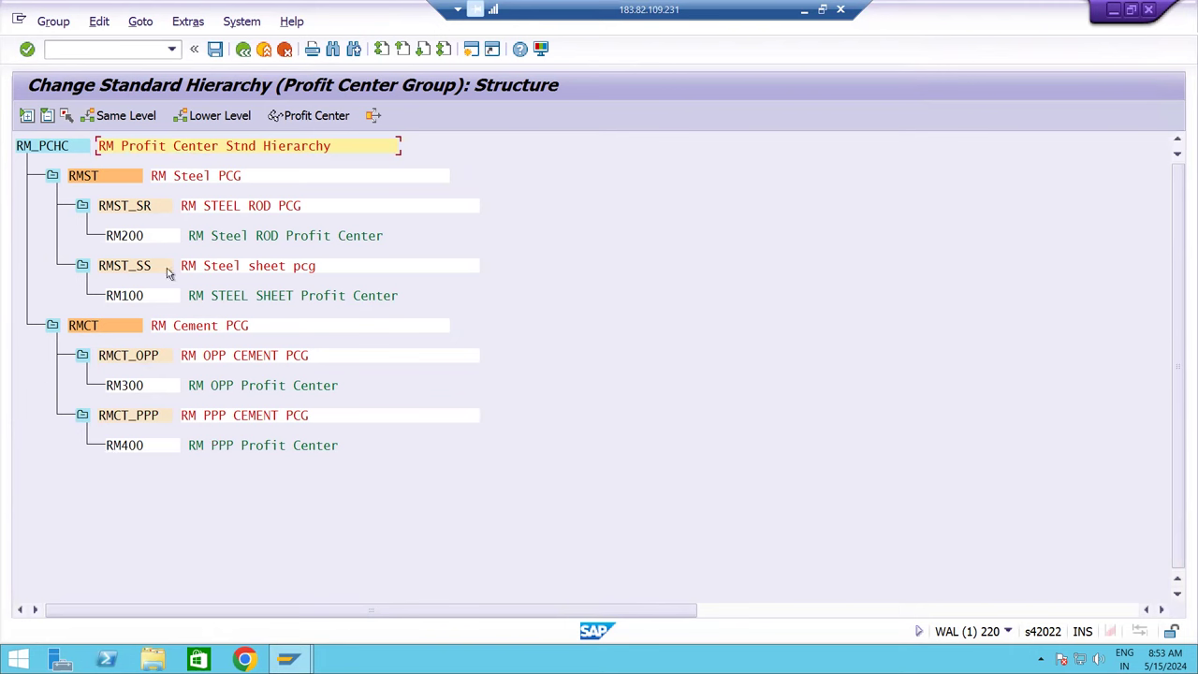
click(45, 149)
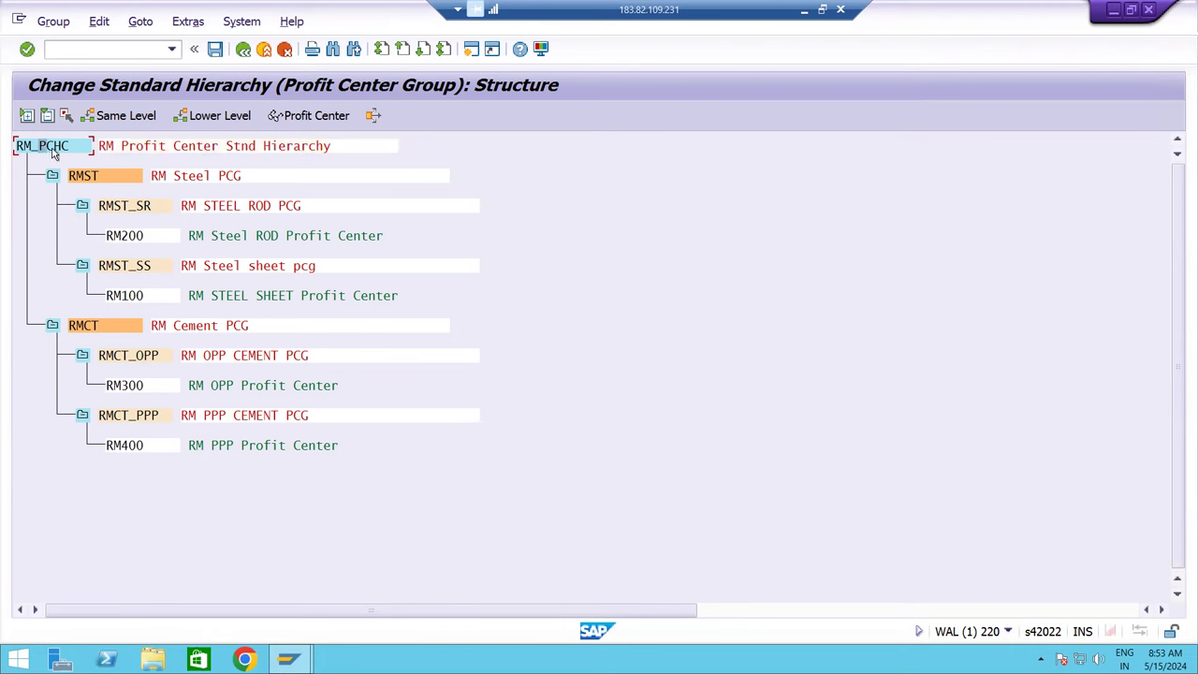
click(126, 205)
click(135, 240)
- Switch to the SAP FI_New workbook in Excel and examine the diagram linking controlling area, standard hierarchy RM_PCHC, groups and profit centers
click(804, 10)
click(762, 334)
drag(128, 415, 622, 416)
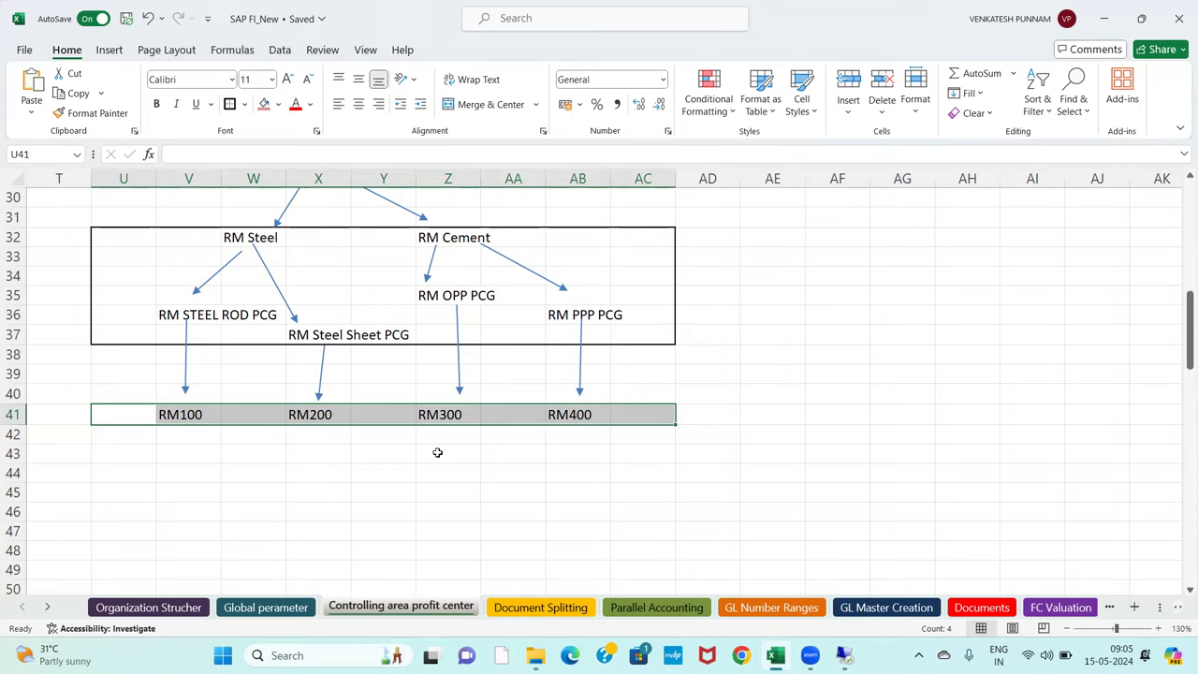
scroll(437, 452, up, 2)
drag(120, 367, 611, 487)
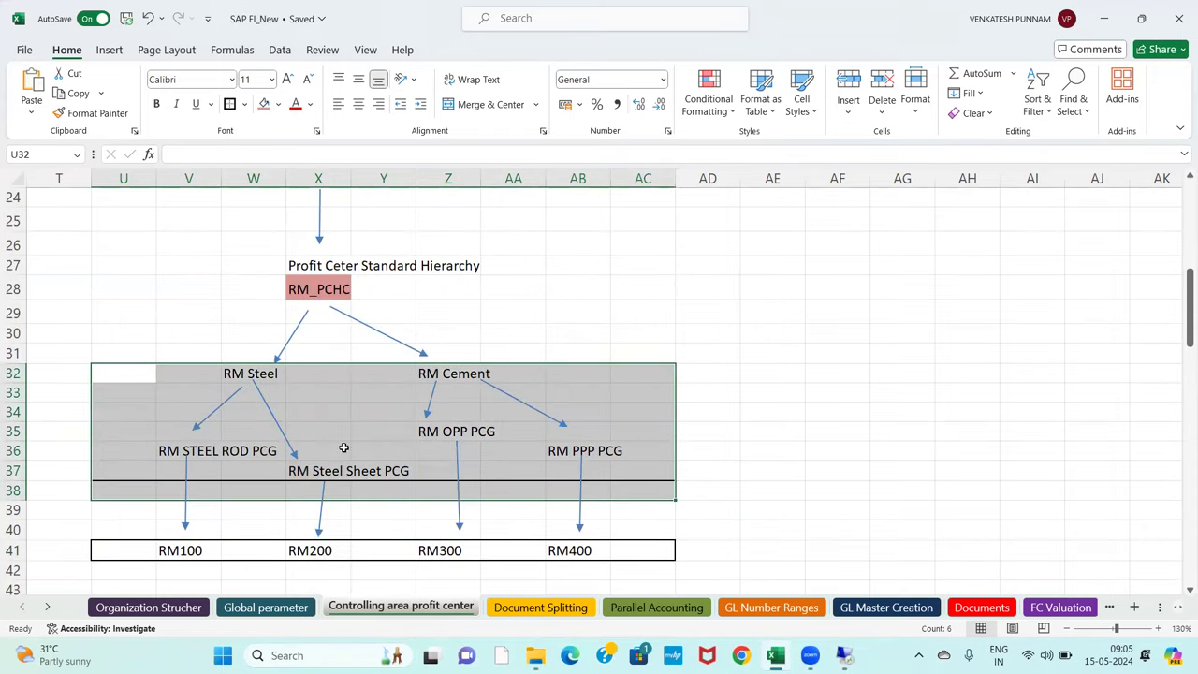
scroll(400, 451, up, 1)
drag(256, 335, 478, 349)
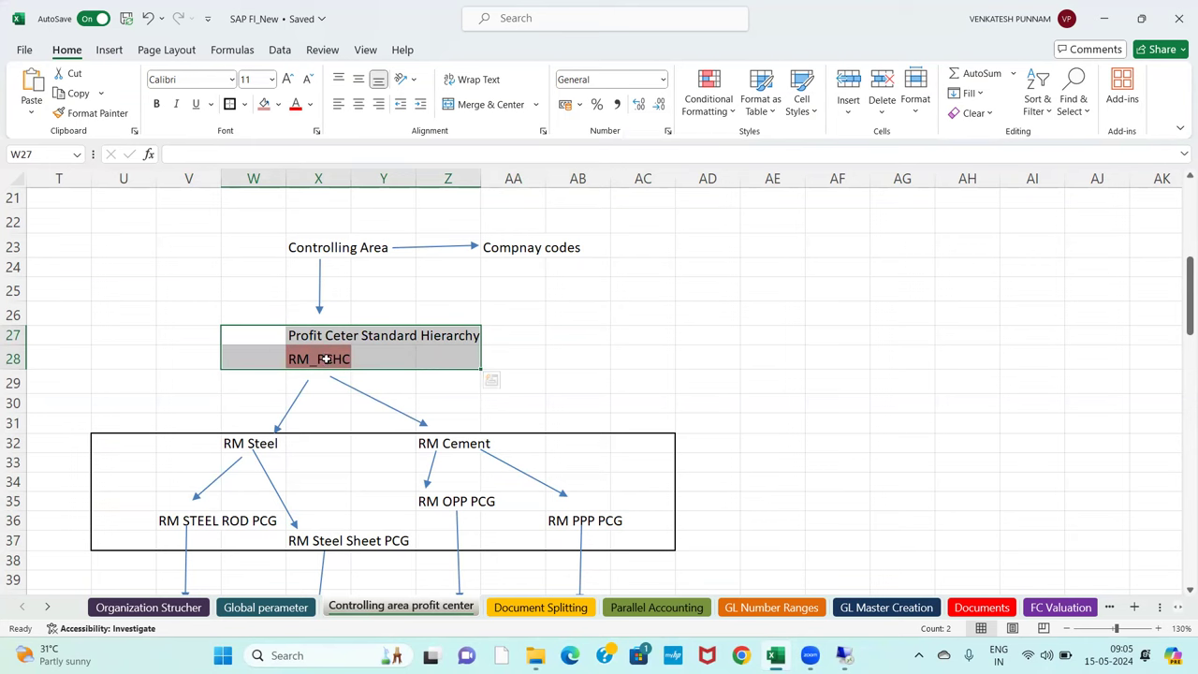
click(332, 467)
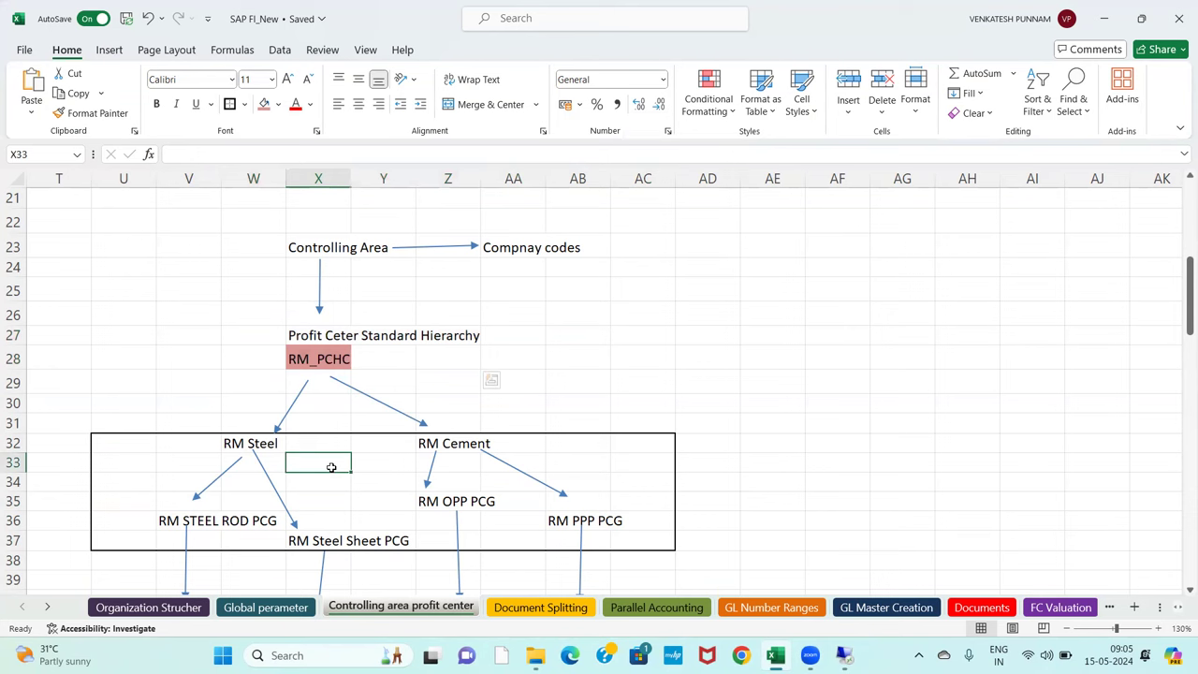
click(316, 248)
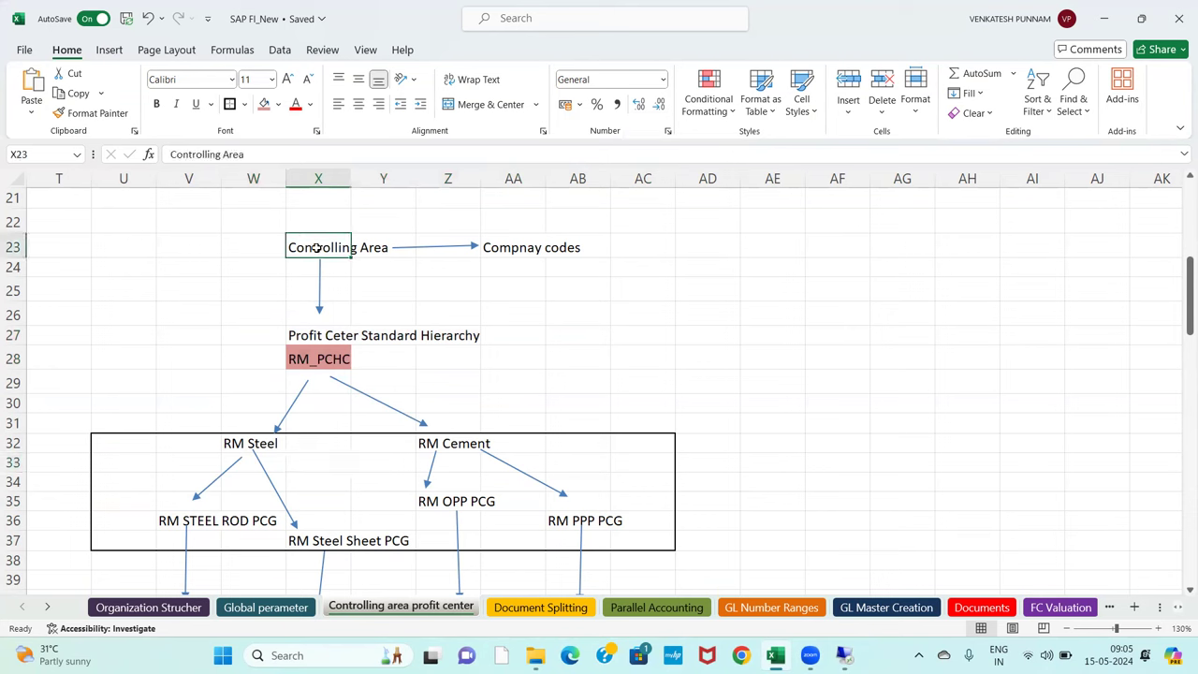
click(517, 257)
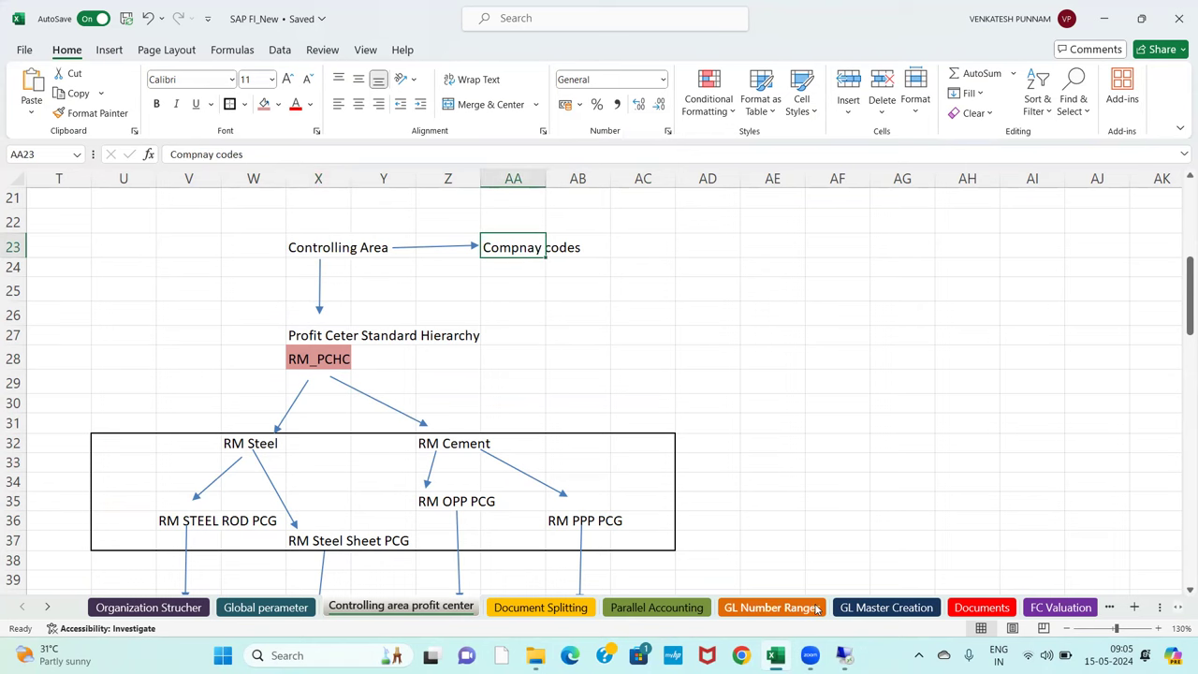
- Return to the SAP session, save the standard hierarchy and go back to SAP Easy Access
click(843, 655)
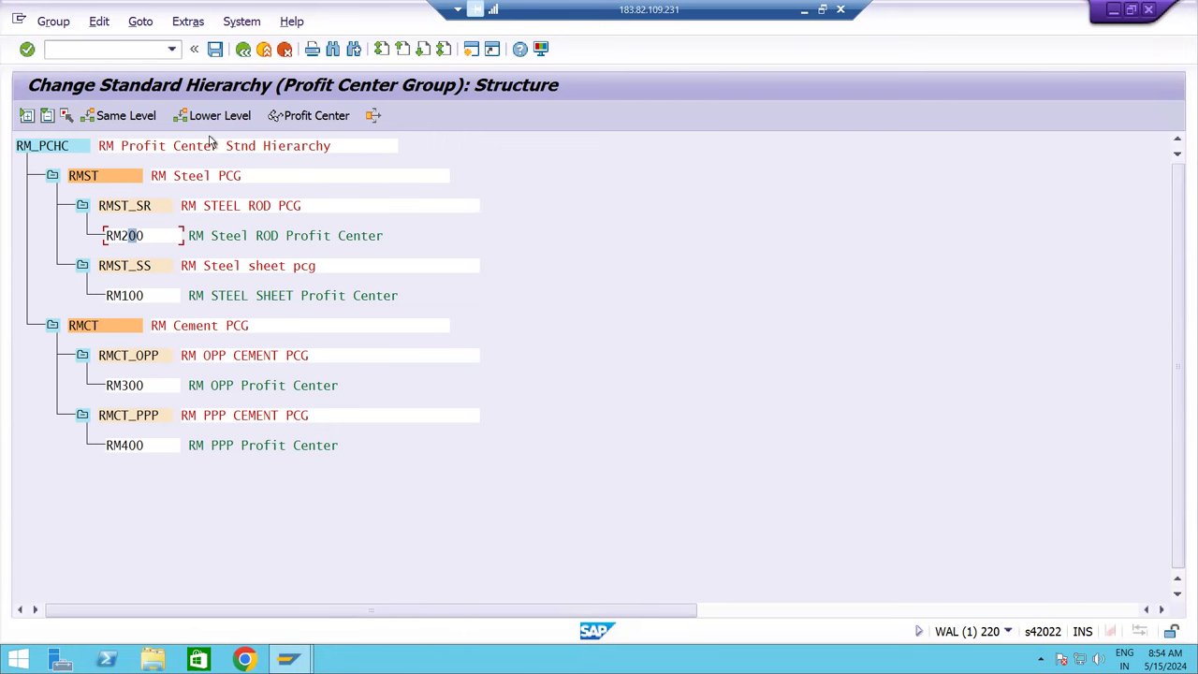
click(217, 50)
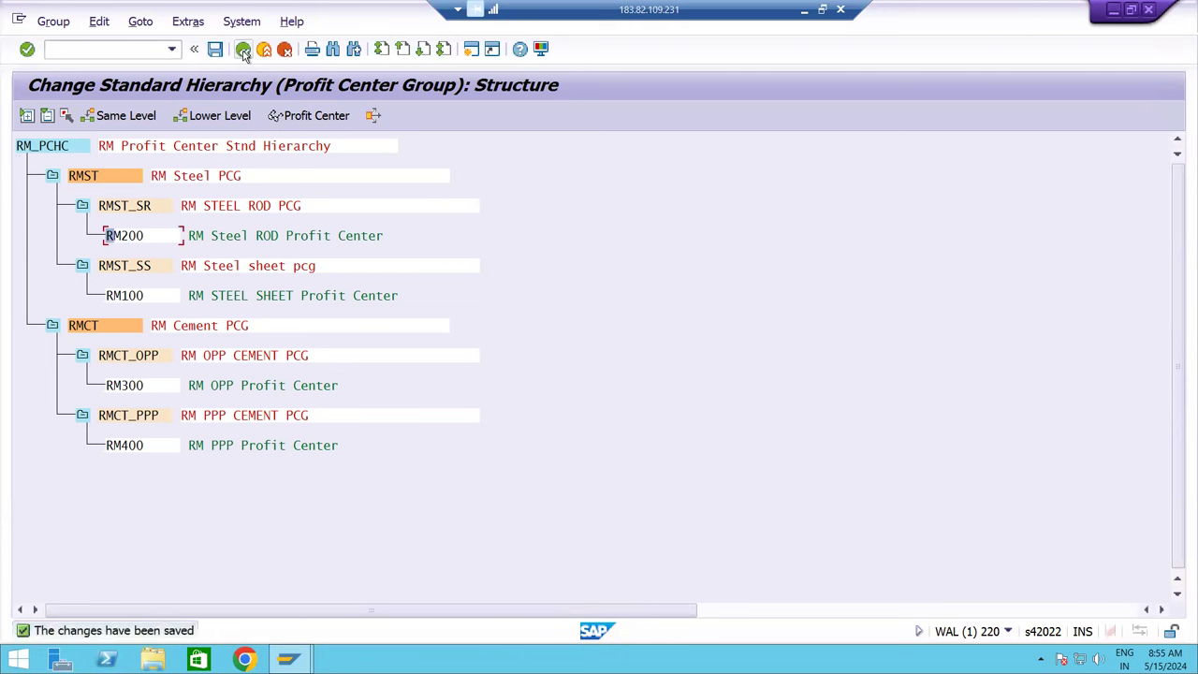
click(244, 53)
click(243, 52)
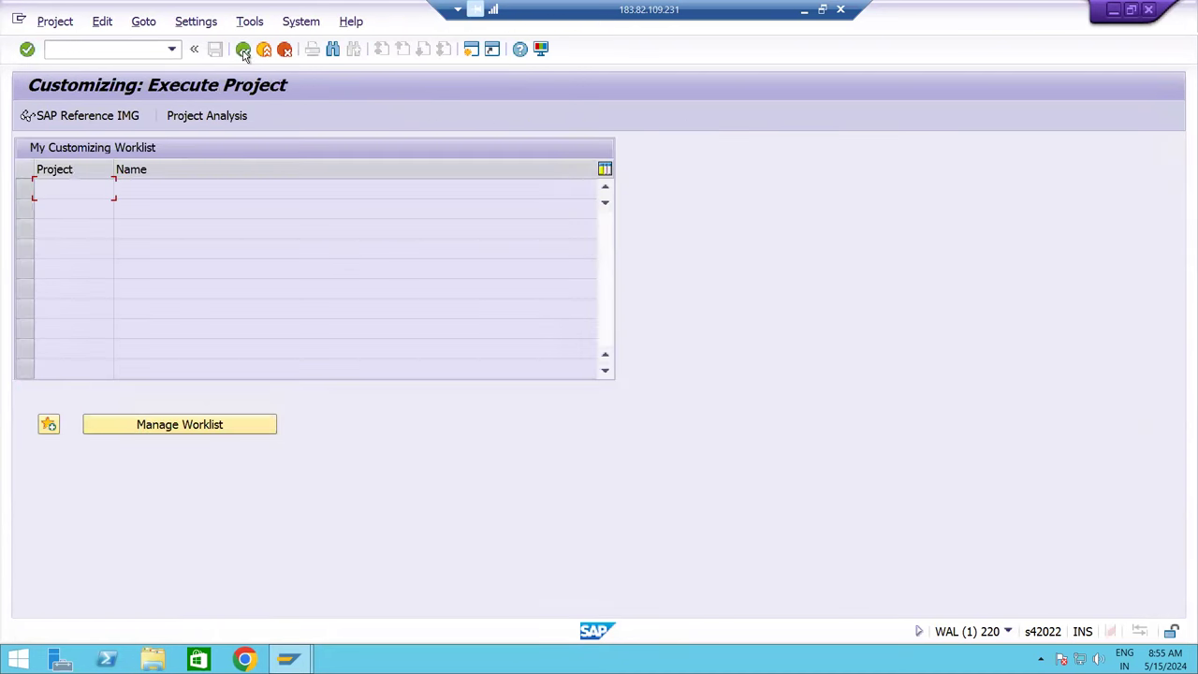
click(244, 53)
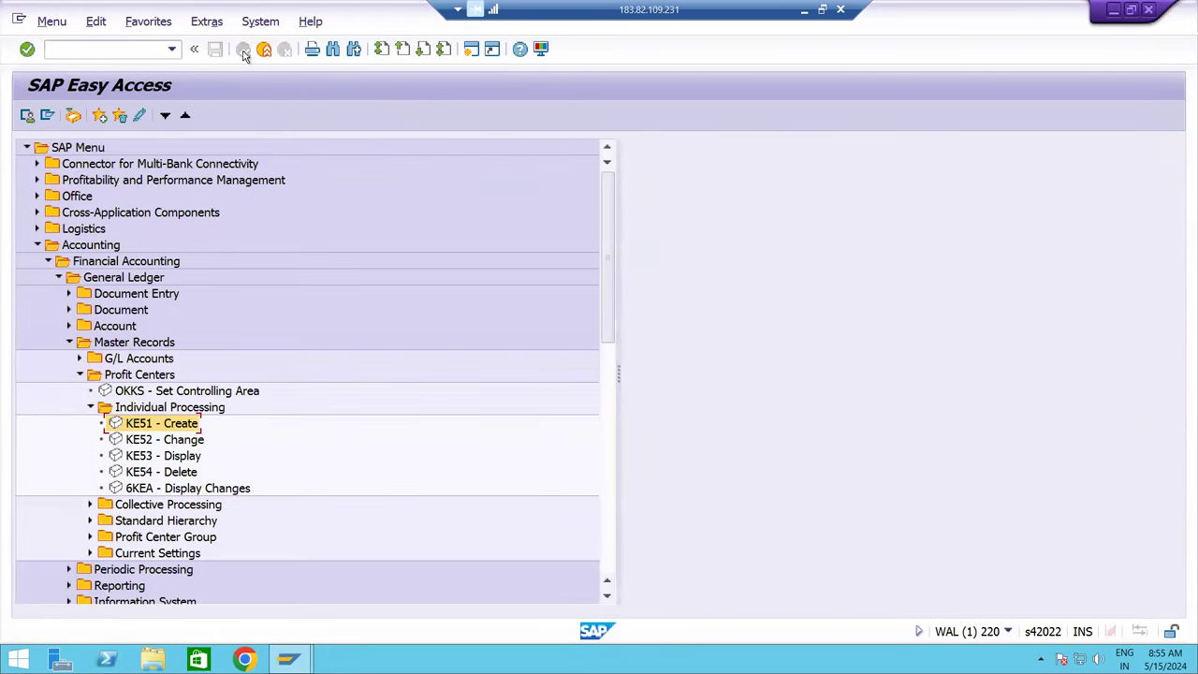
- Switch back to the Excel workbook and review the hierarchy diagram from the controlling area to the profit centers, including the notes beside it
click(808, 13)
scroll(641, 421, down, 3)
scroll(639, 427, up, 2)
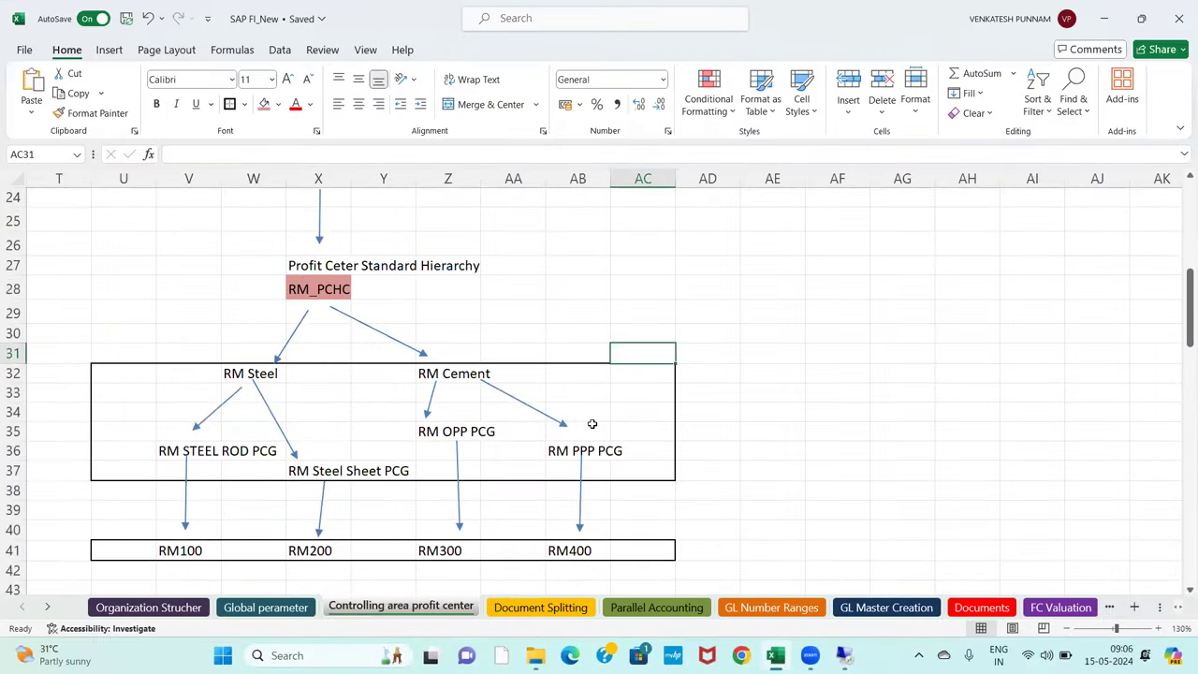
scroll(591, 424, up, 2)
drag(249, 298, 702, 587)
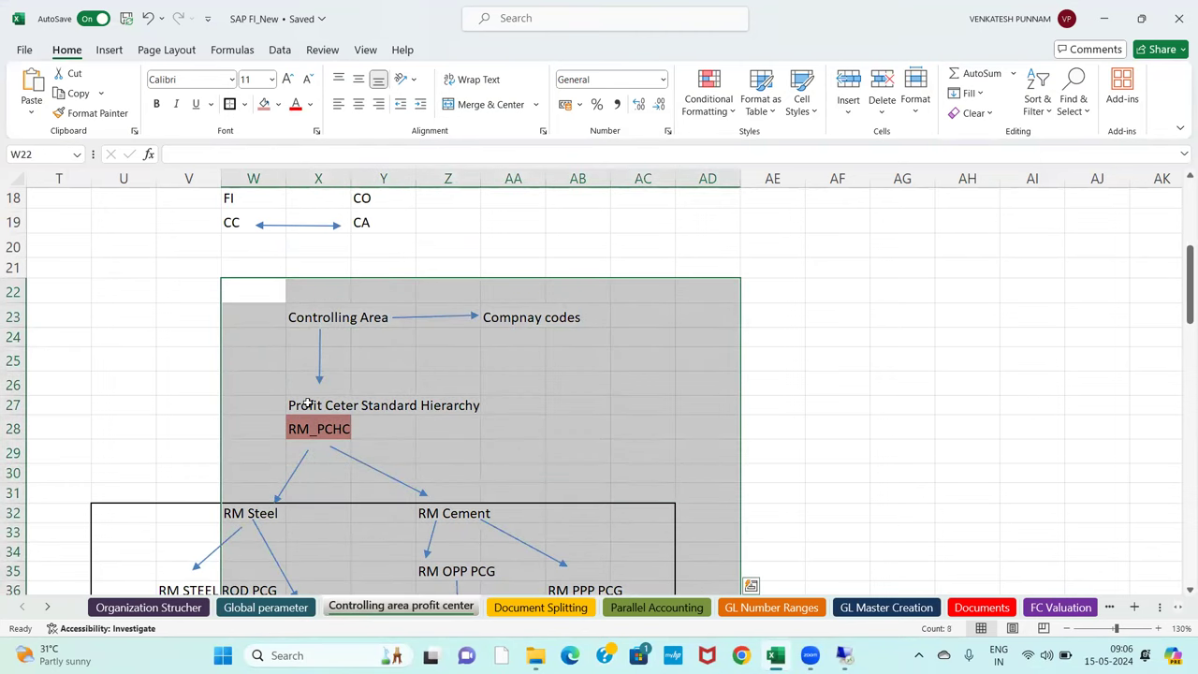
click(274, 386)
click(117, 290)
key(Left)
key(Left)
key(Left)
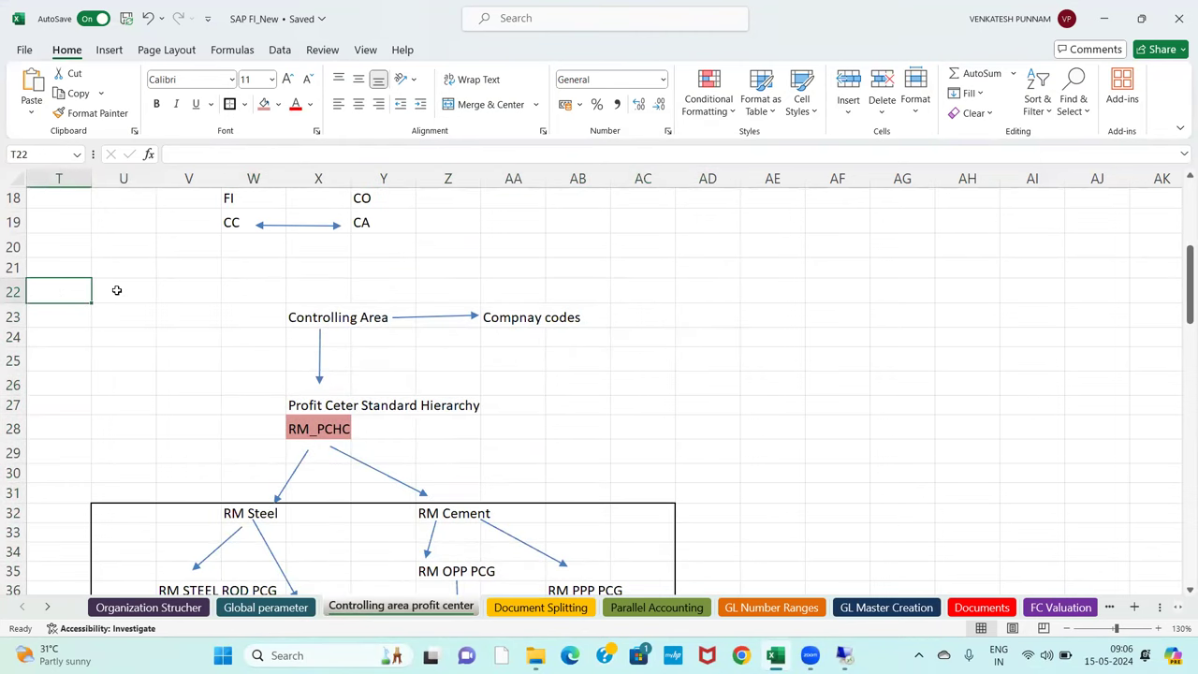
key(Down)
key(Down)
key(Down)
key(Down)
key(Down)
key(Down)
key(Down)
key(Down)
key(Down)
key(Down)
key(Down)
key(Down)
key(Down)
key(Down)
key(Down)
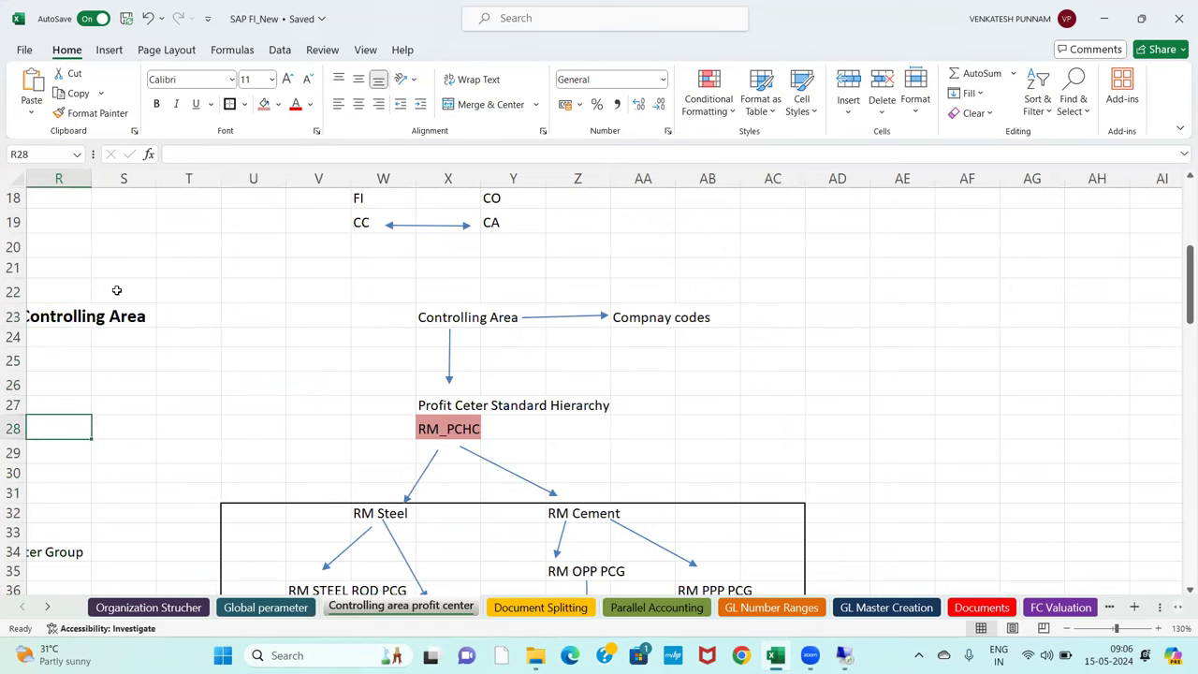
key(Down)
key(Down)
key(Down)
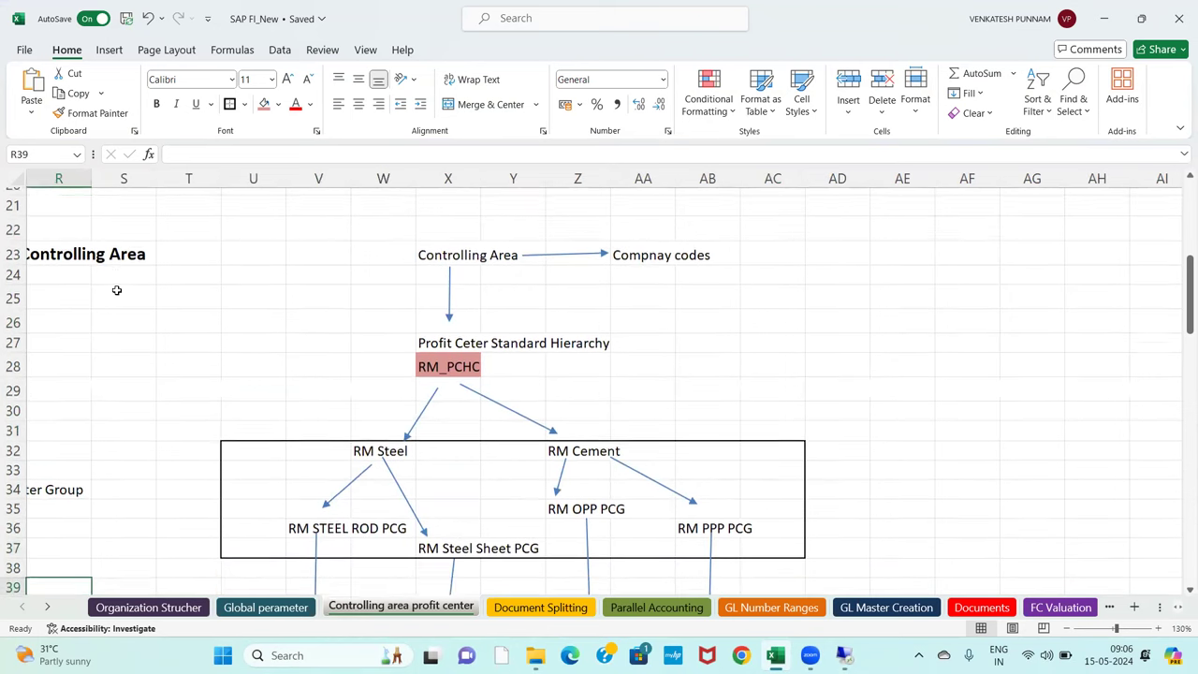
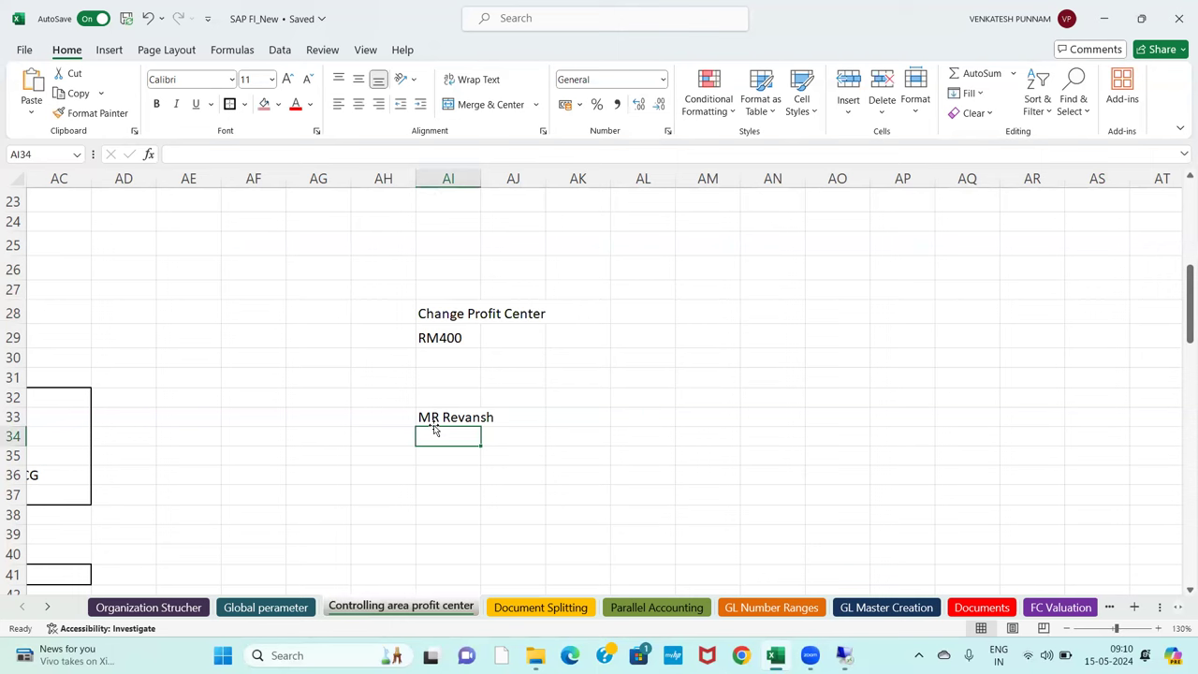
- Enter the second person's name in cell AL33, in the same row as the first person's name
click(436, 418)
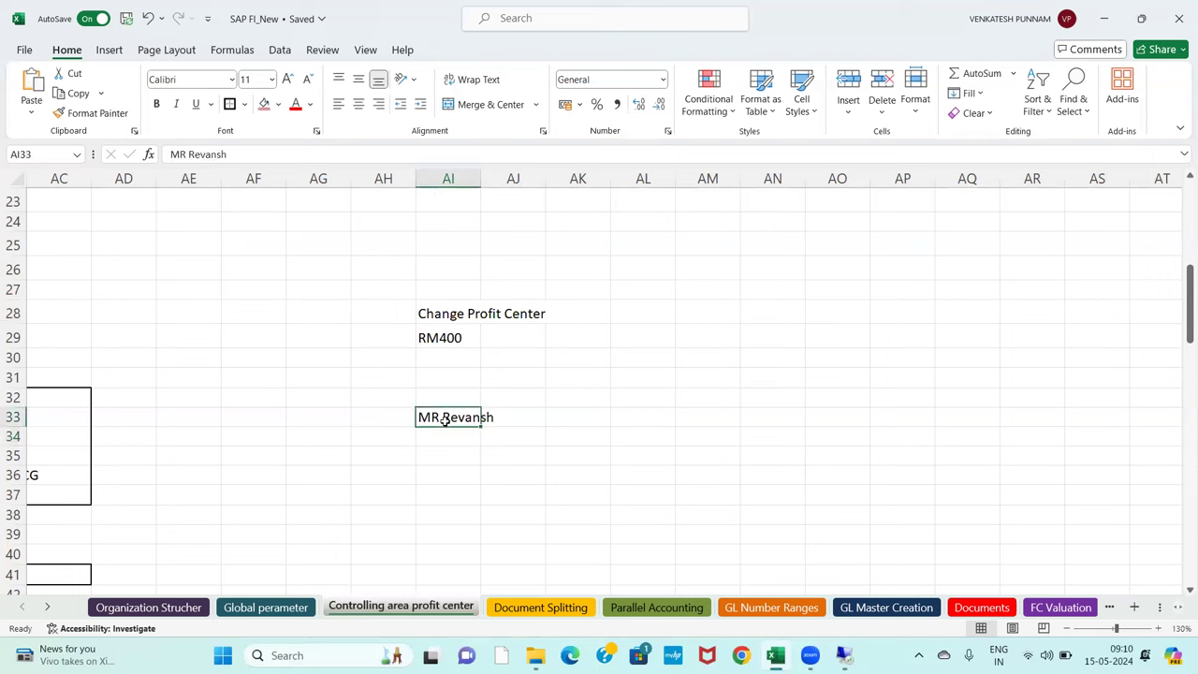
click(639, 421)
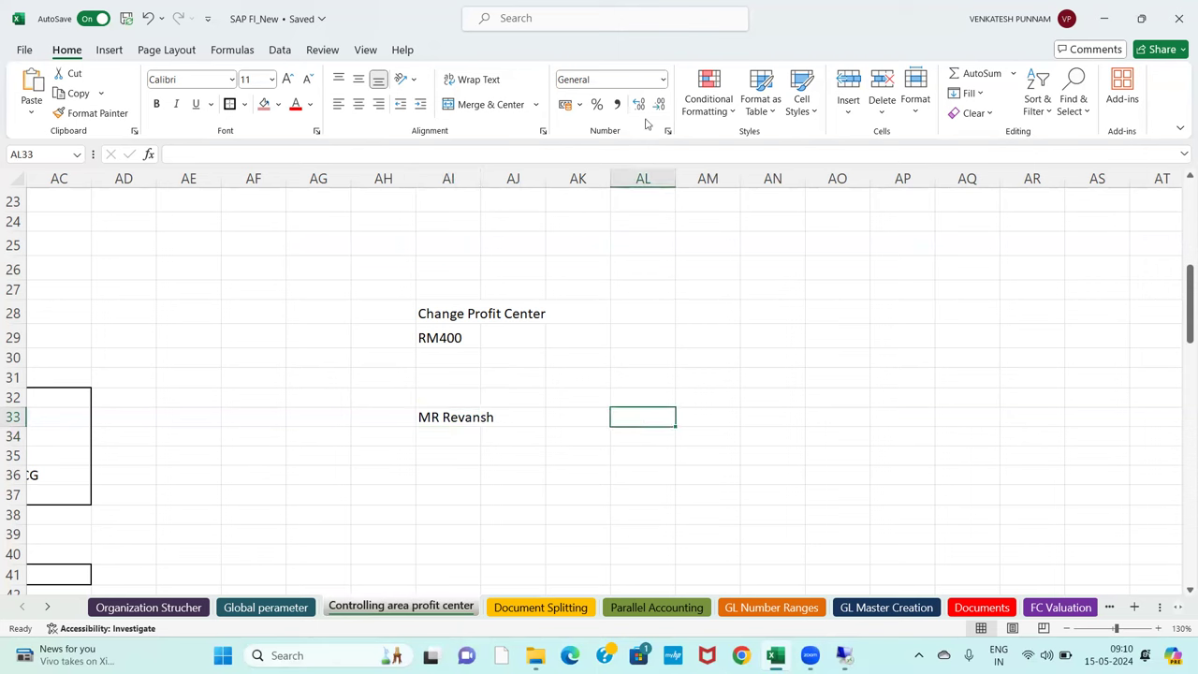
text(MR Poo)
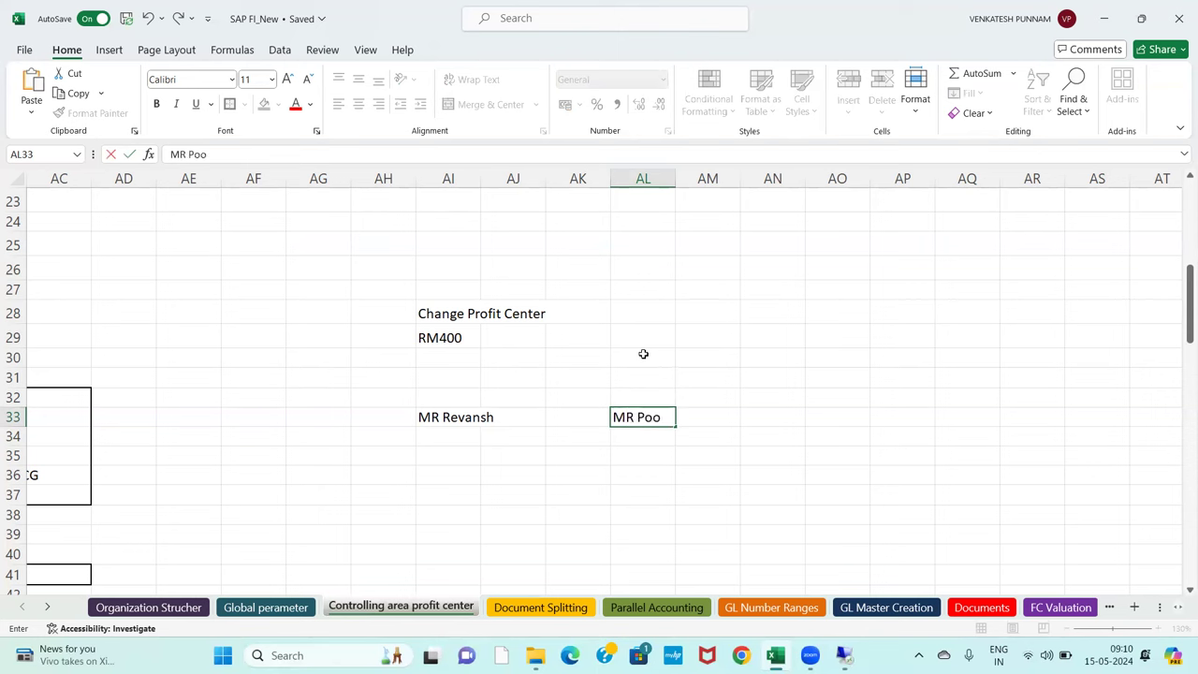
text(jith)
key(Return)
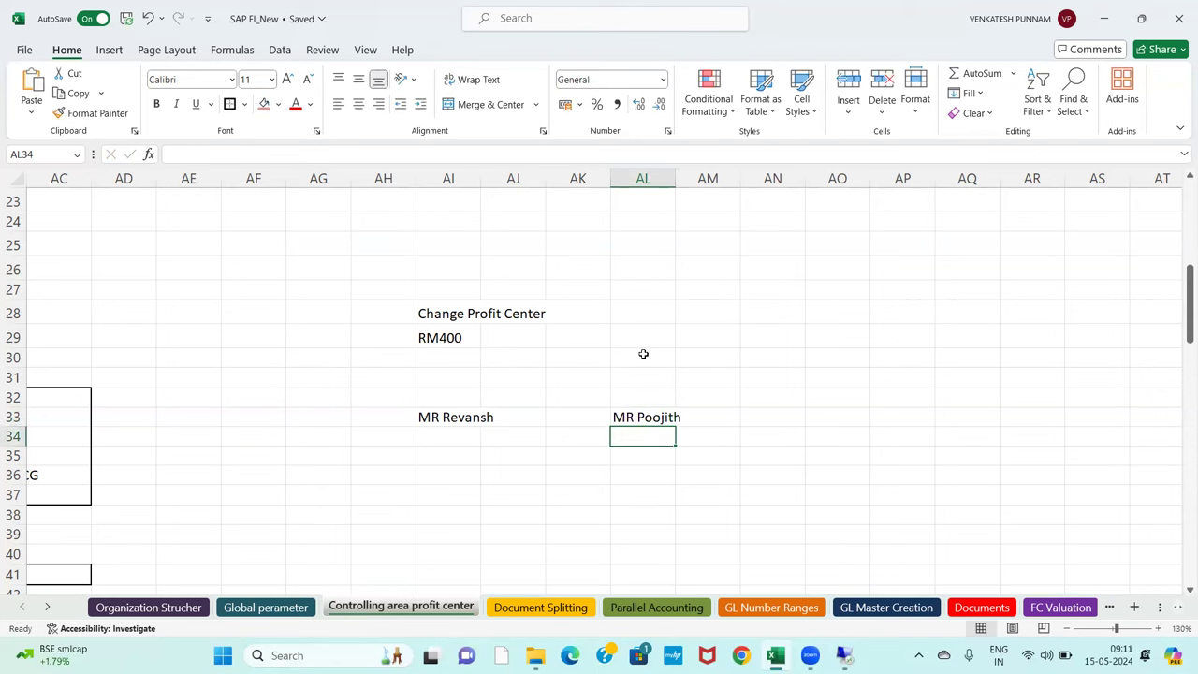
- Fill the RM400 cell AI29 with light red and draw a straight arrow about 1.24 cm tall from it to the name below
click(438, 335)
click(264, 103)
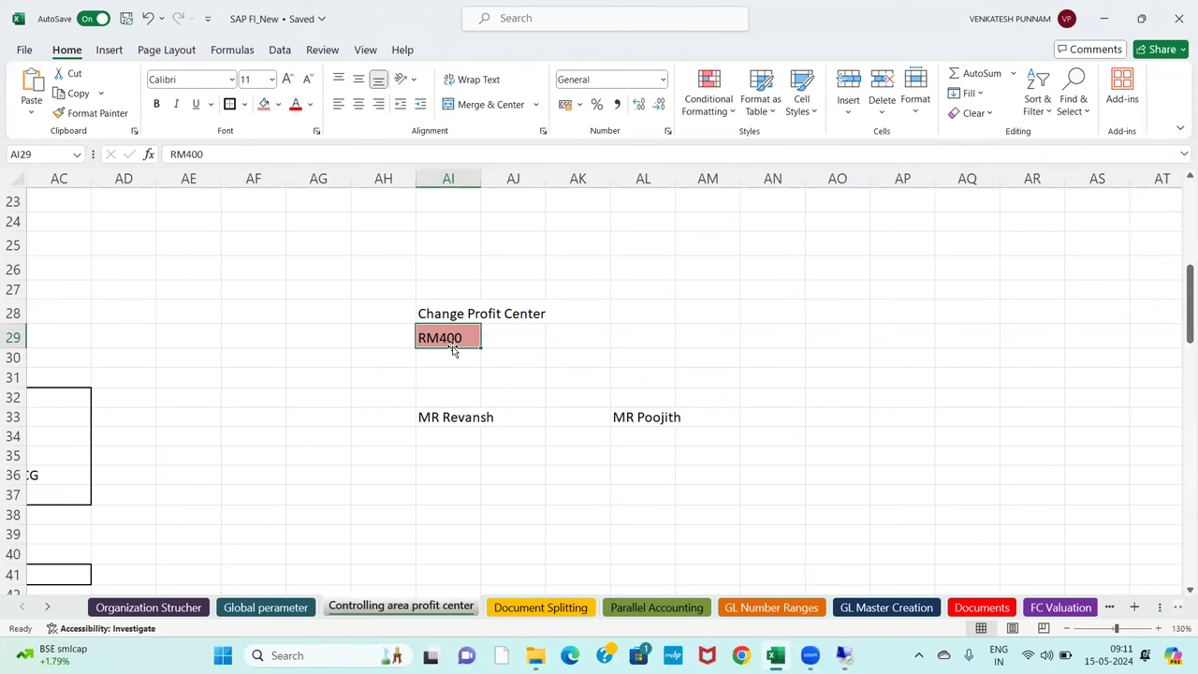
click(109, 49)
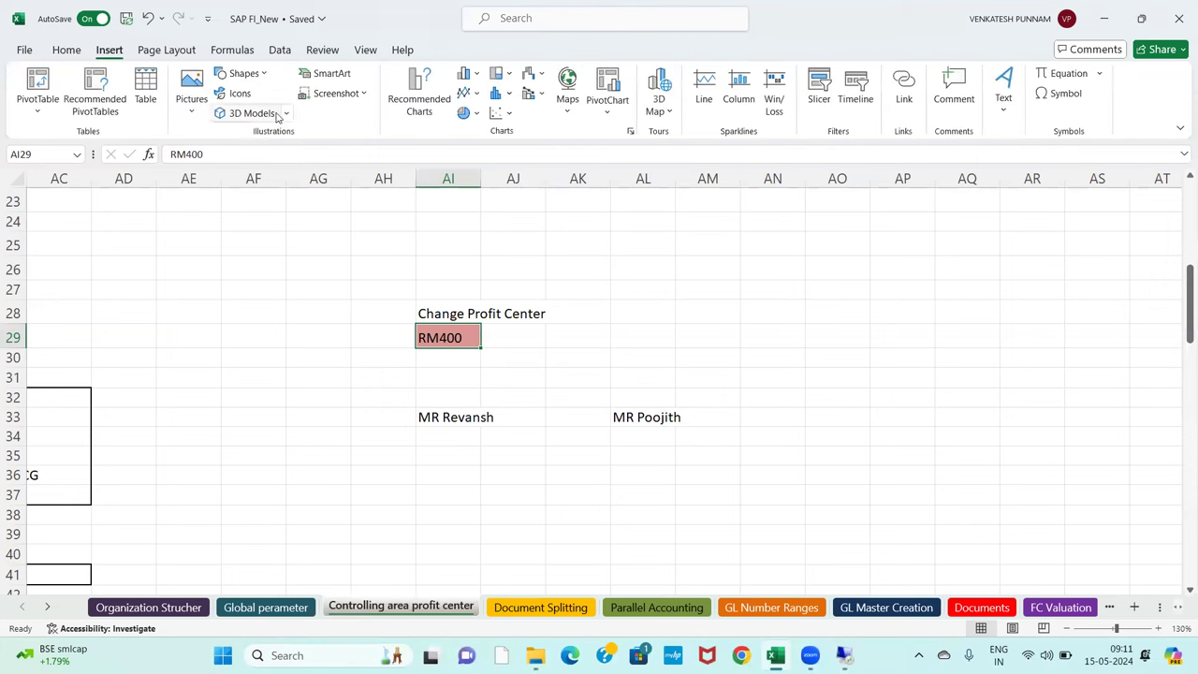
click(246, 73)
click(247, 118)
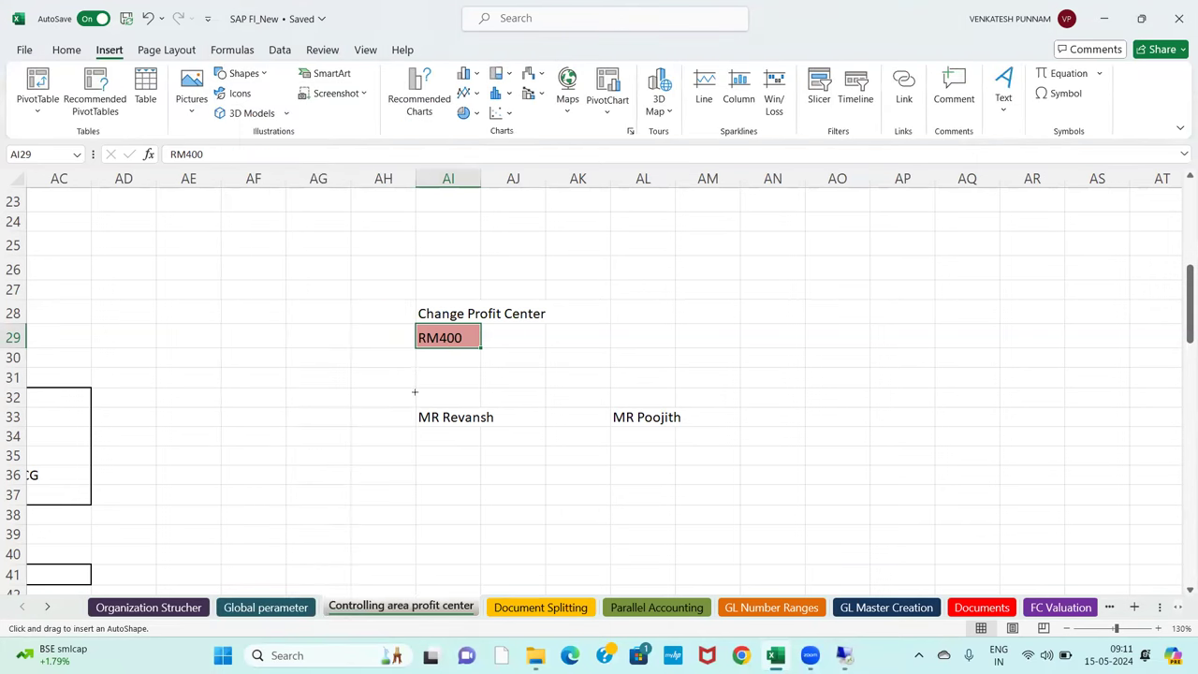
drag(440, 352, 444, 395)
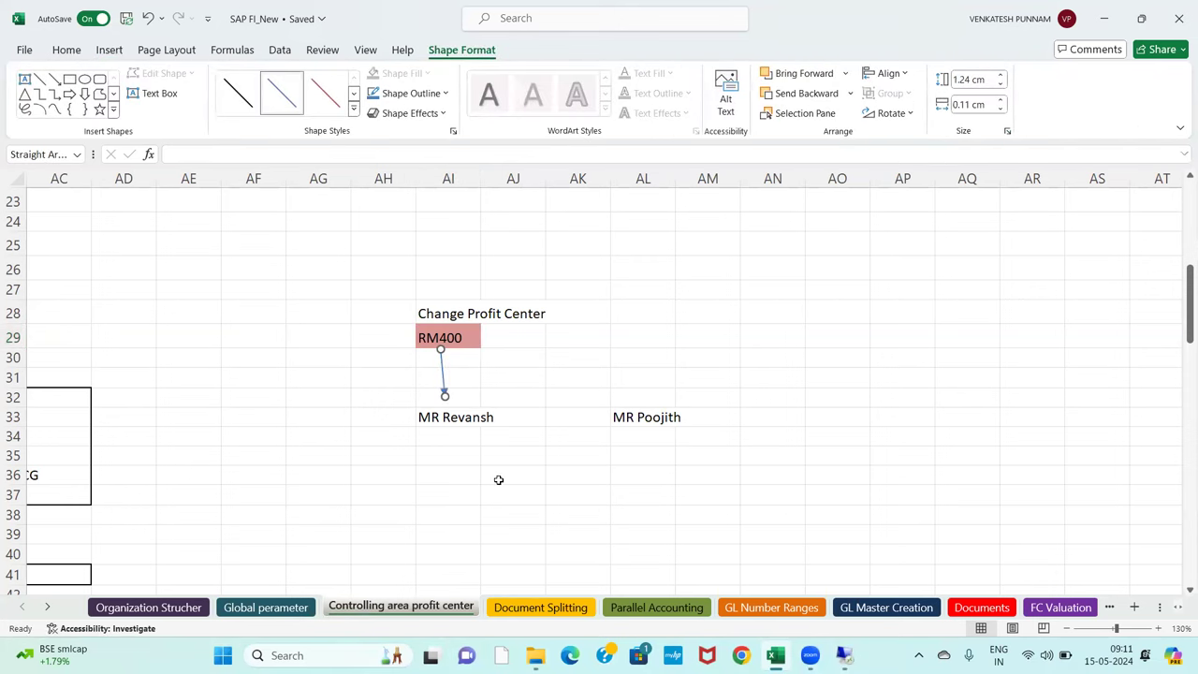
- Fill the first person's name cells AI33:AJ33 with the standard blue colour
drag(432, 415, 499, 415)
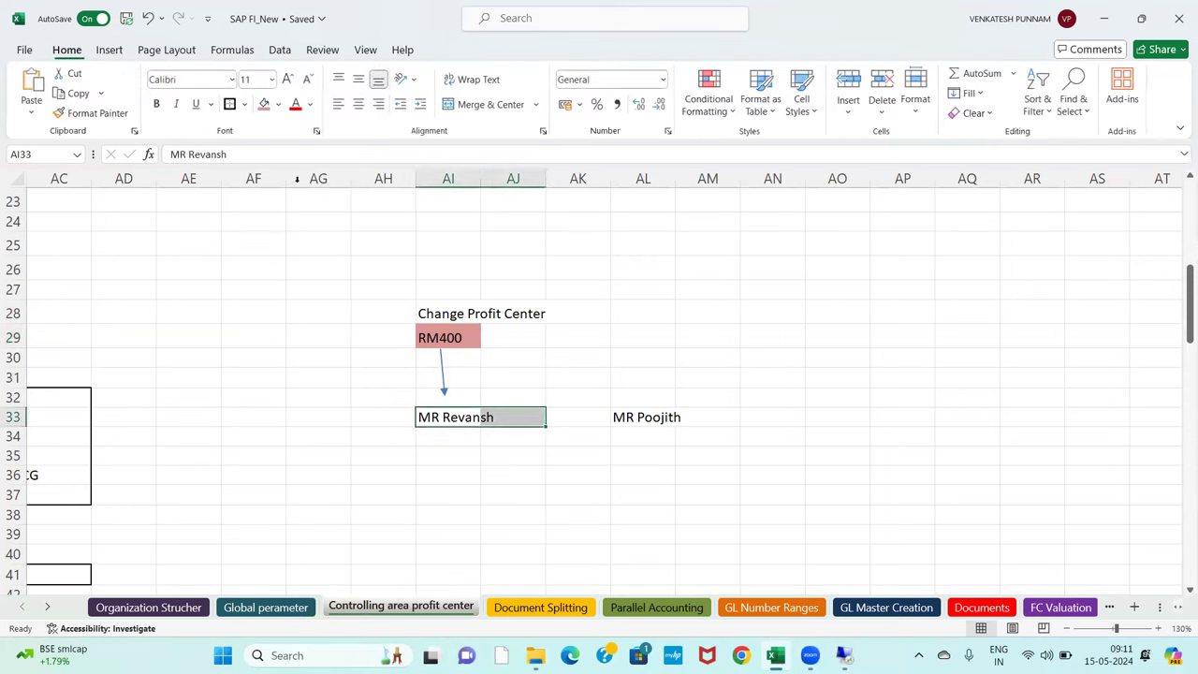
click(278, 104)
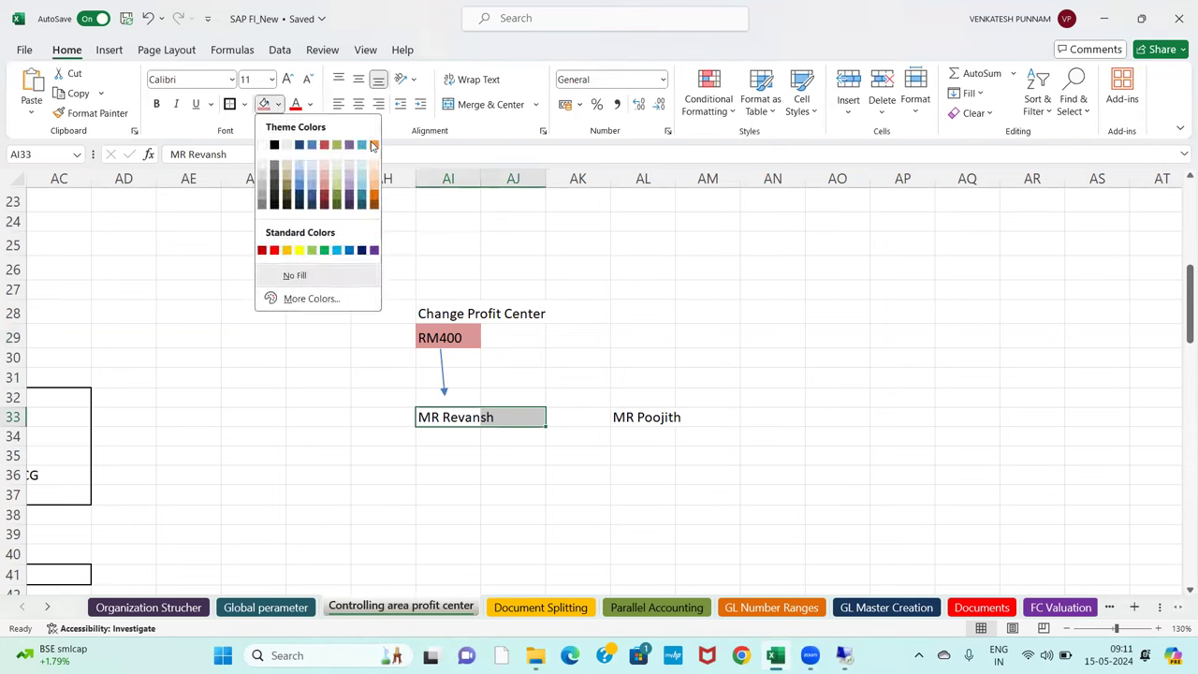
click(349, 252)
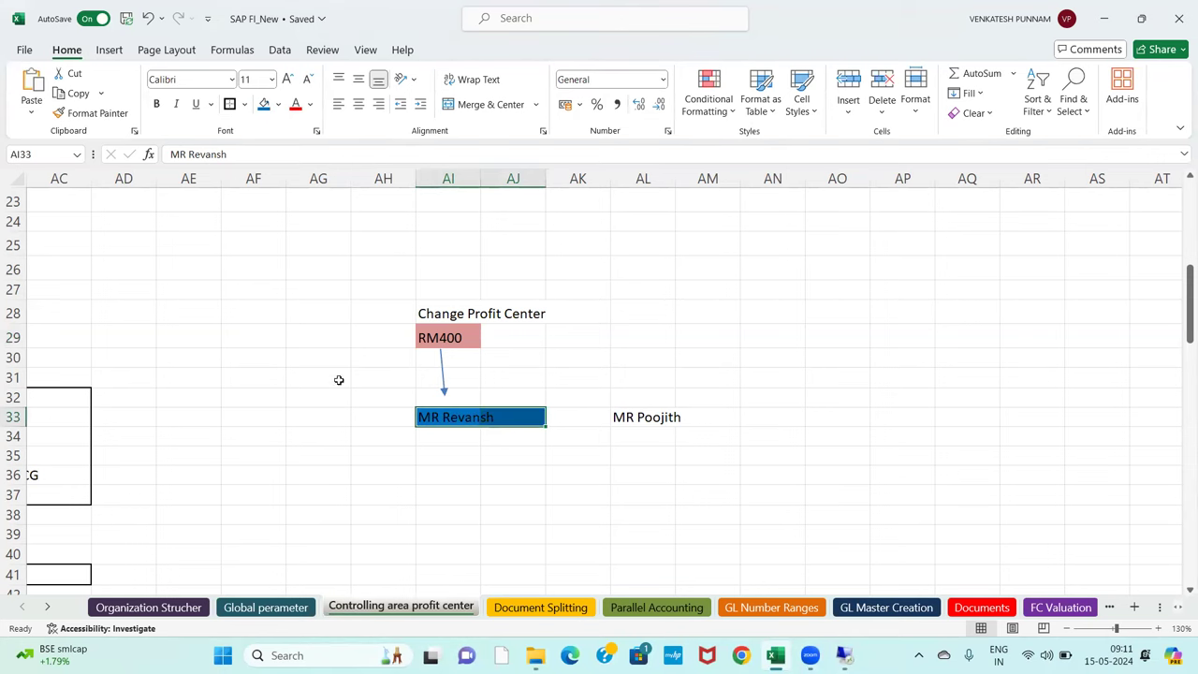
- Fill the second person's name cells AL33:AM33 with the standard orange colour
drag(611, 412, 695, 423)
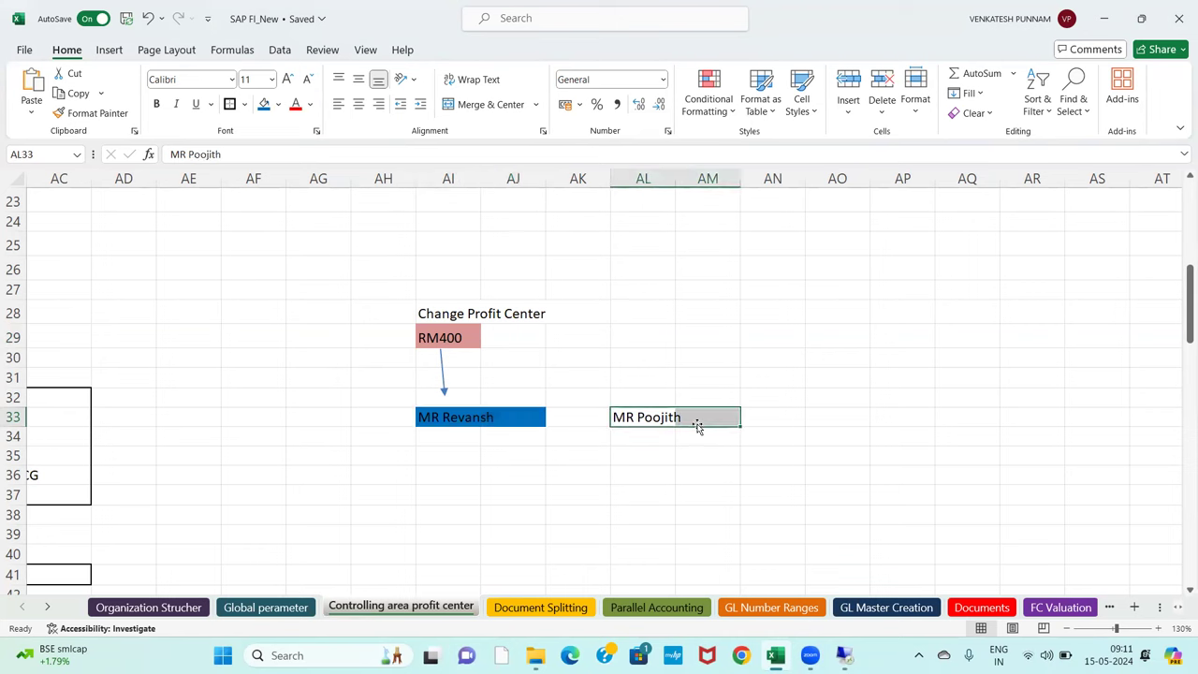
click(279, 106)
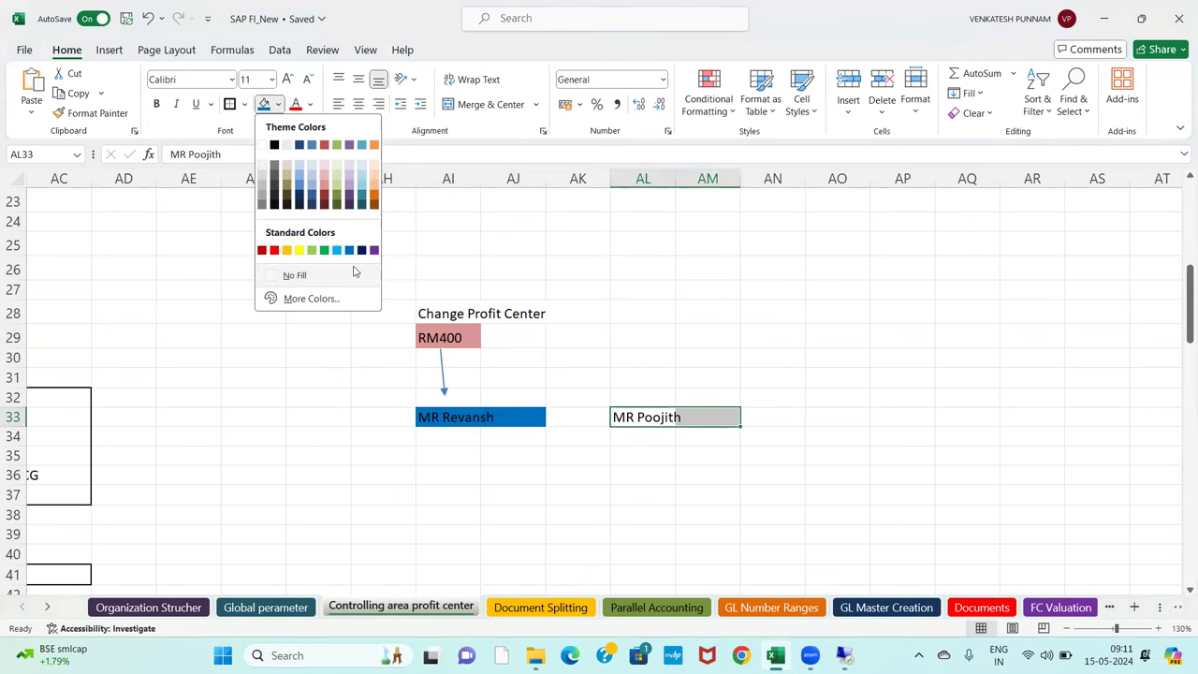
click(287, 251)
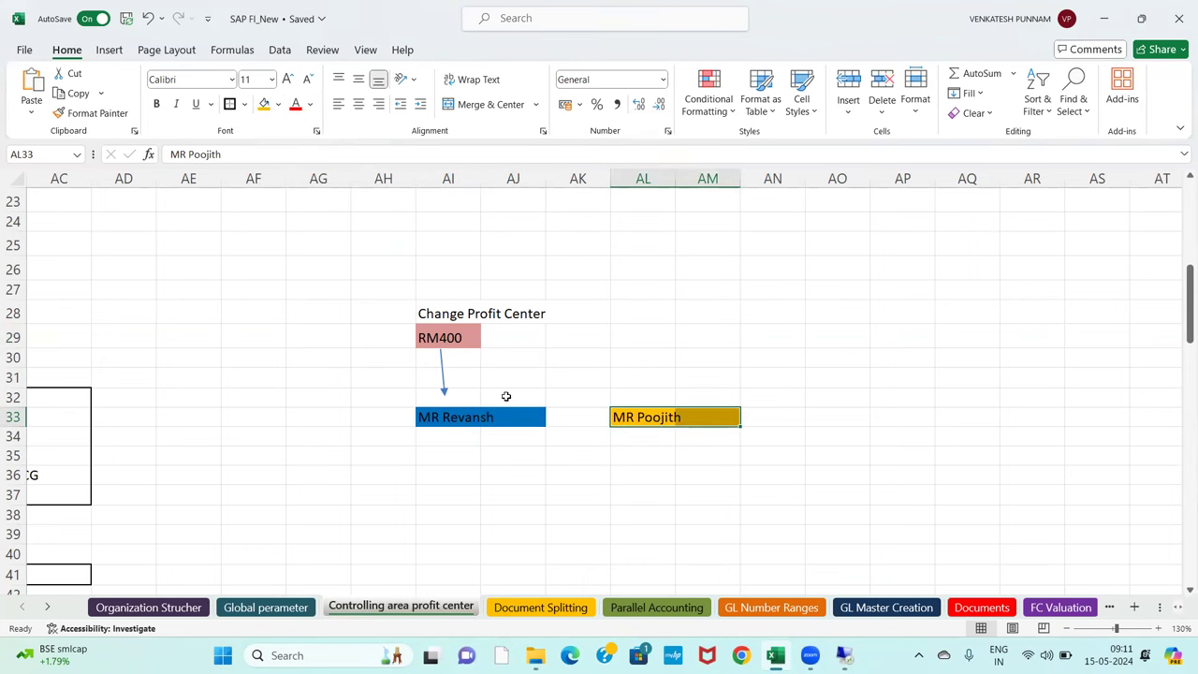
- Draw a straight arrow about 1.19 cm wide from the first person's name to the second person's name in row 33
click(537, 431)
click(447, 418)
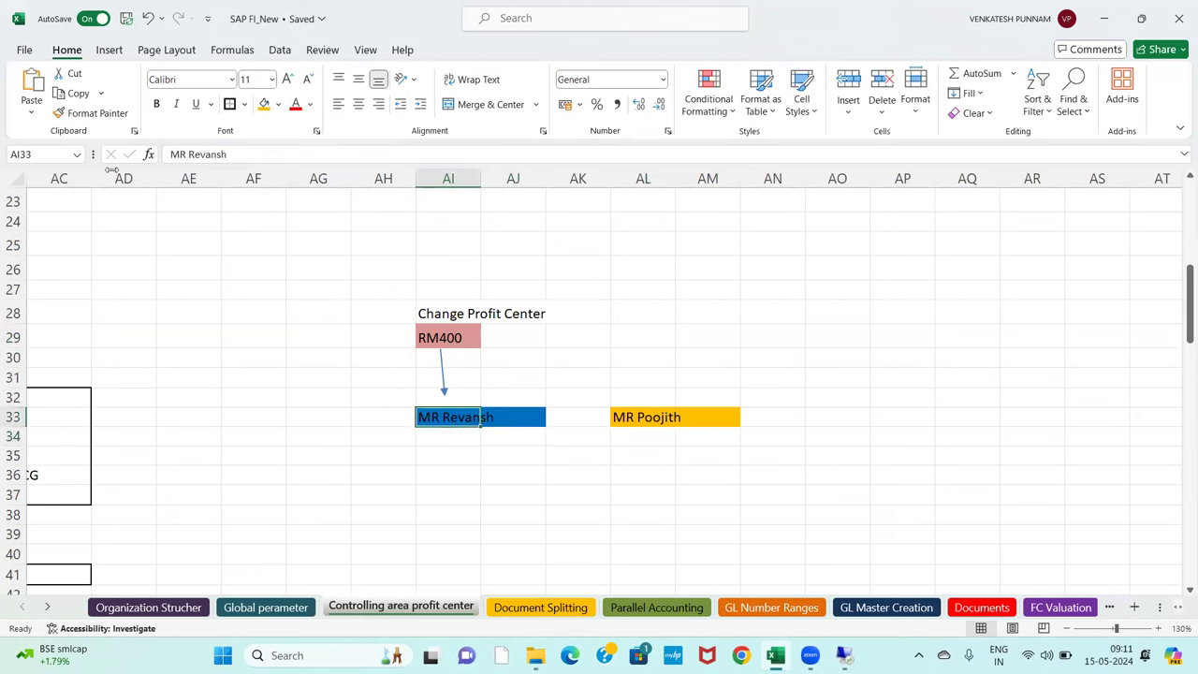
click(109, 50)
click(244, 80)
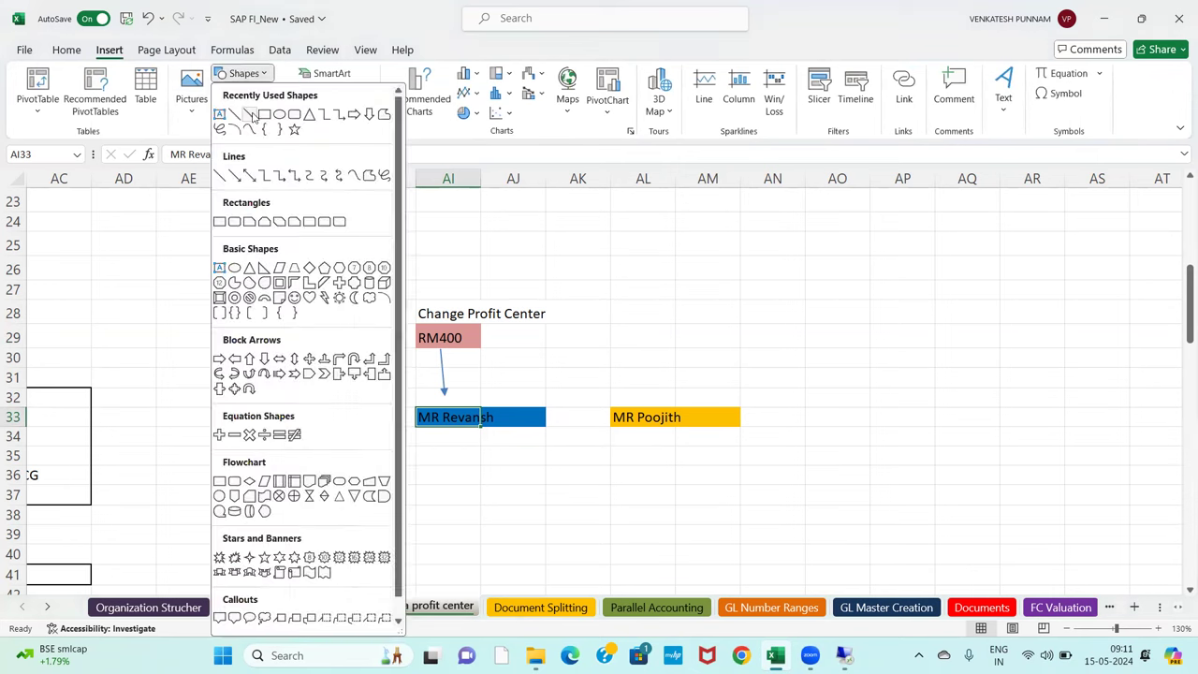
click(253, 125)
drag(550, 417, 593, 419)
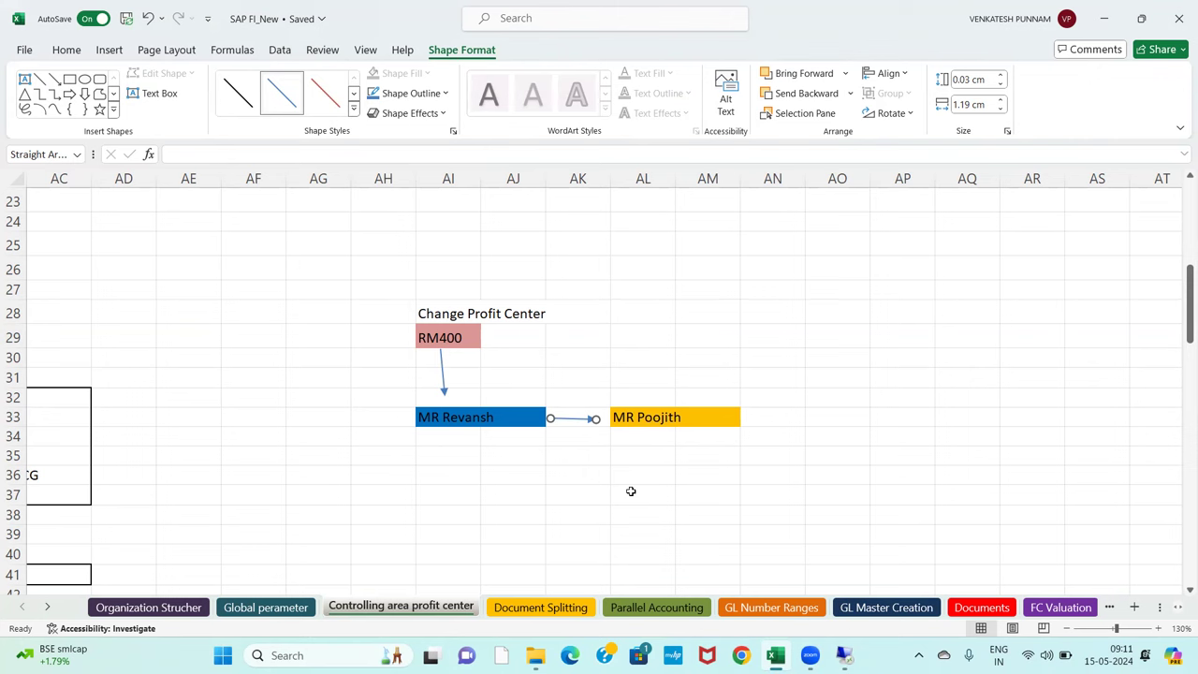
click(516, 469)
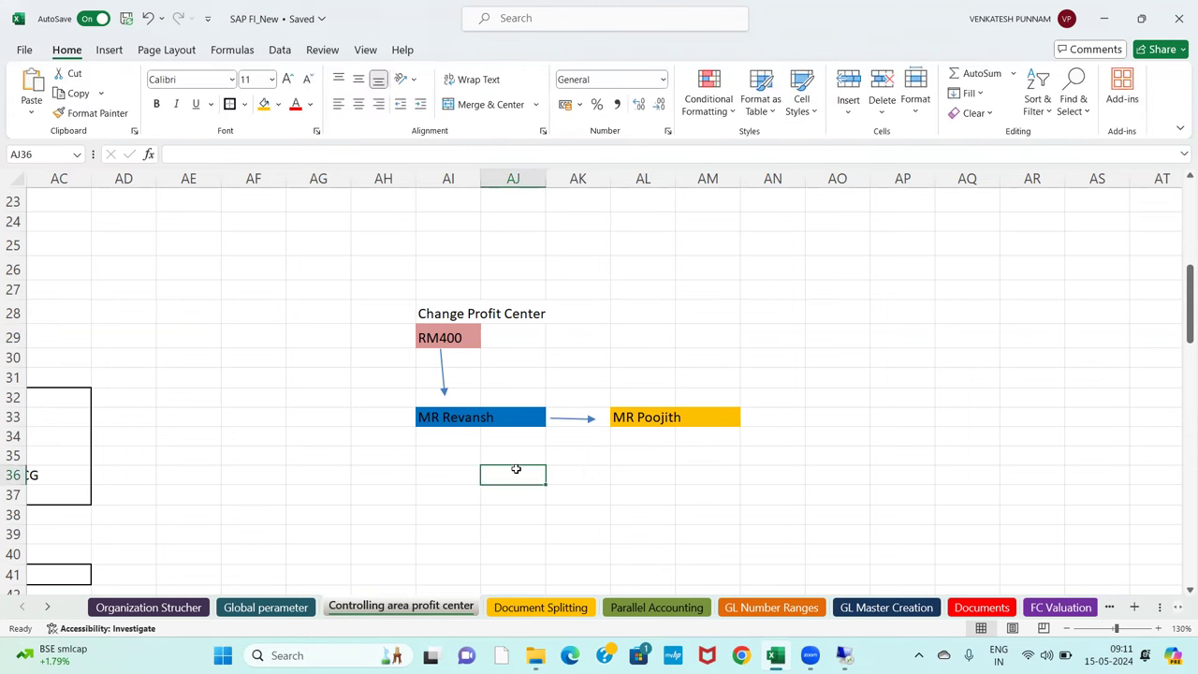
- Switch to SAP, reopen the display of profit center RM400 and check its person responsible
key(alt+Tab)
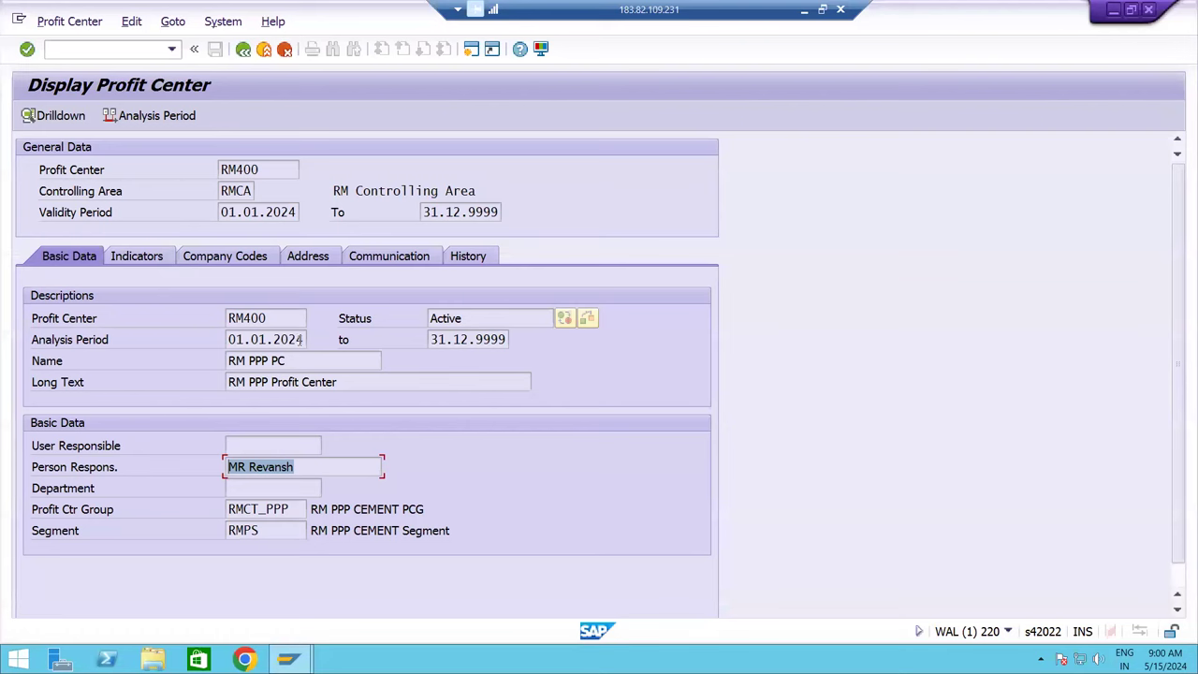
click(243, 50)
key(Return)
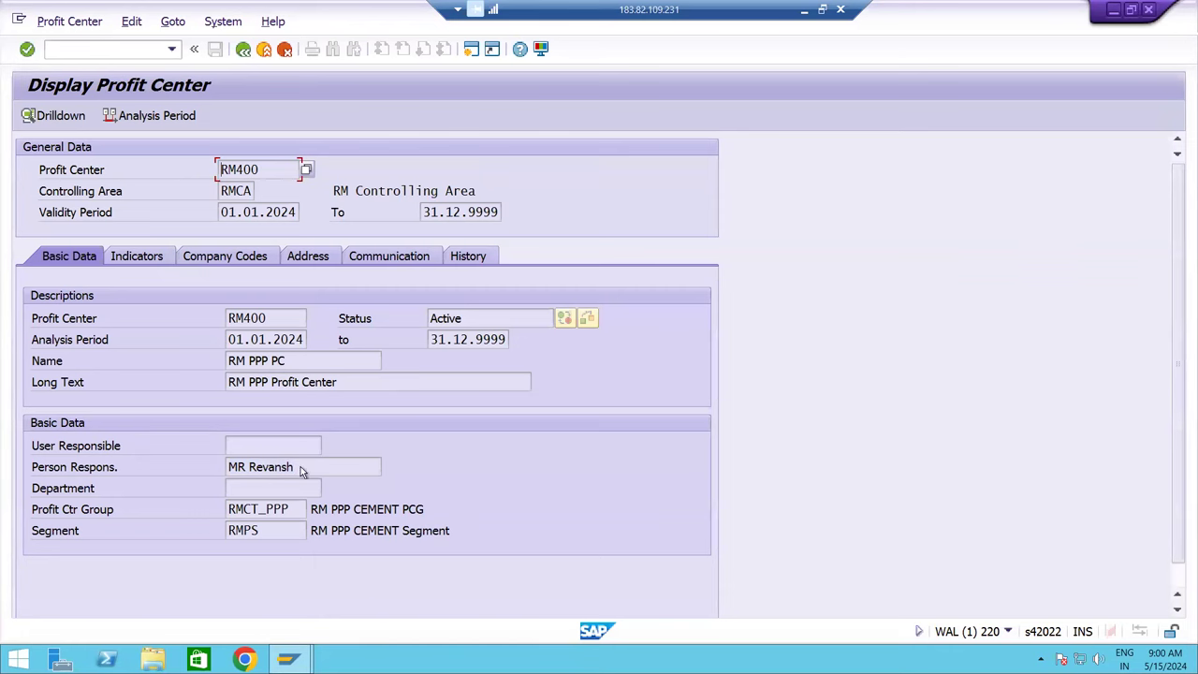
drag(224, 468, 292, 470)
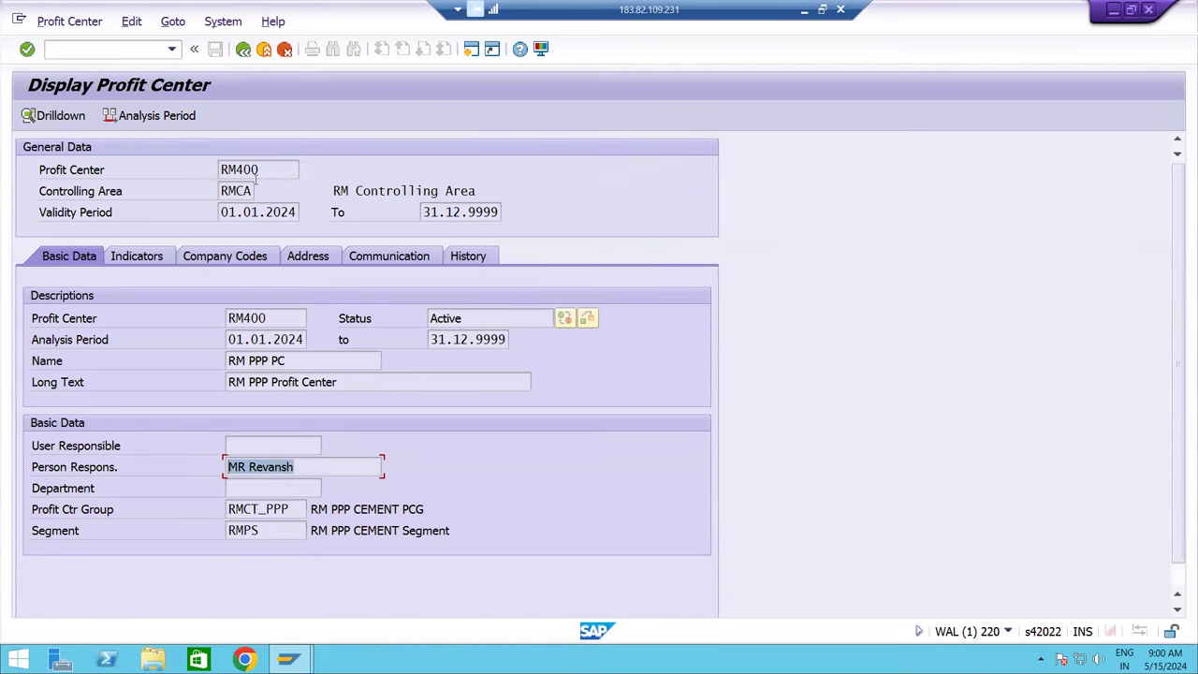
- Leave the display and open profit center RM400 in CO area RMCA for editing with transaction KE52
click(243, 49)
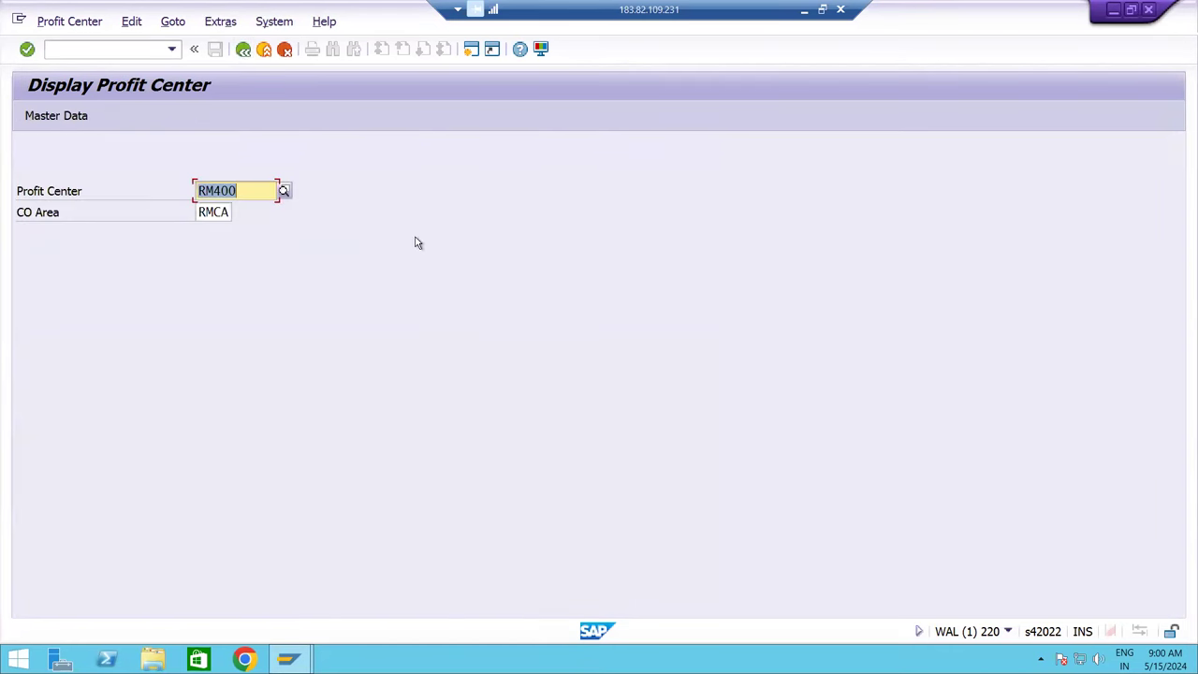
click(243, 50)
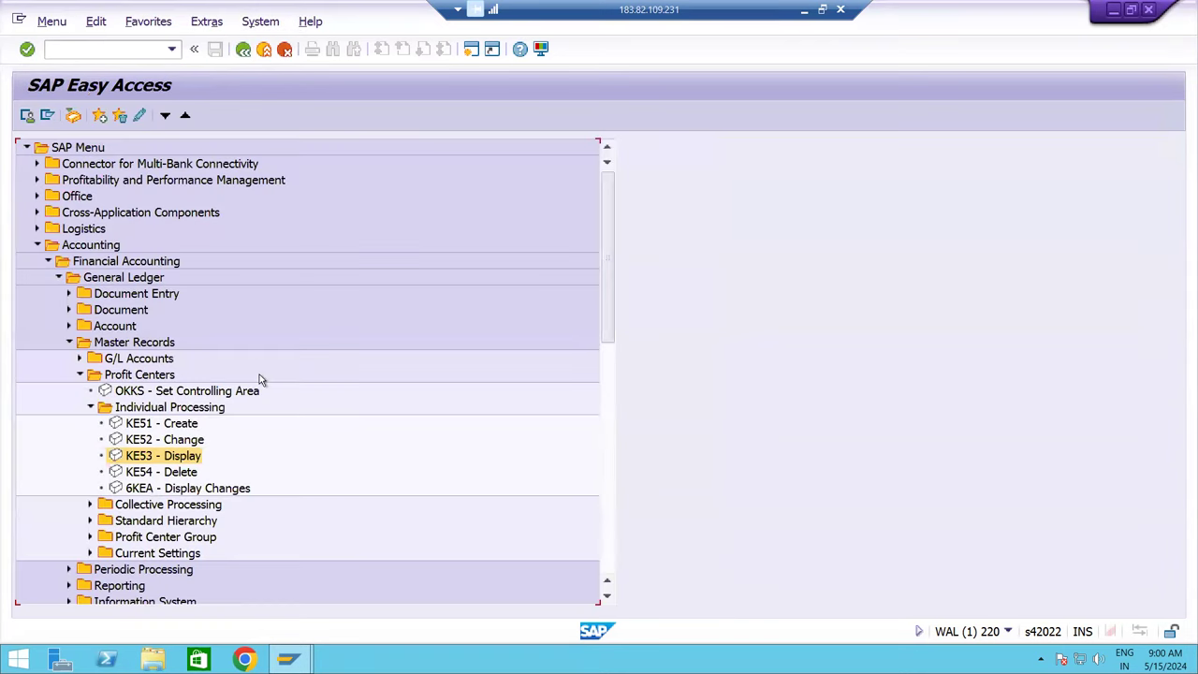
click(148, 442)
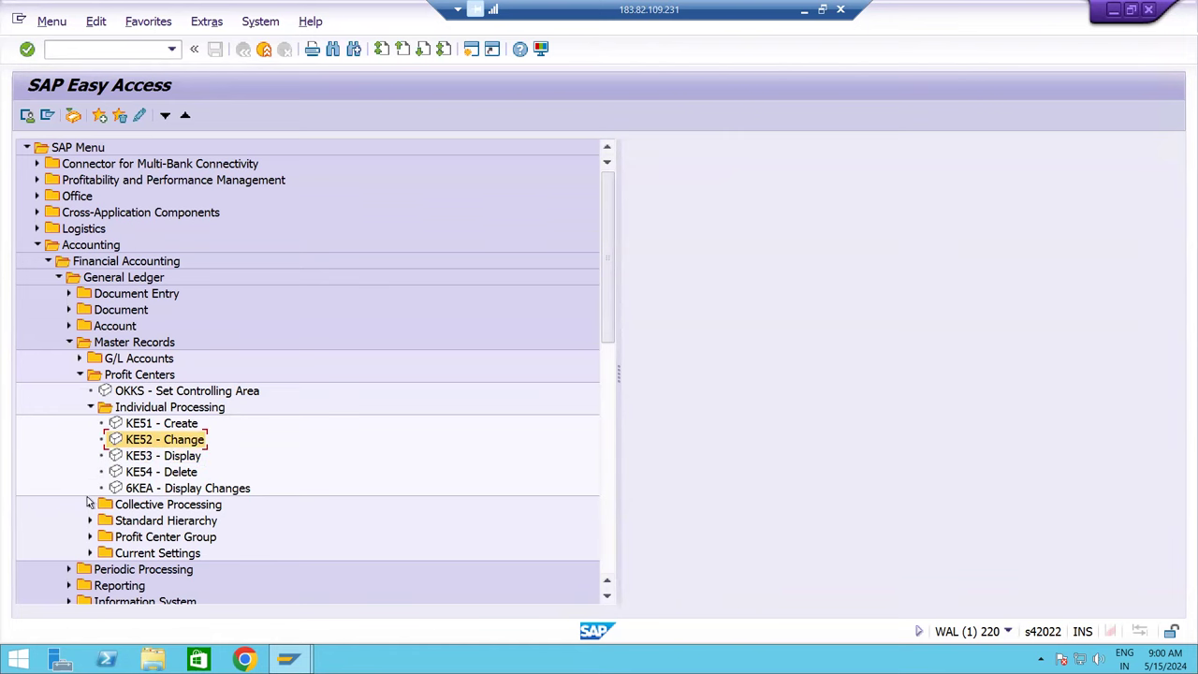
double_click(140, 443)
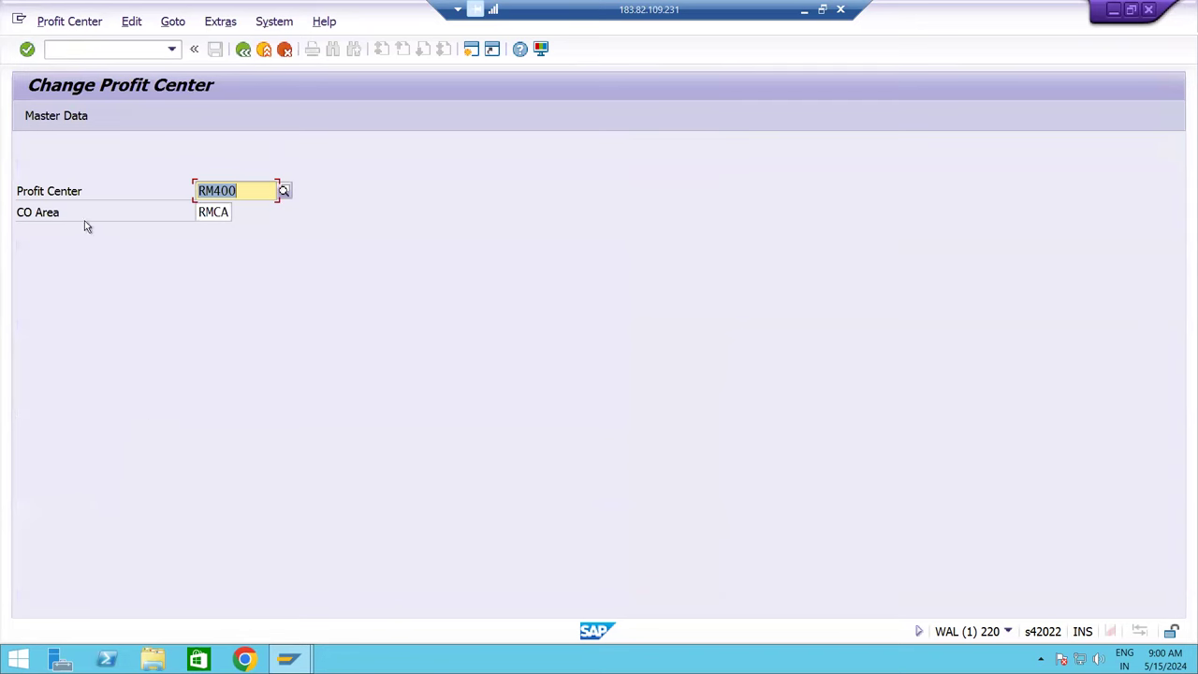
click(238, 190)
click(223, 211)
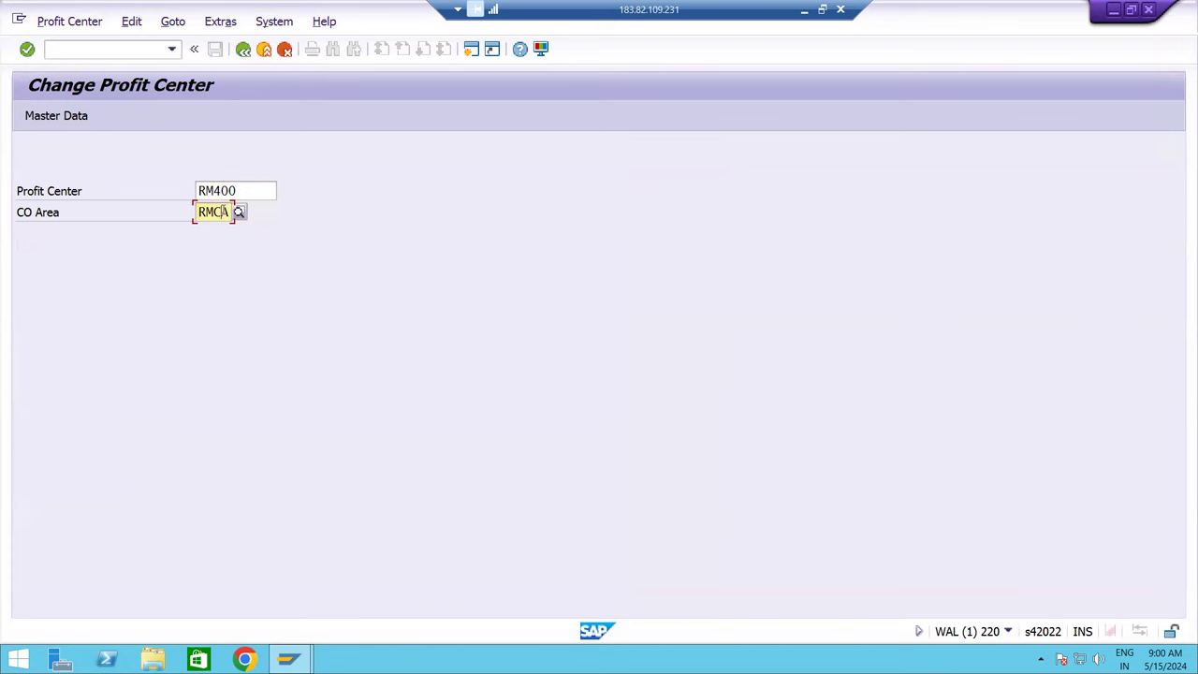
key(Return)
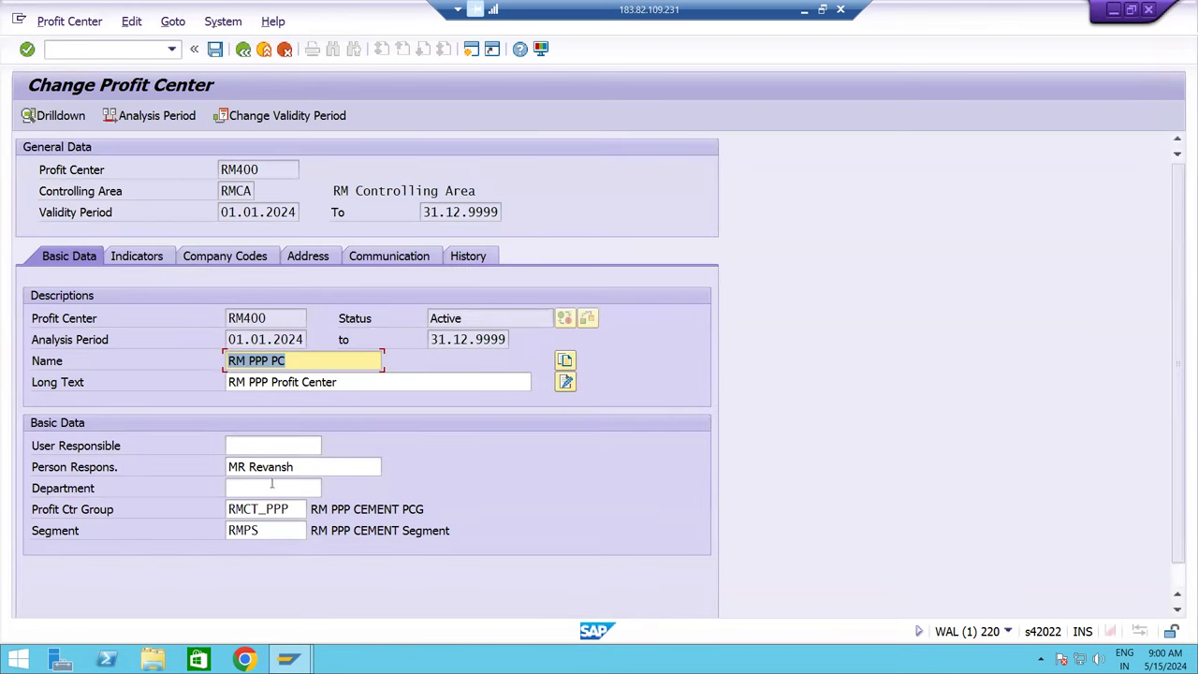
- Replace the person responsible of profit center RM400 with the second person's name from the Excel notes
click(312, 362)
click(325, 382)
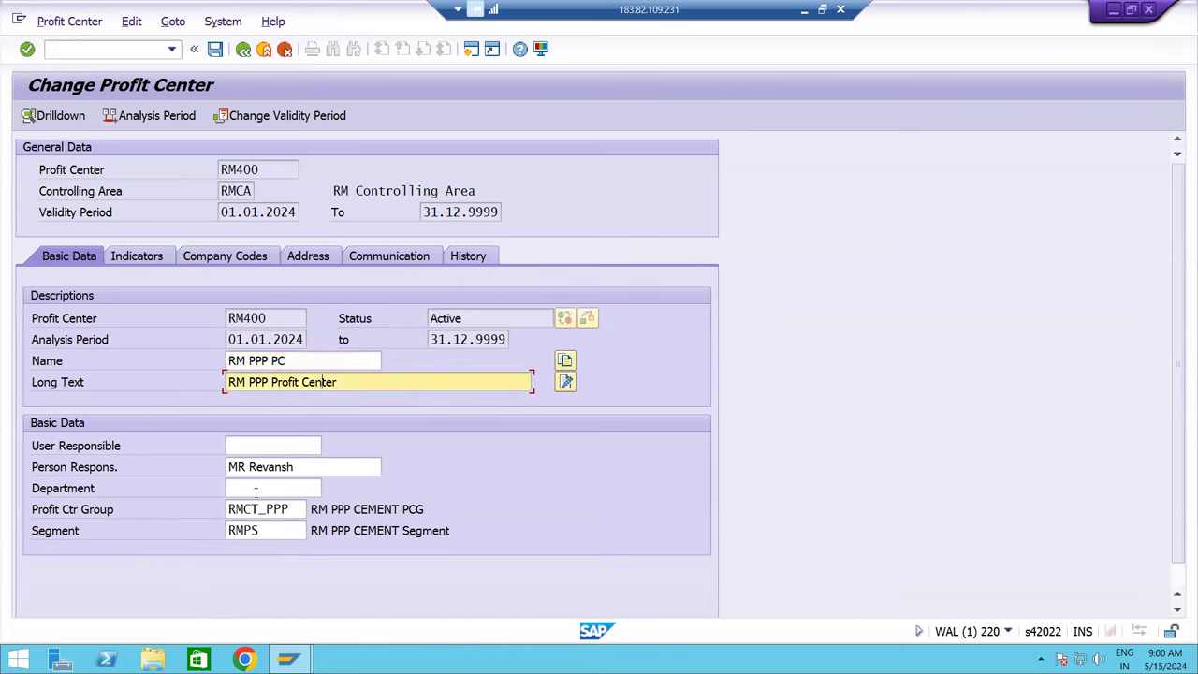
click(294, 510)
click(294, 530)
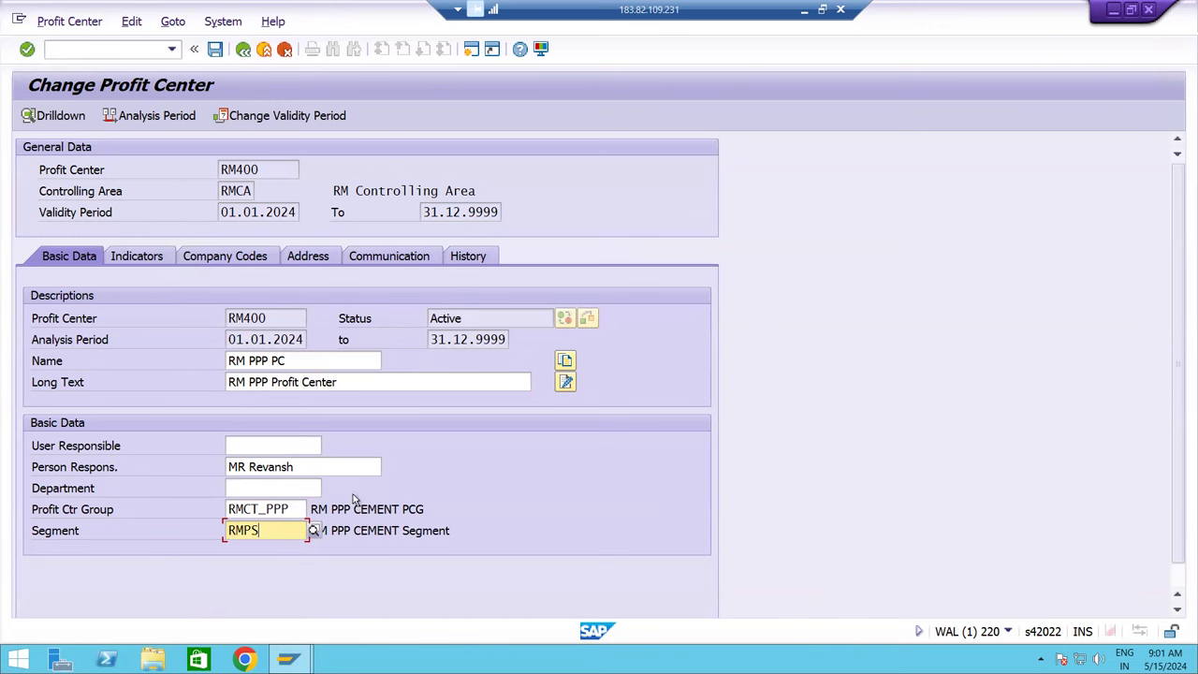
click(334, 470)
key(BackSpace)
key(BackSpace)
key(BackSpace)
key(BackSpace)
key(BackSpace)
key(BackSpace)
key(BackSpace)
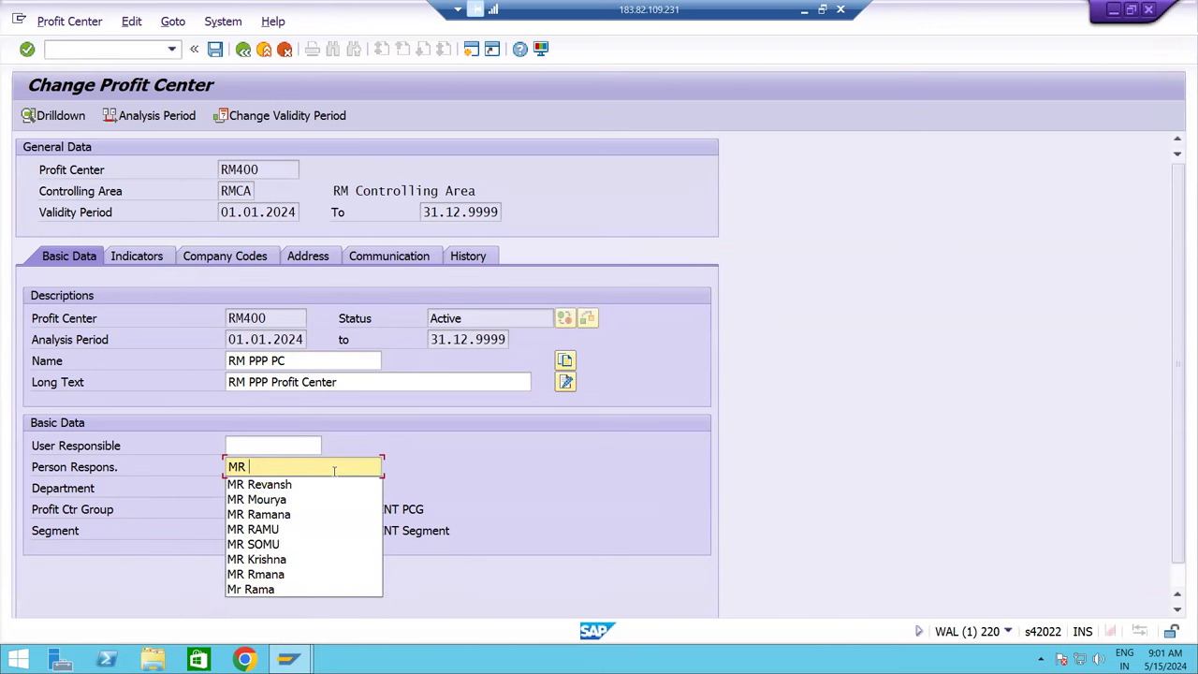
text(Pojith)
key(BackSpace)
key(BackSpace)
key(BackSpace)
key(BackSpace)
text(ojith)
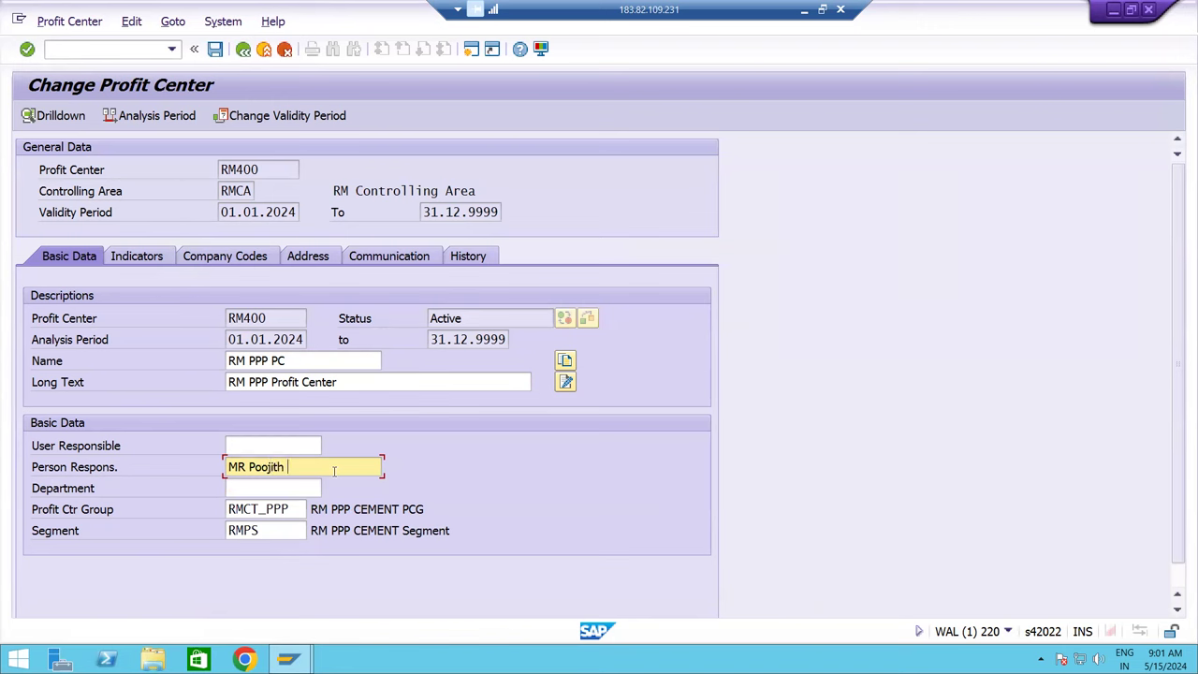
- Save the changed profit center RM400 and activate it
click(214, 50)
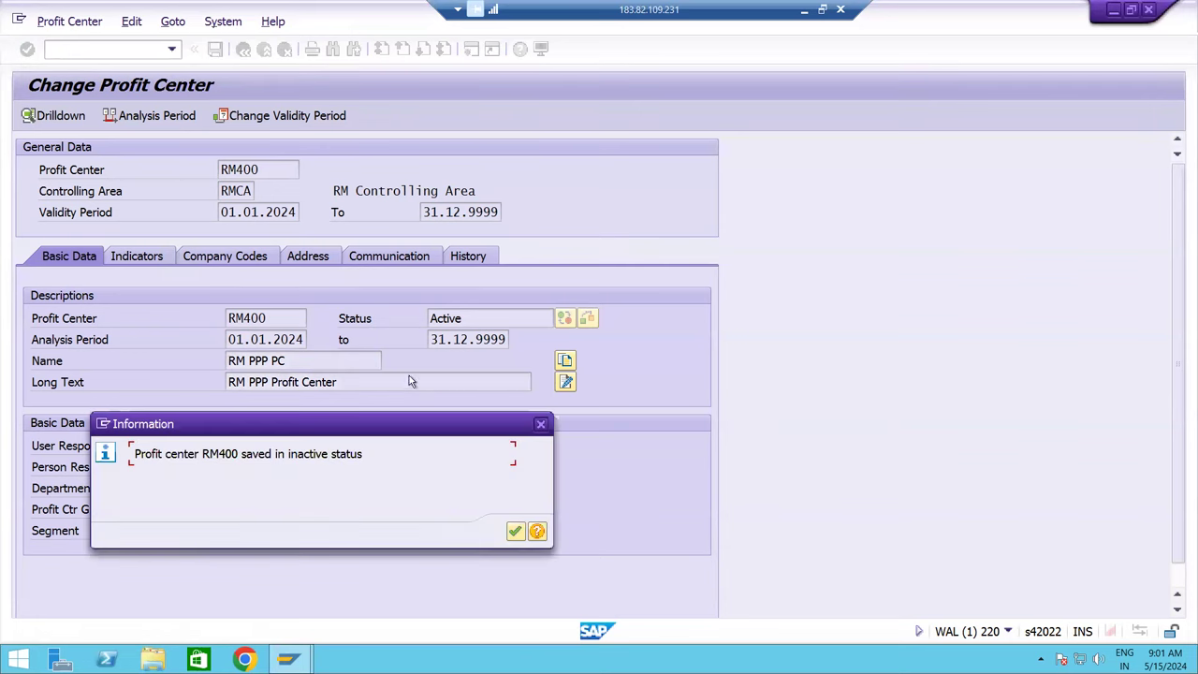
click(514, 533)
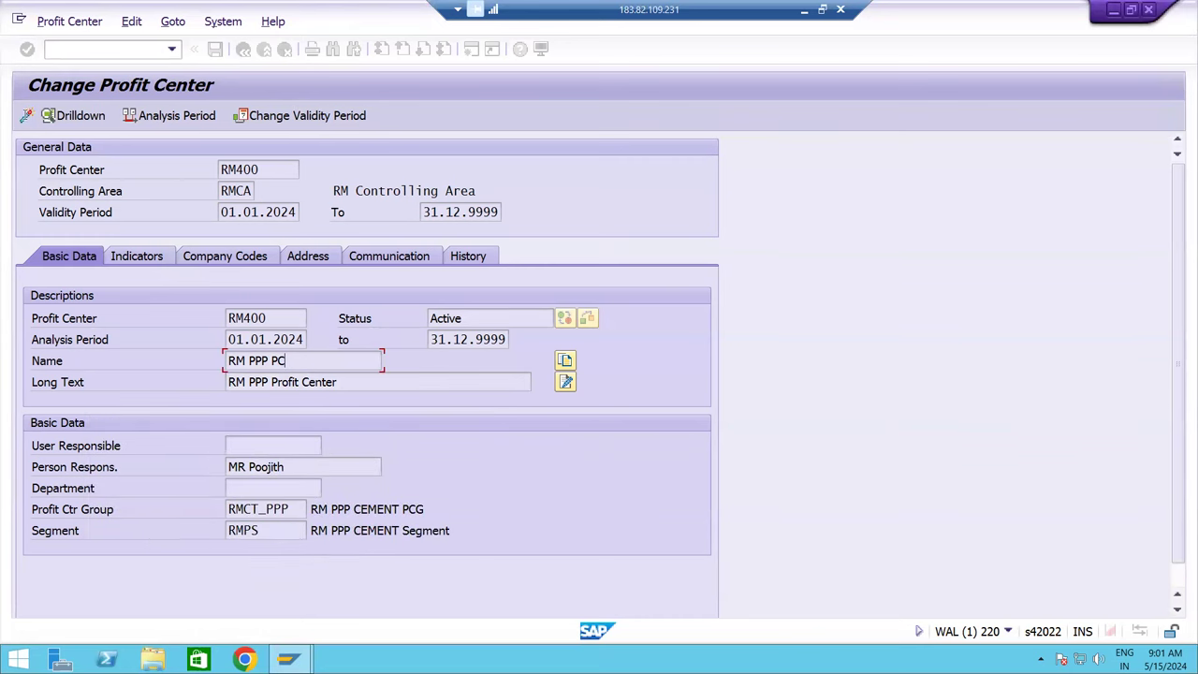
click(27, 116)
click(27, 117)
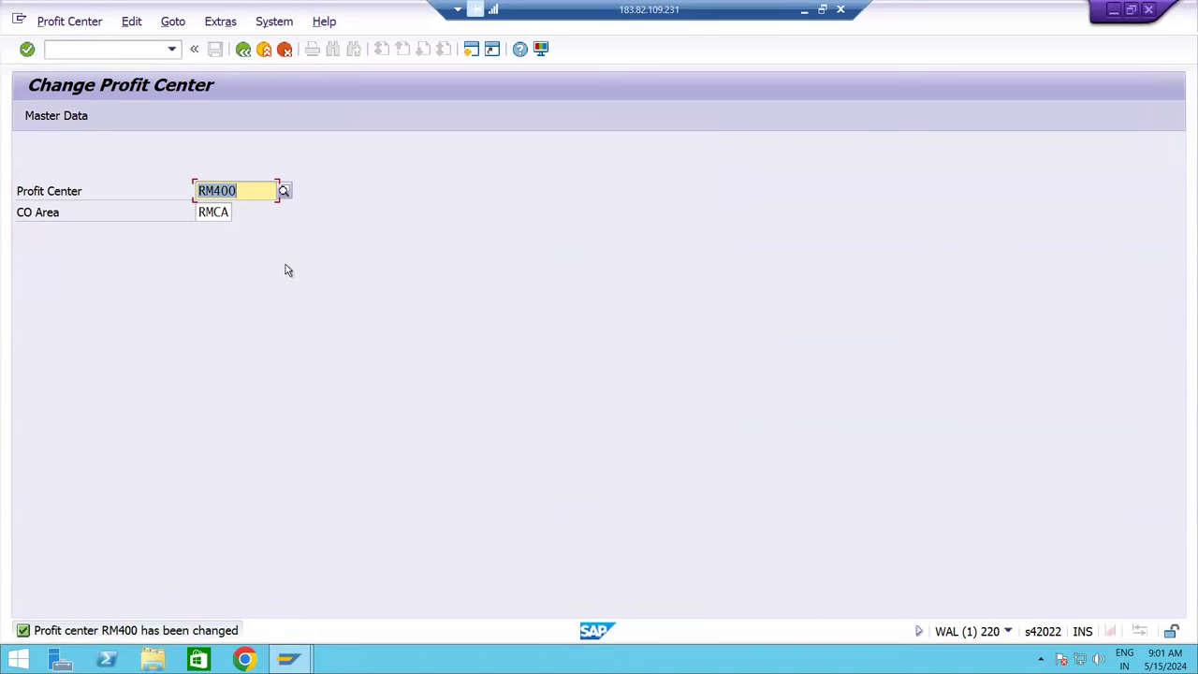
- Display profit center RM400 with transaction KE53 and check the name in its person responsible field
click(242, 49)
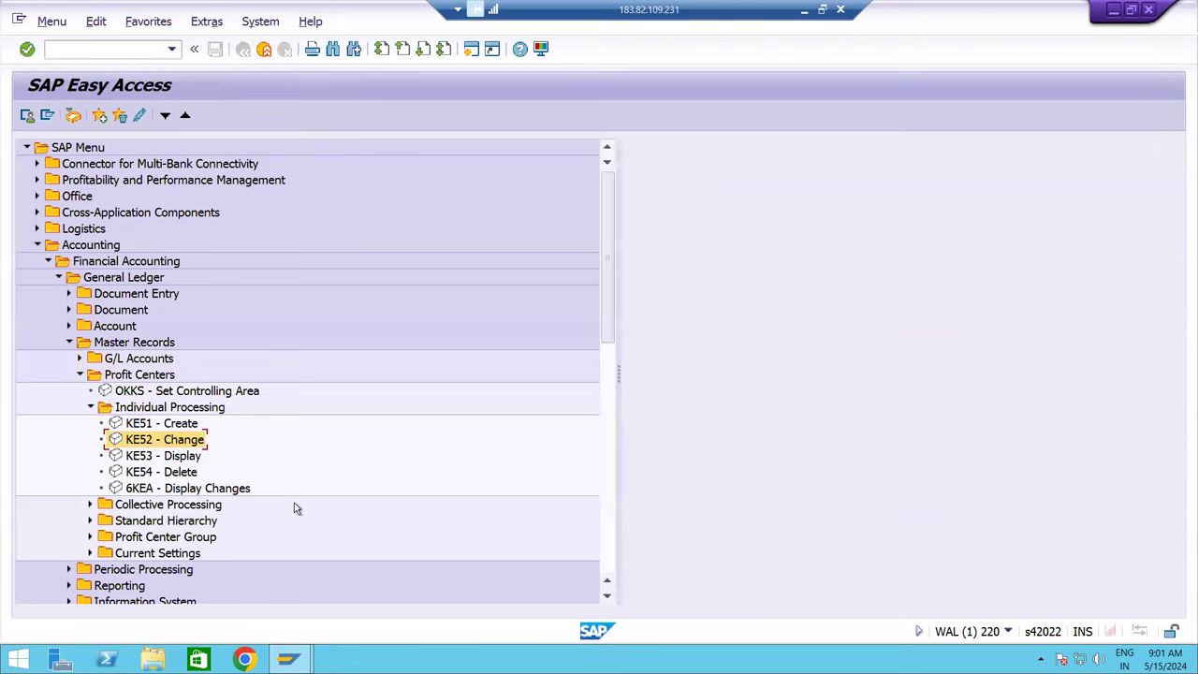
click(120, 459)
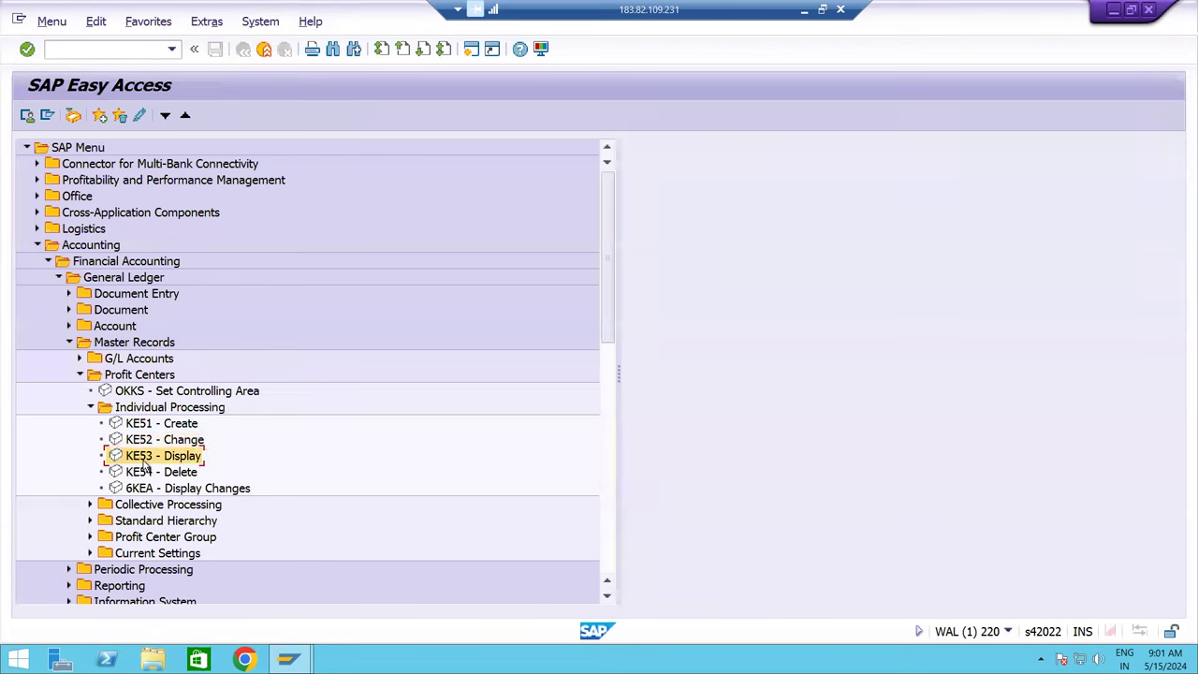
double_click(145, 461)
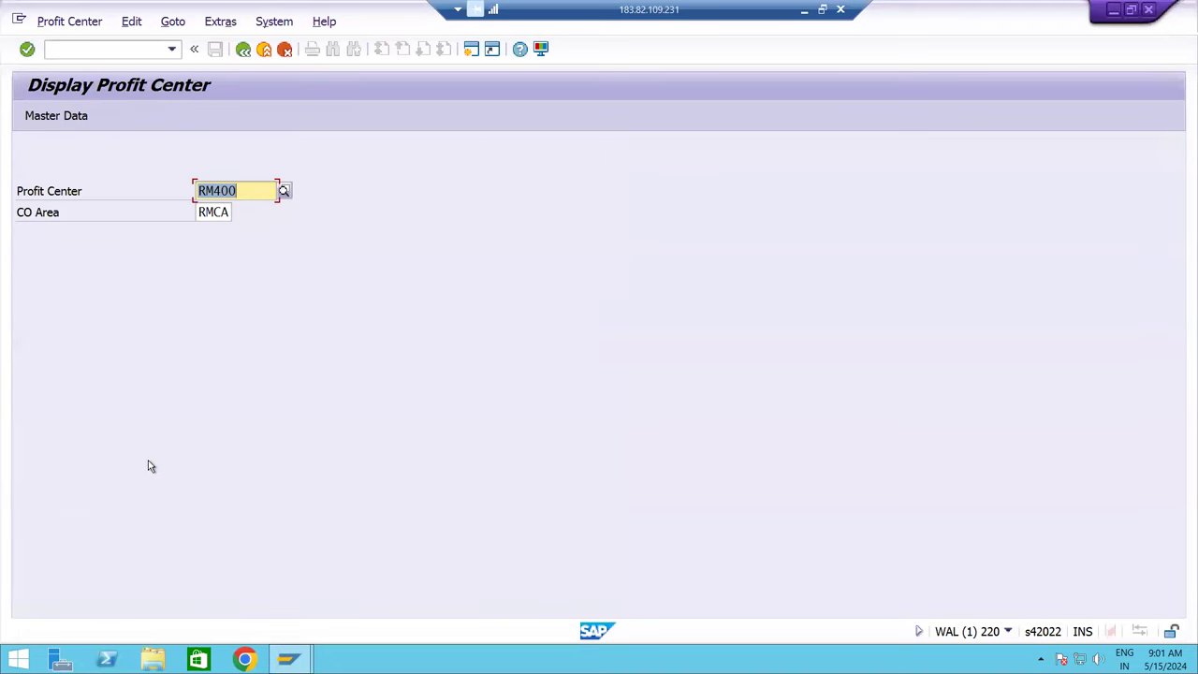
key(Return)
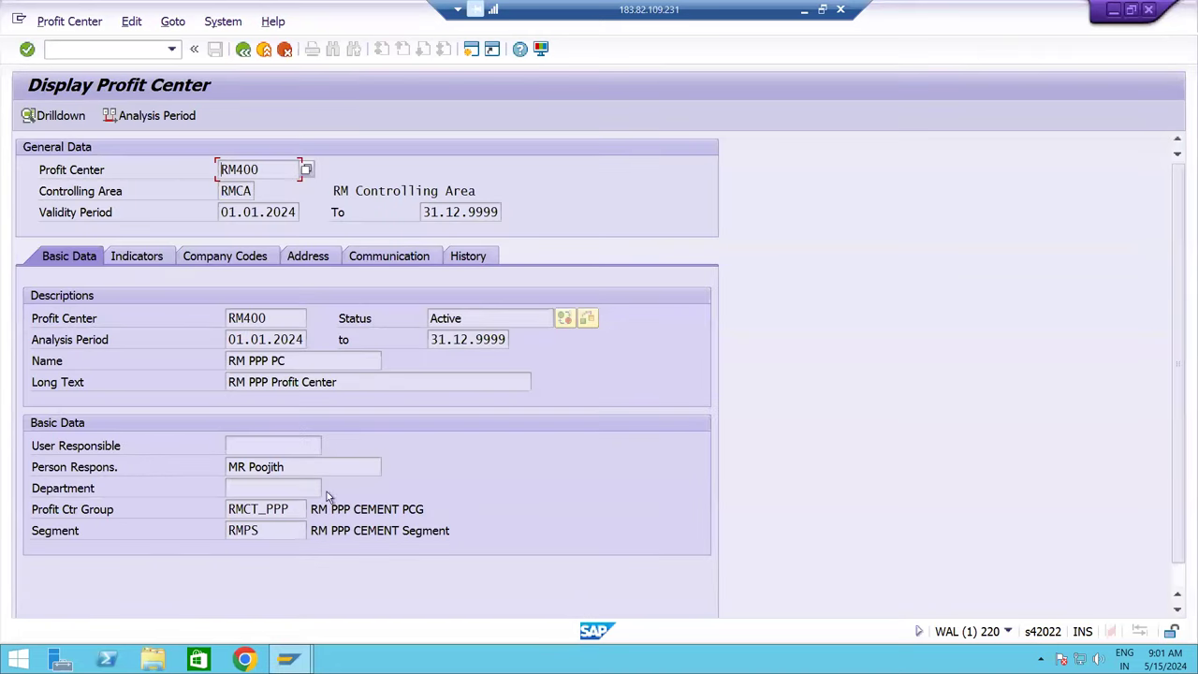
drag(288, 466, 206, 468)
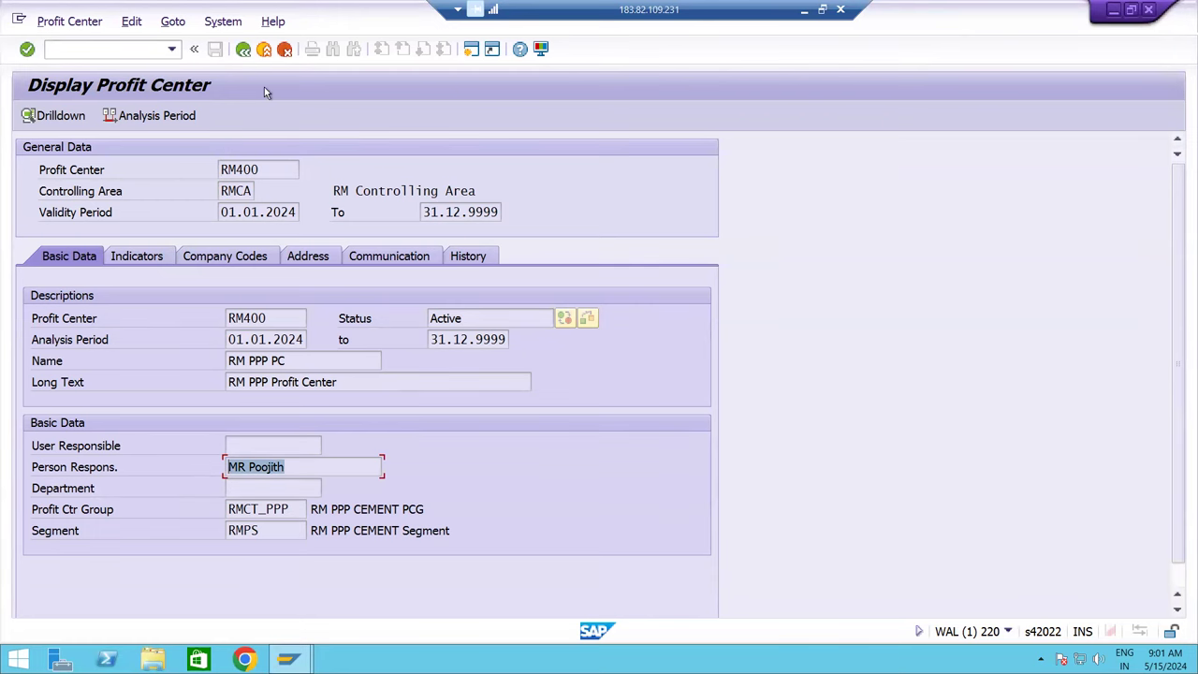
click(243, 49)
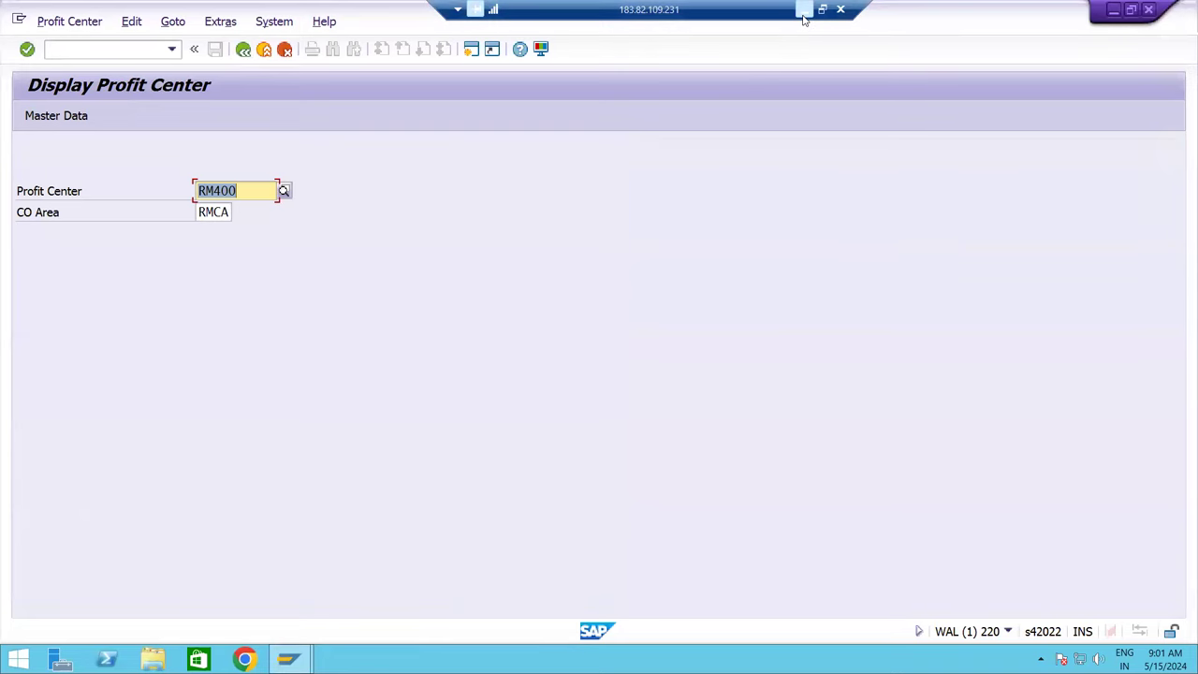
- Switch to the Excel workbook and review the two names in the Change Profit Center diagram
click(804, 10)
click(648, 339)
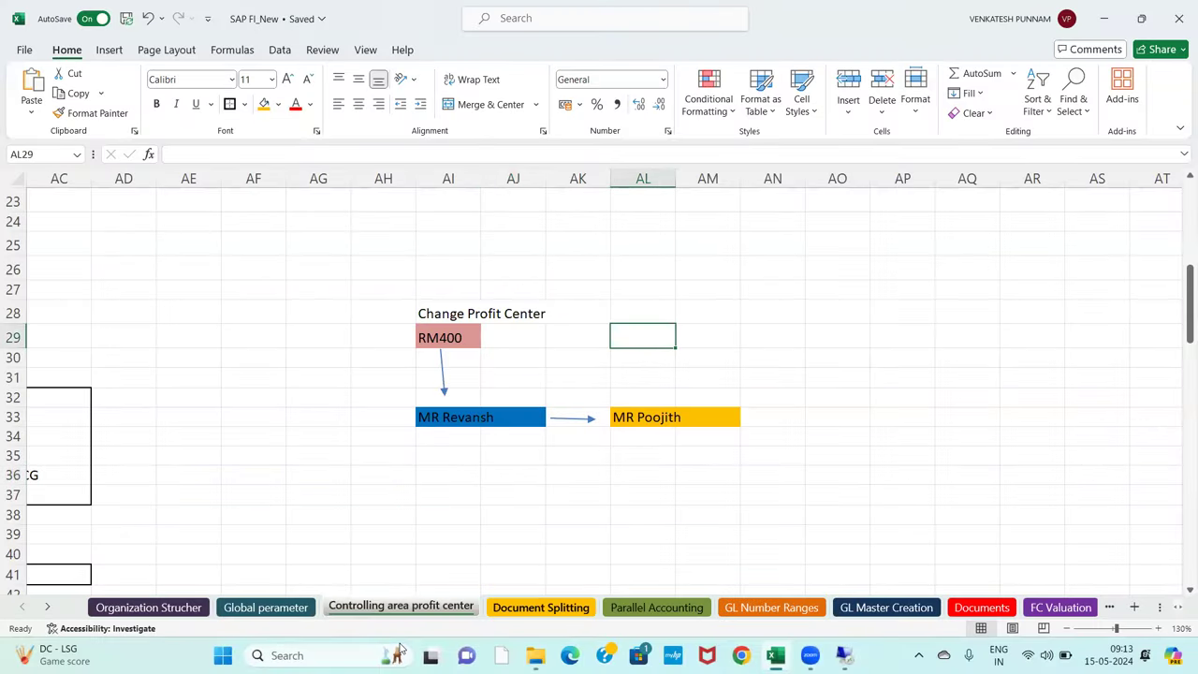
click(450, 422)
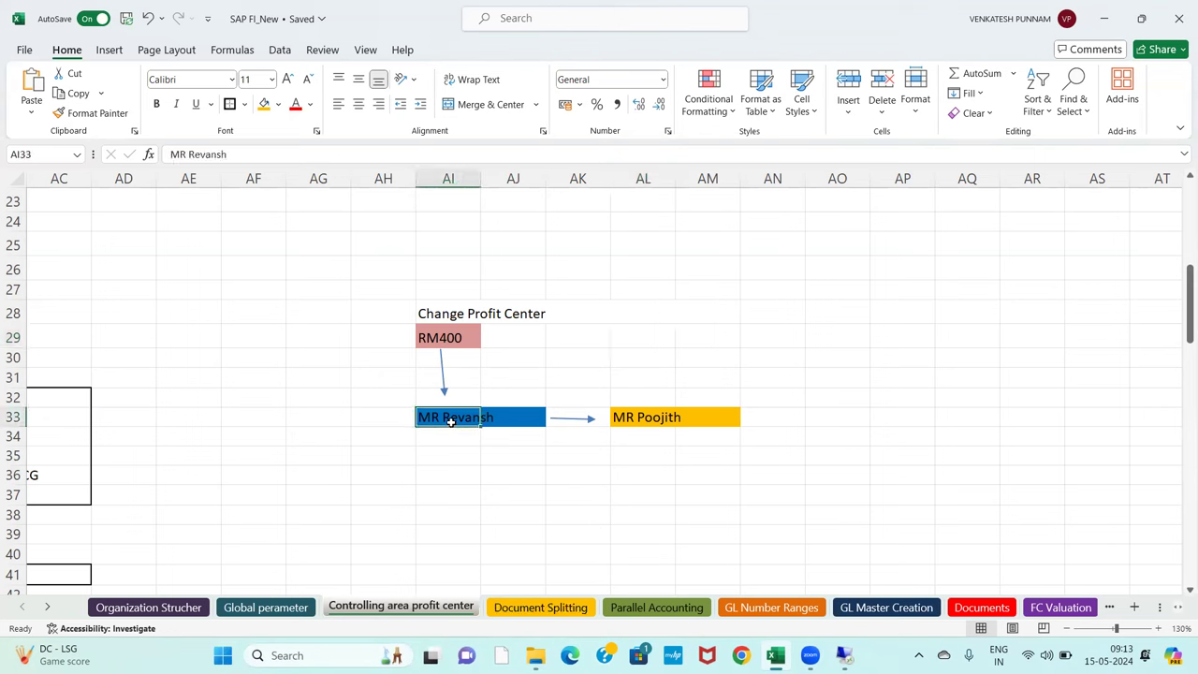
click(630, 420)
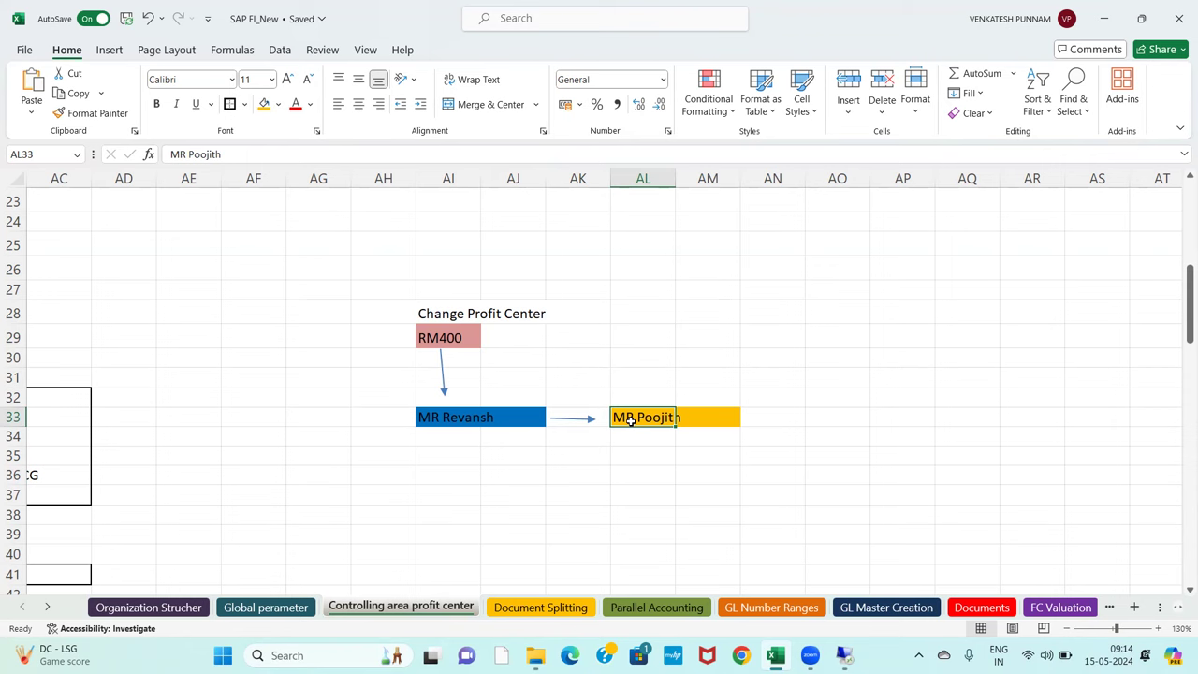
- Switch back to SAP and display all changes of profit center RM400 with transaction 6KEA, comparing the new and old values
click(845, 655)
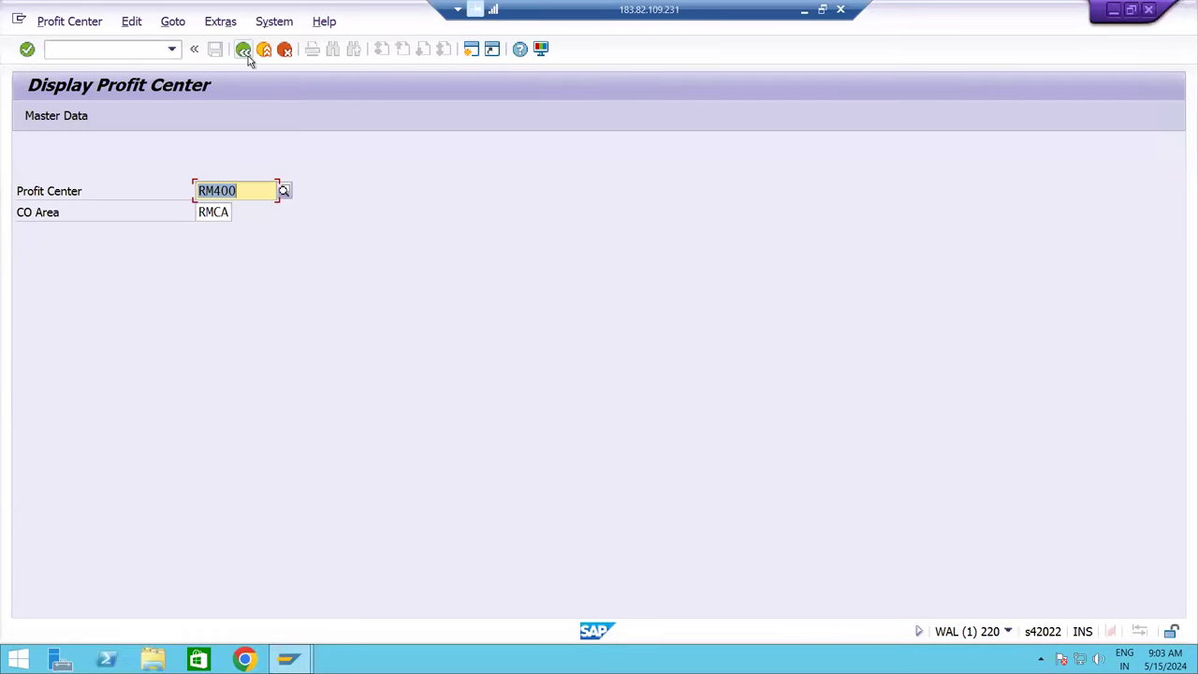
click(244, 50)
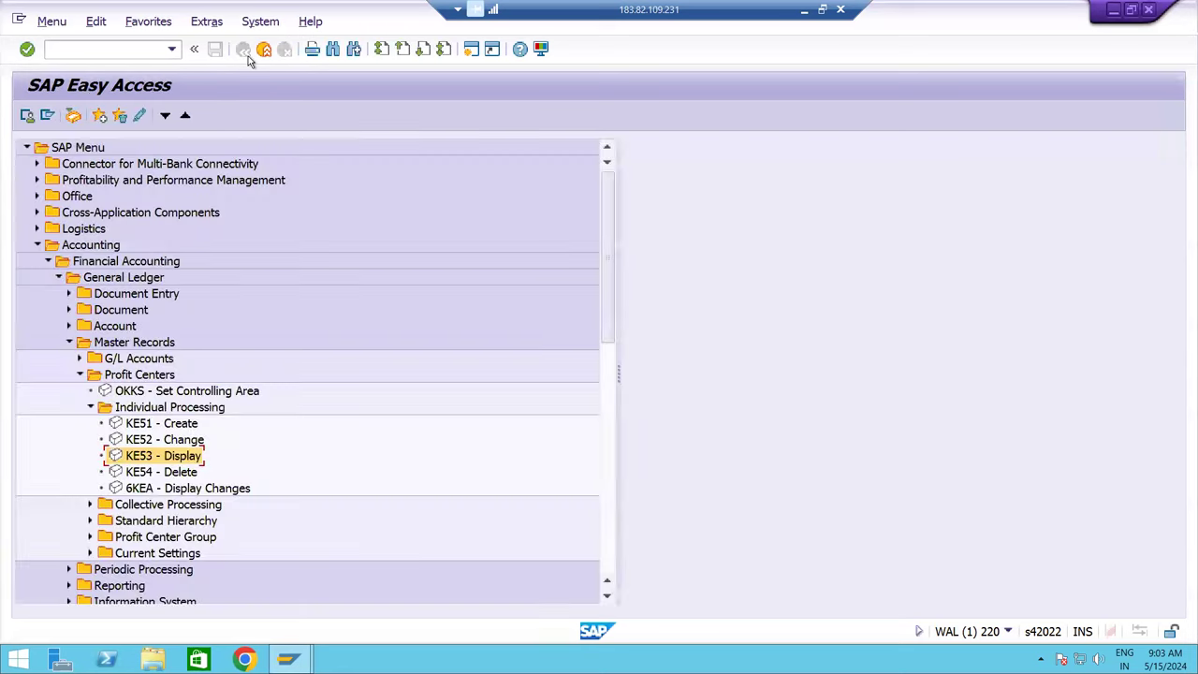
click(146, 491)
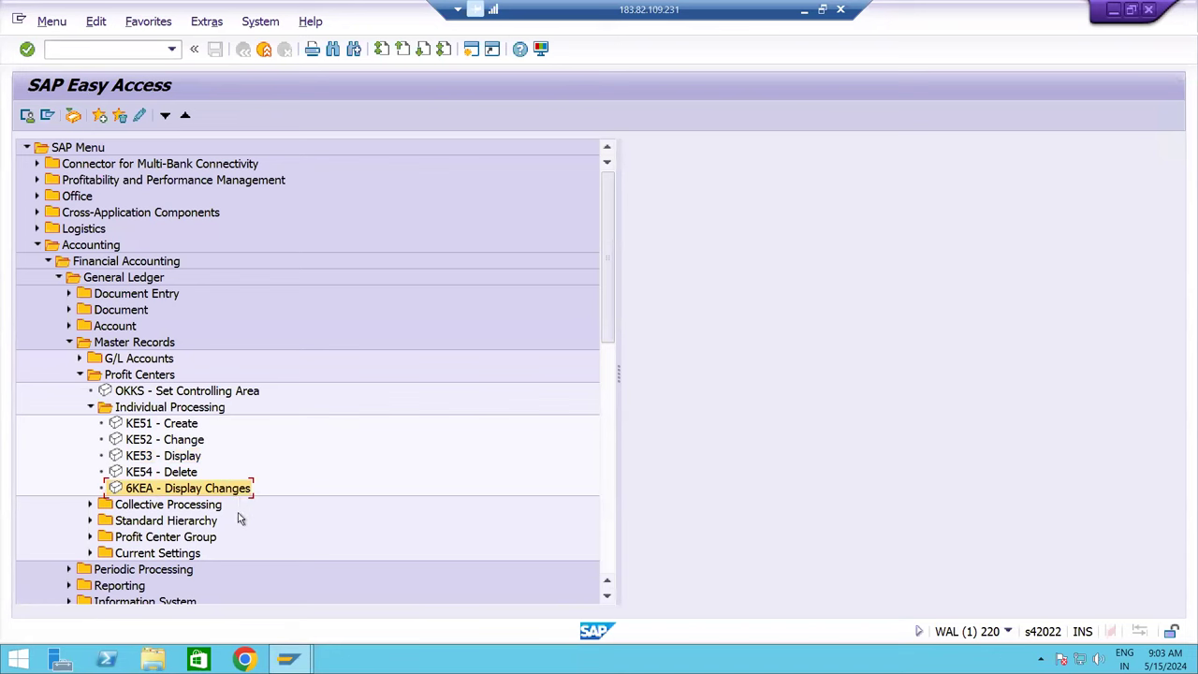
double_click(145, 493)
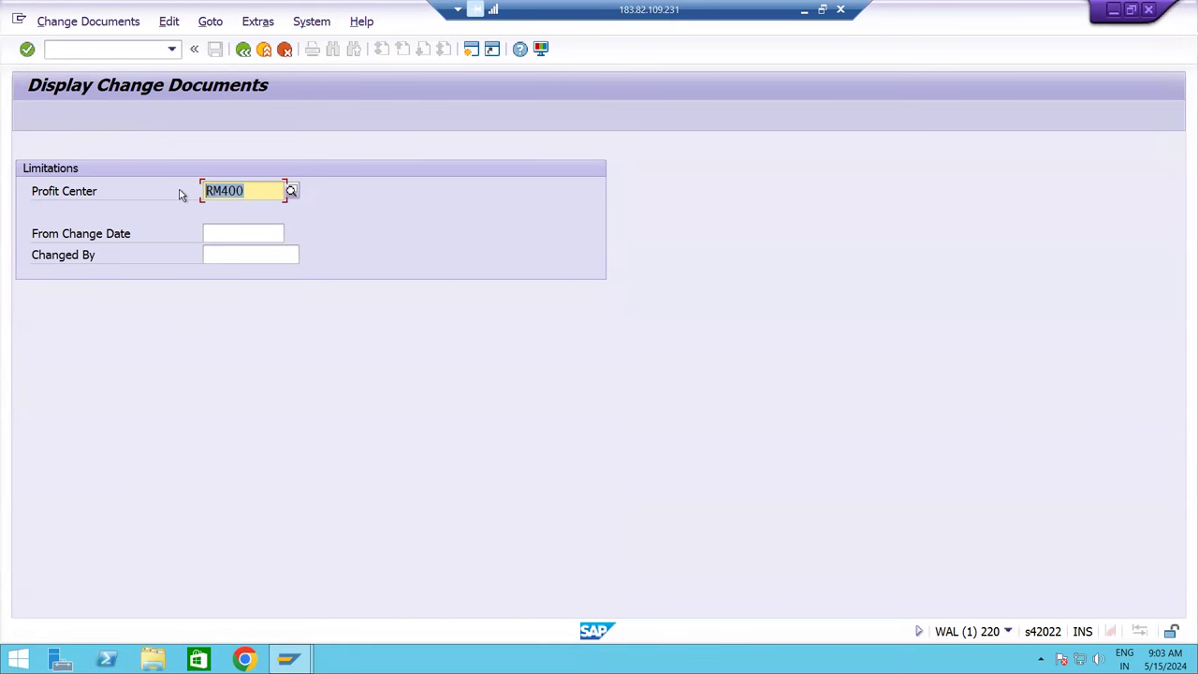
key(Return)
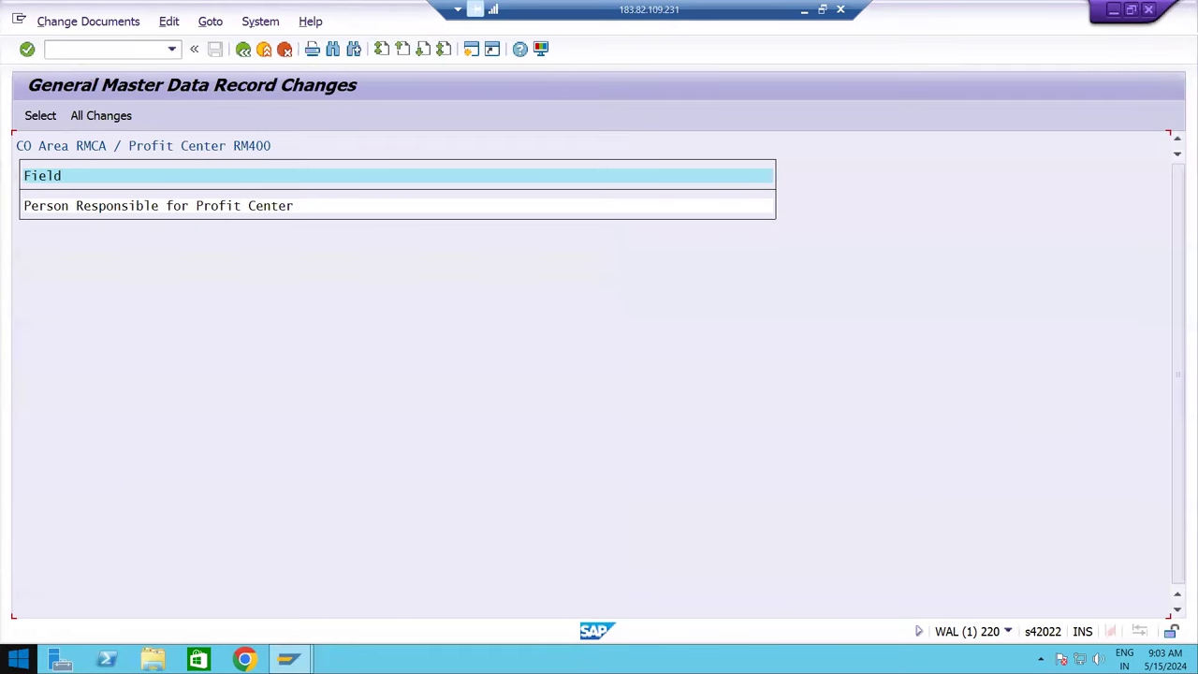
click(101, 116)
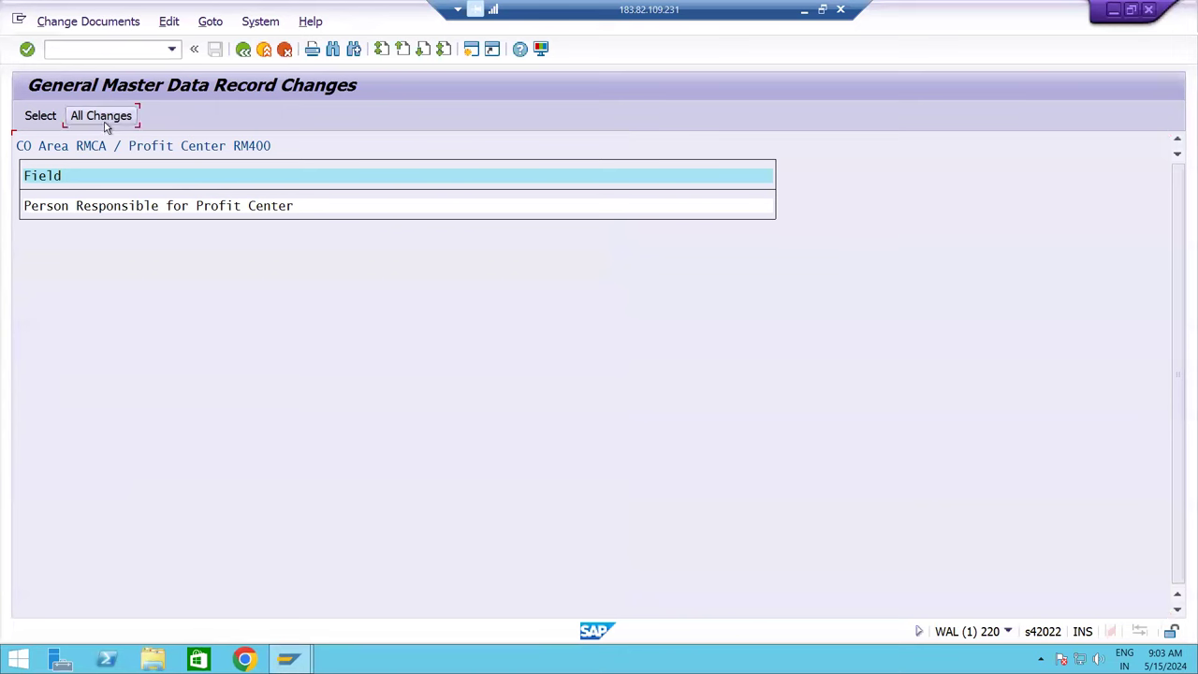
click(102, 118)
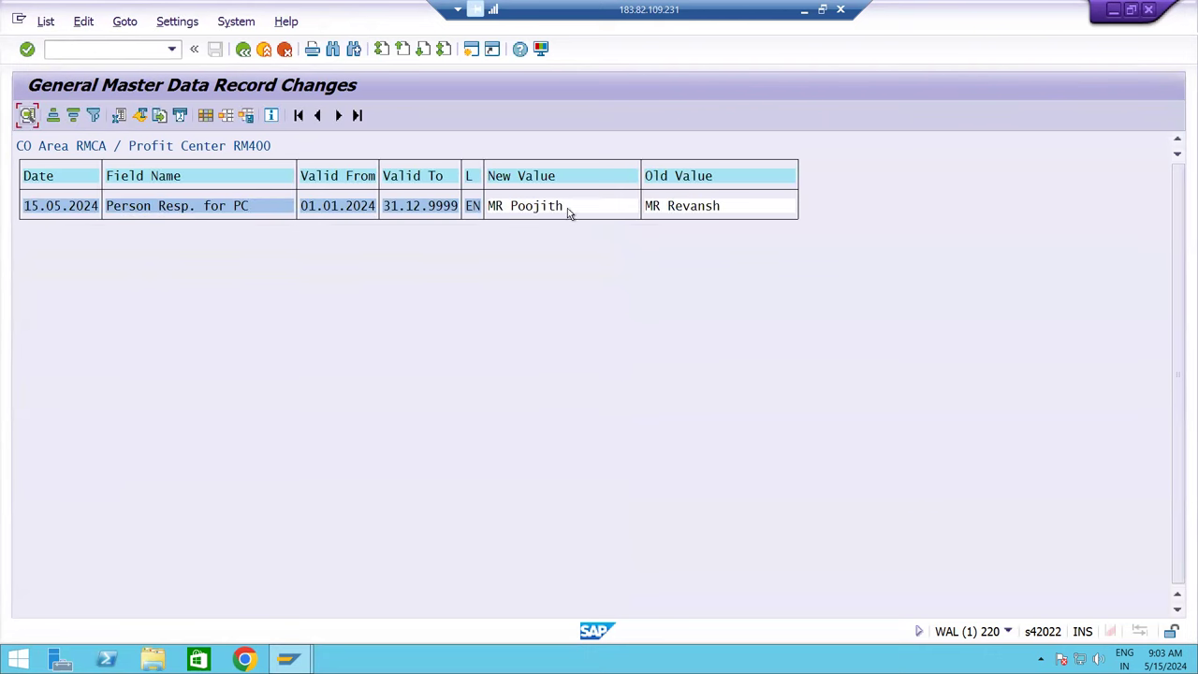
click(674, 211)
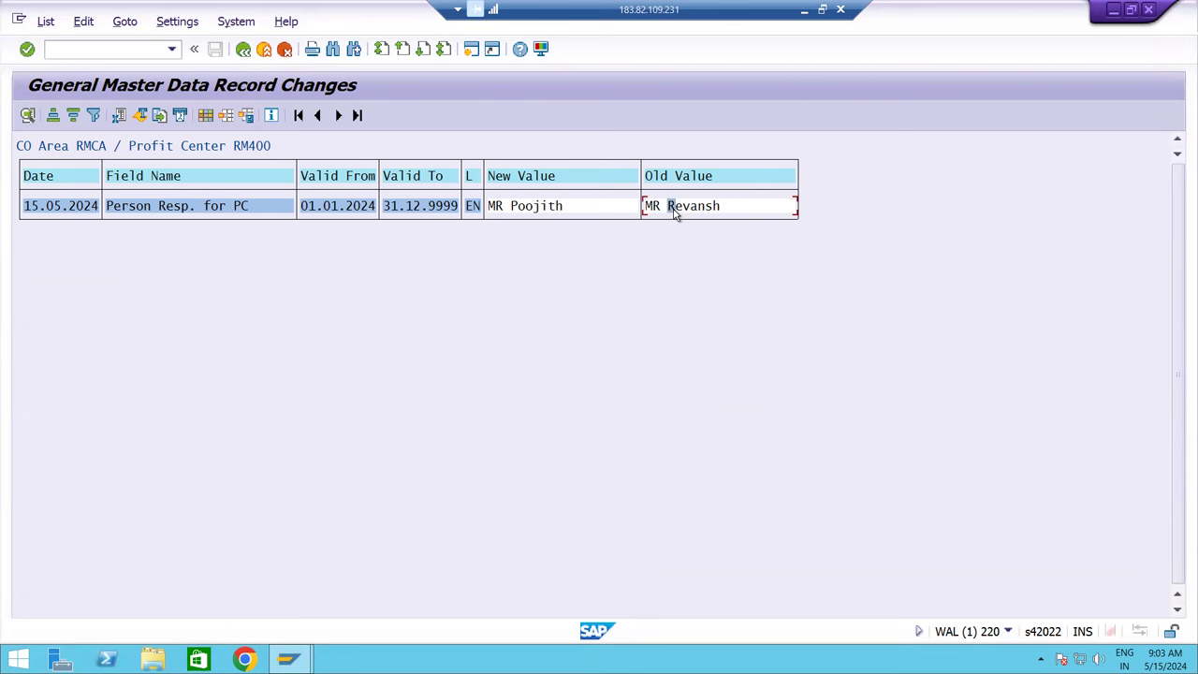
click(521, 207)
click(145, 210)
- Open the details of the person responsible change, check the changed-by, time and date entries, and leave the change display
click(28, 115)
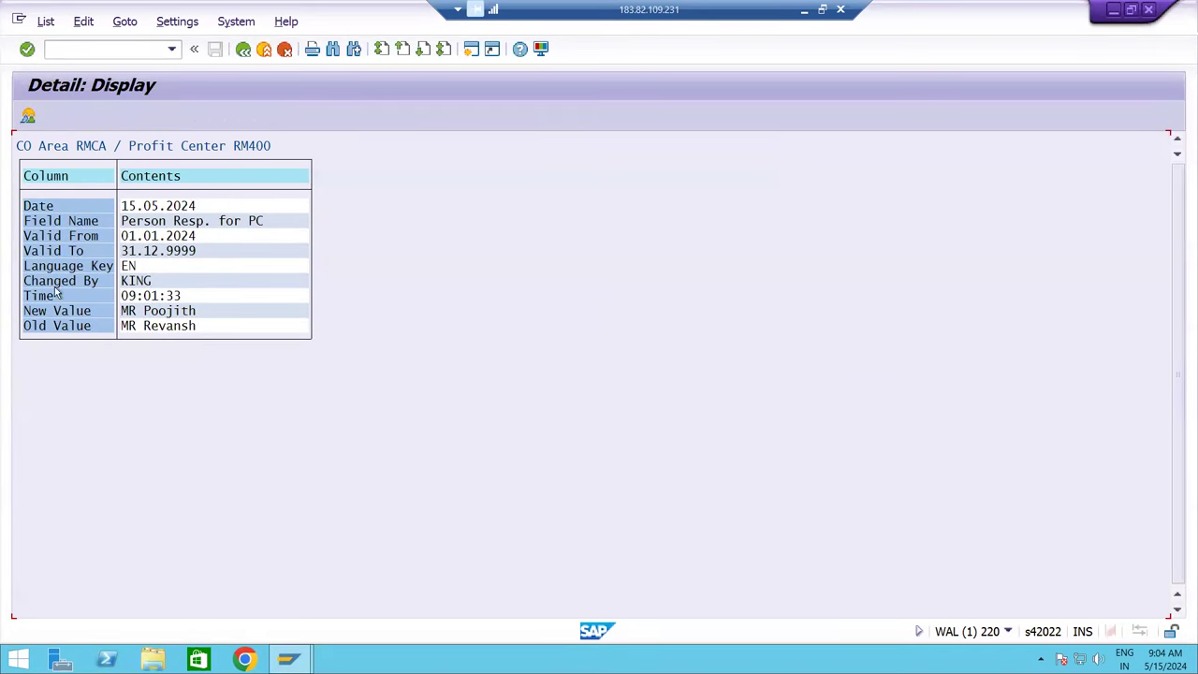
click(145, 285)
click(138, 297)
click(154, 205)
click(243, 52)
click(244, 51)
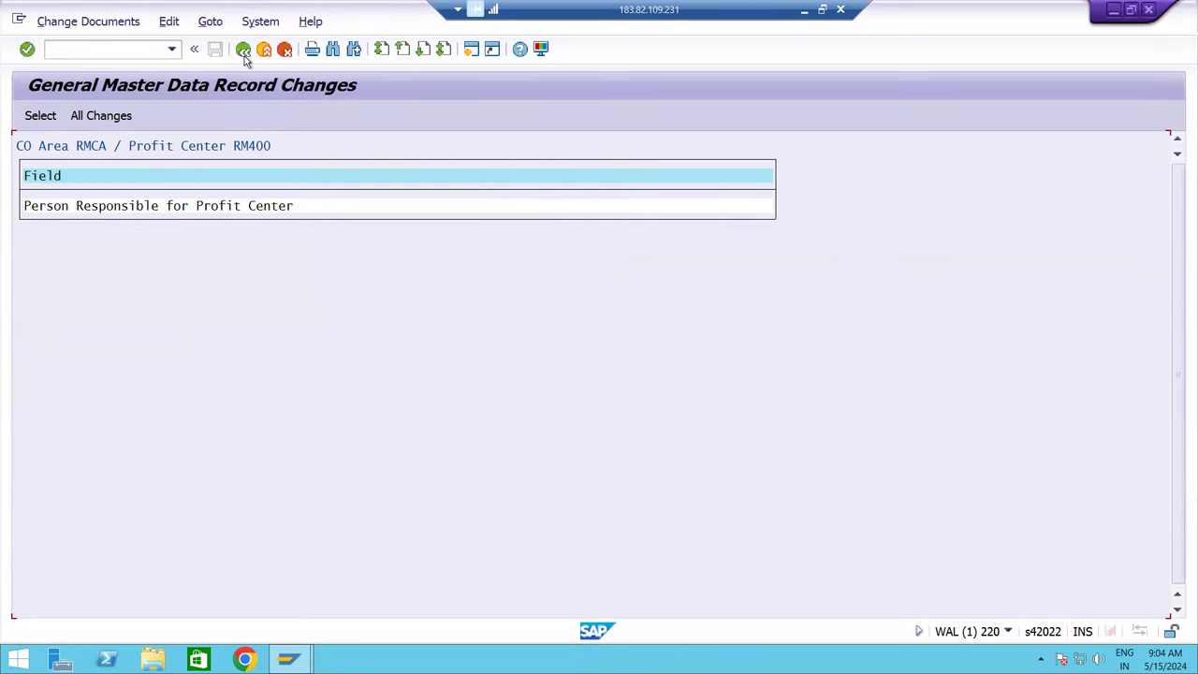
click(243, 53)
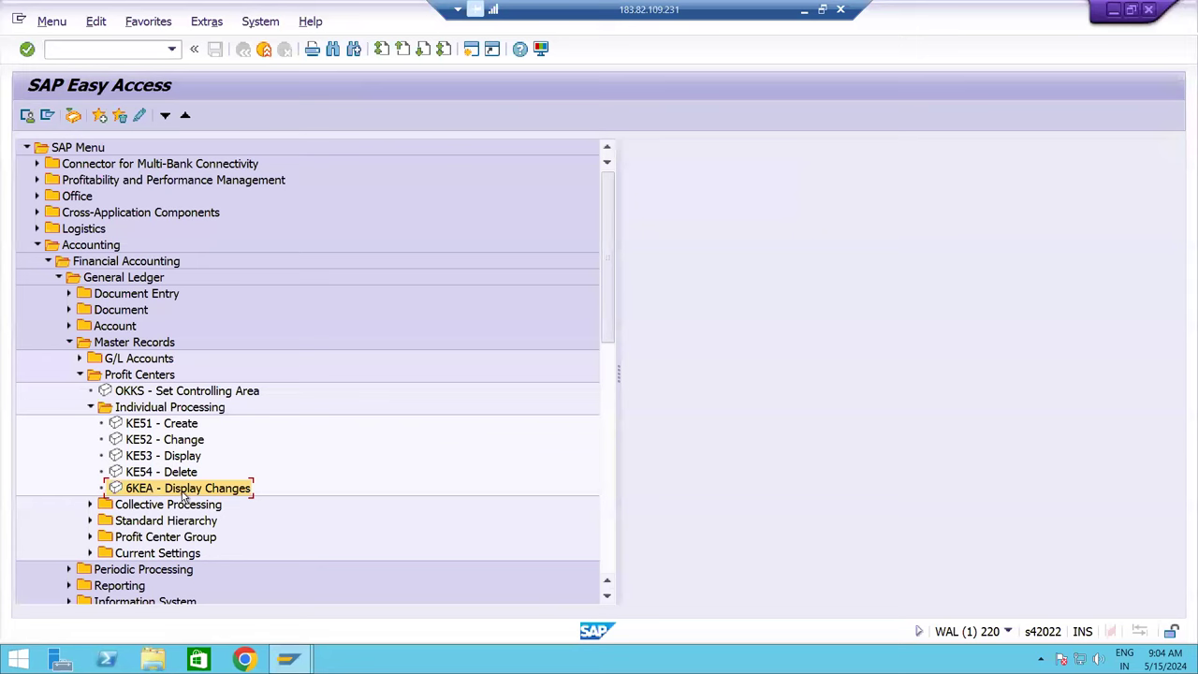
- Run 6KEA again for profit center RM400, list all changes and open the change record's details
double_click(184, 490)
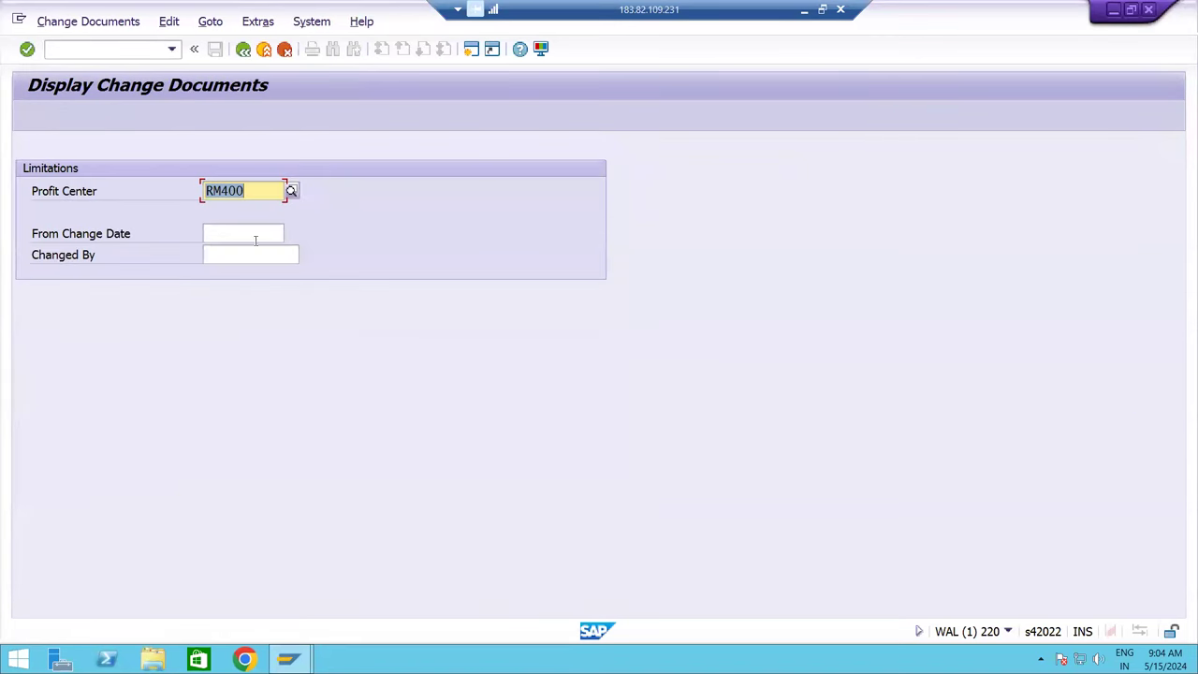
click(252, 190)
key(Return)
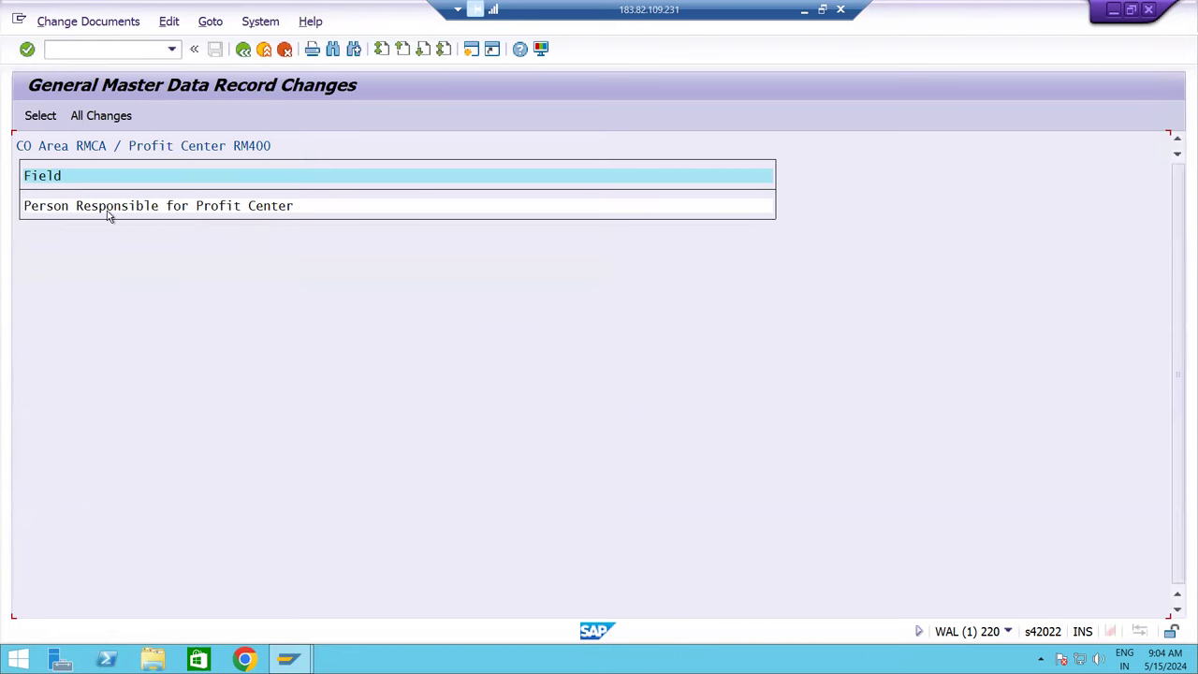
click(109, 118)
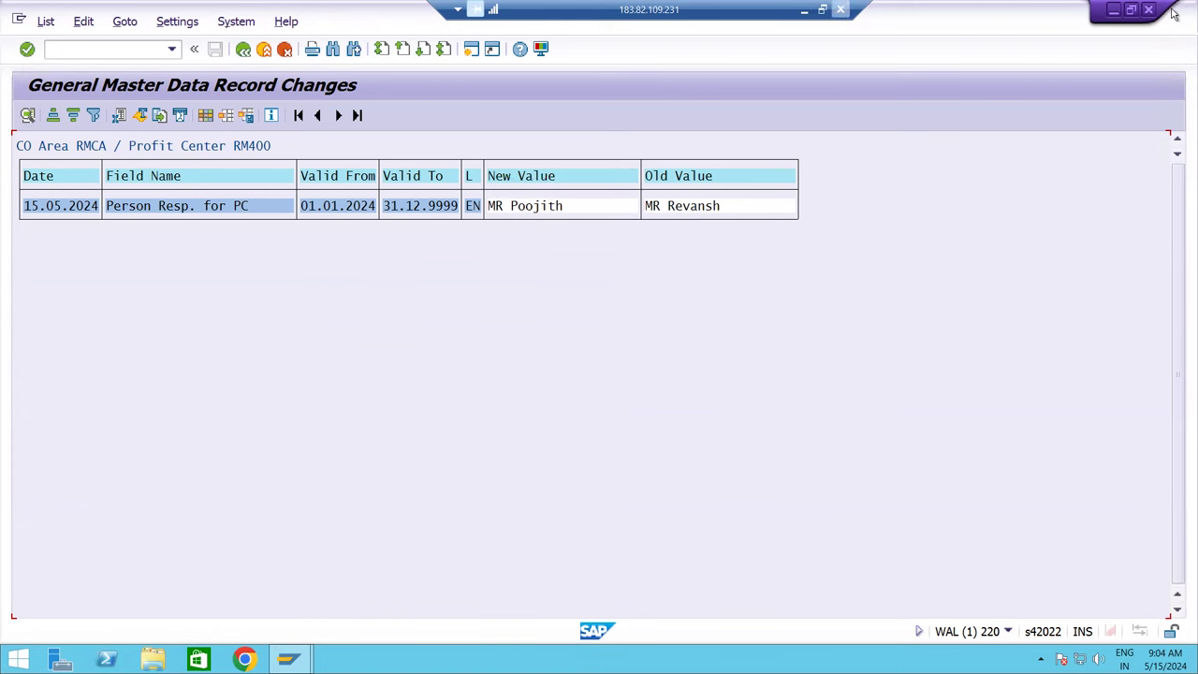
mouse_move(1185, 30)
click(28, 116)
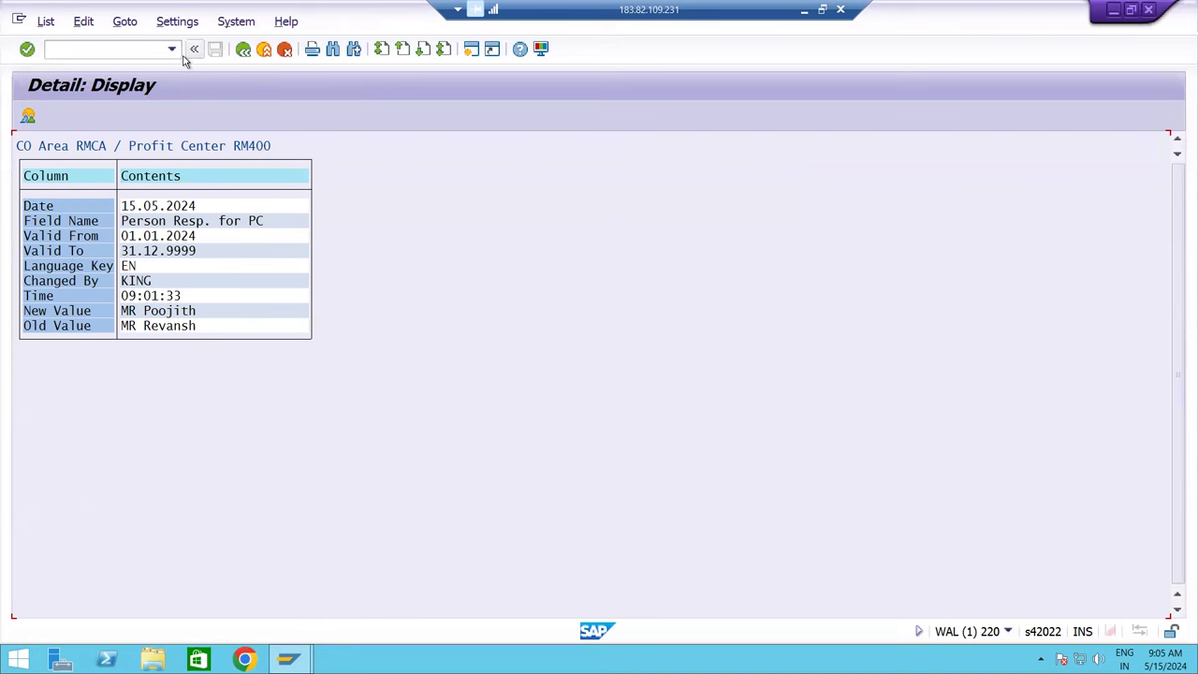
- Leave the change document display and return to the SAP Easy Access screen
click(242, 49)
click(243, 49)
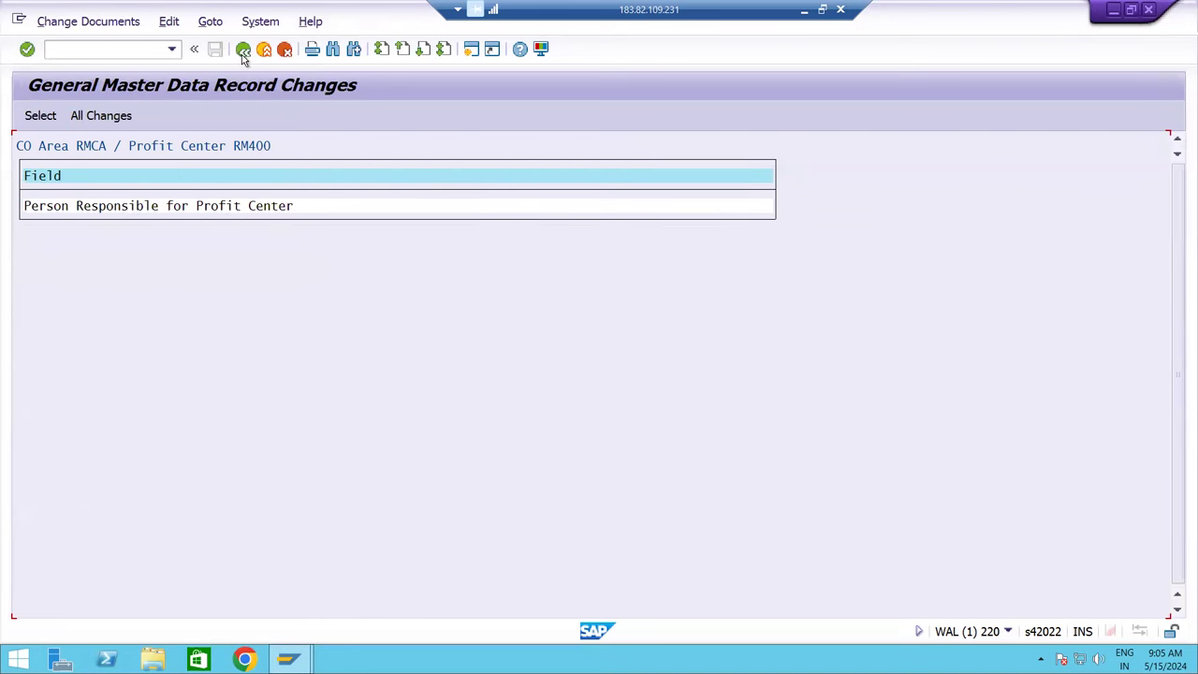
click(243, 50)
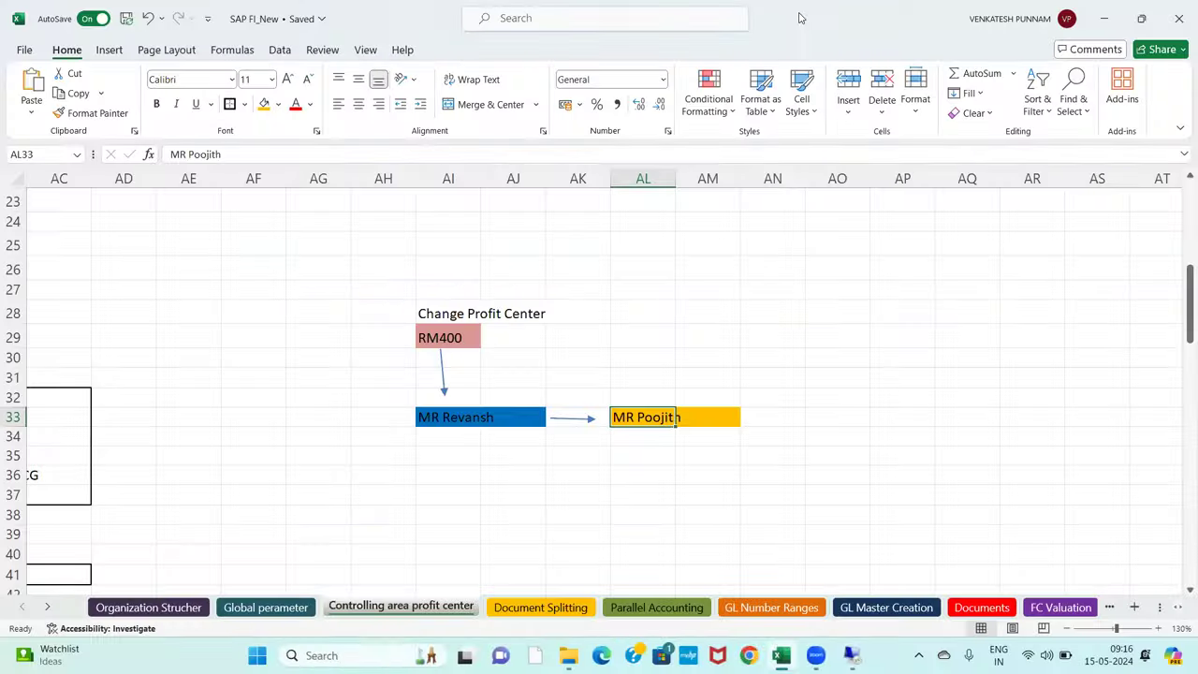
click(803, 9)
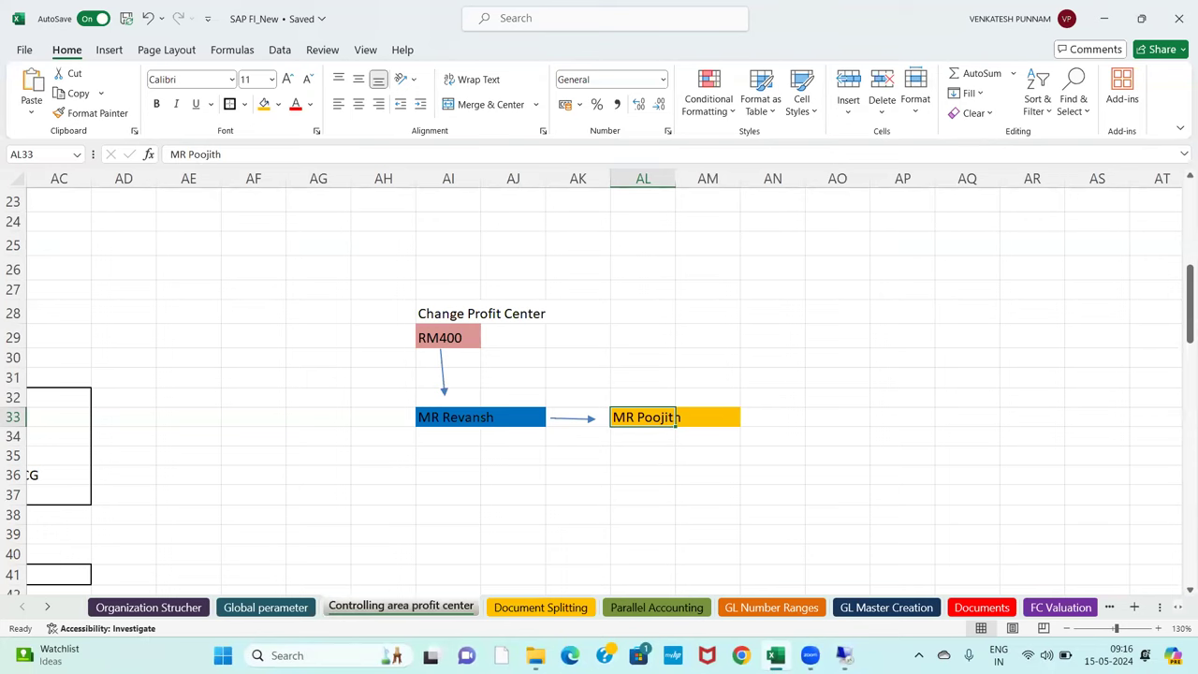
click(843, 655)
click(243, 51)
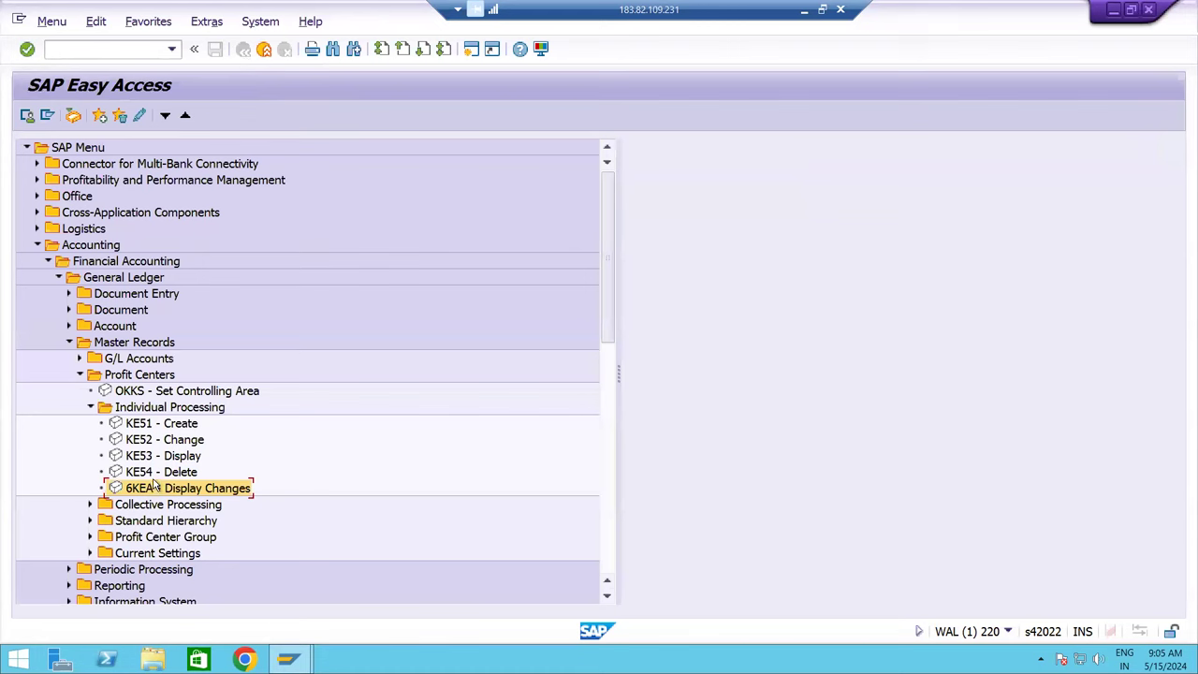
- Open the master data of profit center RM400 in CO area RMCA for changing with transaction KE52
click(113, 473)
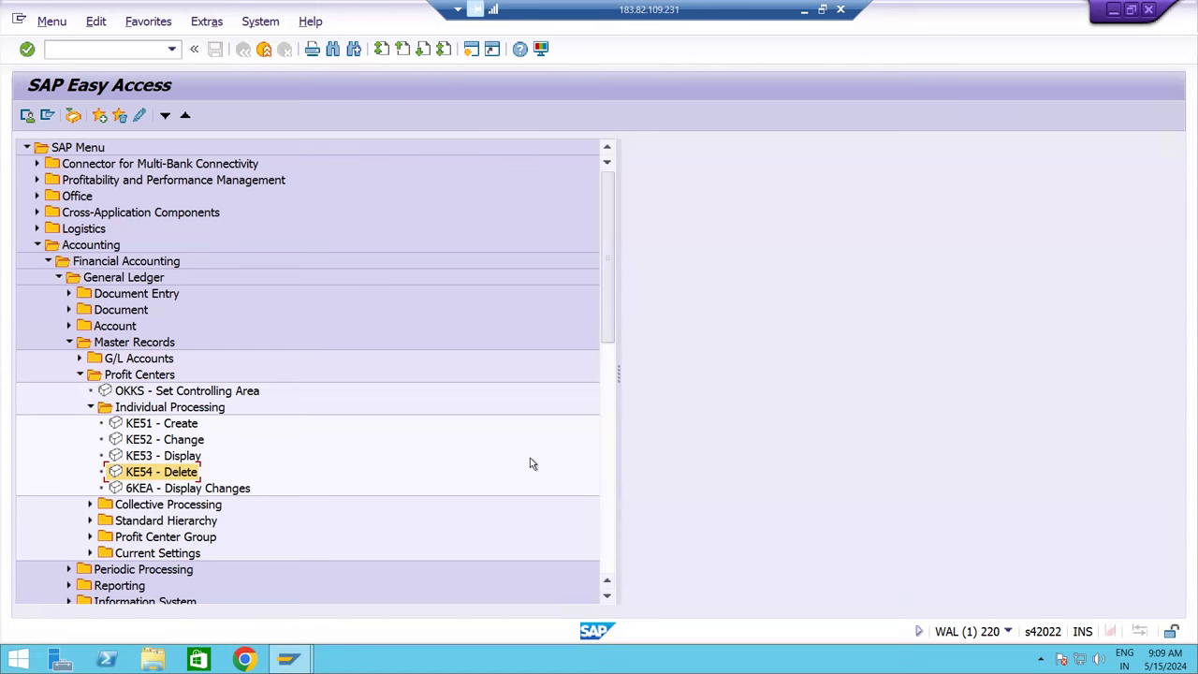
click(134, 445)
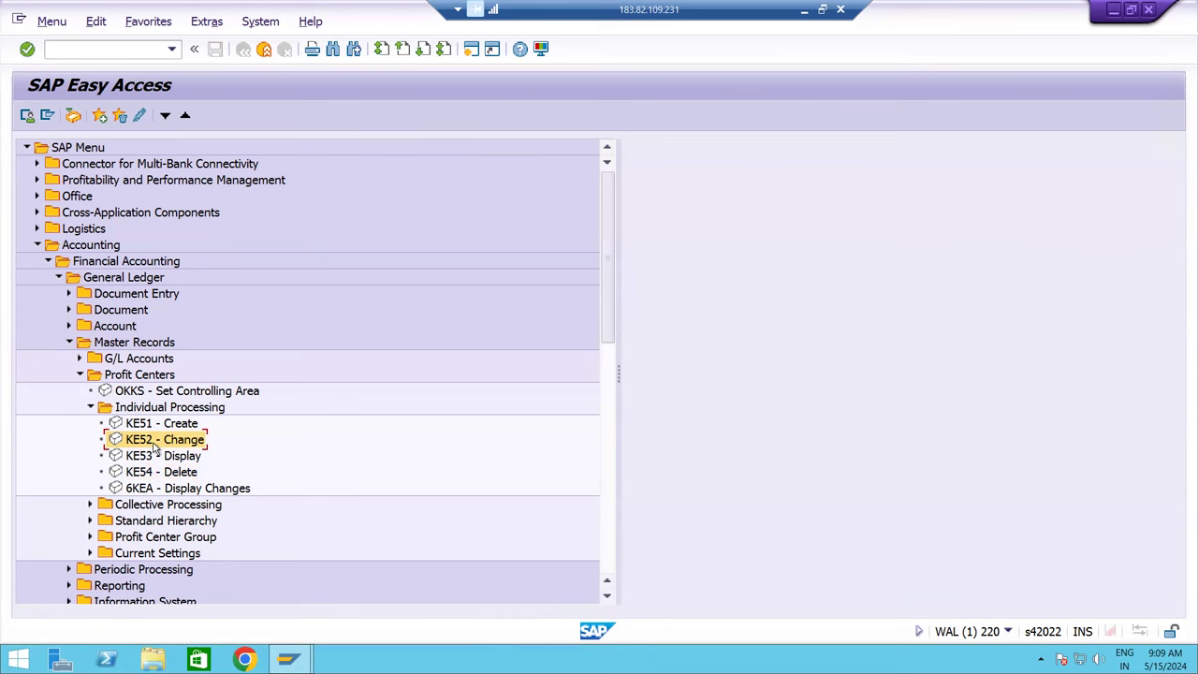
double_click(155, 446)
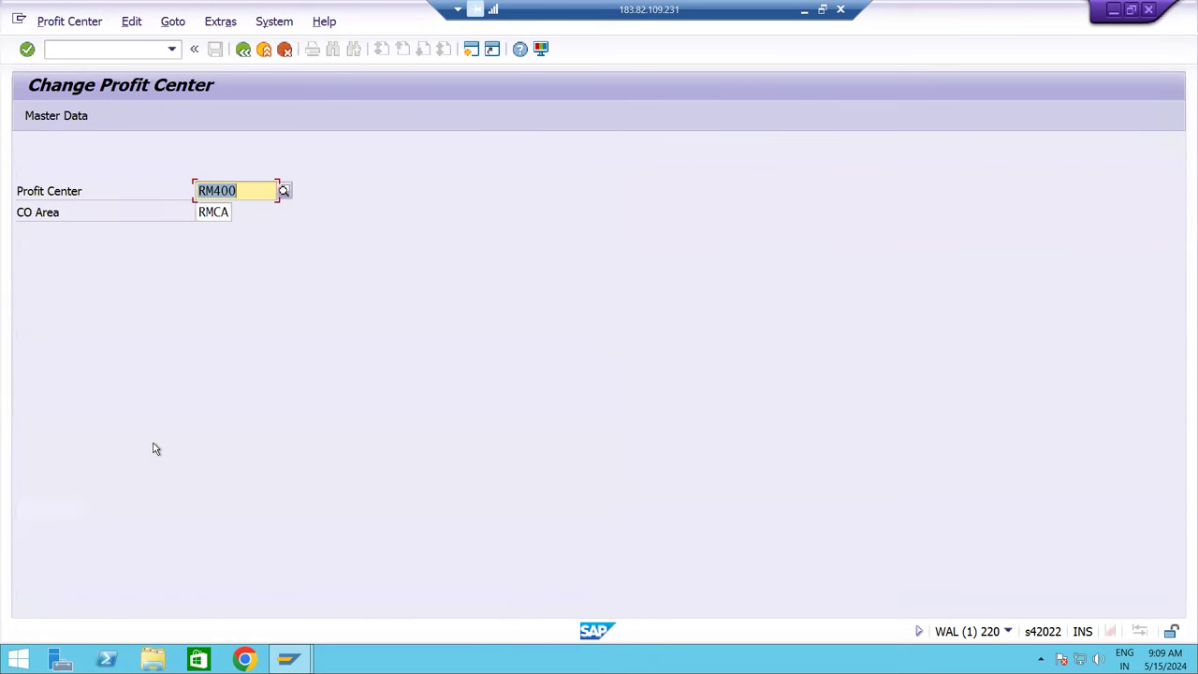
click(233, 190)
click(207, 211)
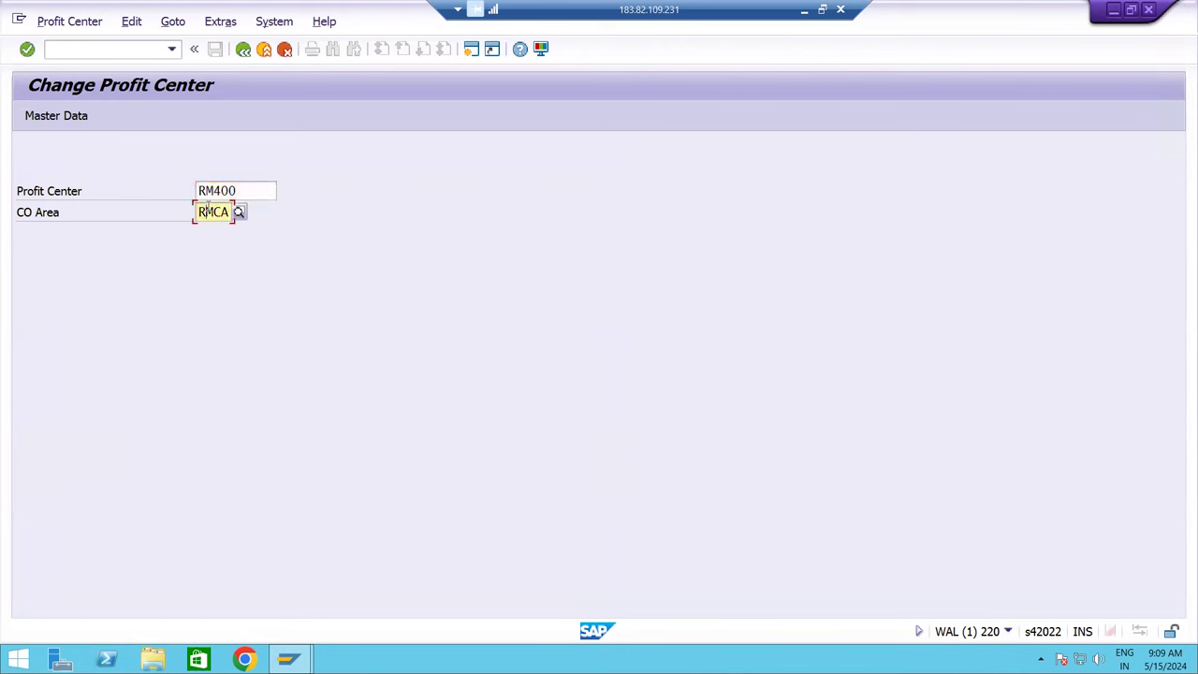
key(Return)
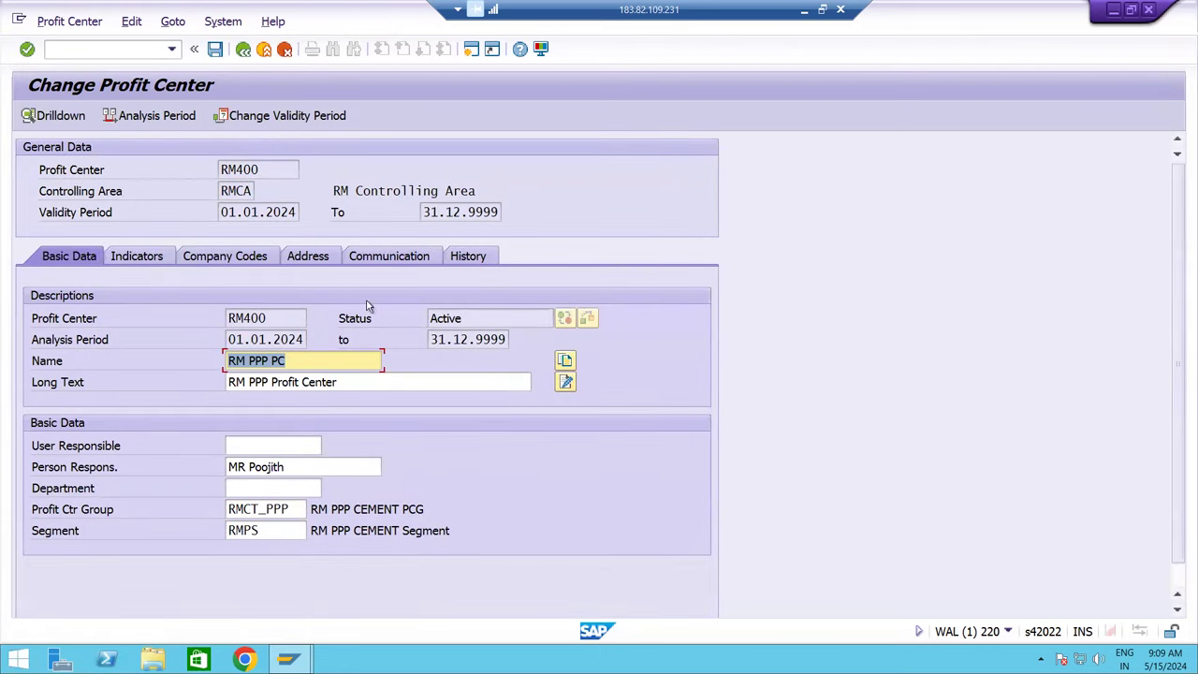
- Turn on the lock indicator for profit center RM400, then save and activate the change
click(149, 257)
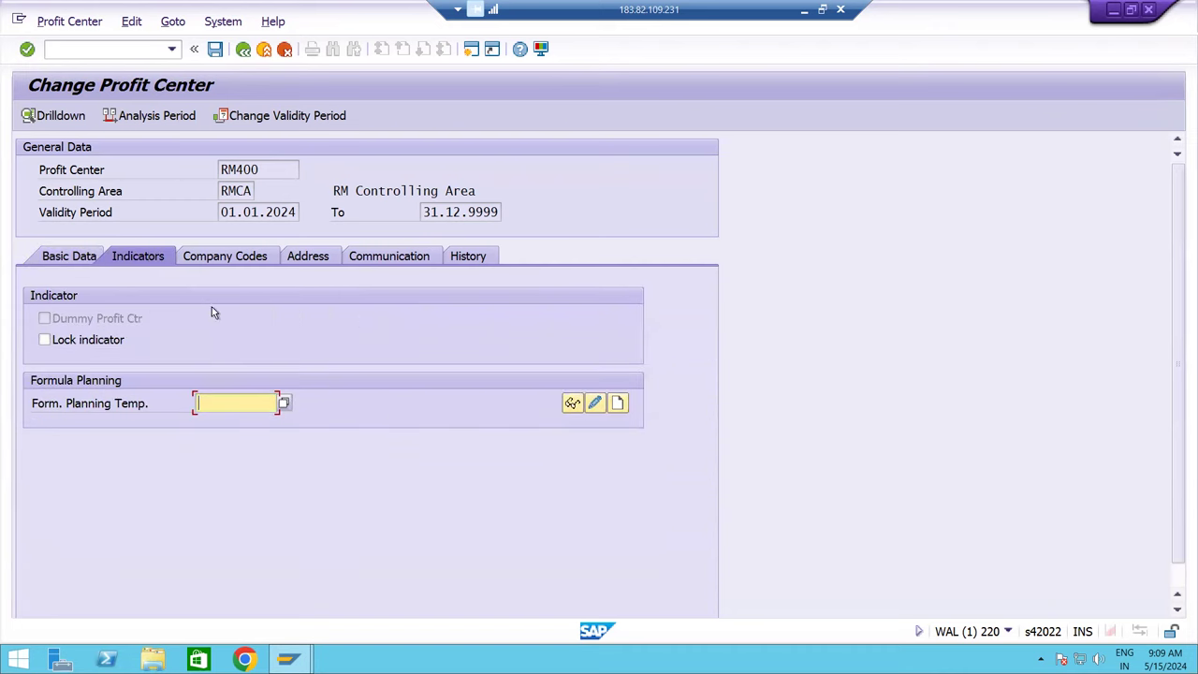
click(45, 341)
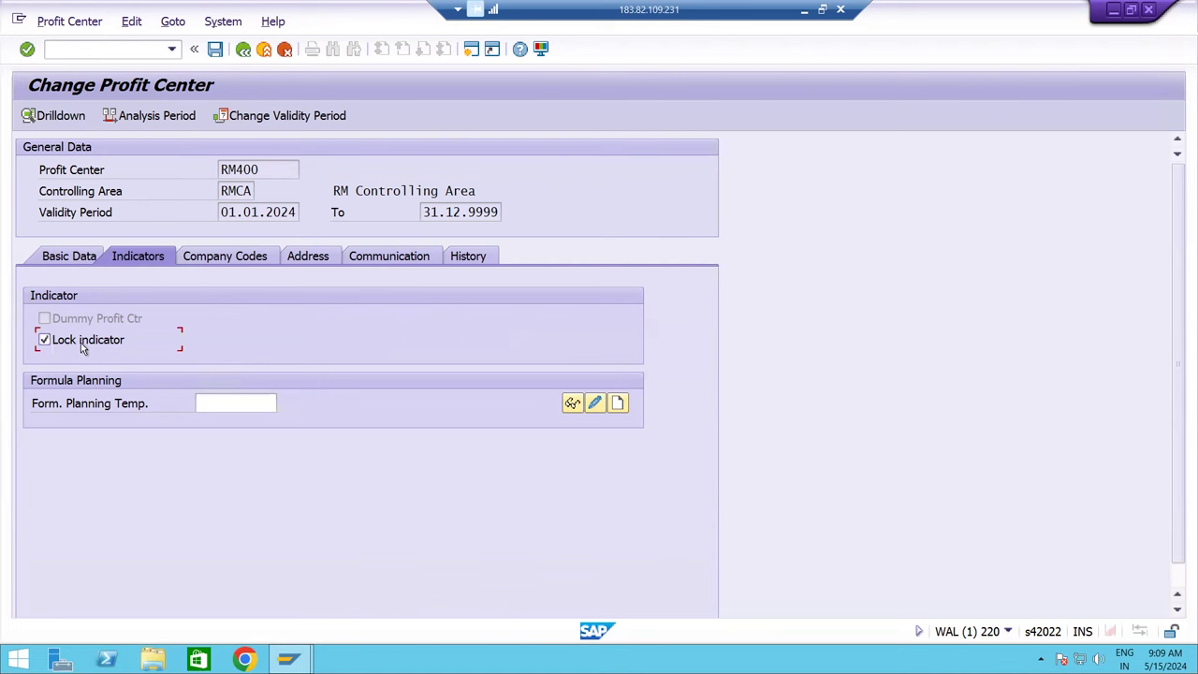
click(215, 50)
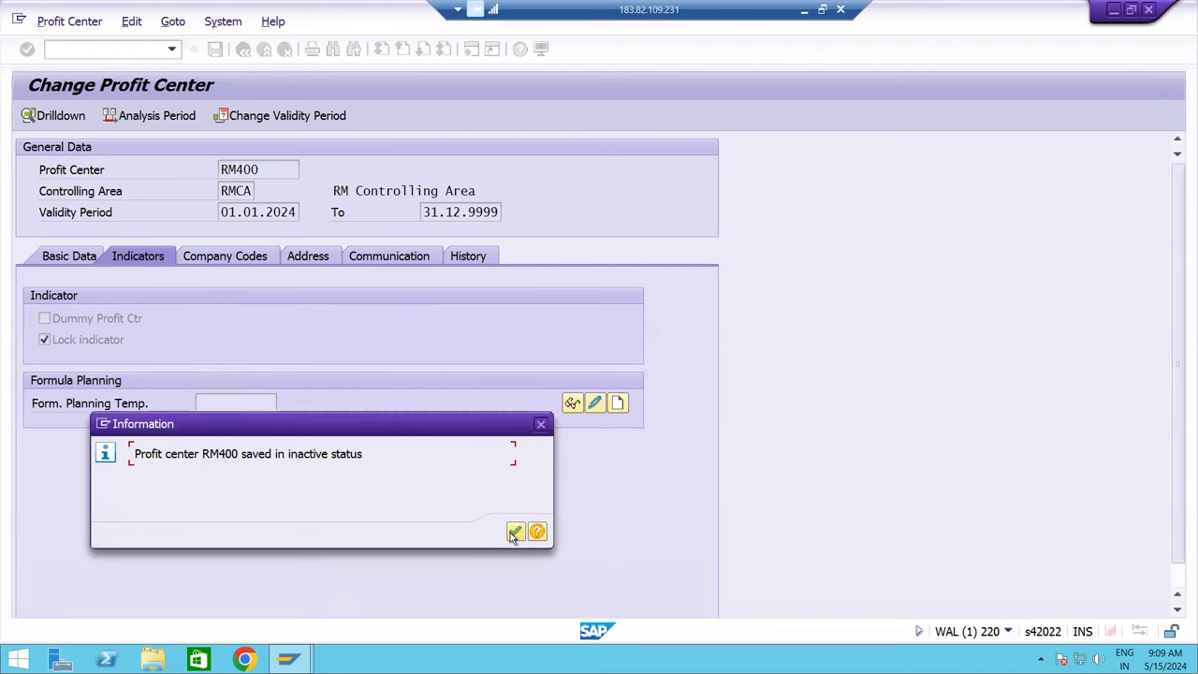
click(513, 533)
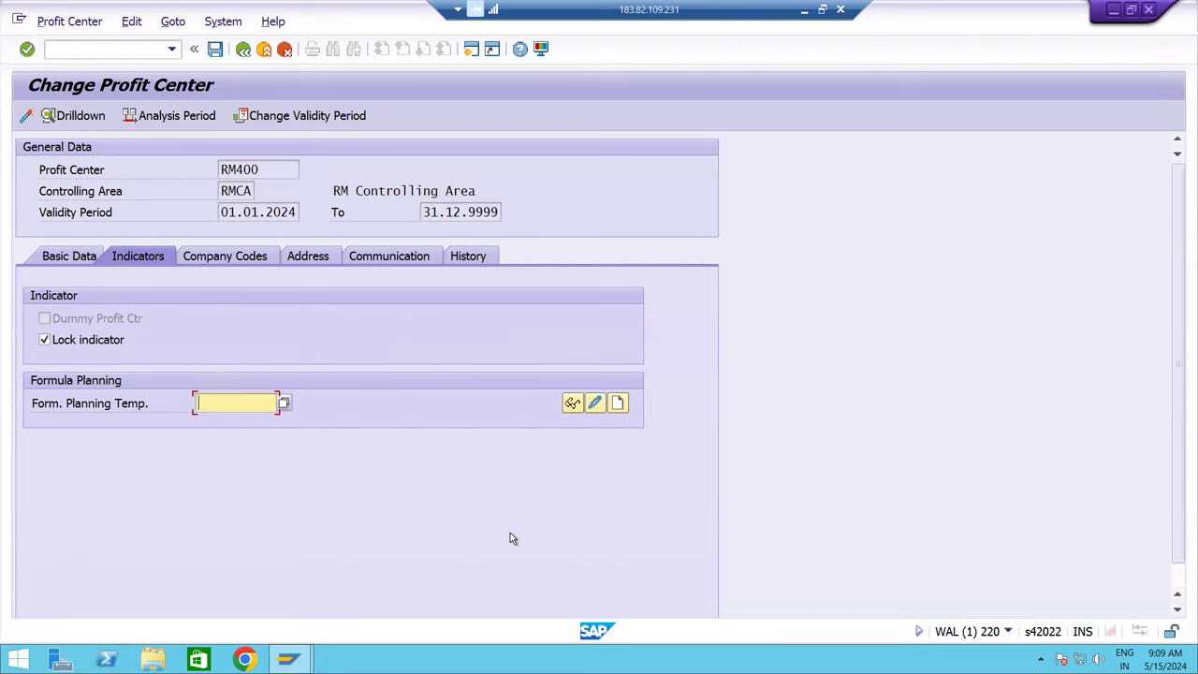
click(26, 115)
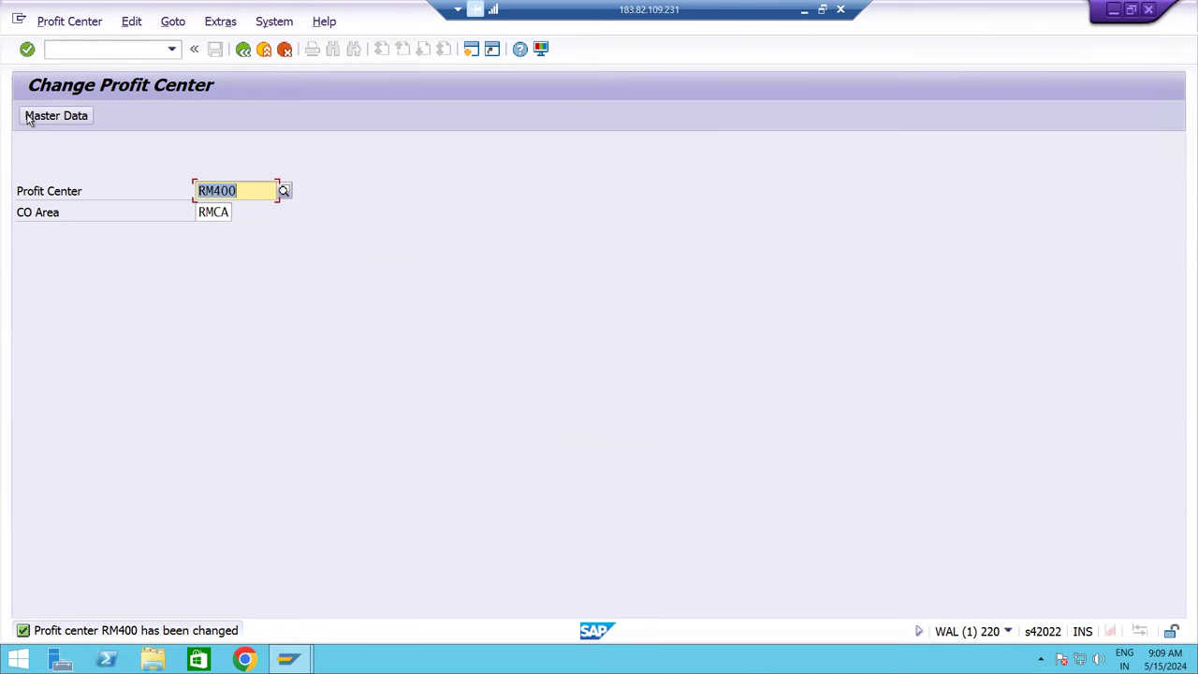
- Reopen profit center RM400, turn off its lock indicator, save and activate it, and return to SAP Easy Access
click(28, 116)
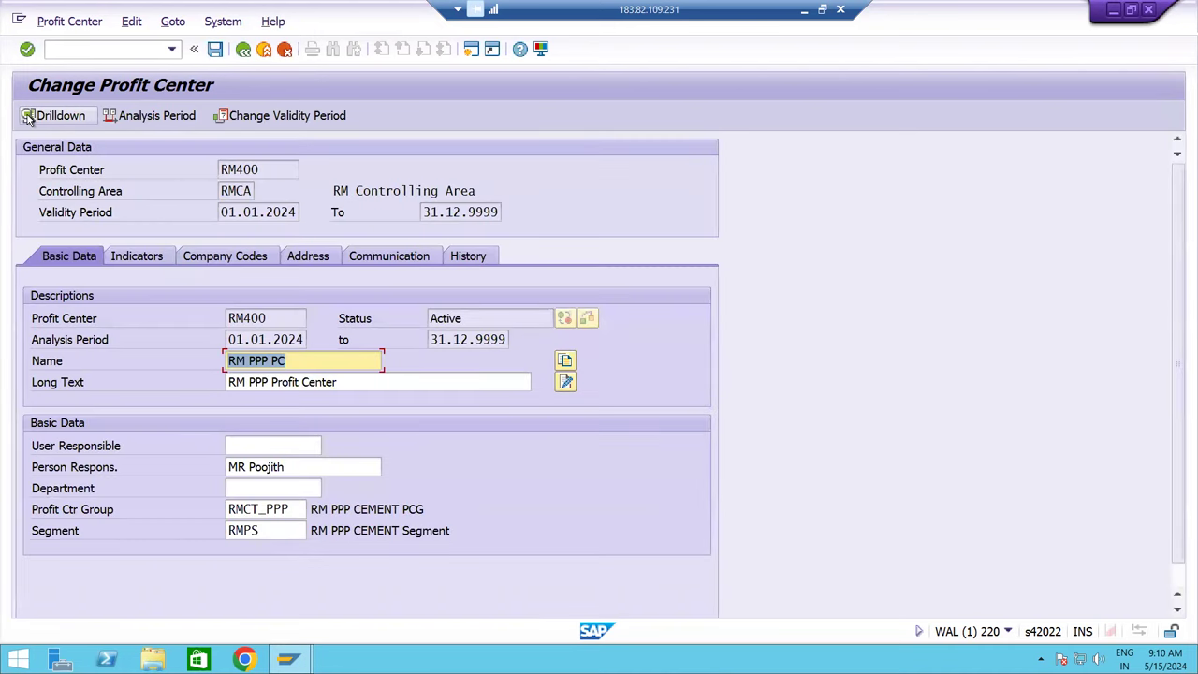
click(144, 258)
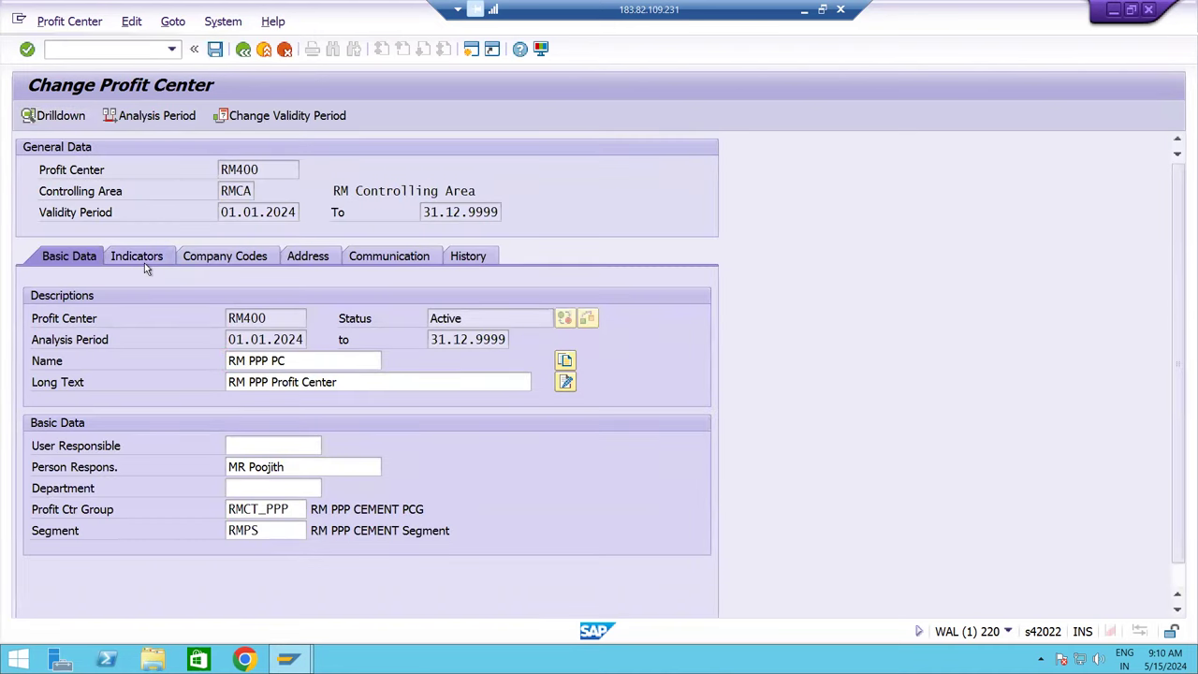
click(47, 341)
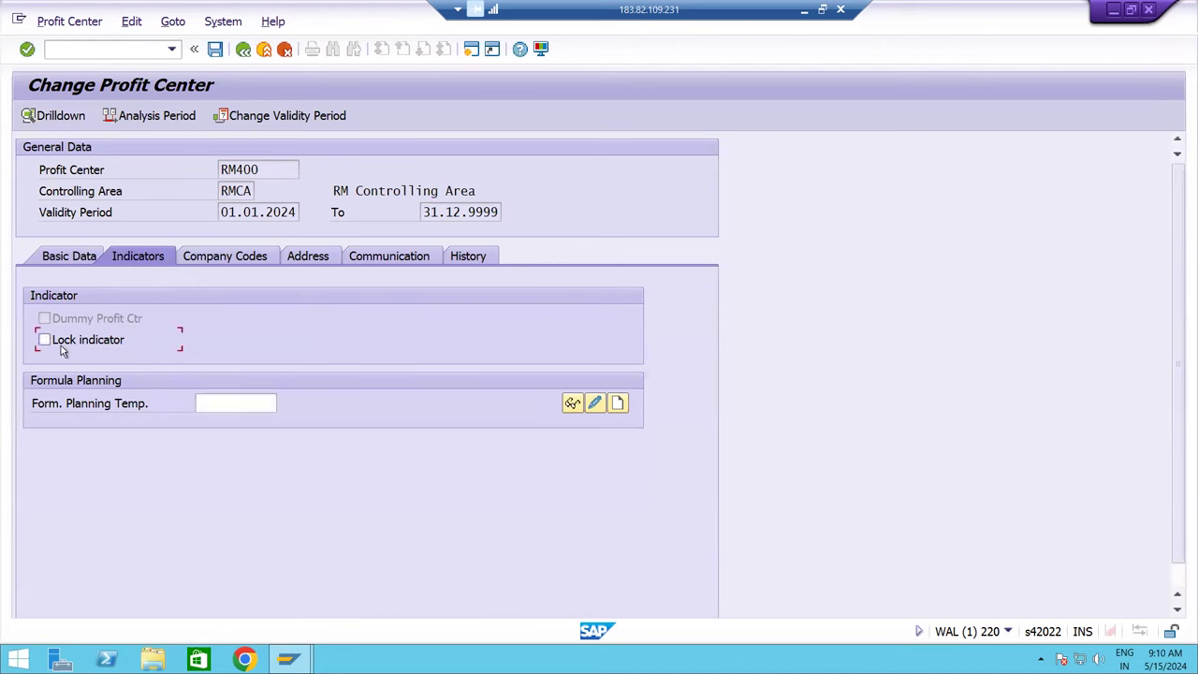
click(215, 51)
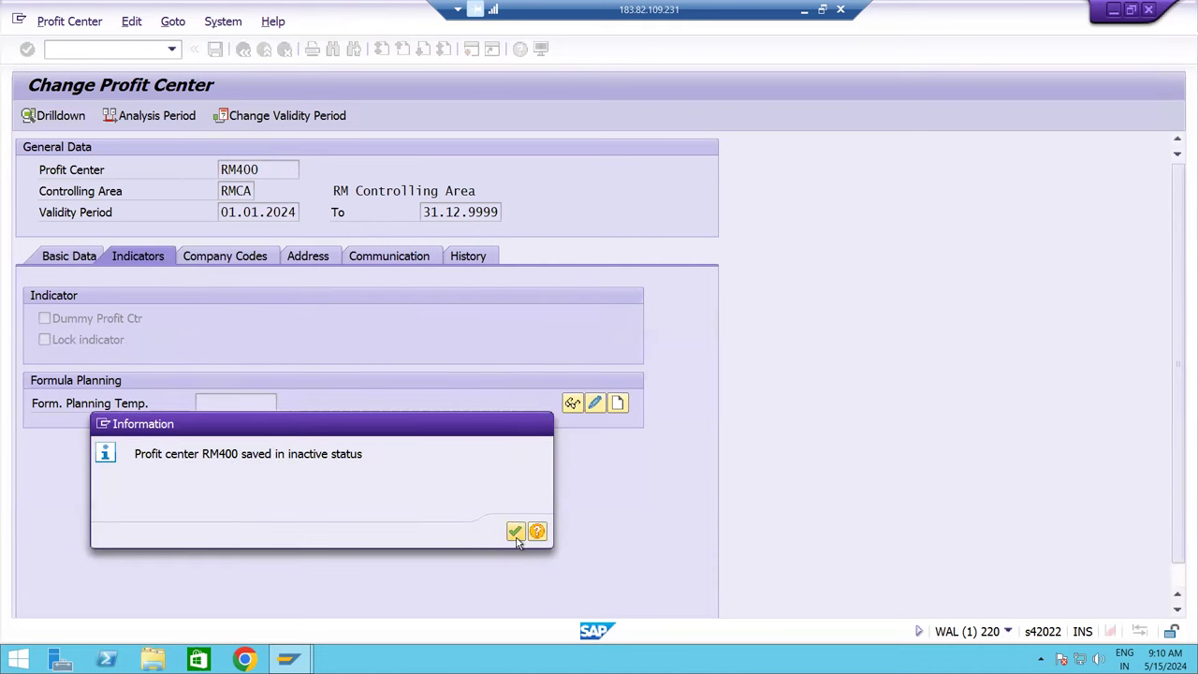
click(515, 531)
click(26, 116)
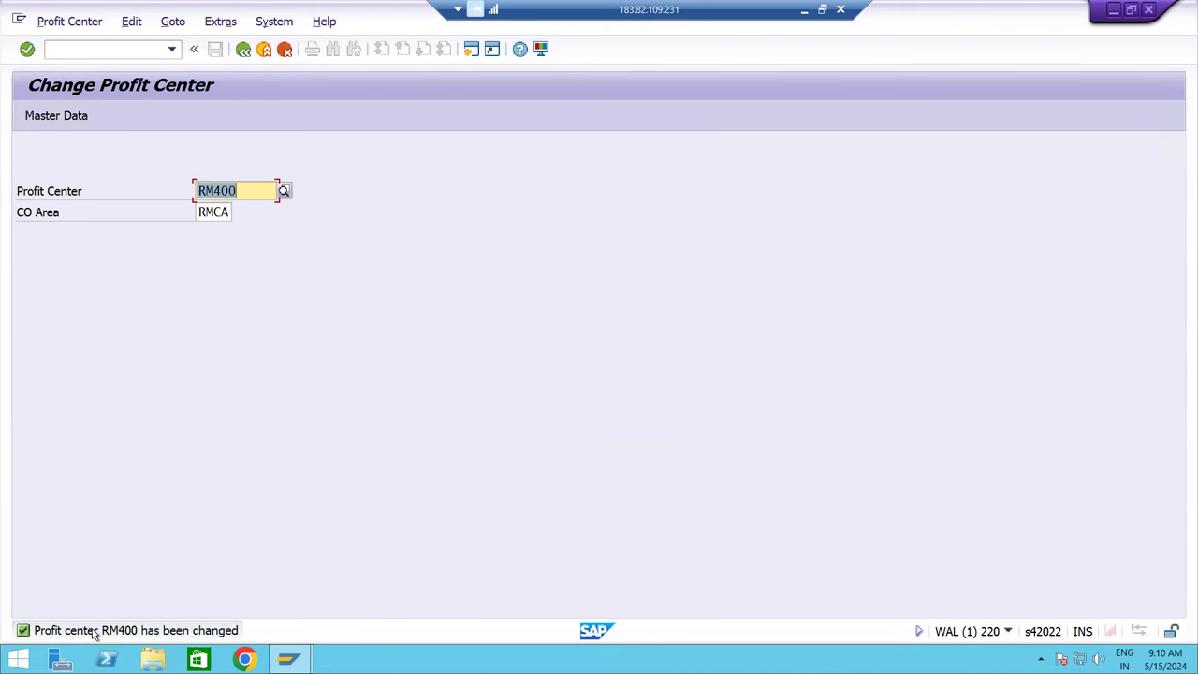
click(244, 51)
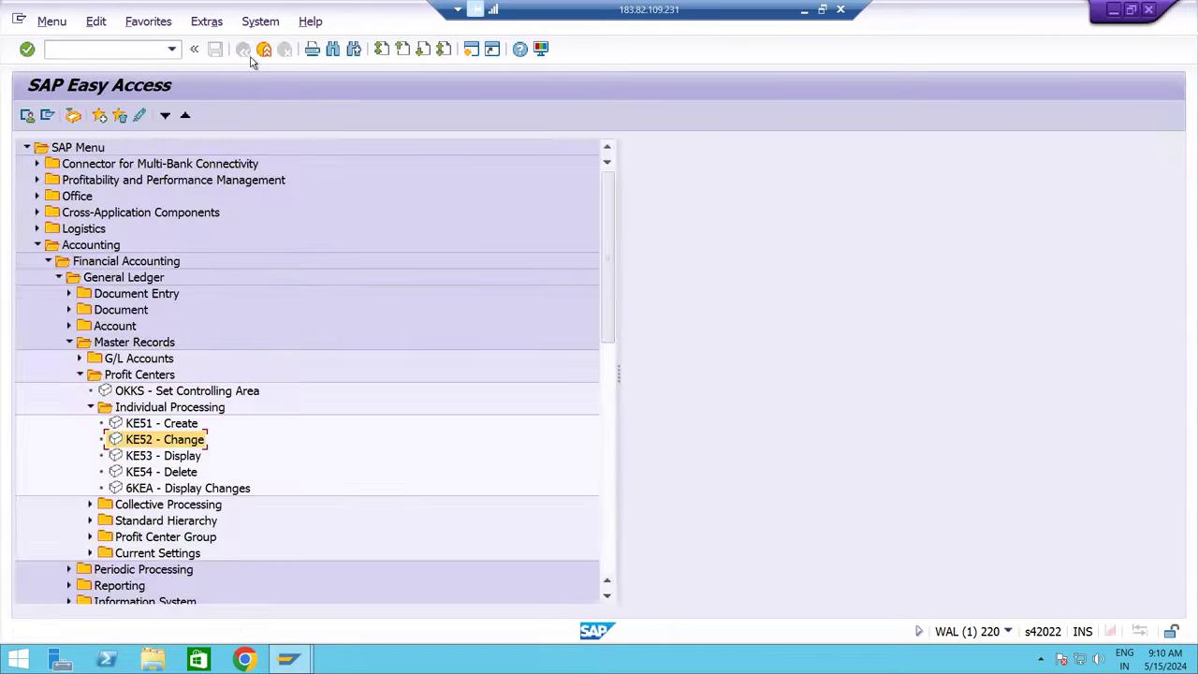
- Switch to the SAP FI_New workbook in Excel and go to cell A1 of the Controlling area profit center sheet
click(802, 9)
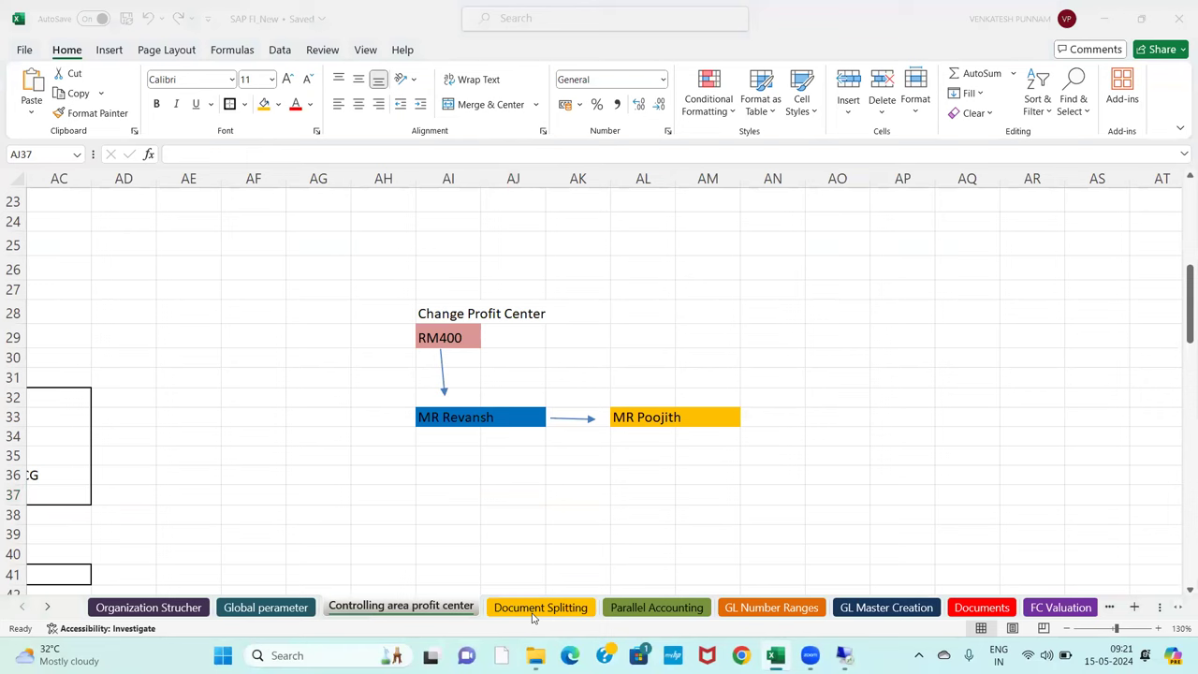
click(762, 458)
key(Left)
key(Left)
key(Left)
key(Left)
key(Left)
key(Left)
key(Left)
key(Left)
key(Left)
key(Left)
key(Left)
key(Left)
key(Left)
key(Left)
key(Left)
key(Left)
key(Left)
key(Left)
key(Left)
key(Left)
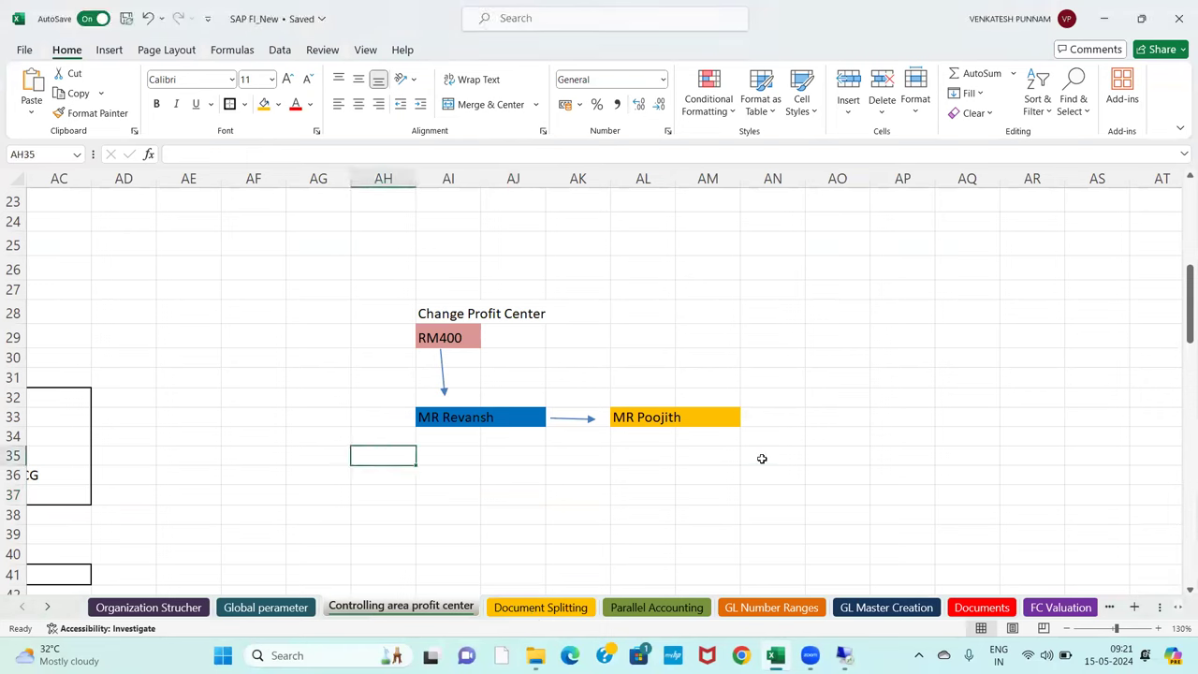
key(Left)
key(Left)
key(Left)
key(Left)
key(Left)
key(Left)
key(Left)
key(Left)
key(Left)
key(Left)
key(Left)
key(Left)
key(Left)
key(Left)
key(Left)
key(Left)
key(Left)
key(Left)
key(Left)
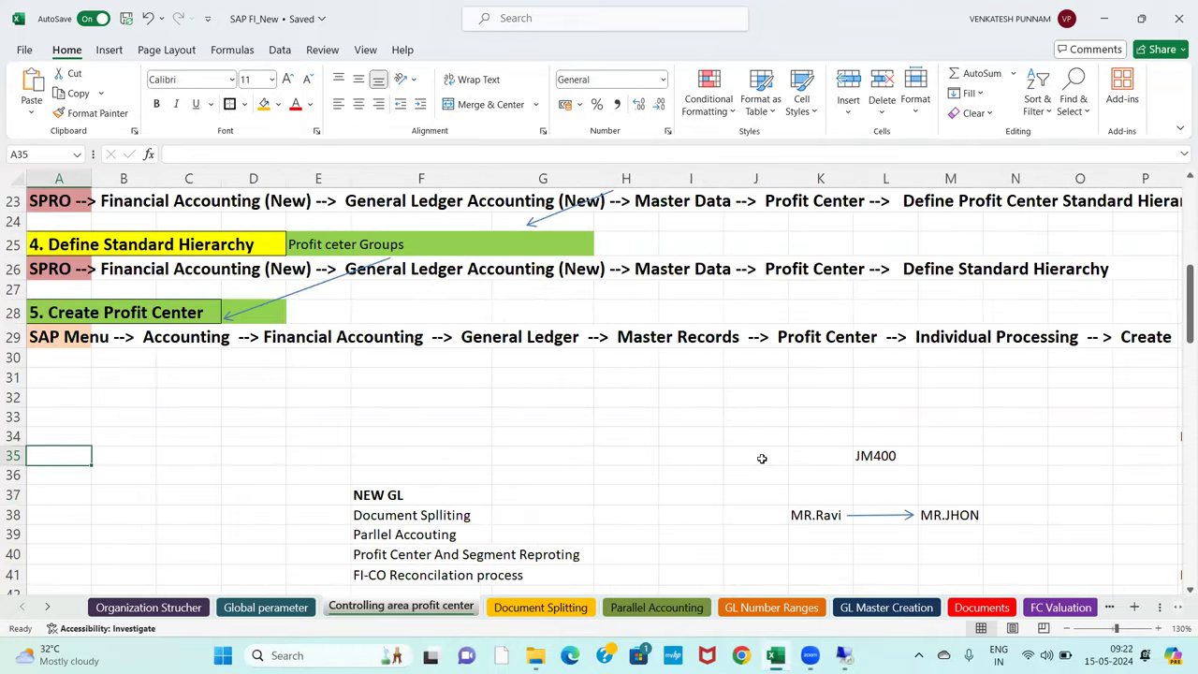
key(Up)
key(Up)
key(Up)
key(Up)
key(Up)
key(Up)
key(Up)
key(Up)
key(Up)
key(Up)
key(Up)
key(Up)
key(Up)
key(Up)
key(Up)
key(Up)
key(Up)
key(Up)
key(Up)
key(Up)
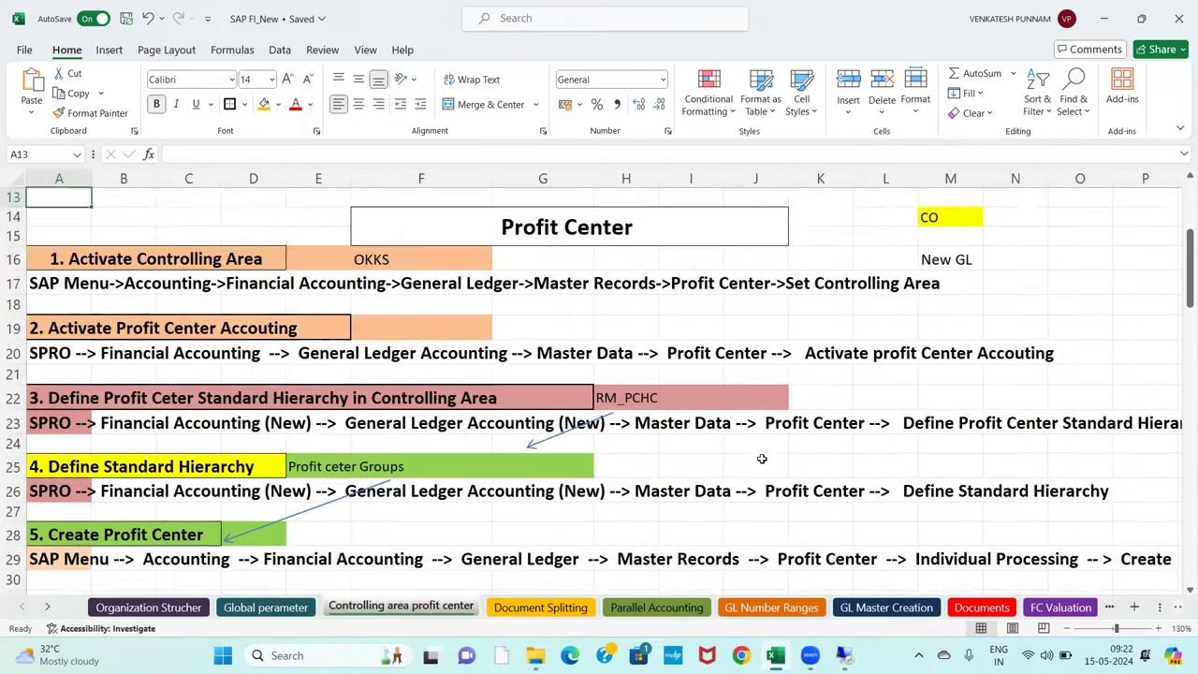
key(Up)
key(Up)
key(Up)
key(Up)
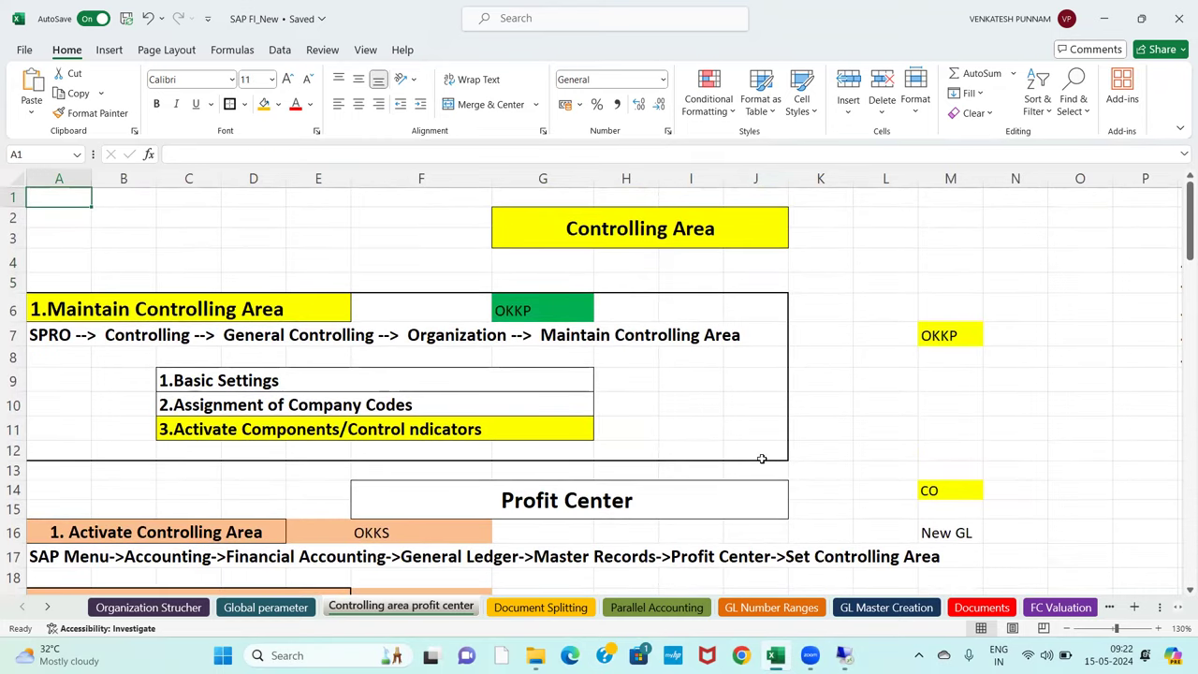
- Review the controlling area and profit center configuration steps down to Create Profit Center, including the notes below them
key(Down)
key(Down)
key(Down)
key(Down)
key(Down)
key(Down)
key(Down)
key(Down)
key(Down)
key(Down)
key(Down)
key(Down)
key(Down)
key(Down)
key(Down)
key(Down)
key(Down)
key(Down)
key(Down)
key(Down)
key(Down)
key(Down)
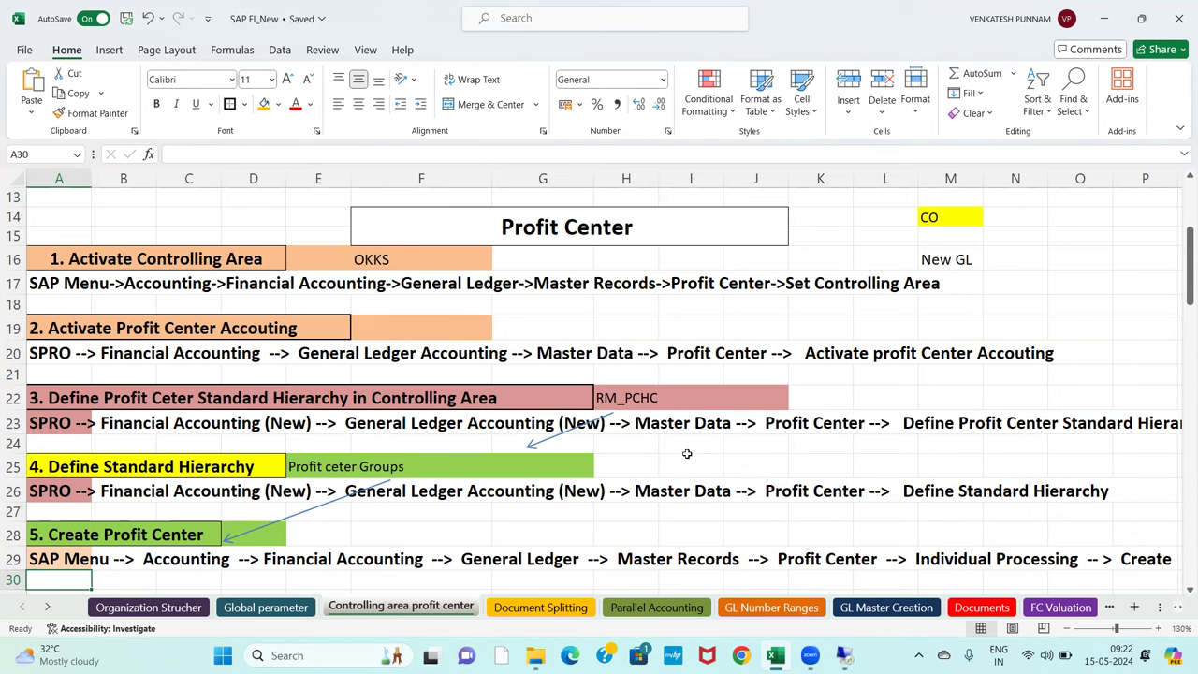
scroll(784, 485, down, 4)
scroll(784, 484, down, 3)
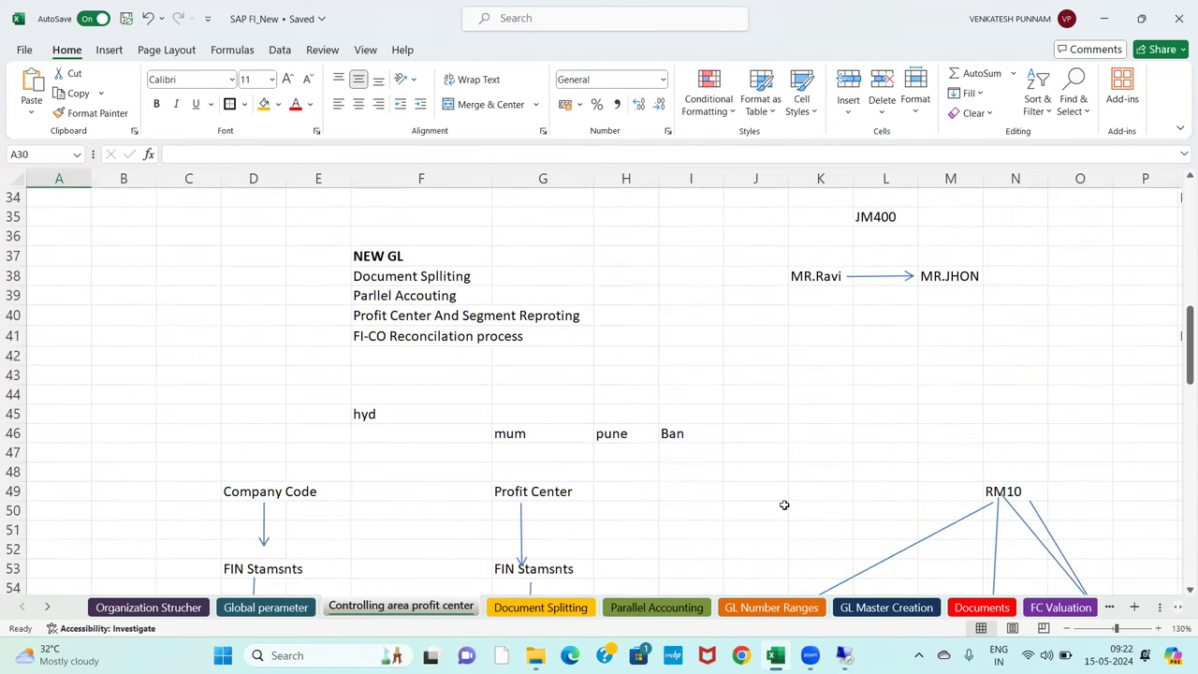
- Open the Document Splitting sheet and review its configuration steps from classifying G/L accounts to activating document splitting
click(586, 609)
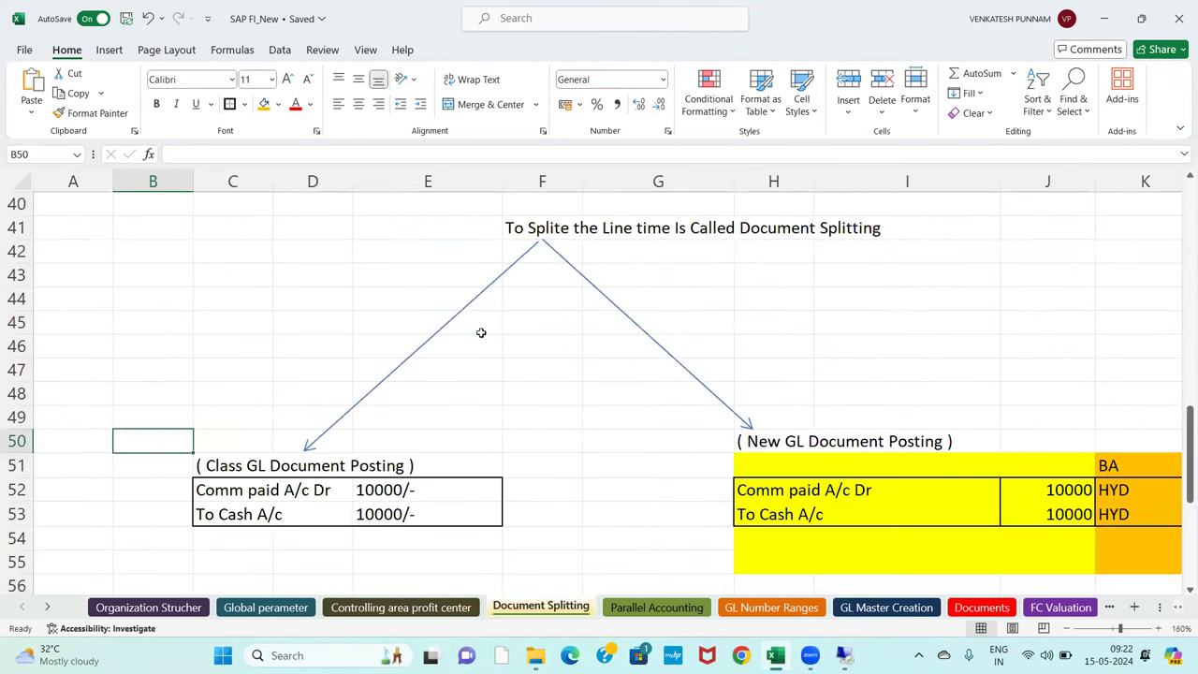
scroll(511, 337, up, 1)
scroll(511, 338, up, 11)
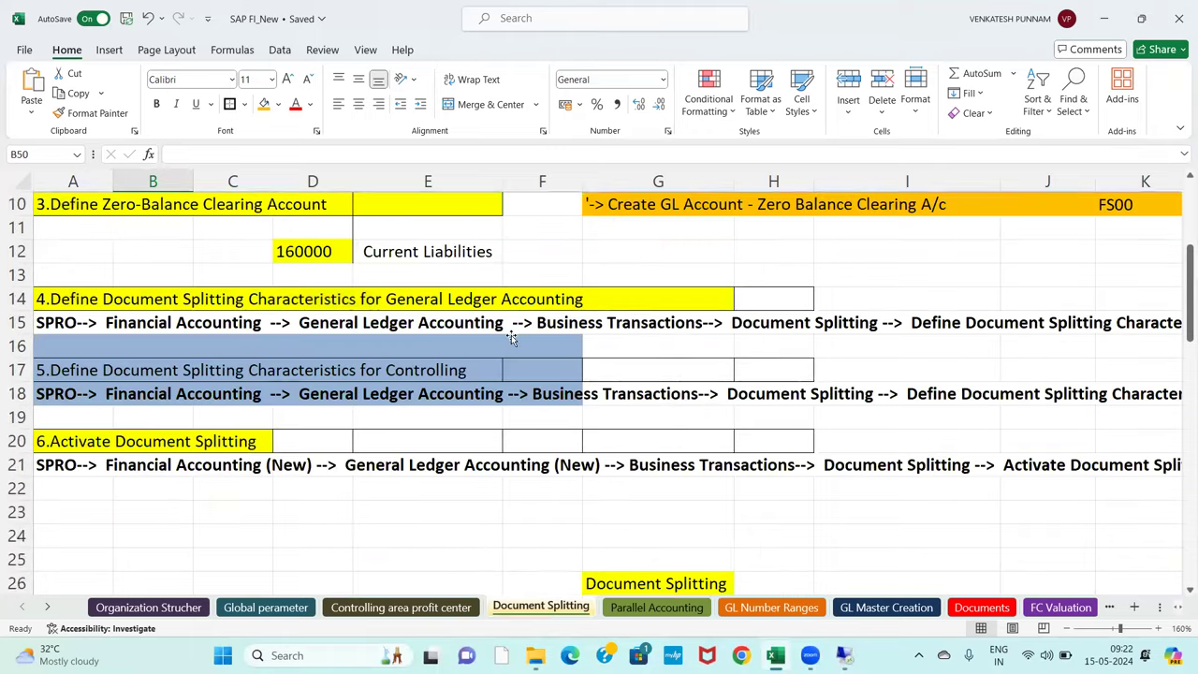
scroll(511, 337, up, 2)
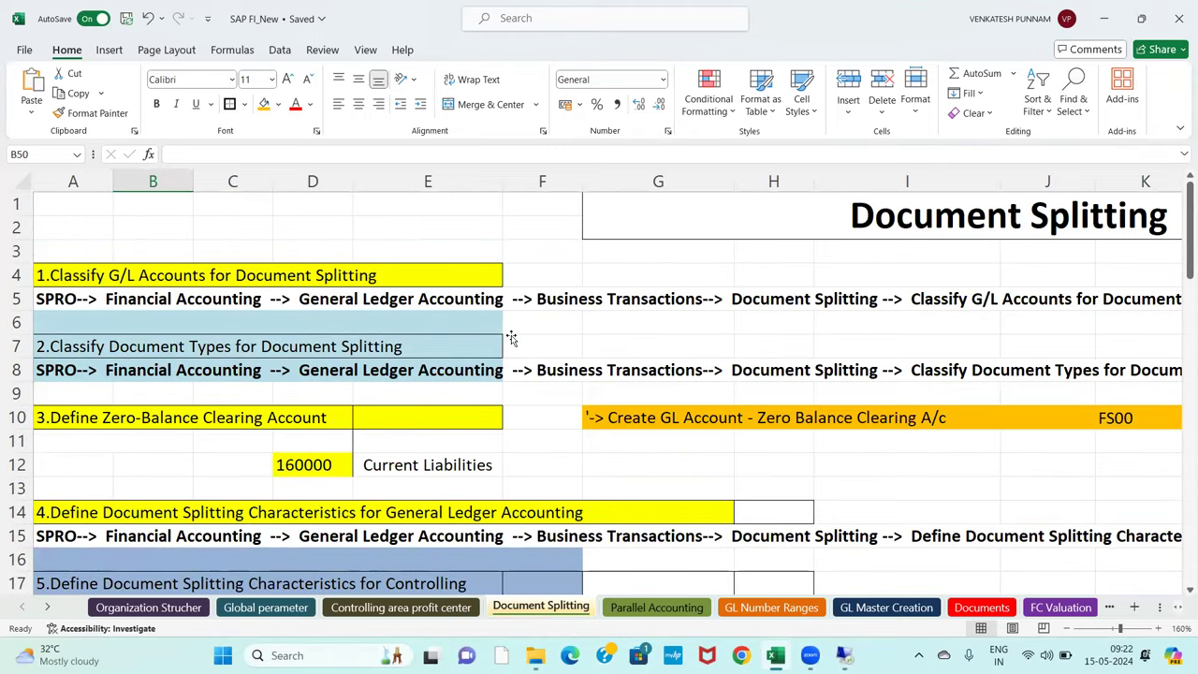
scroll(511, 338, down, 2)
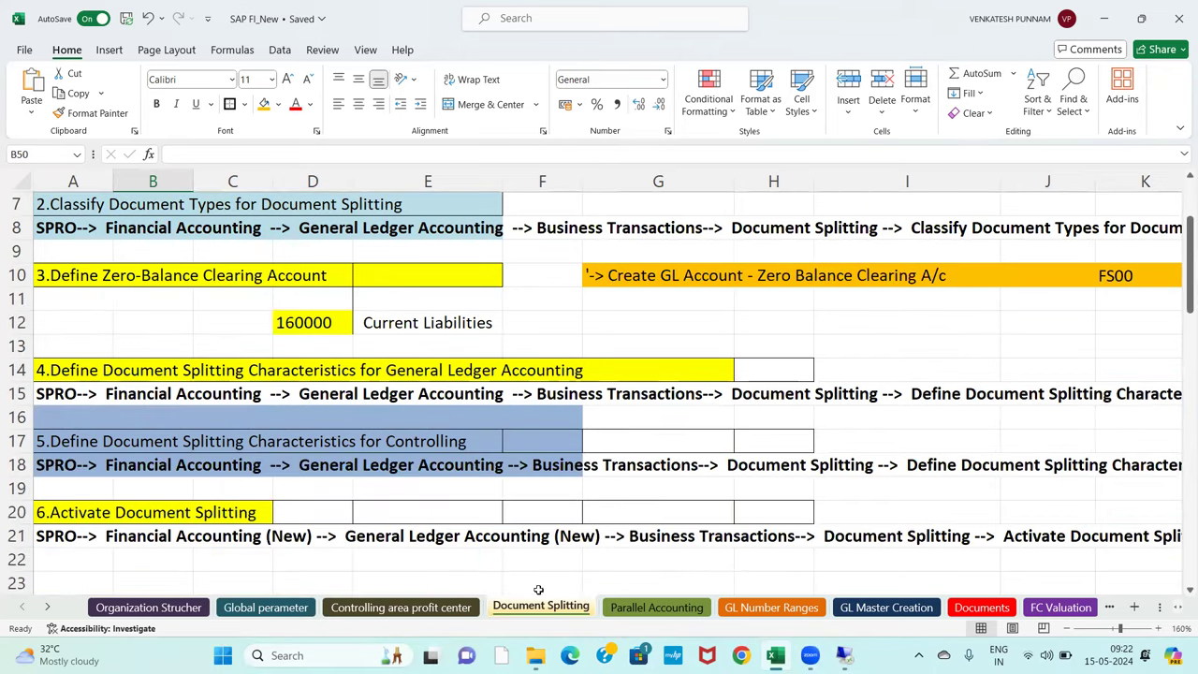
- Recheck the Controlling area profit center sheet from the Controlling Area heading down to the New GL notes, then return to Document Splitting
click(401, 607)
scroll(282, 361, up, 5)
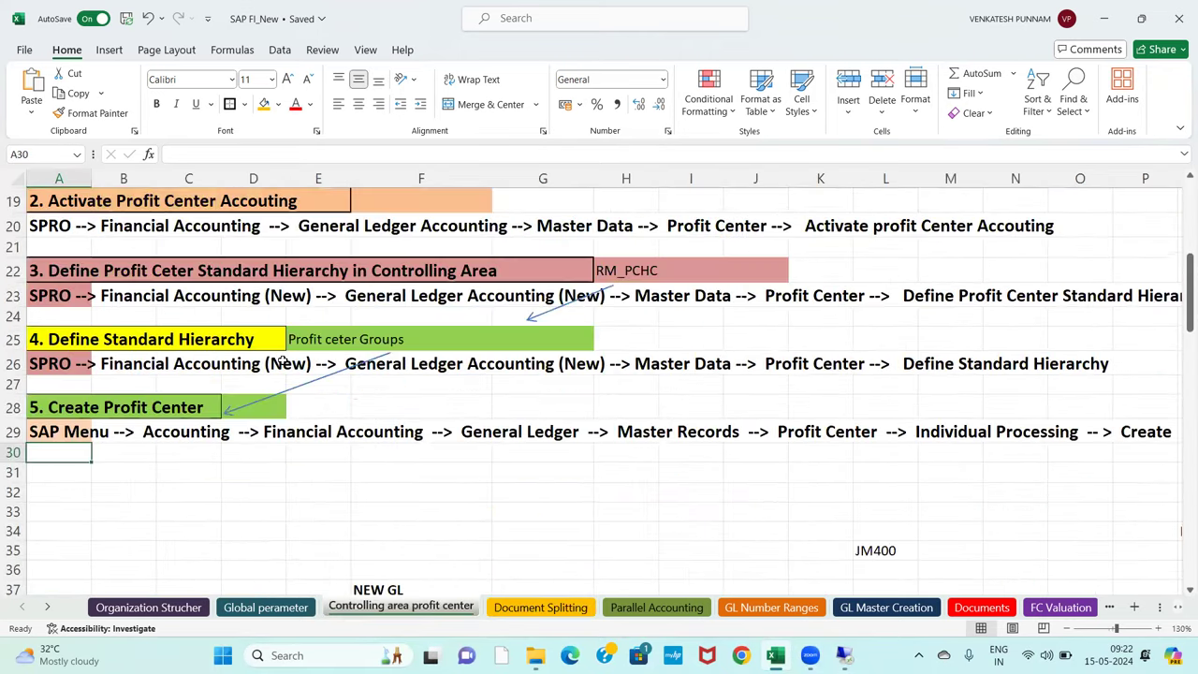
scroll(283, 361, up, 6)
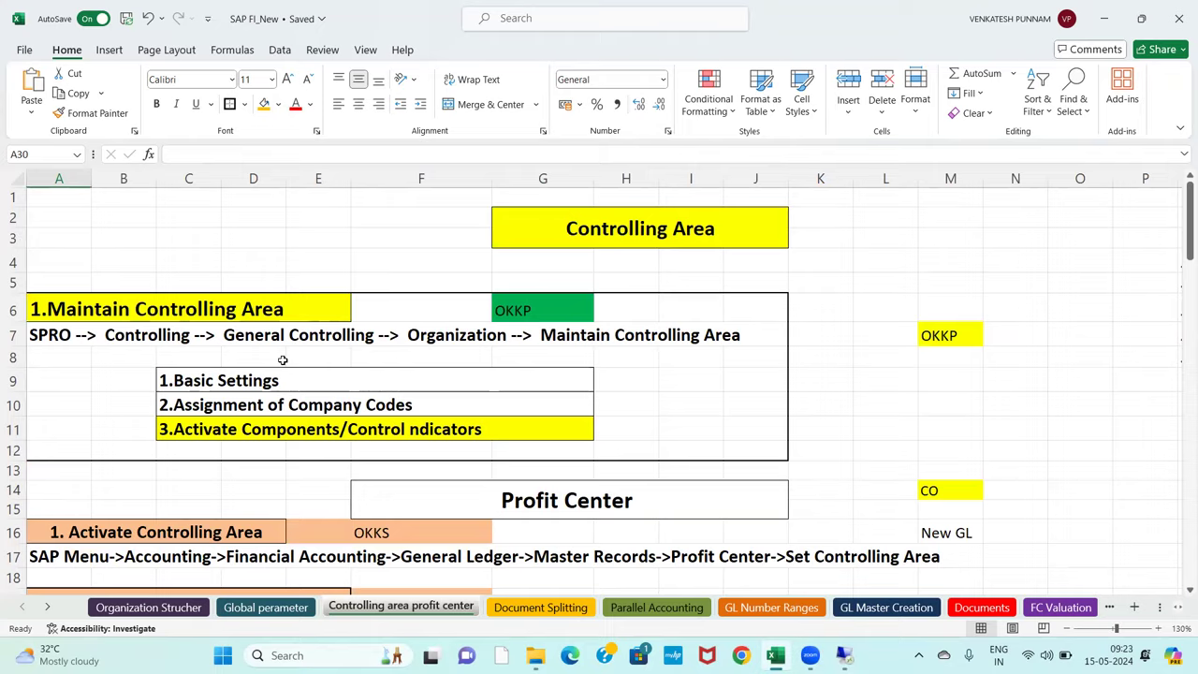
scroll(283, 361, down, 12)
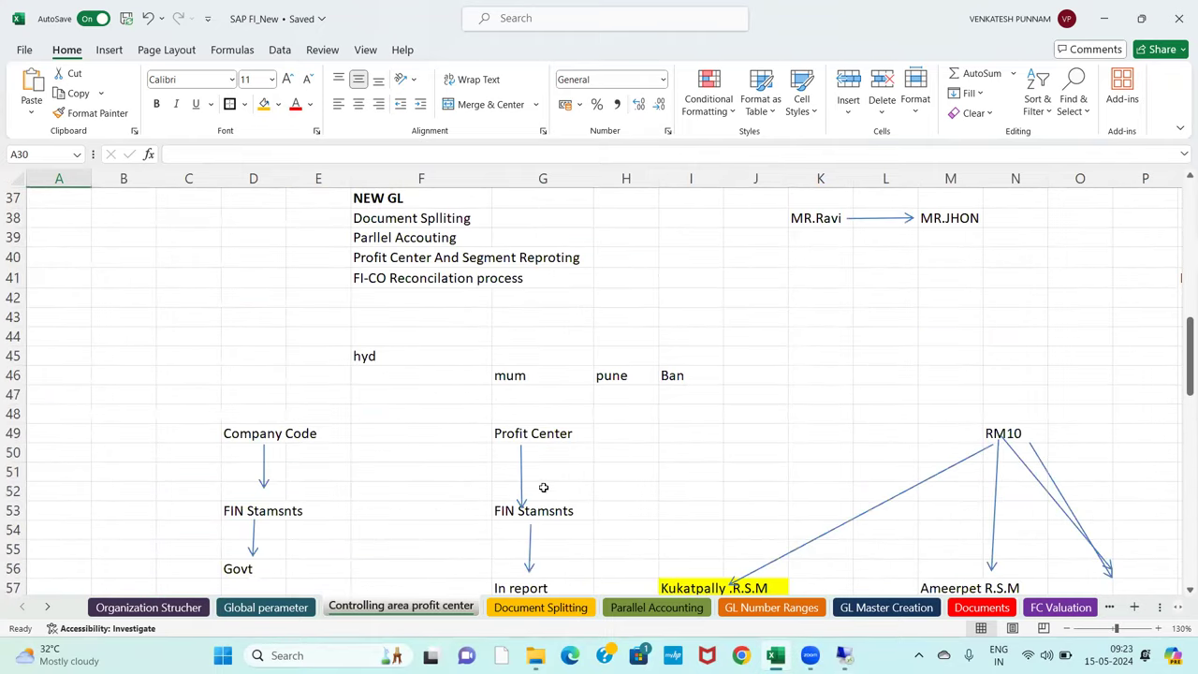
click(545, 609)
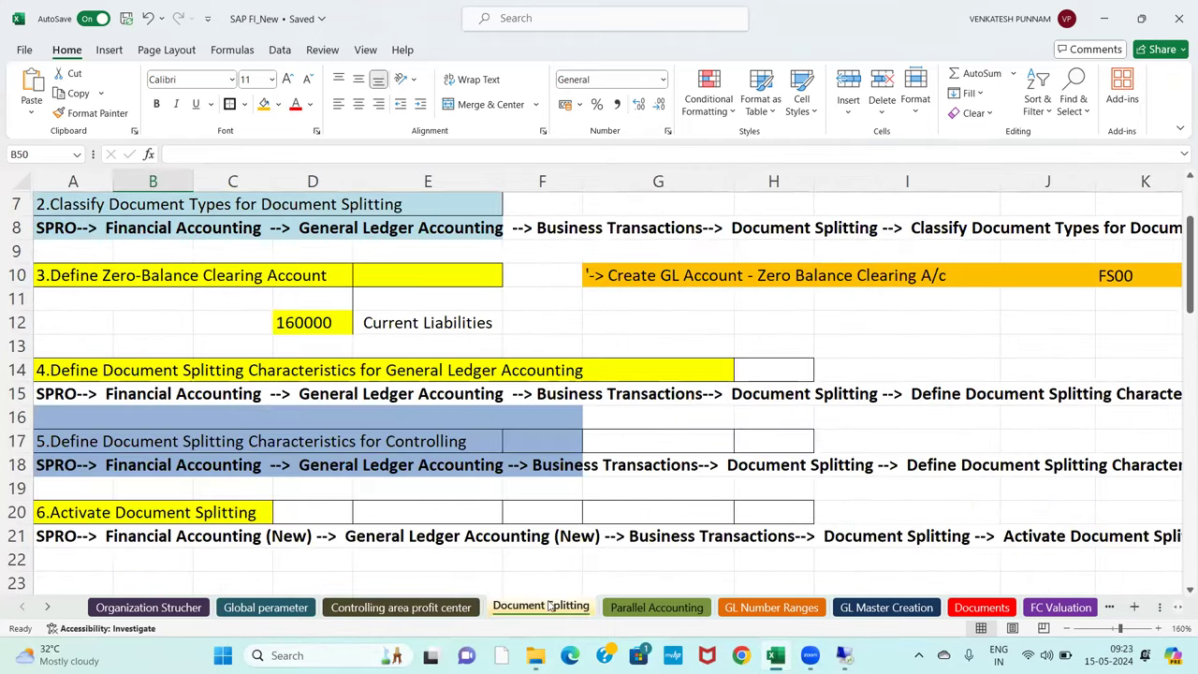